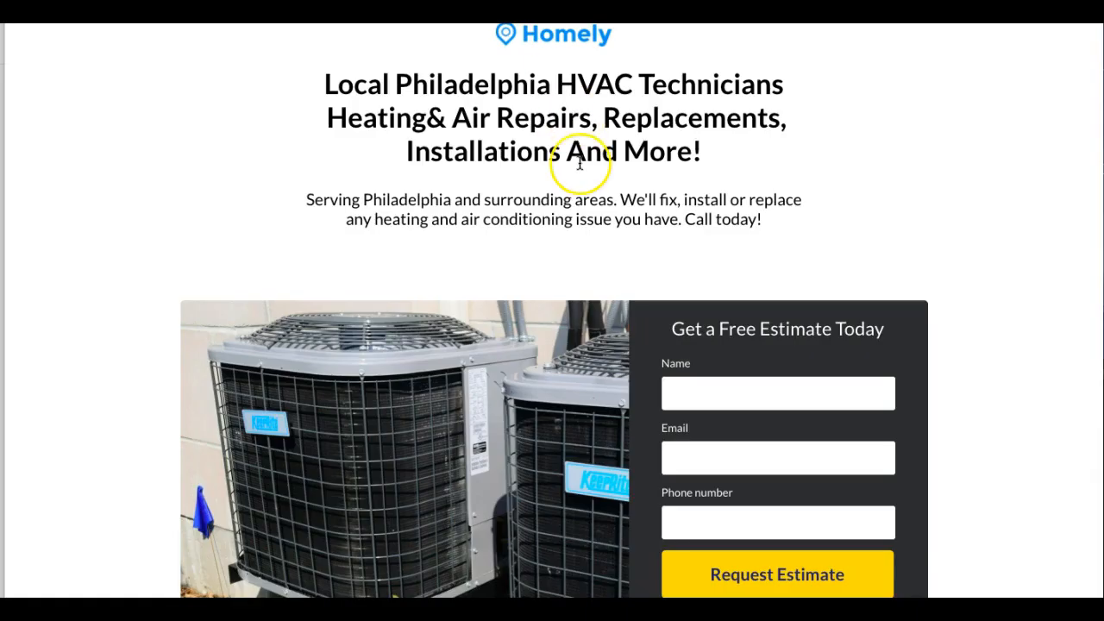
Step: Look over the Homely HVAC landing page, from the headline and estimate form down to the three service cards
{"action": "scroll", "coordinate": [580, 164], "scroll_direction": "down", "scroll_amount": 10}
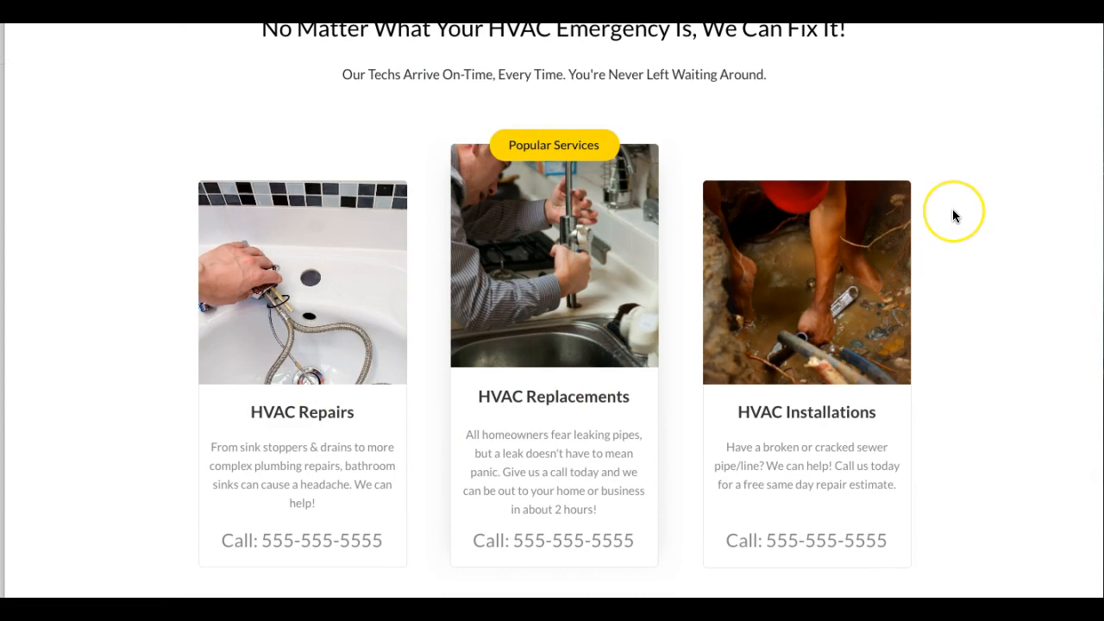
{"action": "scroll", "coordinate": [954, 214], "scroll_direction": "up", "scroll_amount": 10}
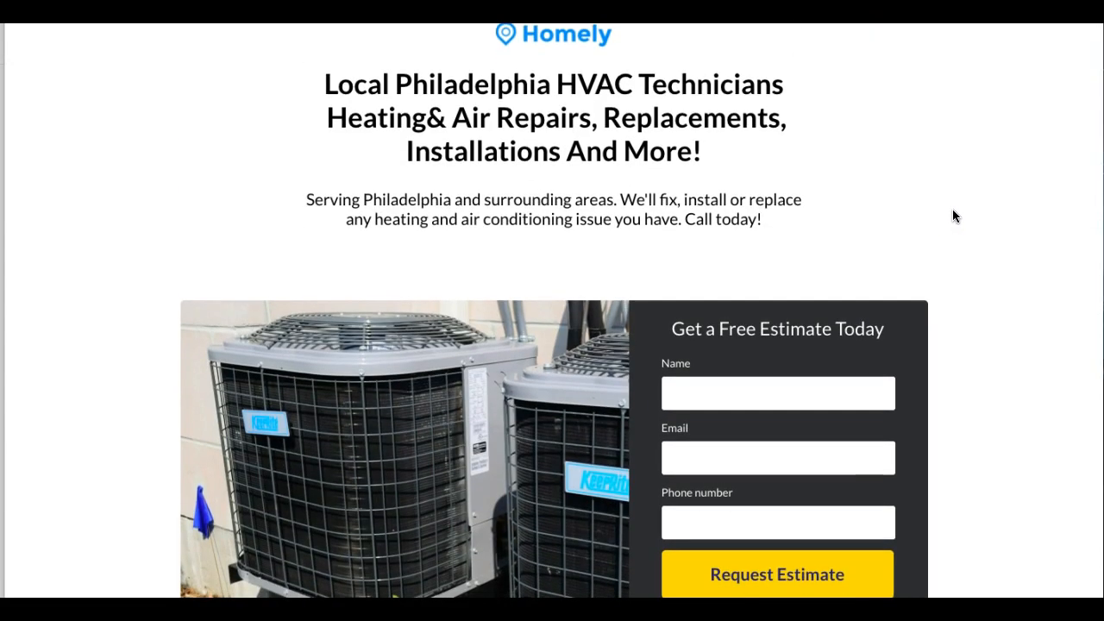
{"action": "scroll", "coordinate": [421, 202], "scroll_direction": "down", "scroll_amount": 10}
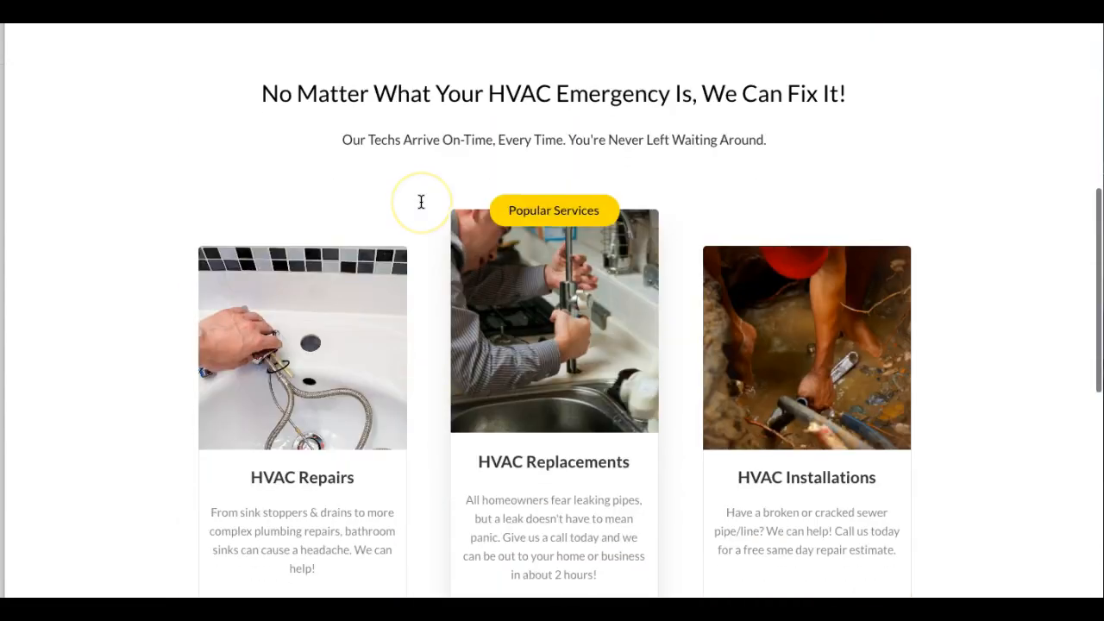
{"action": "scroll", "coordinate": [421, 202], "scroll_direction": "up", "scroll_amount": 10}
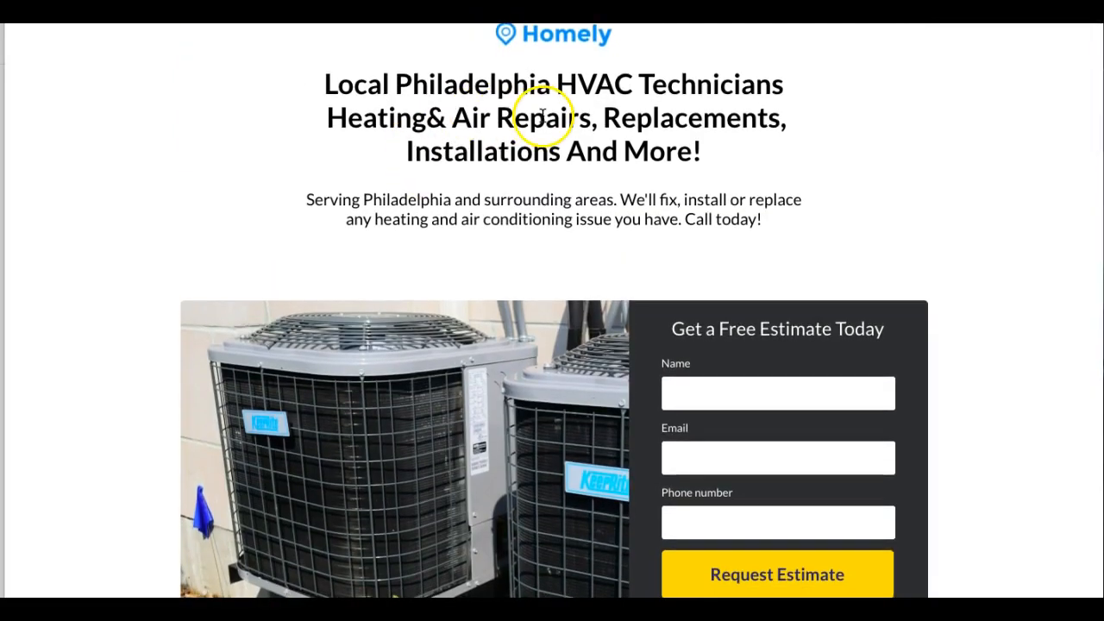
{"action": "scroll", "coordinate": [1001, 402], "scroll_direction": "down", "scroll_amount": 10}
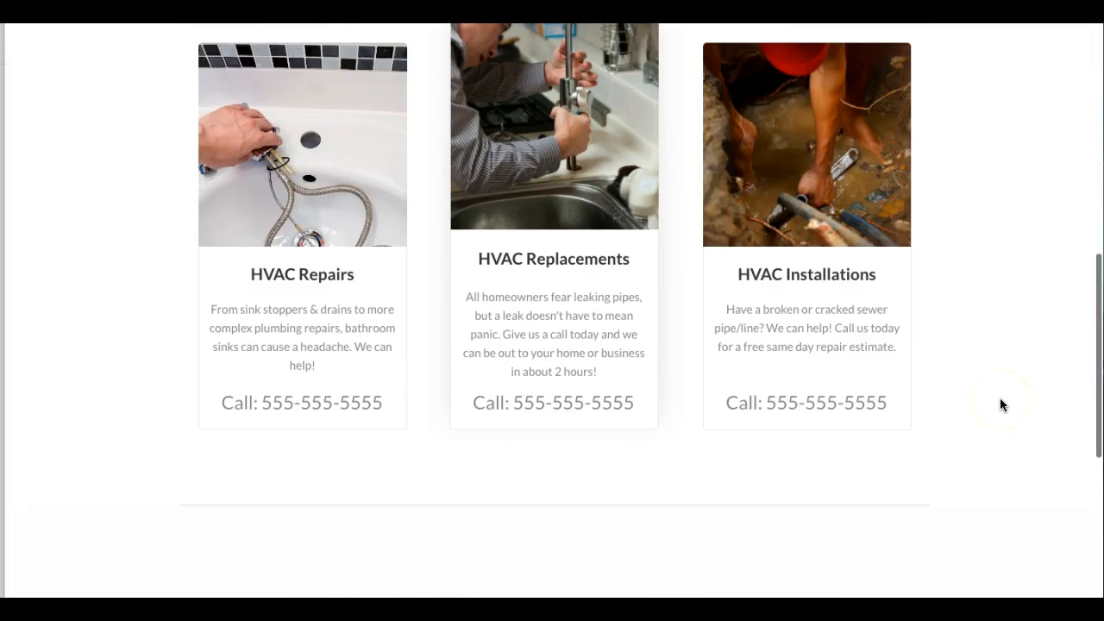
{"action": "scroll", "coordinate": [1000, 404], "scroll_direction": "down", "scroll_amount": 2}
{"action": "scroll", "coordinate": [940, 228], "scroll_direction": "up", "scroll_amount": 12}
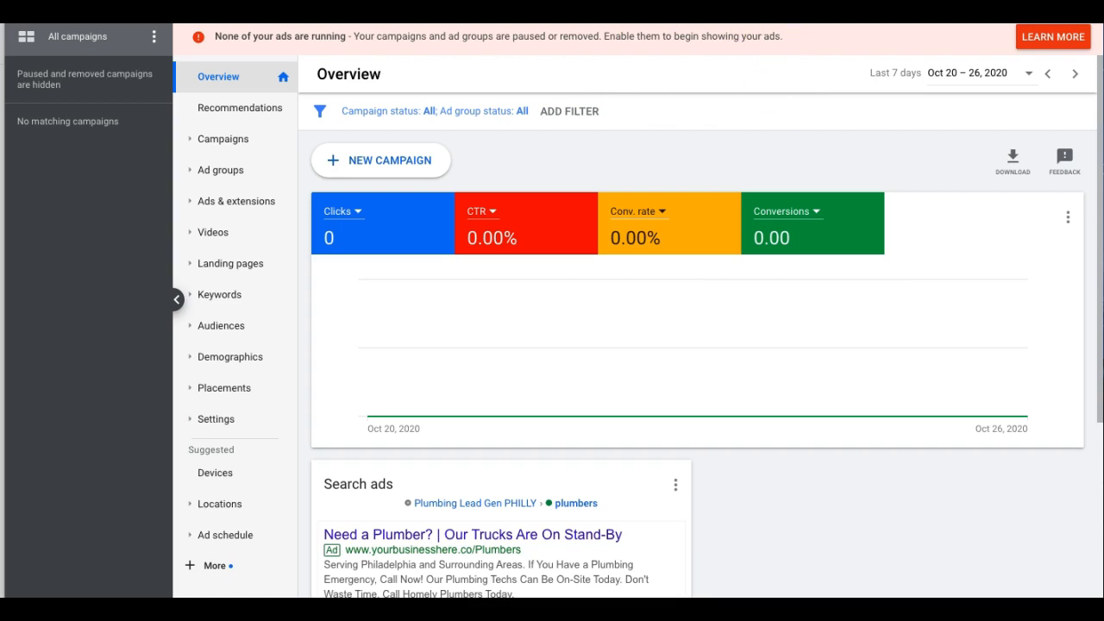
Step: Open the account's conversion actions in Google Ads and look over the existing list
{"action": "left_click", "coordinate": [766, 12]}
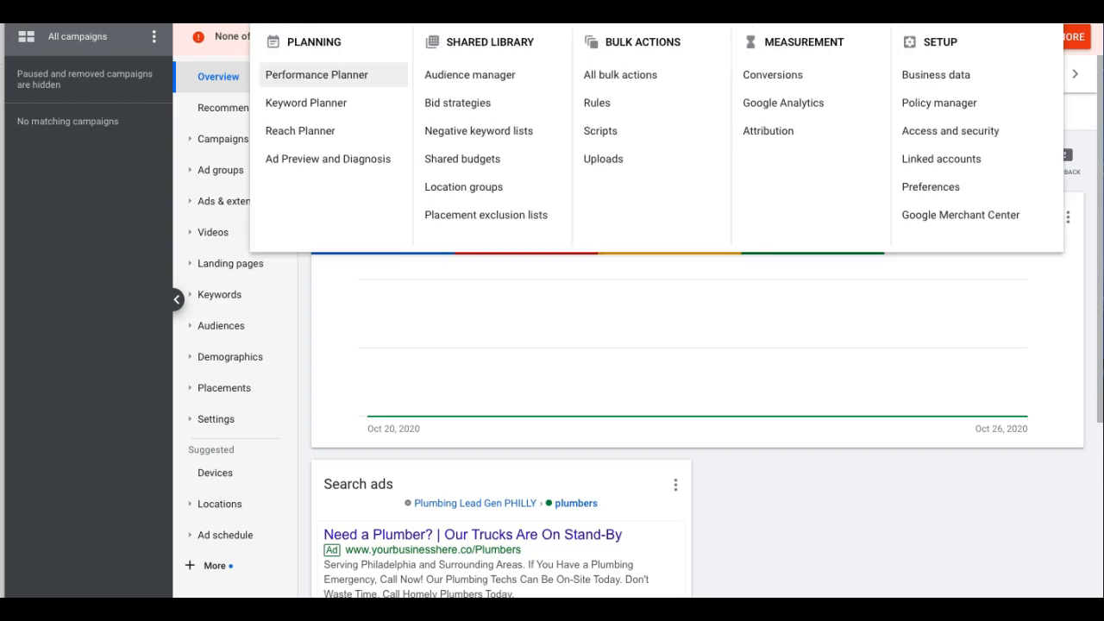
{"action": "left_click", "coordinate": [798, 82]}
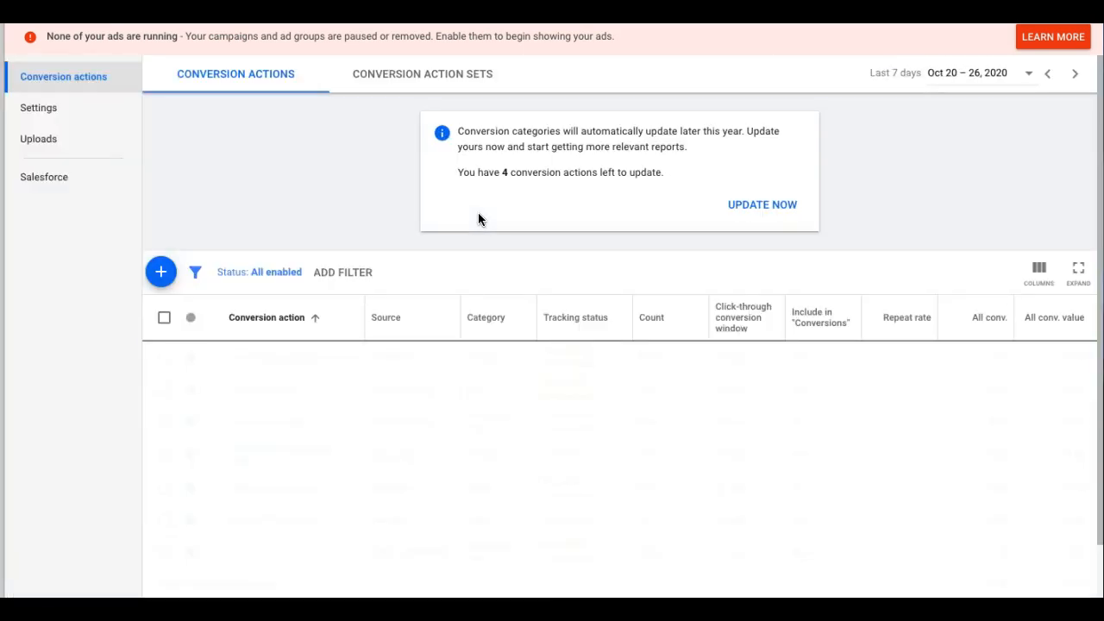
{"action": "scroll", "coordinate": [309, 200], "scroll_direction": "down", "scroll_amount": 2}
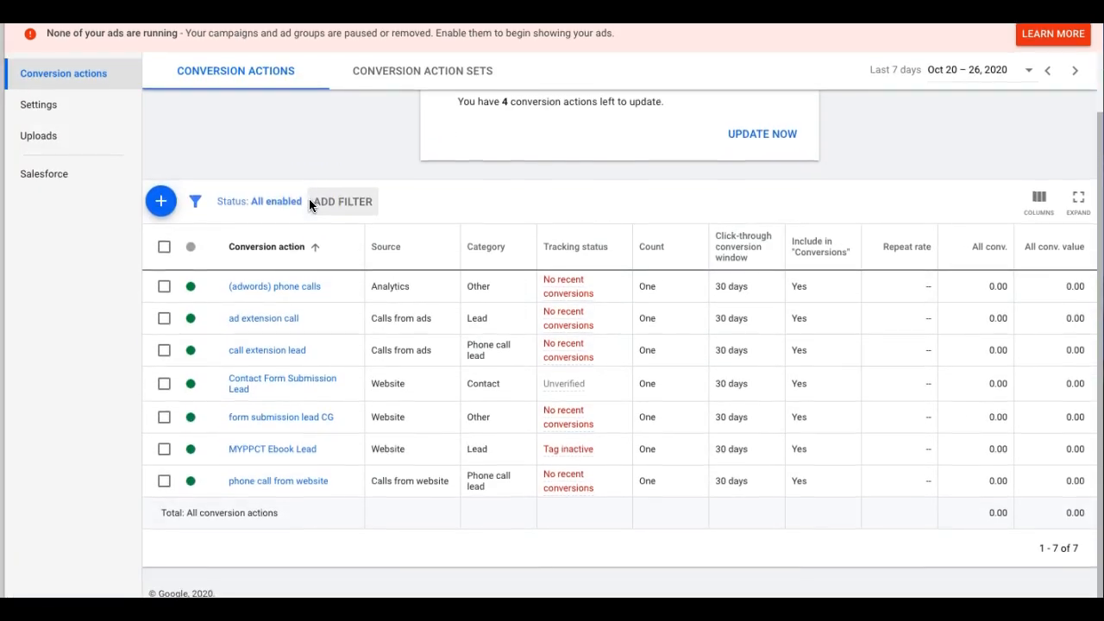
{"action": "scroll", "coordinate": [309, 201], "scroll_direction": "up", "scroll_amount": 2}
Step: Start a new phone call conversion action that tracks calls from ads using call extensions or call-only ads
{"action": "left_click", "coordinate": [163, 274]}
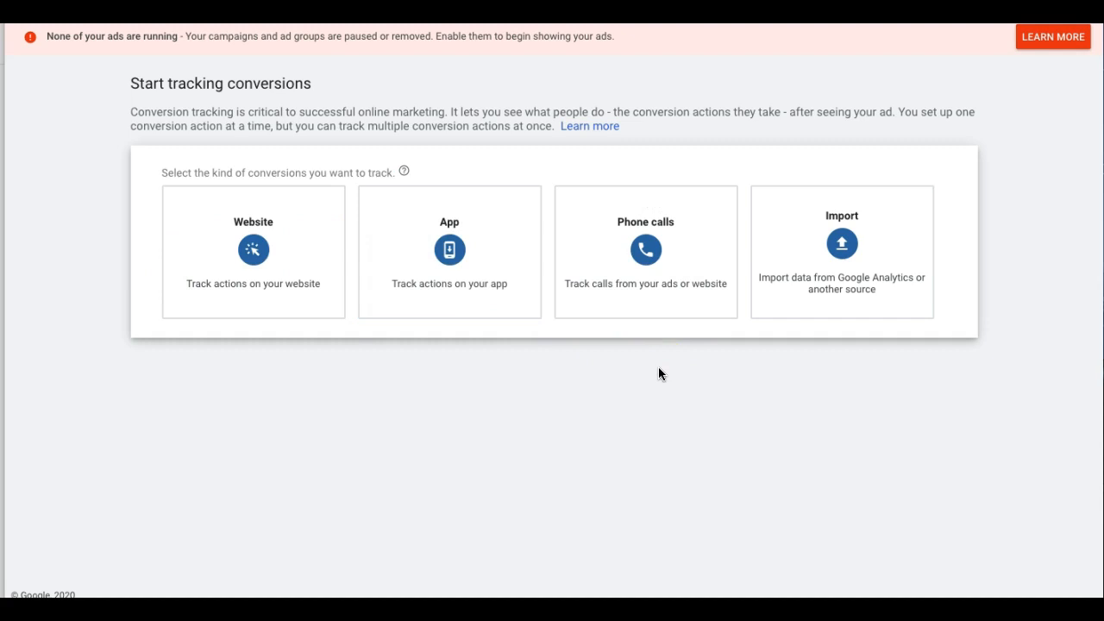
{"action": "left_click", "coordinate": [657, 240]}
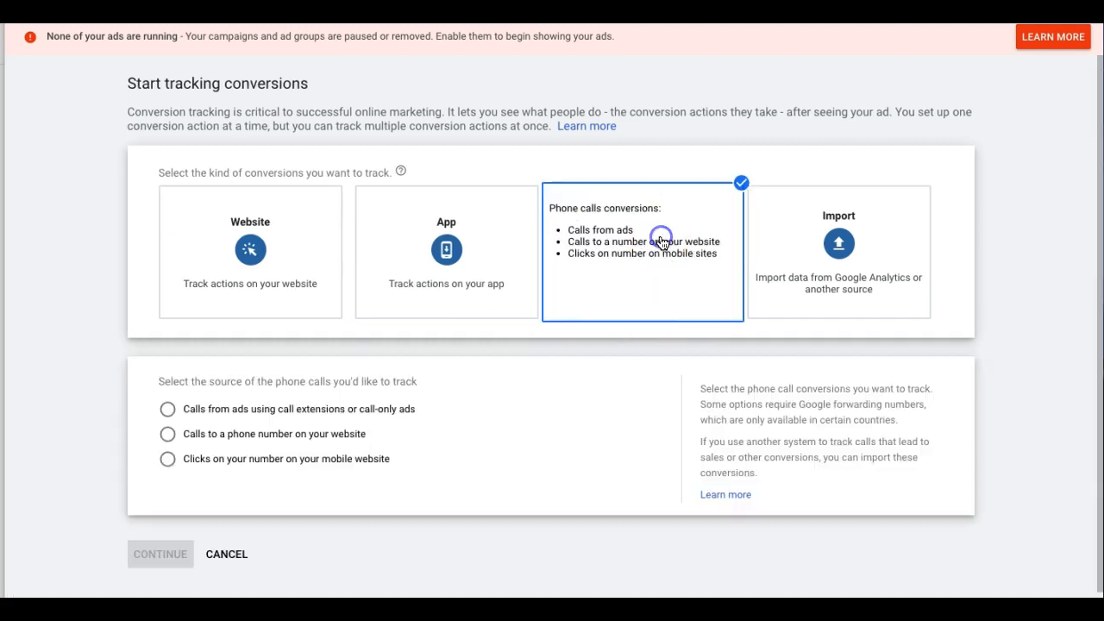
{"action": "left_click", "coordinate": [168, 409]}
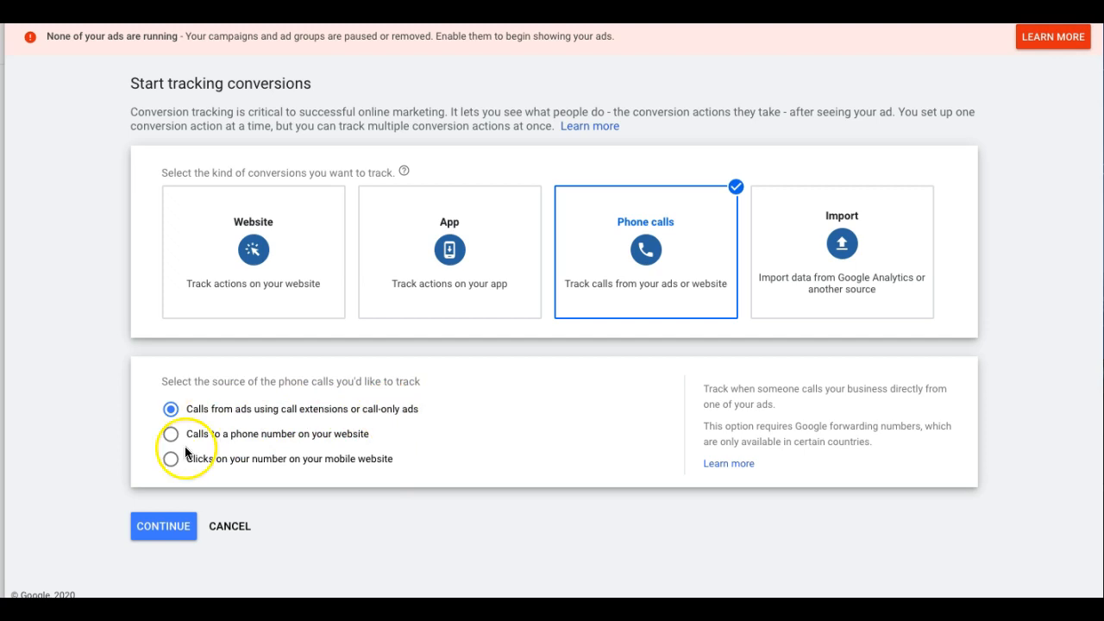
{"action": "left_click", "coordinate": [164, 527]}
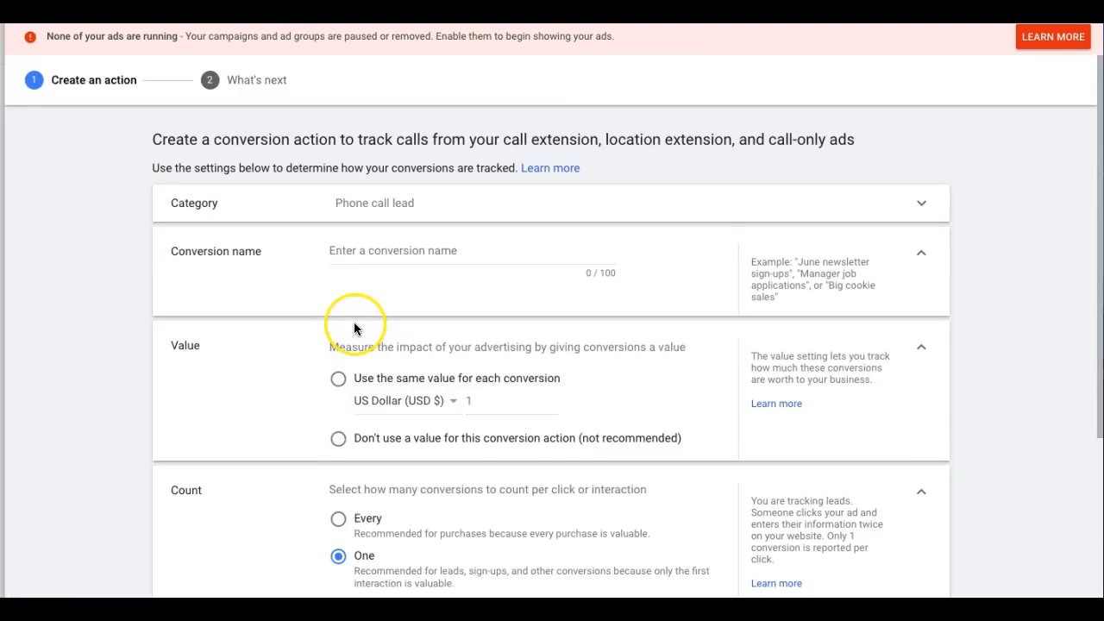
Step: Name the conversion "call extension lead hvac" and choose not to use a value for it
{"action": "left_click", "coordinate": [372, 253]}
{"action": "type", "text": "c"}
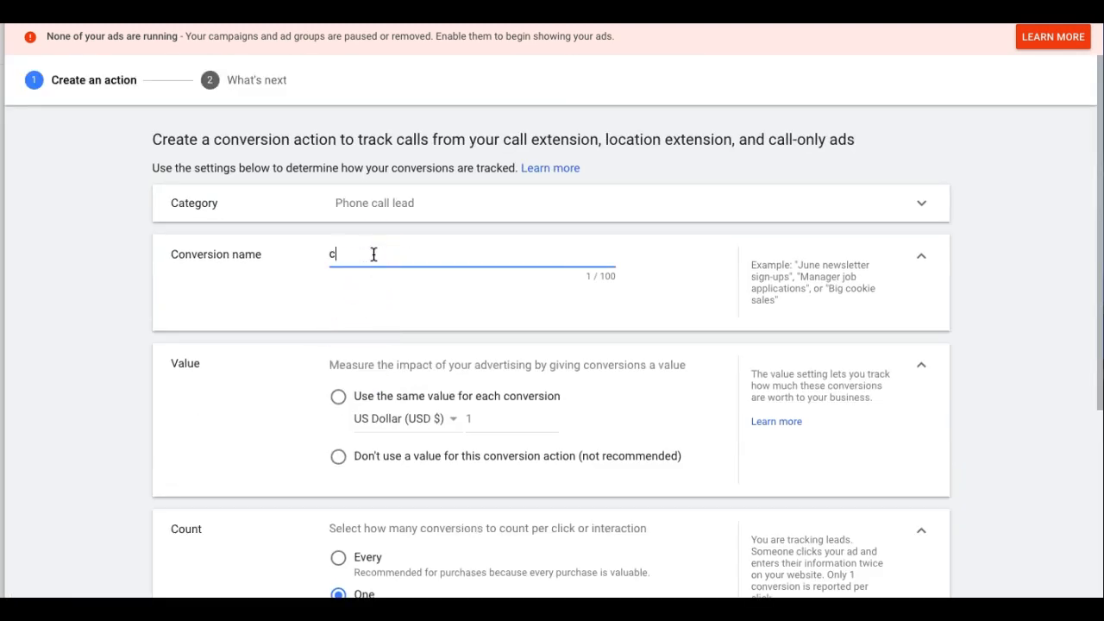
{"action": "type", "text": "all extension lead hvac"}
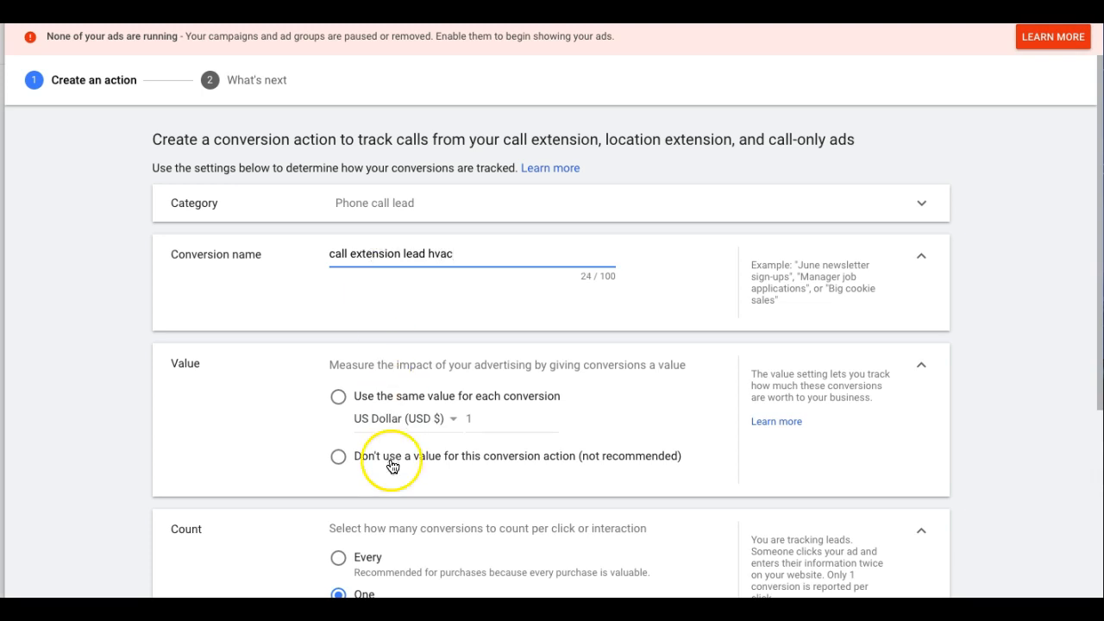
{"action": "left_click", "coordinate": [338, 456]}
Step: Set the minimum call length to 1 second, then create the call conversion action and finish its setup
{"action": "scroll", "coordinate": [456, 466], "scroll_direction": "down", "scroll_amount": 1}
{"action": "scroll", "coordinate": [456, 466], "scroll_direction": "down", "scroll_amount": 1}
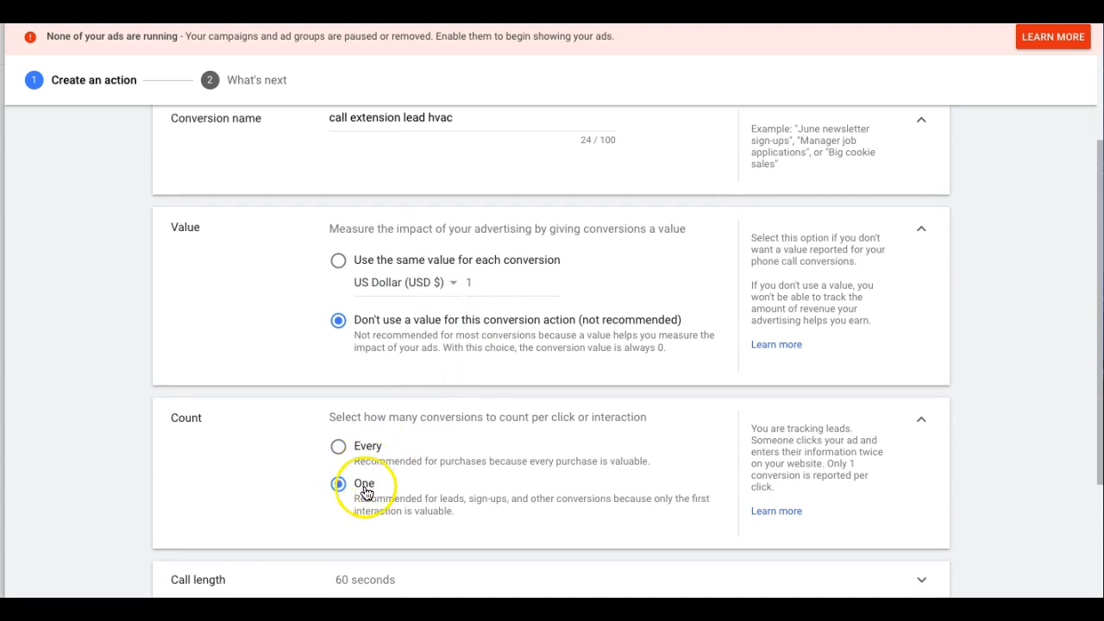
{"action": "scroll", "coordinate": [366, 491], "scroll_direction": "down", "scroll_amount": 1}
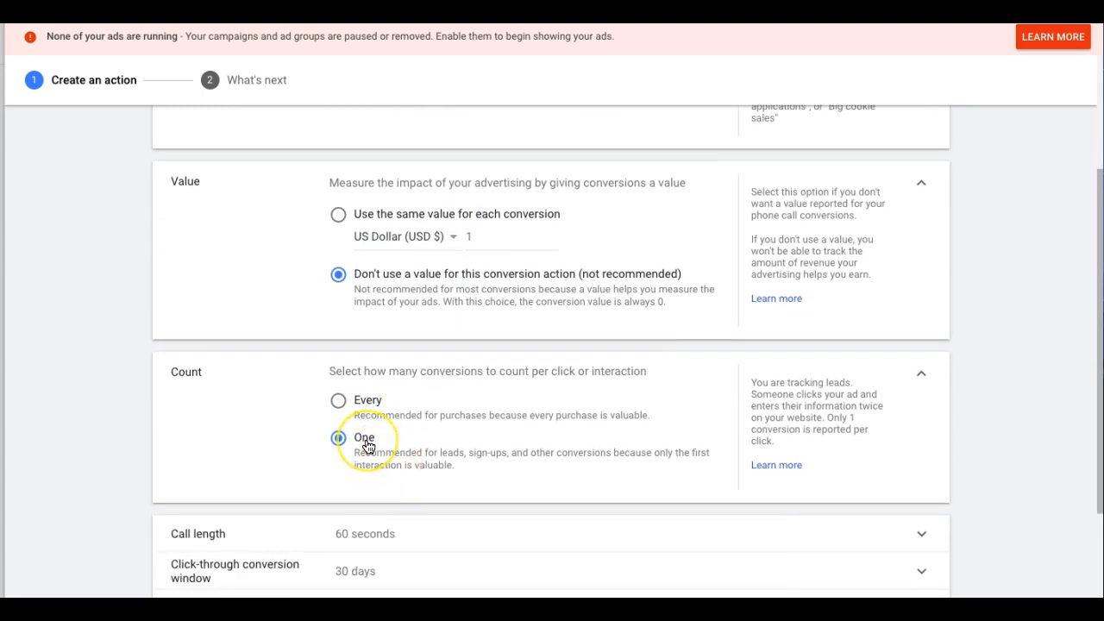
{"action": "scroll", "coordinate": [369, 446], "scroll_direction": "down", "scroll_amount": 1}
{"action": "scroll", "coordinate": [436, 402], "scroll_direction": "down", "scroll_amount": 3}
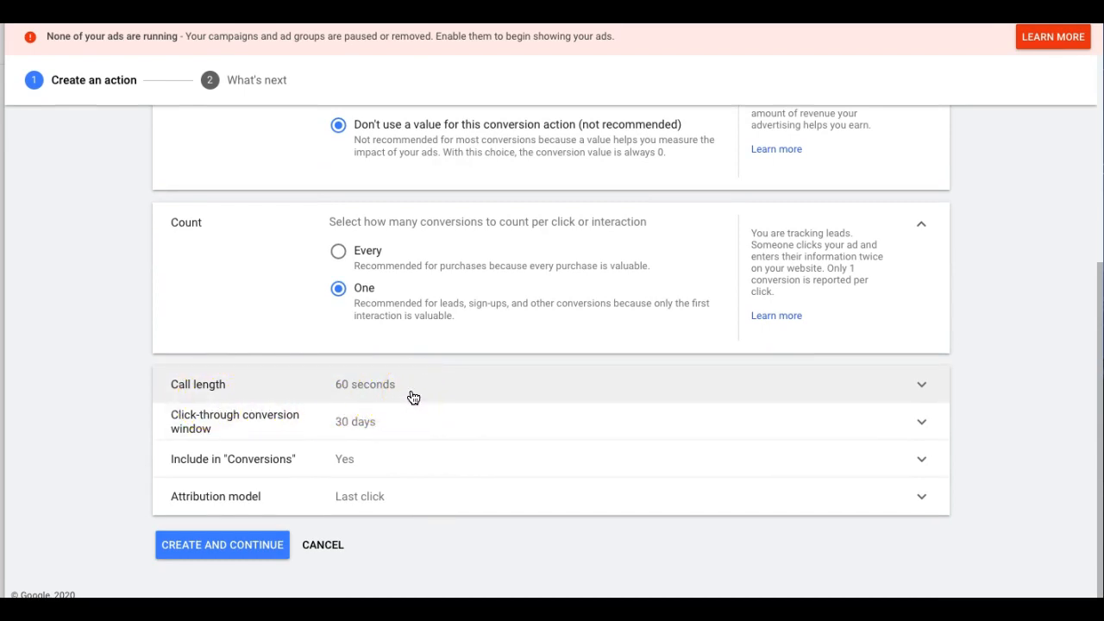
{"action": "left_click", "coordinate": [395, 388]}
{"action": "left_click", "coordinate": [346, 408]}
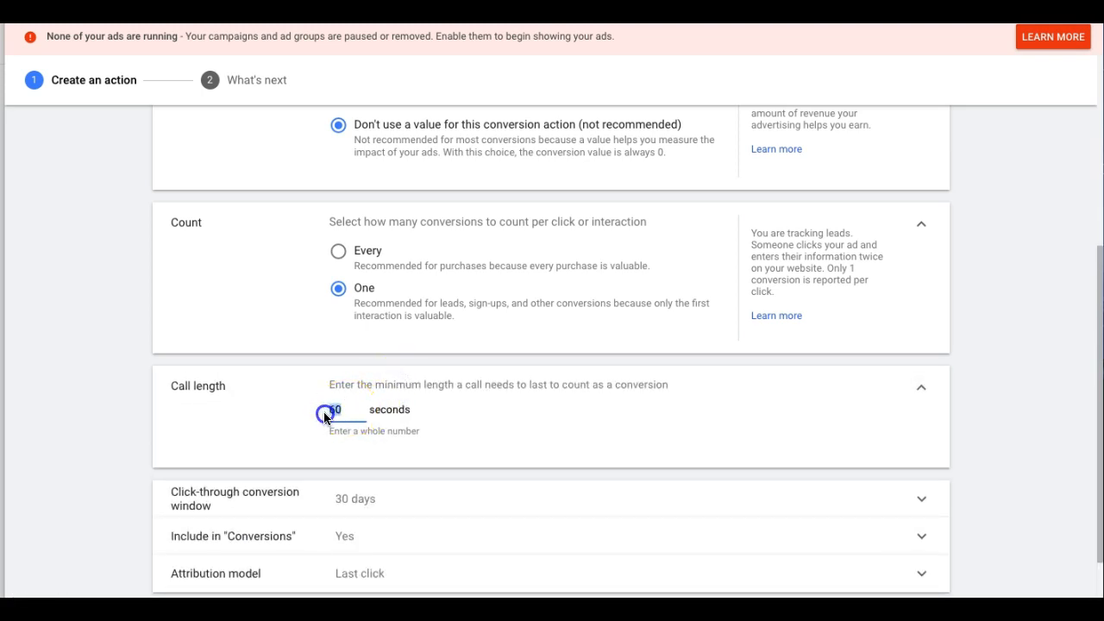
{"action": "left_click", "coordinate": [131, 353]}
{"action": "scroll", "coordinate": [328, 362], "scroll_direction": "down", "scroll_amount": 1}
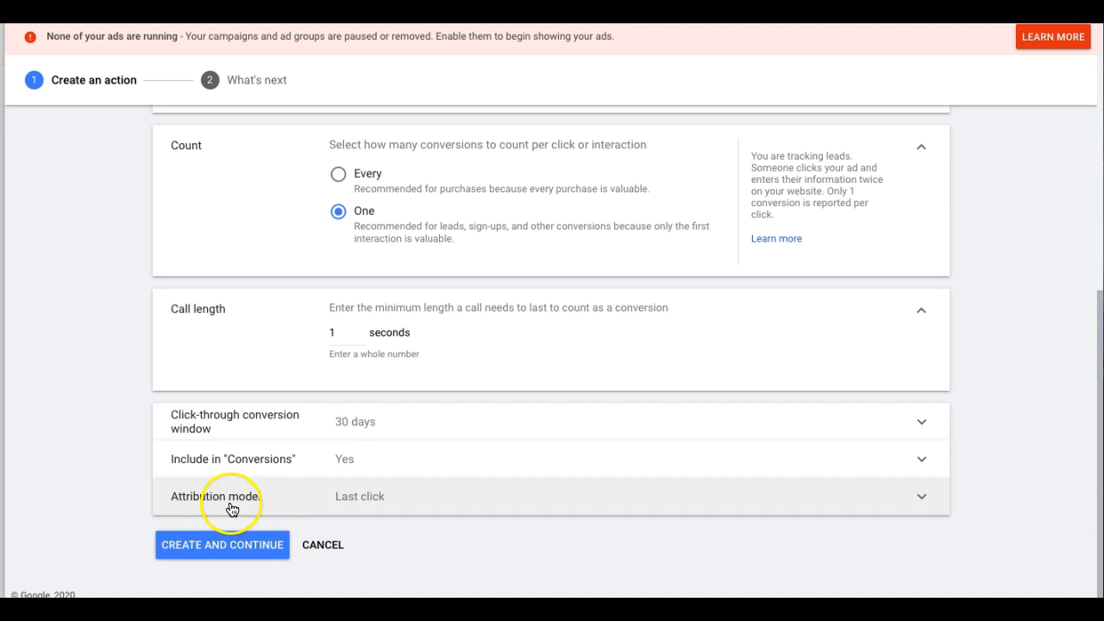
{"action": "left_click", "coordinate": [235, 556]}
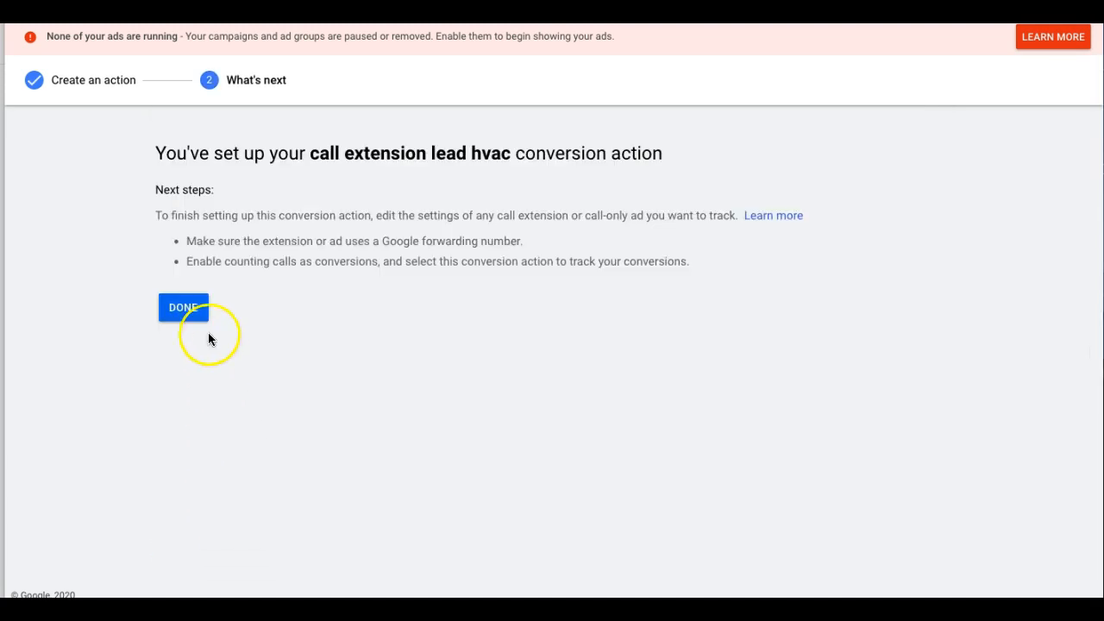
{"action": "left_click", "coordinate": [191, 309]}
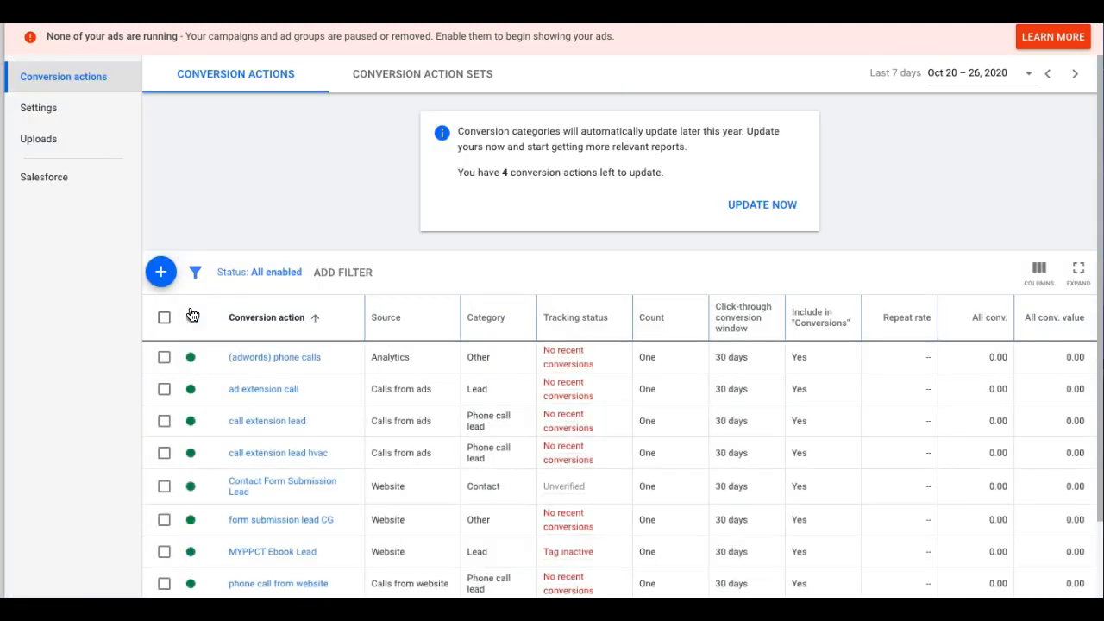
Step: Start a website conversion action with the category Contact and the name "Contact Form Lead HVAC"
{"action": "left_click", "coordinate": [160, 272]}
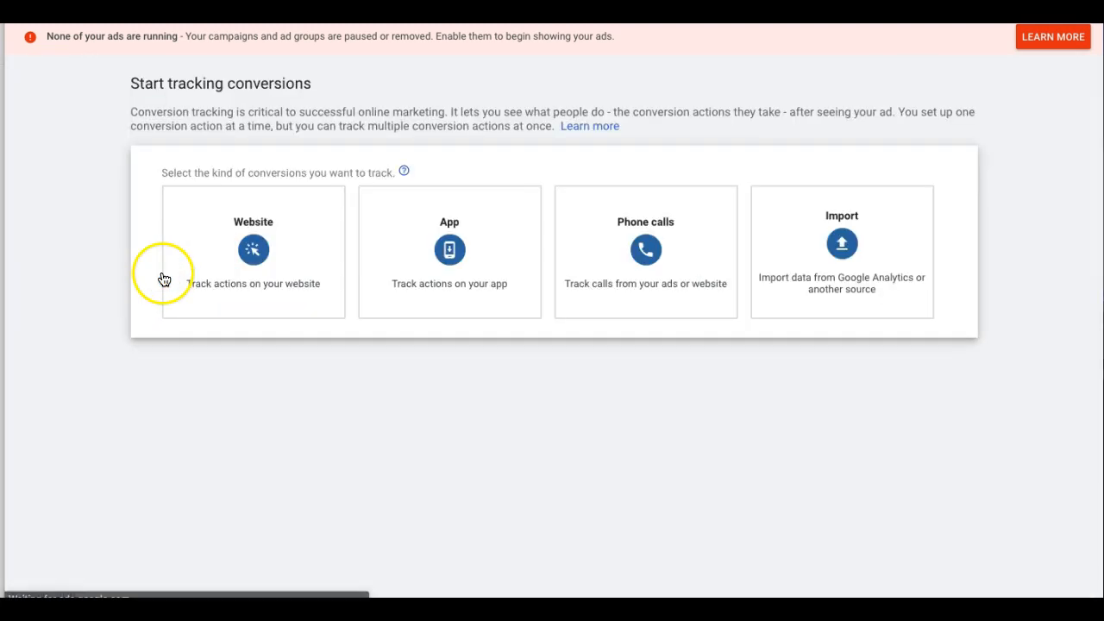
{"action": "left_click", "coordinate": [282, 251]}
{"action": "left_click", "coordinate": [345, 252]}
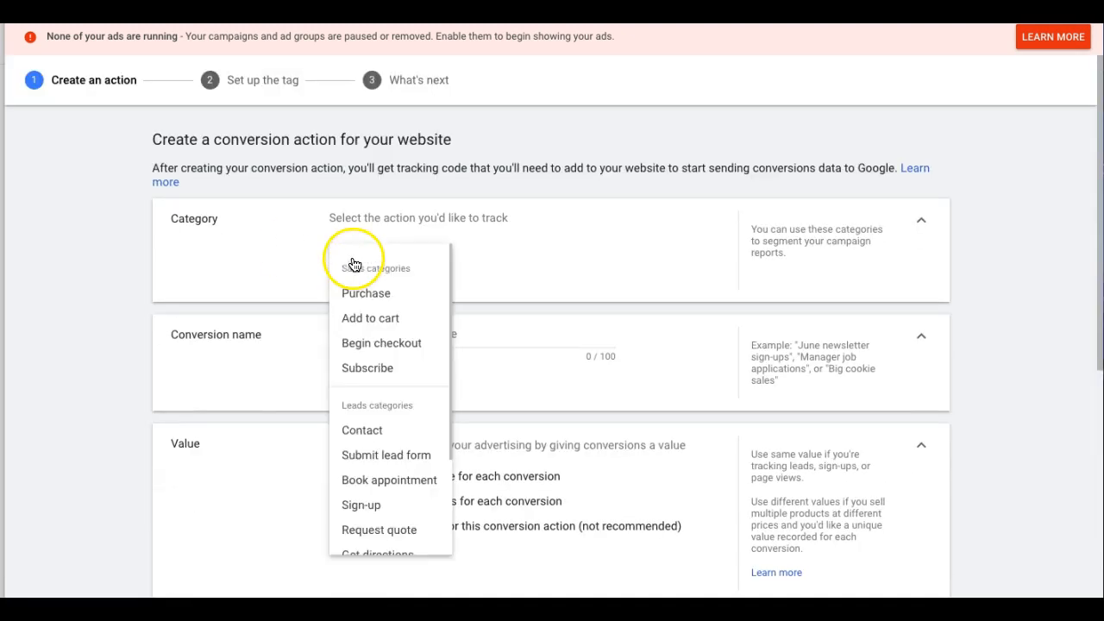
{"action": "left_click", "coordinate": [362, 429]}
{"action": "left_click", "coordinate": [405, 331]}
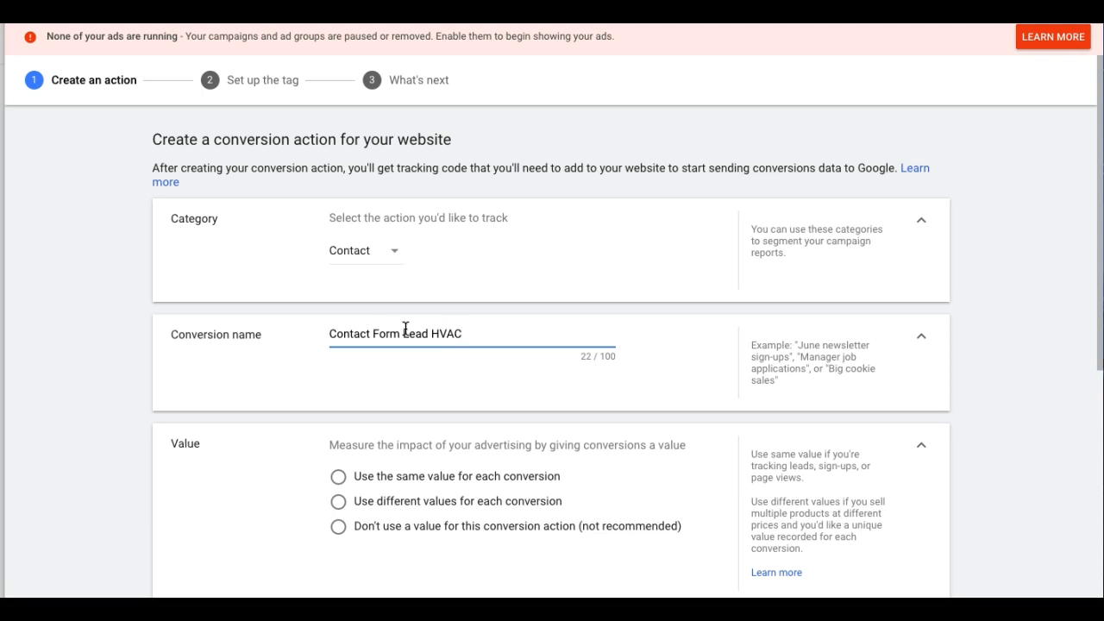
Step: Use no value for the website conversion, set its count to One, and create the conversion action
{"action": "scroll", "coordinate": [397, 435], "scroll_direction": "down", "scroll_amount": 2}
{"action": "left_click", "coordinate": [338, 325]}
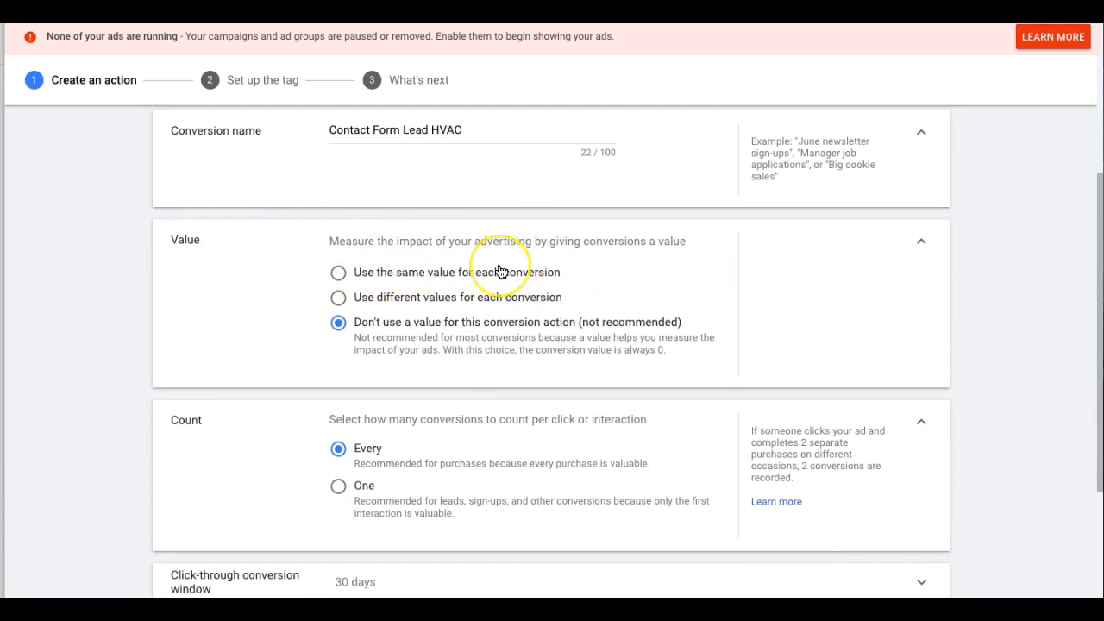
{"action": "scroll", "coordinate": [502, 272], "scroll_direction": "down", "scroll_amount": 2}
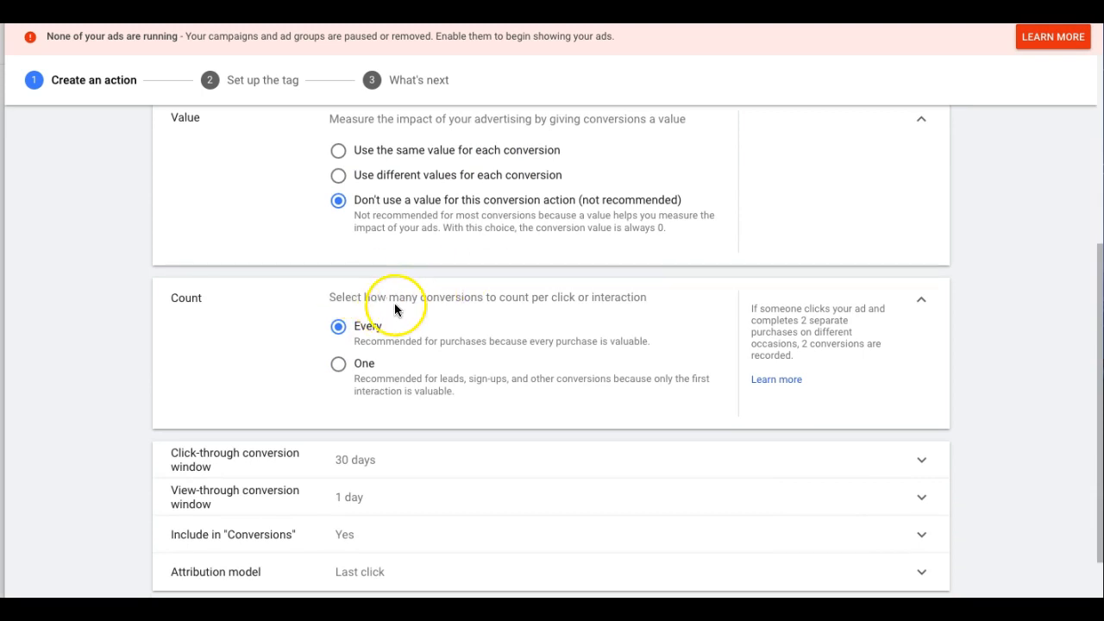
{"action": "left_click", "coordinate": [338, 363]}
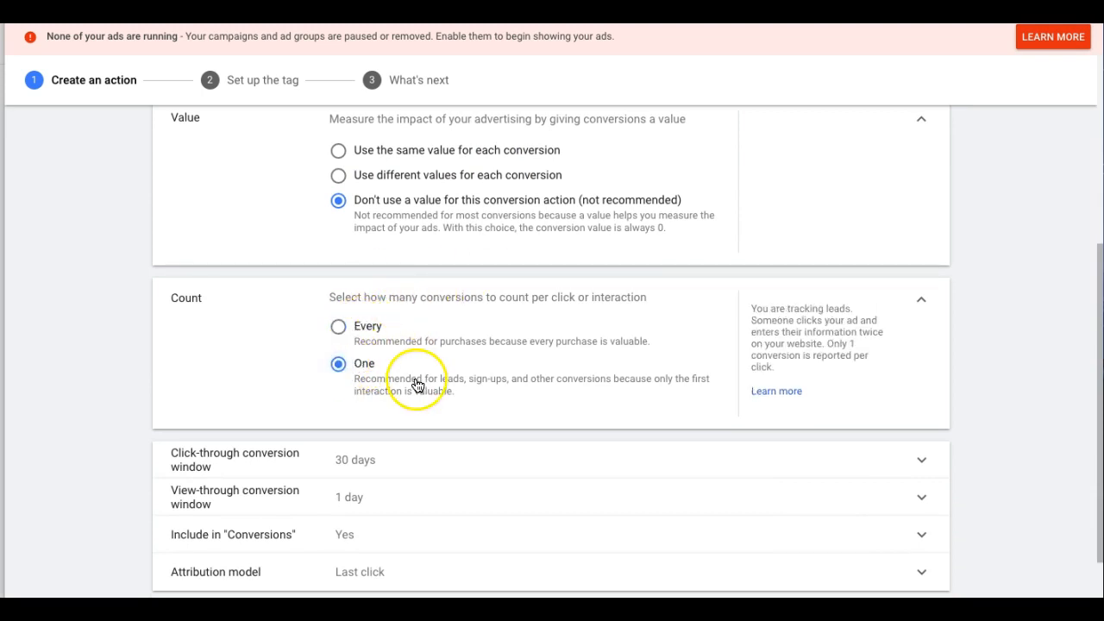
{"action": "scroll", "coordinate": [417, 385], "scroll_direction": "down", "scroll_amount": 1}
{"action": "scroll", "coordinate": [417, 385], "scroll_direction": "down", "scroll_amount": 1}
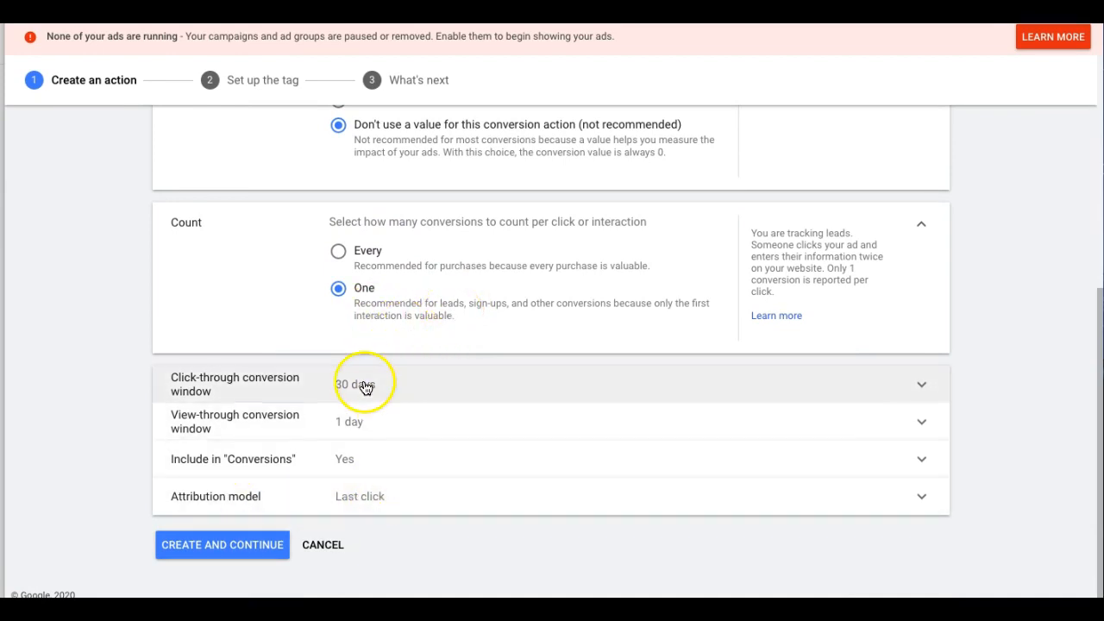
{"action": "left_click", "coordinate": [233, 544]}
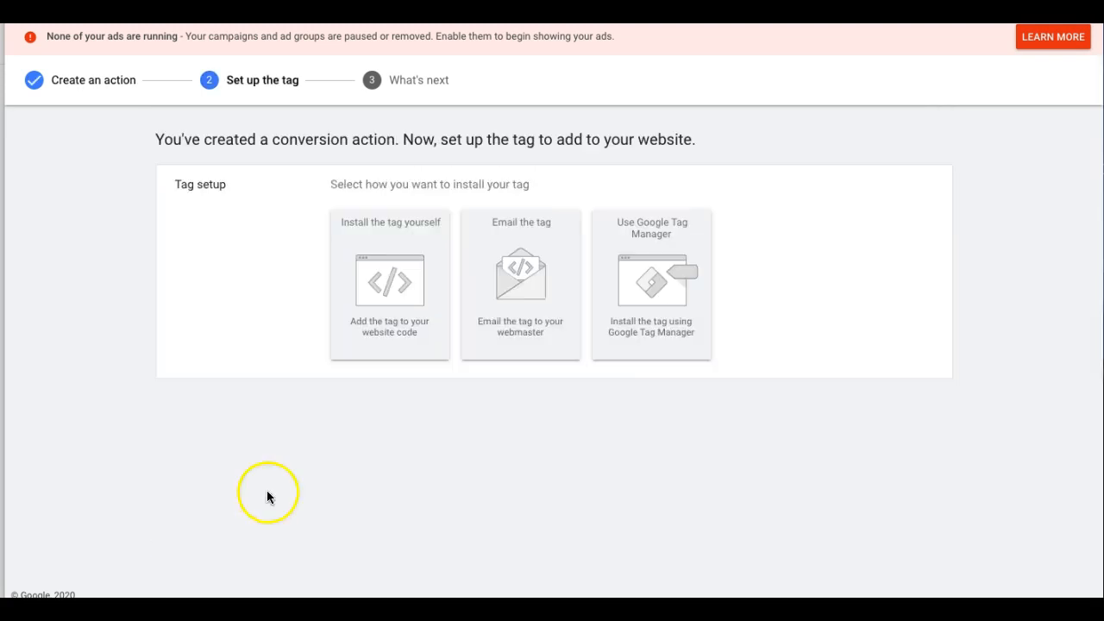
Step: Choose to install the contact form conversion tag yourself and select the global site tag code
{"action": "left_click", "coordinate": [403, 272]}
{"action": "scroll", "coordinate": [259, 397], "scroll_direction": "down", "scroll_amount": 3}
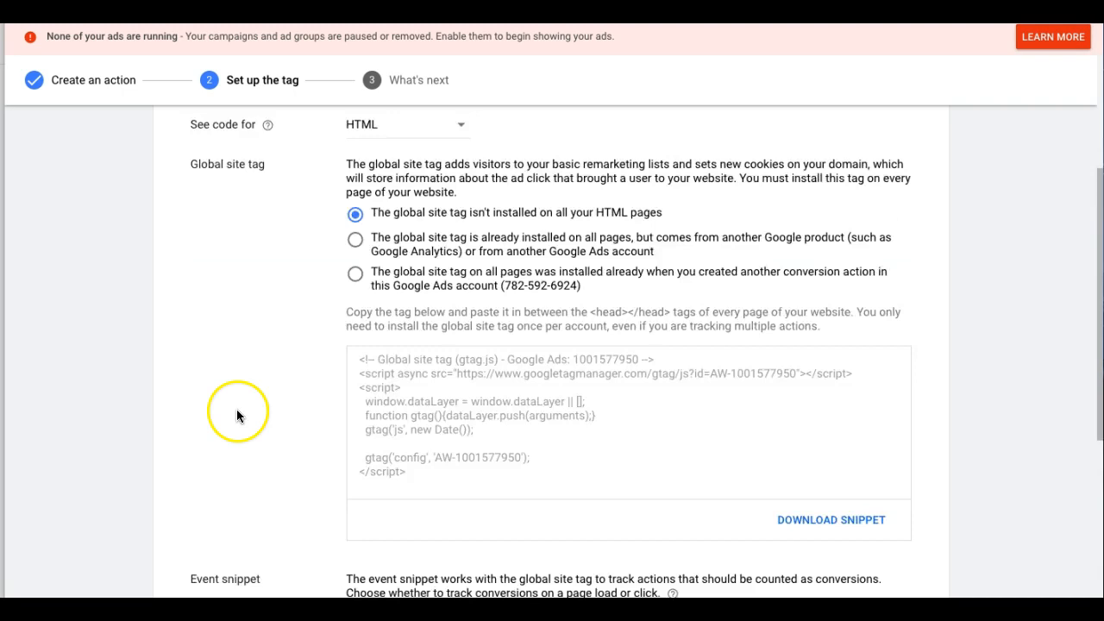
{"action": "scroll", "coordinate": [237, 416], "scroll_direction": "down", "scroll_amount": 1}
{"action": "left_click", "coordinate": [444, 302]}
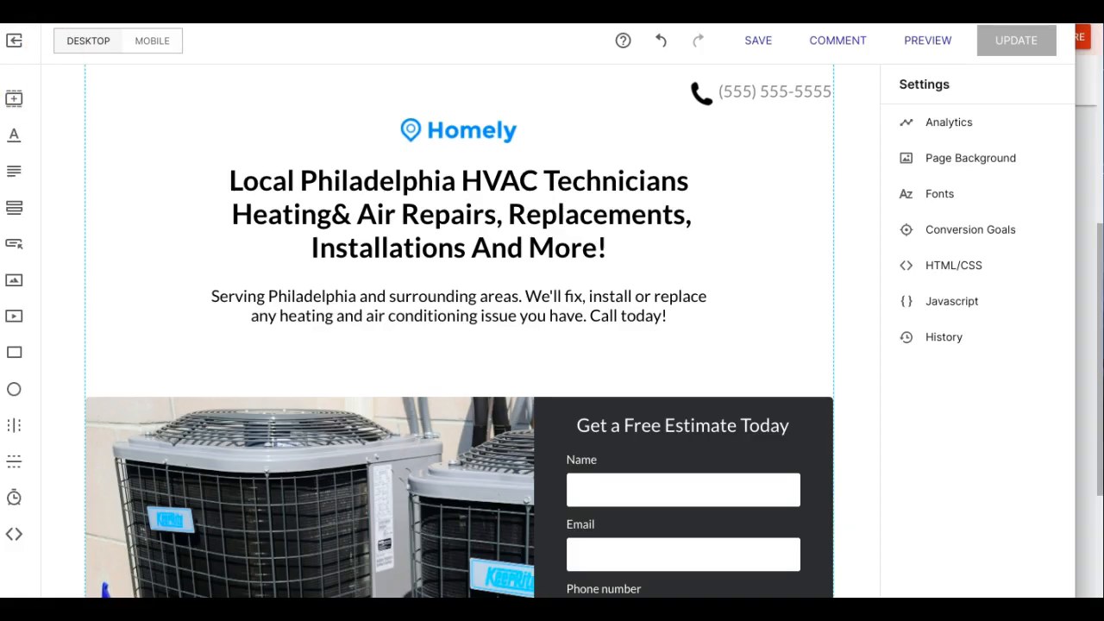
Step: Look over the HVAC landing page's header and estimate form in the landing page editor
{"action": "scroll", "coordinate": [435, 234], "scroll_direction": "down", "scroll_amount": 3}
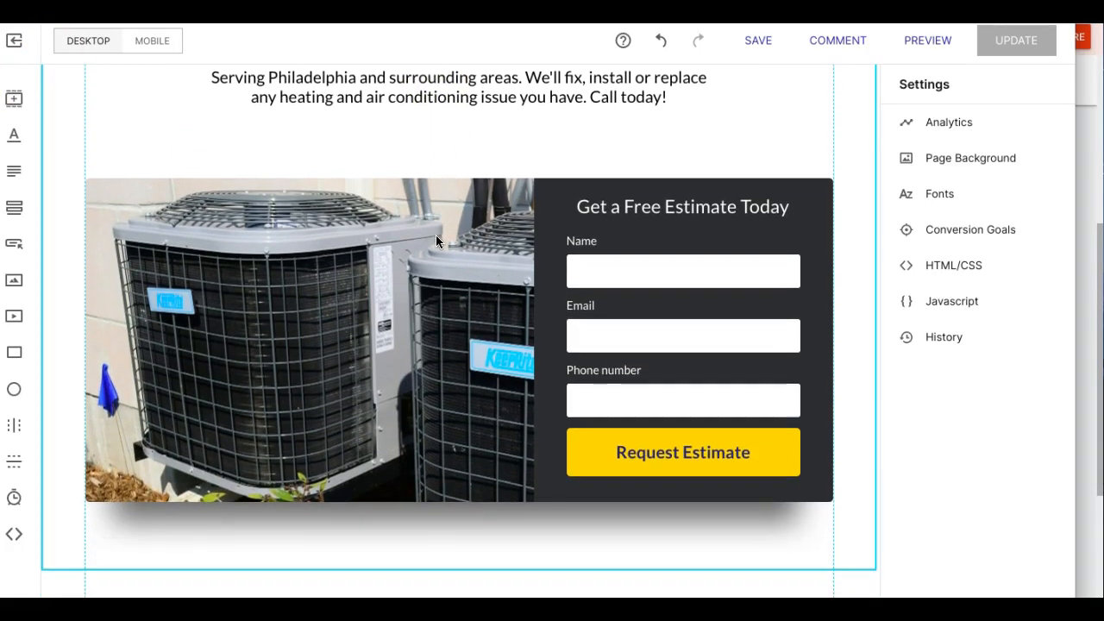
{"action": "scroll", "coordinate": [494, 201], "scroll_direction": "down", "scroll_amount": 1}
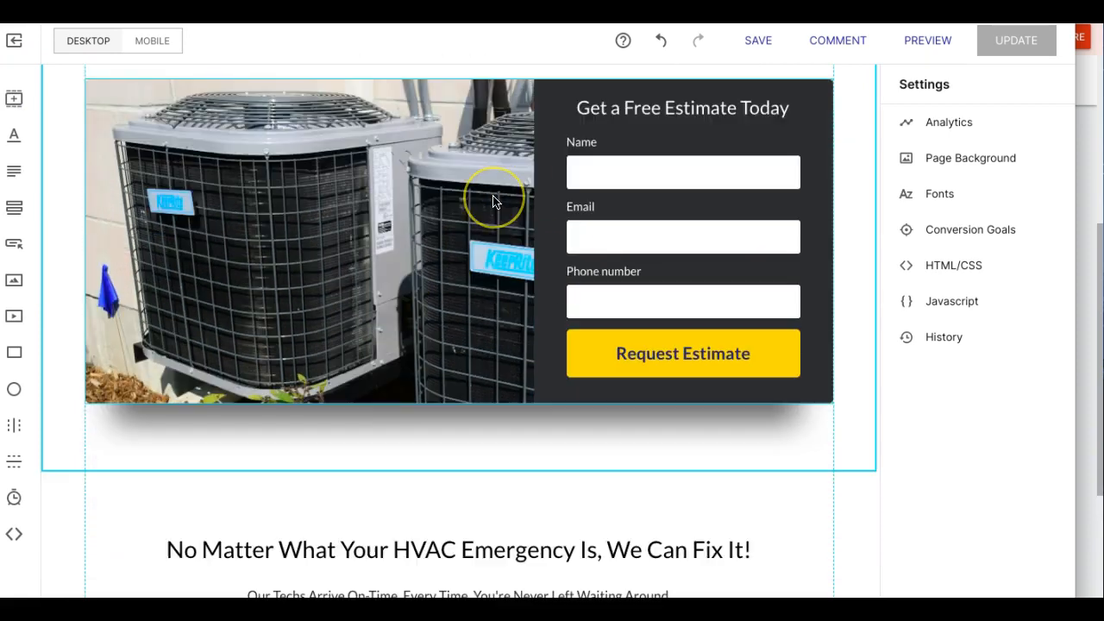
{"action": "scroll", "coordinate": [494, 201], "scroll_direction": "down", "scroll_amount": 2}
{"action": "scroll", "coordinate": [492, 203], "scroll_direction": "up", "scroll_amount": 5}
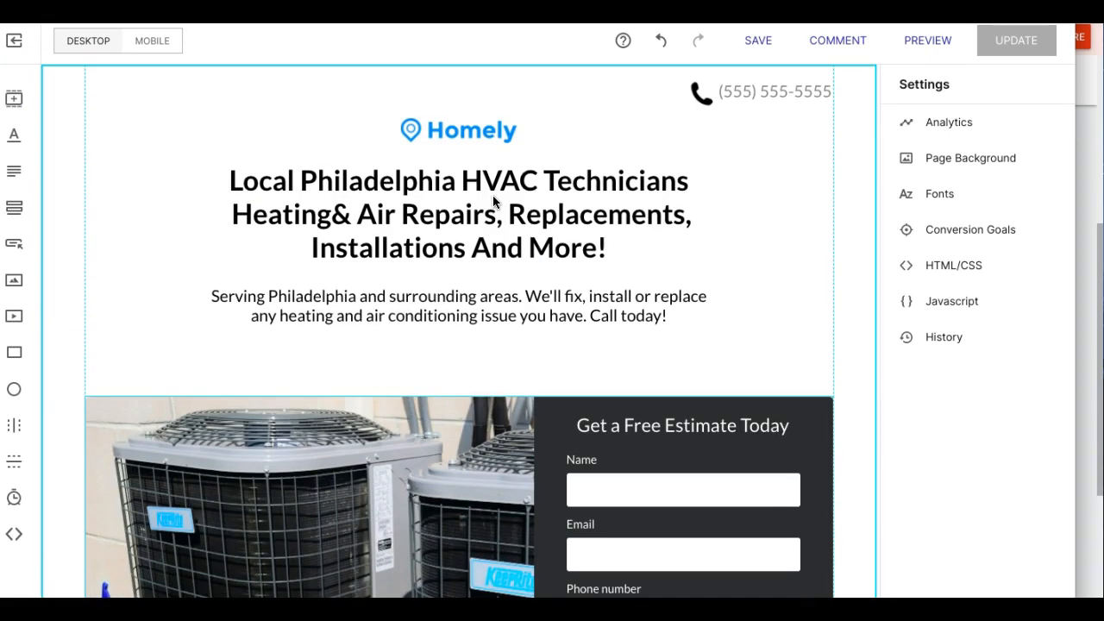
Step: Paste the global site tag into the HVAC landing page's head code, save it, and update the live page
{"action": "left_click", "coordinate": [945, 270]}
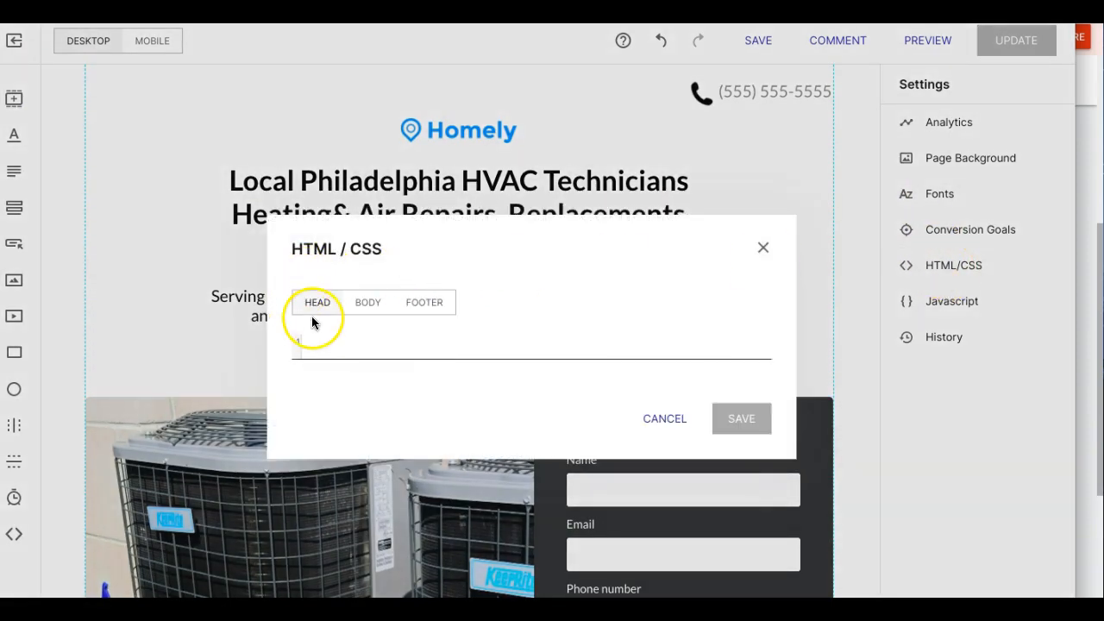
{"action": "key", "text": "ctrl+v"}
{"action": "left_click", "coordinate": [759, 470]}
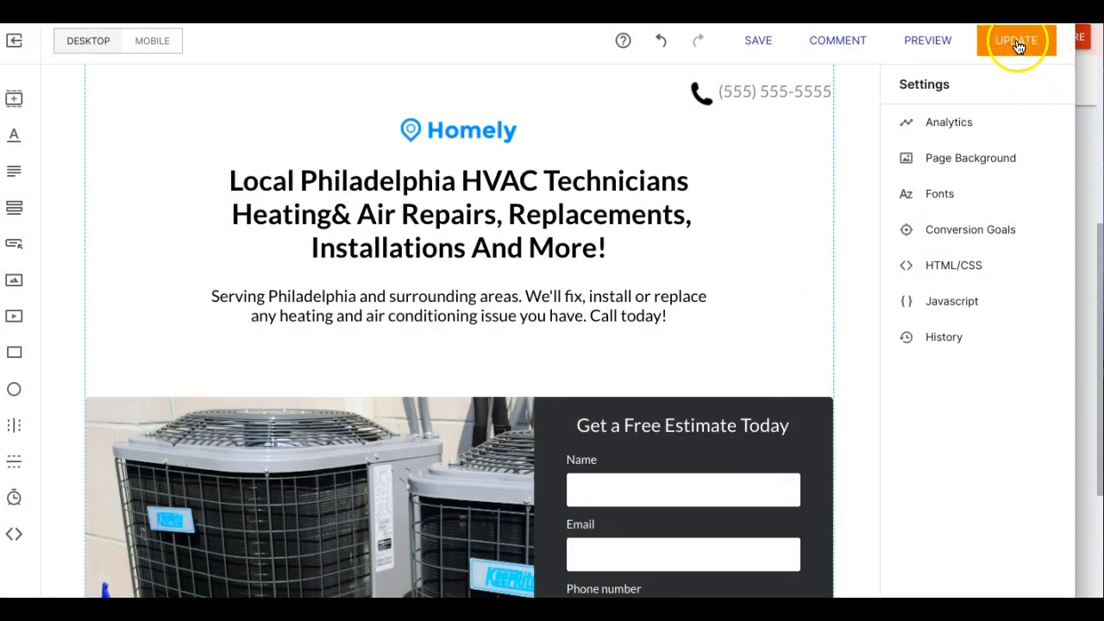
{"action": "left_click", "coordinate": [1016, 43]}
{"action": "left_click", "coordinate": [633, 381]}
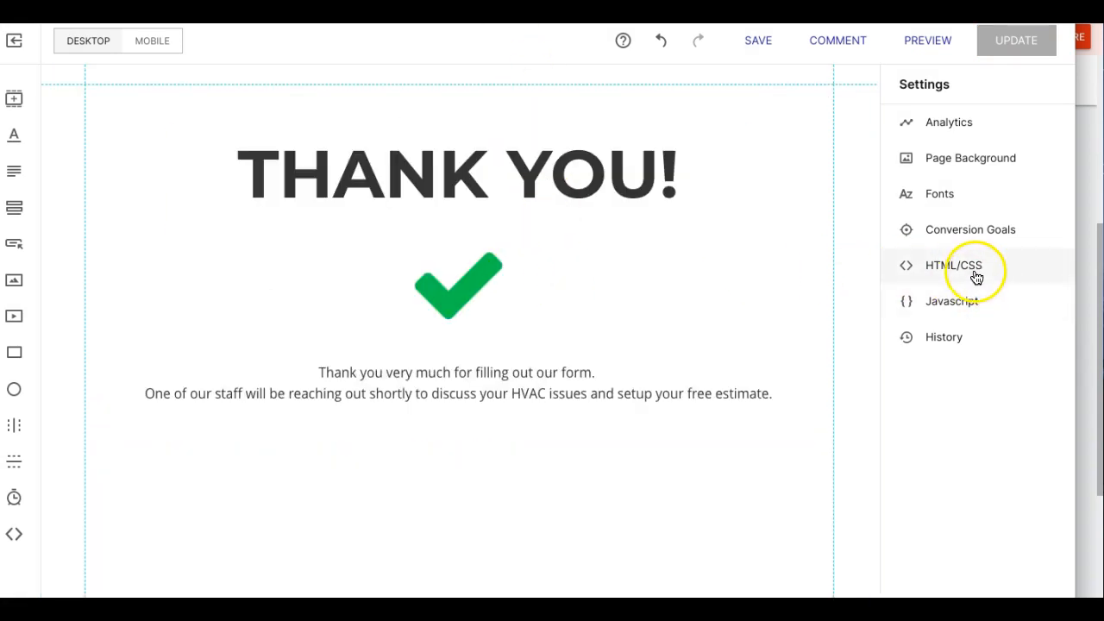
Step: Add the global site tag to the thank-you page's head code, save it, and publish the update
{"action": "left_click", "coordinate": [975, 276]}
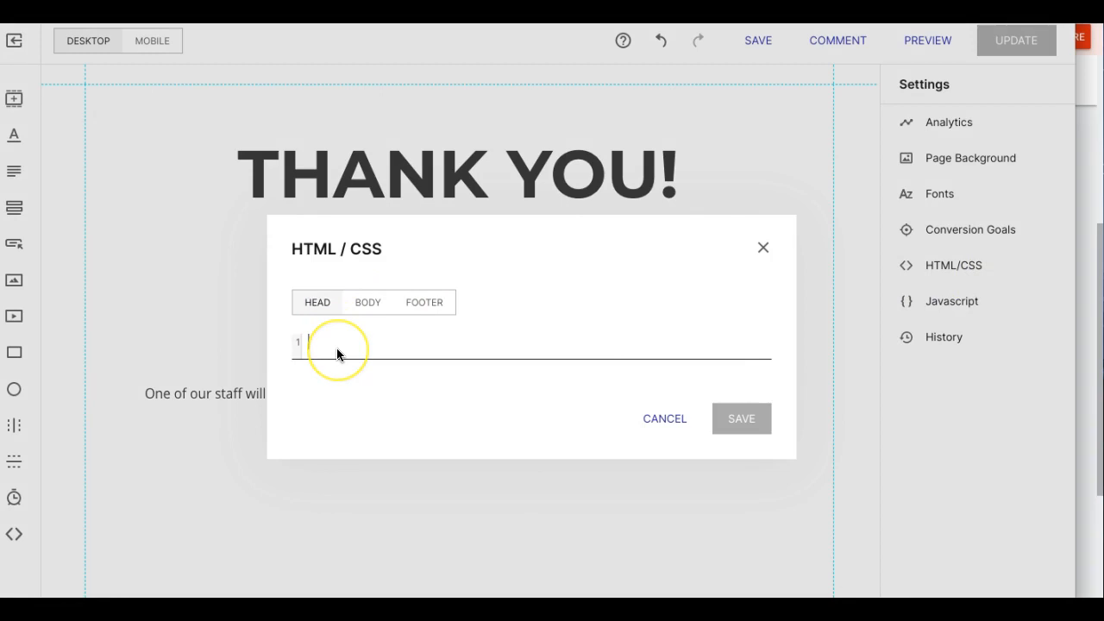
{"action": "key", "text": "ctrl+v"}
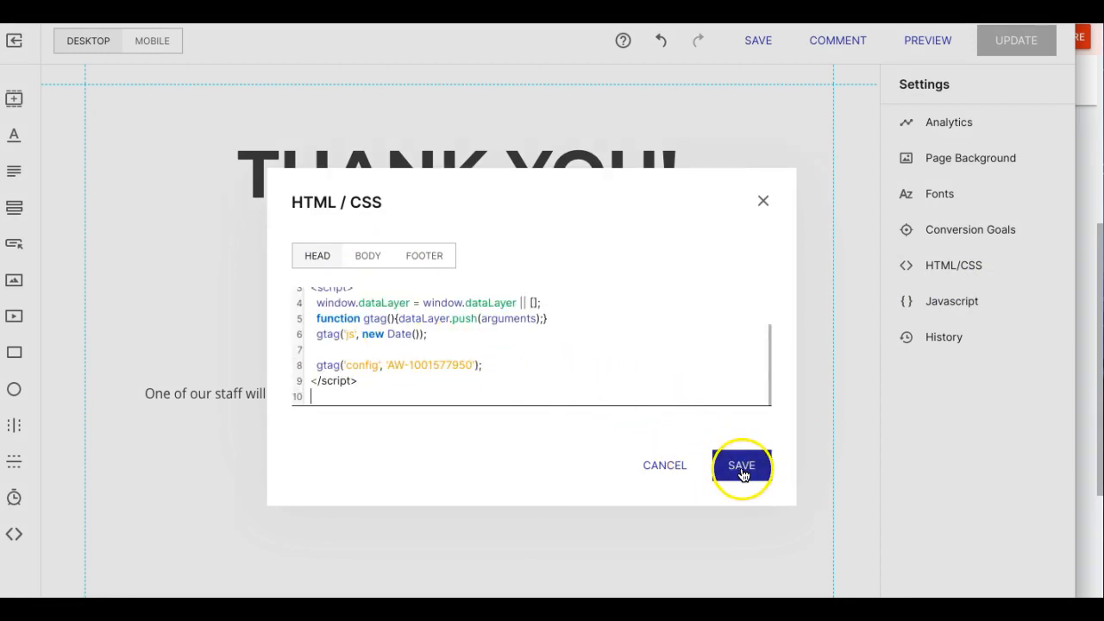
{"action": "left_click", "coordinate": [742, 472]}
{"action": "left_click", "coordinate": [1018, 55]}
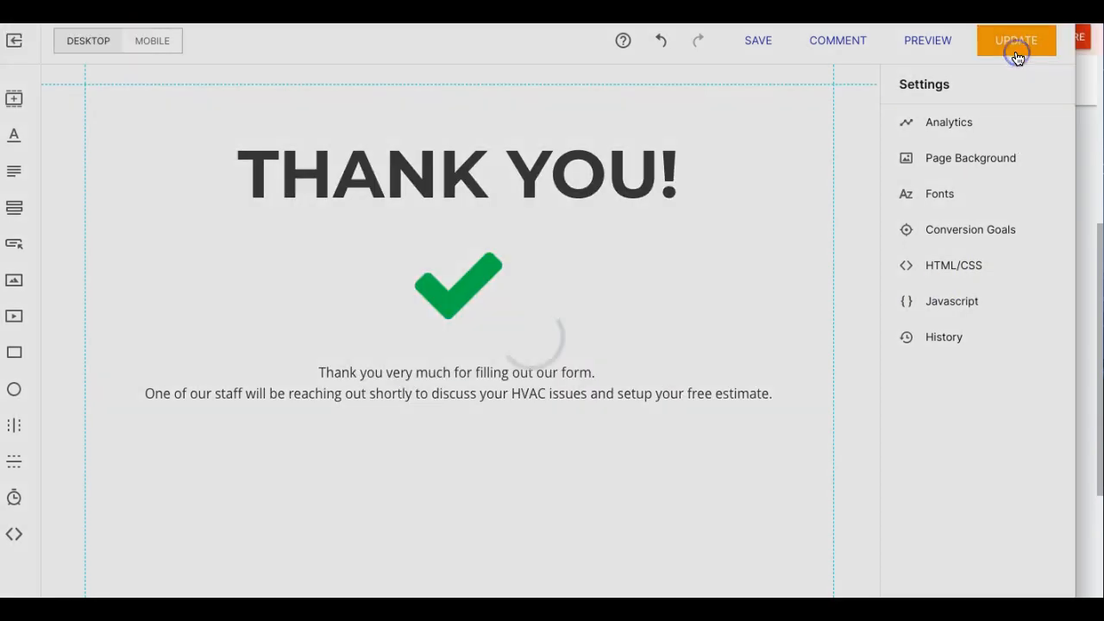
{"action": "left_click", "coordinate": [628, 387]}
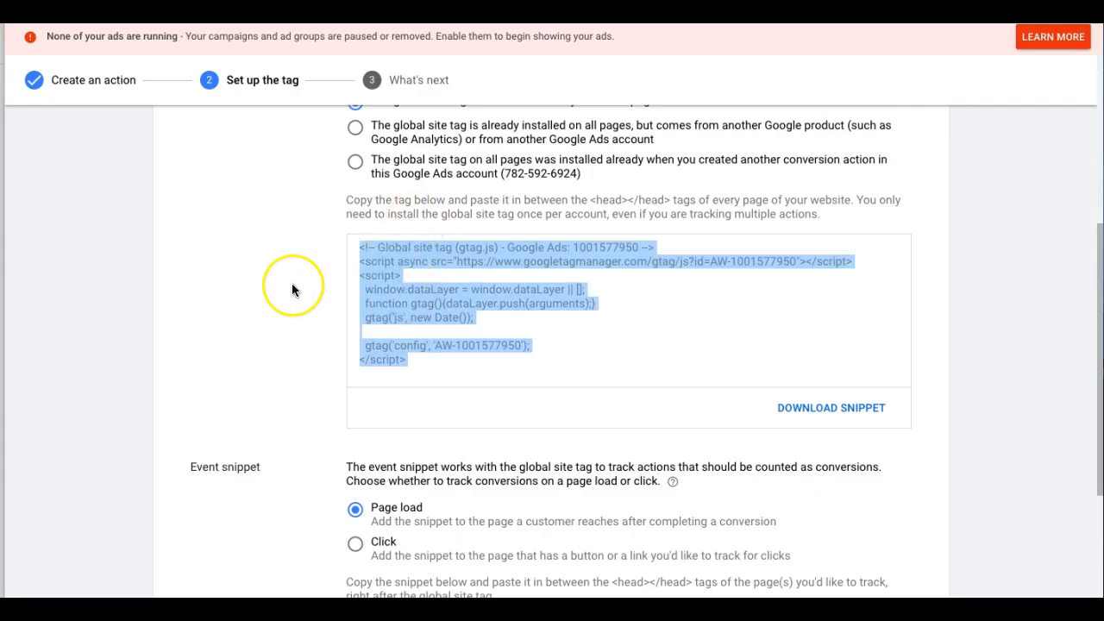
Step: Copy the page load event snippet for Contact Form Lead HVAC from Google Ads and switch to the thank-you page editor
{"action": "scroll", "coordinate": [291, 290], "scroll_direction": "down", "scroll_amount": 1}
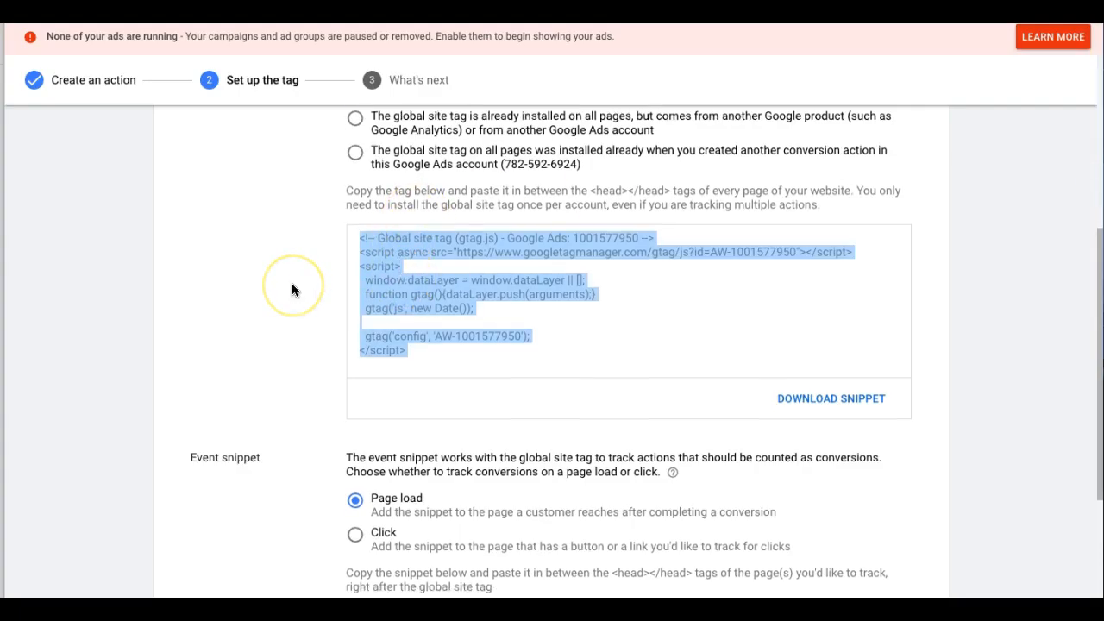
{"action": "scroll", "coordinate": [292, 290], "scroll_direction": "down", "scroll_amount": 3}
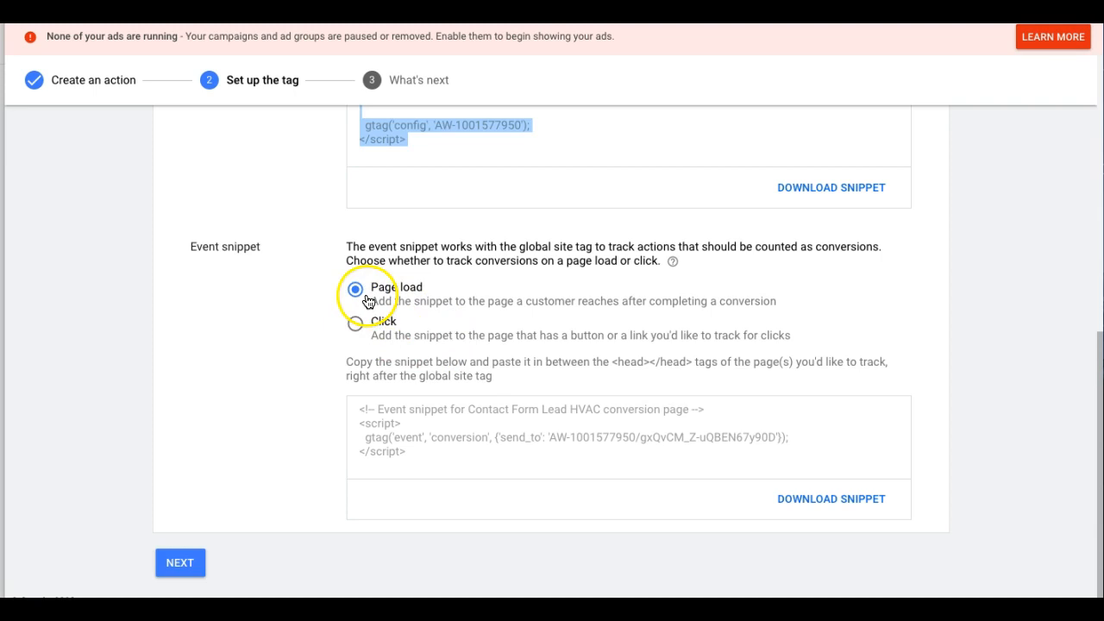
{"action": "left_click", "coordinate": [408, 436]}
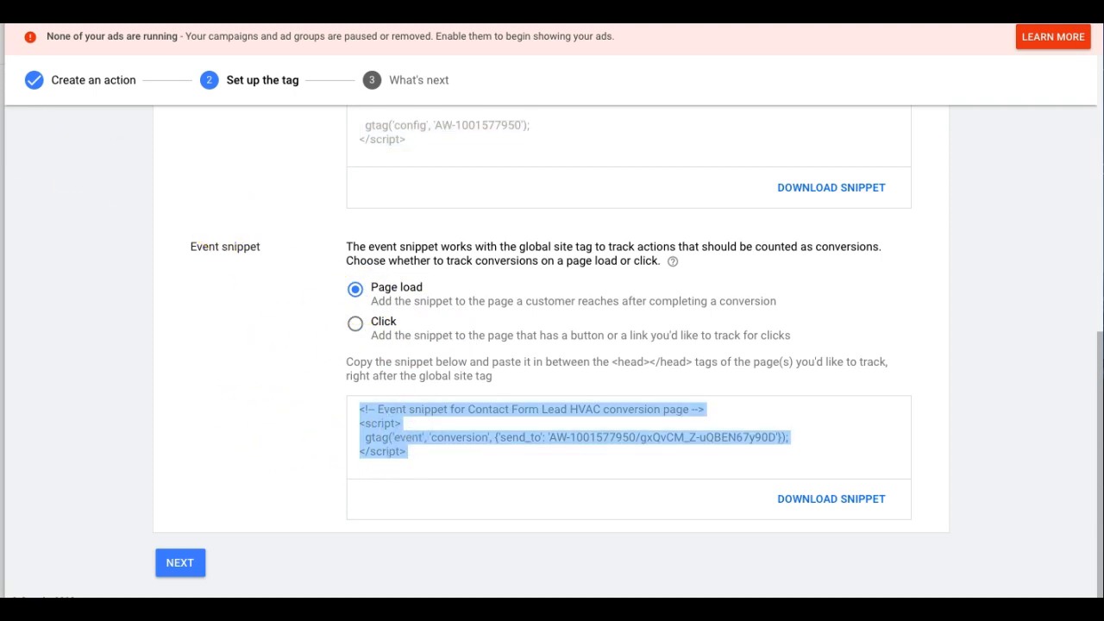
{"action": "key", "text": "alt+Tab"}
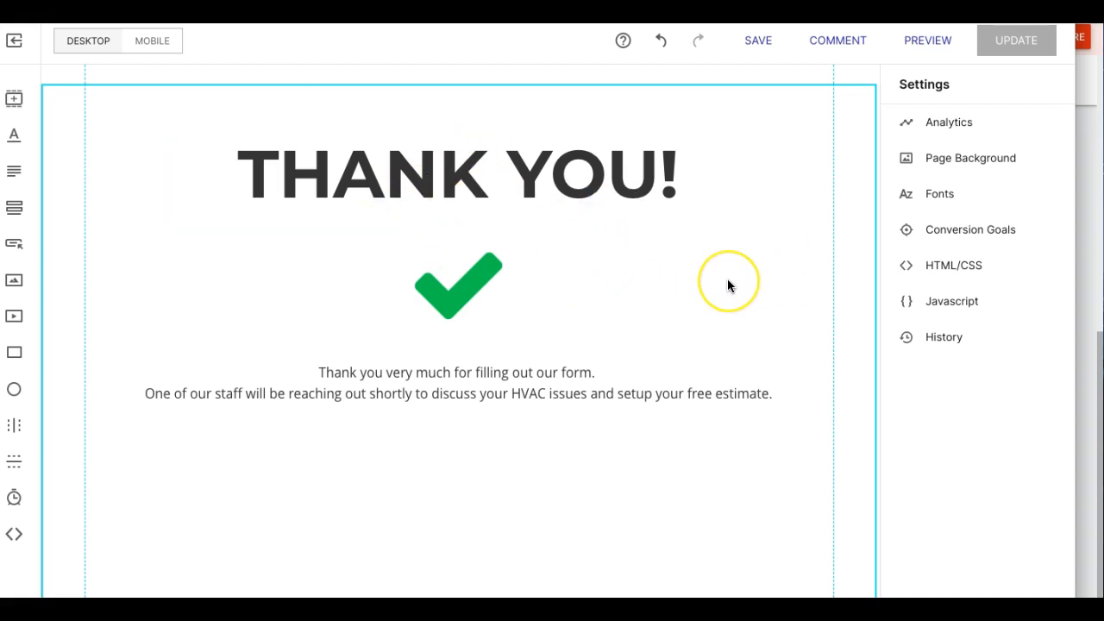
Step: Paste the event snippet on a new line after the global site tag in the thank-you page's head code and update the live page
{"action": "left_click", "coordinate": [940, 269]}
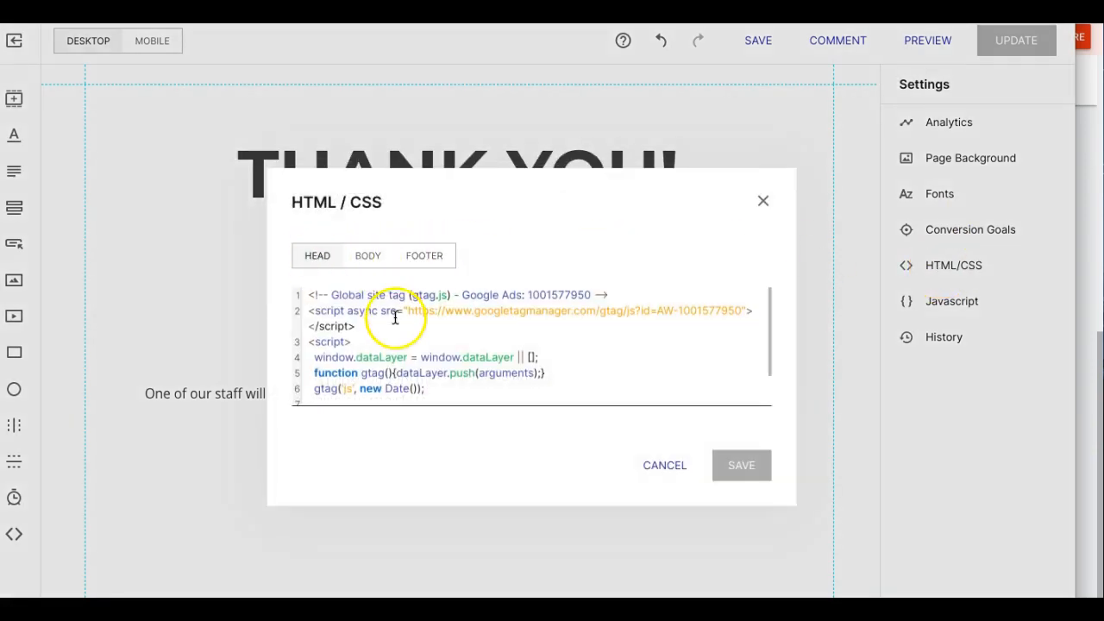
{"action": "scroll", "coordinate": [396, 323], "scroll_direction": "down", "scroll_amount": 2}
{"action": "left_click", "coordinate": [359, 396]}
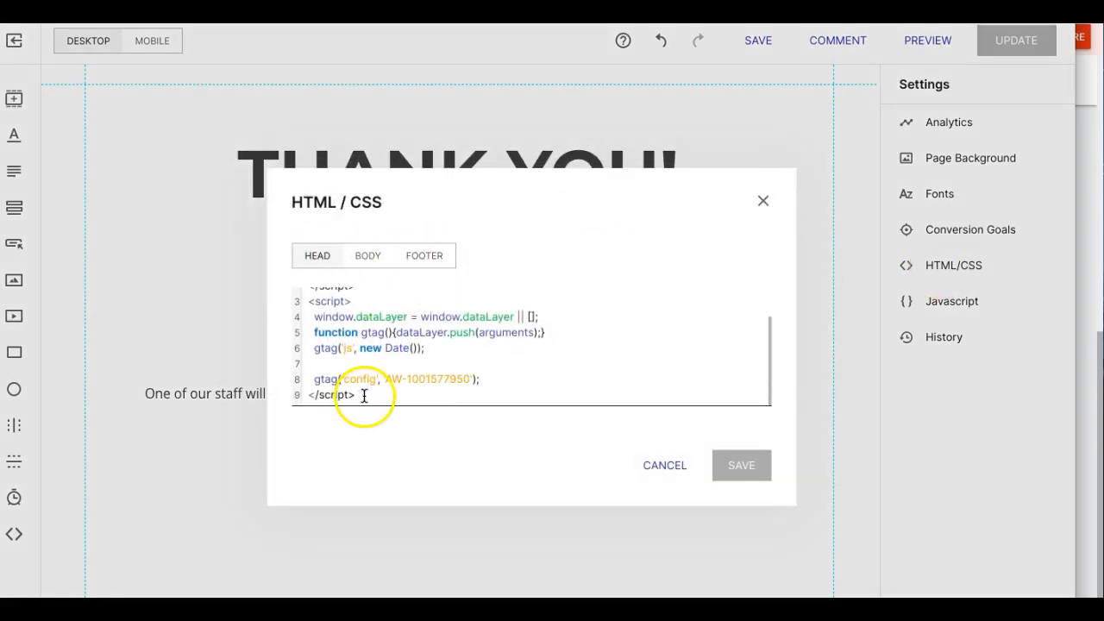
{"action": "key", "text": "Return"}
{"action": "key", "text": "ctrl+v"}
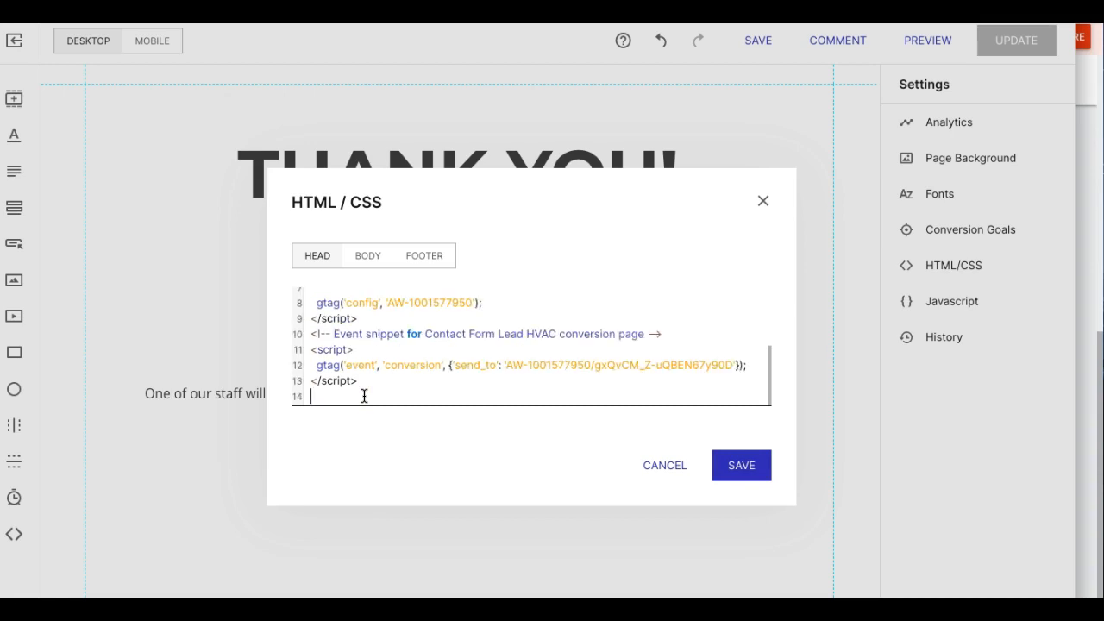
{"action": "left_click", "coordinate": [741, 466]}
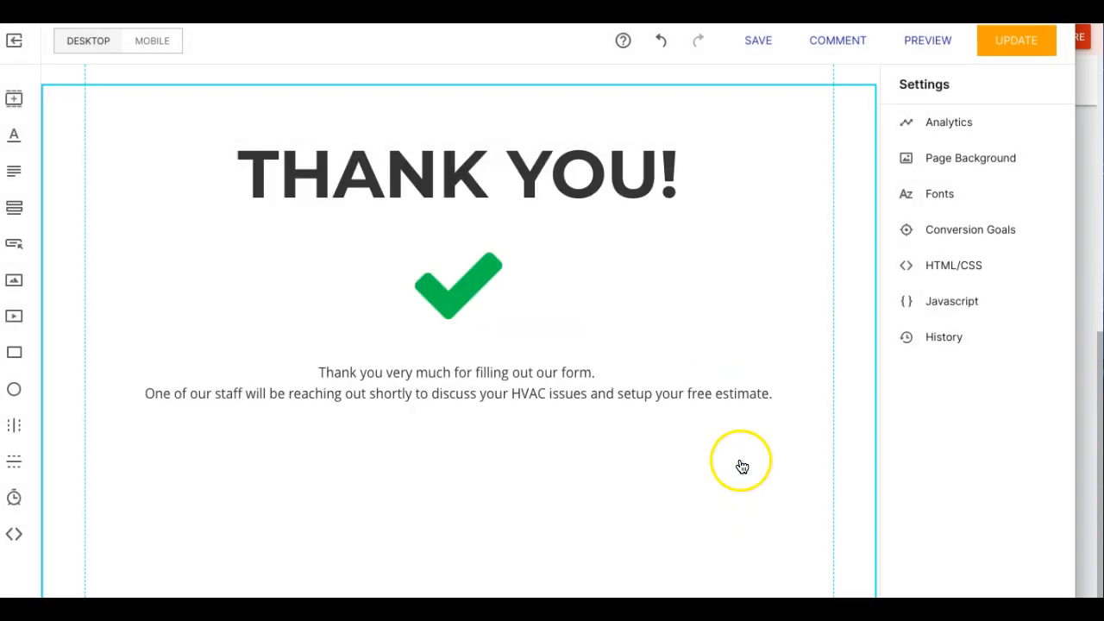
{"action": "left_click", "coordinate": [1027, 54]}
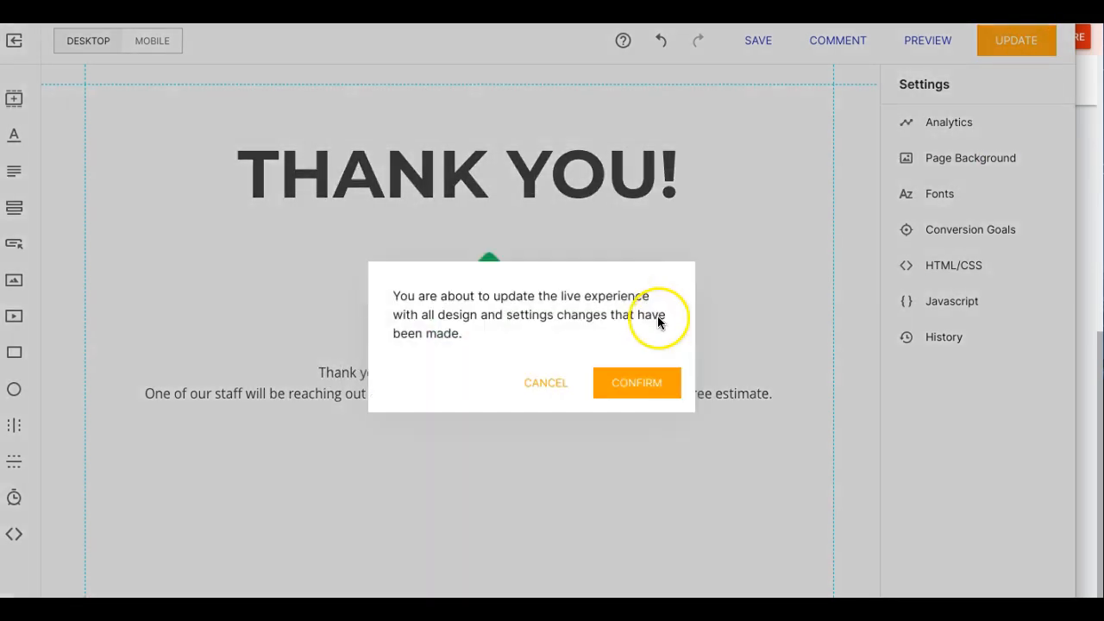
{"action": "left_click", "coordinate": [632, 384]}
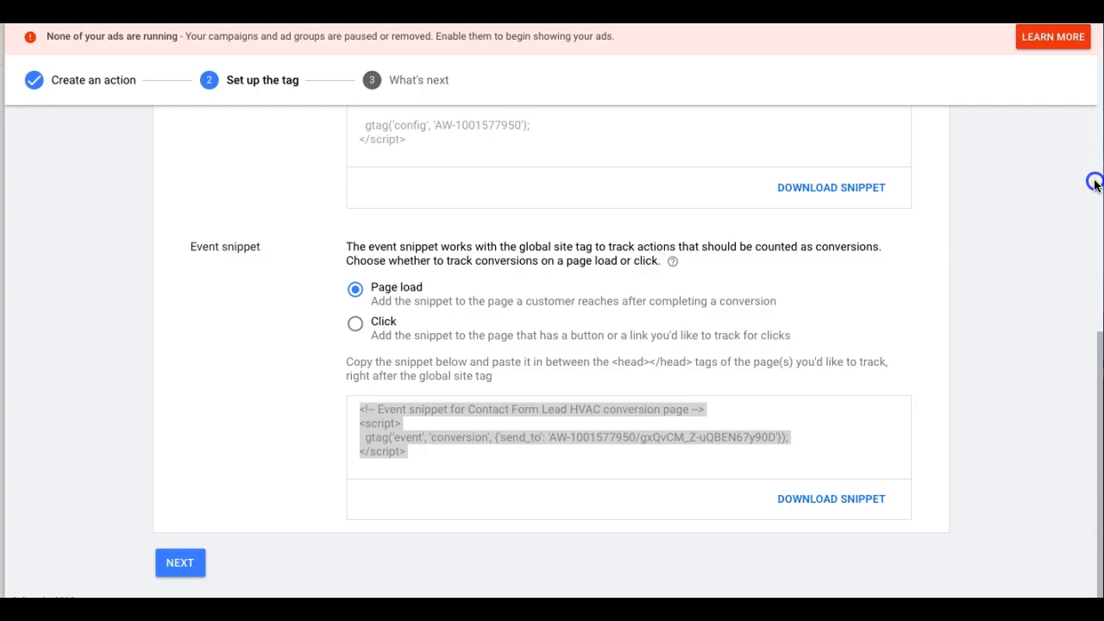
Step: Finish the contact form conversion setup in Google Ads and start a phone call conversion for calls to a phone number on your website
{"action": "left_click", "coordinate": [186, 562]}
{"action": "left_click", "coordinate": [187, 366]}
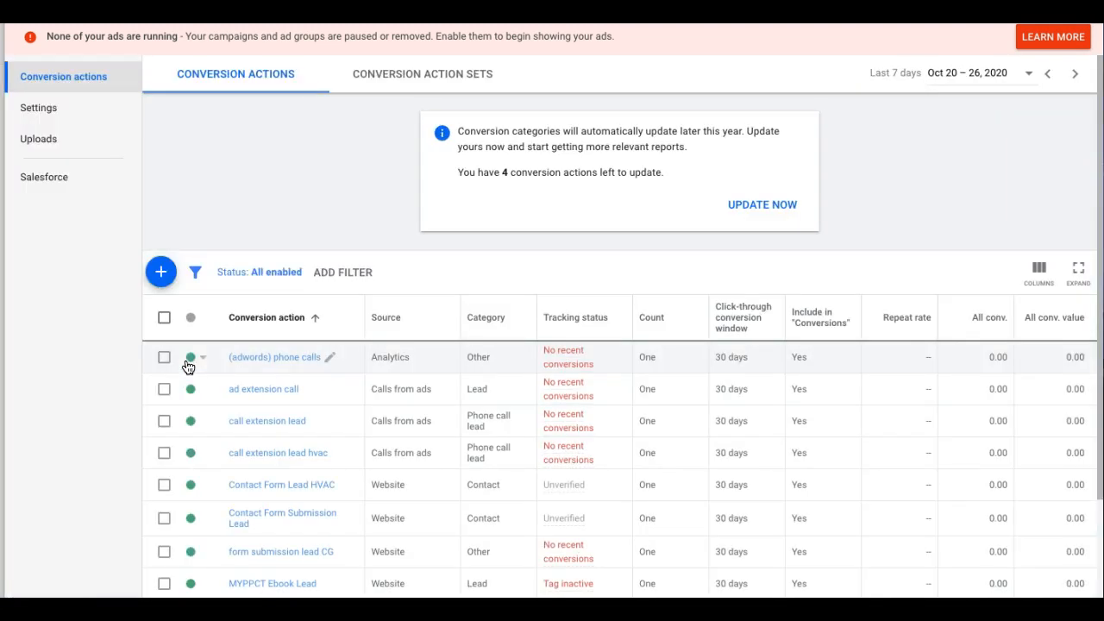
{"action": "left_click", "coordinate": [162, 272]}
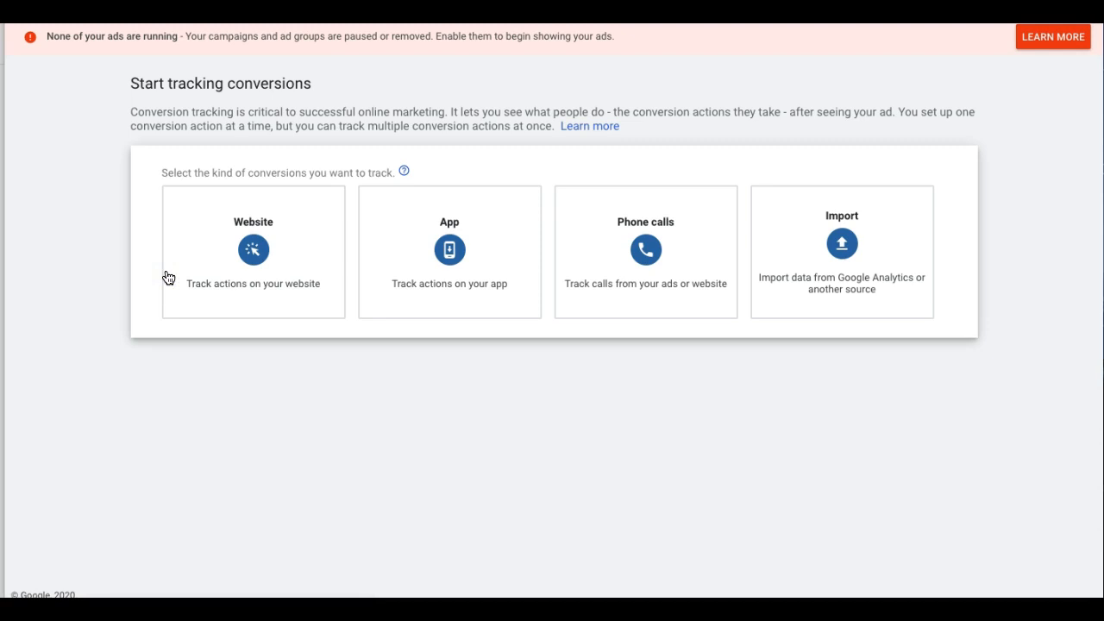
{"action": "mouse_move", "coordinate": [727, 274]}
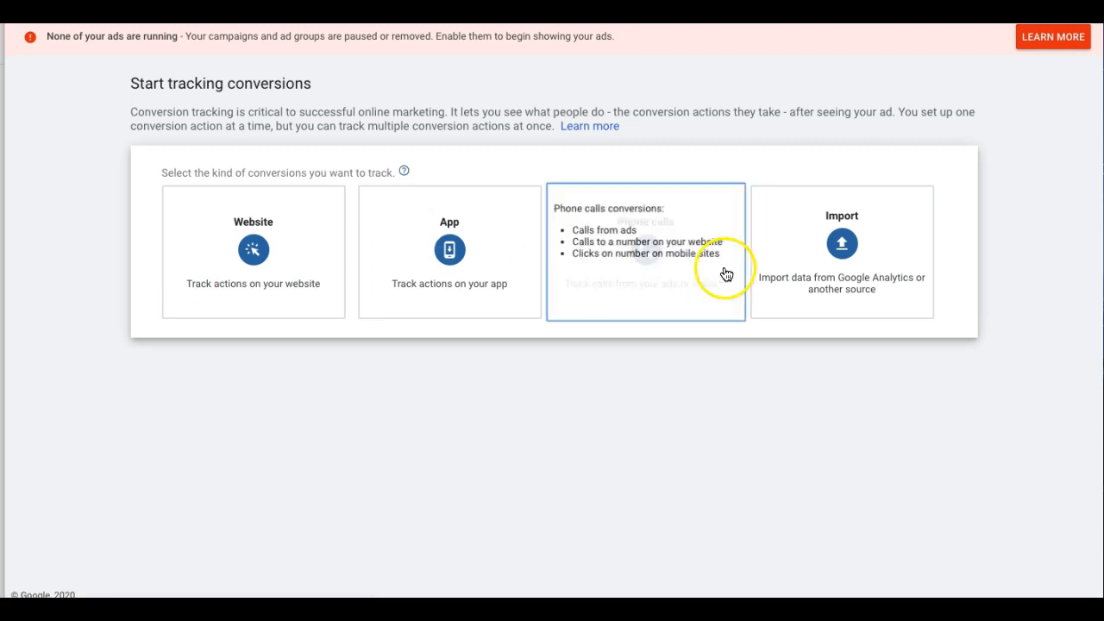
{"action": "left_click", "coordinate": [660, 252]}
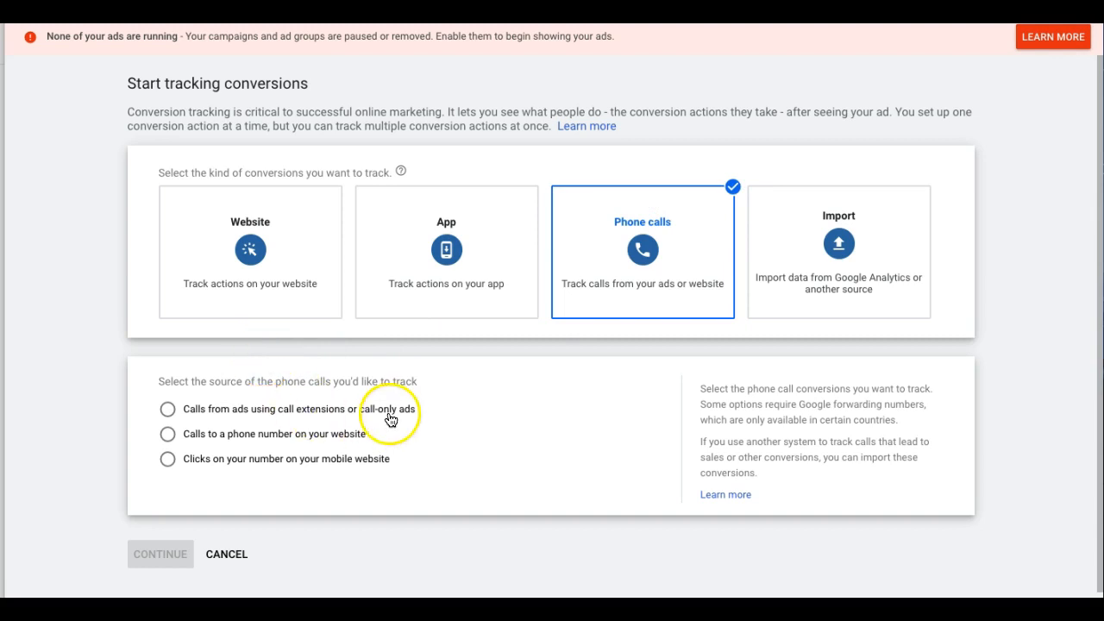
{"action": "scroll", "coordinate": [78, 374], "scroll_direction": "down", "scroll_amount": 1}
{"action": "mouse_move", "coordinate": [666, 273]}
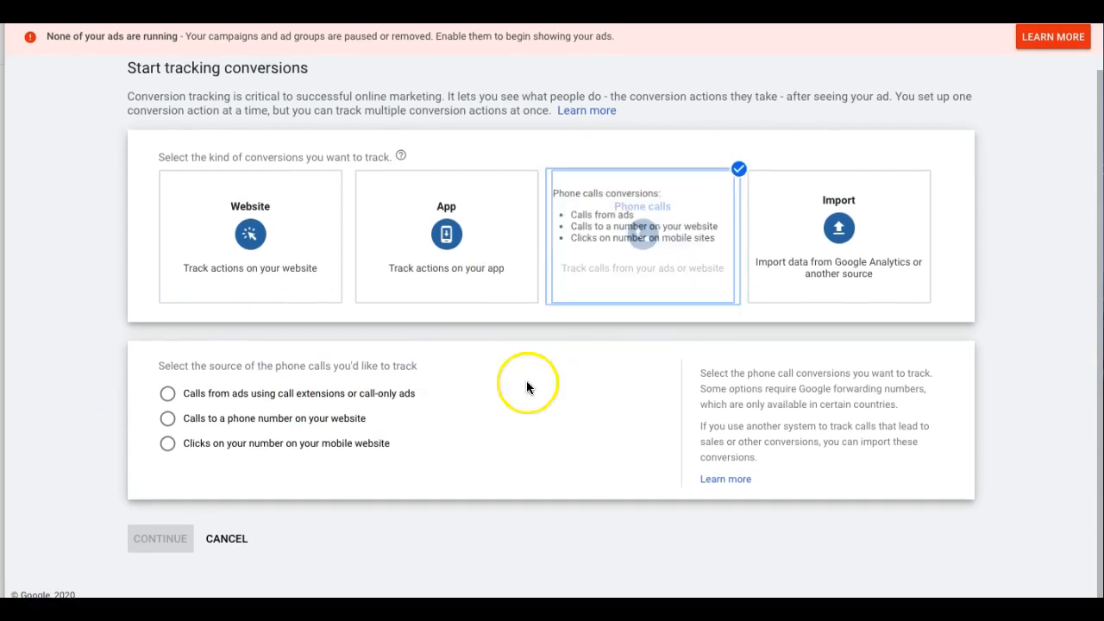
{"action": "left_click", "coordinate": [167, 418]}
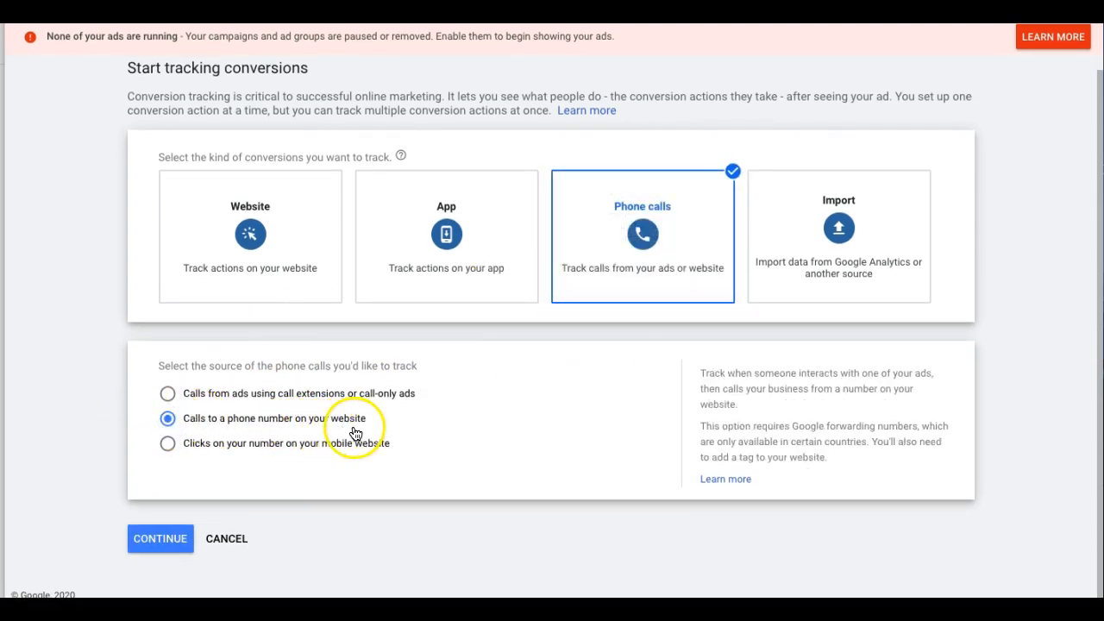
{"action": "left_click", "coordinate": [159, 538]}
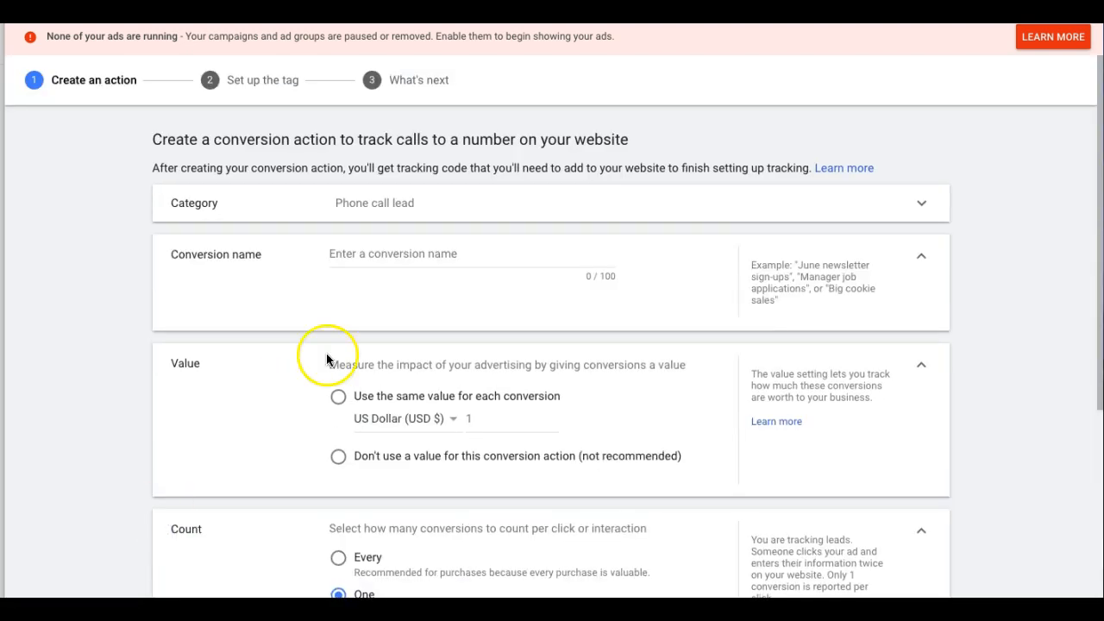
Step: Name the conversion "phone call from website hvac" and choose not to use a value for it
{"action": "left_click", "coordinate": [391, 254]}
{"action": "type", "text": "phone call from website hvac"}
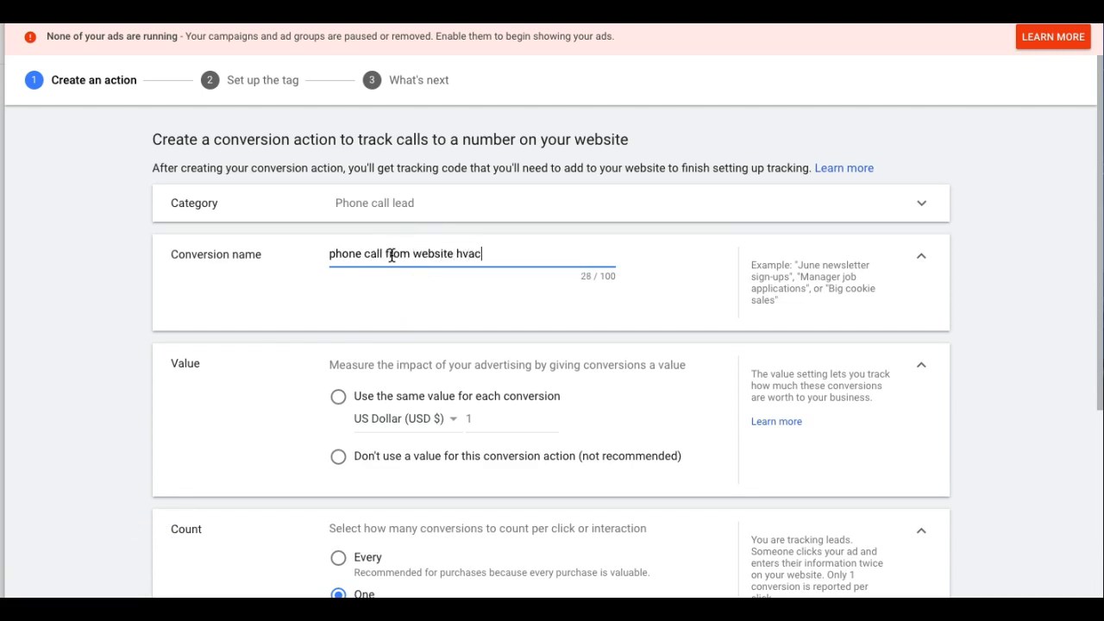
{"action": "left_click", "coordinate": [338, 456]}
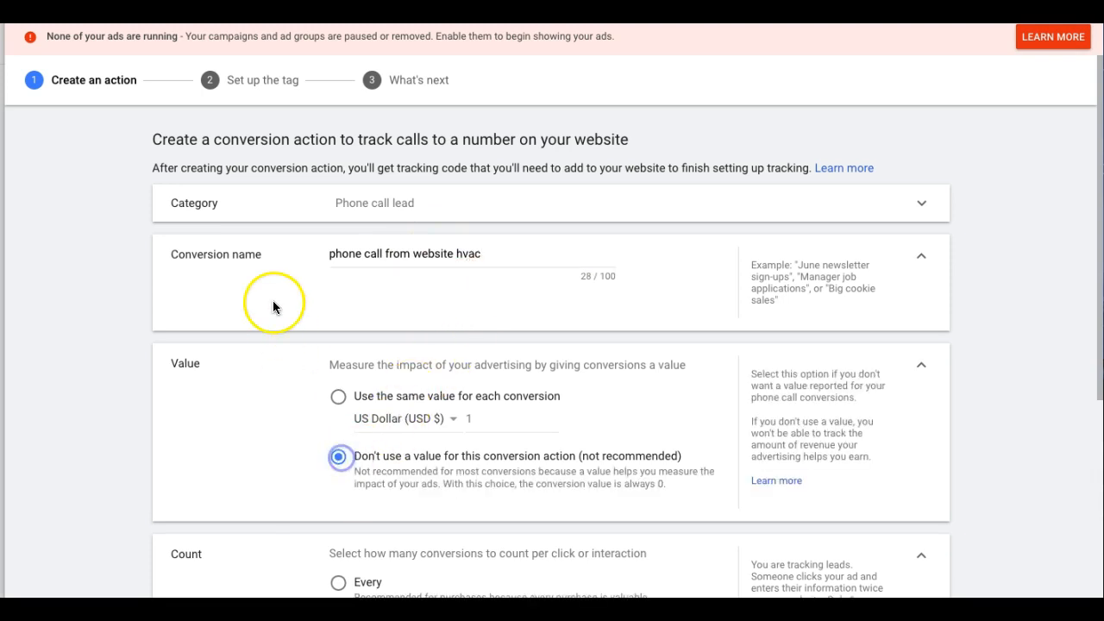
Step: Set the minimum call length to 1 second and create the website call conversion action
{"action": "scroll", "coordinate": [275, 306], "scroll_direction": "down", "scroll_amount": 3}
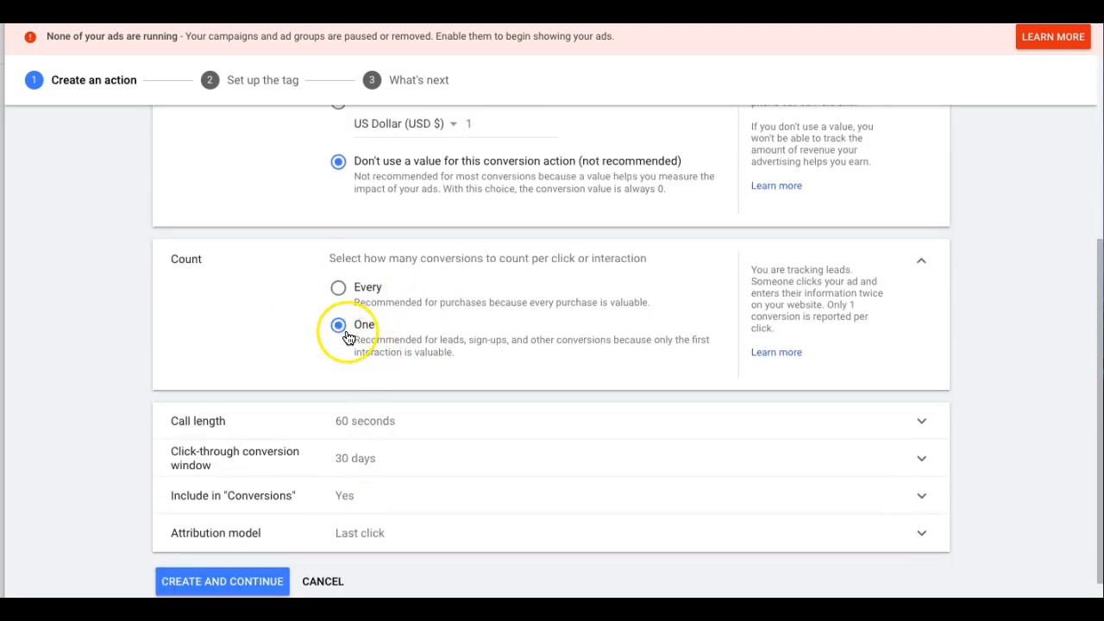
{"action": "left_click", "coordinate": [371, 423]}
{"action": "double_click", "coordinate": [336, 445]}
{"action": "type", "text": "1"}
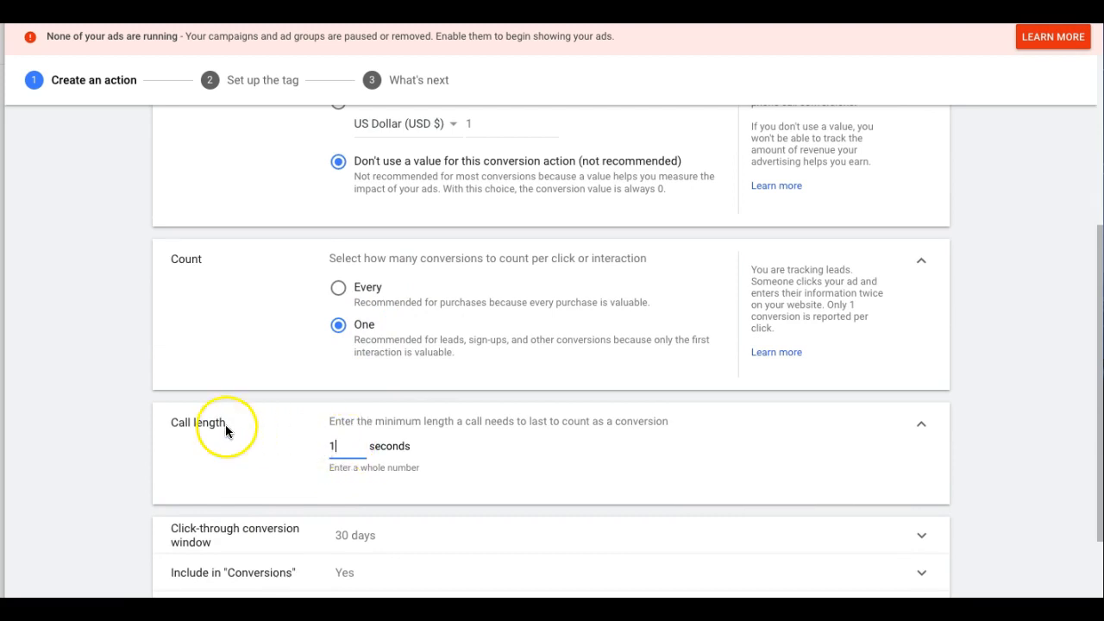
{"action": "left_click", "coordinate": [123, 379]}
{"action": "scroll", "coordinate": [123, 380], "scroll_direction": "down", "scroll_amount": 2}
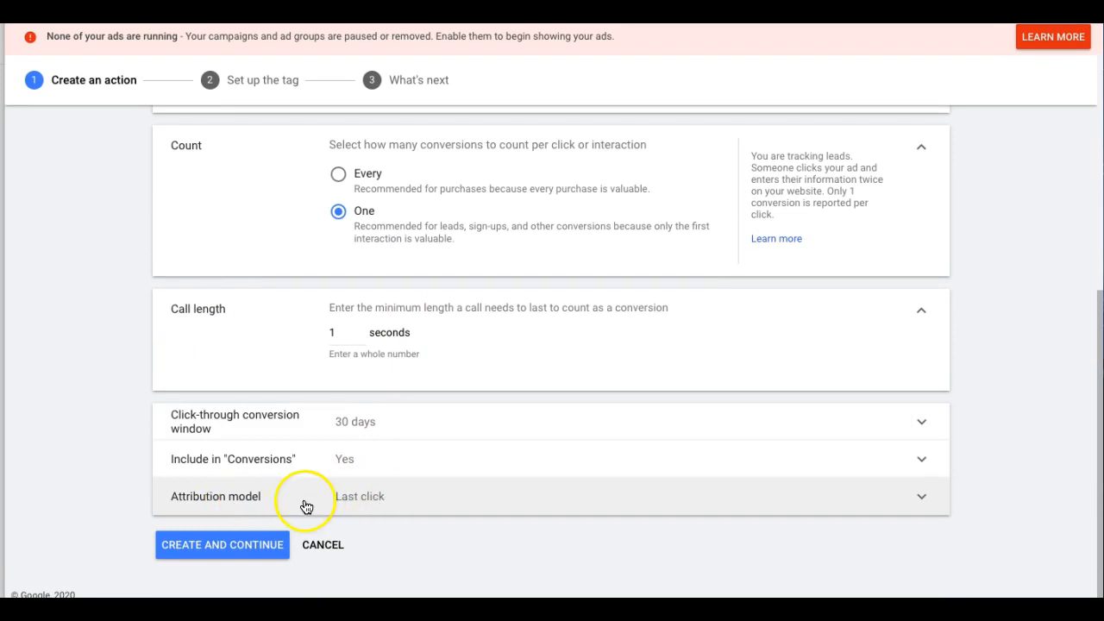
{"action": "left_click", "coordinate": [227, 554]}
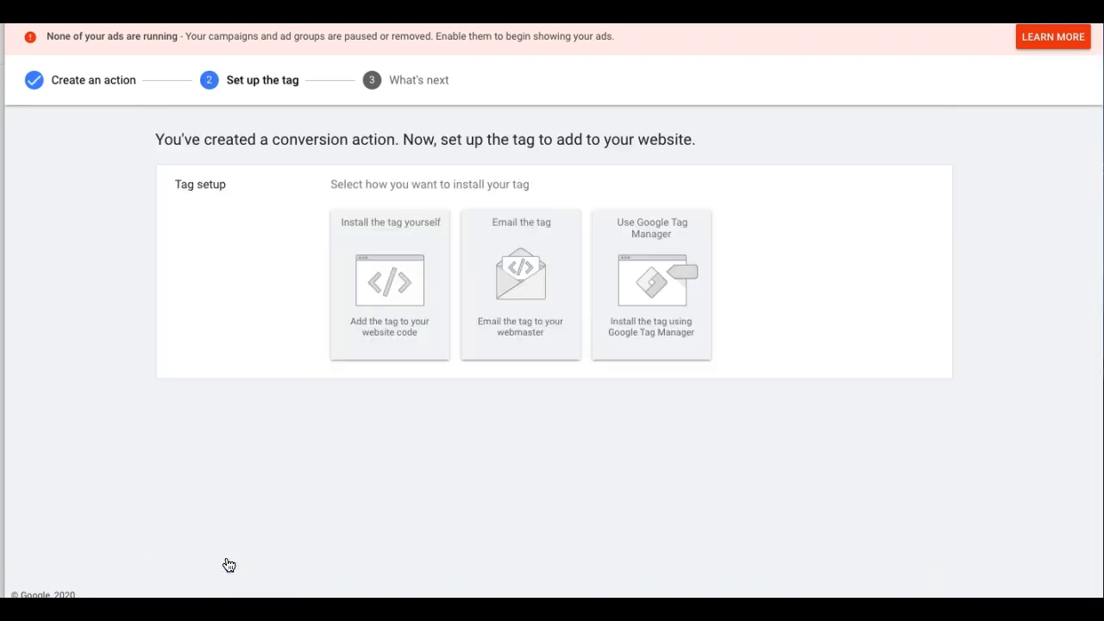
Step: Choose to install the website call conversion tag yourself and go to its phone snippet settings
{"action": "left_click", "coordinate": [390, 276]}
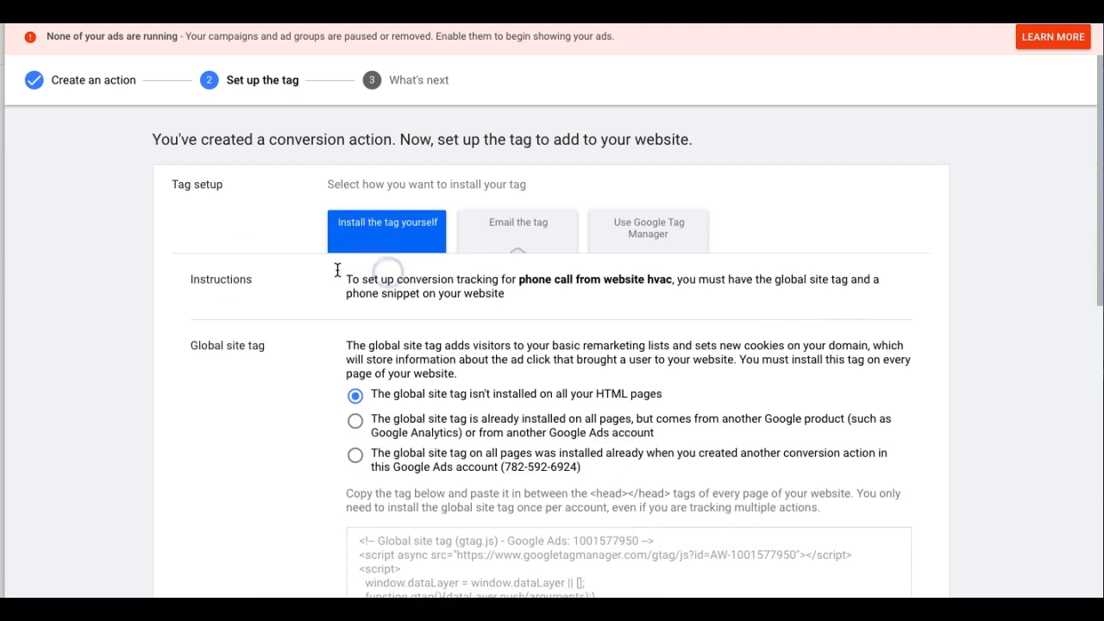
{"action": "scroll", "coordinate": [249, 270], "scroll_direction": "down", "scroll_amount": 2}
{"action": "scroll", "coordinate": [250, 270], "scroll_direction": "down", "scroll_amount": 2}
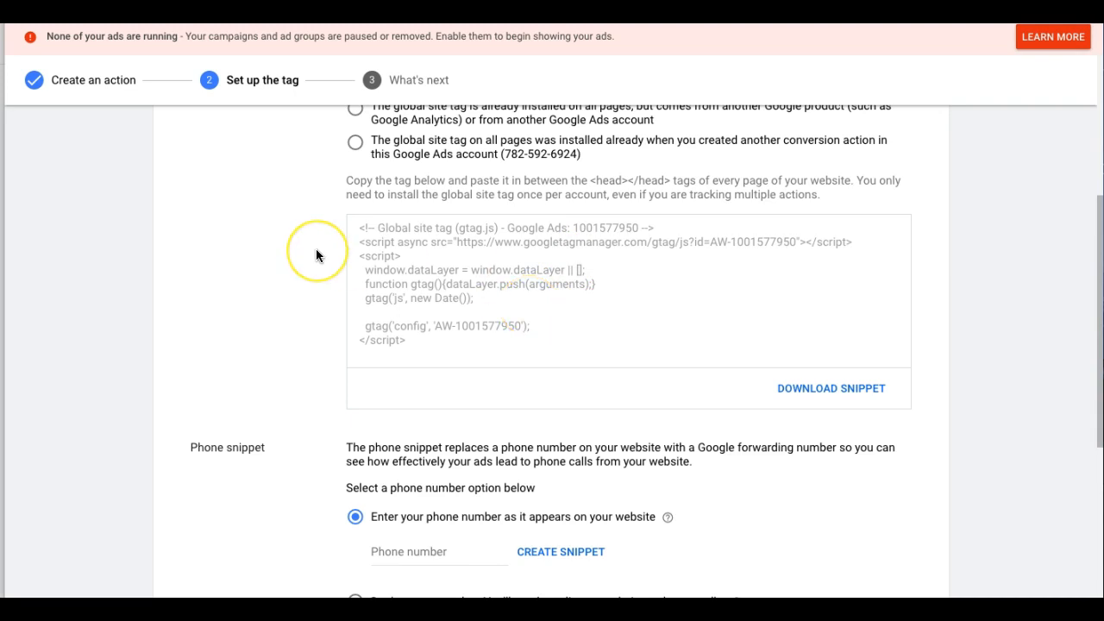
{"action": "scroll", "coordinate": [316, 250], "scroll_direction": "down", "scroll_amount": 4}
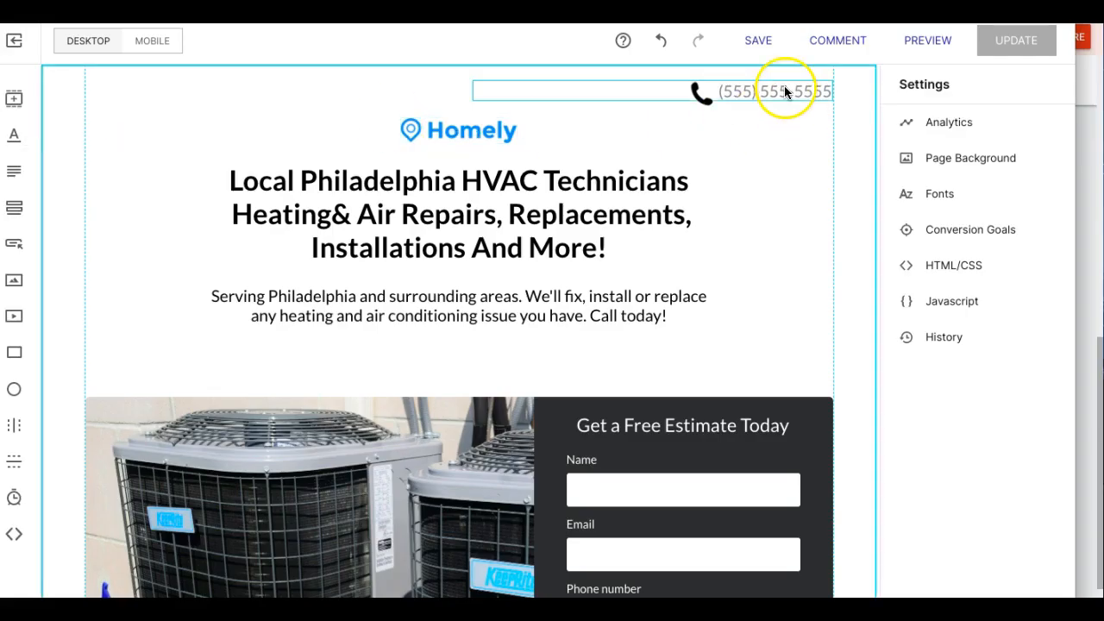
Step: Copy the phone number text from the HVAC landing page's header in the landing page editor
{"action": "left_click", "coordinate": [784, 90]}
{"action": "left_click", "coordinate": [784, 90]}
{"action": "triple_click", "coordinate": [782, 90]}
{"action": "key", "text": "super+c"}
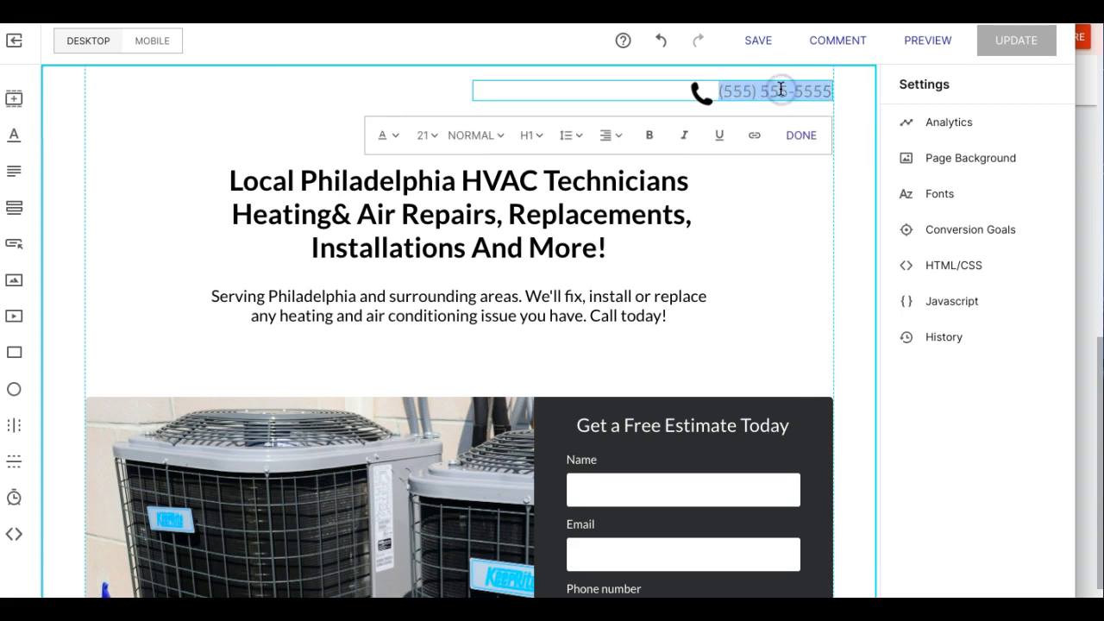
{"action": "left_click", "coordinate": [781, 211]}
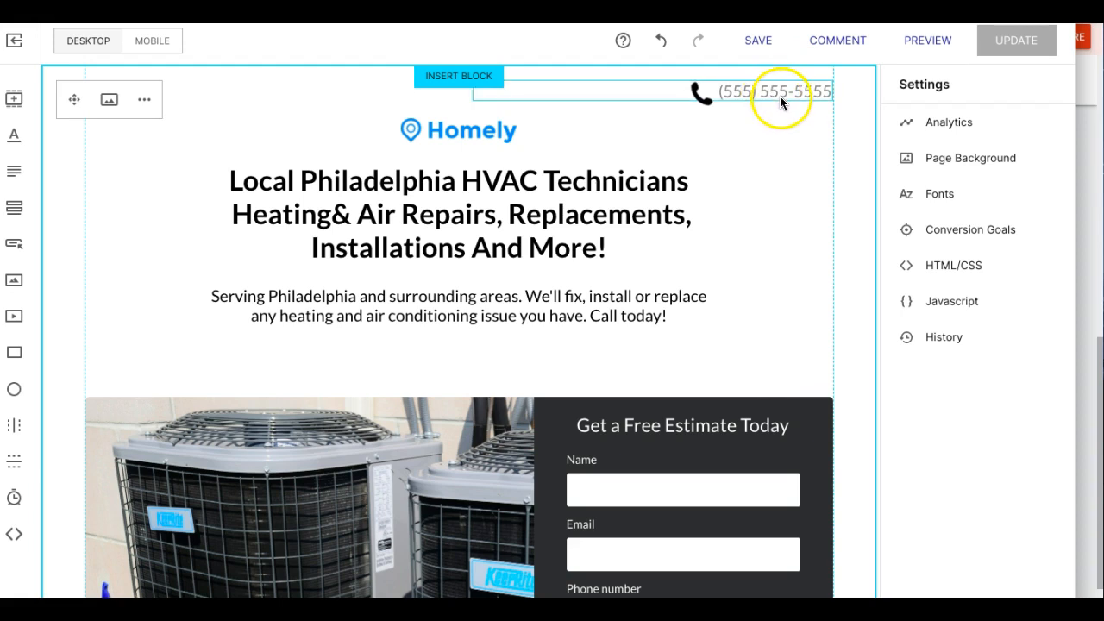
Step: Switch to Google Ads, create the phone snippet from the copied landing page phone number, and copy the snippet code
{"action": "left_click", "coordinate": [1094, 173]}
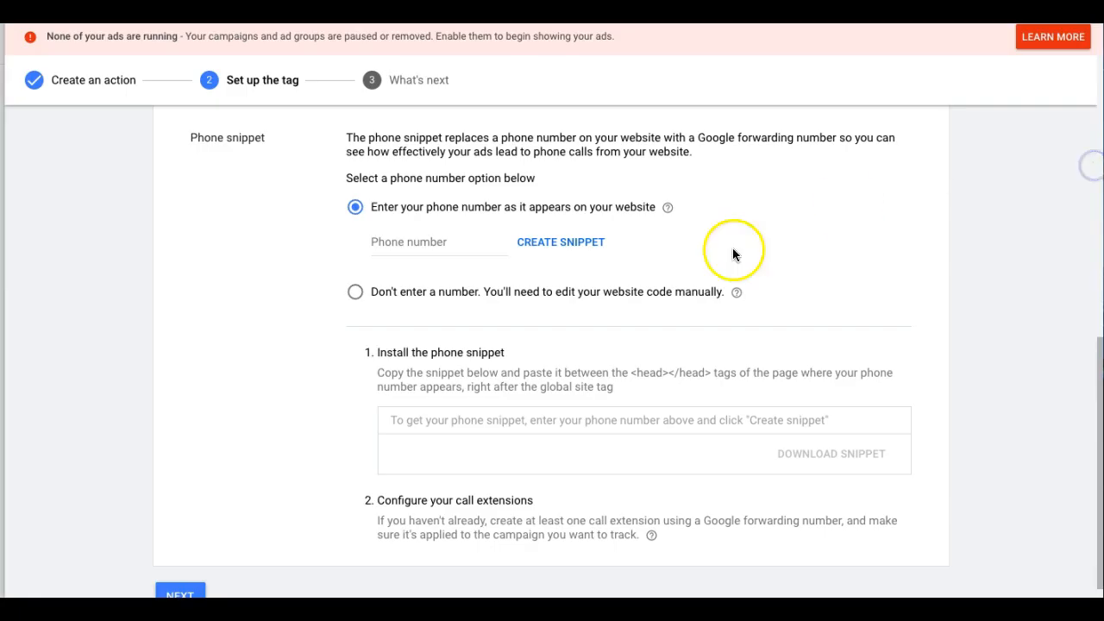
{"action": "left_click", "coordinate": [427, 244]}
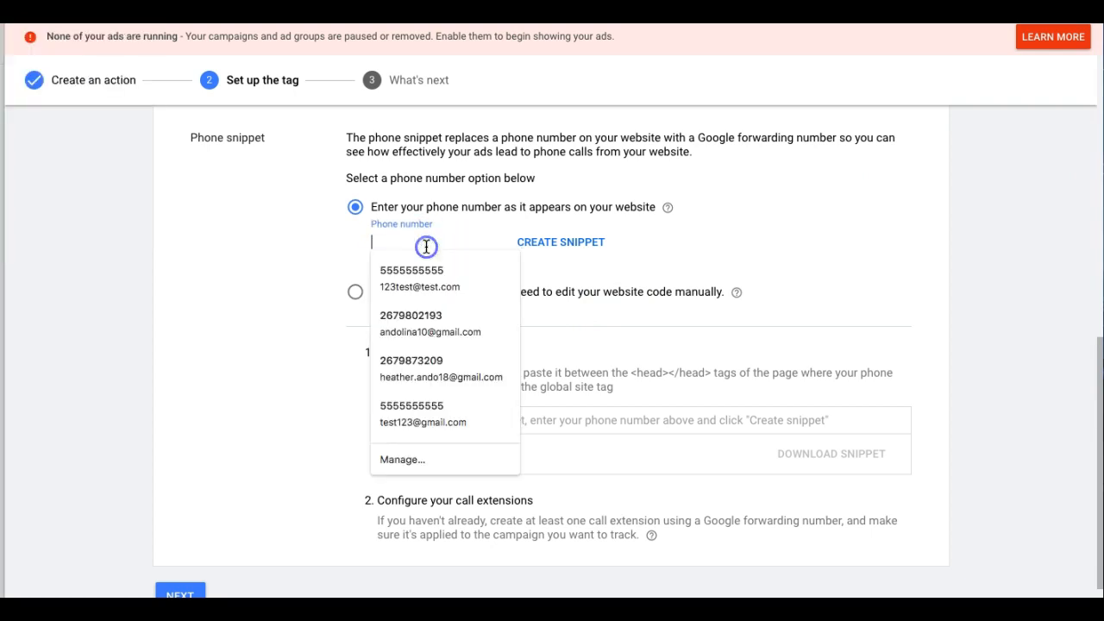
{"action": "key", "text": "super+v"}
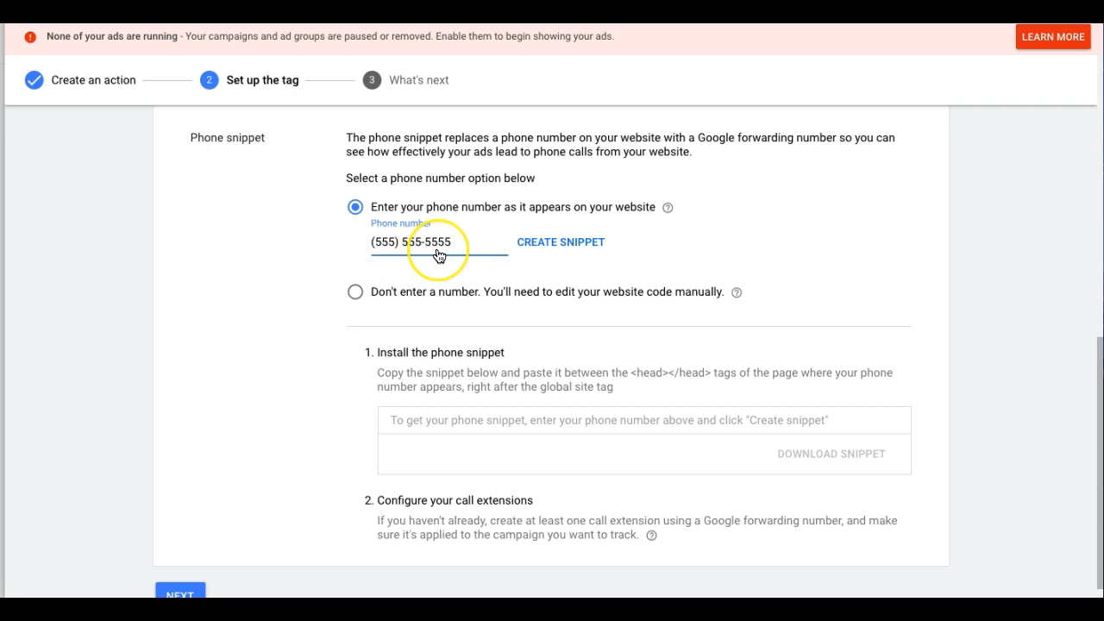
{"action": "left_click", "coordinate": [563, 250]}
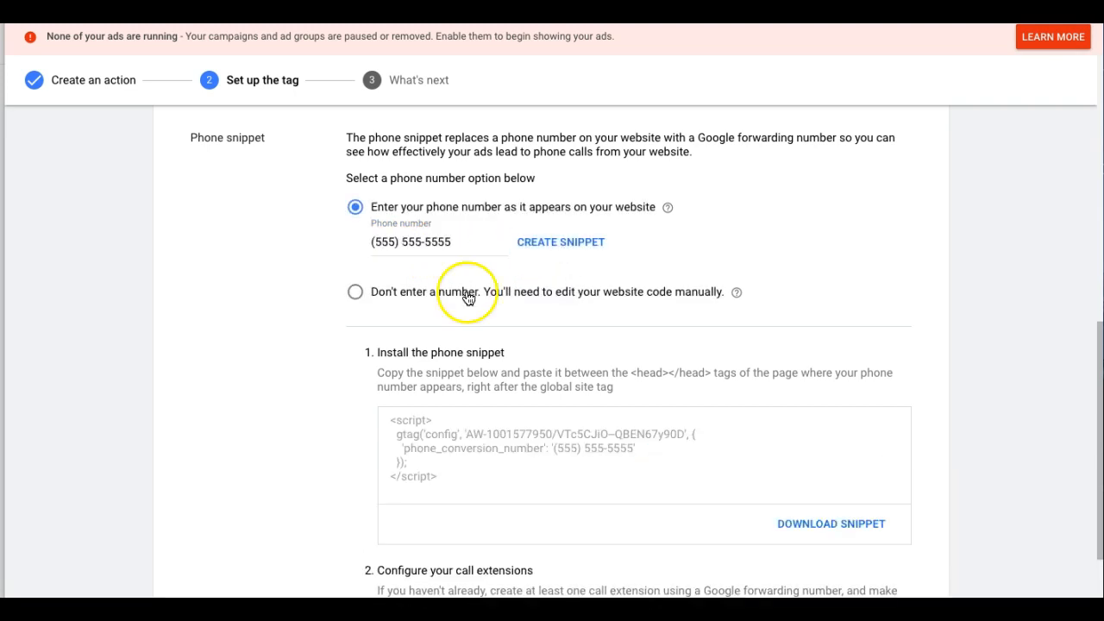
{"action": "scroll", "coordinate": [249, 362], "scroll_direction": "down", "scroll_amount": 2}
{"action": "left_click", "coordinate": [436, 328]}
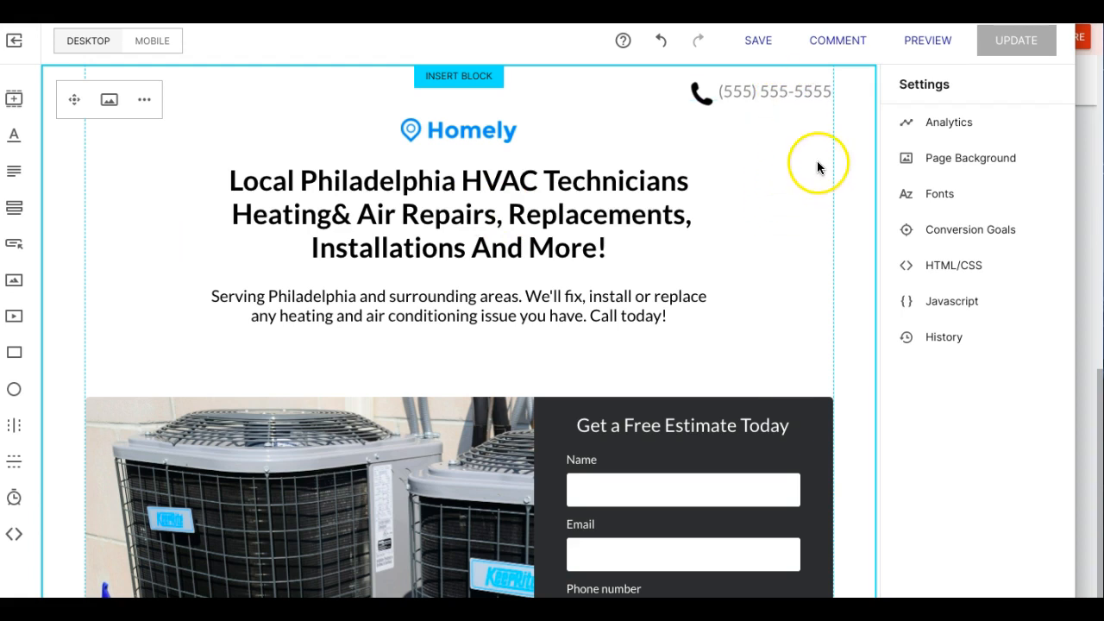
Step: In the landing page editor, paste the phone snippet after the global site tag in the page's head code and publish the update
{"action": "left_click", "coordinate": [963, 268]}
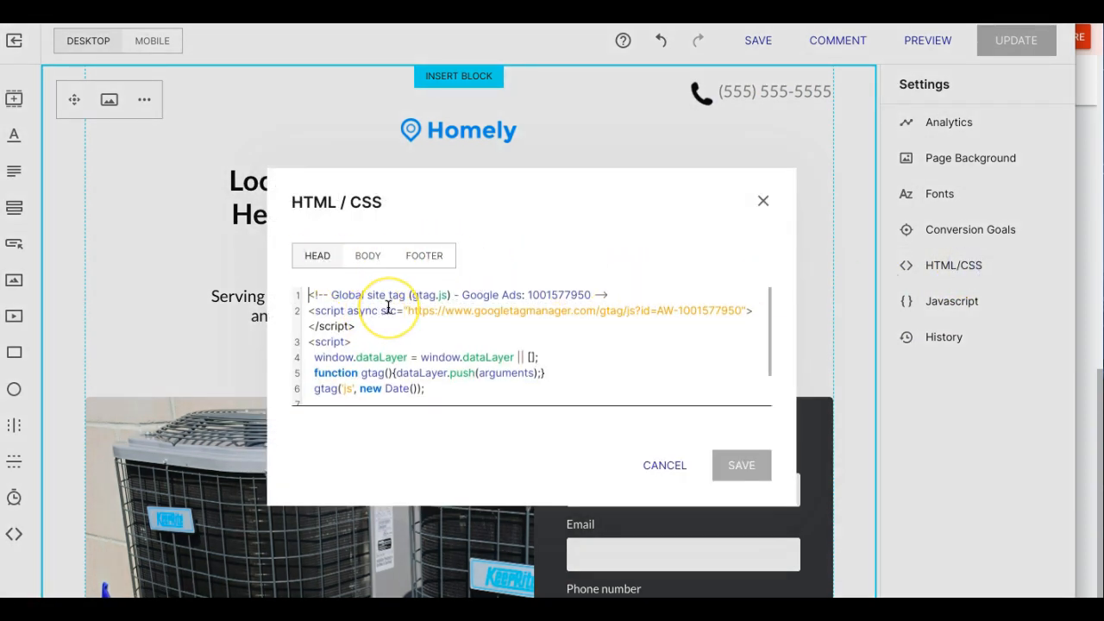
{"action": "scroll", "coordinate": [387, 307], "scroll_direction": "down", "scroll_amount": 1}
{"action": "left_click", "coordinate": [364, 394]}
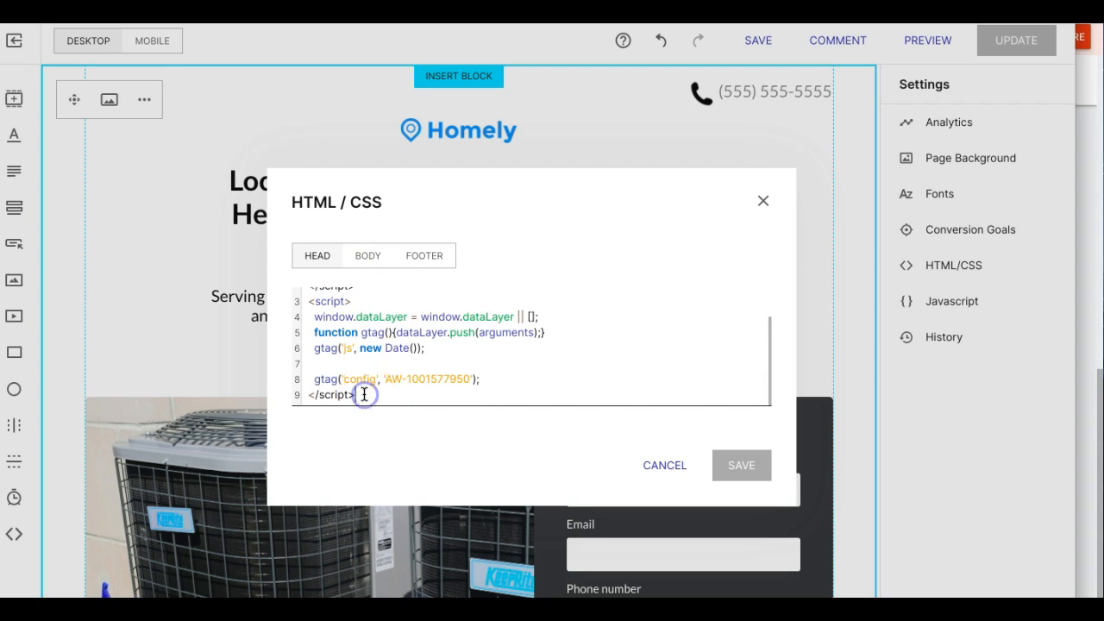
{"action": "key", "text": "Return"}
{"action": "key", "text": "ctrl+v"}
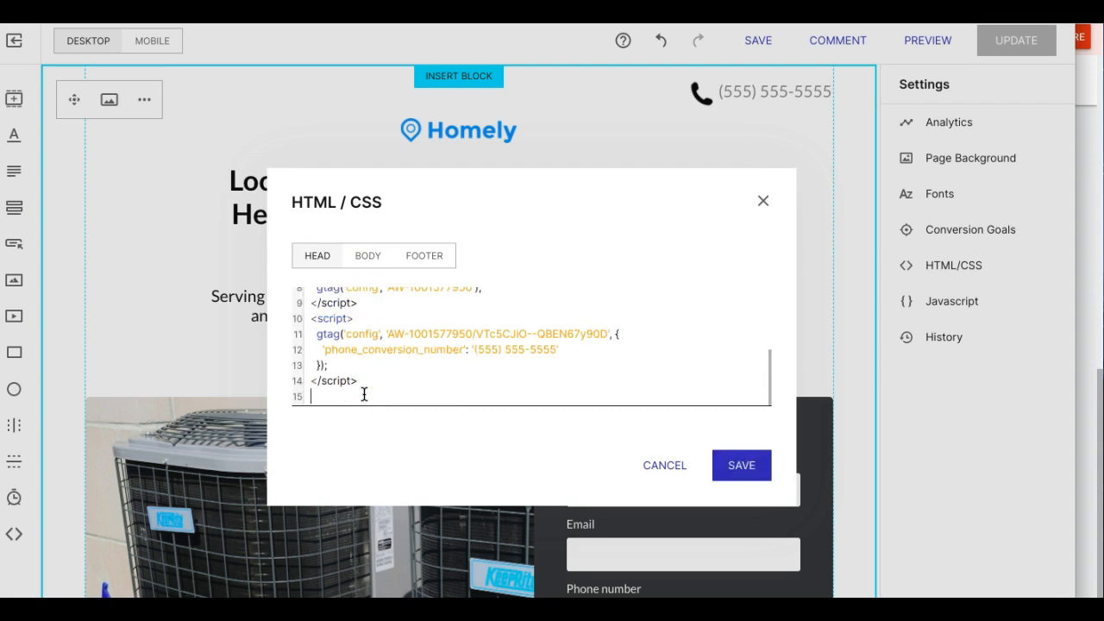
{"action": "left_click", "coordinate": [738, 468]}
{"action": "left_click", "coordinate": [1011, 45]}
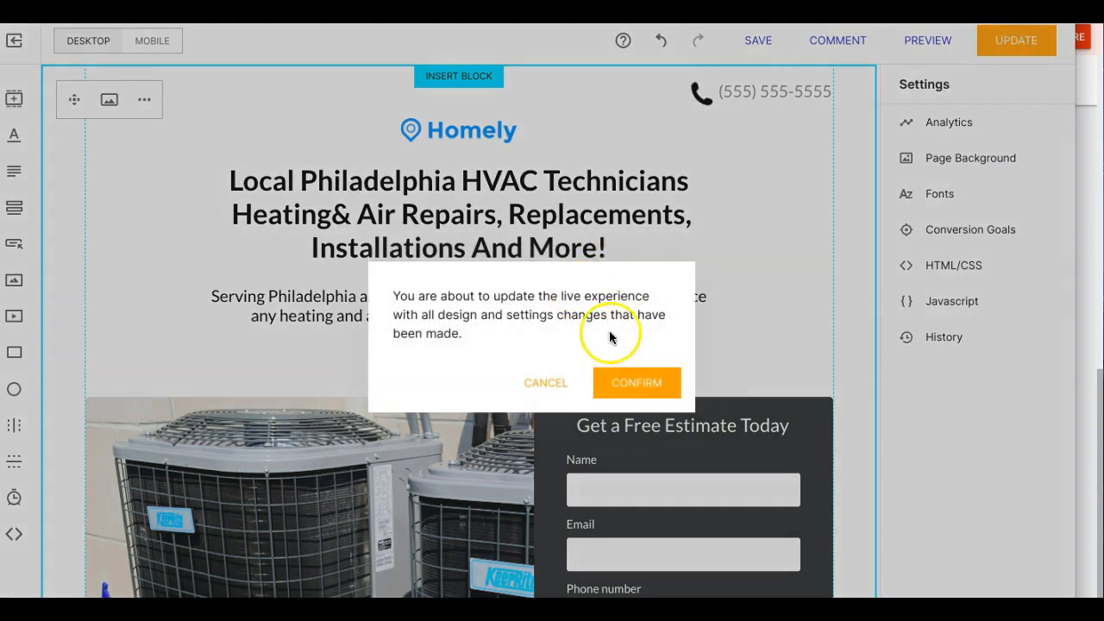
{"action": "left_click", "coordinate": [621, 381]}
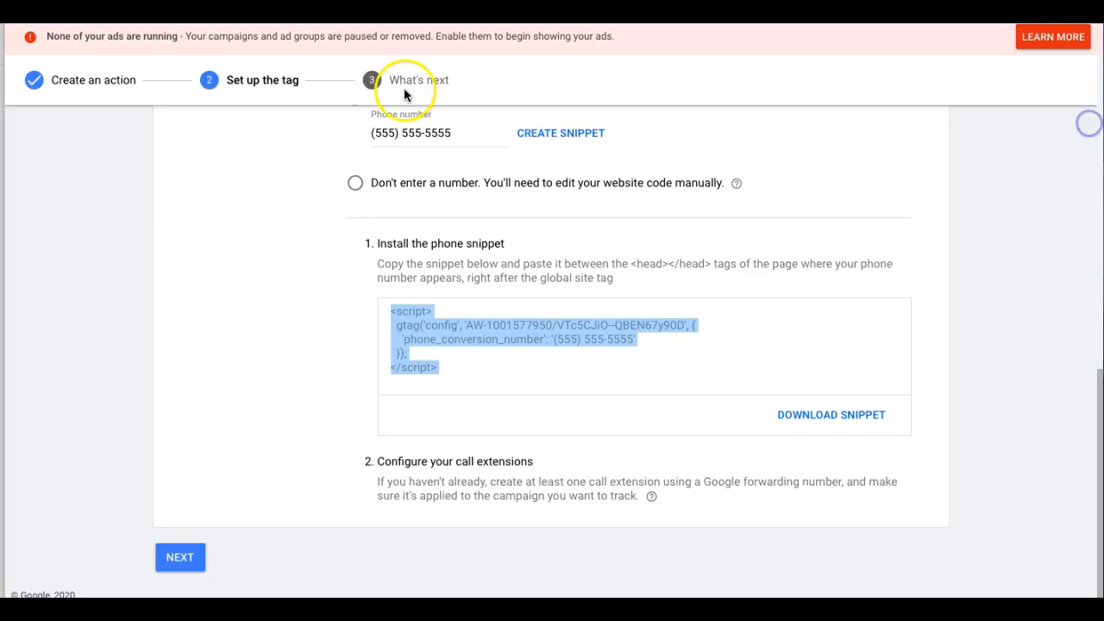
Step: Return to Google Ads and finish setting up the website call conversion action
{"action": "left_click", "coordinate": [181, 555]}
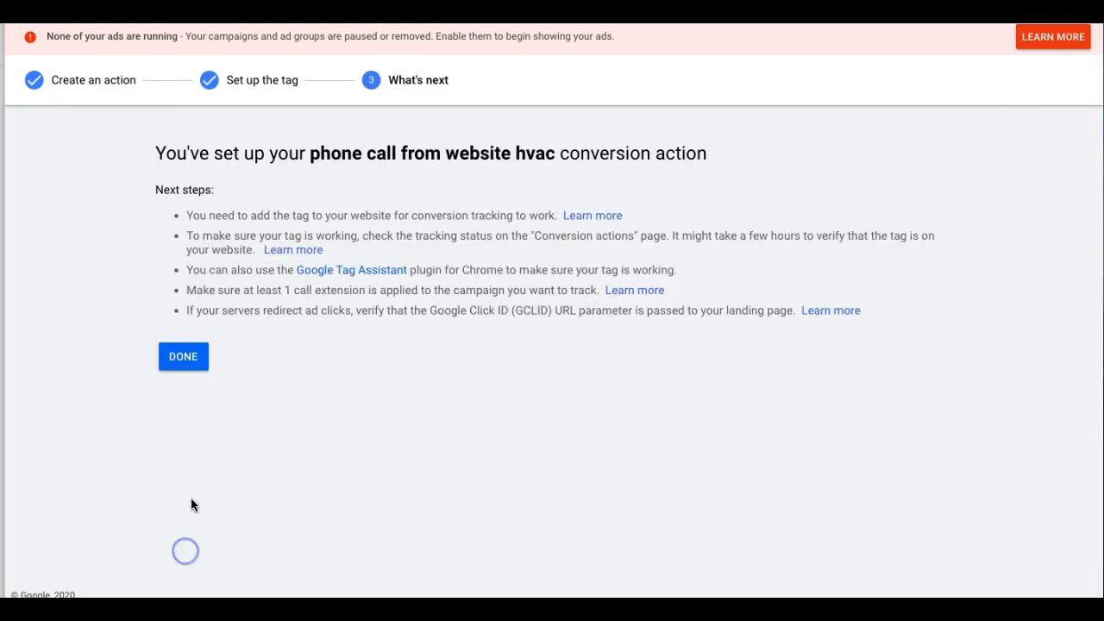
{"action": "left_click", "coordinate": [173, 366]}
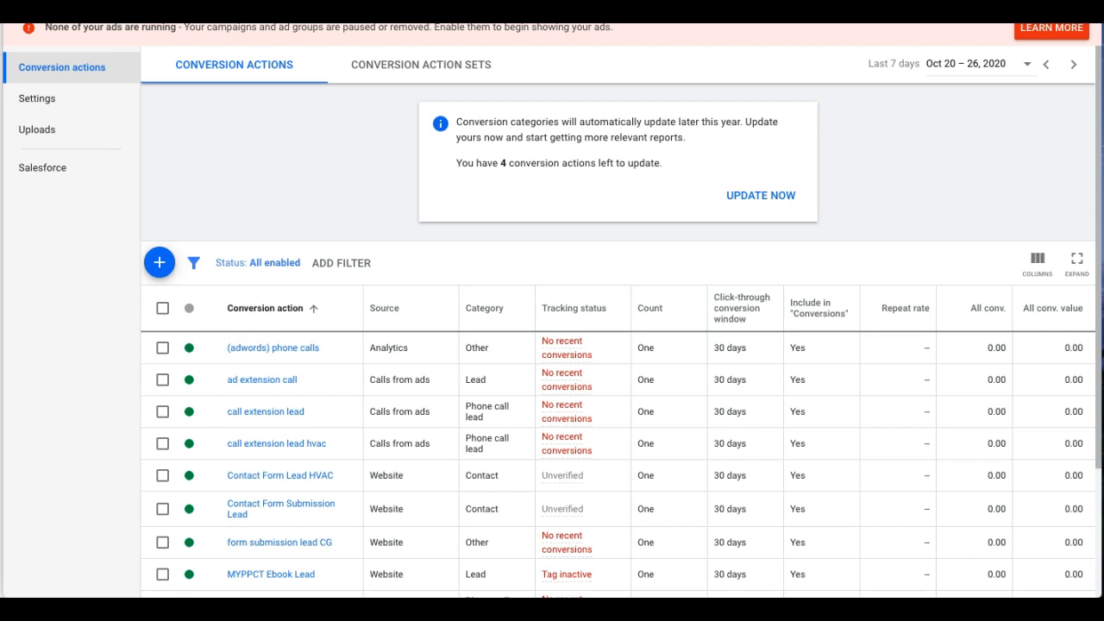
{"action": "left_click", "coordinate": [91, 11]}
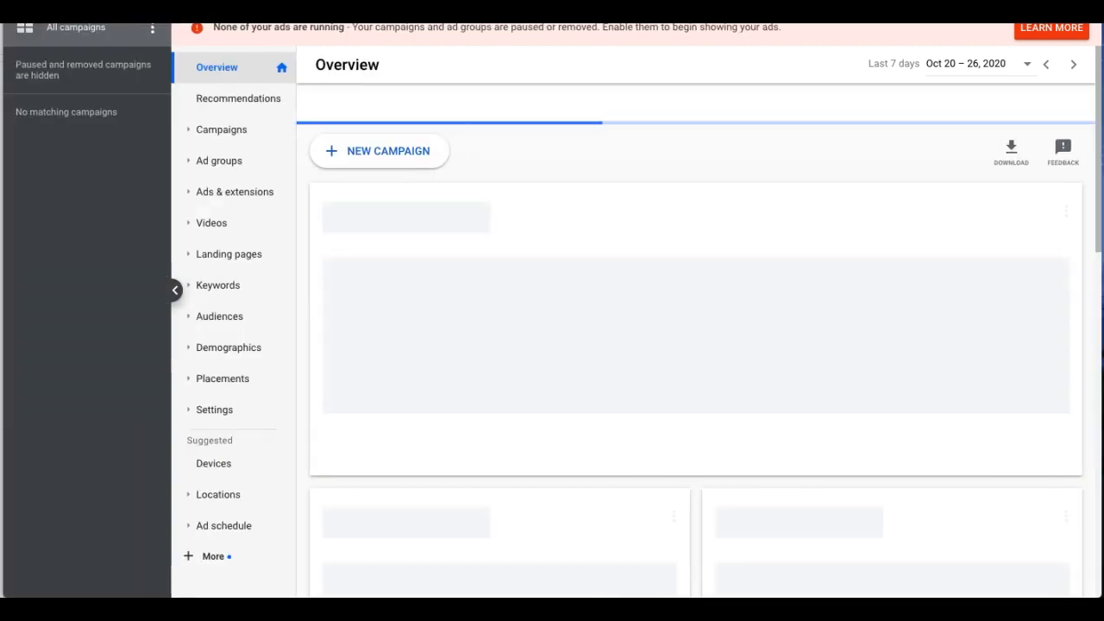
{"action": "left_click", "coordinate": [223, 131]}
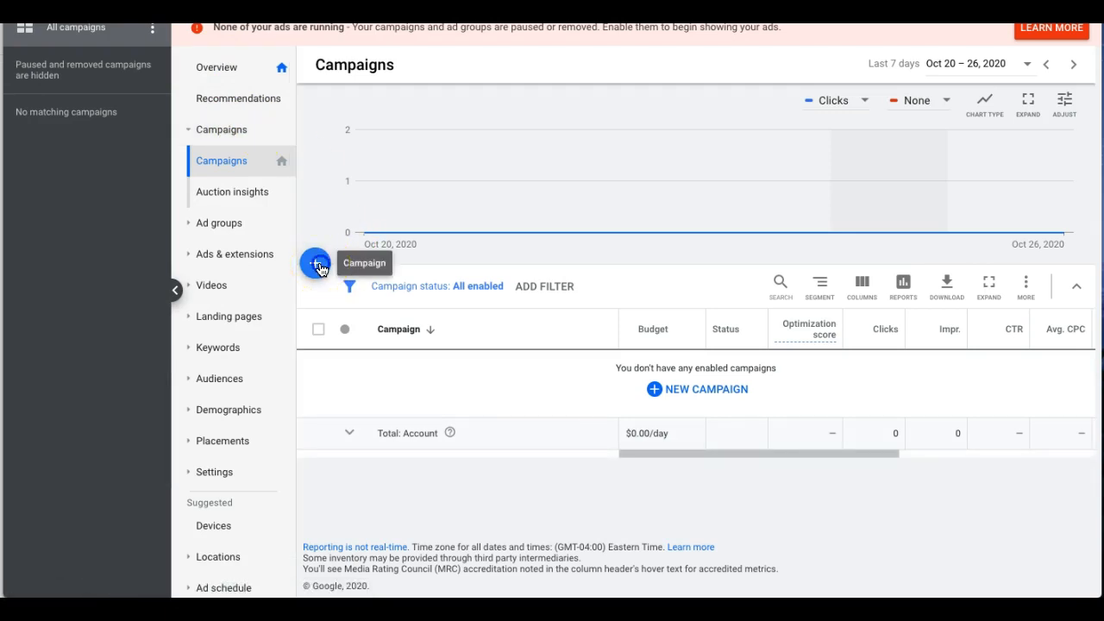
{"action": "left_click", "coordinate": [316, 264]}
{"action": "left_click", "coordinate": [382, 324]}
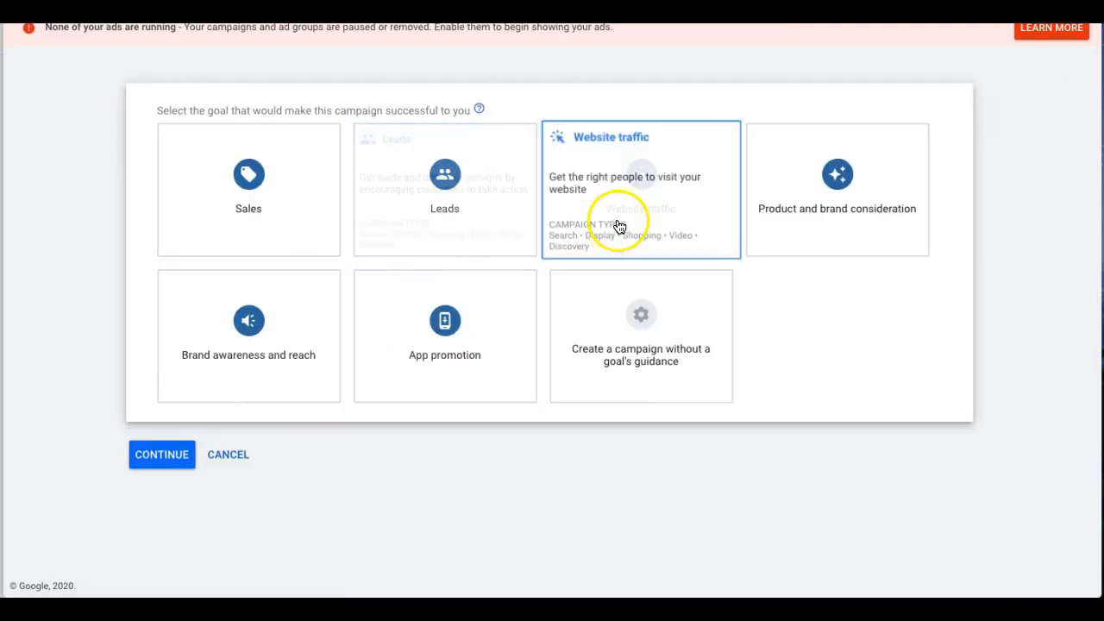
{"action": "left_click", "coordinate": [636, 204]}
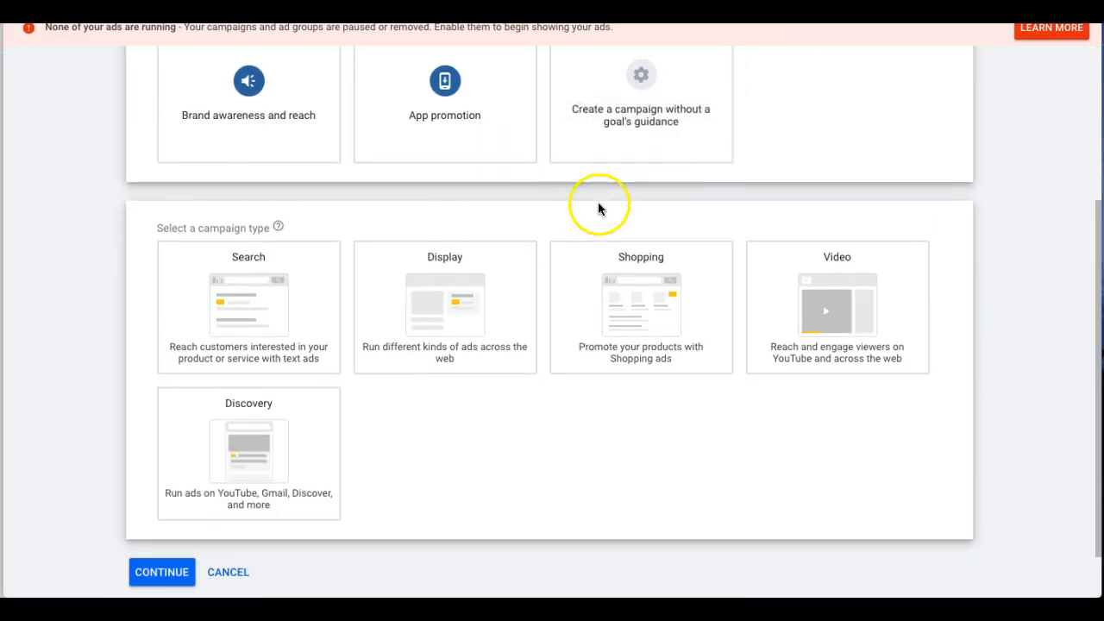
{"action": "left_click", "coordinate": [268, 278]}
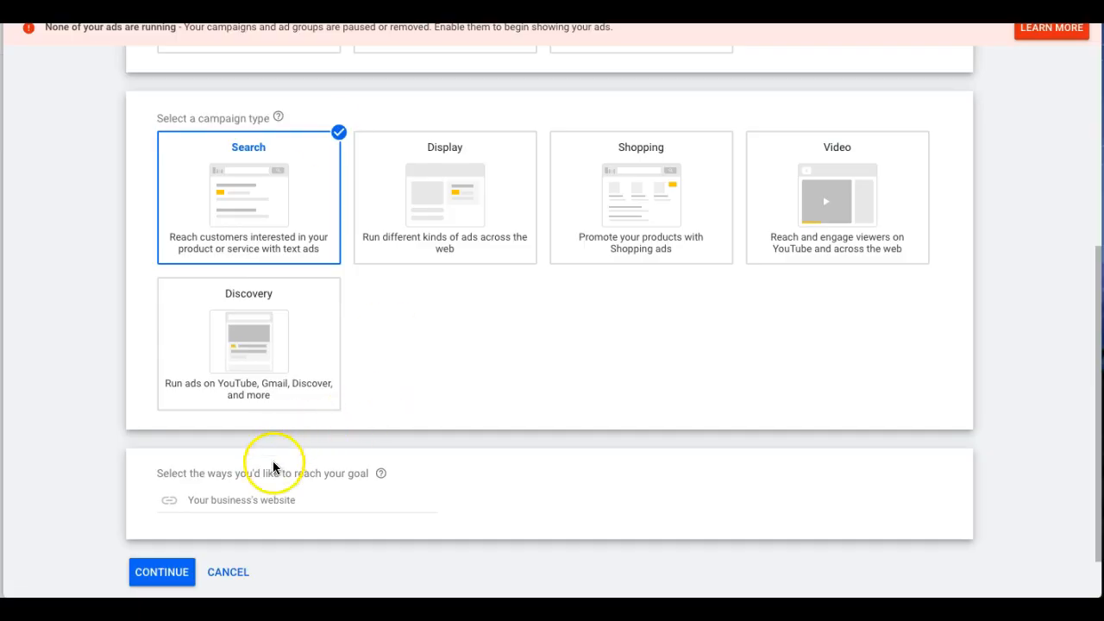
{"action": "left_click", "coordinate": [243, 498]}
{"action": "type", "text": "http://www.yourbusinesshere.co/"}
{"action": "left_click", "coordinate": [165, 572]}
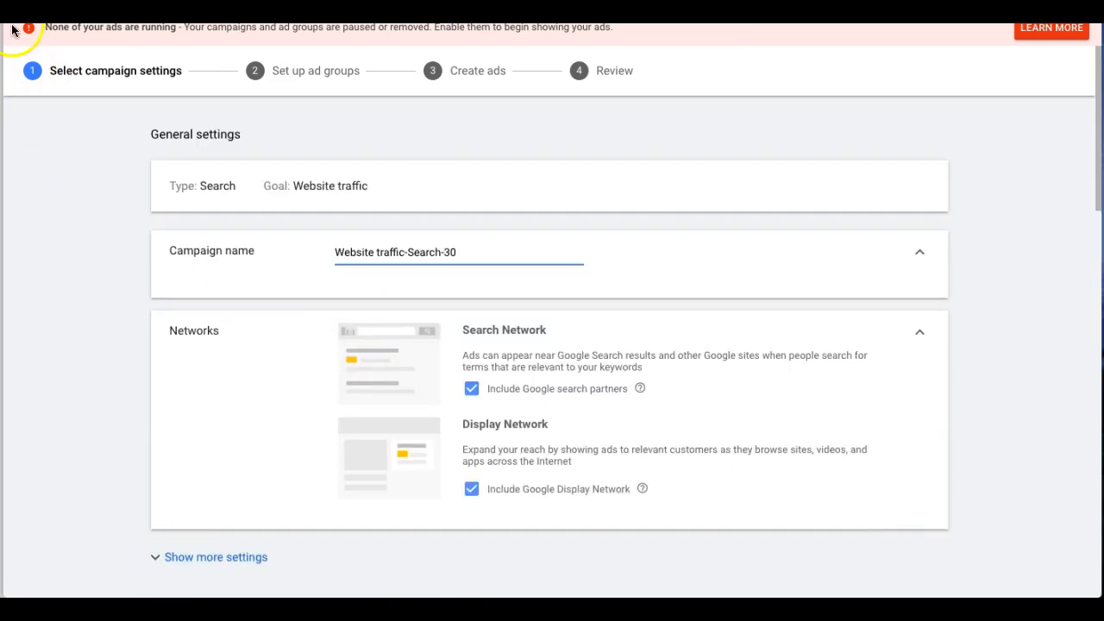
Step: Name the campaign "hvac lead gen" and exclude the Google Display Network
{"action": "scroll", "coordinate": [549, 311], "scroll_direction": "up", "scroll_amount": 1}
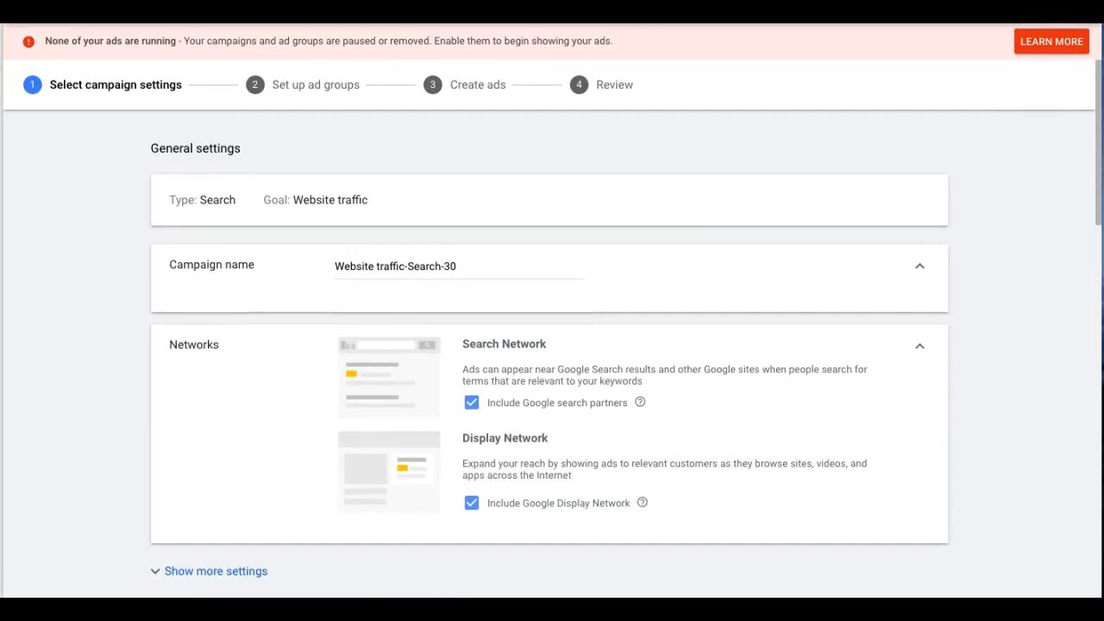
{"action": "left_click", "coordinate": [379, 270]}
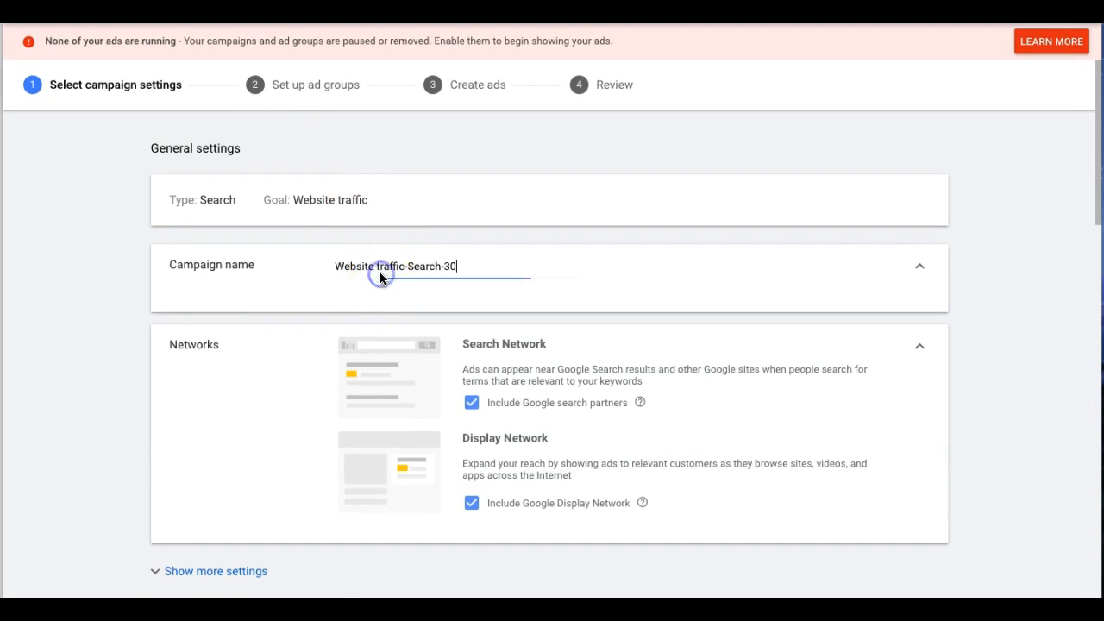
{"action": "triple_click", "coordinate": [389, 266]}
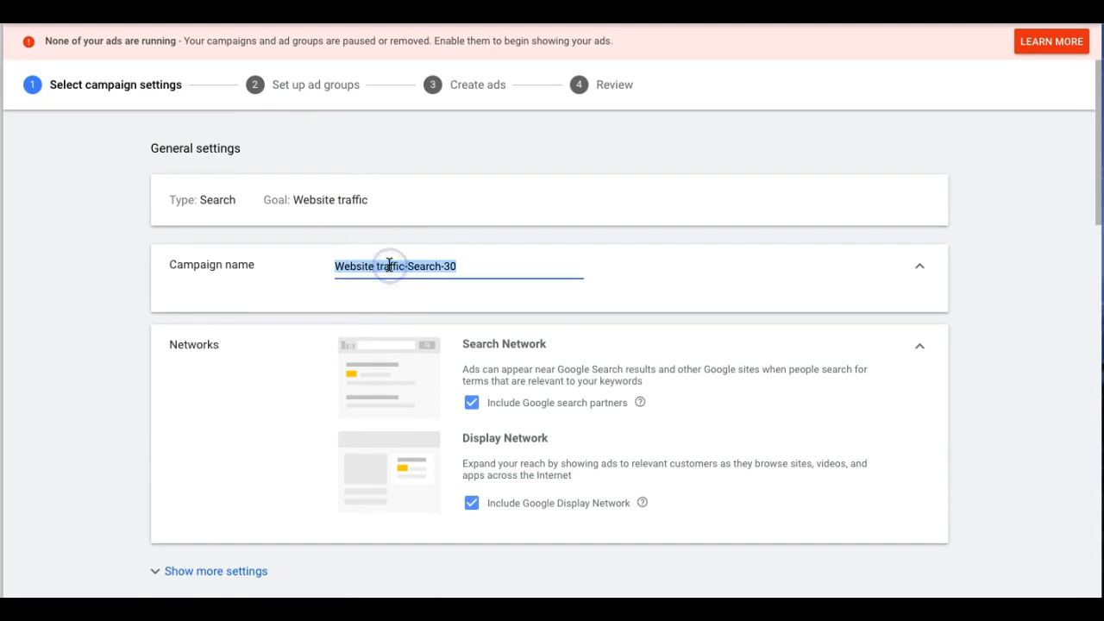
{"action": "type", "text": "hvac lead gen"}
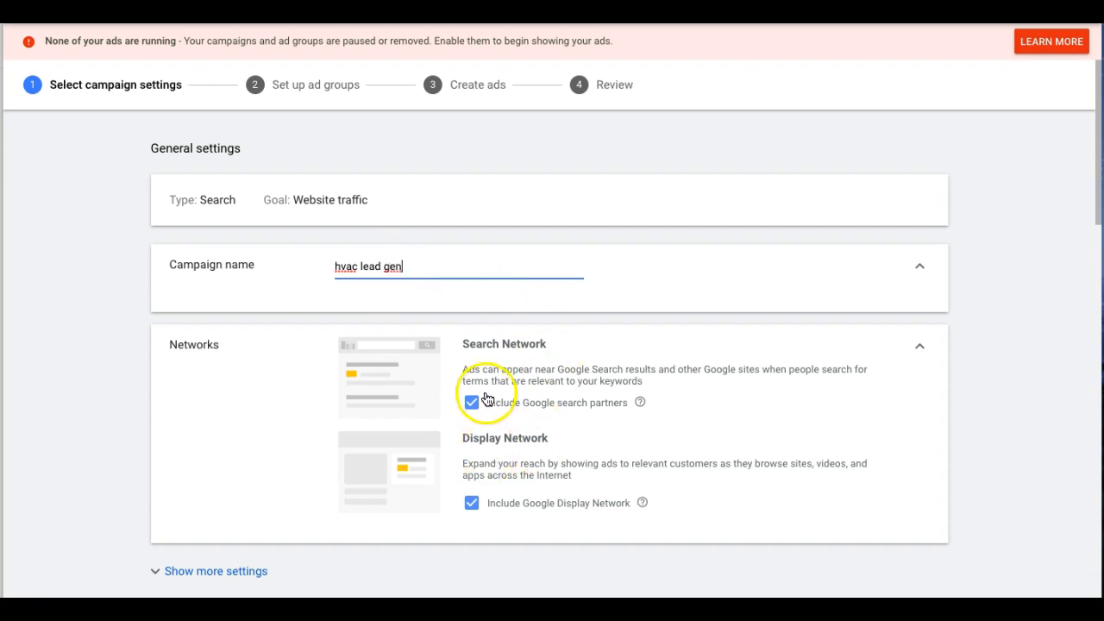
{"action": "scroll", "coordinate": [478, 395], "scroll_direction": "down", "scroll_amount": 2}
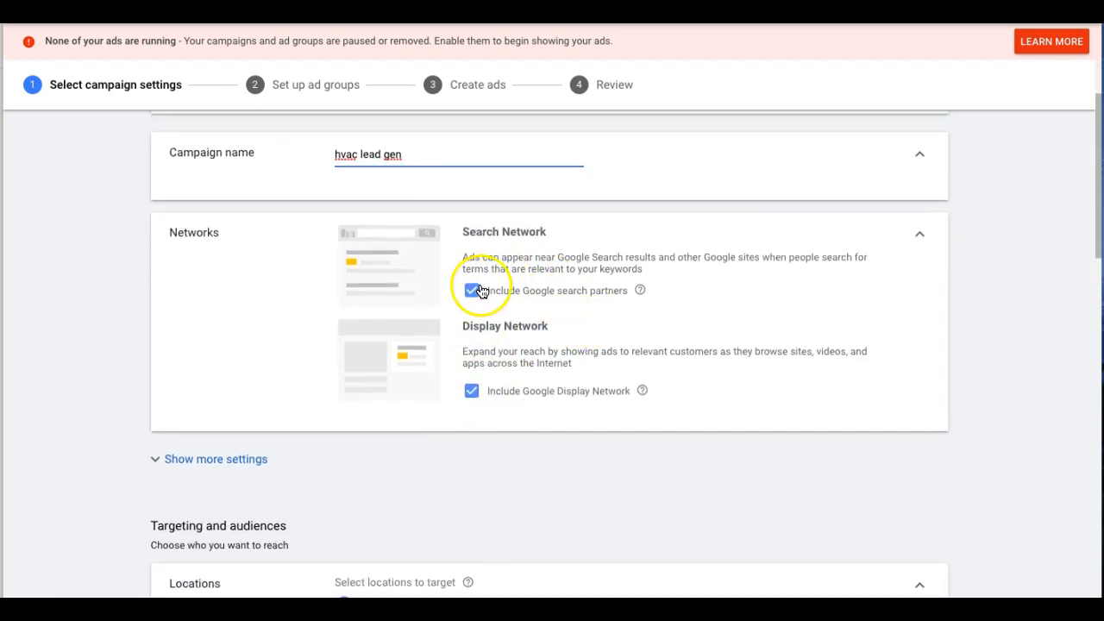
{"action": "left_click", "coordinate": [475, 393]}
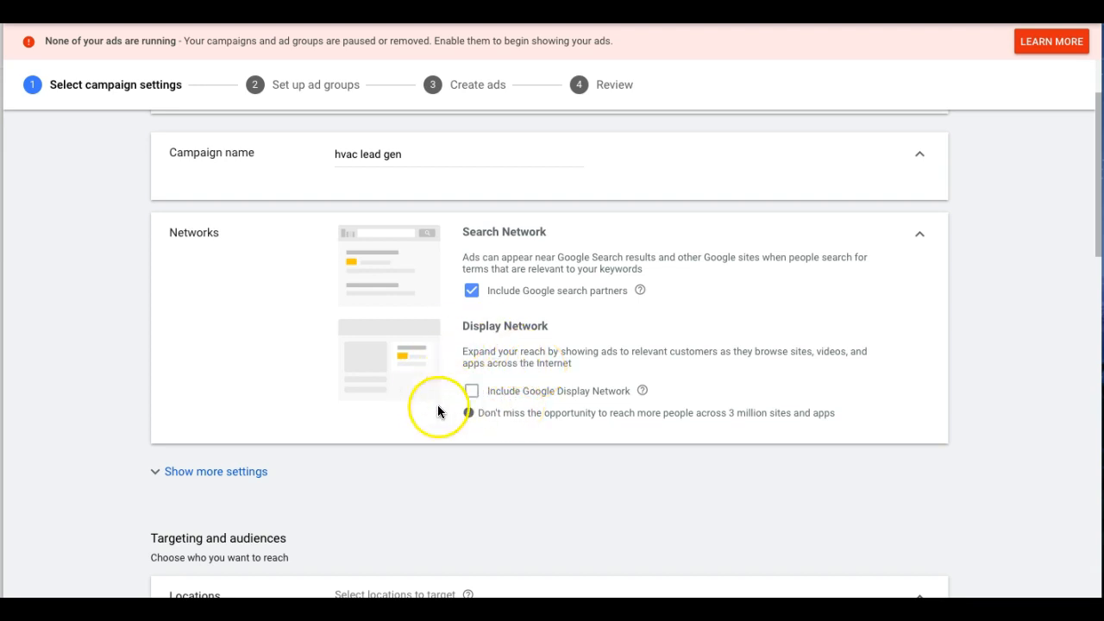
Step: Expand the additional campaign settings and set the ad schedule to Mondays - Fridays with a 07:00 start time
{"action": "left_click", "coordinate": [234, 274]}
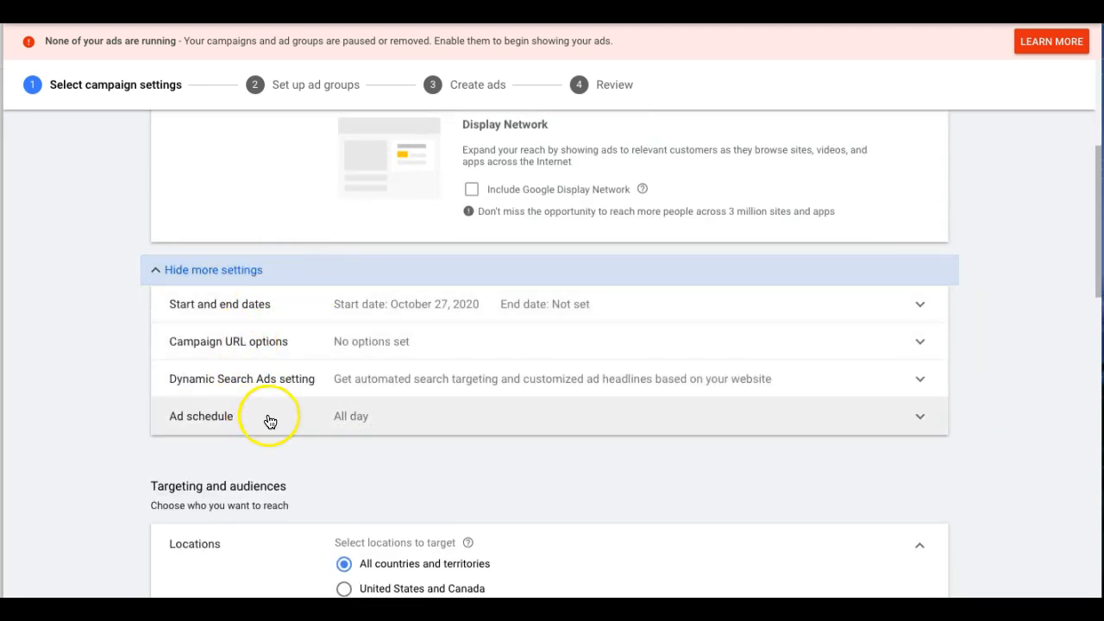
{"action": "left_click", "coordinate": [334, 420]}
{"action": "scroll", "coordinate": [451, 387], "scroll_direction": "down", "scroll_amount": 2}
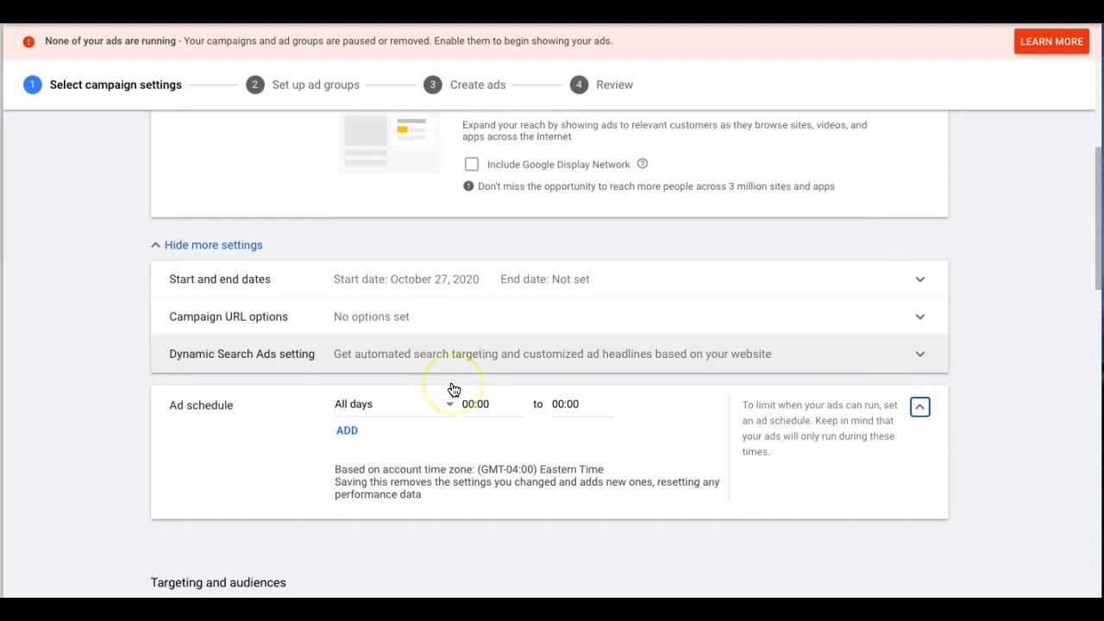
{"action": "left_click", "coordinate": [390, 311]}
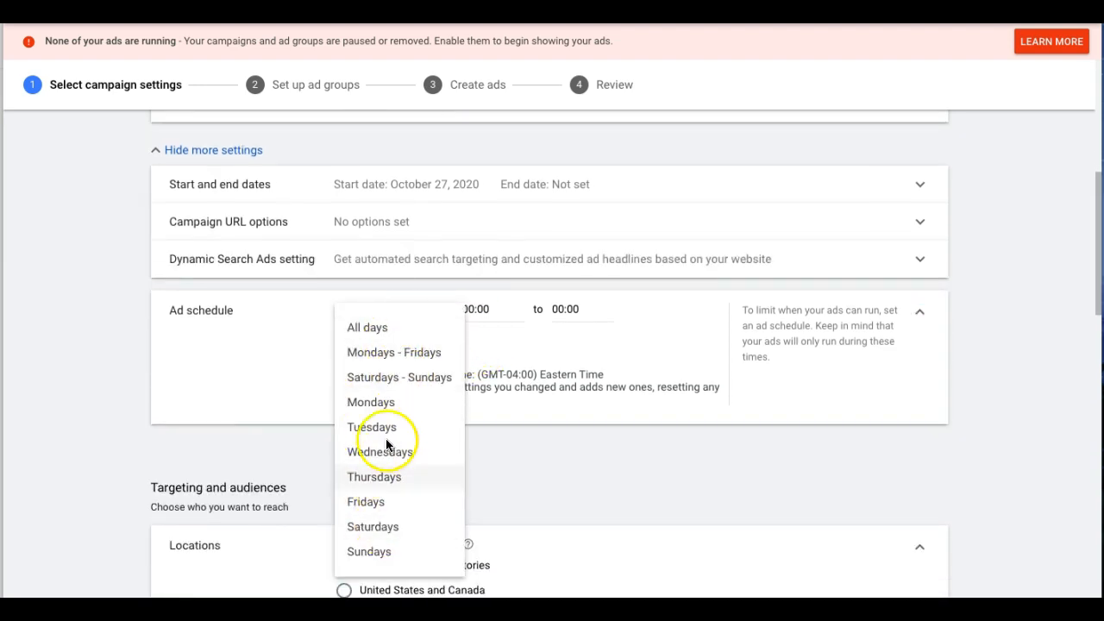
{"action": "left_click", "coordinate": [390, 353]}
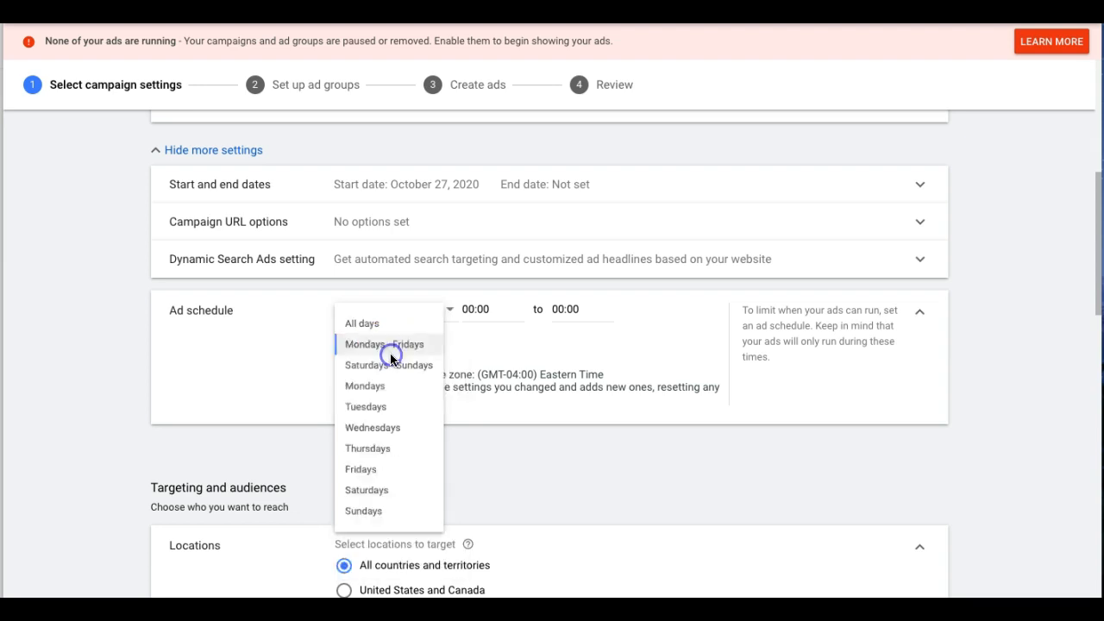
{"action": "left_click", "coordinate": [471, 326]}
{"action": "scroll", "coordinate": [495, 276], "scroll_direction": "down", "scroll_amount": 5}
{"action": "scroll", "coordinate": [498, 274], "scroll_direction": "down", "scroll_amount": 2}
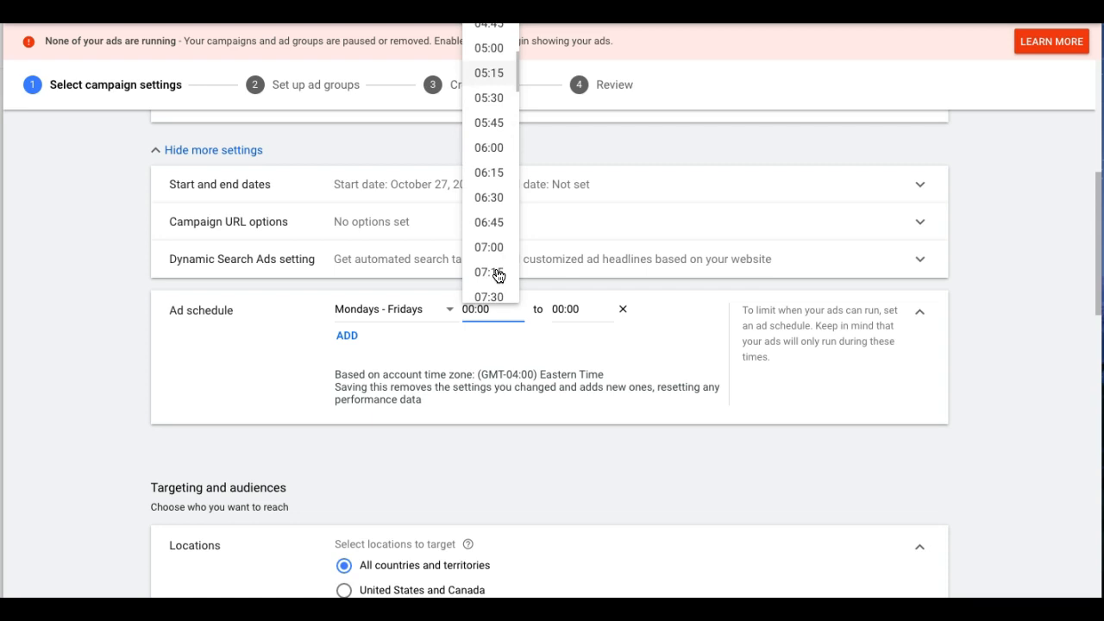
{"action": "left_click", "coordinate": [498, 221]}
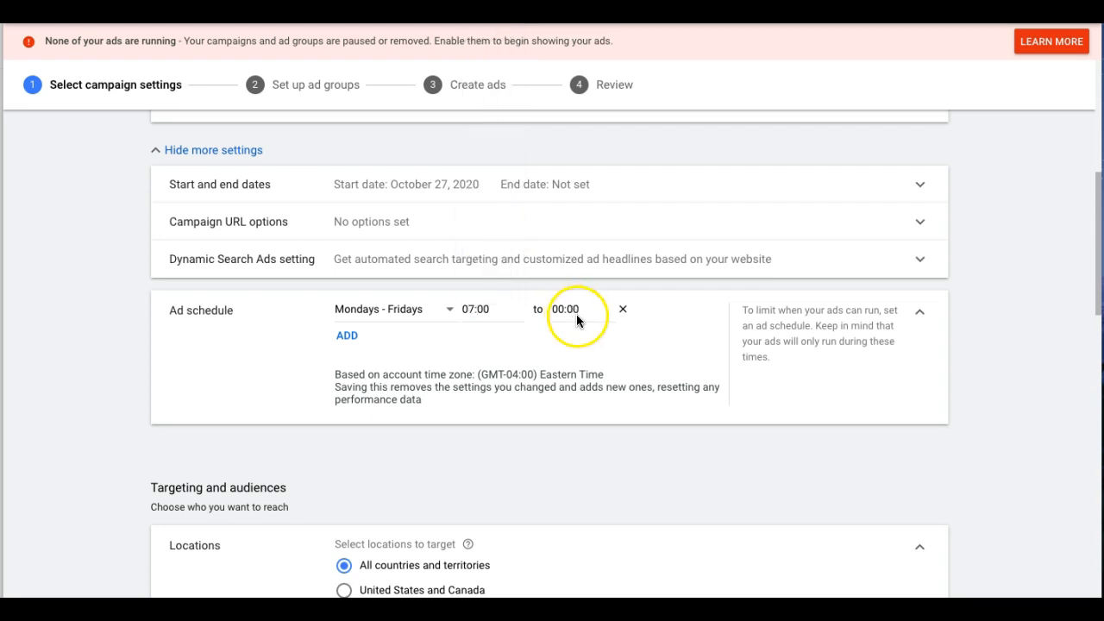
Step: Set the end time of the Mondays - Fridays ad schedule to 18:00
{"action": "left_click", "coordinate": [573, 311]}
{"action": "scroll", "coordinate": [588, 274], "scroll_direction": "down", "scroll_amount": 2}
{"action": "scroll", "coordinate": [590, 268], "scroll_direction": "down", "scroll_amount": 11}
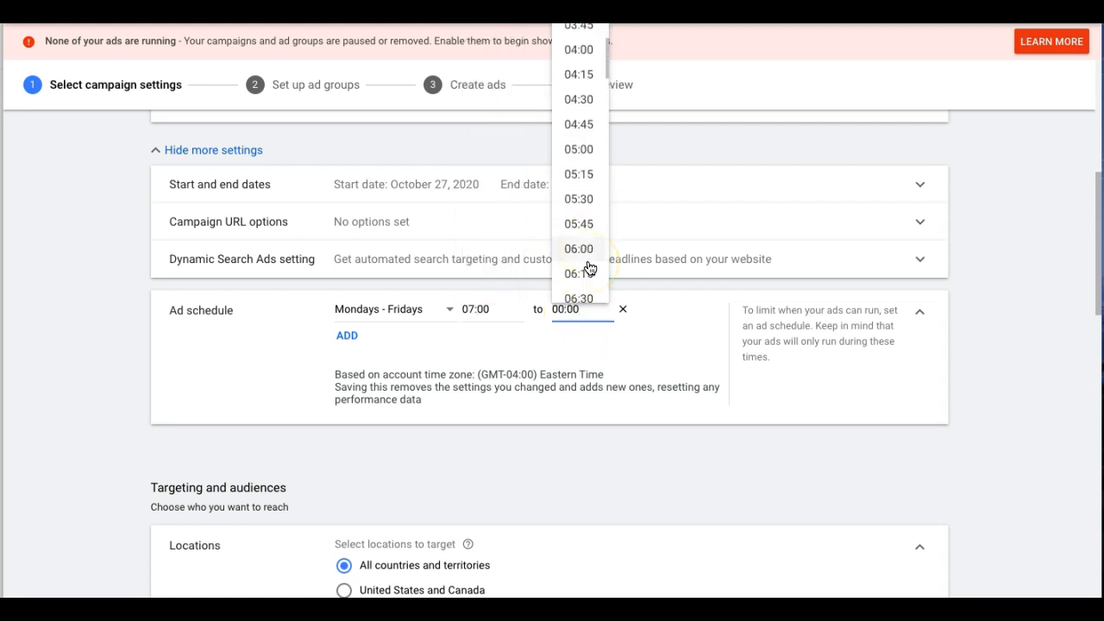
{"action": "scroll", "coordinate": [589, 268], "scroll_direction": "down", "scroll_amount": 5}
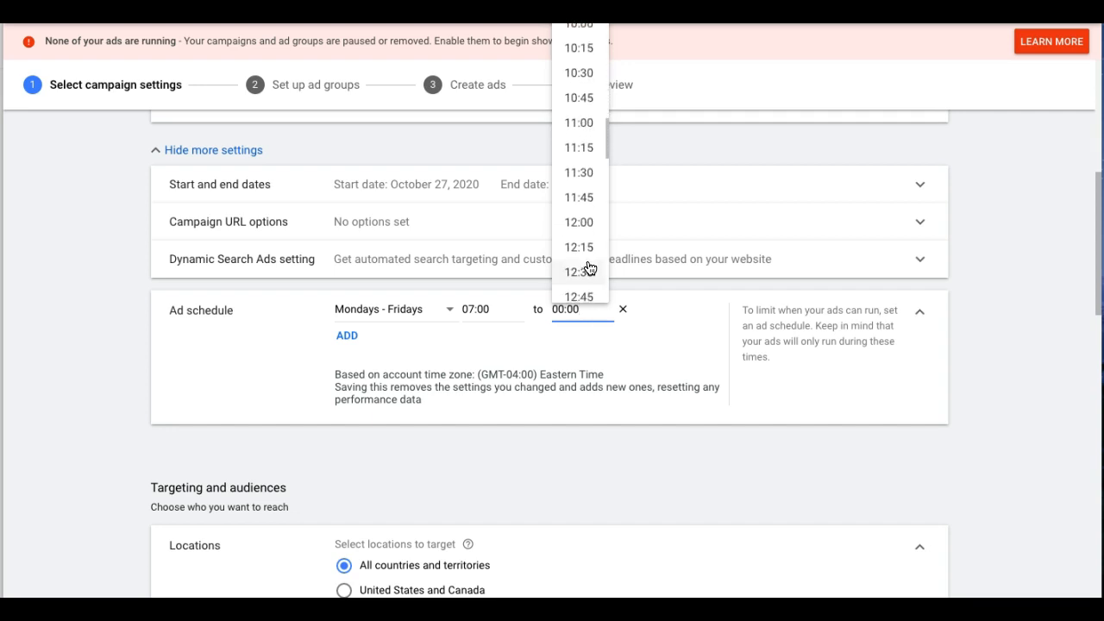
{"action": "scroll", "coordinate": [590, 268], "scroll_direction": "down", "scroll_amount": 4}
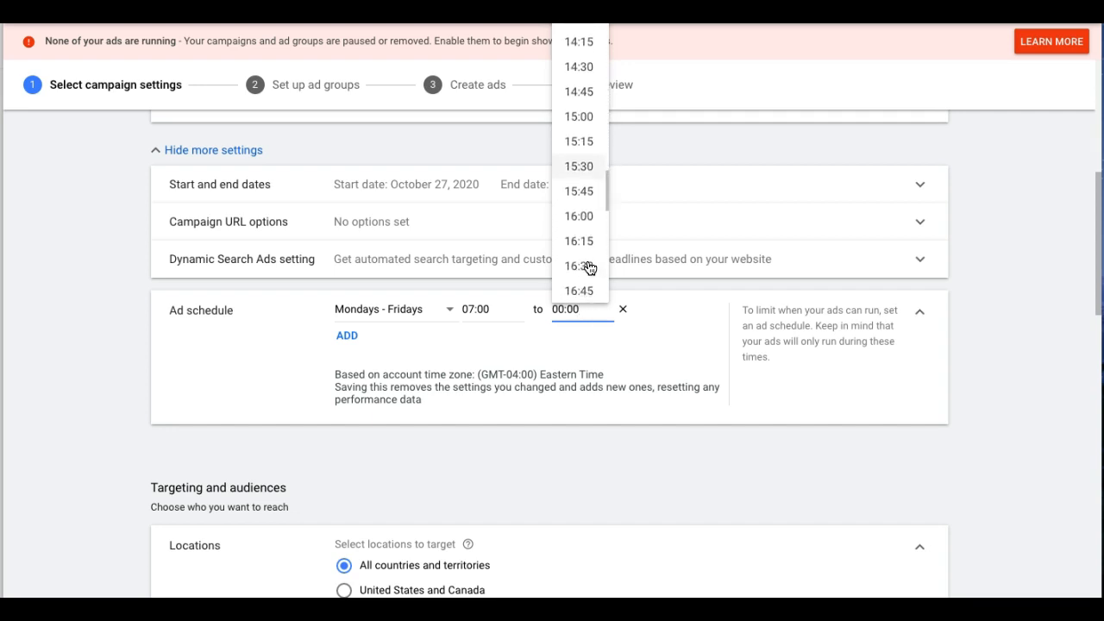
{"action": "left_click", "coordinate": [581, 199]}
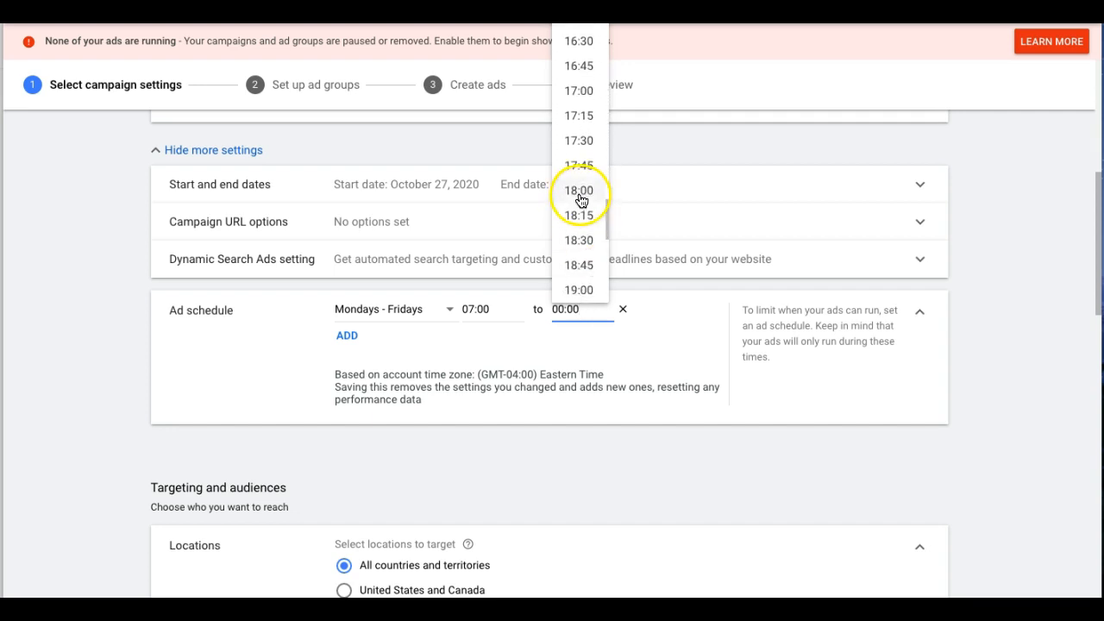
{"action": "left_click", "coordinate": [581, 198]}
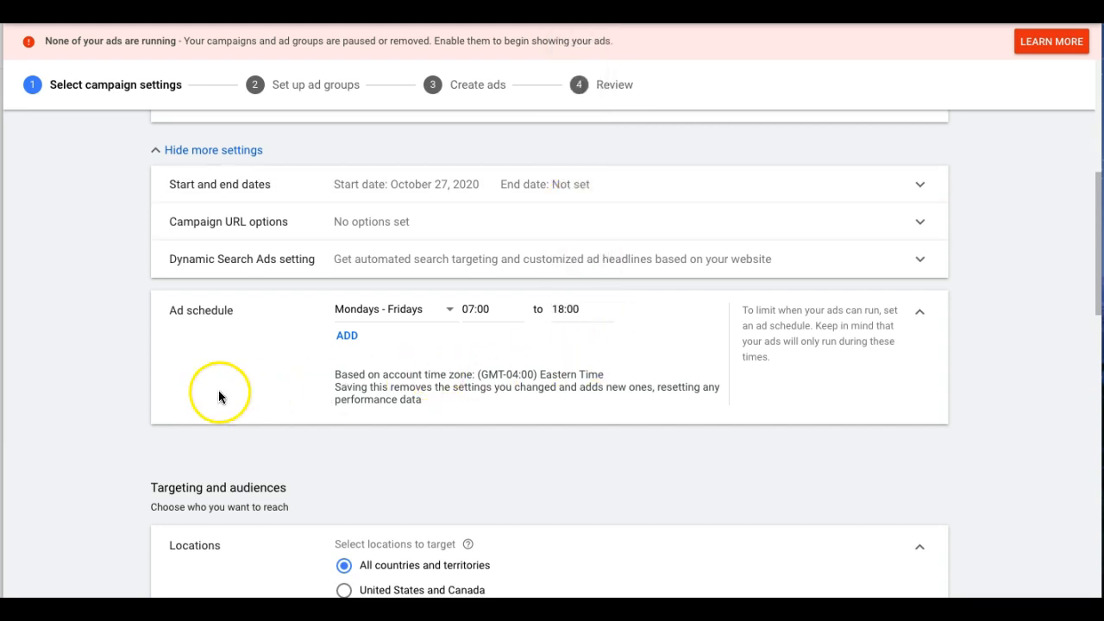
Step: Target the city of Philadelphia, Pennsylvania, United States as a custom location for the campaign
{"action": "scroll", "coordinate": [202, 392], "scroll_direction": "down", "scroll_amount": 3}
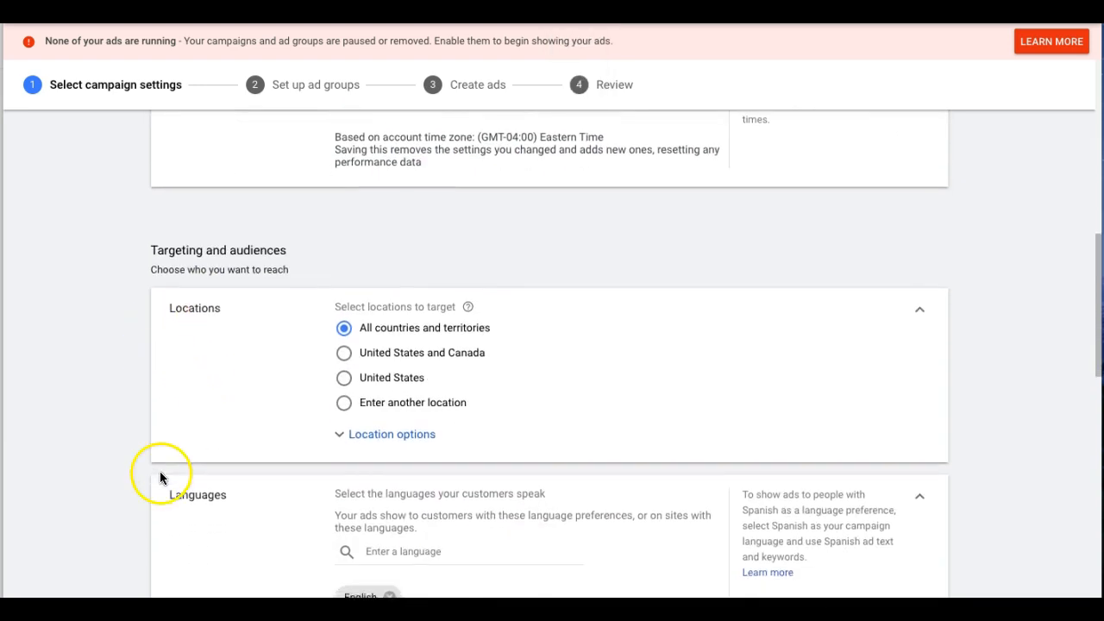
{"action": "scroll", "coordinate": [160, 474], "scroll_direction": "down", "scroll_amount": 2}
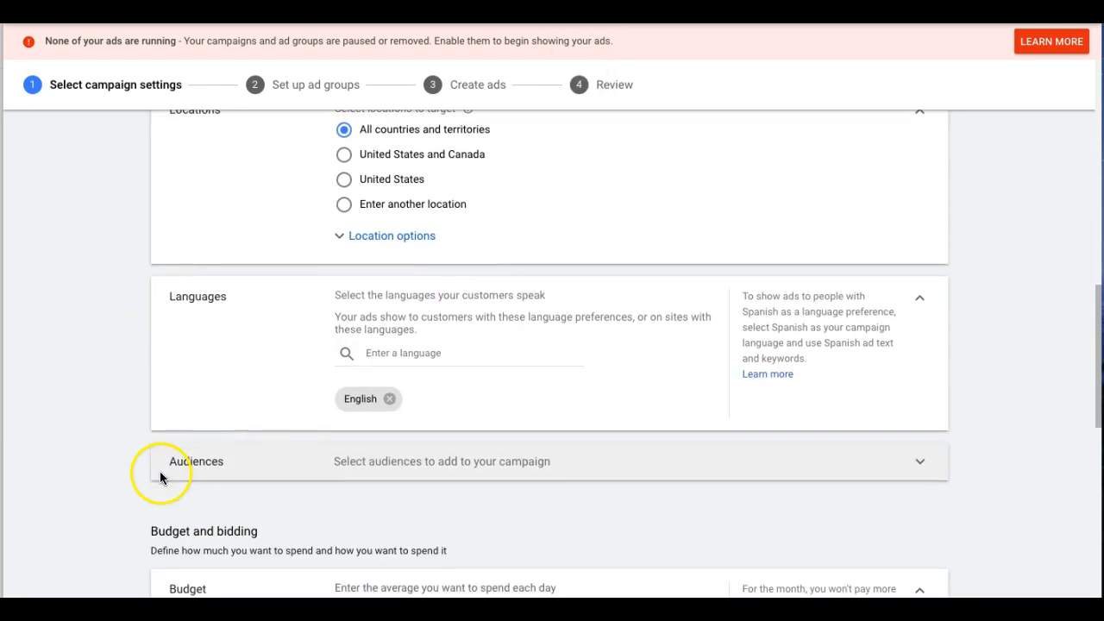
{"action": "left_click", "coordinate": [348, 211]}
{"action": "left_click", "coordinate": [405, 236]}
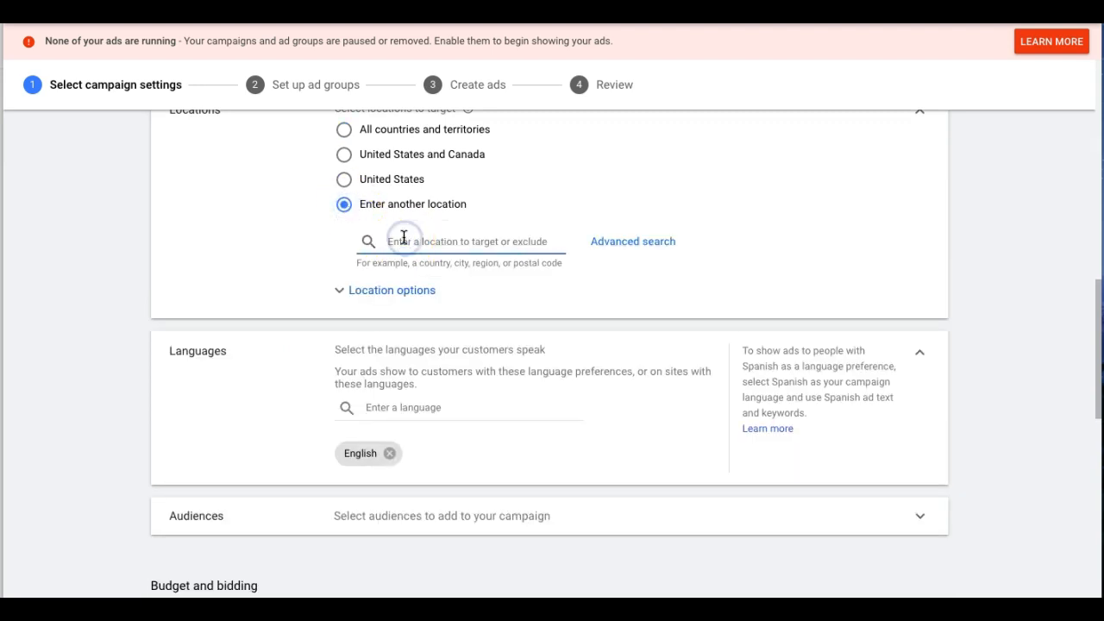
{"action": "type", "text": "philadelp"}
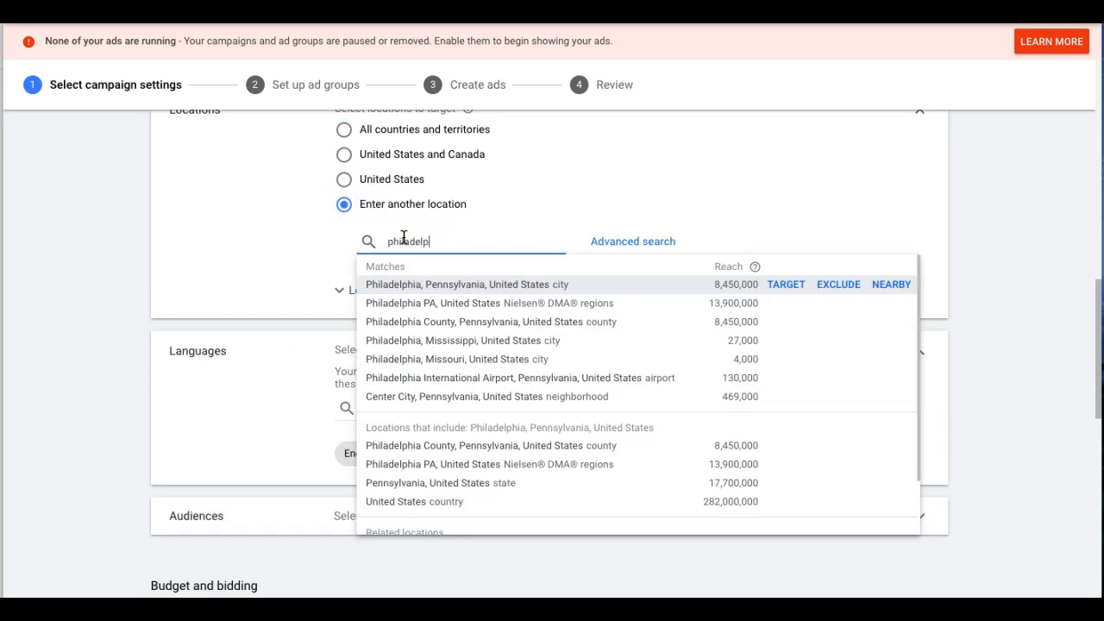
{"action": "left_click", "coordinate": [788, 286]}
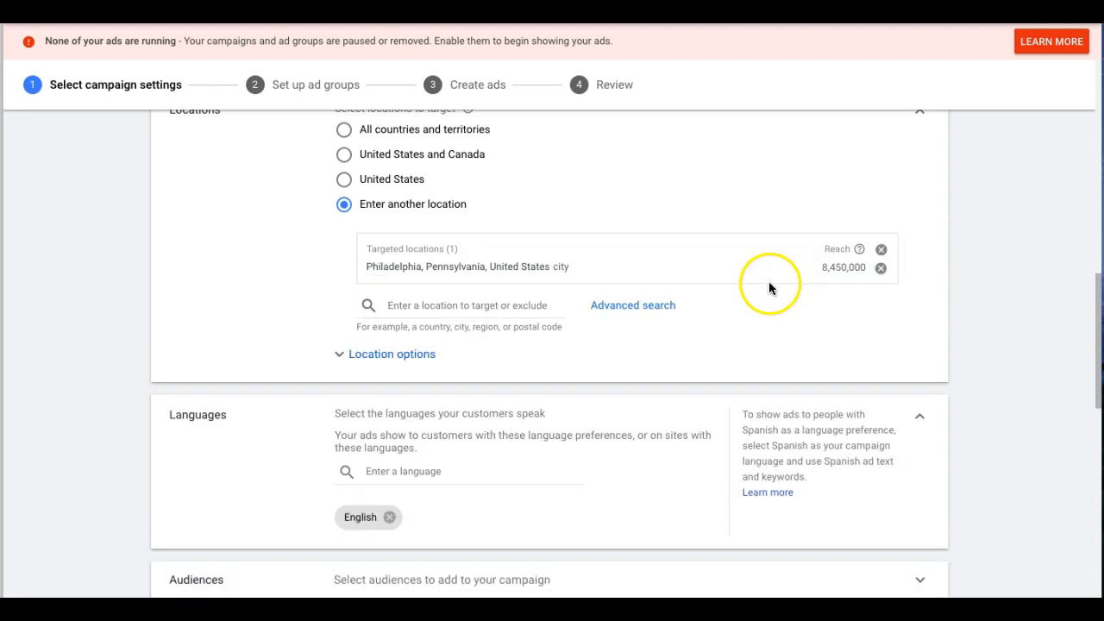
Step: Expand the location options and restrict targeting to people in or regularly in the targeted locations
{"action": "left_click", "coordinate": [385, 354]}
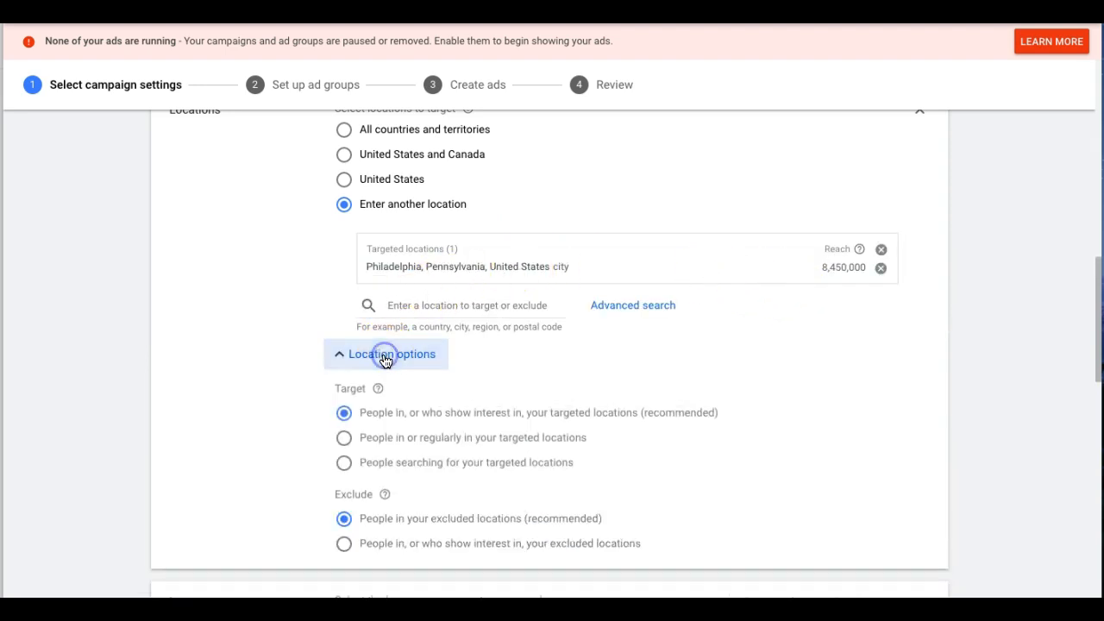
{"action": "scroll", "coordinate": [251, 349], "scroll_direction": "down", "scroll_amount": 2}
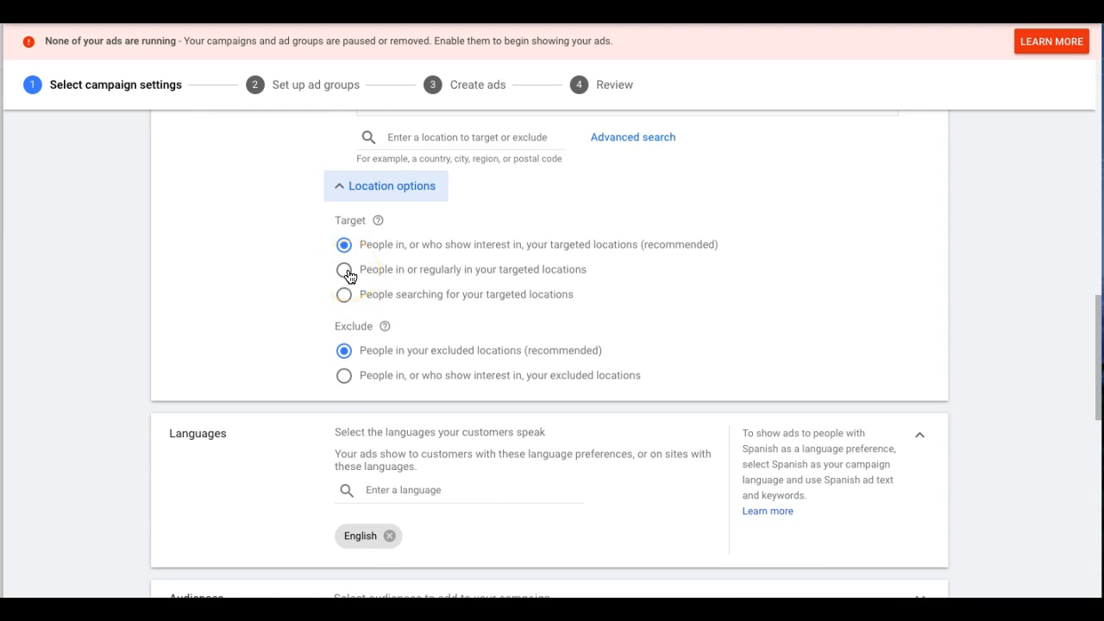
{"action": "left_click", "coordinate": [348, 272]}
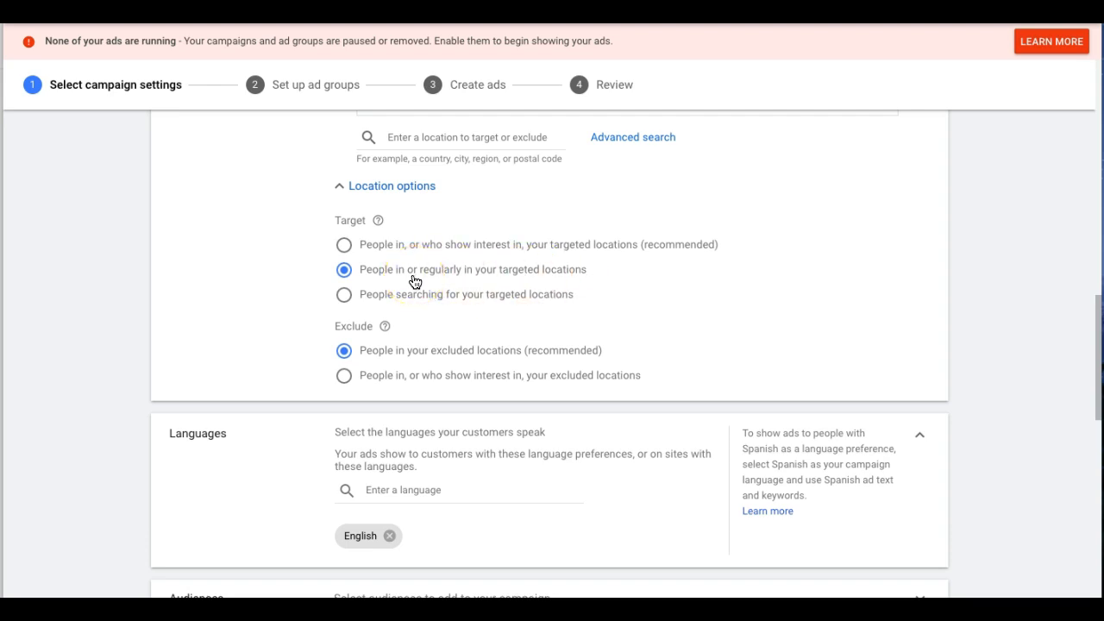
Step: Set the campaign's average daily budget to $50
{"action": "scroll", "coordinate": [161, 366], "scroll_direction": "down", "scroll_amount": 3}
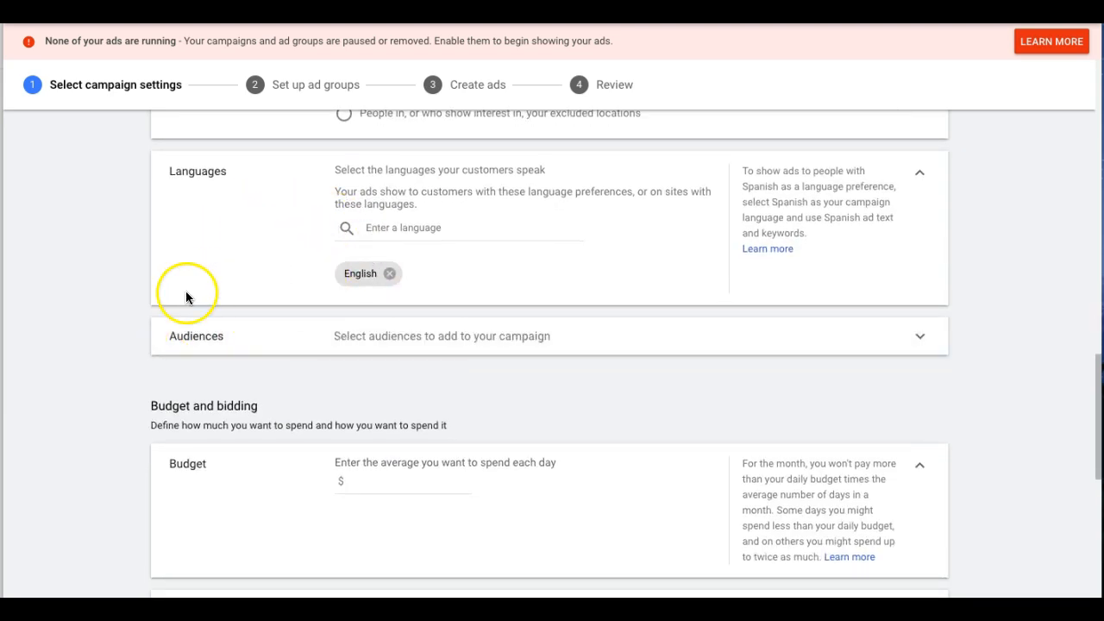
{"action": "scroll", "coordinate": [185, 290], "scroll_direction": "down", "scroll_amount": 3}
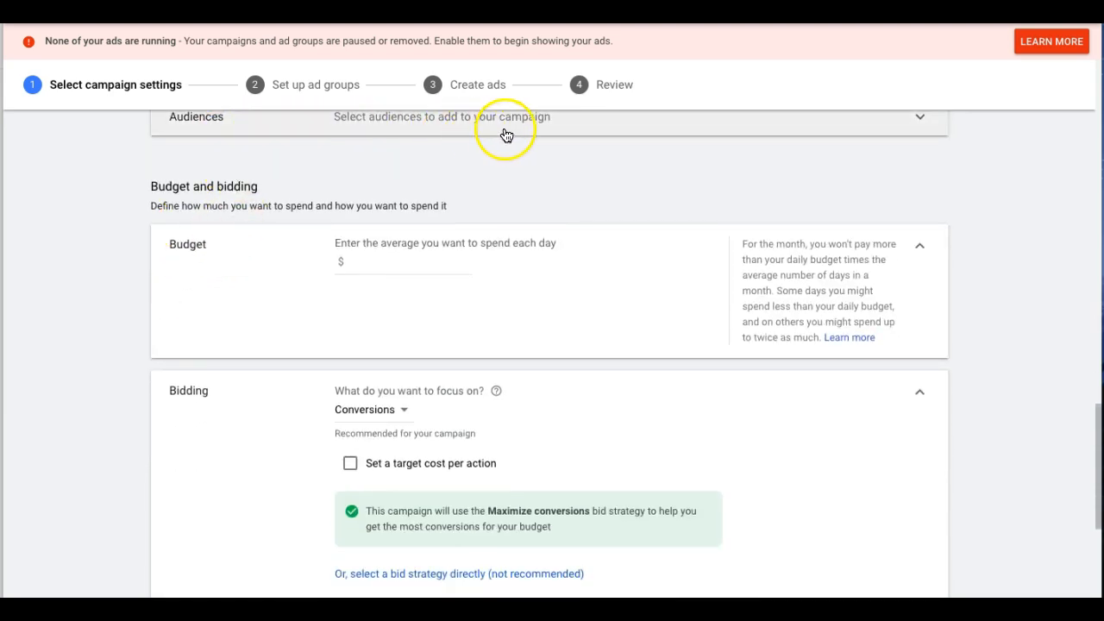
{"action": "scroll", "coordinate": [114, 209], "scroll_direction": "down", "scroll_amount": 1}
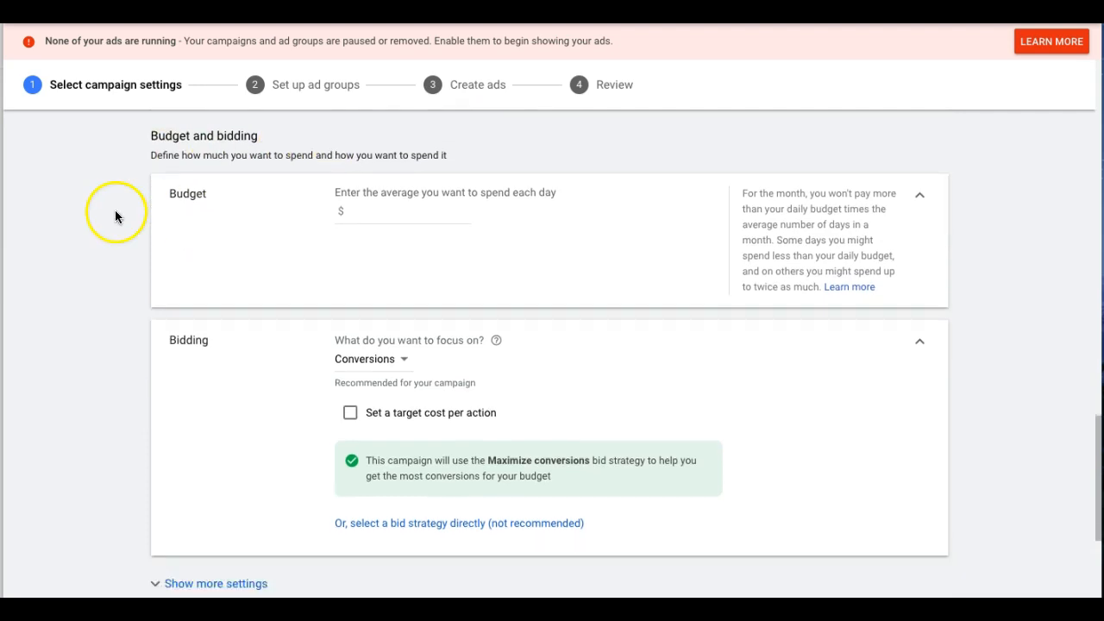
{"action": "left_click", "coordinate": [370, 182]}
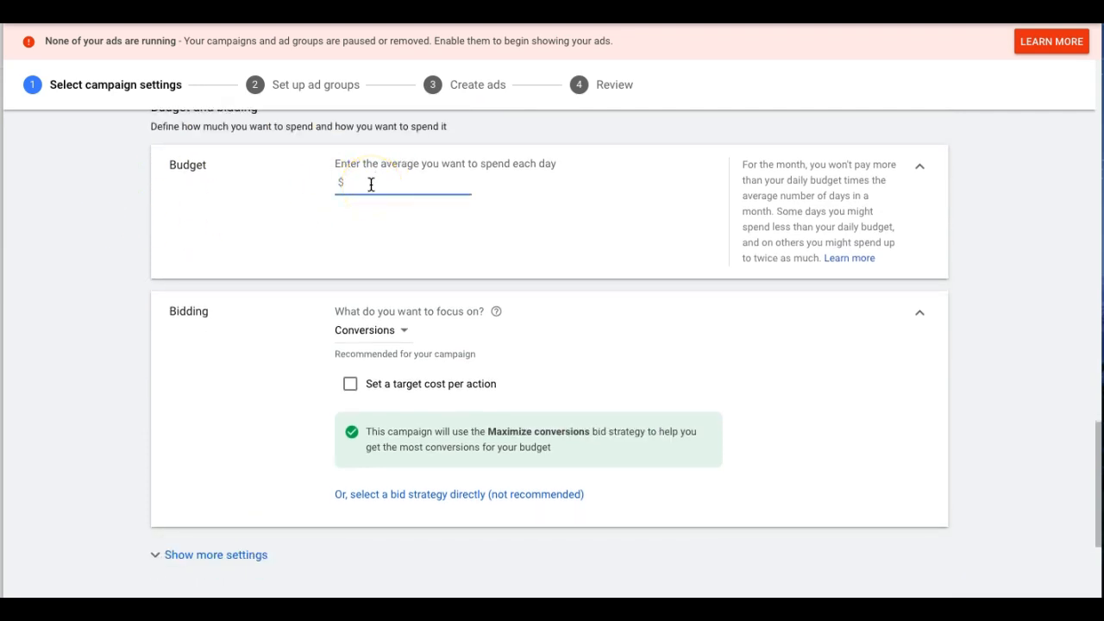
{"action": "type", "text": "50"}
Step: Change the bidding focus to Clicks and enable a maximum cost per click bid limit
{"action": "scroll", "coordinate": [104, 340], "scroll_direction": "down", "scroll_amount": 2}
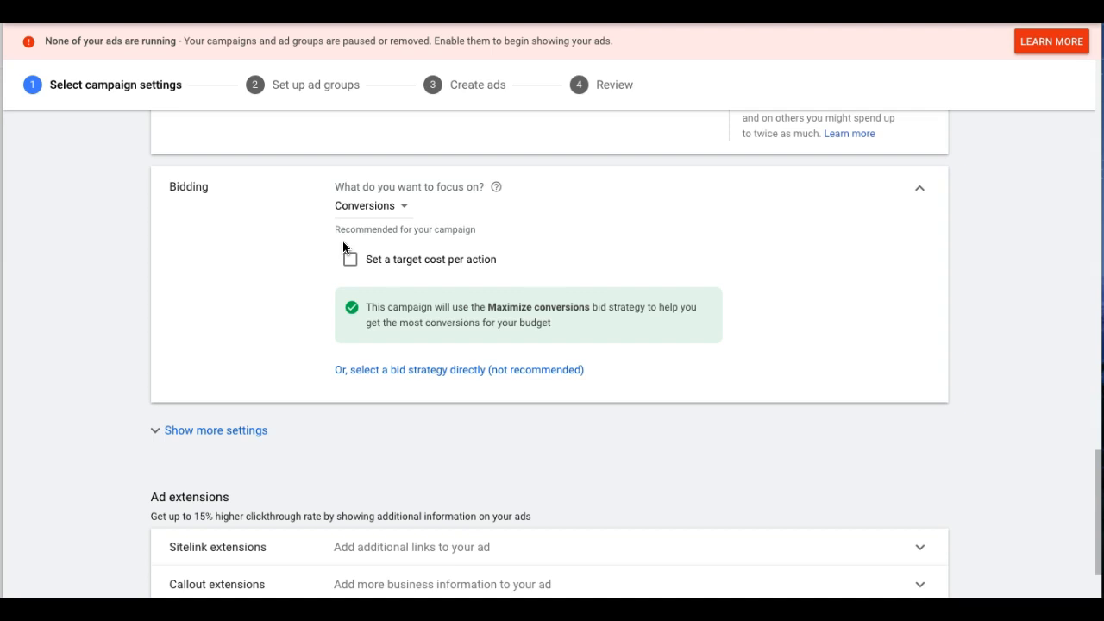
{"action": "left_click", "coordinate": [373, 206]}
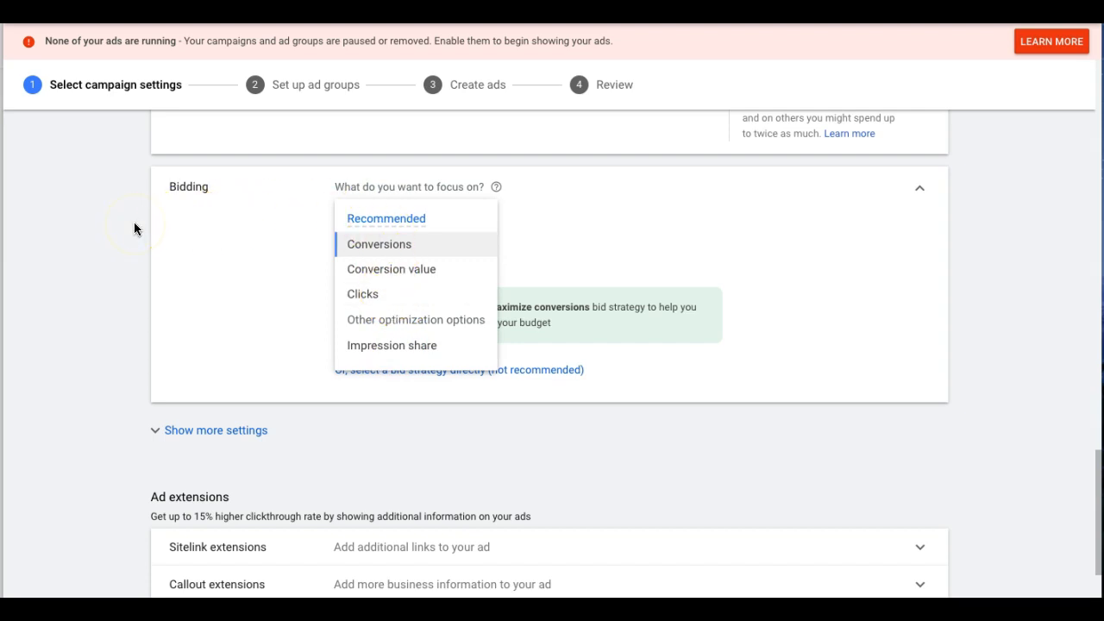
{"action": "left_click", "coordinate": [369, 294]}
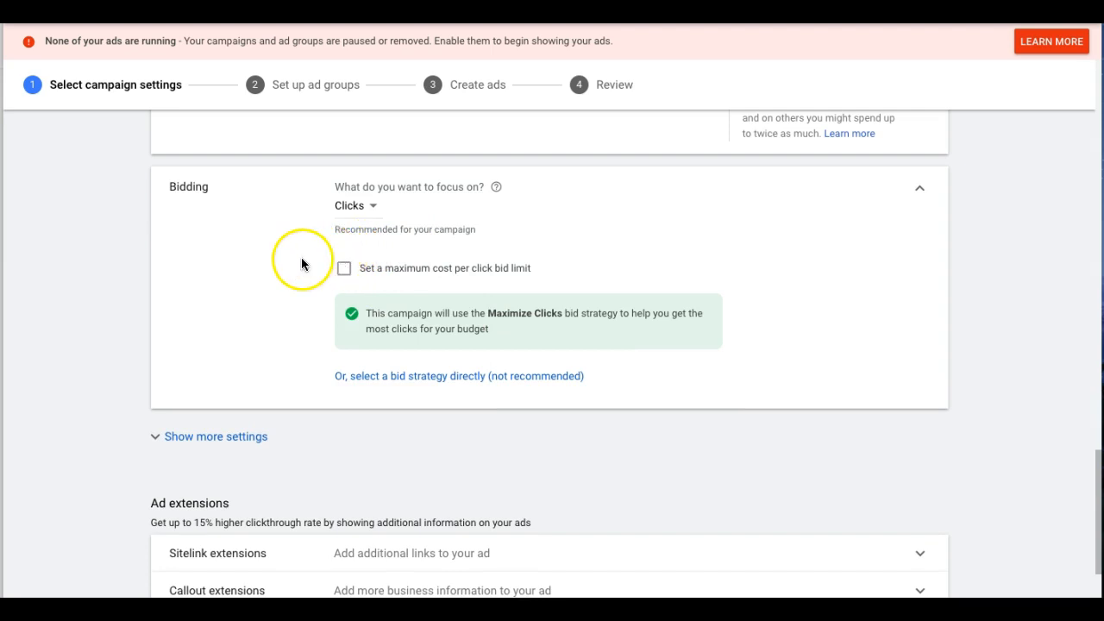
{"action": "left_click", "coordinate": [345, 273]}
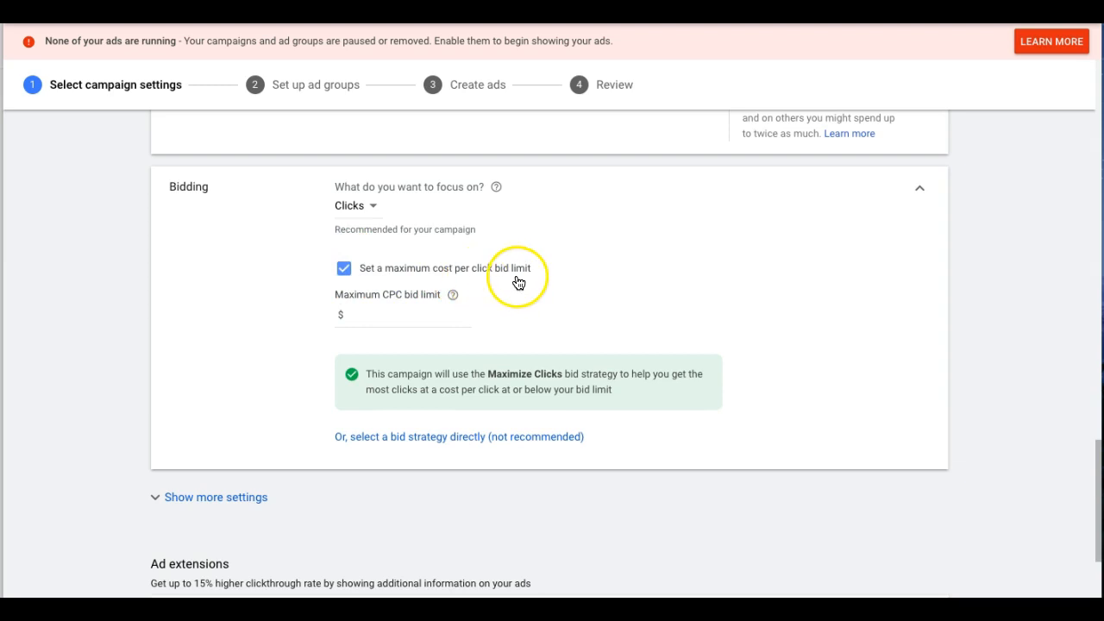
{"action": "left_click", "coordinate": [364, 316]}
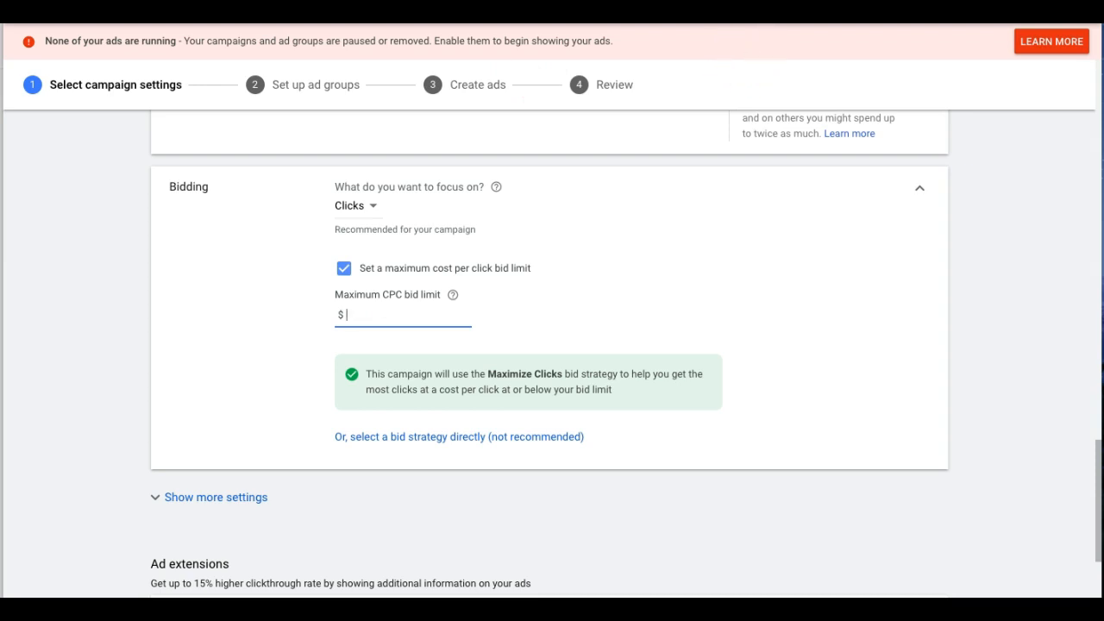
Step: Open Keyword Planner and get new keyword ideas for "hvac service"
{"action": "left_click", "coordinate": [735, 12]}
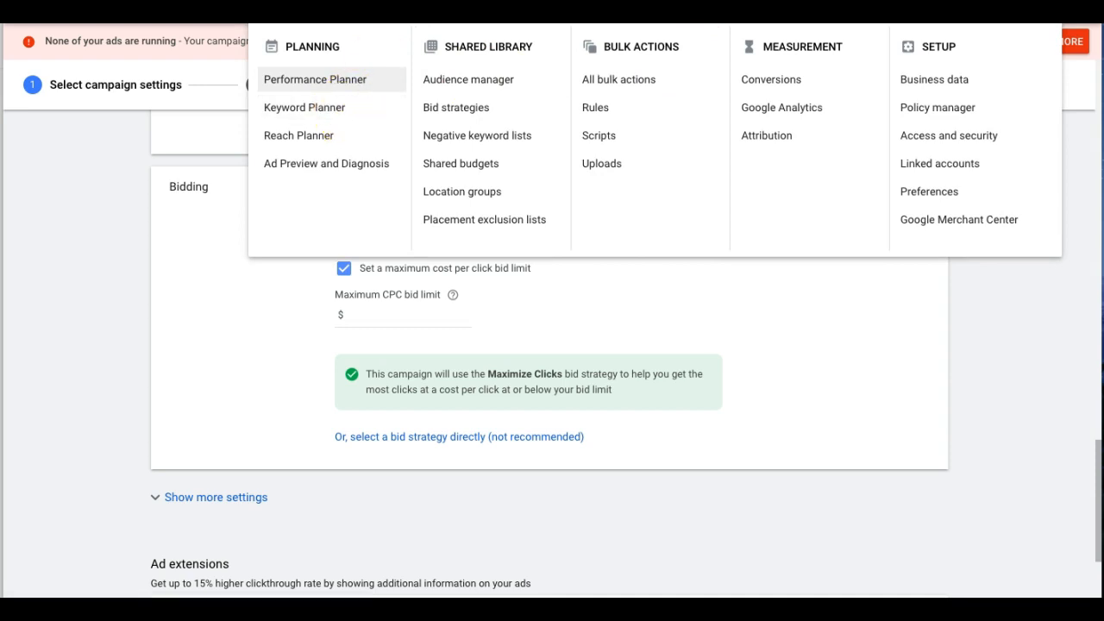
{"action": "left_click", "coordinate": [304, 107]}
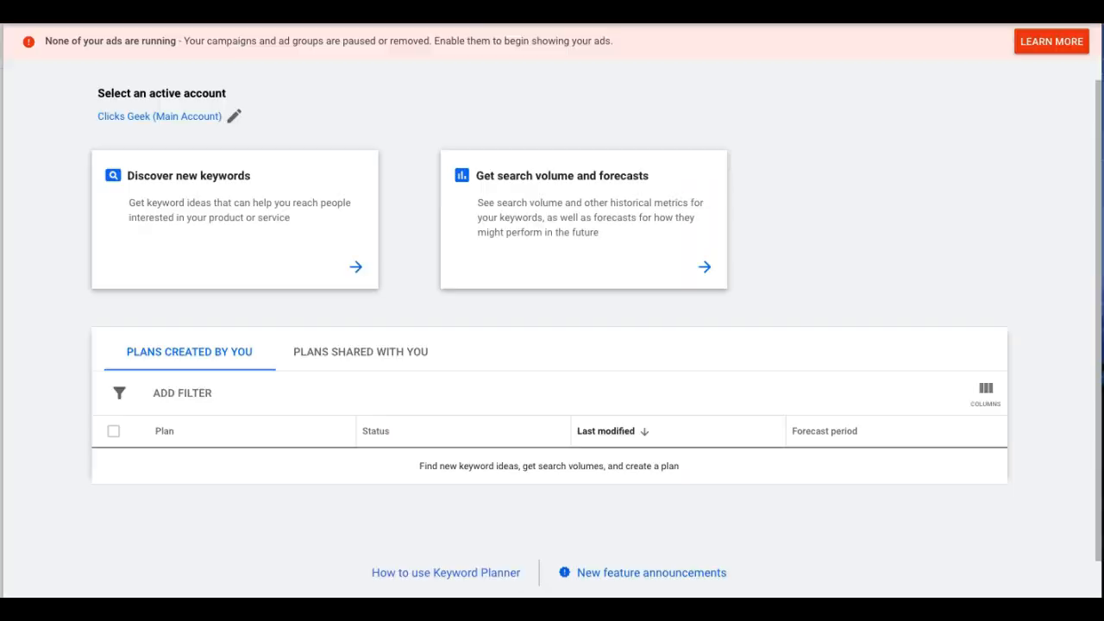
{"action": "left_click", "coordinate": [228, 210]}
{"action": "left_click", "coordinate": [196, 304]}
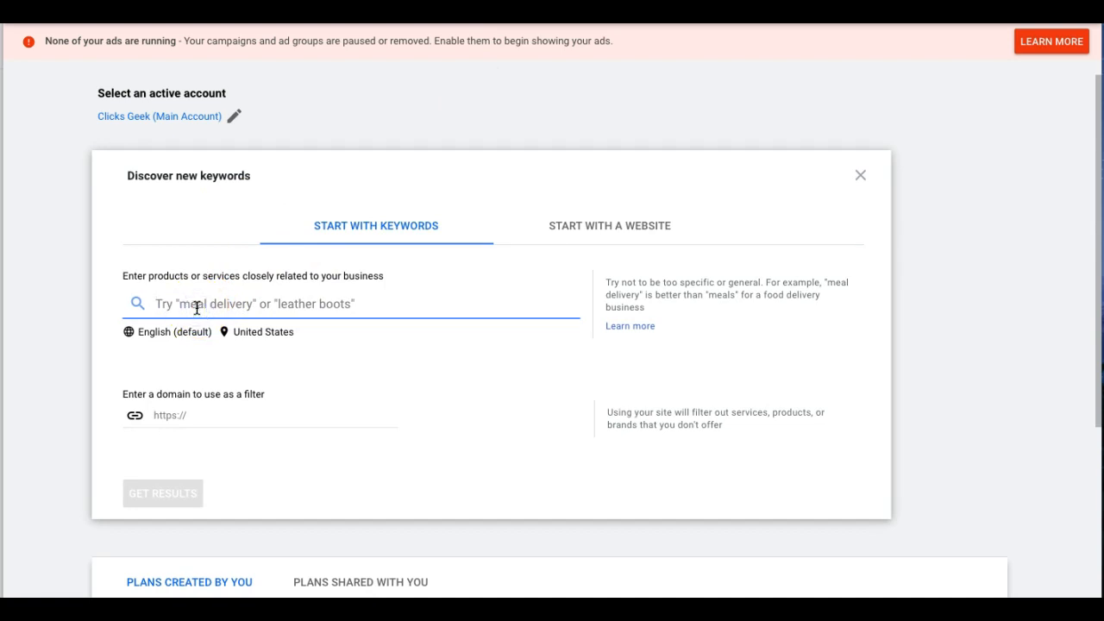
{"action": "type", "text": "hvac"}
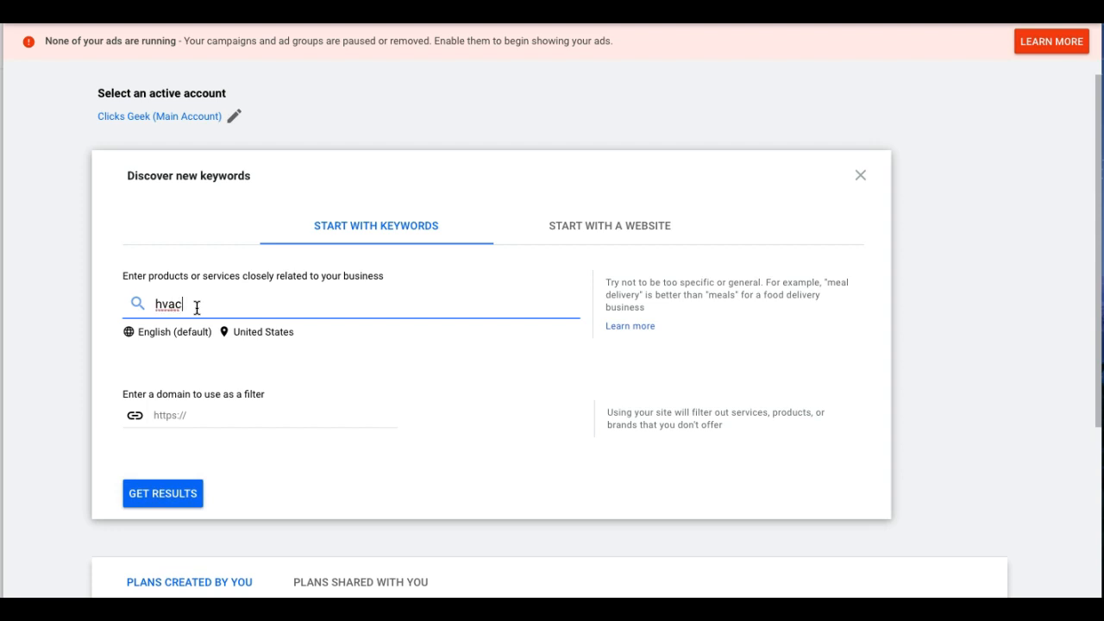
{"action": "type", "text": " service"}
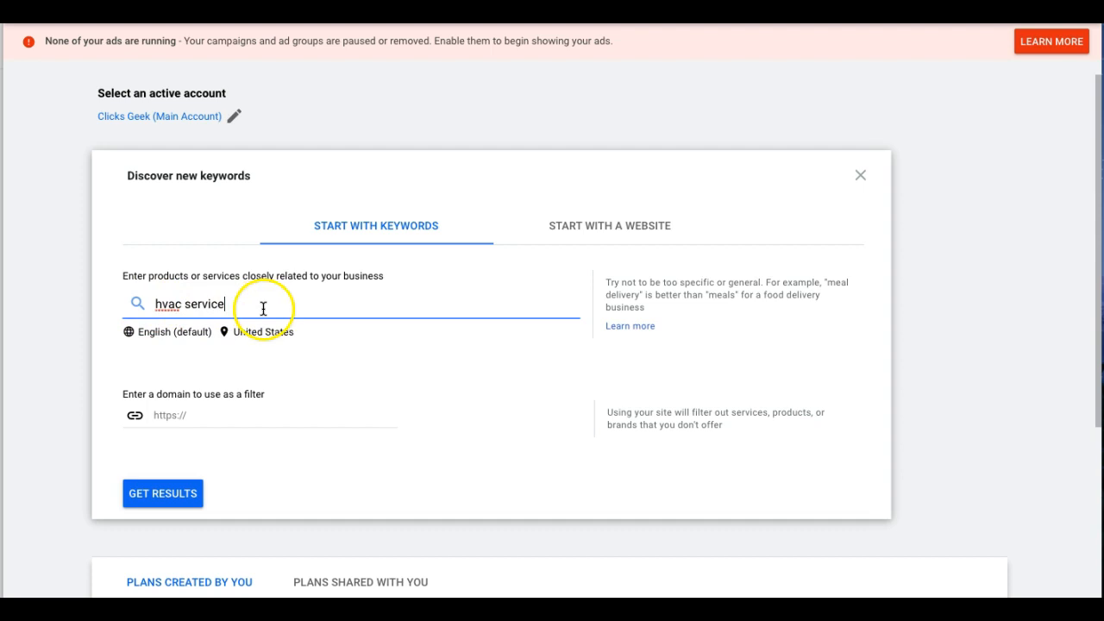
{"action": "left_click", "coordinate": [167, 497]}
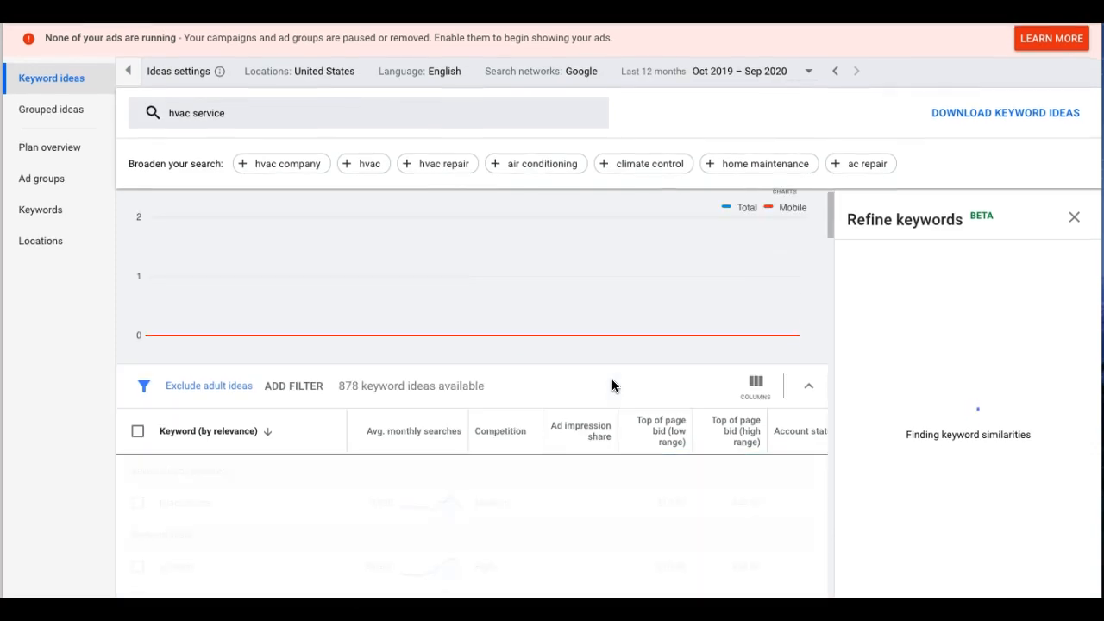
Step: Review the top of page bid ranges in the keyword ideas and copy the high-range bid for "furnace repair"
{"action": "scroll", "coordinate": [612, 385], "scroll_direction": "down", "scroll_amount": 2}
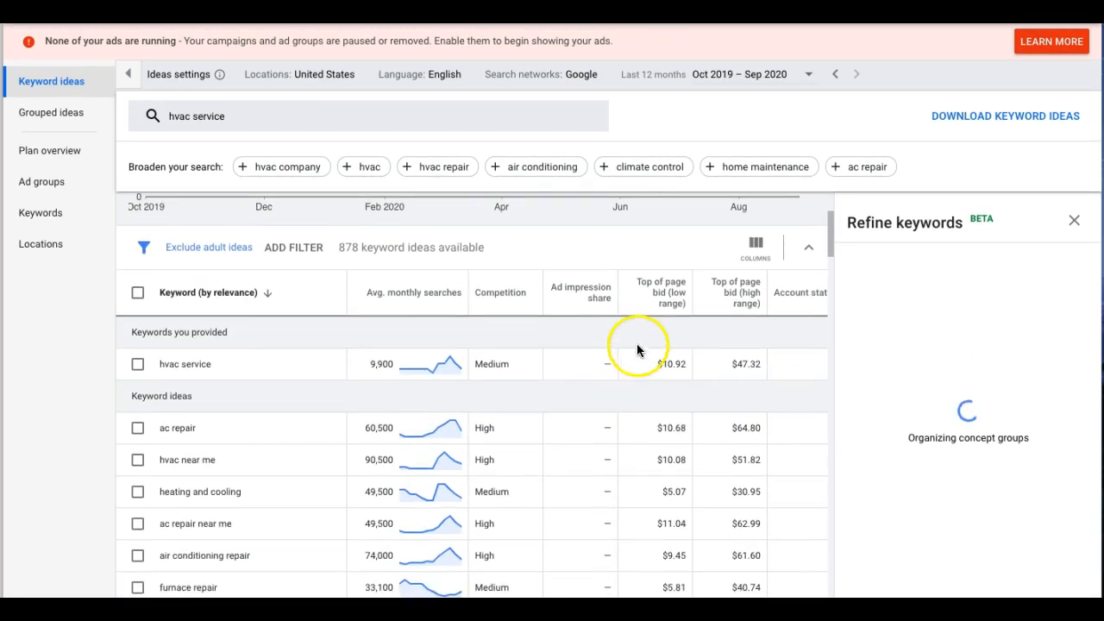
{"action": "mouse_move", "coordinate": [677, 310]}
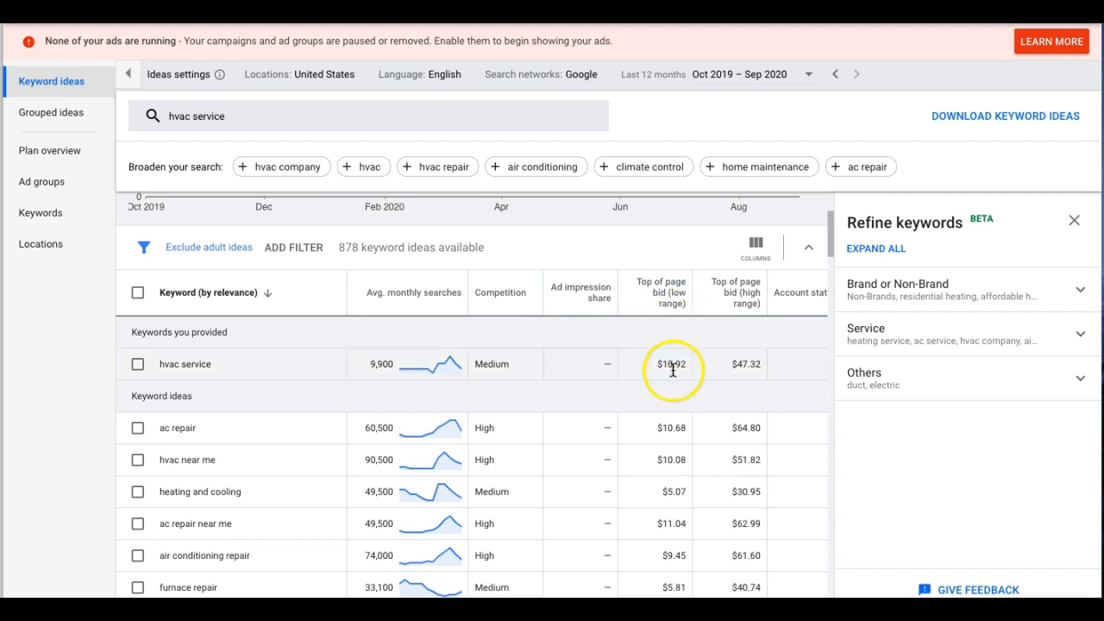
{"action": "left_click", "coordinate": [745, 302]}
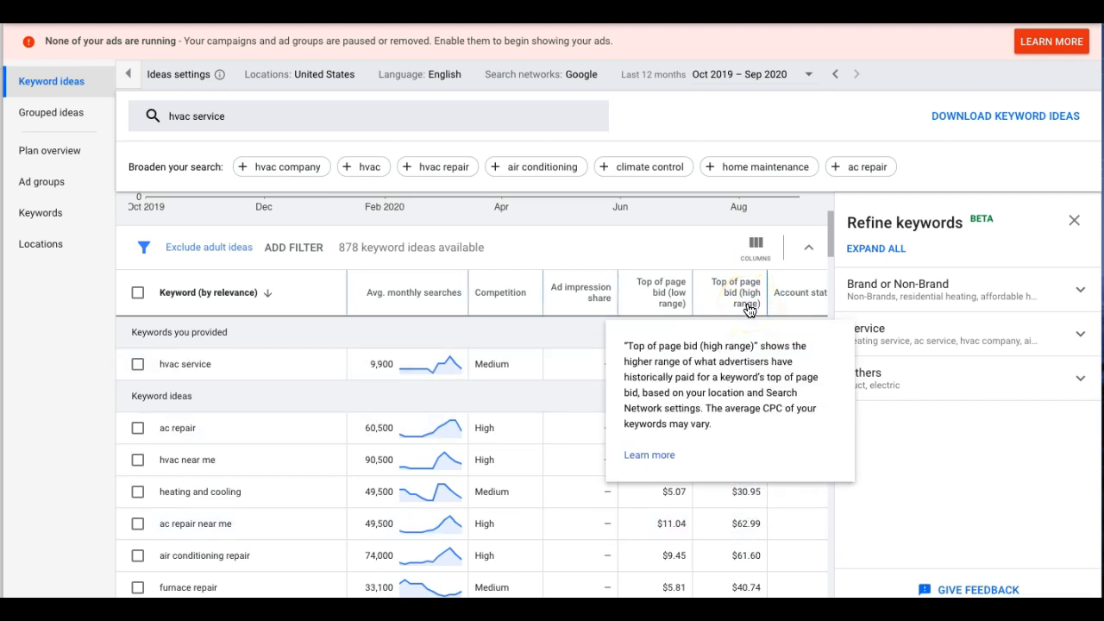
{"action": "scroll", "coordinate": [682, 233], "scroll_direction": "down", "scroll_amount": 1}
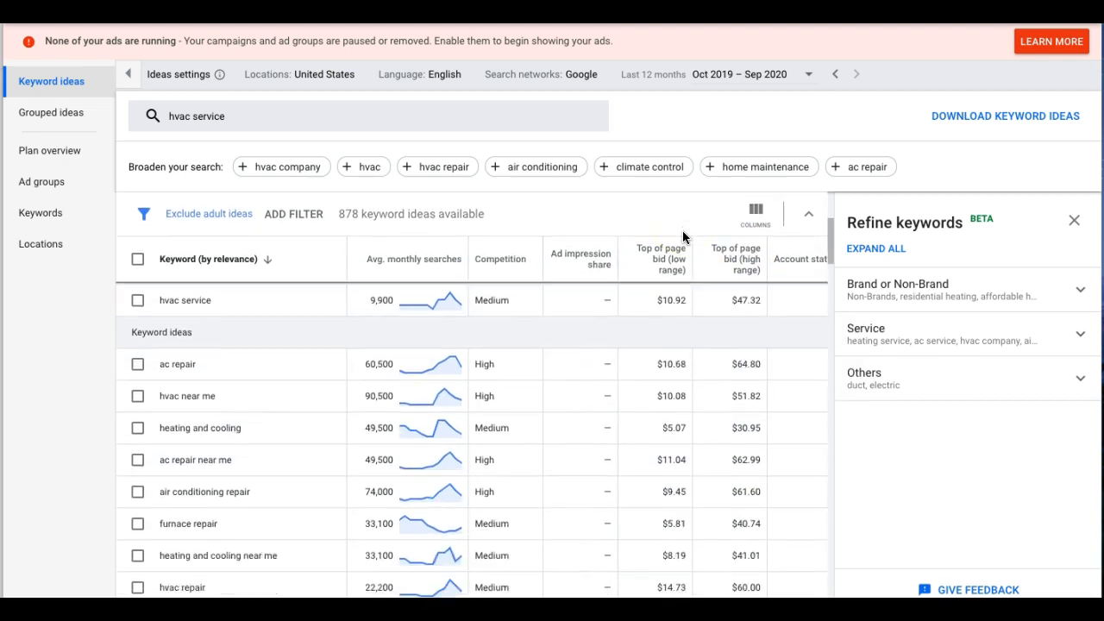
{"action": "scroll", "coordinate": [682, 233], "scroll_direction": "up", "scroll_amount": 2}
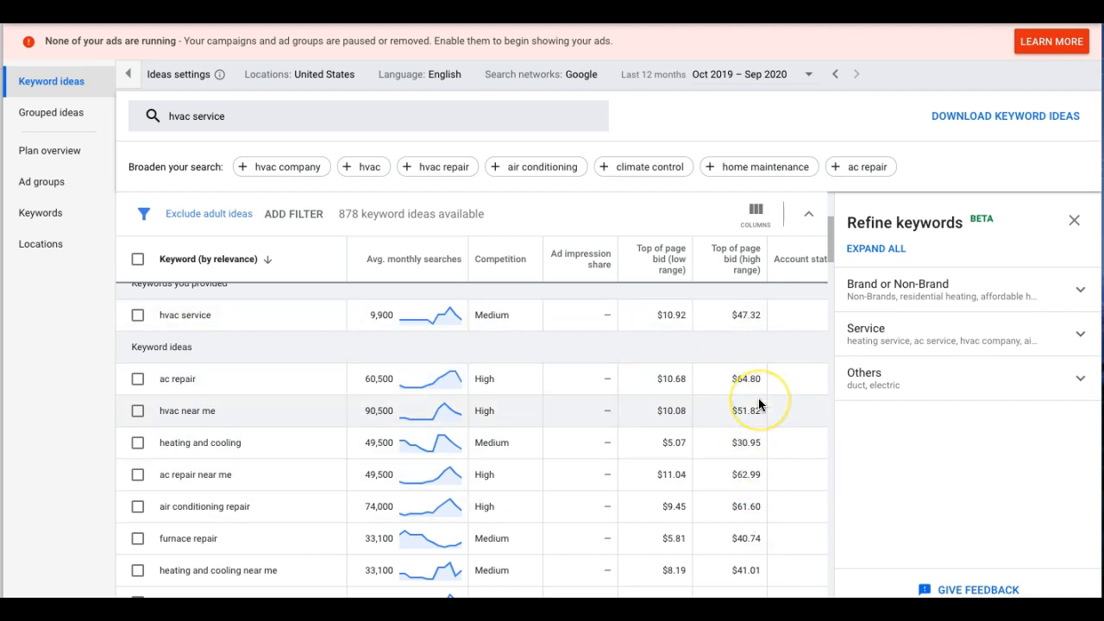
{"action": "scroll", "coordinate": [759, 399], "scroll_direction": "down", "scroll_amount": 1}
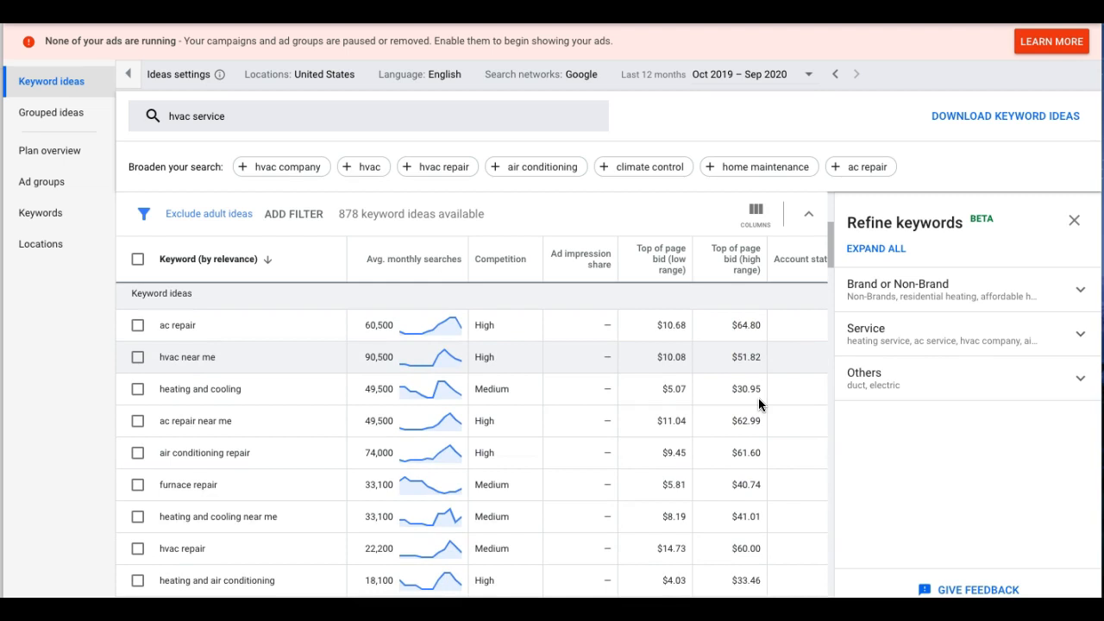
{"action": "left_click", "coordinate": [745, 485]}
{"action": "double_click", "coordinate": [746, 485]}
{"action": "key", "text": "ctrl+c"}
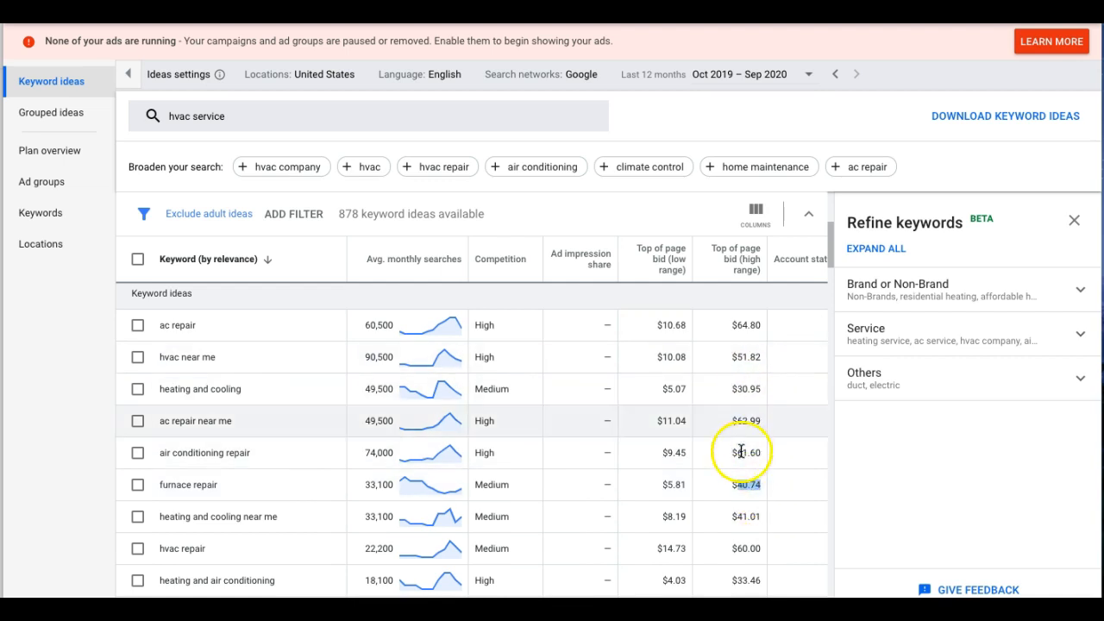
{"action": "scroll", "coordinate": [745, 425], "scroll_direction": "up", "scroll_amount": 1}
{"action": "scroll", "coordinate": [744, 425], "scroll_direction": "up", "scroll_amount": 1}
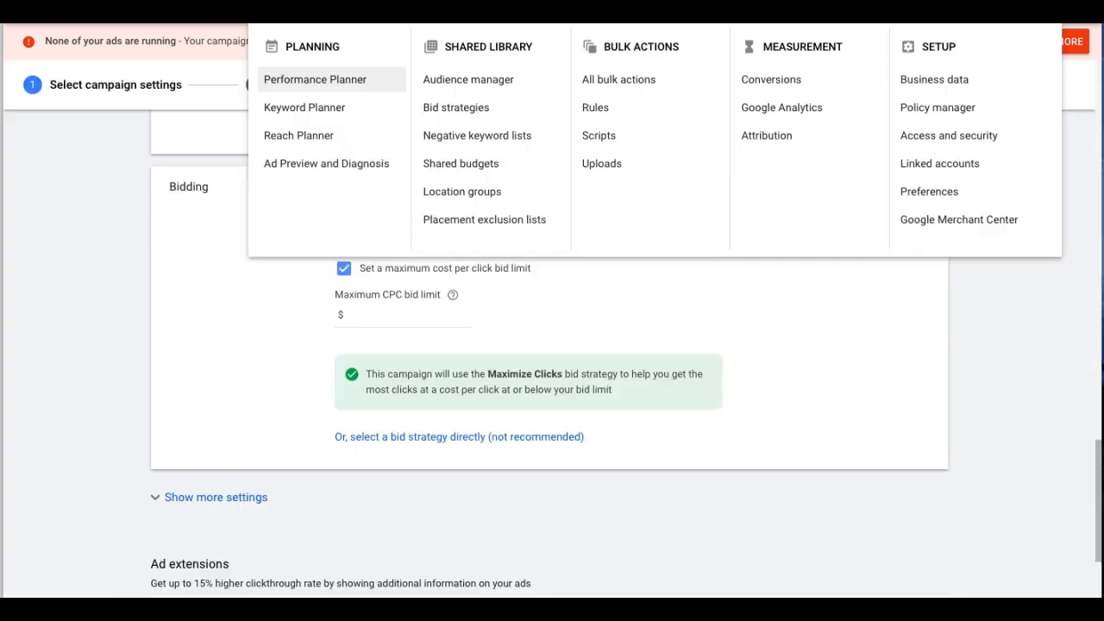
Step: Return to the campaign's bidding settings and set the maximum CPC bid limit to $40.74
{"action": "left_click", "coordinate": [372, 313]}
{"action": "key", "text": "ctrl+v"}
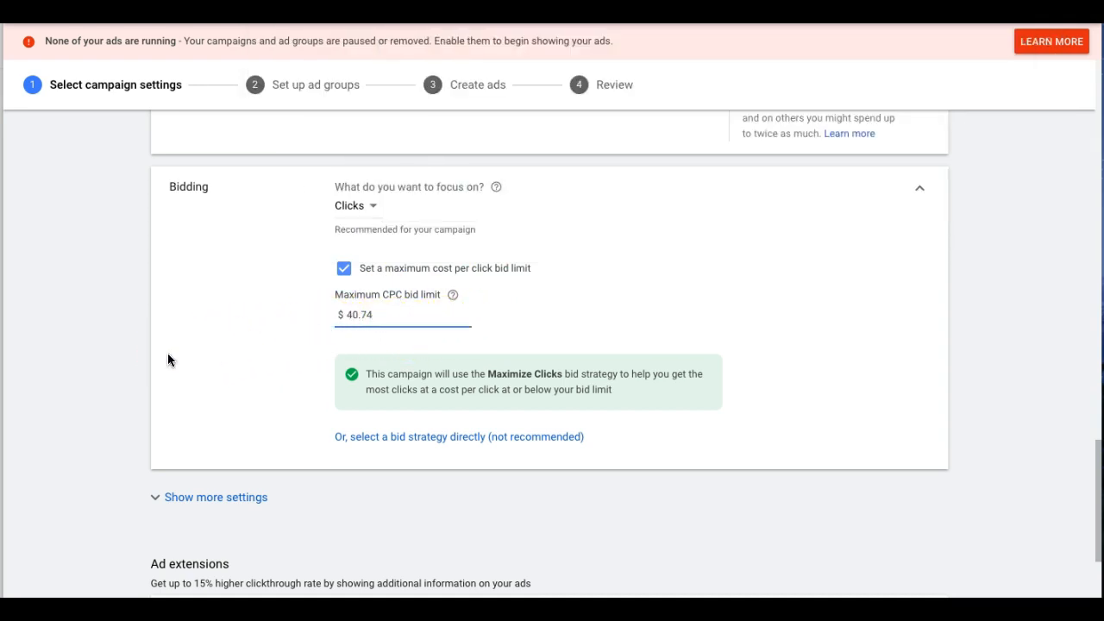
{"action": "left_click", "coordinate": [145, 333]}
Step: Expand the additional settings below Bidding to show the conversions and ad rotation options
{"action": "scroll", "coordinate": [243, 323], "scroll_direction": "down", "scroll_amount": 1}
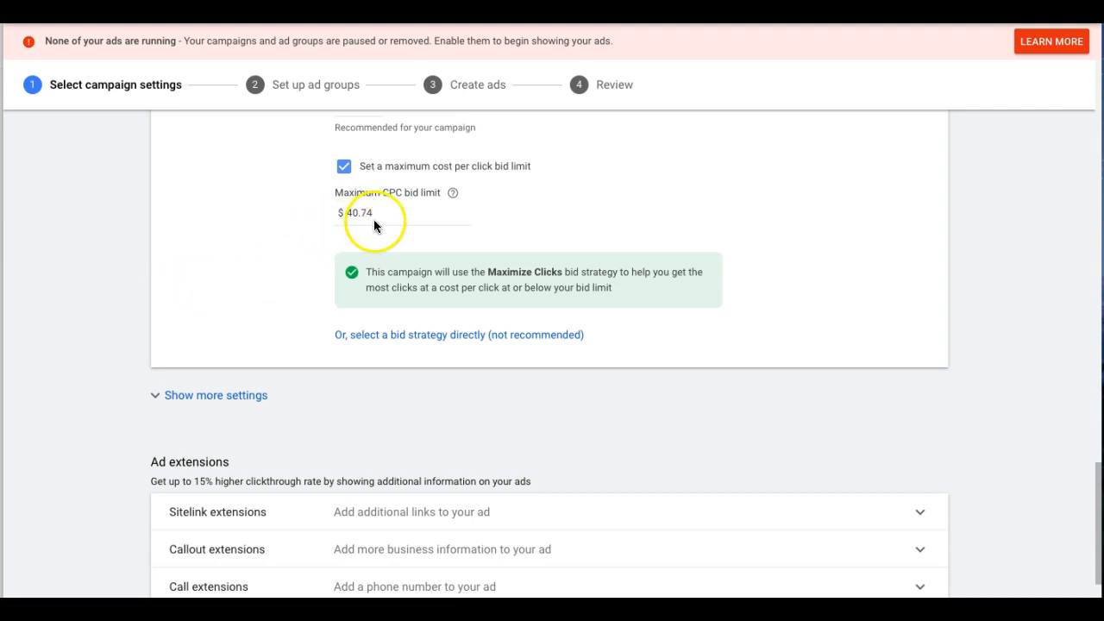
{"action": "scroll", "coordinate": [250, 264], "scroll_direction": "down", "scroll_amount": 1}
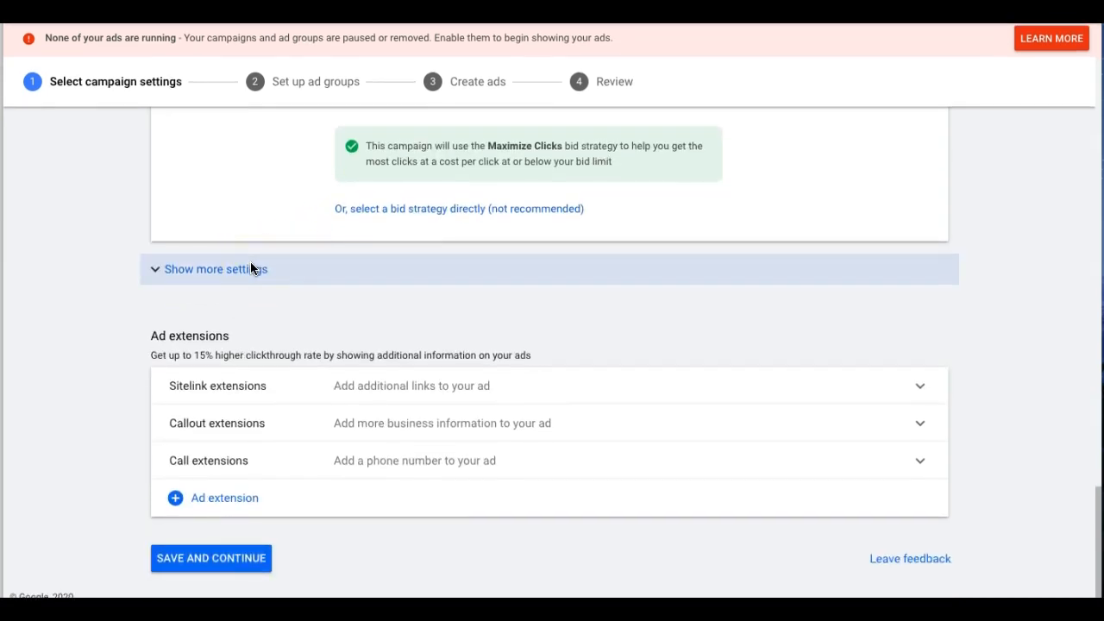
{"action": "left_click", "coordinate": [223, 276]}
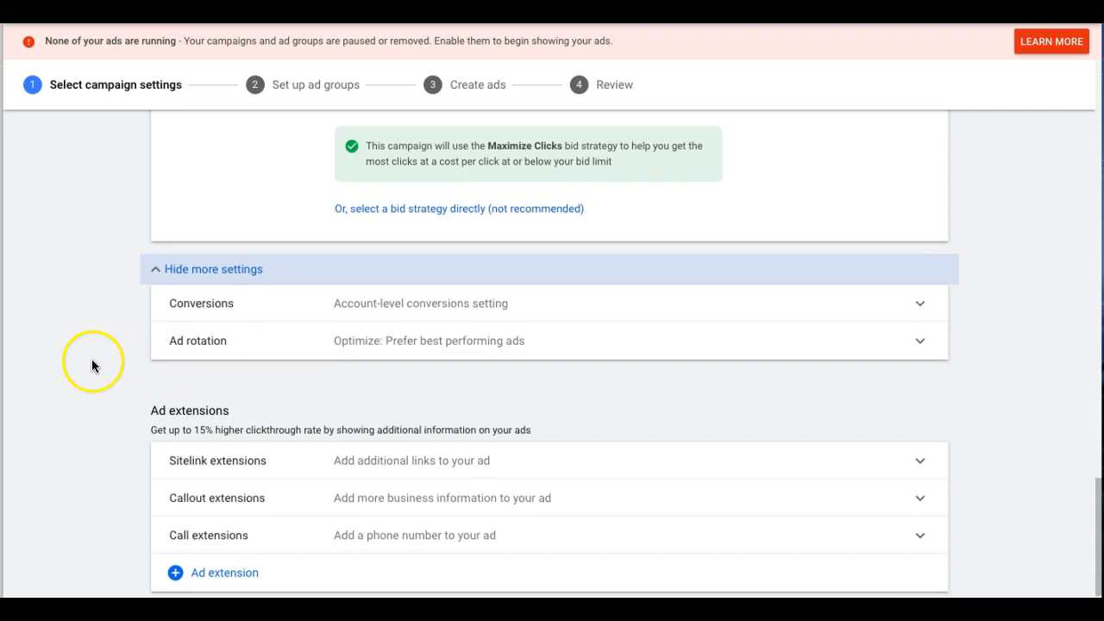
Step: Save the campaign settings to continue to ad group setup, and copy the suggested keyword "hvac repair" from the keyword list
{"action": "scroll", "coordinate": [104, 363], "scroll_direction": "down", "scroll_amount": 1}
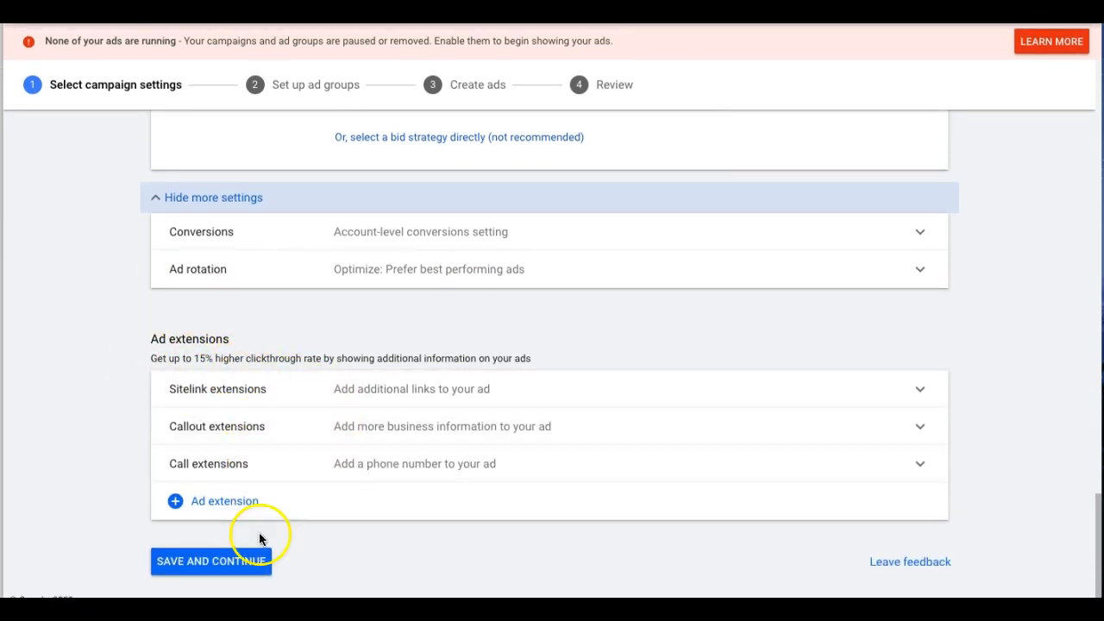
{"action": "left_click", "coordinate": [213, 562]}
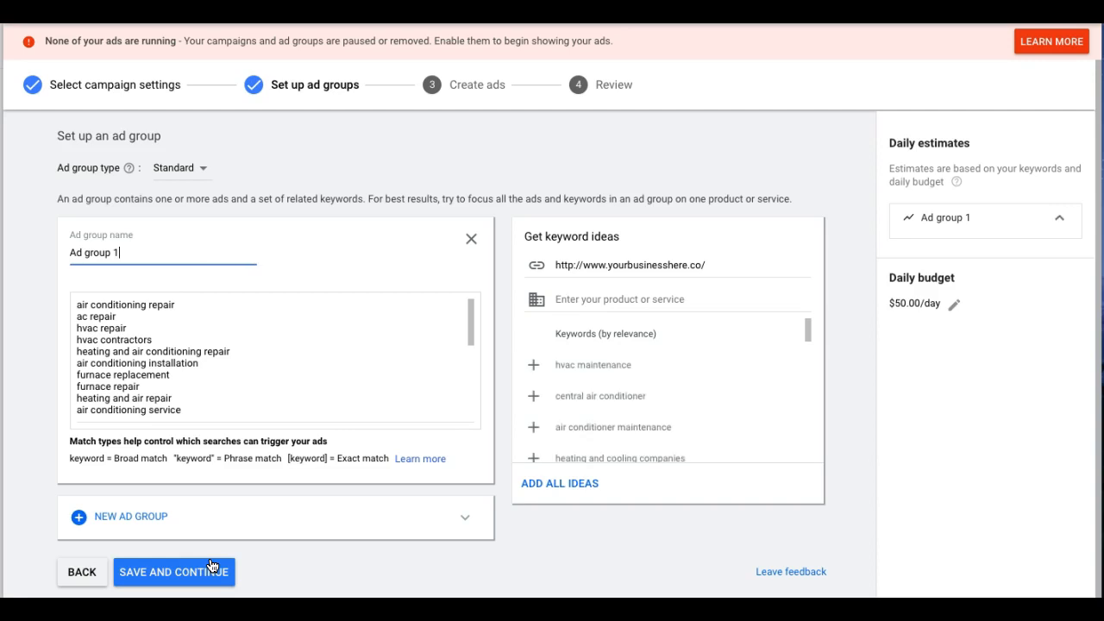
{"action": "double_click", "coordinate": [100, 251]}
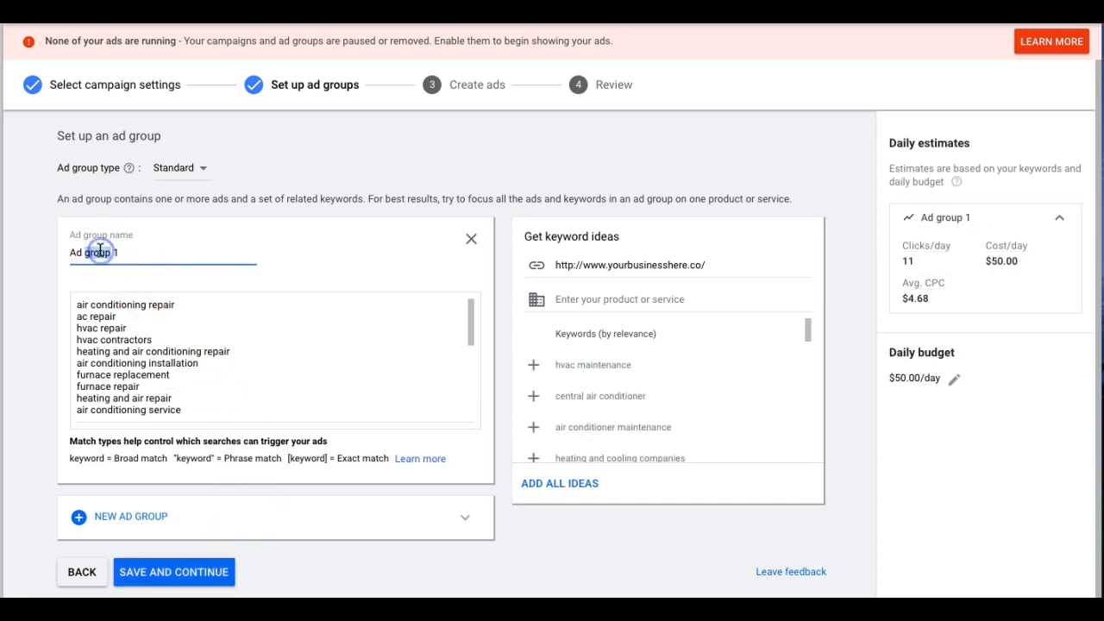
{"action": "triple_click", "coordinate": [108, 329]}
{"action": "key", "text": "ctrl+c"}
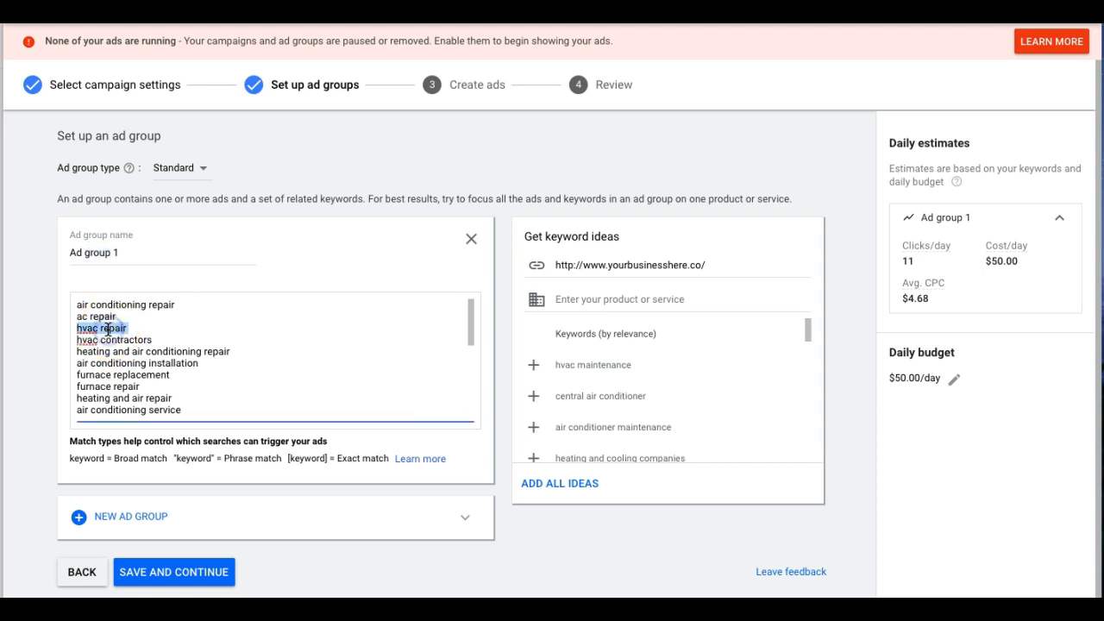
Step: Delete all suggested keywords from the ad group's keyword list except "hvac repair"
{"action": "left_click", "coordinate": [88, 340]}
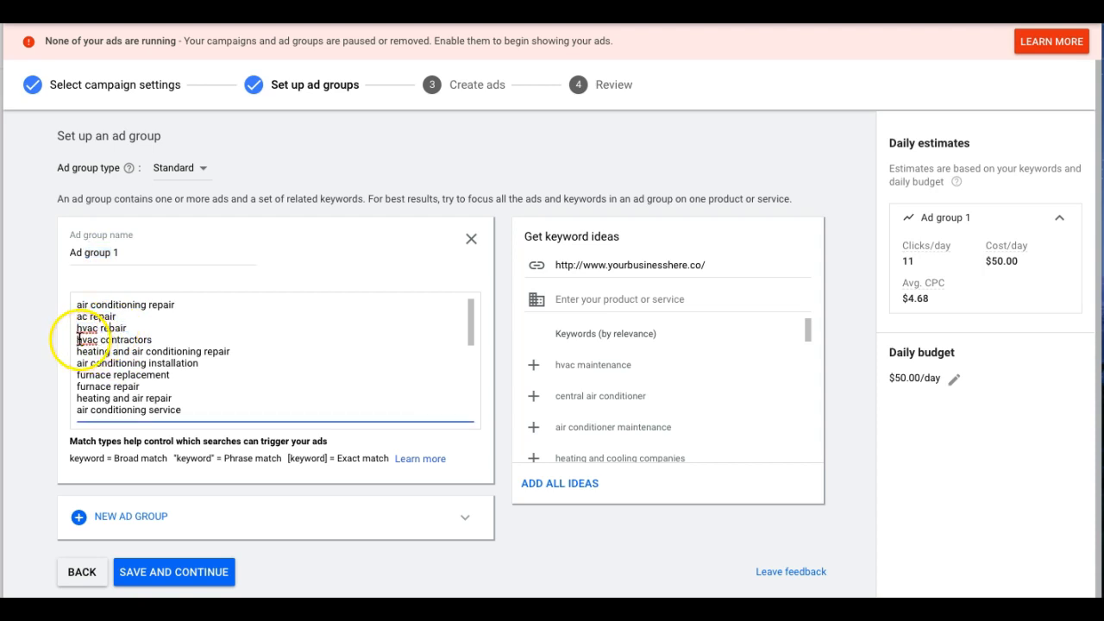
{"action": "left_click_drag", "start_coordinate": [77, 340], "coordinate": [199, 441]}
{"action": "key", "text": "BackSpace"}
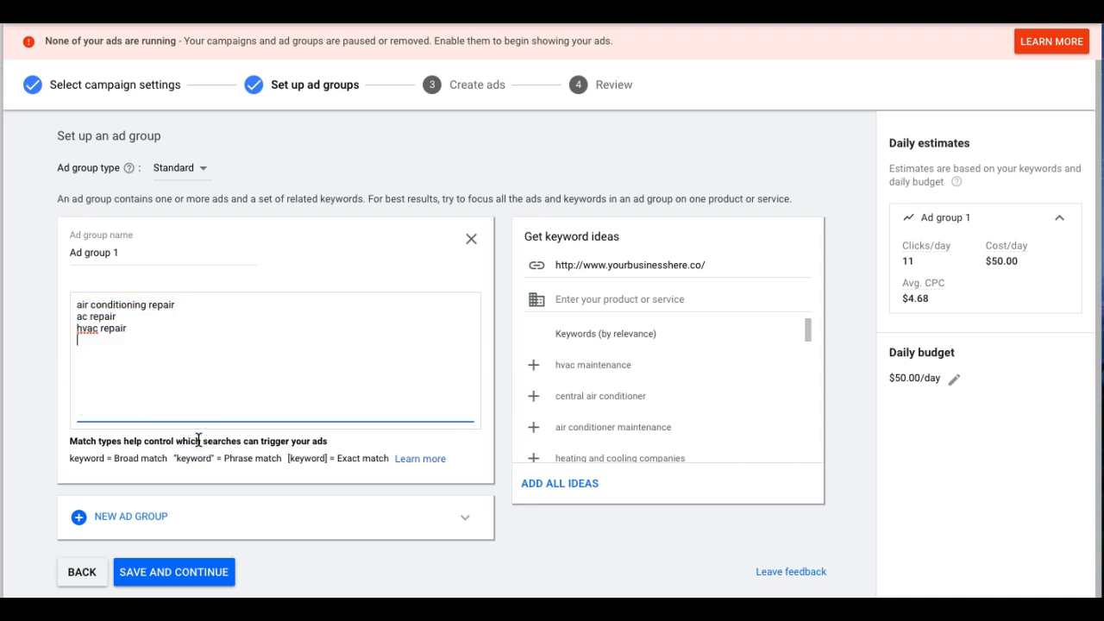
{"action": "left_click_drag", "start_coordinate": [125, 325], "coordinate": [69, 305]}
{"action": "key", "text": "BackSpace"}
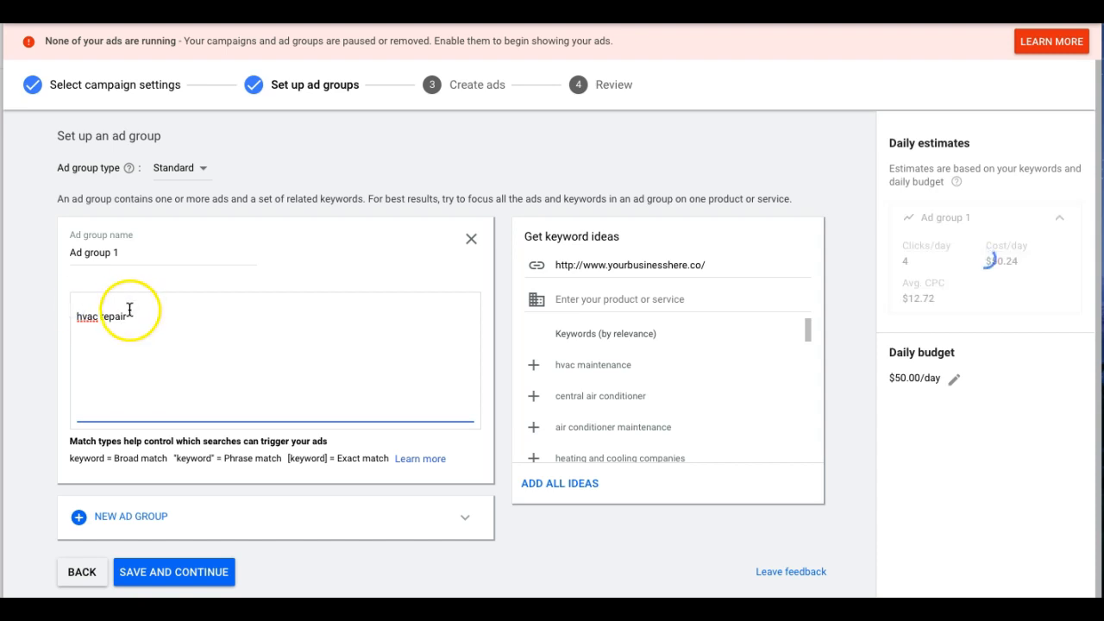
Step: Rename the ad group with the copied keyword, "hvac repair"
{"action": "left_click", "coordinate": [107, 245]}
{"action": "key", "text": "ctrl+a"}
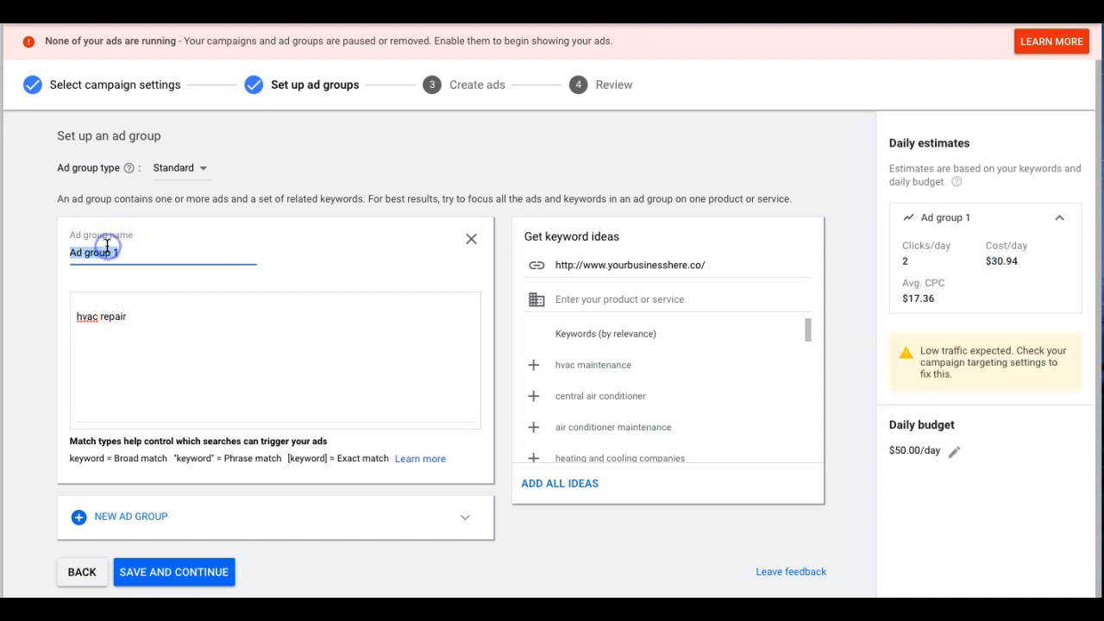
{"action": "key", "text": "ctrl+v"}
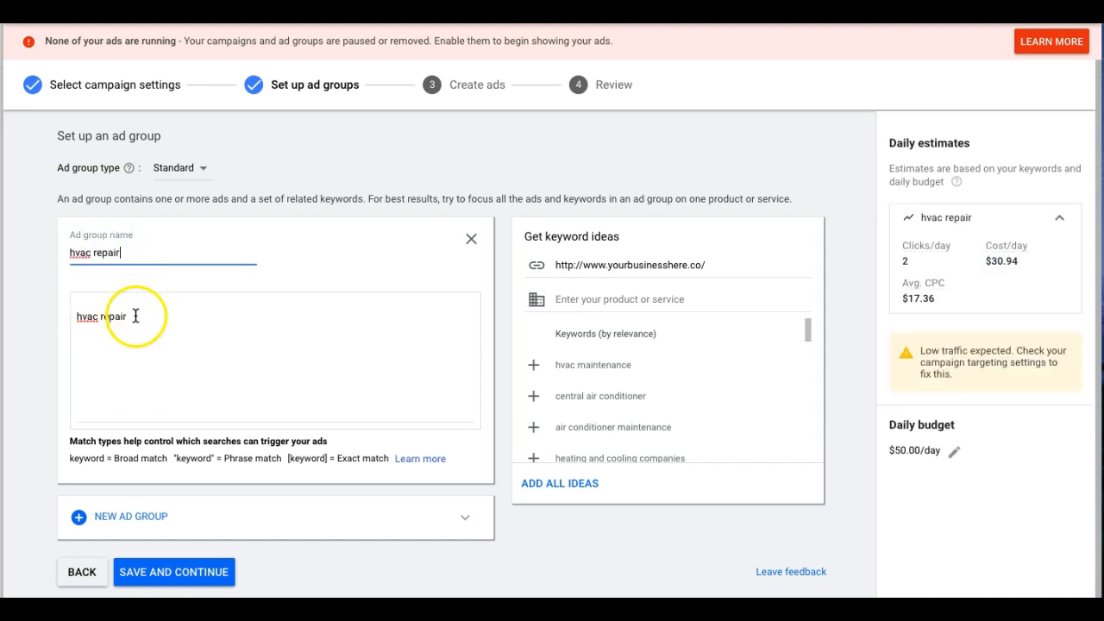
Step: Remove the blank line above the keyword and add a duplicate on the second line as the exact match [hvac repair]
{"action": "left_click", "coordinate": [75, 316]}
{"action": "key", "text": "BackSpace"}
{"action": "triple_click", "coordinate": [108, 307]}
{"action": "key", "text": "ctrl+c"}
{"action": "left_click", "coordinate": [138, 302]}
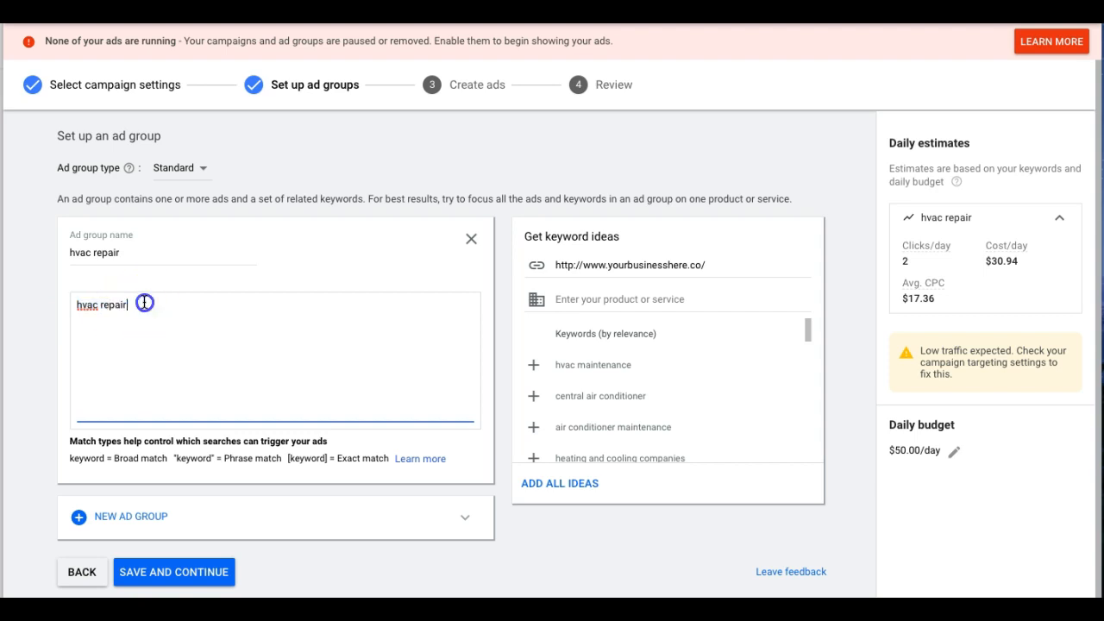
{"action": "key", "text": "Return"}
{"action": "key", "text": "ctrl+v"}
{"action": "left_click", "coordinate": [142, 315]}
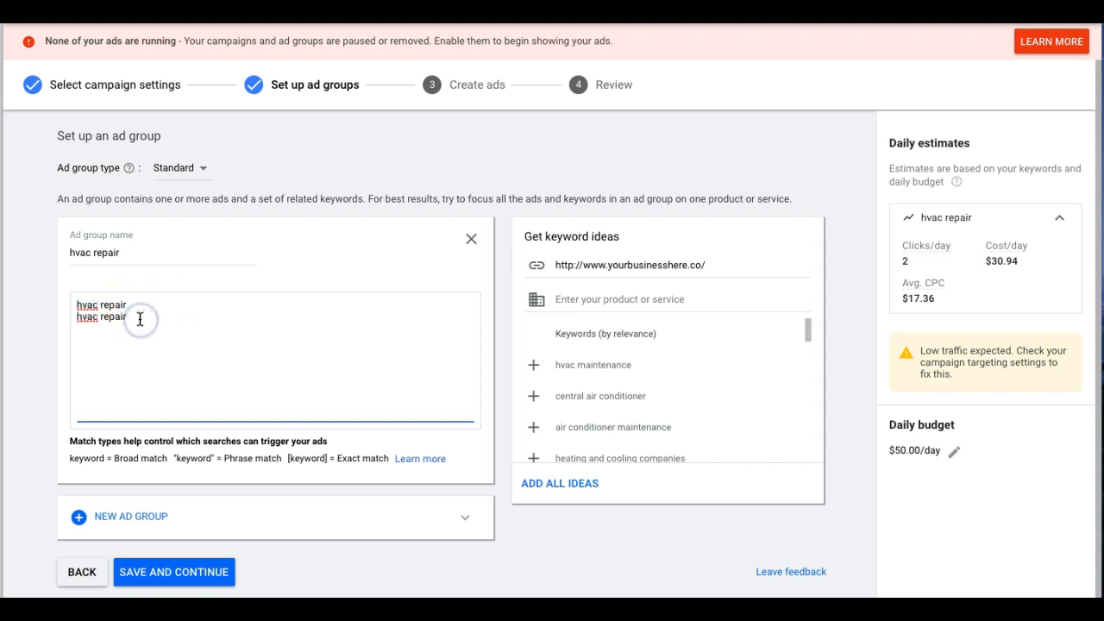
{"action": "type", "text": "]"}
{"action": "left_click", "coordinate": [78, 316]}
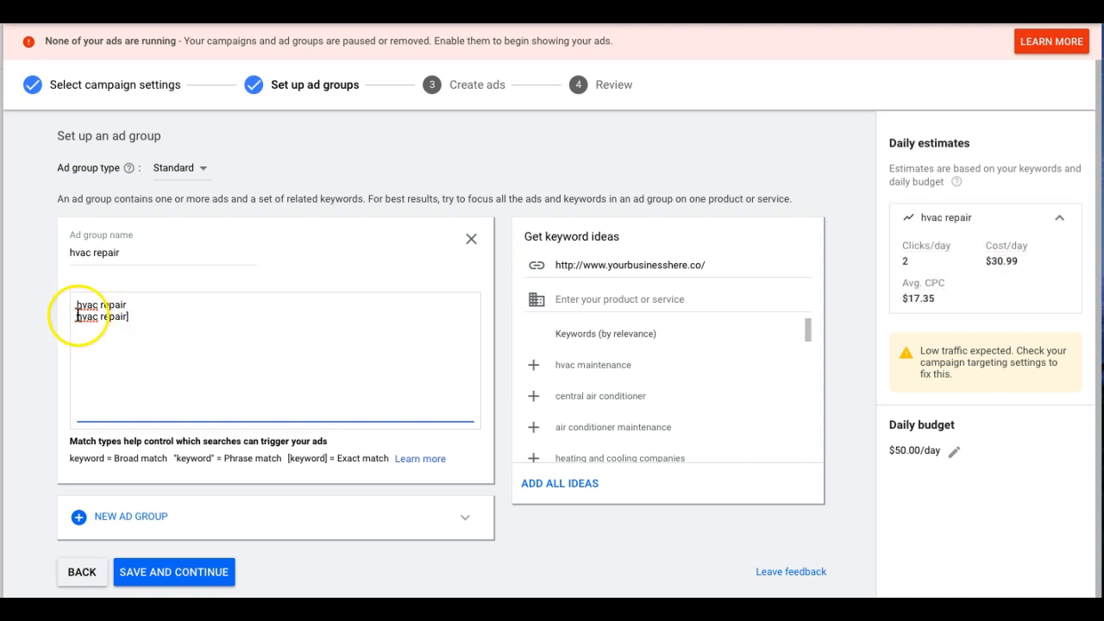
{"action": "type", "text": "["}
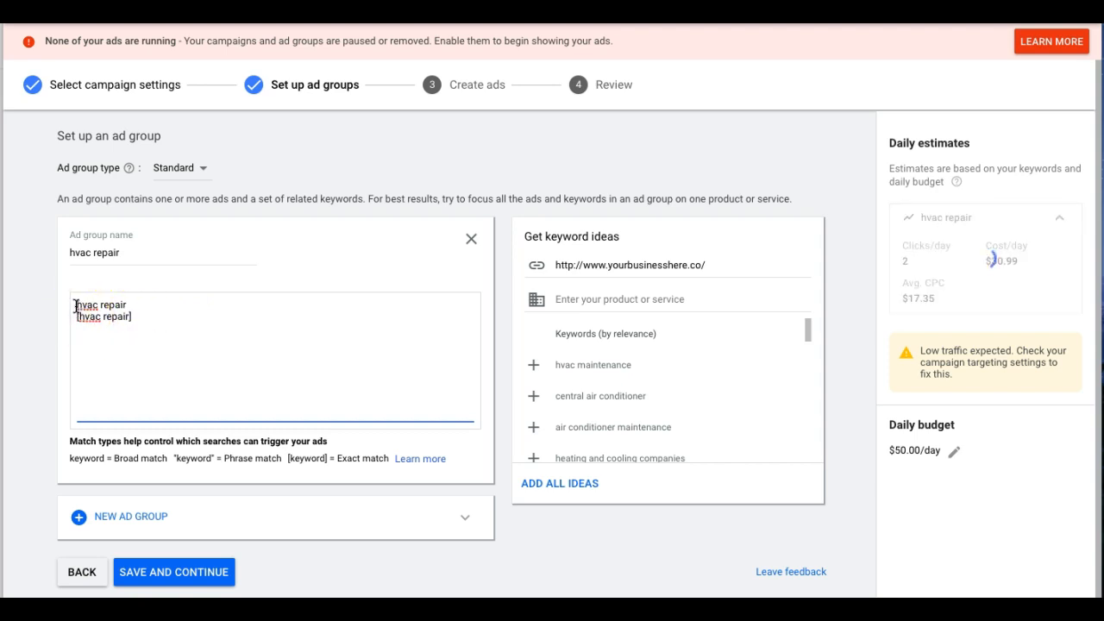
Step: Turn the keyword on the first line into a phrase match by enclosing it in quotation marks, "hvac repair"
{"action": "left_click", "coordinate": [76, 305]}
{"action": "type", "text": "["}
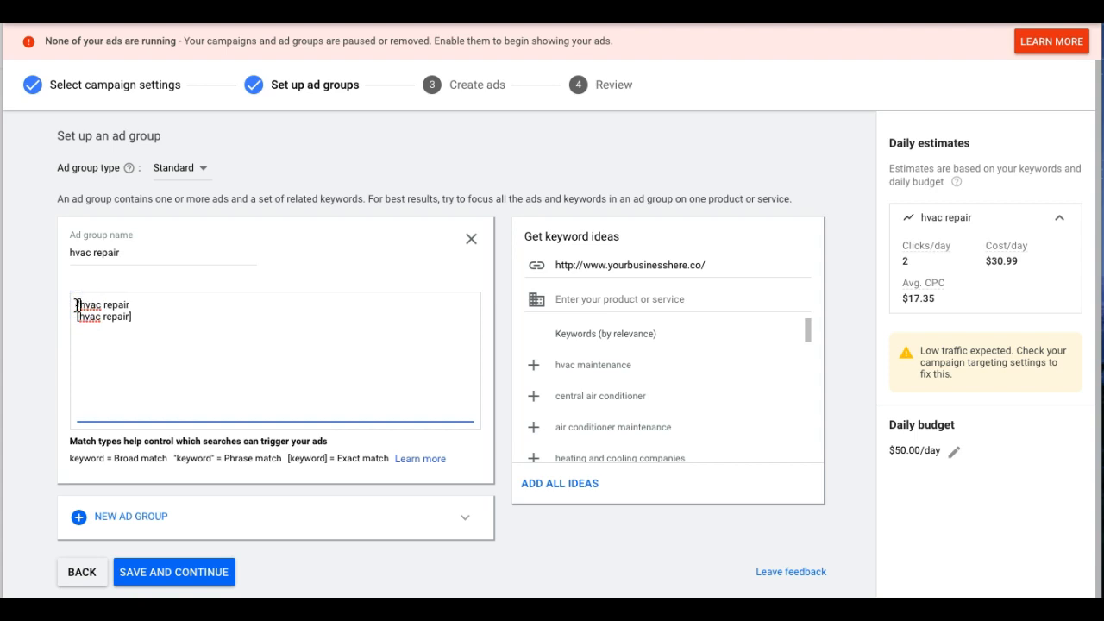
{"action": "left_click", "coordinate": [143, 306]}
{"action": "left_click", "coordinate": [104, 356]}
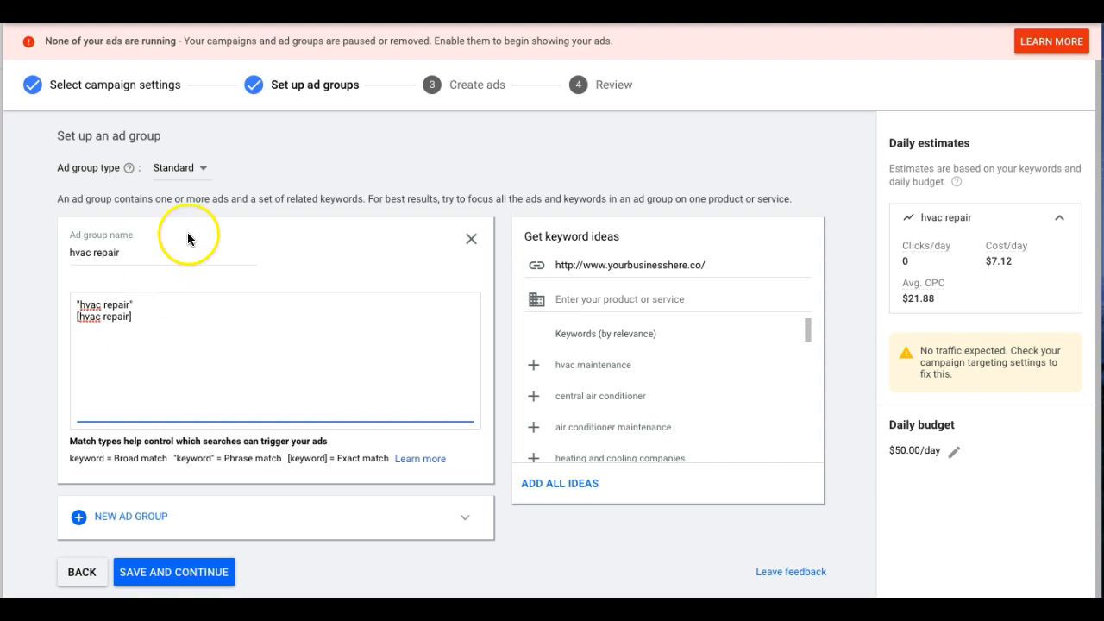
Step: Save the ad group with its phrase and exact match keywords and continue to the new text ad form
{"action": "scroll", "coordinate": [252, 476], "scroll_direction": "down", "scroll_amount": 1}
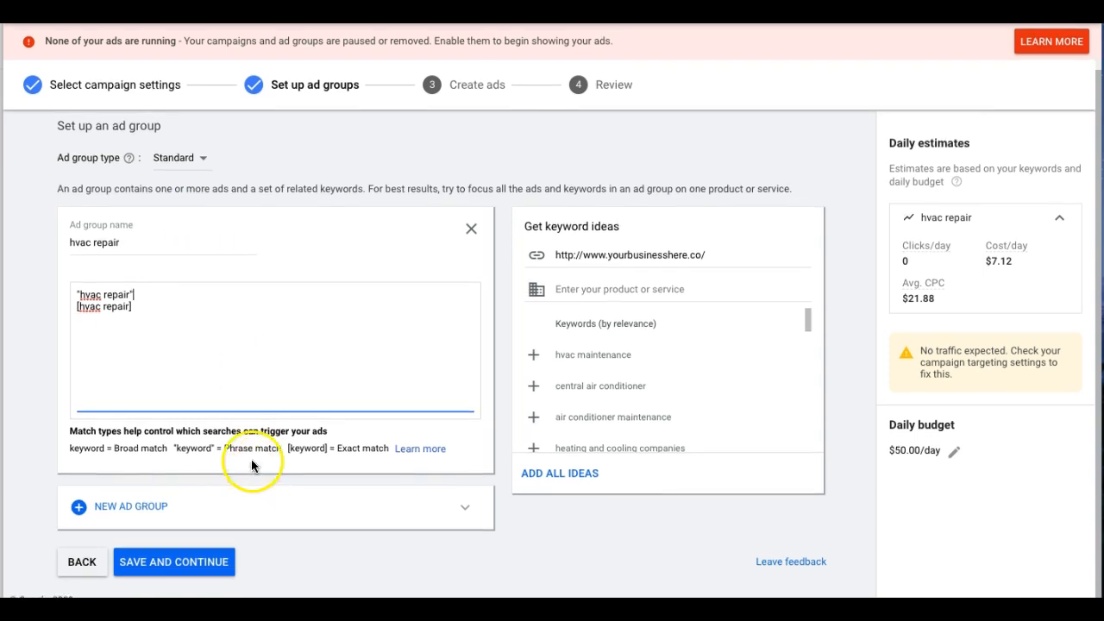
{"action": "left_click", "coordinate": [140, 295]}
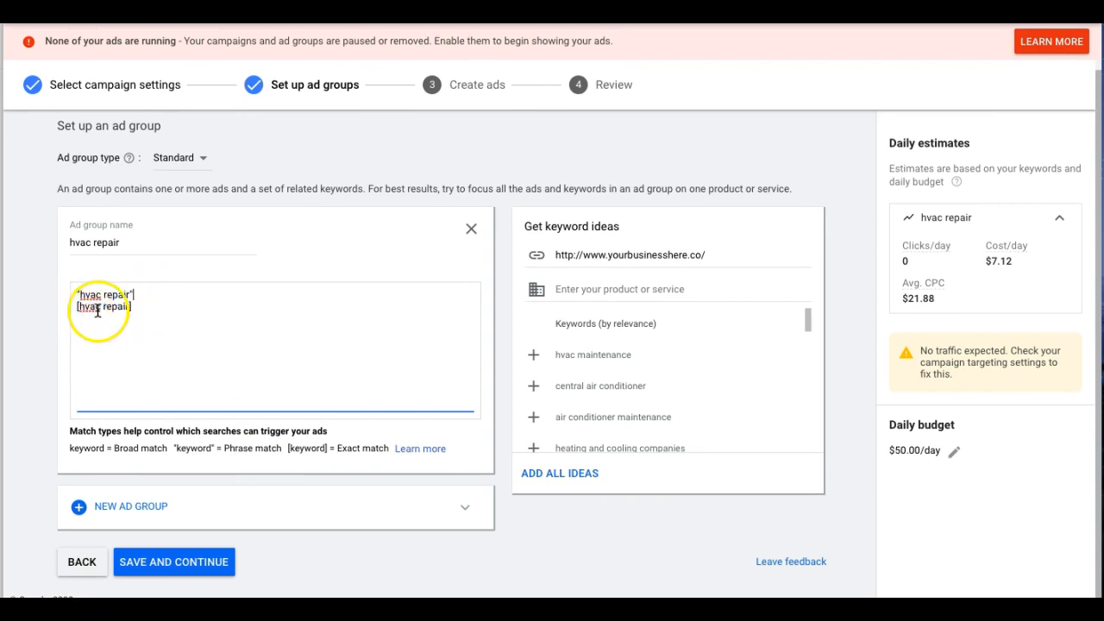
{"action": "left_click", "coordinate": [182, 563]}
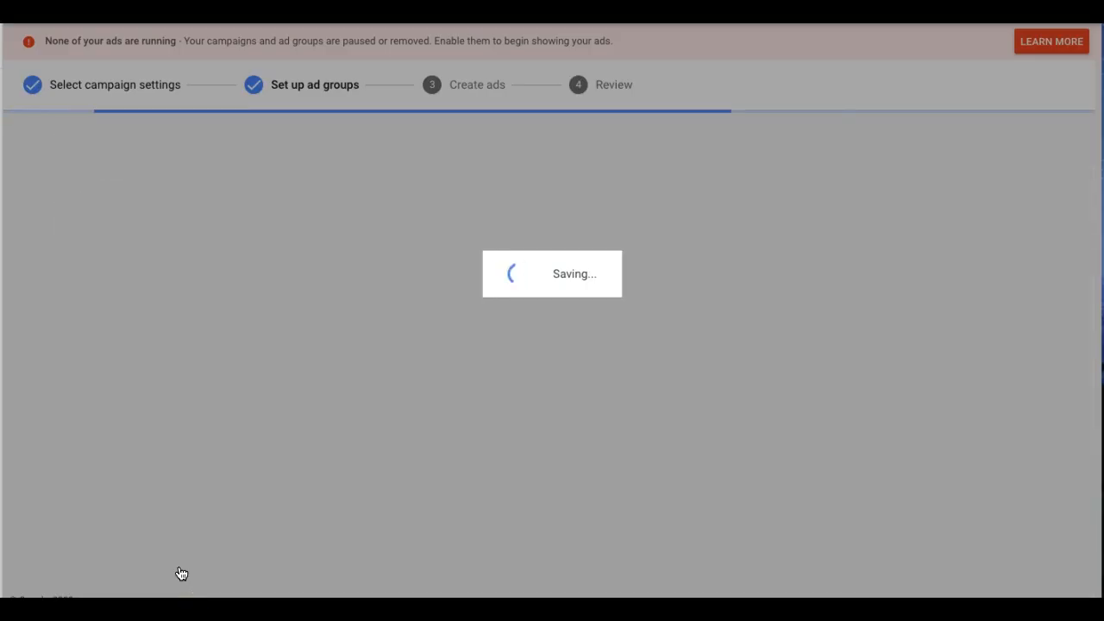
{"action": "scroll", "coordinate": [293, 411], "scroll_direction": "down", "scroll_amount": 2}
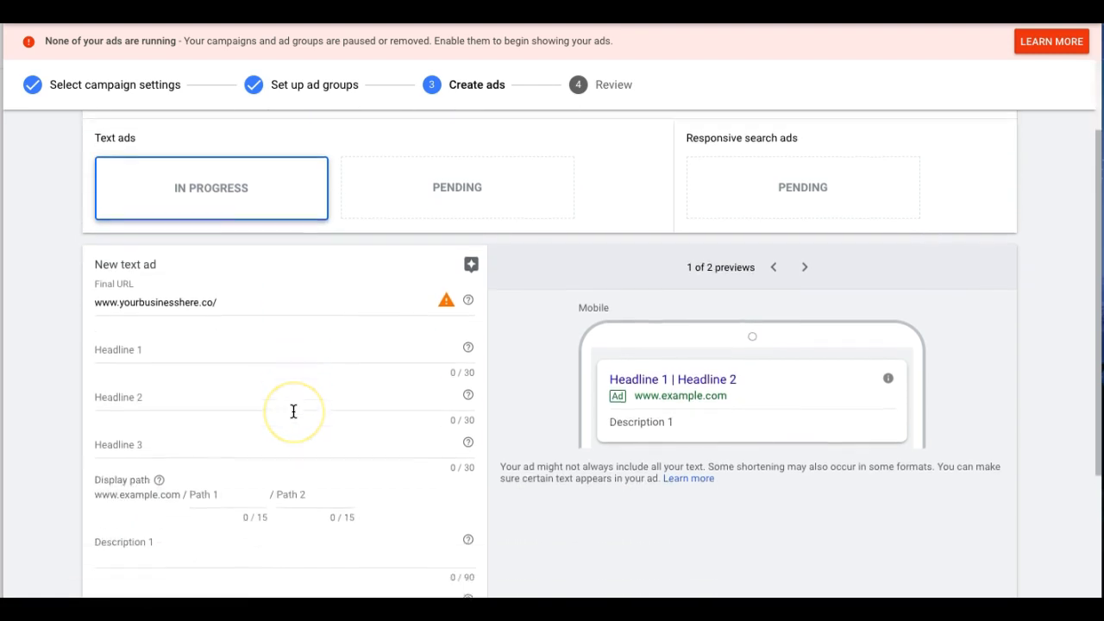
{"action": "scroll", "coordinate": [293, 411], "scroll_direction": "down", "scroll_amount": 2}
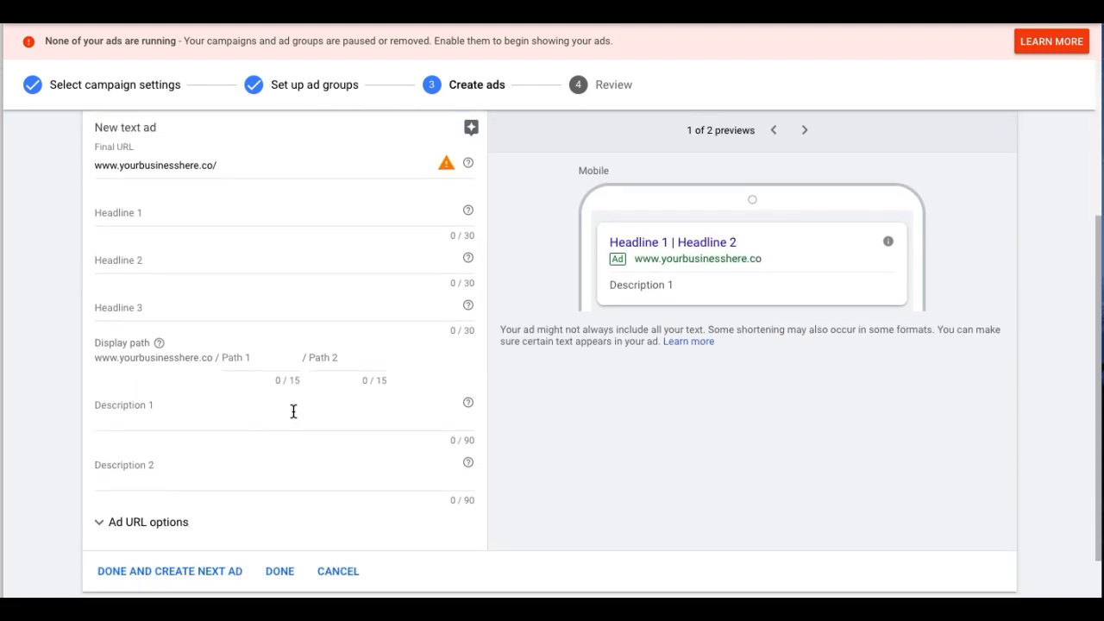
Step: Enter "HVAC Repair Service" as Headline 1 of the new text ad
{"action": "scroll", "coordinate": [293, 412], "scroll_direction": "up", "scroll_amount": 1}
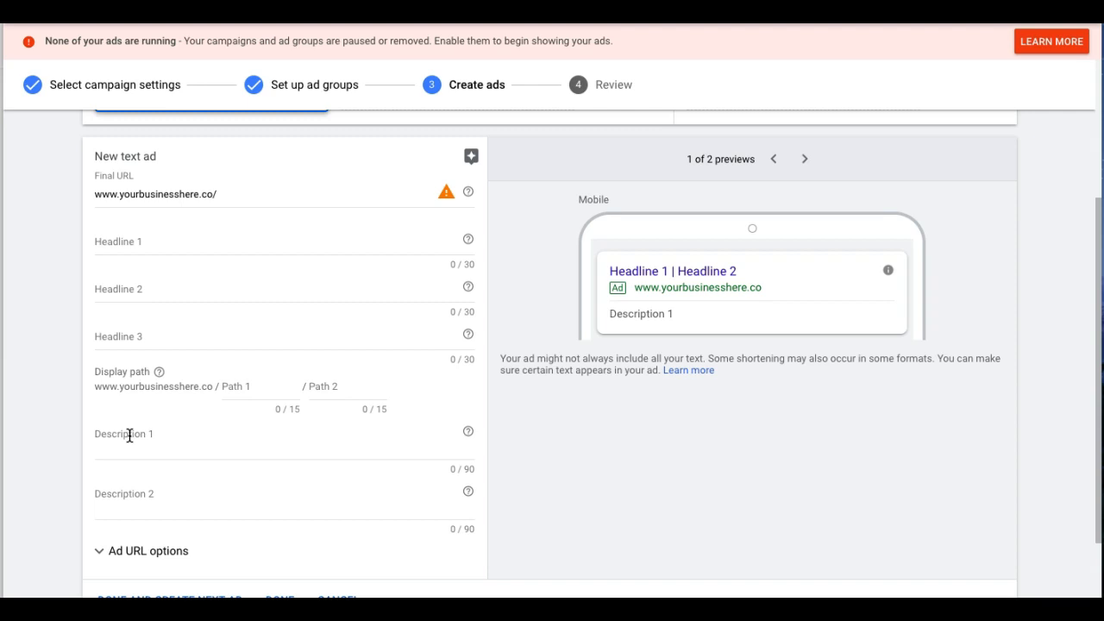
{"action": "left_click", "coordinate": [126, 244]}
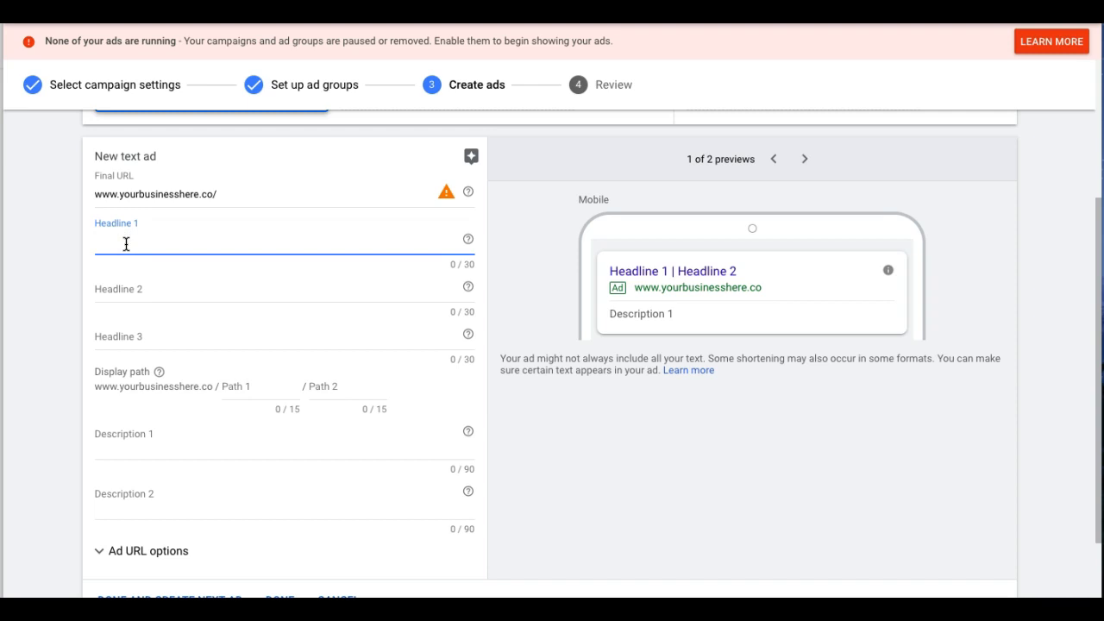
{"action": "type", "text": "VA"}
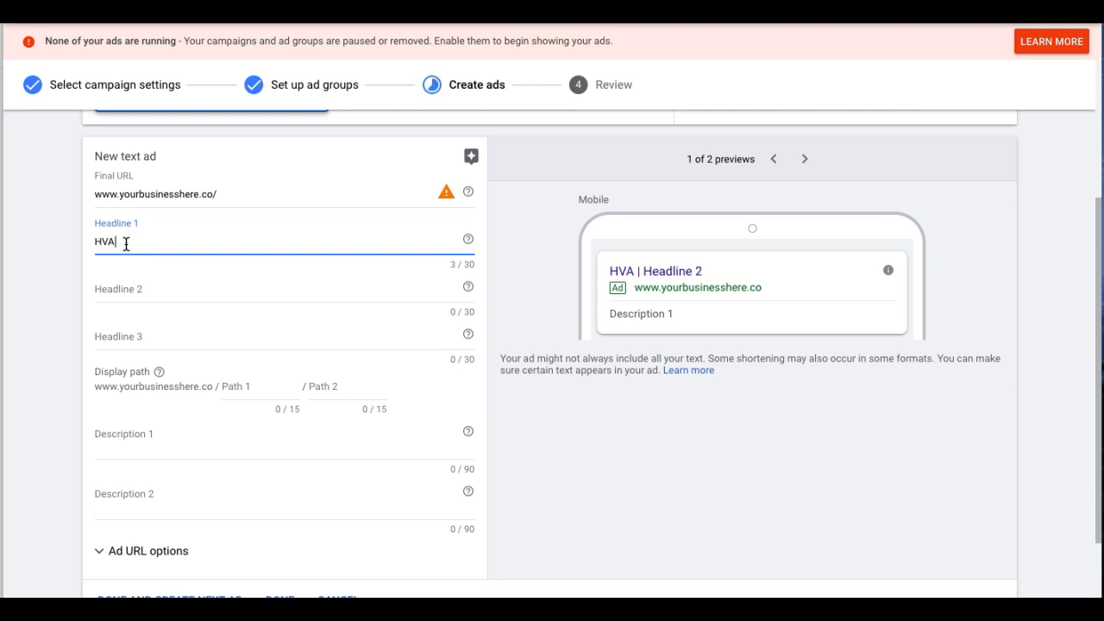
{"action": "type", "text": "C Repair"}
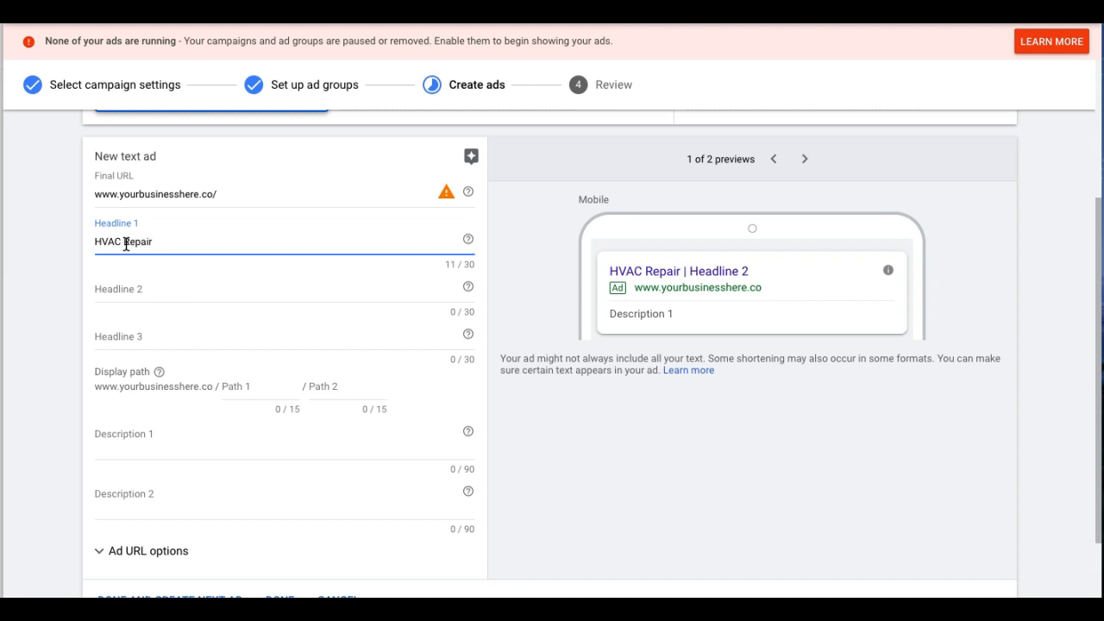
{"action": "type", "text": " Service"}
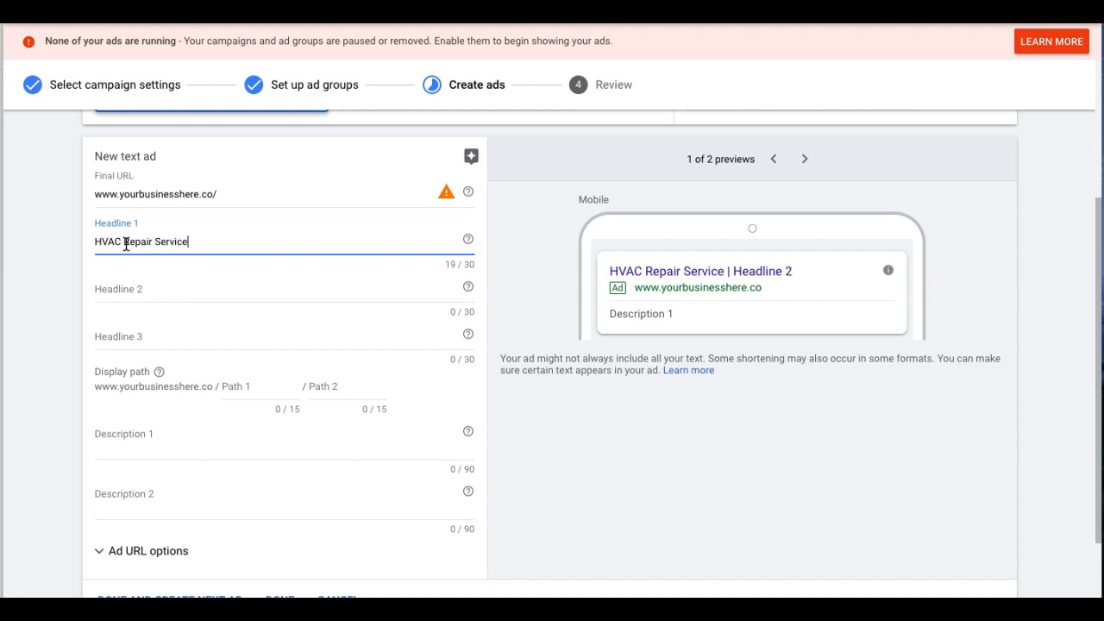
Step: Enter "Call for a Free Phone Estimate" as Headline 2 of the text ad
{"action": "left_click", "coordinate": [138, 288]}
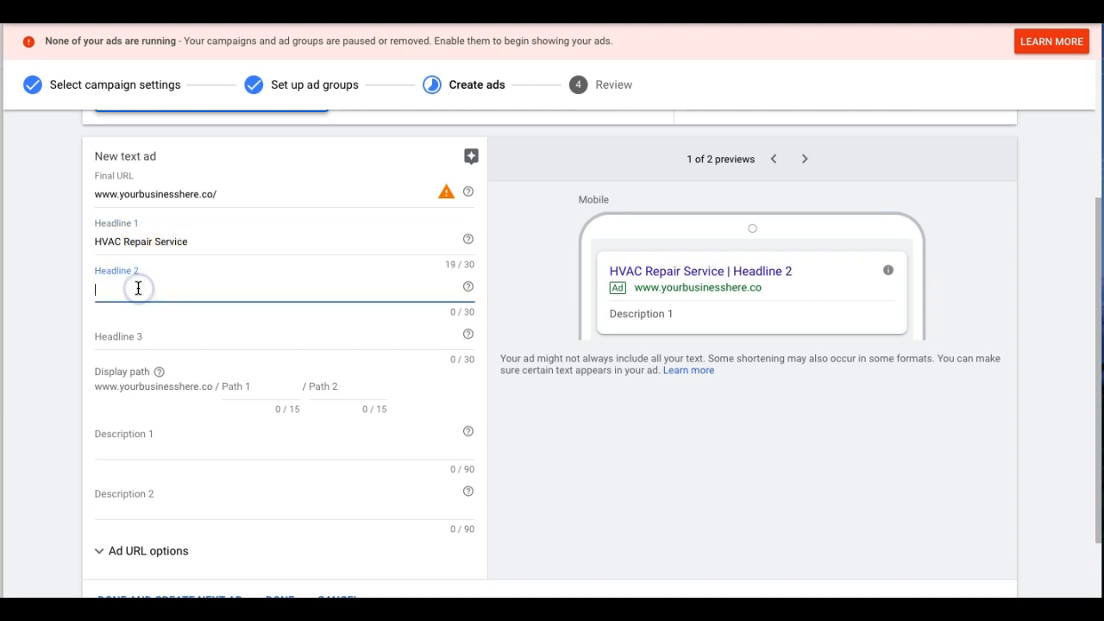
{"action": "type", "text": "Call for"}
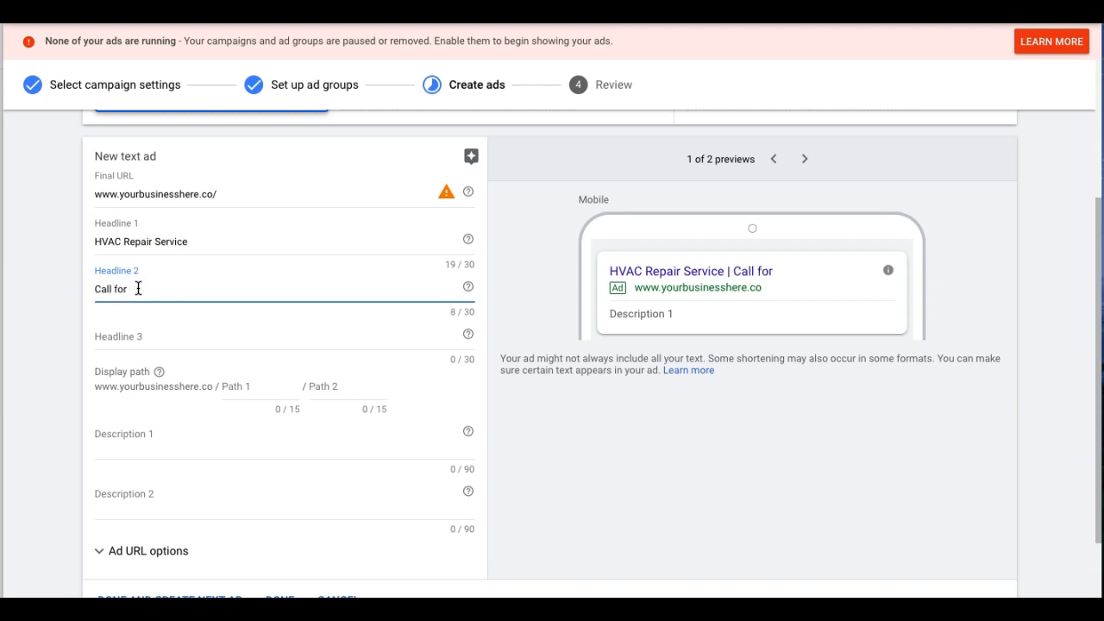
{"action": "type", "text": " a Free Phone"}
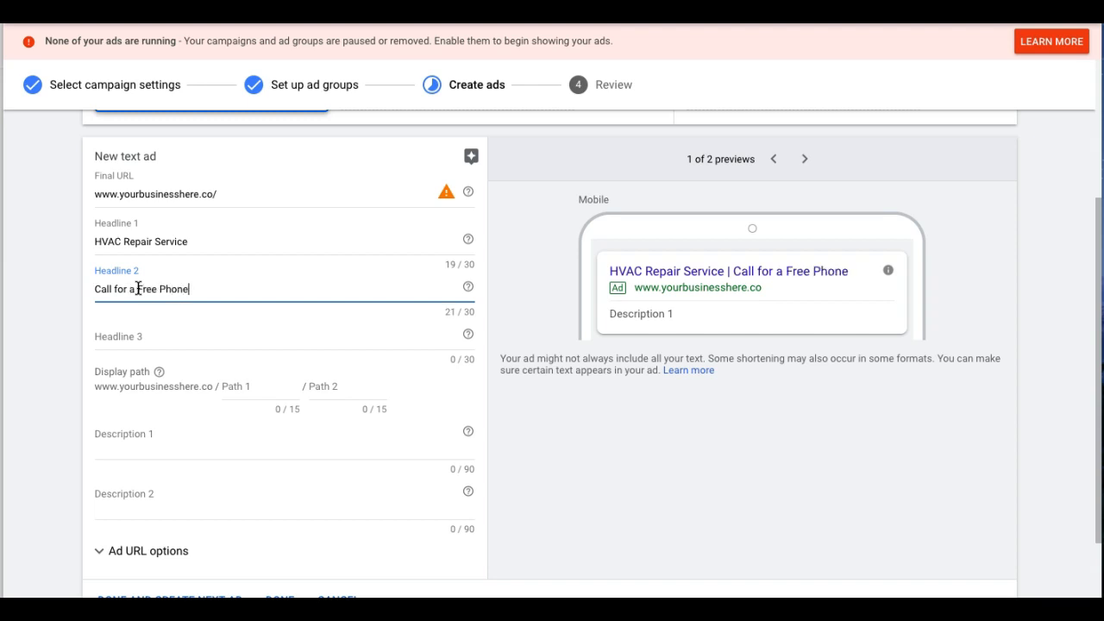
{"action": "type", "text": " Estimate"}
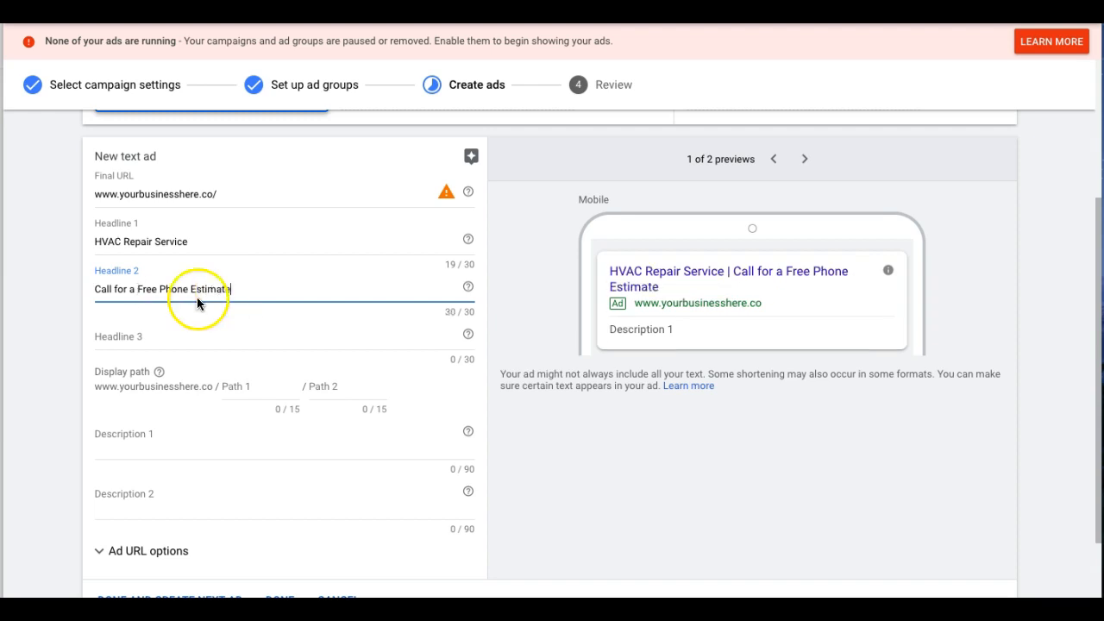
Step: Enter "We Serve Philadelphia + More" as Headline 3 of the text ad
{"action": "left_click", "coordinate": [160, 331]}
{"action": "type", "text": "We Se"}
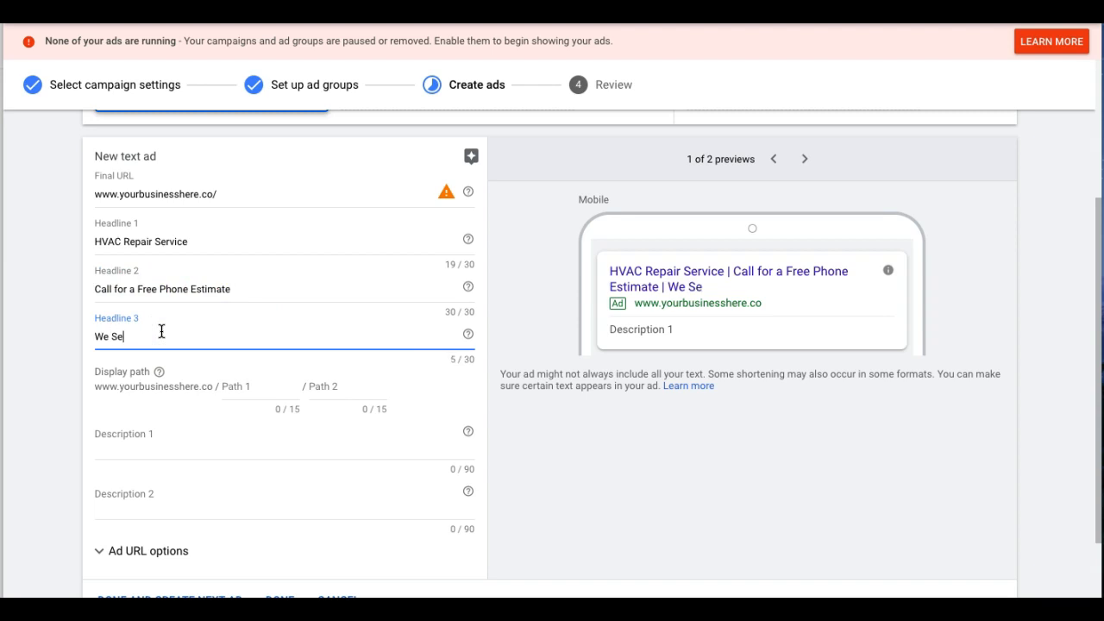
{"action": "type", "text": "rve Philladelphia & Su"}
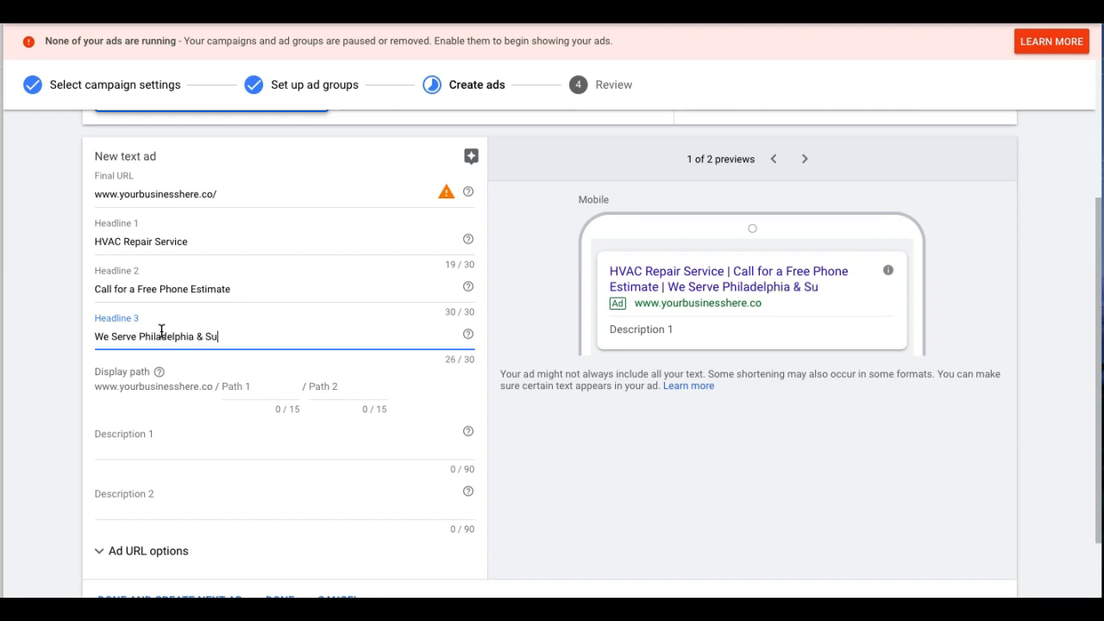
{"action": "key", "text": "BackSpace"}
{"action": "key", "text": "BackSpace"}
{"action": "key", "text": "BackSpace"}
{"action": "key", "text": "BackSpace"}
{"action": "type", "text": "More"}
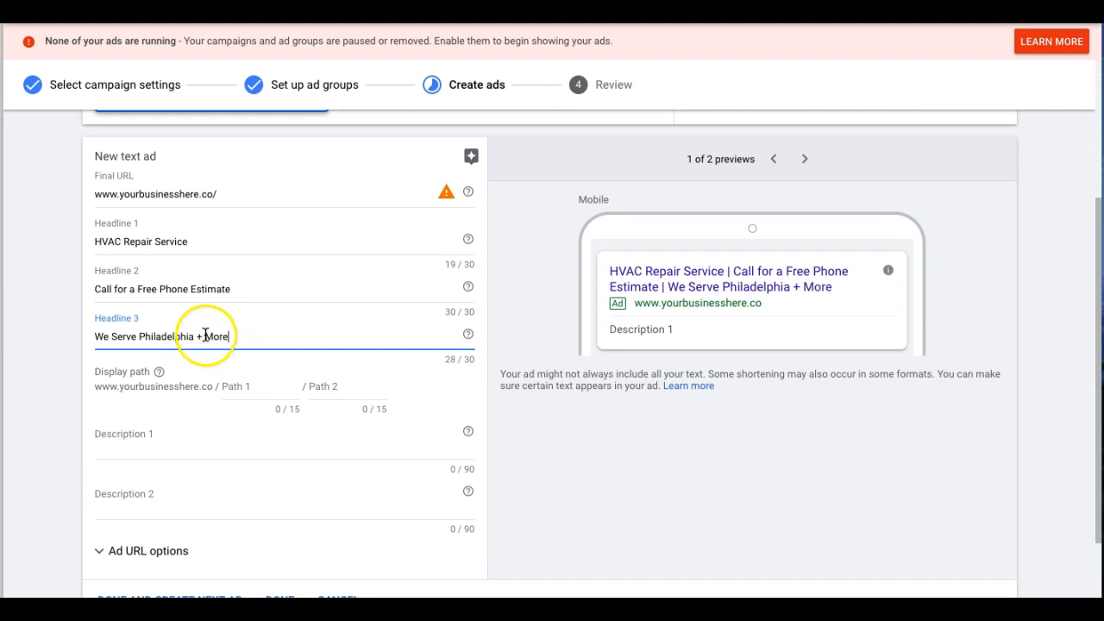
{"action": "scroll", "coordinate": [220, 267], "scroll_direction": "up", "scroll_amount": 1}
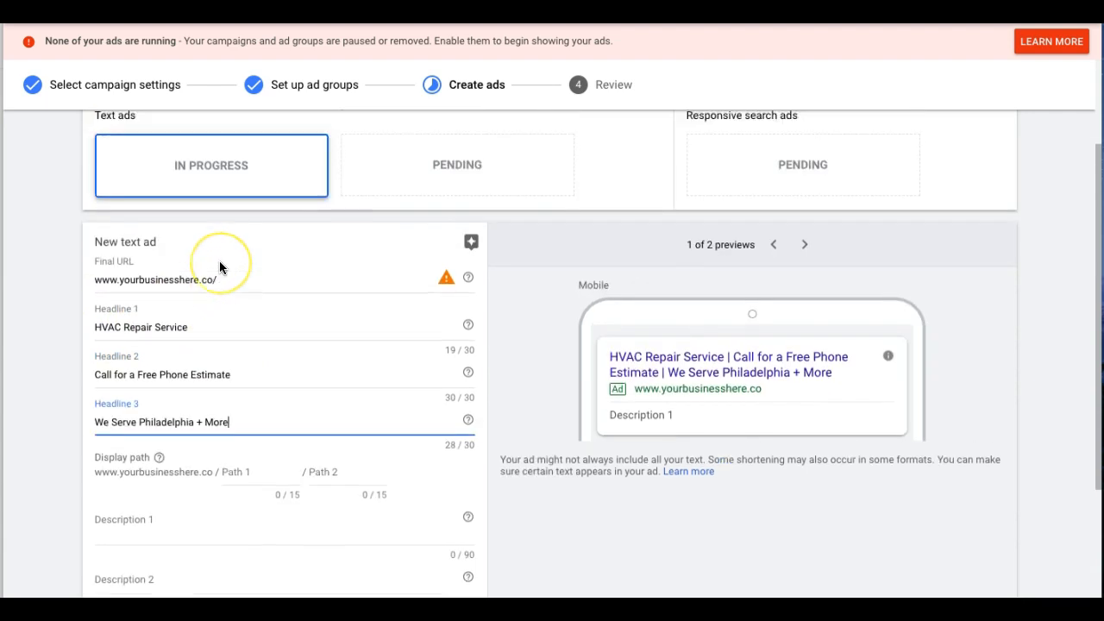
{"action": "scroll", "coordinate": [220, 267], "scroll_direction": "up", "scroll_amount": 1}
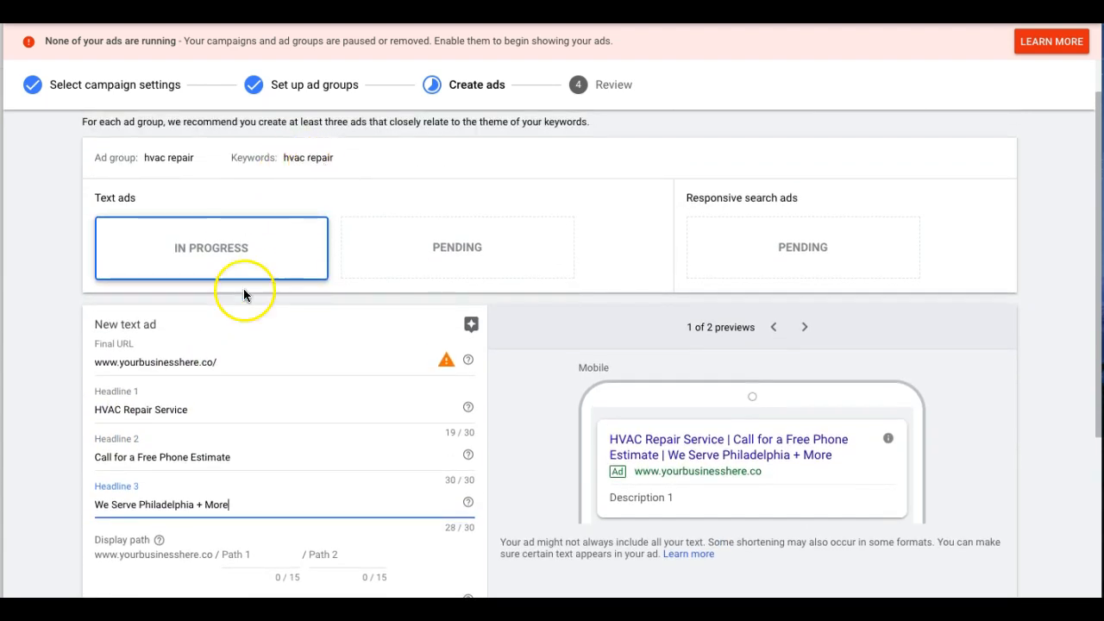
{"action": "scroll", "coordinate": [243, 293], "scroll_direction": "down", "scroll_amount": 2}
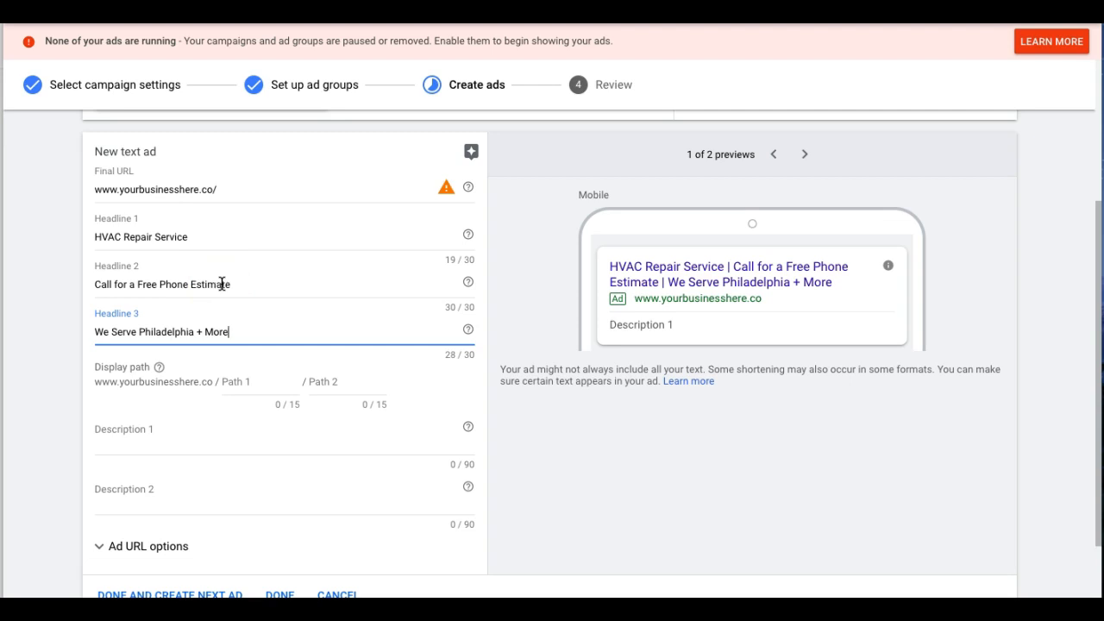
Step: Set the text ad's display path to "HVAC" as Path 1 and "Repair" as Path 2
{"action": "scroll", "coordinate": [109, 334], "scroll_direction": "down", "scroll_amount": 1}
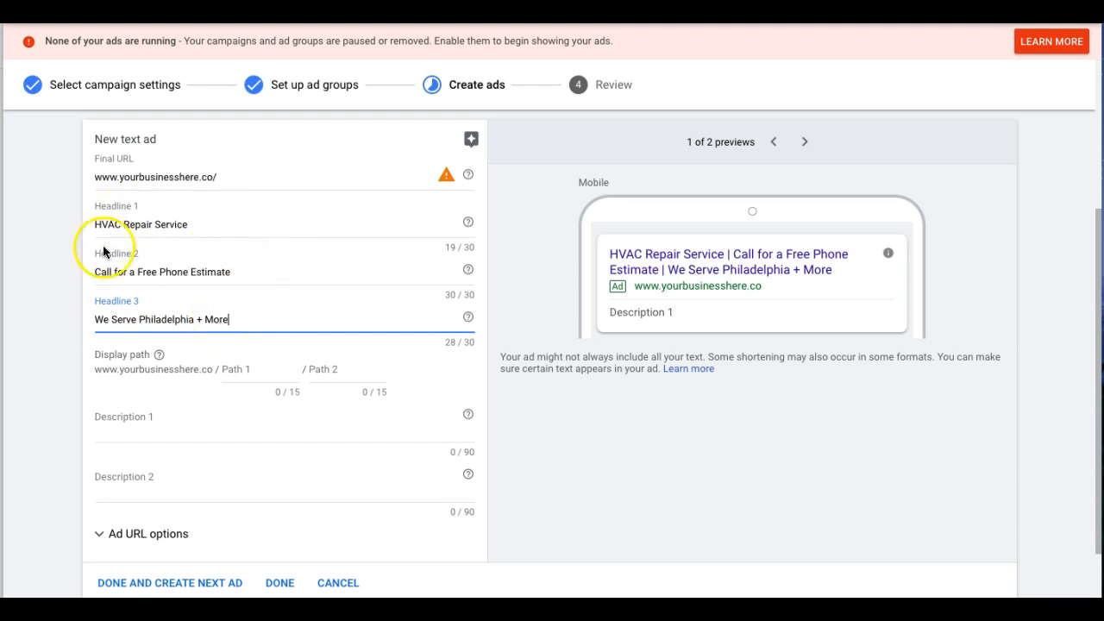
{"action": "scroll", "coordinate": [263, 259], "scroll_direction": "down", "scroll_amount": 1}
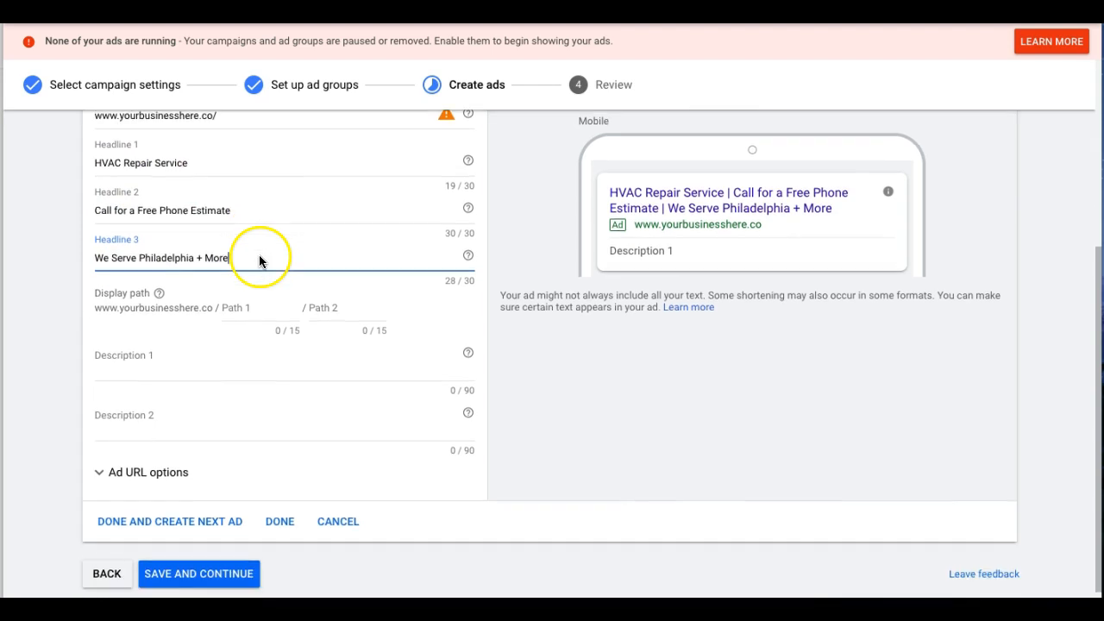
{"action": "left_click", "coordinate": [237, 311]}
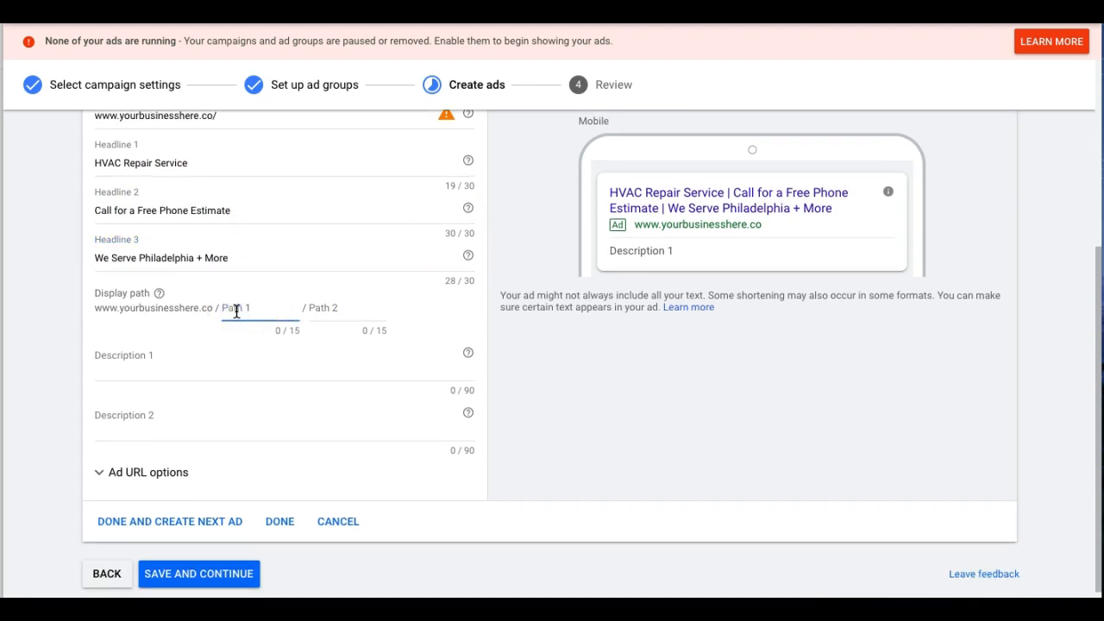
{"action": "type", "text": "HVAC"}
{"action": "left_click", "coordinate": [317, 309]}
{"action": "type", "text": "Repair"}
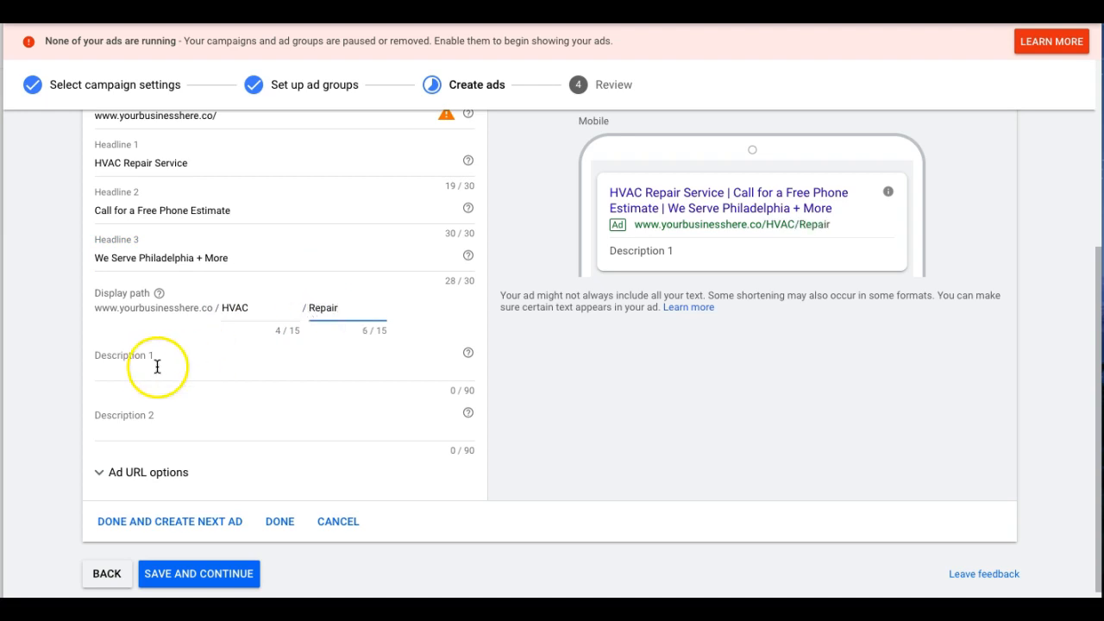
Step: Enter "5 star rated Philadelphia hvac repair company." in Description 1, correcting the spelling of Philadelphia
{"action": "scroll", "coordinate": [151, 366], "scroll_direction": "down", "scroll_amount": 1}
{"action": "left_click", "coordinate": [138, 326]}
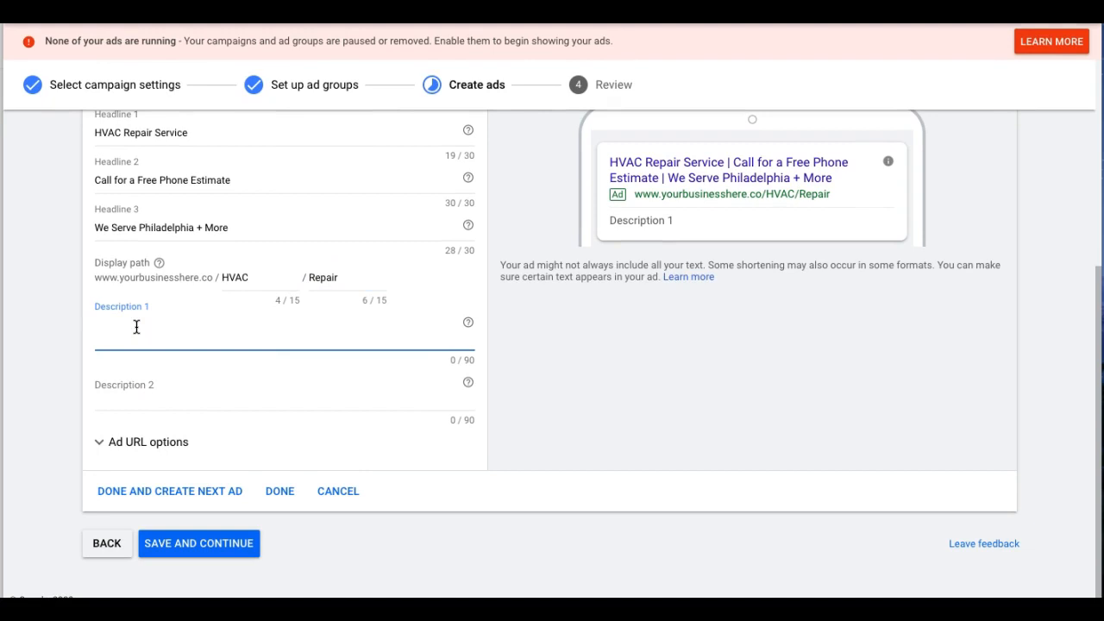
{"action": "left_click", "coordinate": [156, 331]}
{"action": "type", "text": "C"}
{"action": "key", "text": "BackSpace"}
{"action": "type", "text": "5 star rated phildelphia"}
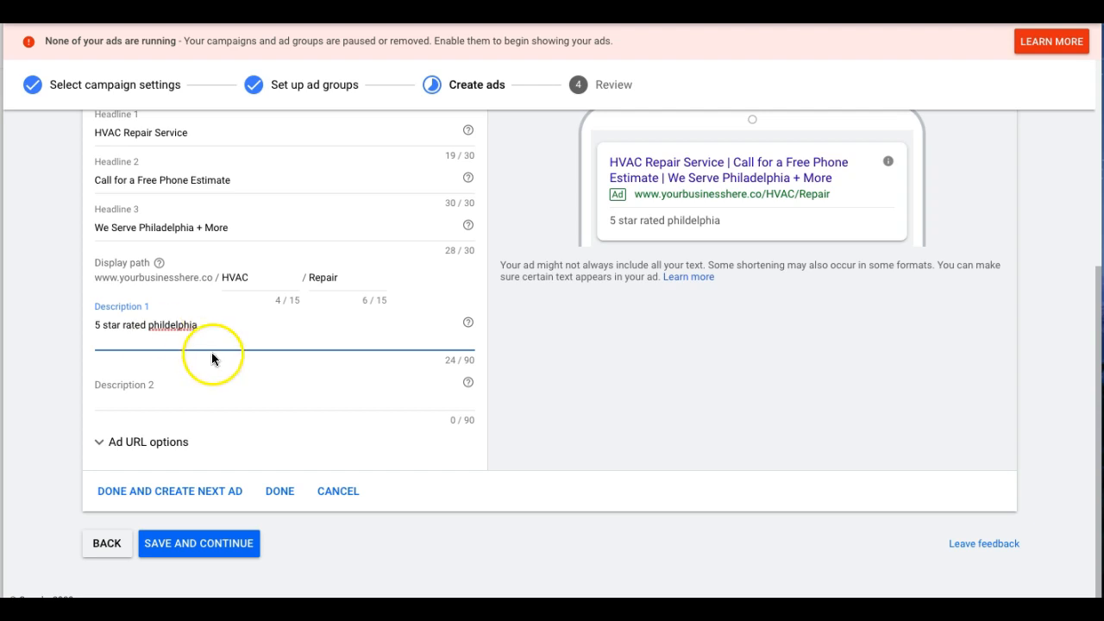
{"action": "right_click", "coordinate": [174, 328]}
{"action": "left_click", "coordinate": [164, 323]}
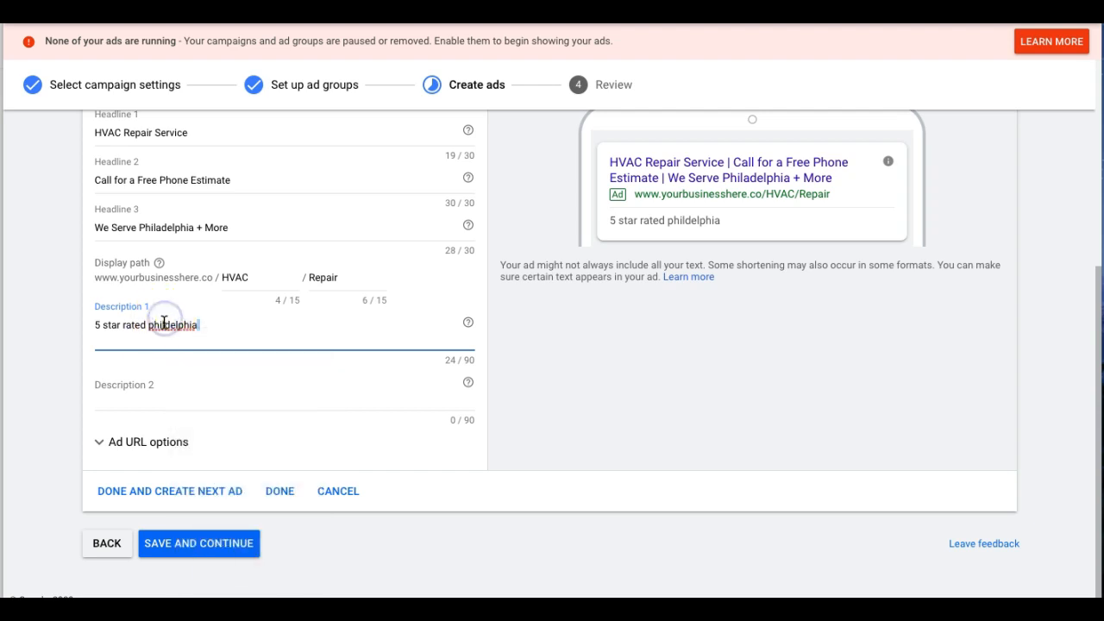
{"action": "right_click", "coordinate": [164, 322]}
{"action": "left_click", "coordinate": [211, 330]}
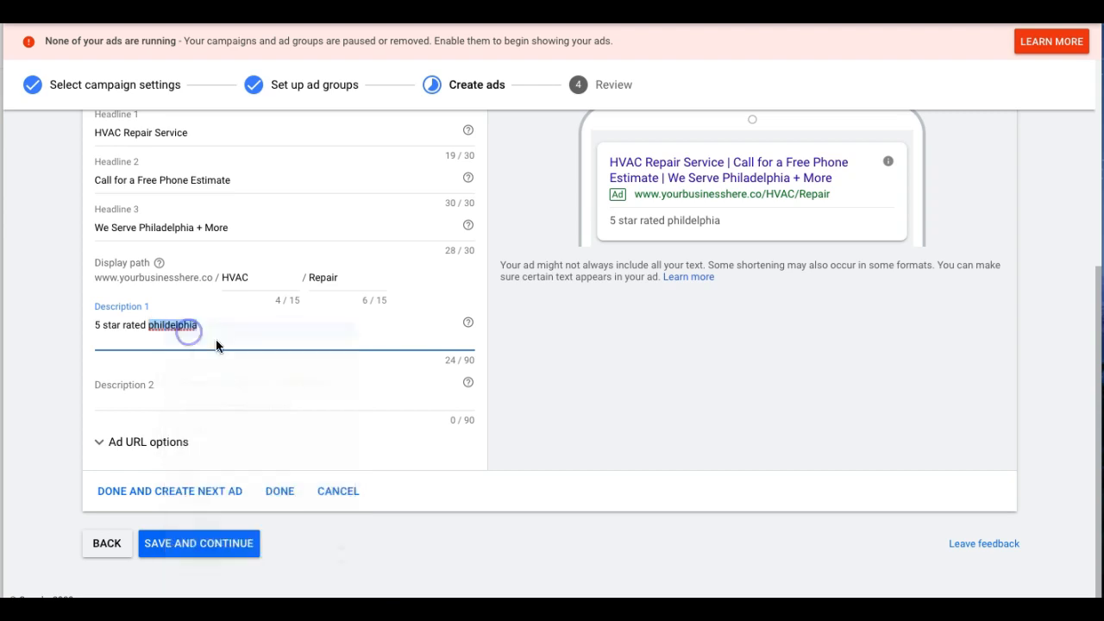
{"action": "type", "text": "hvac"}
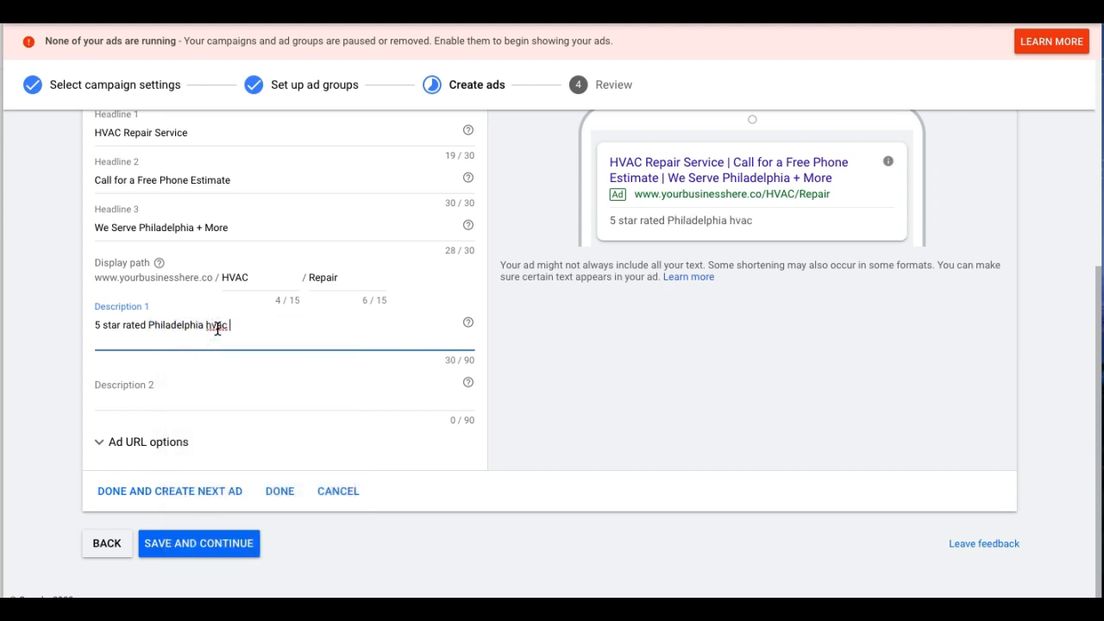
{"action": "type", "text": " repair company."}
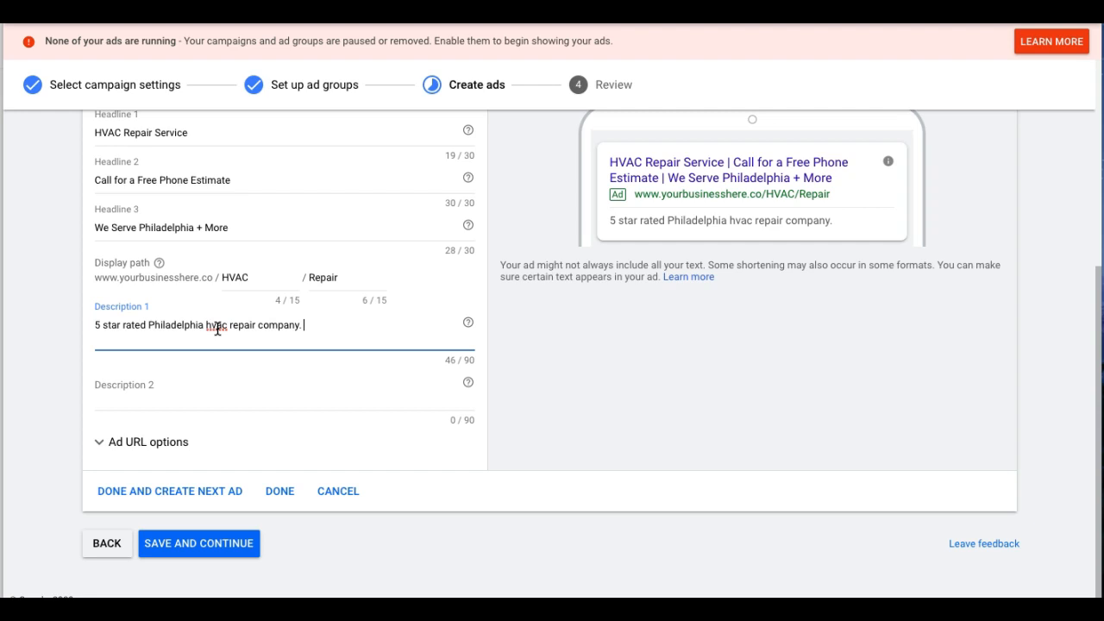
Step: Switch to the Bing homepage and search for "hvac service" using the suggested query
{"action": "scroll", "coordinate": [232, 337], "scroll_direction": "up", "scroll_amount": 1}
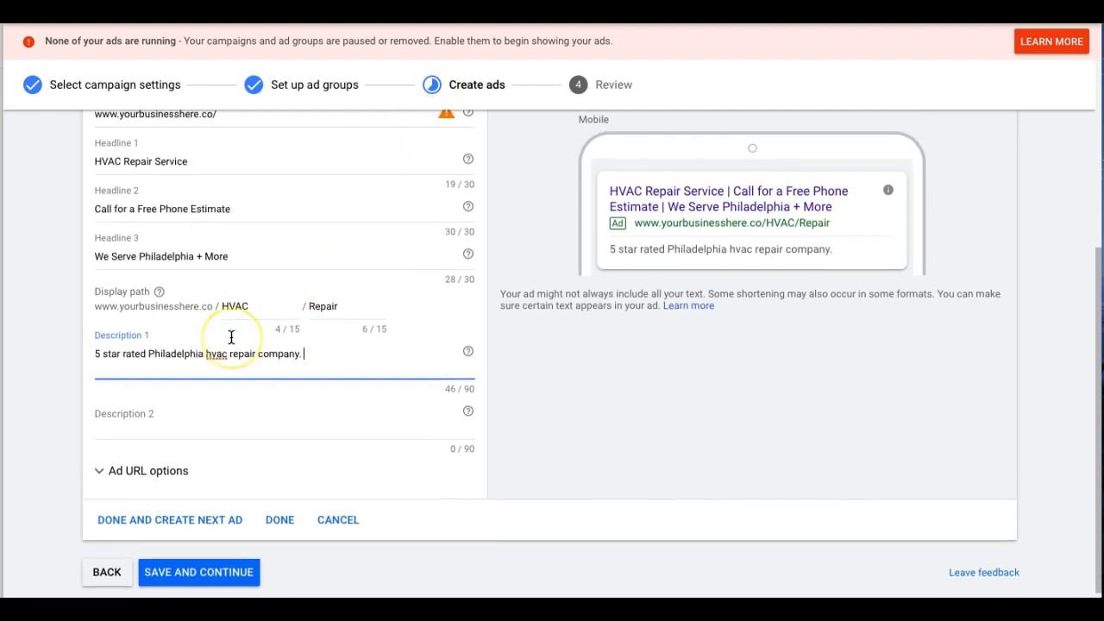
{"action": "scroll", "coordinate": [231, 336], "scroll_direction": "up", "scroll_amount": 1}
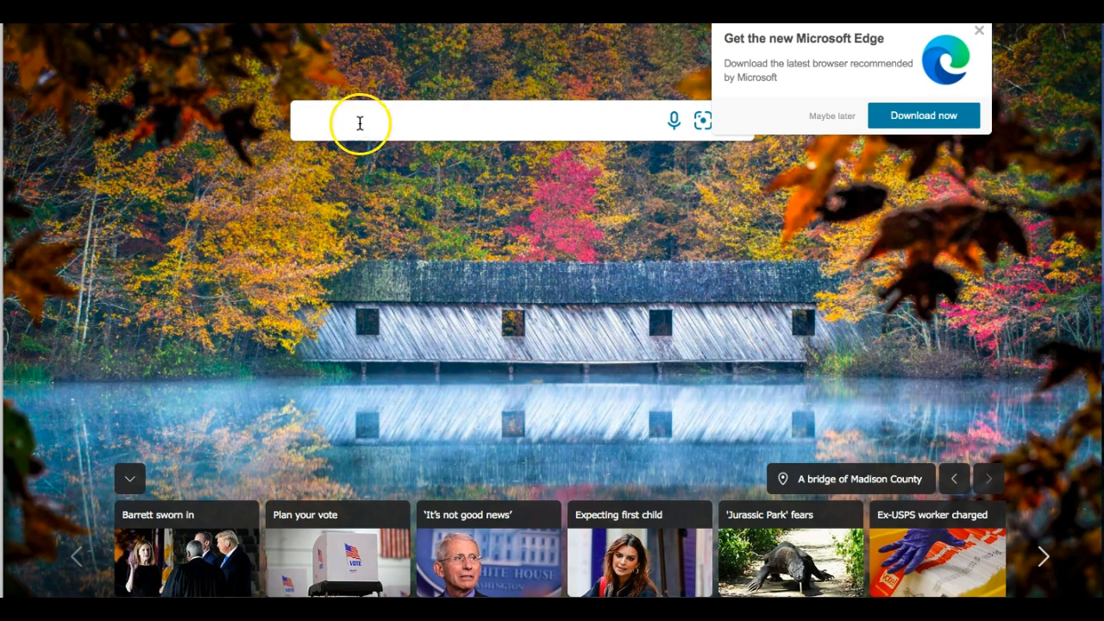
{"action": "left_click", "coordinate": [359, 122]}
{"action": "type", "text": "hvac"}
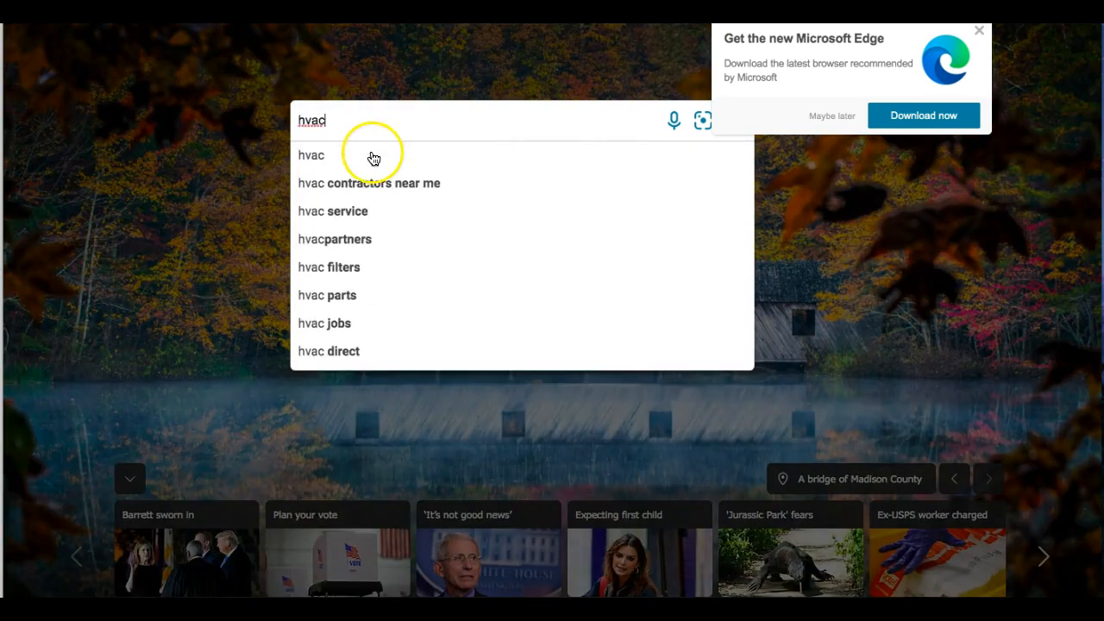
{"action": "left_click", "coordinate": [363, 212]}
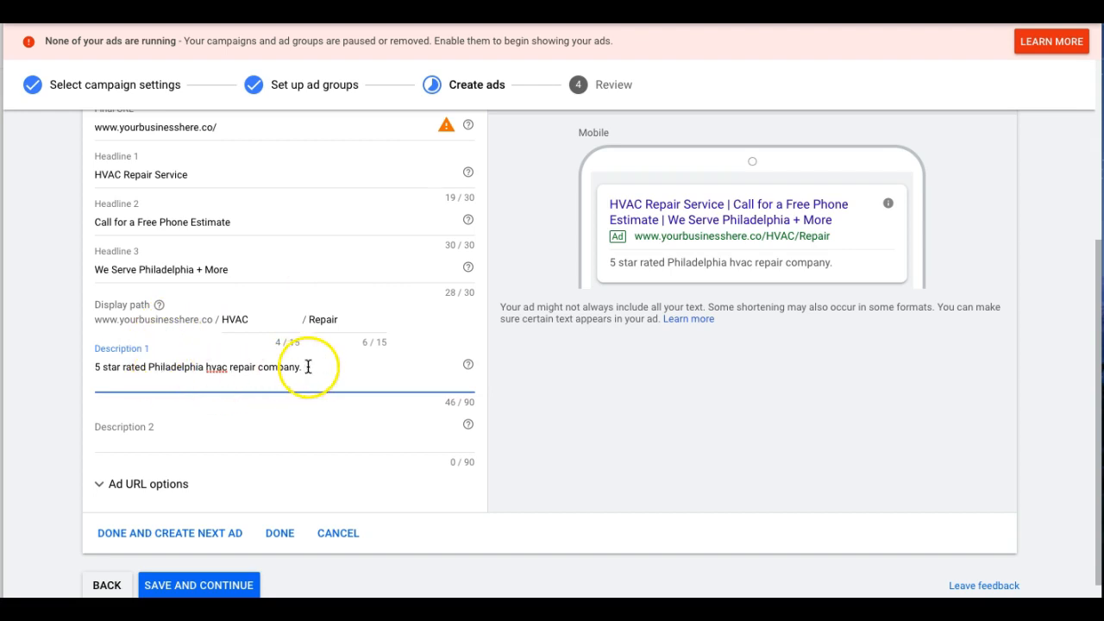
Step: Return to the Google Ads text ad and append "Our Techs Are Expertly Trained. Call Now." to Description 1
{"action": "type", "text": "Our Techs Are"}
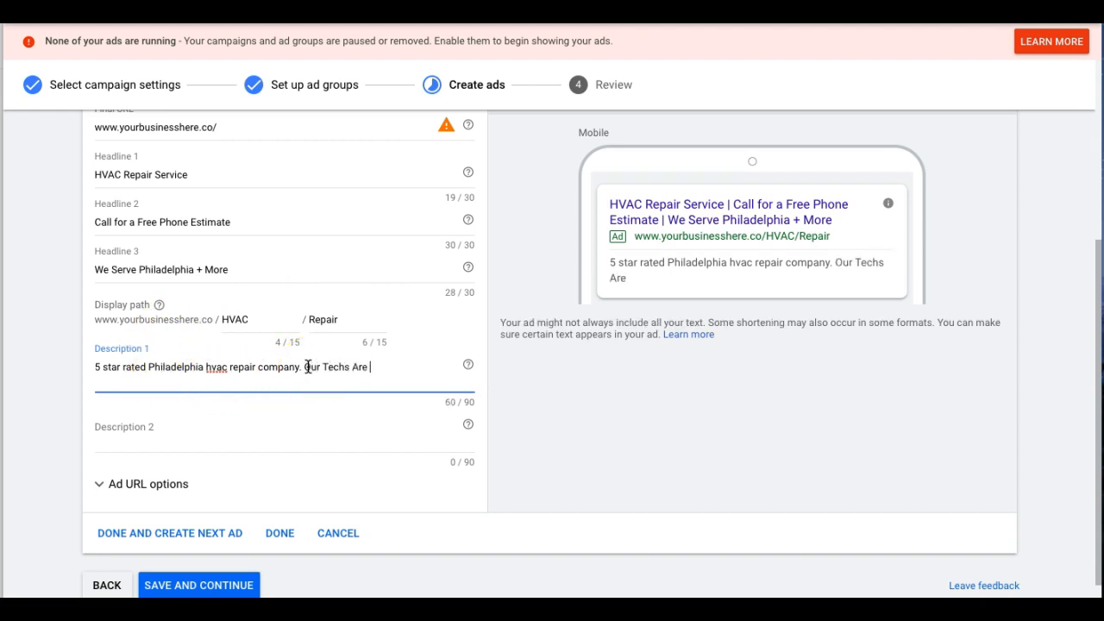
{"action": "type", "text": " Expert!y Trained"}
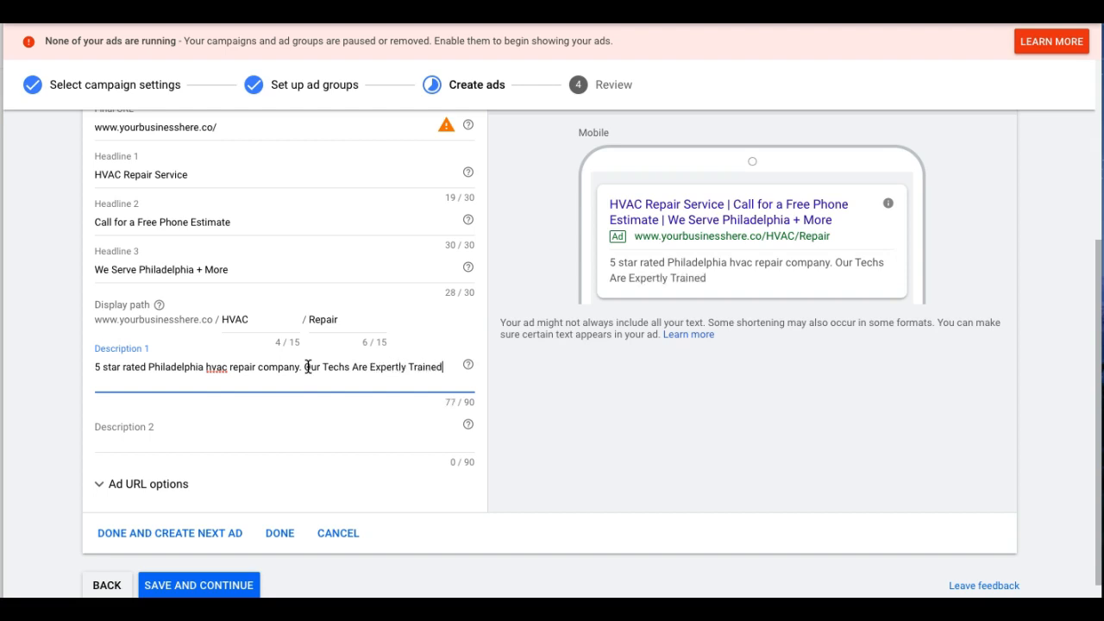
{"action": "type", "text": ". Cal nOW"}
{"action": "key", "text": "BackSpace"}
{"action": "key", "text": "BackSpace"}
{"action": "key", "text": "BackSpace"}
{"action": "key", "text": "BackSpace"}
{"action": "type", "text": "Now."}
Step: Enter "Same Day service Available. Call to get help Today." as Description 2 of the text ad
{"action": "left_click", "coordinate": [120, 429]}
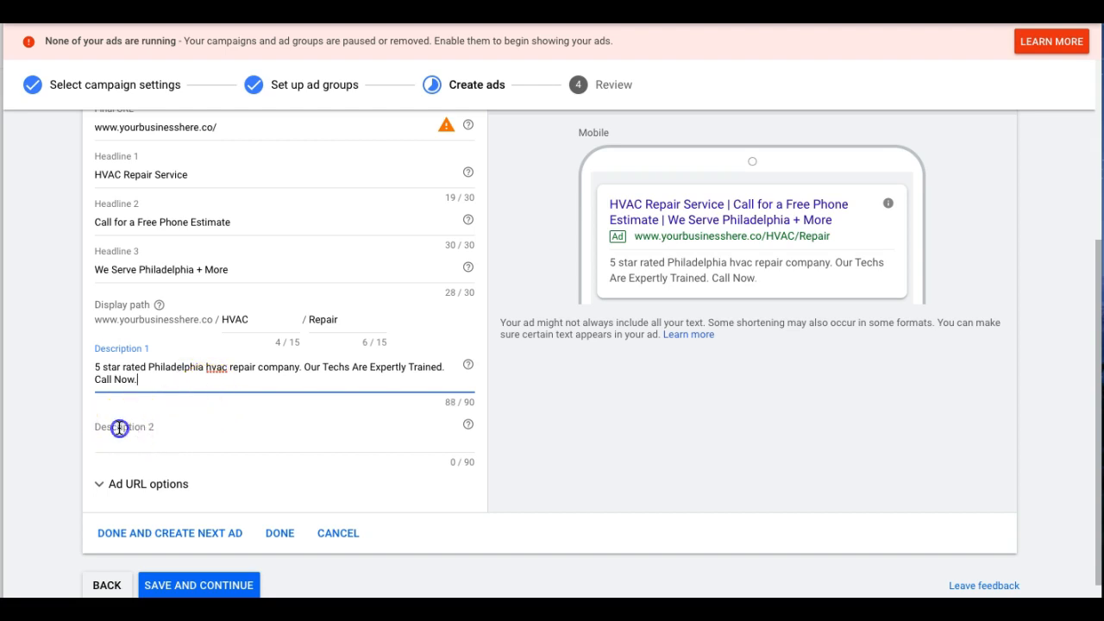
{"action": "type", "text": "Same Day service Available"}
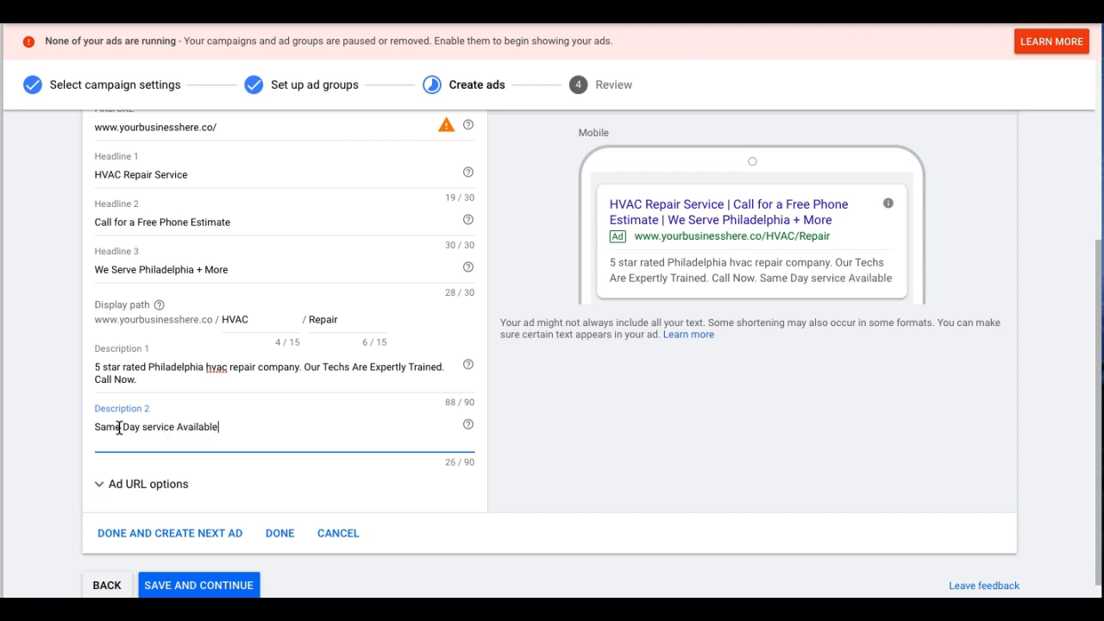
{"action": "type", "text": "."}
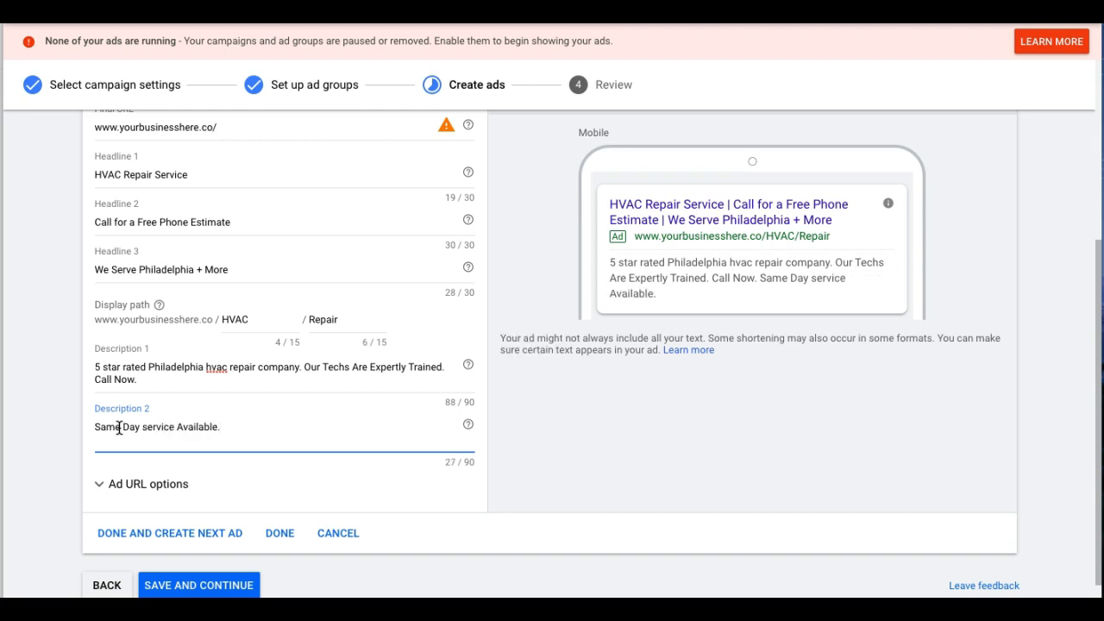
{"action": "type", "text": " Call to get"}
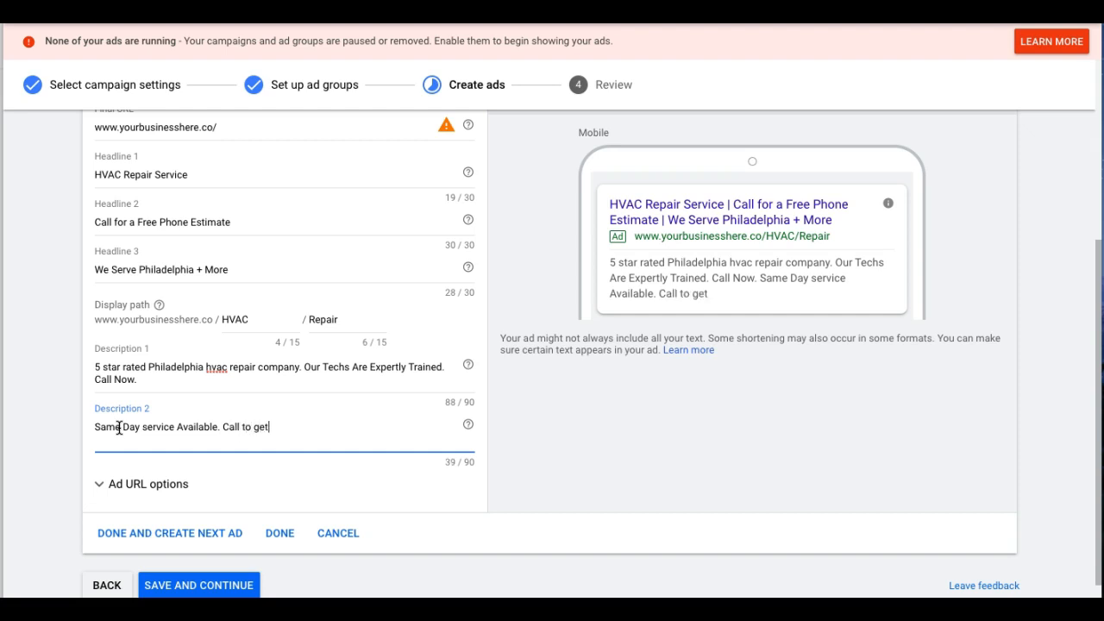
{"action": "type", "text": " help Today."}
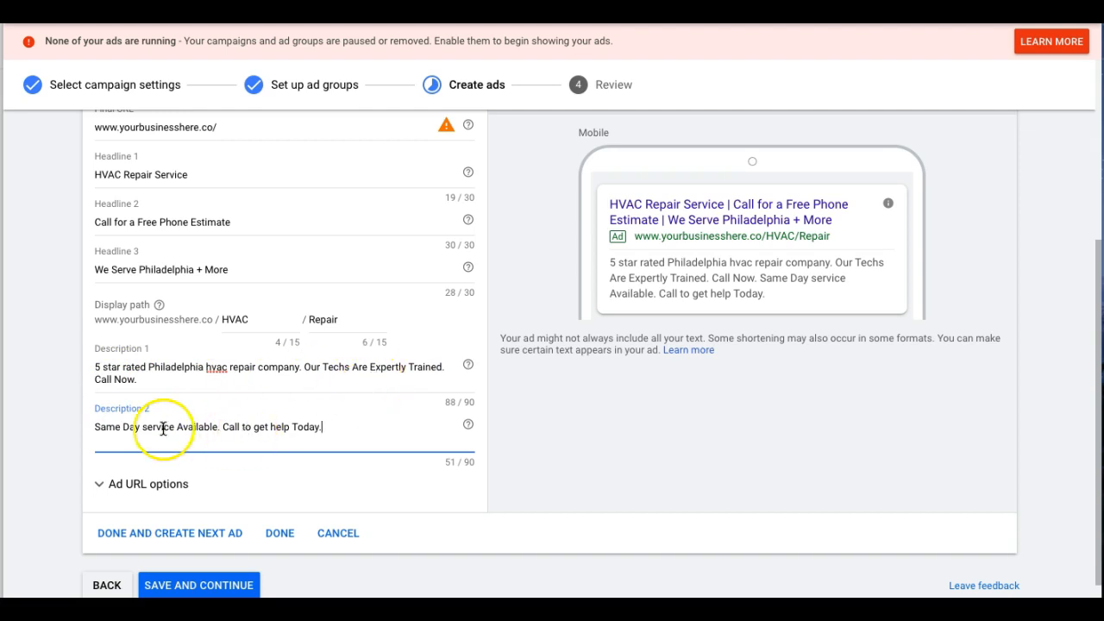
Step: Save the finished text ad, continue to the campaign review and publish the campaign
{"action": "scroll", "coordinate": [207, 350], "scroll_direction": "up", "scroll_amount": 1}
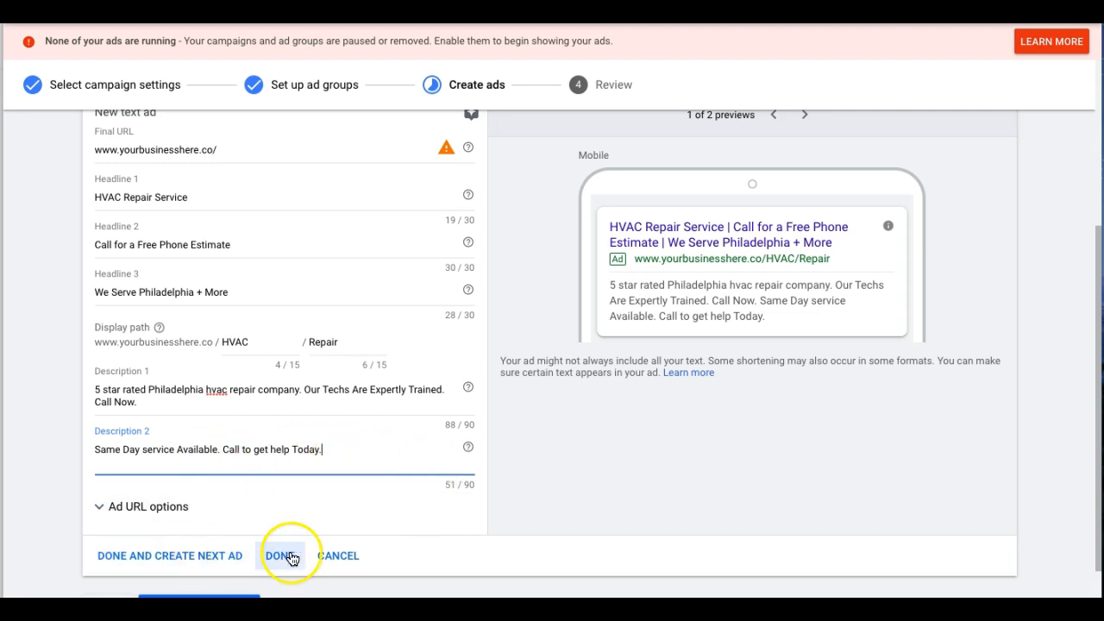
{"action": "scroll", "coordinate": [286, 558], "scroll_direction": "down", "scroll_amount": 1}
{"action": "left_click", "coordinate": [210, 543]}
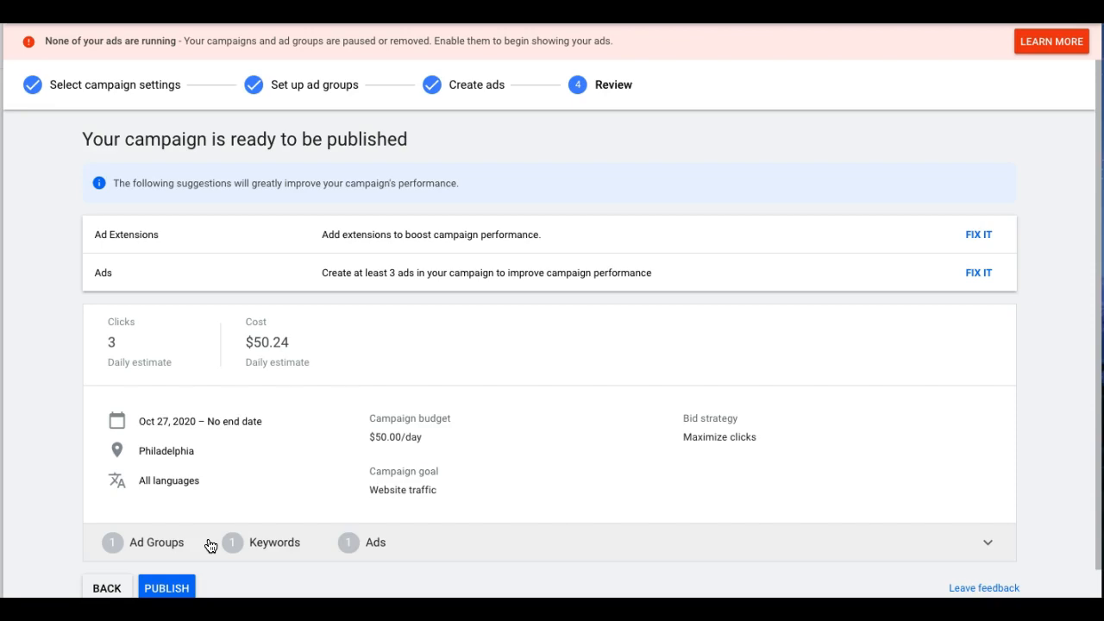
{"action": "scroll", "coordinate": [207, 448], "scroll_direction": "down", "scroll_amount": 1}
{"action": "left_click", "coordinate": [166, 542]}
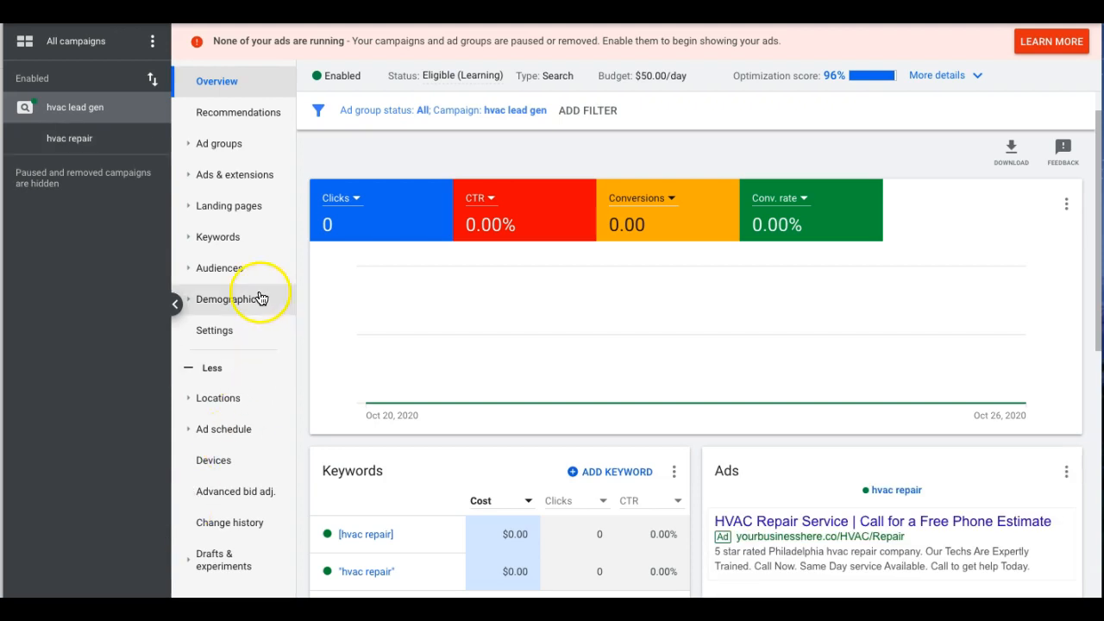
Step: Open the hvac repair ad group from the campaign's ad group list and view its search keywords
{"action": "left_click", "coordinate": [226, 153]}
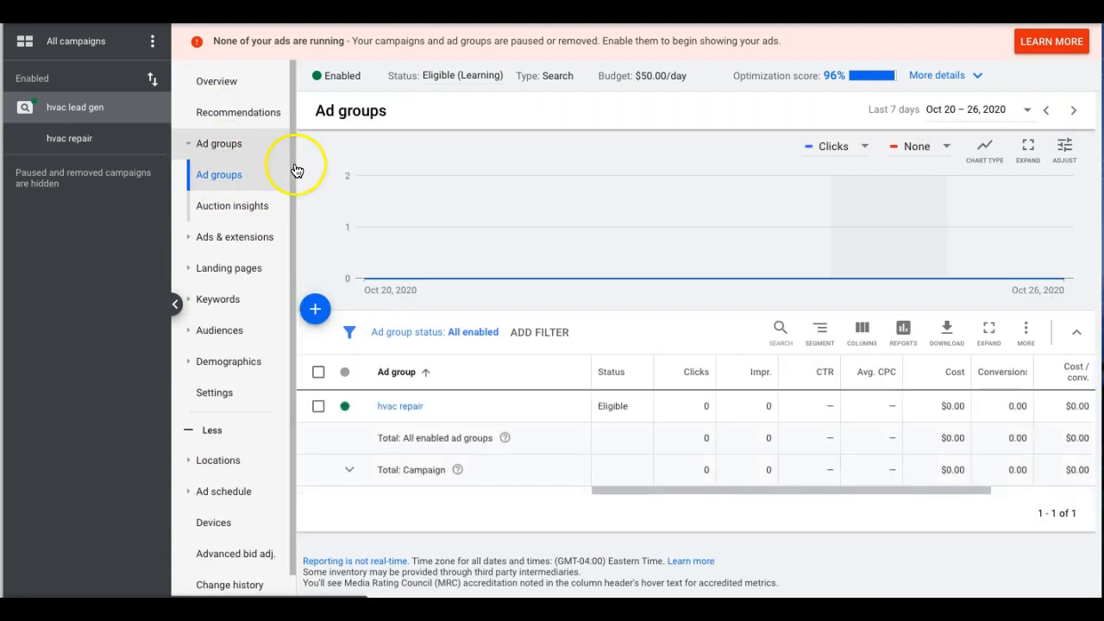
{"action": "left_click", "coordinate": [412, 409]}
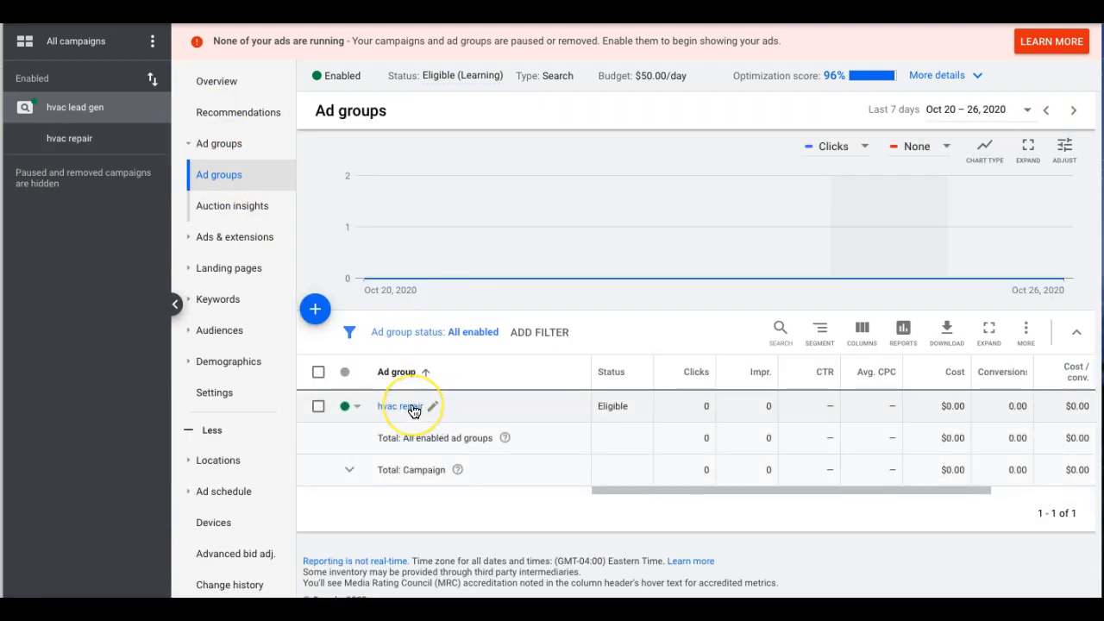
{"action": "left_click", "coordinate": [413, 409]}
{"action": "left_click", "coordinate": [477, 444]}
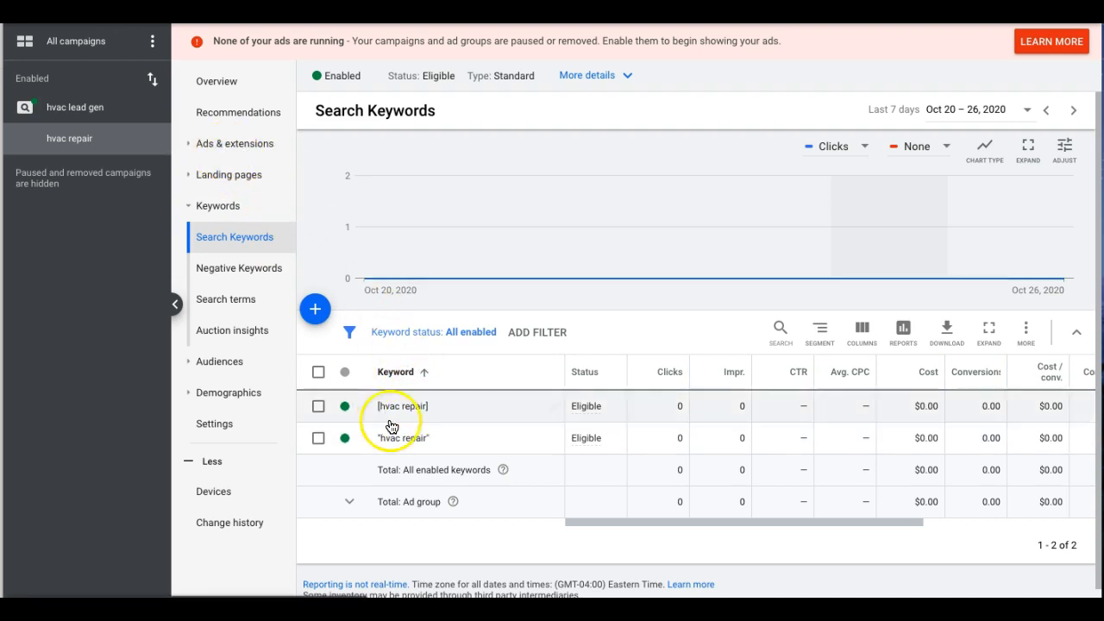
Step: Open the ad group's ads list and start a new responsive search ad
{"action": "left_click", "coordinate": [226, 146]}
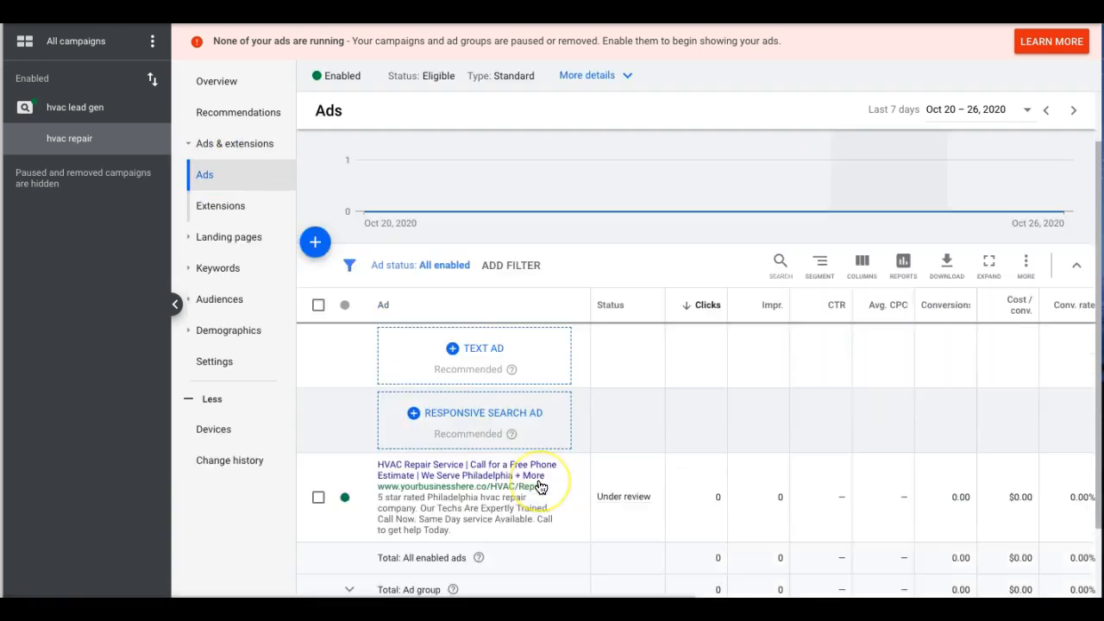
{"action": "scroll", "coordinate": [539, 487], "scroll_direction": "down", "scroll_amount": 1}
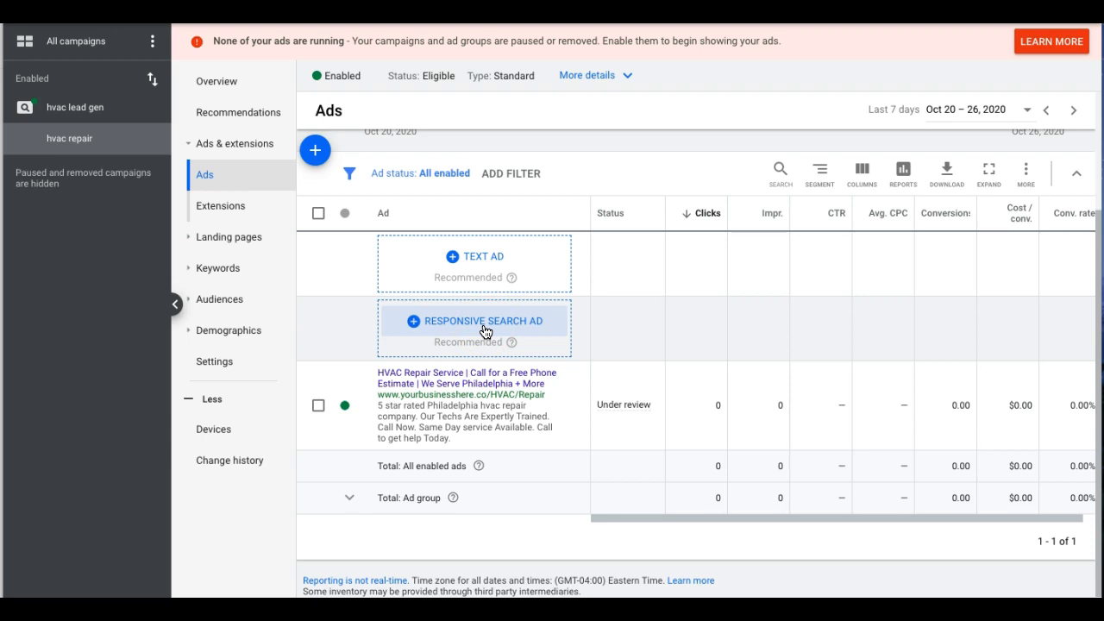
{"action": "left_click", "coordinate": [483, 321]}
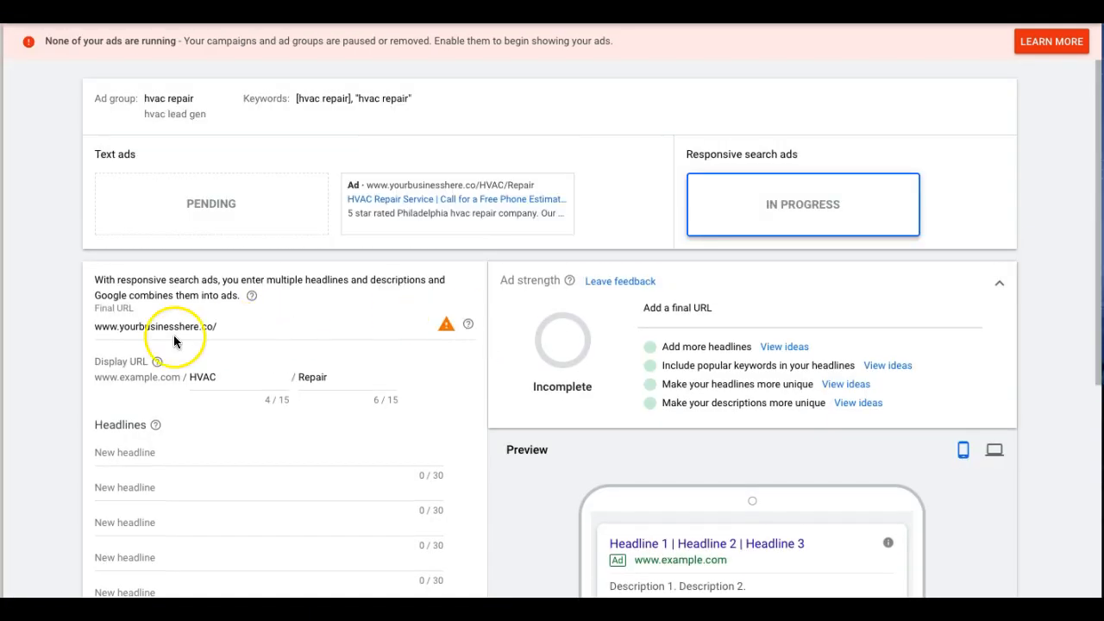
Step: Extend the responsive search ad form to four description fields and add all available headline fields
{"action": "scroll", "coordinate": [67, 310], "scroll_direction": "down", "scroll_amount": 3}
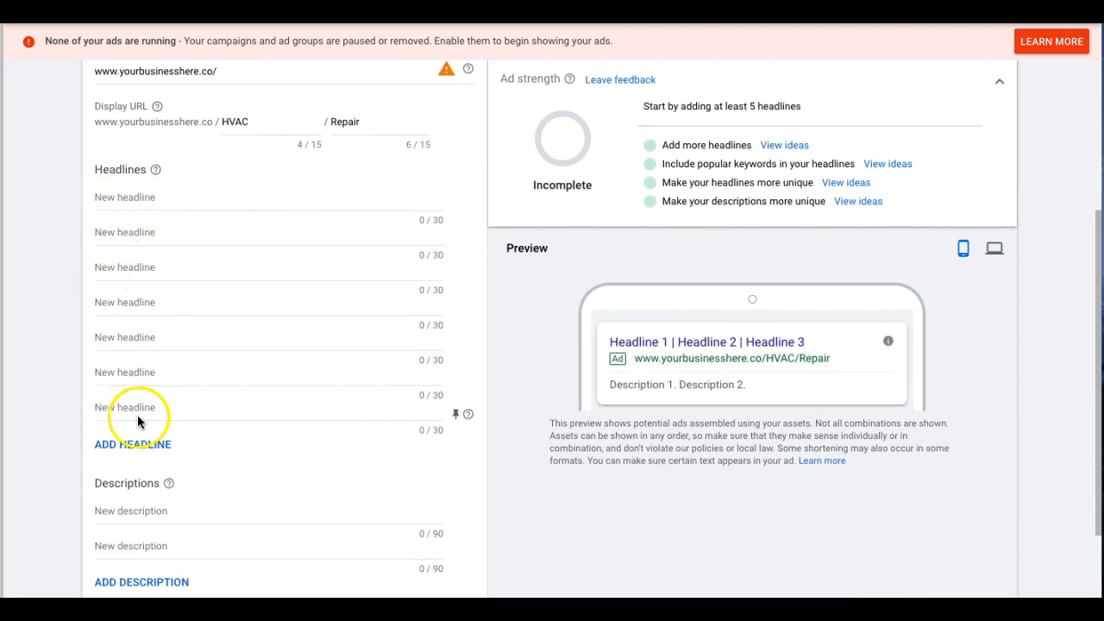
{"action": "scroll", "coordinate": [66, 341], "scroll_direction": "down", "scroll_amount": 3}
{"action": "left_click", "coordinate": [149, 476]}
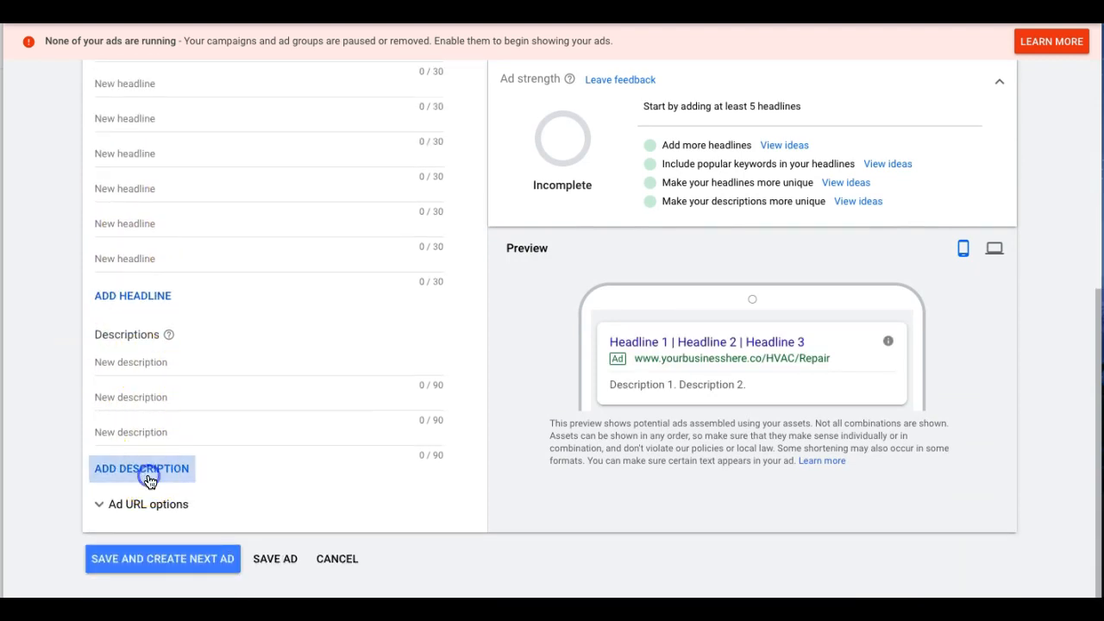
{"action": "left_click", "coordinate": [148, 480]}
{"action": "left_click", "coordinate": [134, 302]}
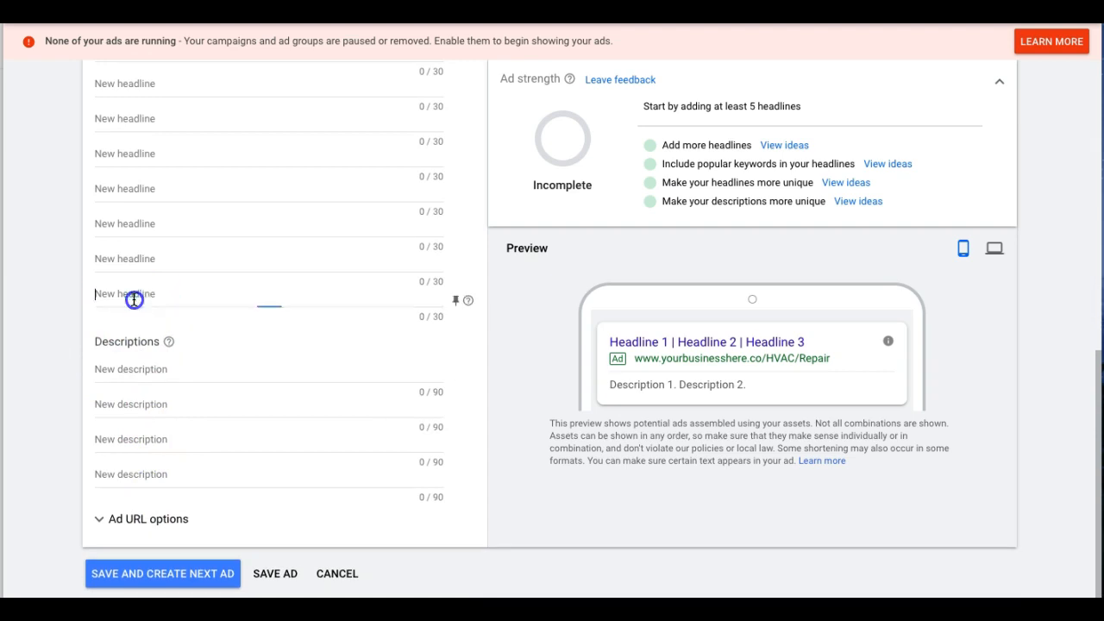
{"action": "scroll", "coordinate": [84, 313], "scroll_direction": "up", "scroll_amount": 3}
{"action": "scroll", "coordinate": [82, 314], "scroll_direction": "up", "scroll_amount": 1}
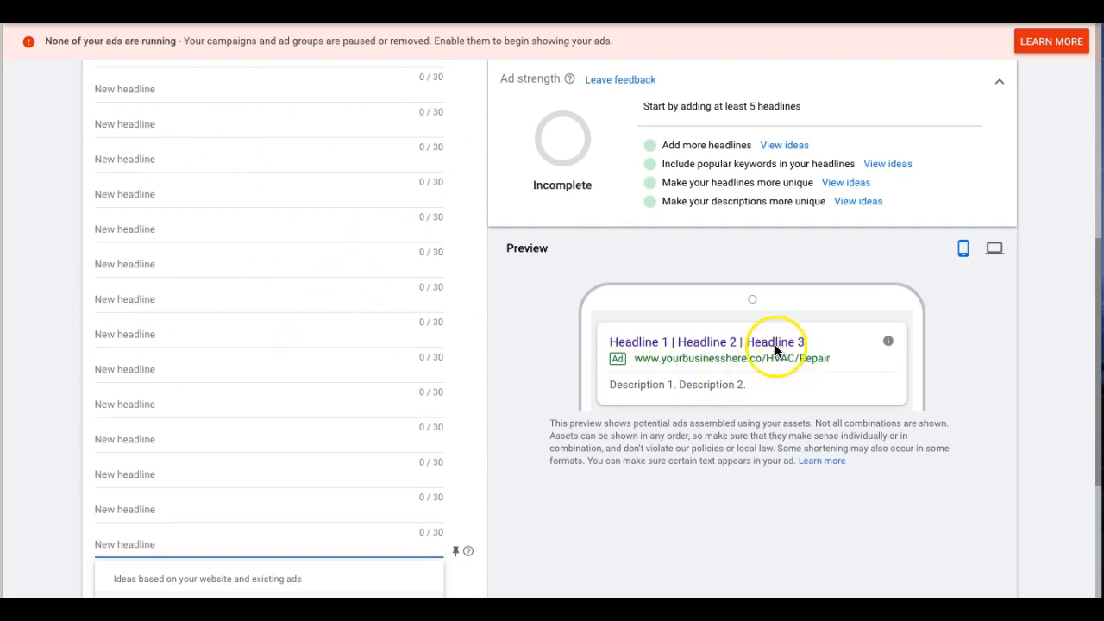
{"action": "scroll", "coordinate": [306, 334], "scroll_direction": "up", "scroll_amount": 1}
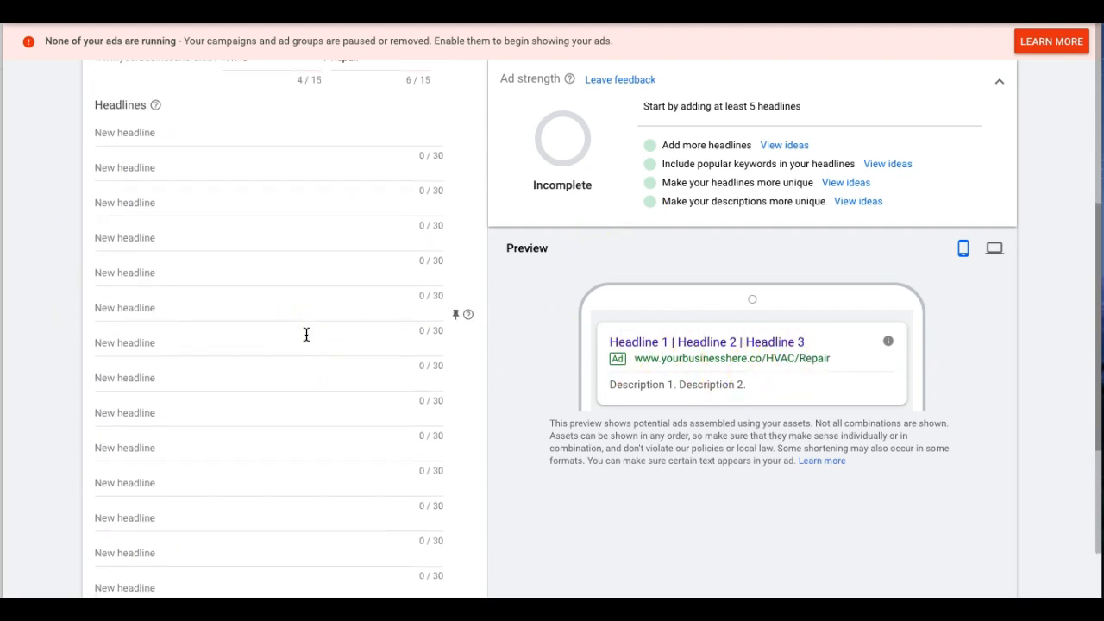
Step: Look over the responsive search ad form from the final URL through all headline and description fields
{"action": "scroll", "coordinate": [307, 335], "scroll_direction": "up", "scroll_amount": 1}
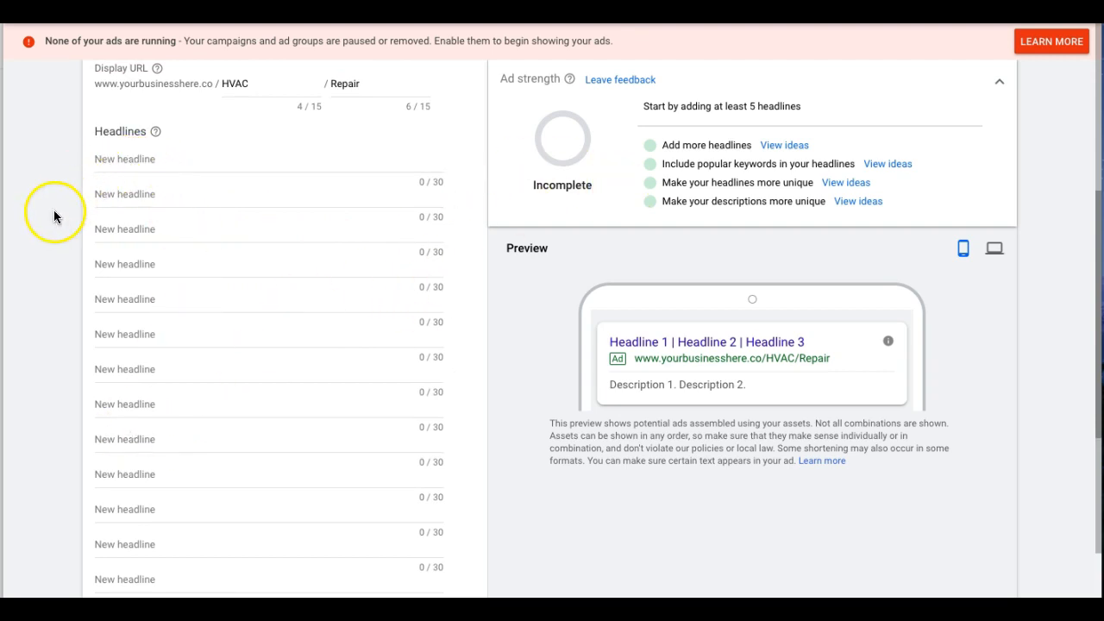
{"action": "scroll", "coordinate": [52, 220], "scroll_direction": "up", "scroll_amount": 2}
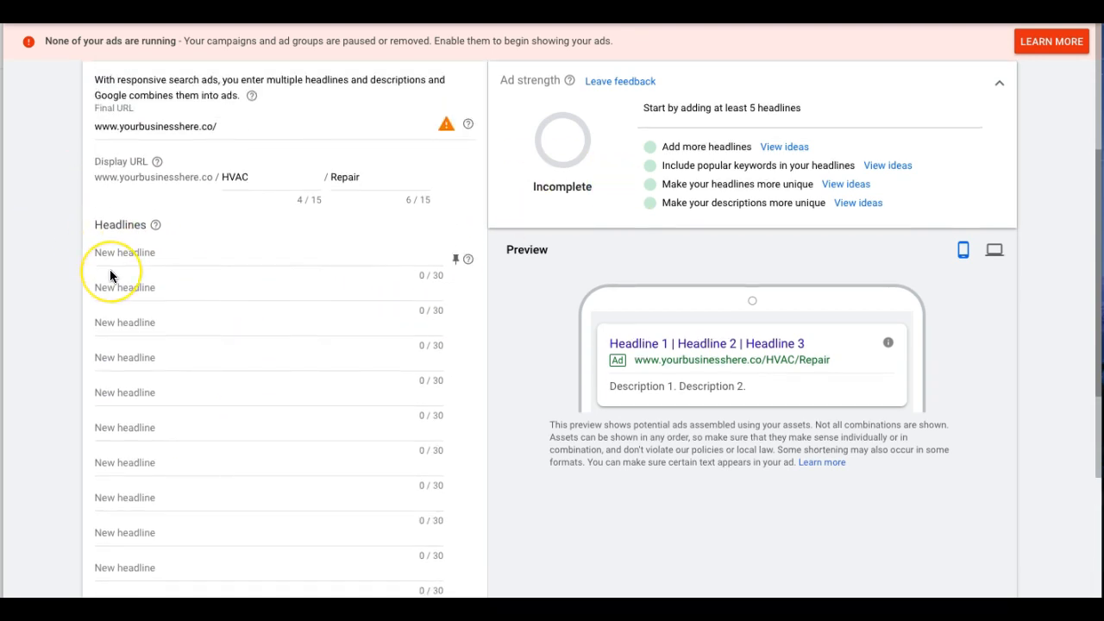
{"action": "scroll", "coordinate": [110, 269], "scroll_direction": "down", "scroll_amount": 3}
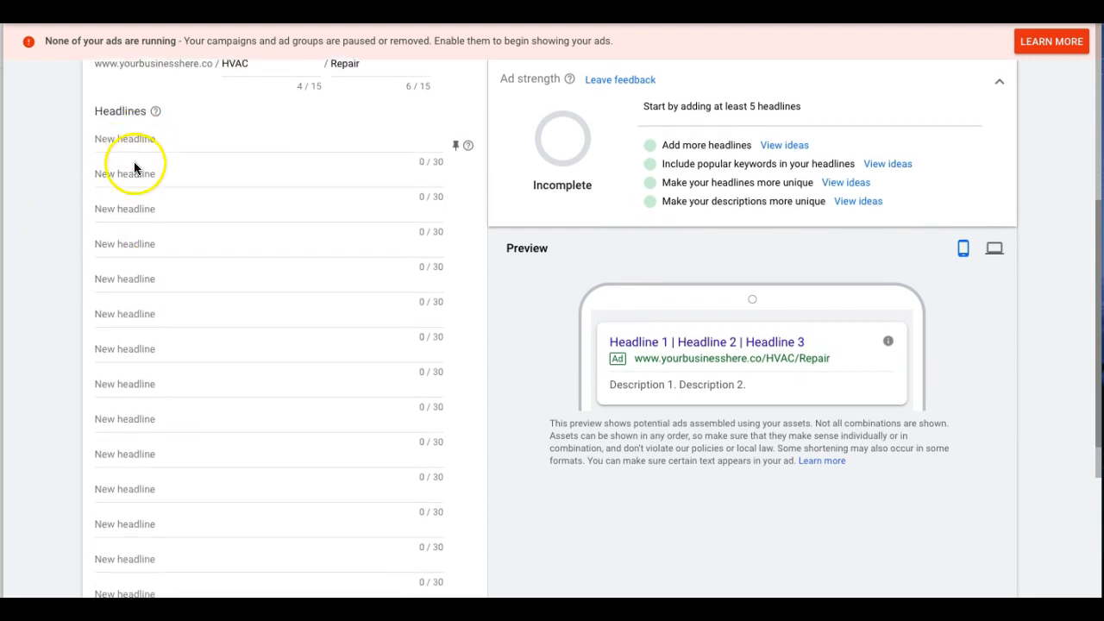
{"action": "scroll", "coordinate": [147, 514], "scroll_direction": "down", "scroll_amount": 3}
{"action": "left_click", "coordinate": [147, 510]}
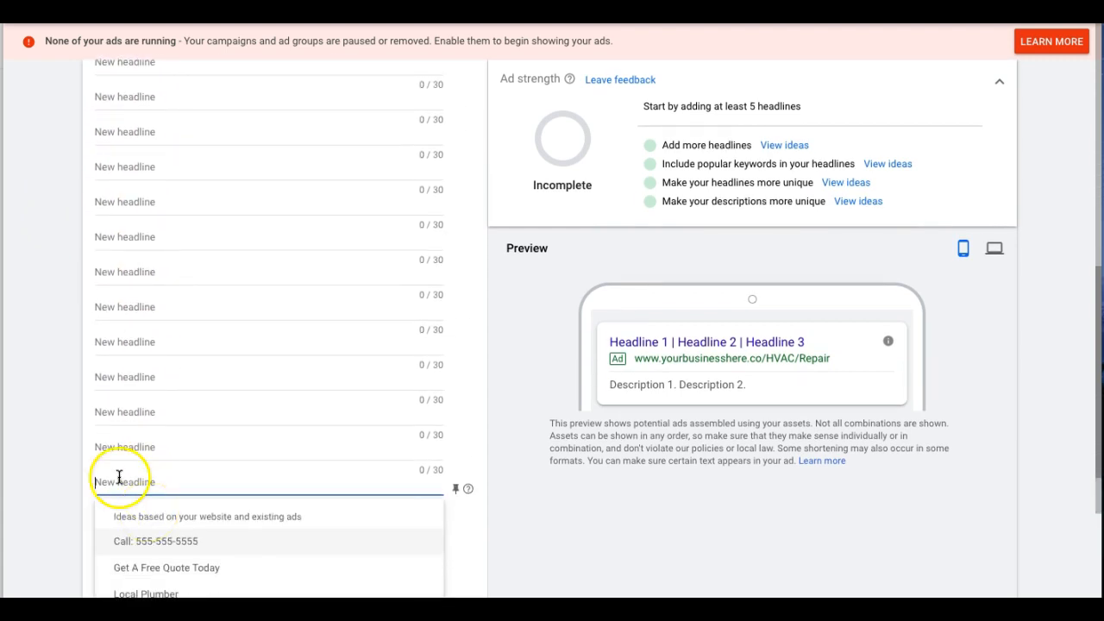
{"action": "scroll", "coordinate": [67, 434], "scroll_direction": "down", "scroll_amount": 3}
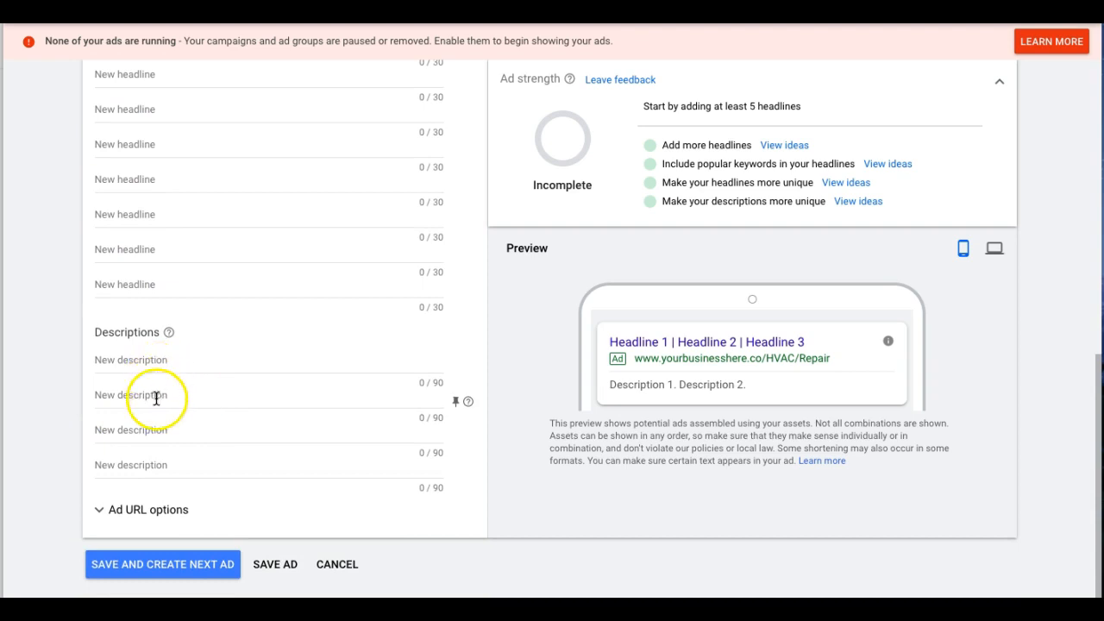
{"action": "scroll", "coordinate": [160, 293], "scroll_direction": "up", "scroll_amount": 1}
{"action": "scroll", "coordinate": [158, 295], "scroll_direction": "up", "scroll_amount": 4}
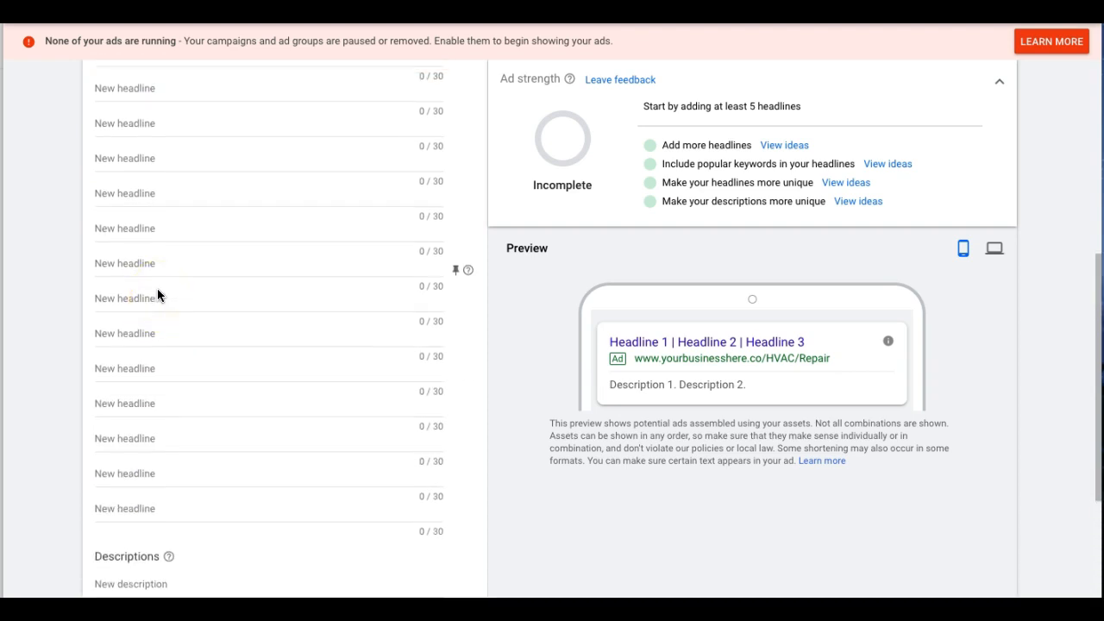
Step: Enter "HVAC Repair Service" as the first headline and "We Serve Philadelphia" as the second
{"action": "left_click", "coordinate": [148, 225]}
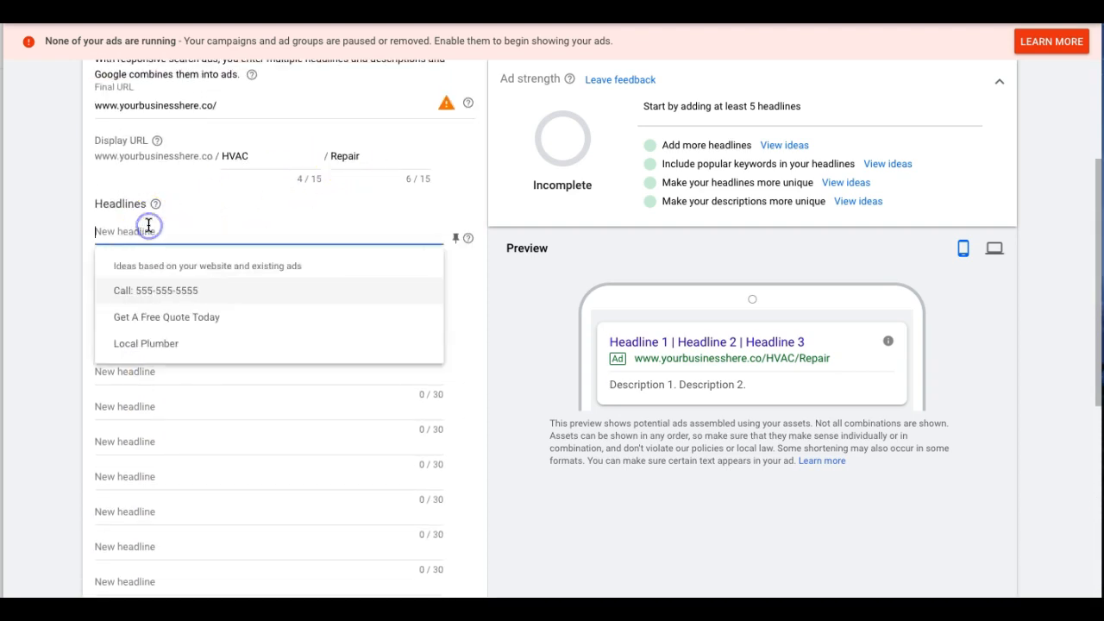
{"action": "type", "text": "HVAC Repa"}
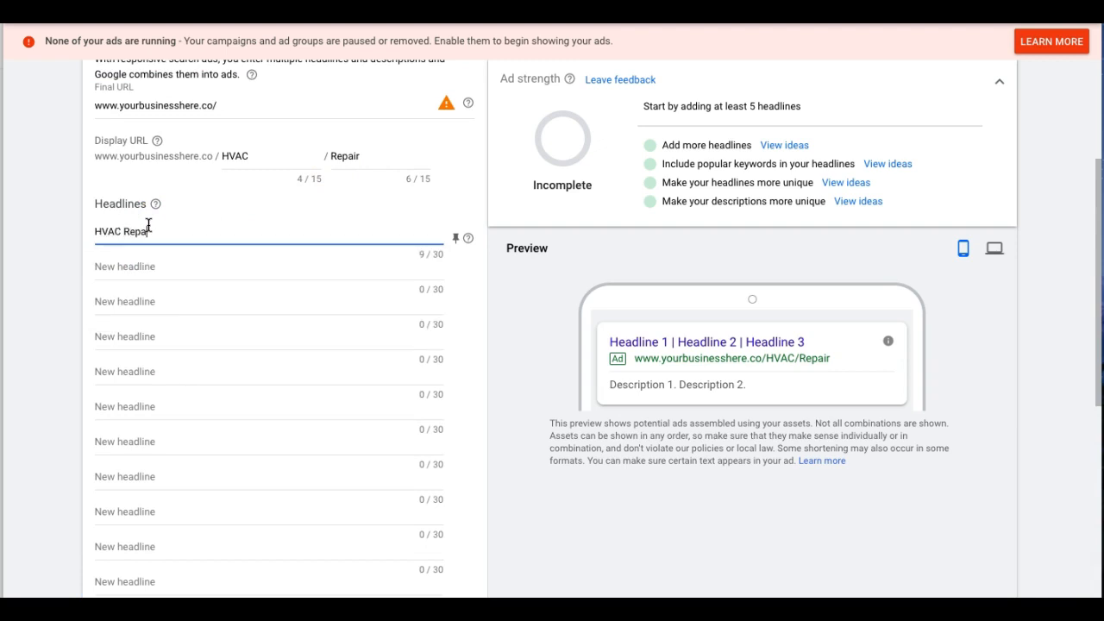
{"action": "type", "text": "ir Service"}
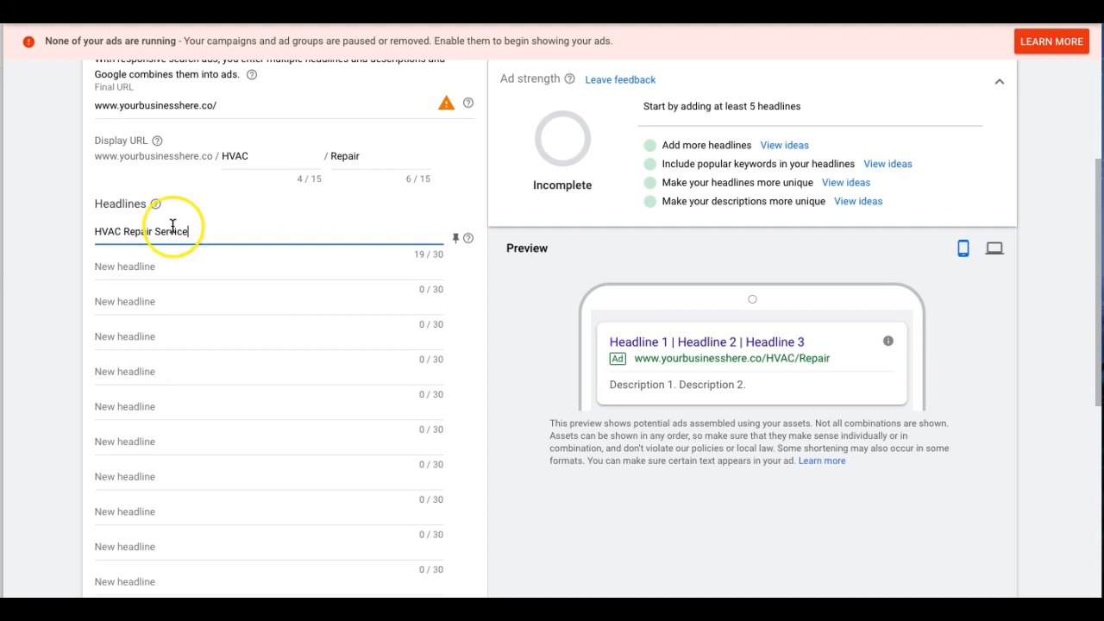
{"action": "left_click", "coordinate": [139, 264]}
{"action": "type", "text": "w"}
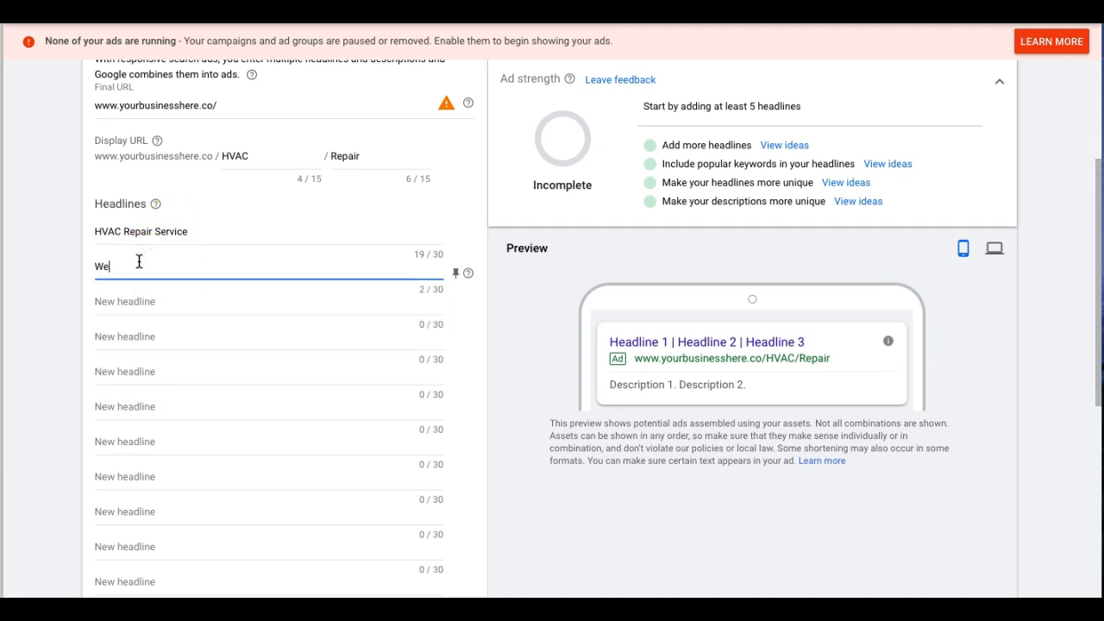
{"action": "type", "text": "e Serve Philadelphia"}
Step: Enter "Free Over The Phone Estimate" as the third headline of the responsive search ad
{"action": "left_click", "coordinate": [116, 302]}
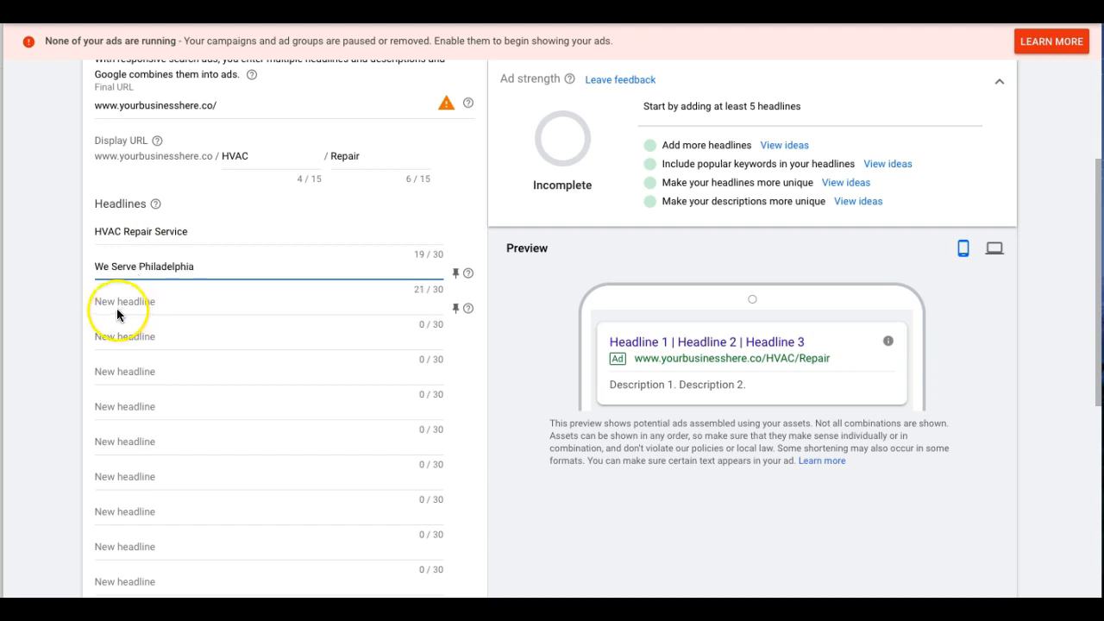
{"action": "type", "text": "Free"}
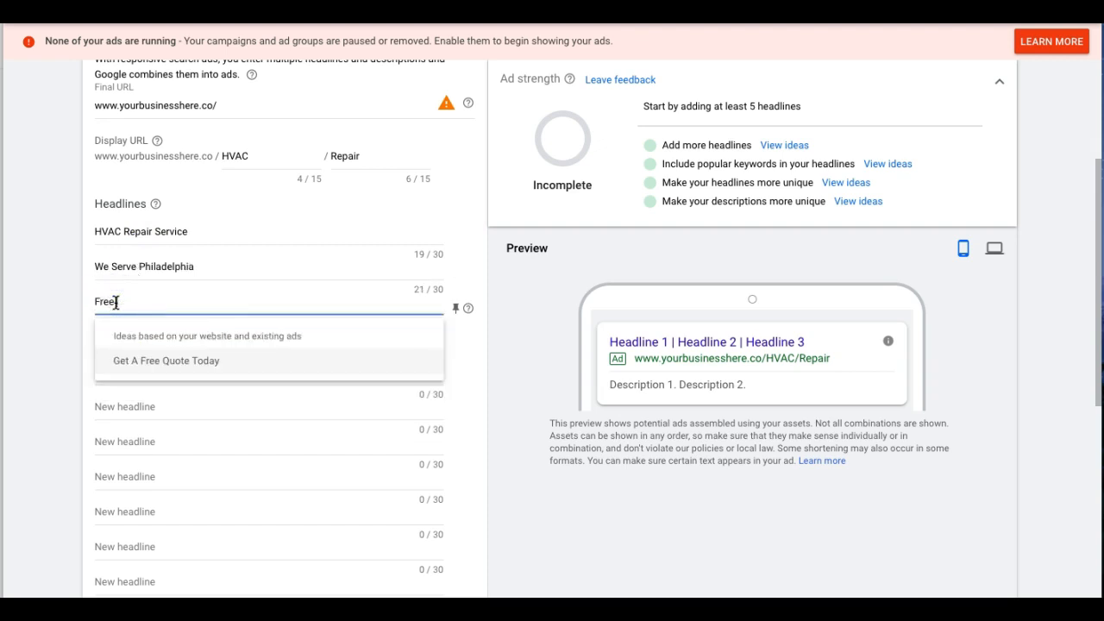
{"action": "type", "text": " Over The Phone Estimate"}
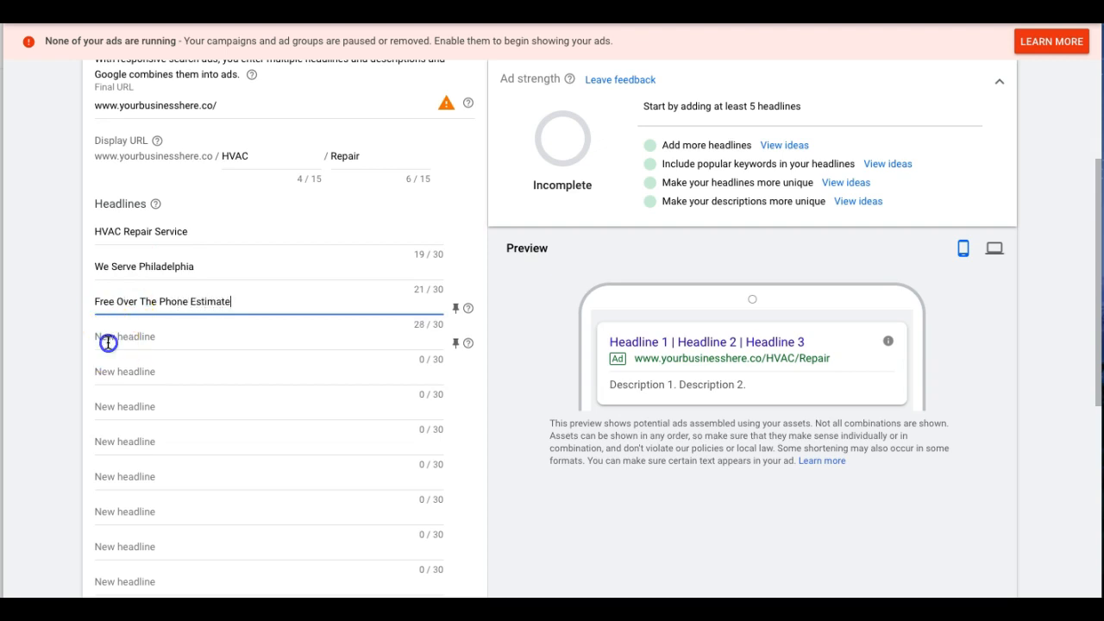
{"action": "left_click", "coordinate": [112, 336]}
{"action": "left_click", "coordinate": [180, 302]}
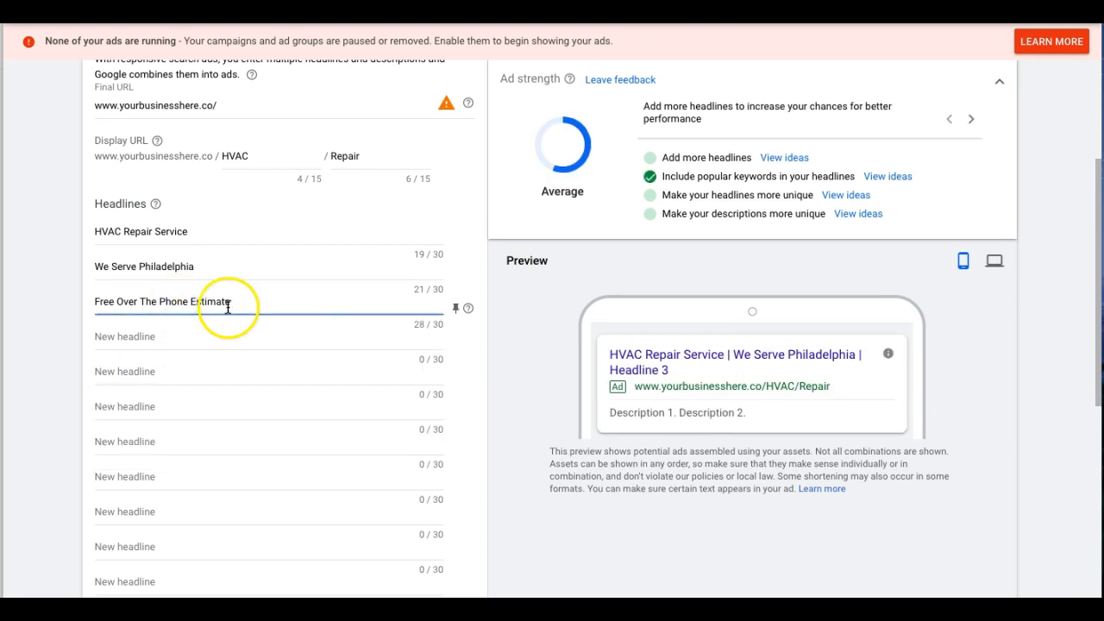
Step: Fill the fourth headline with the suggested "Local Plumber" and reword it to "Local HVAC Service"
{"action": "left_click", "coordinate": [131, 339]}
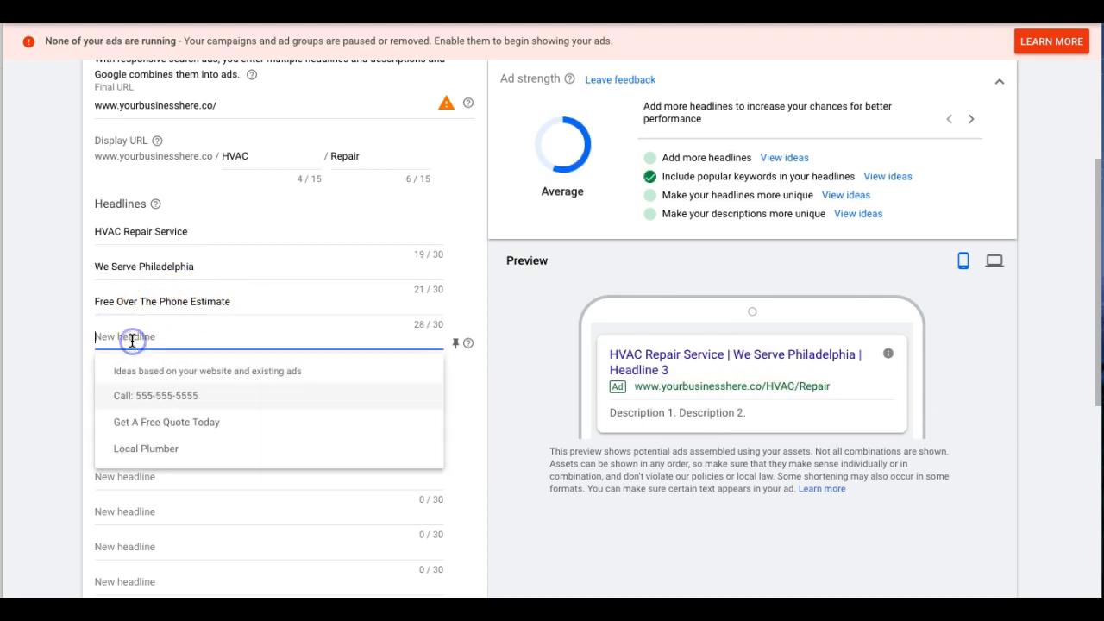
{"action": "left_click", "coordinate": [157, 449]}
{"action": "left_click", "coordinate": [169, 336]}
{"action": "key", "text": "BackSpace"}
{"action": "key", "text": "BackSpace"}
{"action": "key", "text": "BackSpace"}
{"action": "key", "text": "BackSpace"}
{"action": "type", "text": "HVAC Service"}
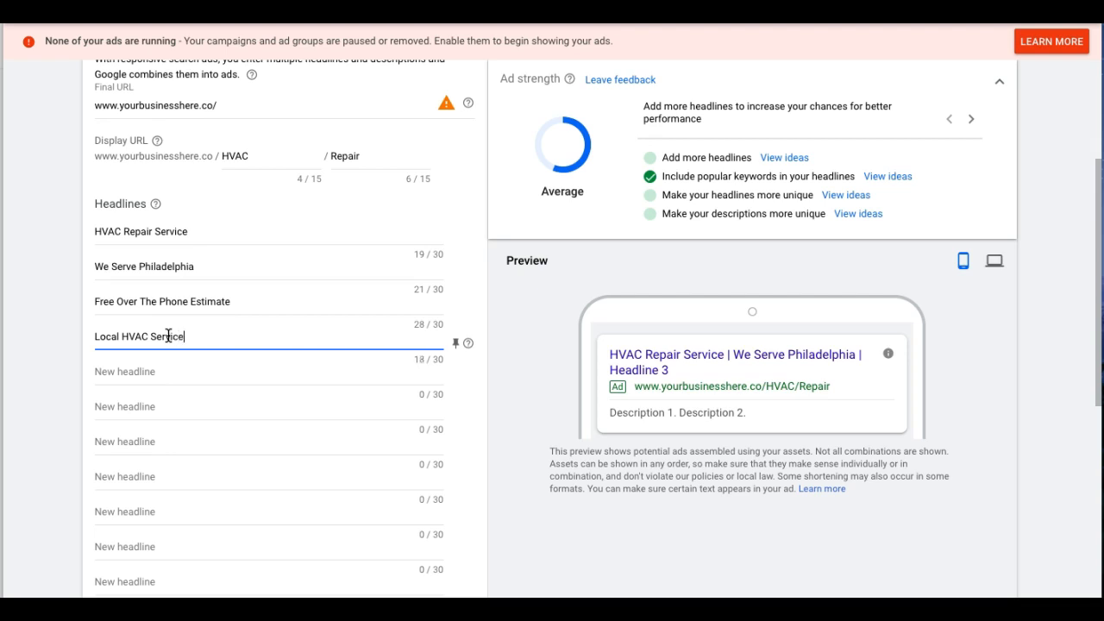
Step: Enter "Expertly Trained Techs" as the fifth headline and "Trucks Are on Standby" as the sixth
{"action": "left_click", "coordinate": [138, 371]}
{"action": "type", "text": "Expertly Tr"}
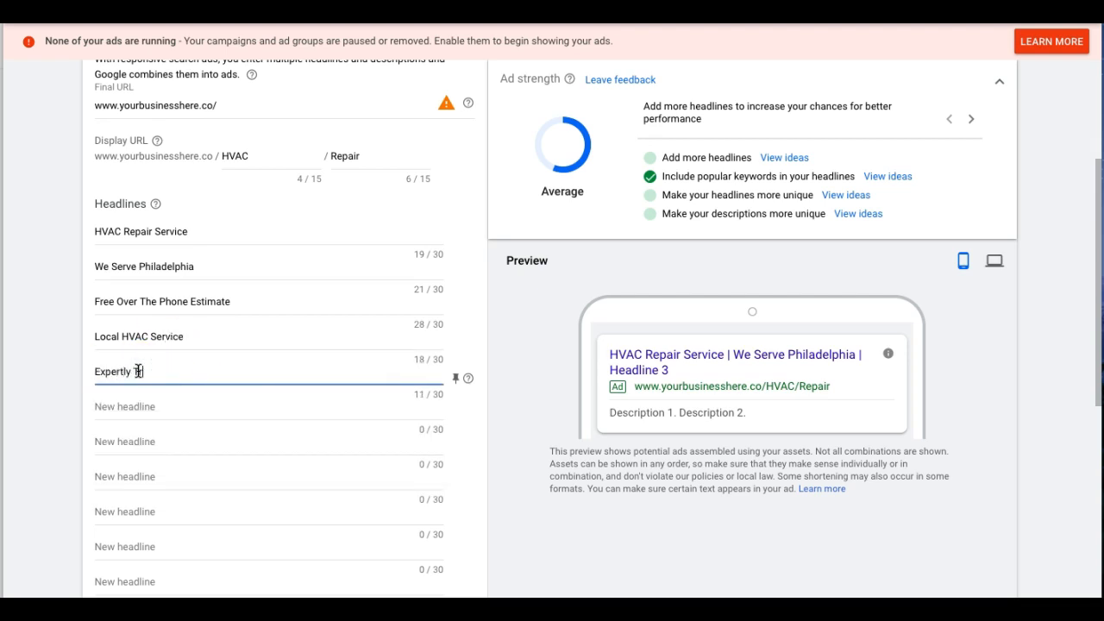
{"action": "type", "text": "ained Techs"}
{"action": "left_click", "coordinate": [117, 406]}
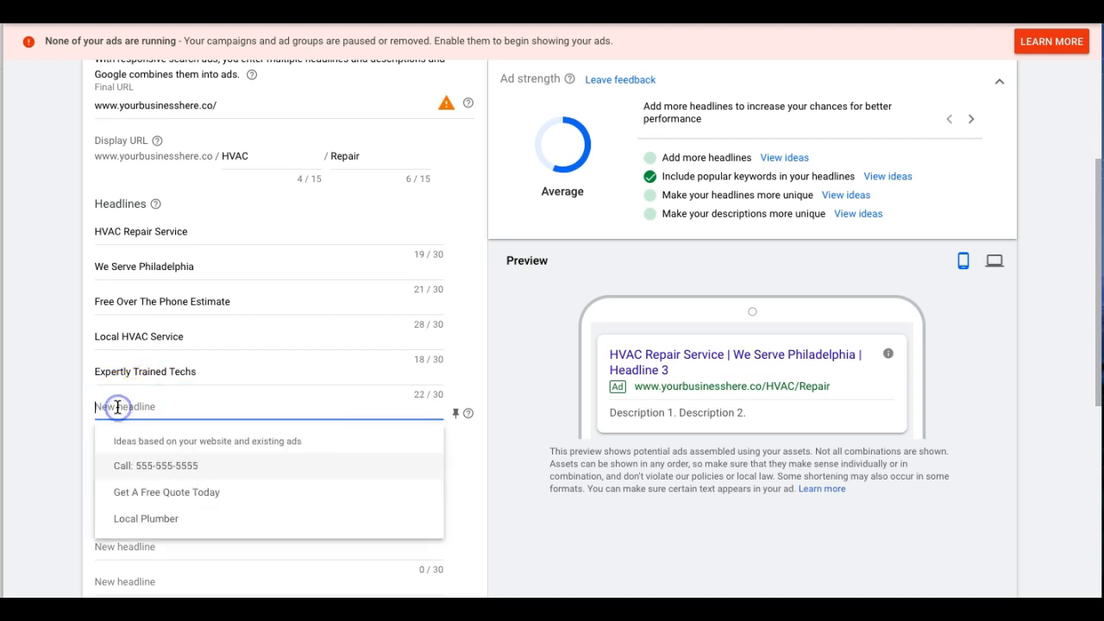
{"action": "type", "text": "Trucks Are on Standby"}
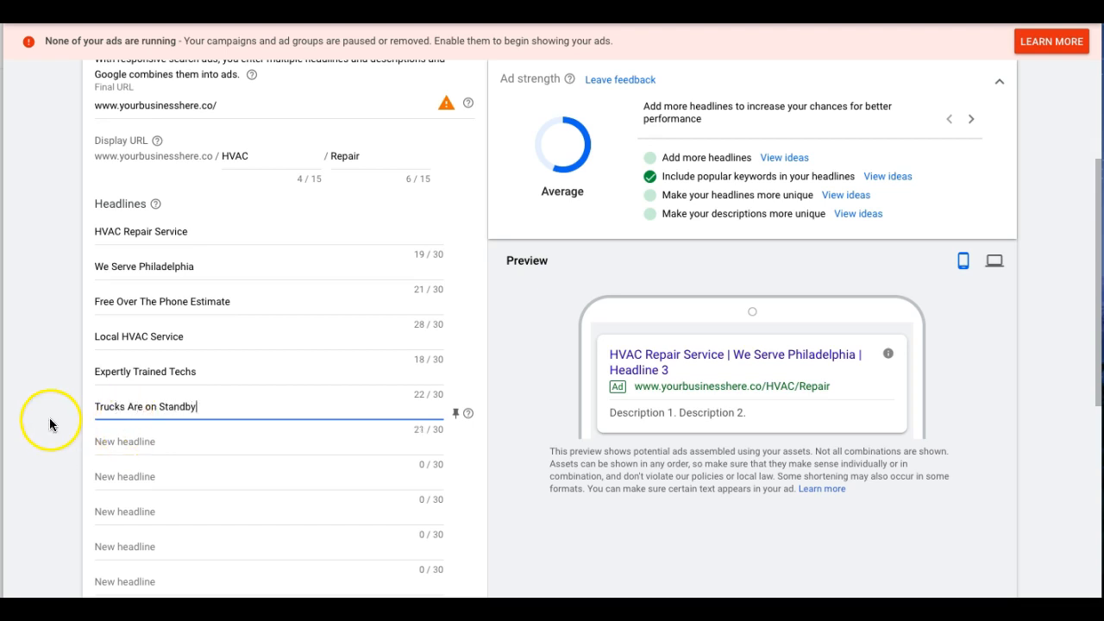
Step: Examine competitors' HVAC service and repair ads on the web search results page, and return to the responsive search ad form
{"action": "scroll", "coordinate": [249, 437], "scroll_direction": "down", "scroll_amount": 2}
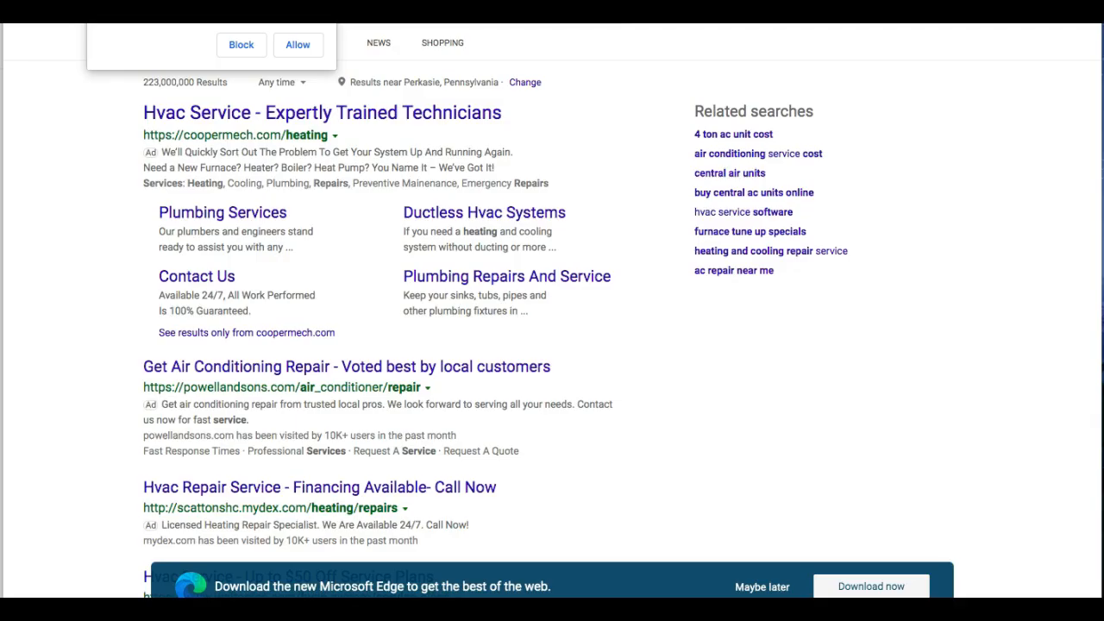
{"action": "scroll", "coordinate": [414, 200], "scroll_direction": "down", "scroll_amount": 3}
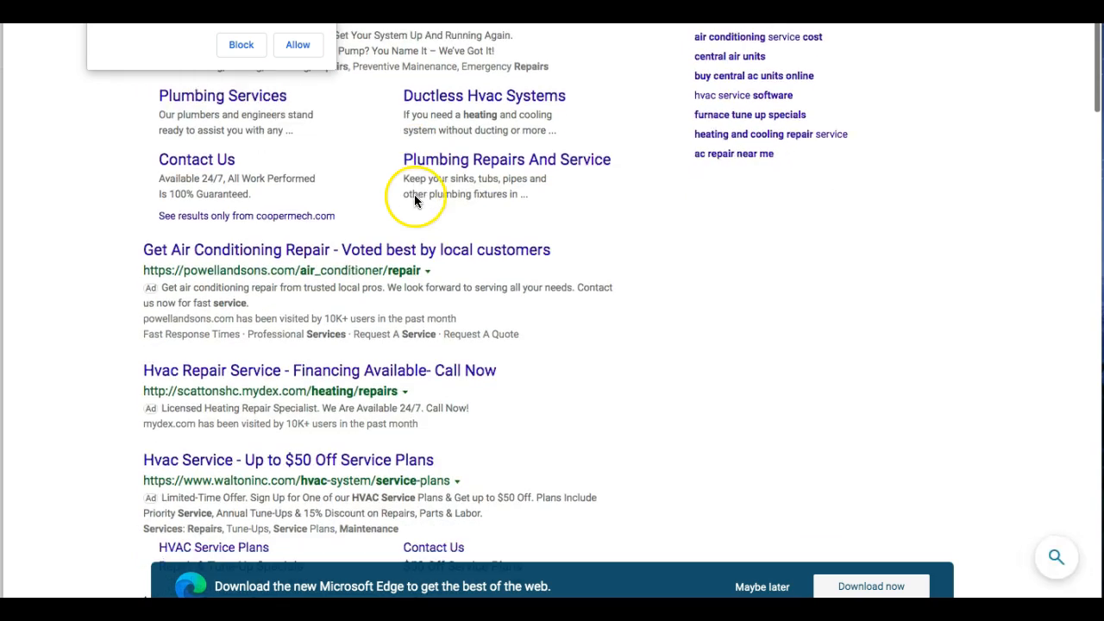
{"action": "scroll", "coordinate": [215, 273], "scroll_direction": "down", "scroll_amount": 3}
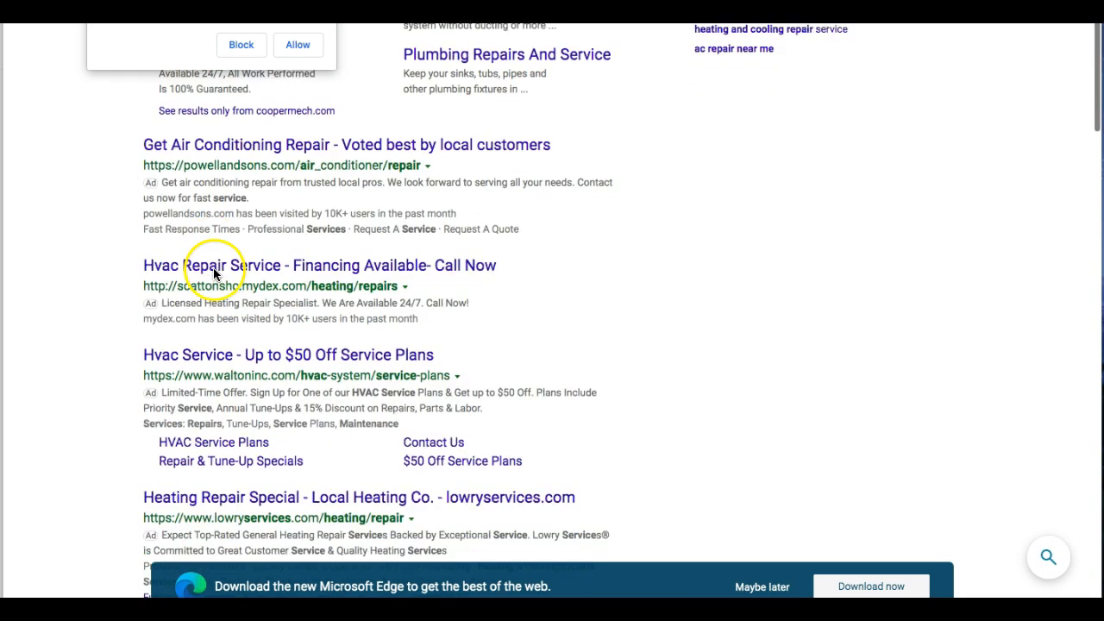
{"action": "scroll", "coordinate": [522, 180], "scroll_direction": "down", "scroll_amount": 2}
{"action": "scroll", "coordinate": [336, 250], "scroll_direction": "up", "scroll_amount": 1}
{"action": "scroll", "coordinate": [579, 210], "scroll_direction": "up", "scroll_amount": 2}
{"action": "scroll", "coordinate": [578, 210], "scroll_direction": "up", "scroll_amount": 5}
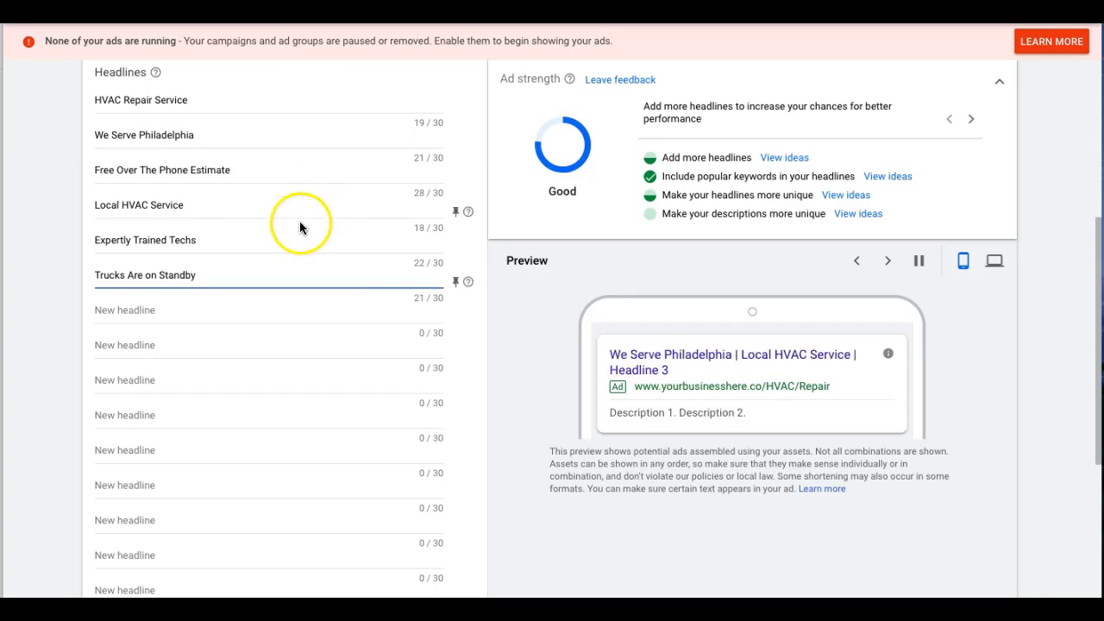
{"action": "scroll", "coordinate": [277, 256], "scroll_direction": "up", "scroll_amount": 1}
{"action": "scroll", "coordinate": [277, 257], "scroll_direction": "up", "scroll_amount": 1}
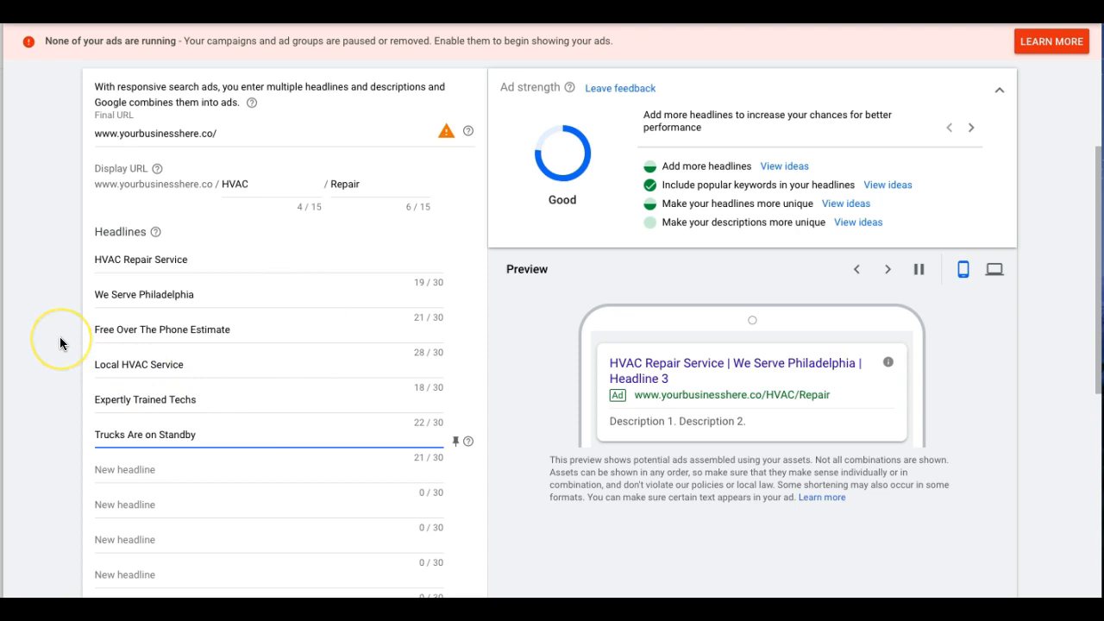
Step: Enter "call for a free hvac repair estimate" as the first description and "Our techs are on standby. call now" as the second
{"action": "scroll", "coordinate": [59, 344], "scroll_direction": "down", "scroll_amount": 3}
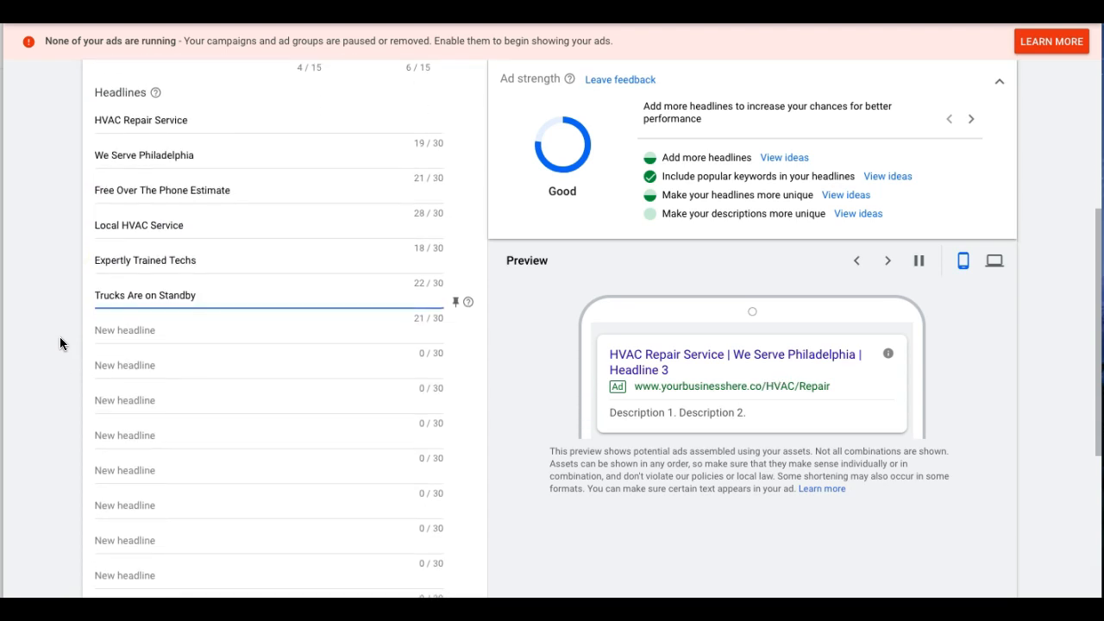
{"action": "scroll", "coordinate": [61, 343], "scroll_direction": "down", "scroll_amount": 2}
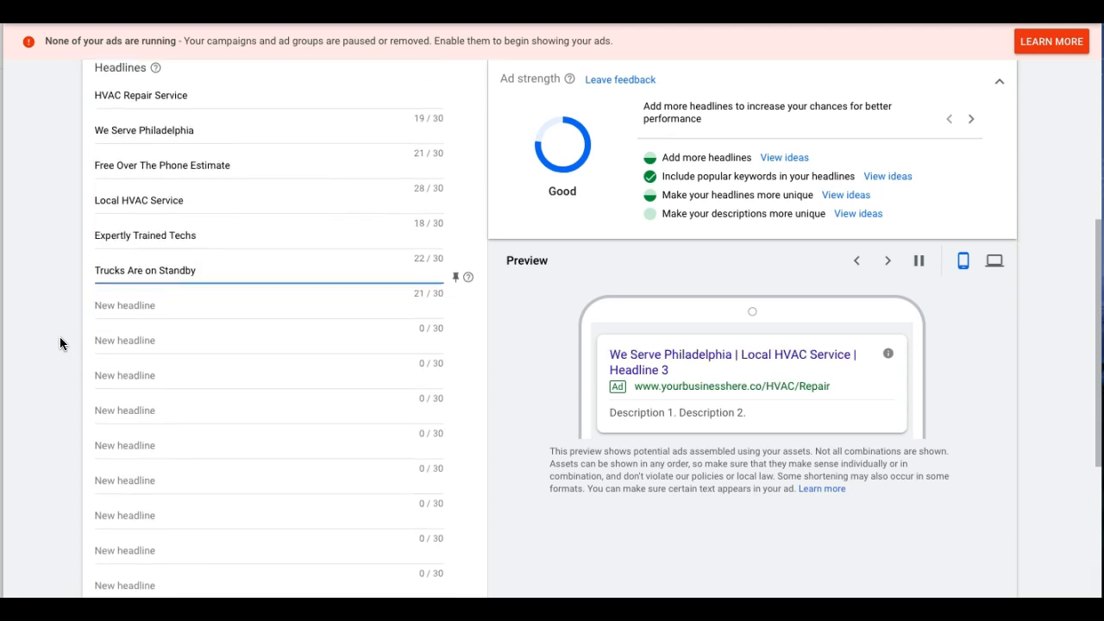
{"action": "scroll", "coordinate": [128, 468], "scroll_direction": "down", "scroll_amount": 3}
{"action": "left_click", "coordinate": [130, 341]}
{"action": "type", "text": "call for a free"}
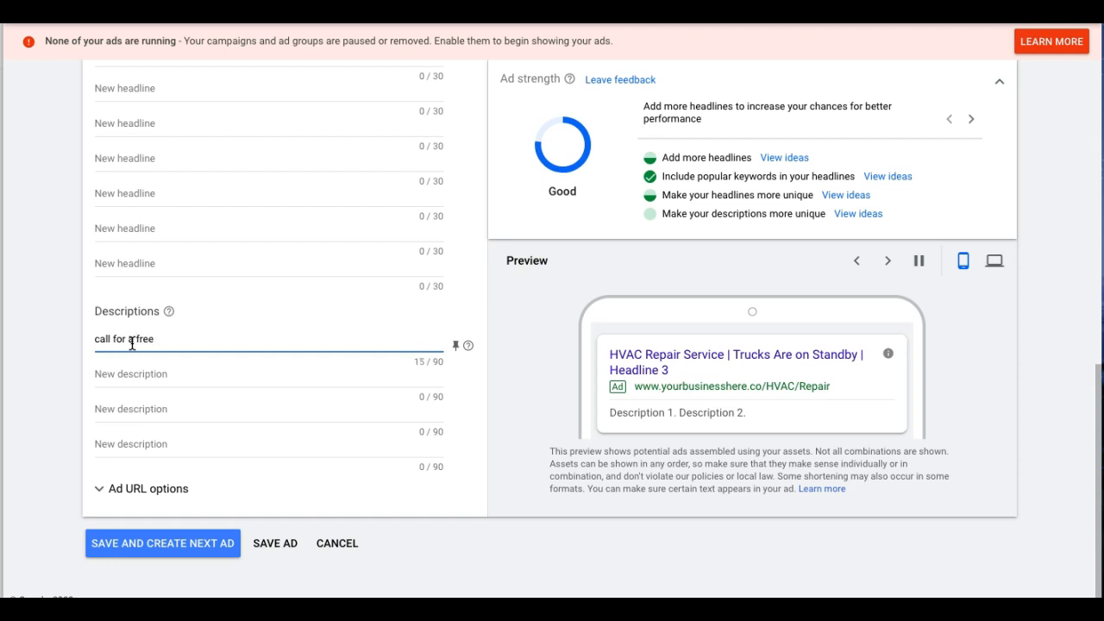
{"action": "type", "text": "repa"}
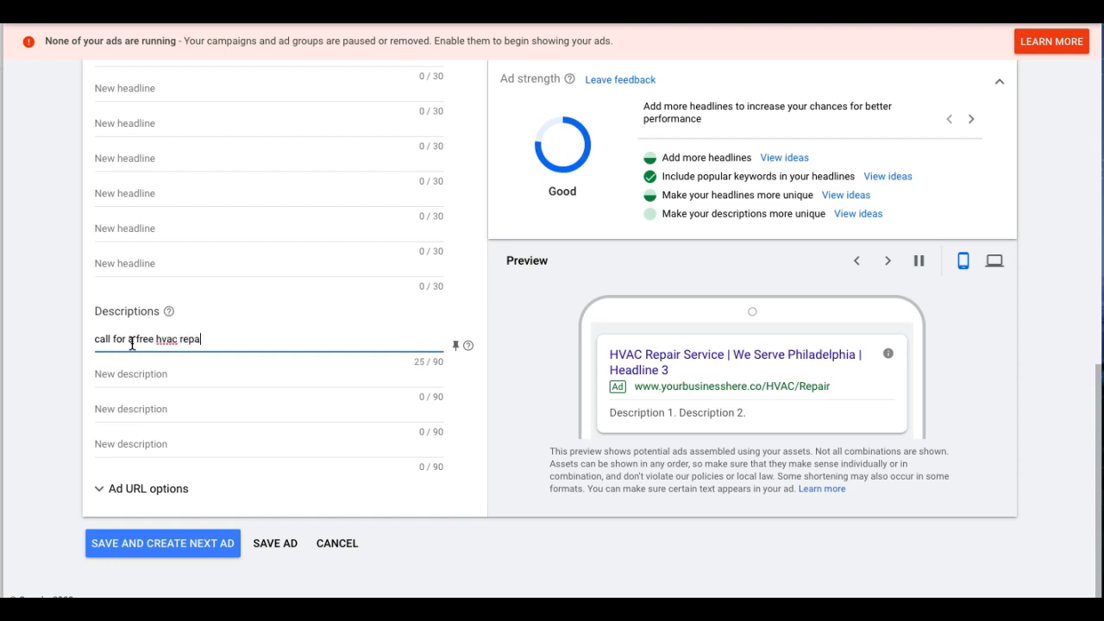
{"action": "type", "text": "ir estimate"}
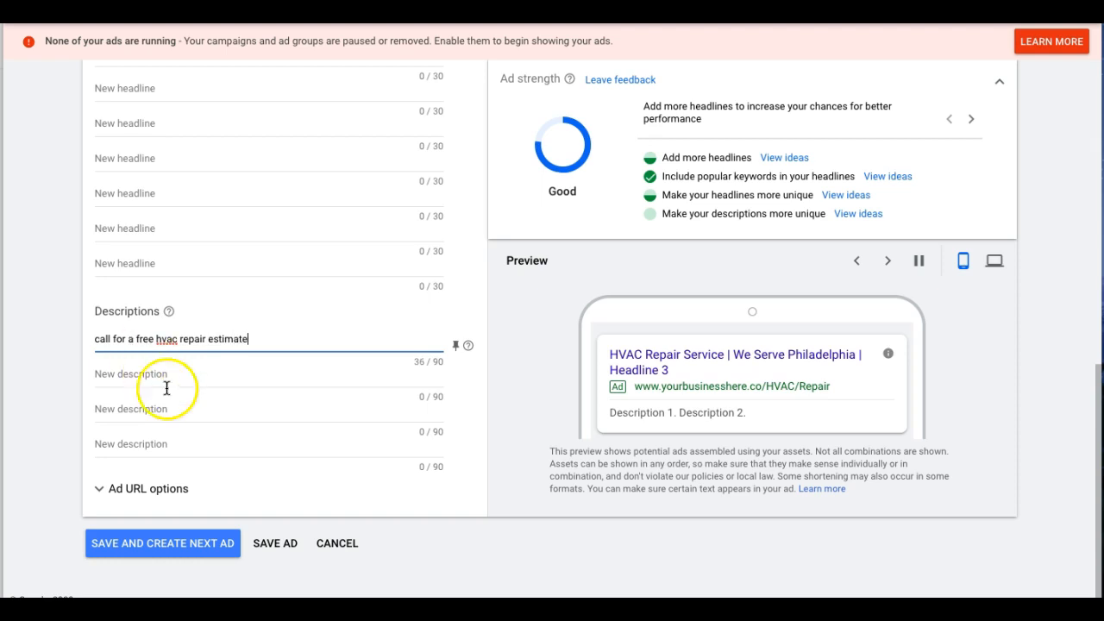
{"action": "left_click", "coordinate": [118, 375]}
{"action": "type", "text": "our te"}
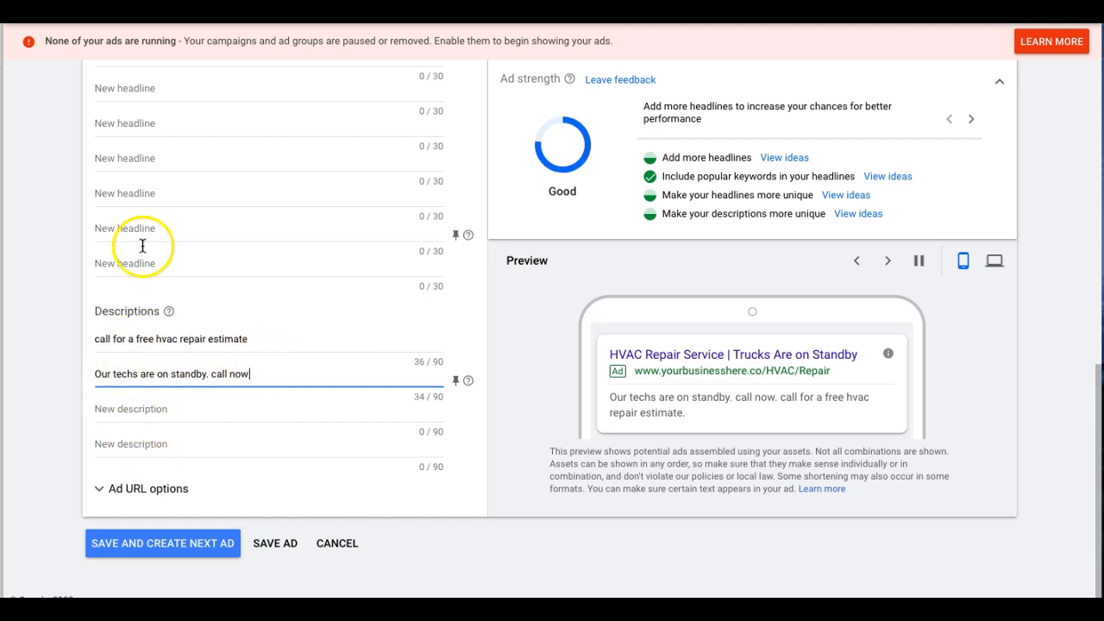
Step: Review the responsive search ad's headlines and descriptions alongside its preview and ad strength
{"action": "scroll", "coordinate": [142, 245], "scroll_direction": "up", "scroll_amount": 2}
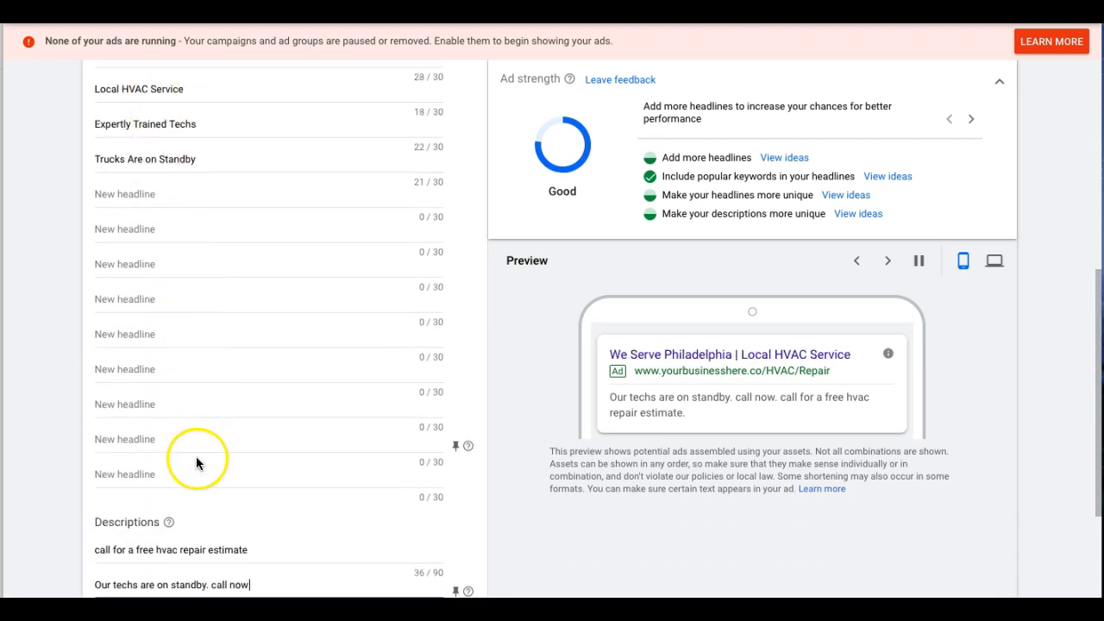
{"action": "scroll", "coordinate": [200, 372], "scroll_direction": "down", "scroll_amount": 3}
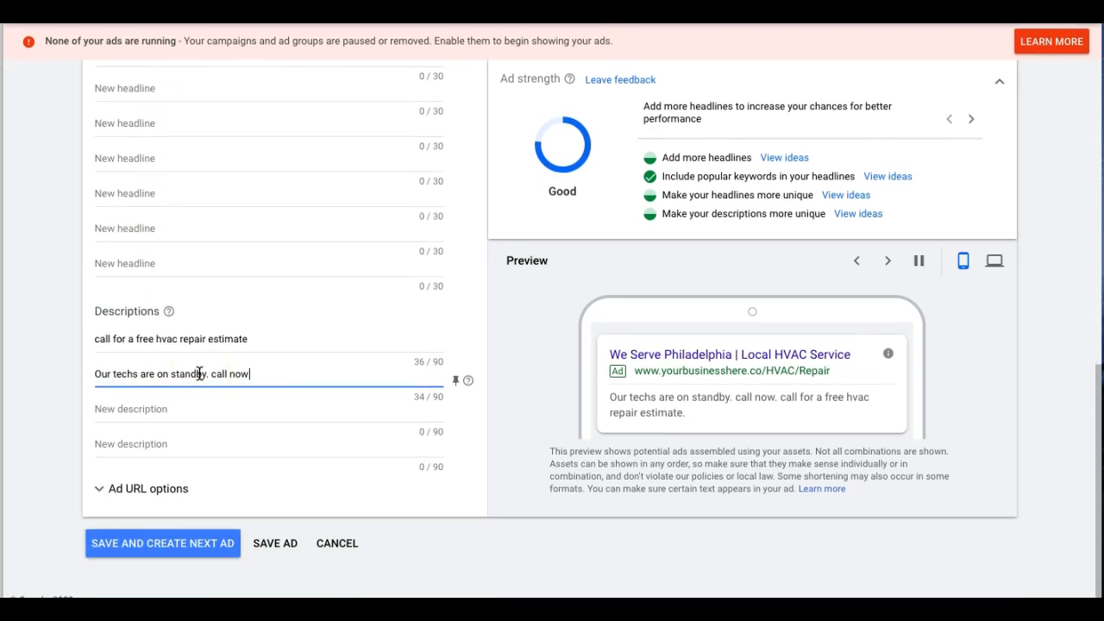
{"action": "scroll", "coordinate": [246, 316], "scroll_direction": "up", "scroll_amount": 4}
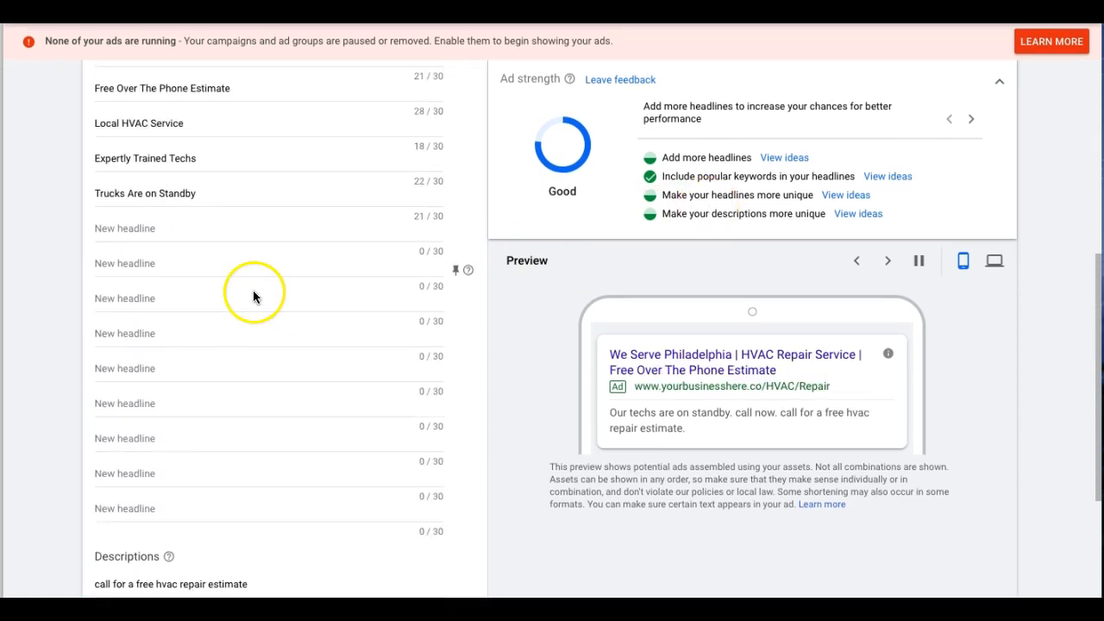
{"action": "scroll", "coordinate": [253, 295], "scroll_direction": "up", "scroll_amount": 2}
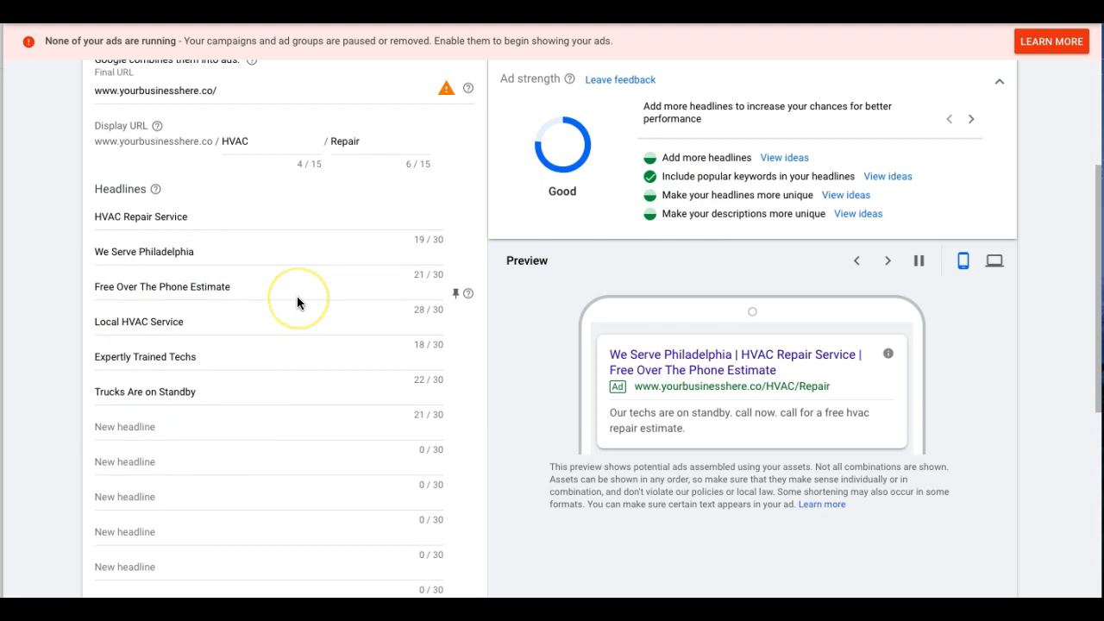
{"action": "scroll", "coordinate": [297, 302], "scroll_direction": "up", "scroll_amount": 1}
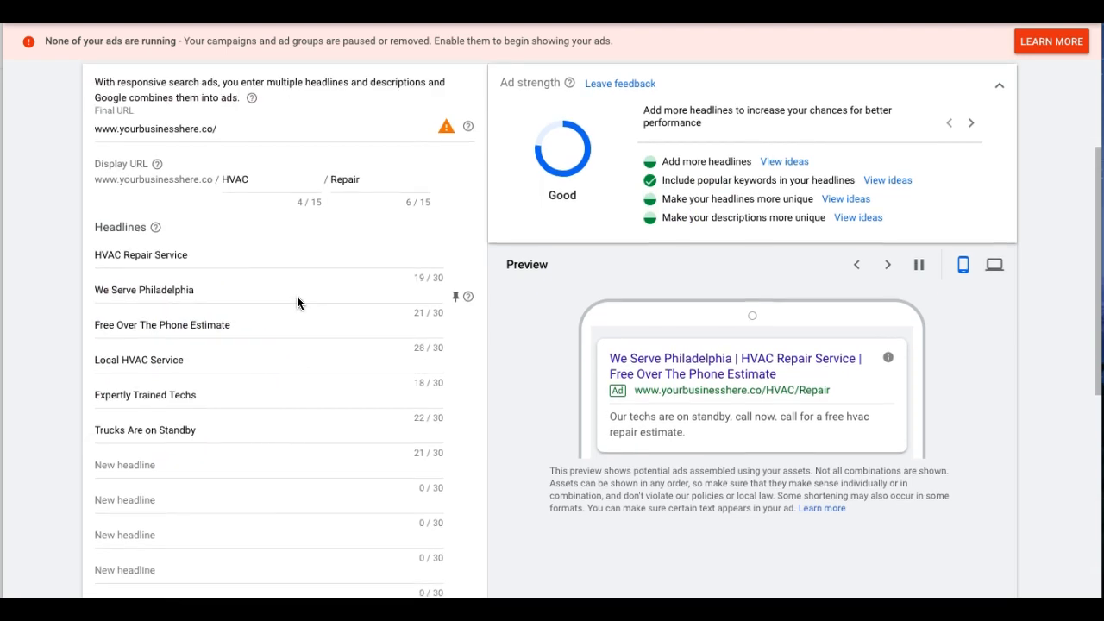
Step: Save the responsive search ad and check it in the ad group's ads list
{"action": "scroll", "coordinate": [297, 302], "scroll_direction": "down", "scroll_amount": 6}
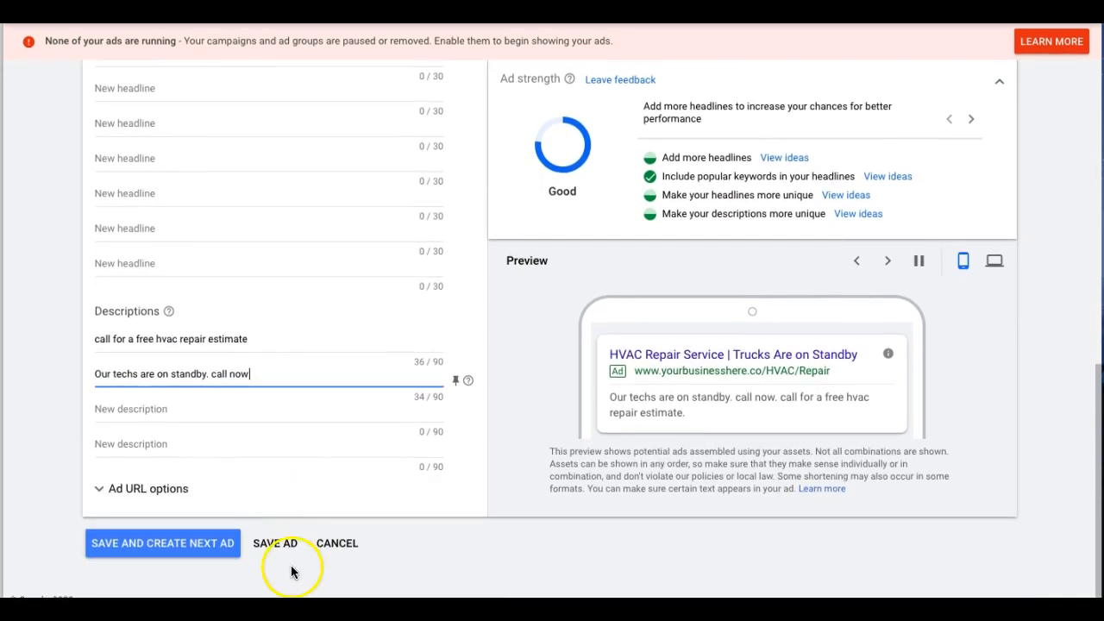
{"action": "left_click", "coordinate": [288, 543]}
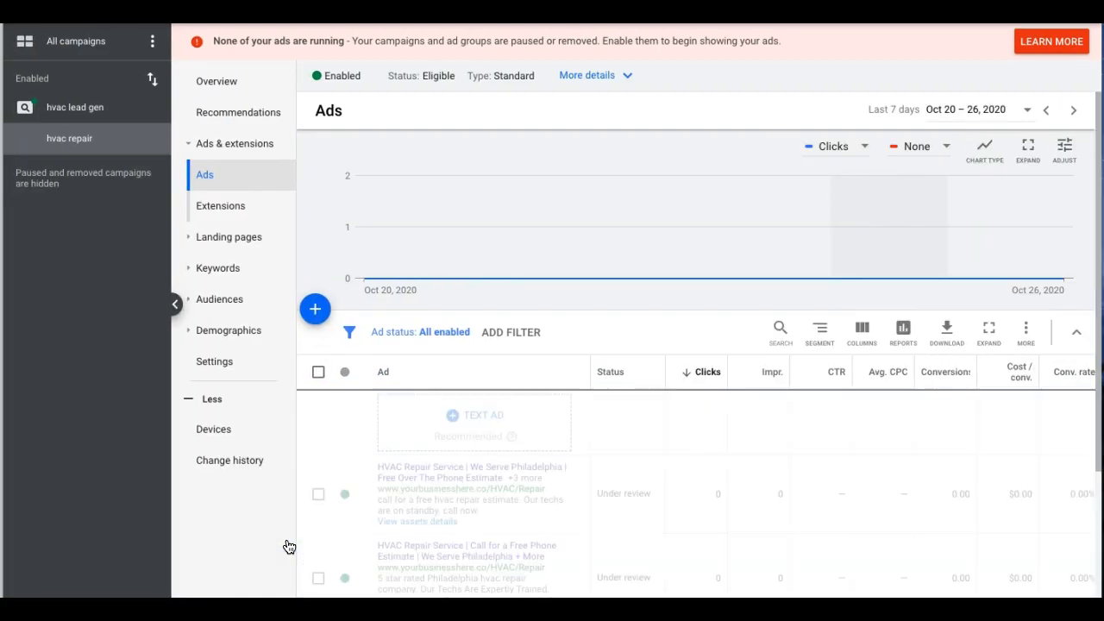
{"action": "scroll", "coordinate": [597, 301], "scroll_direction": "down", "scroll_amount": 2}
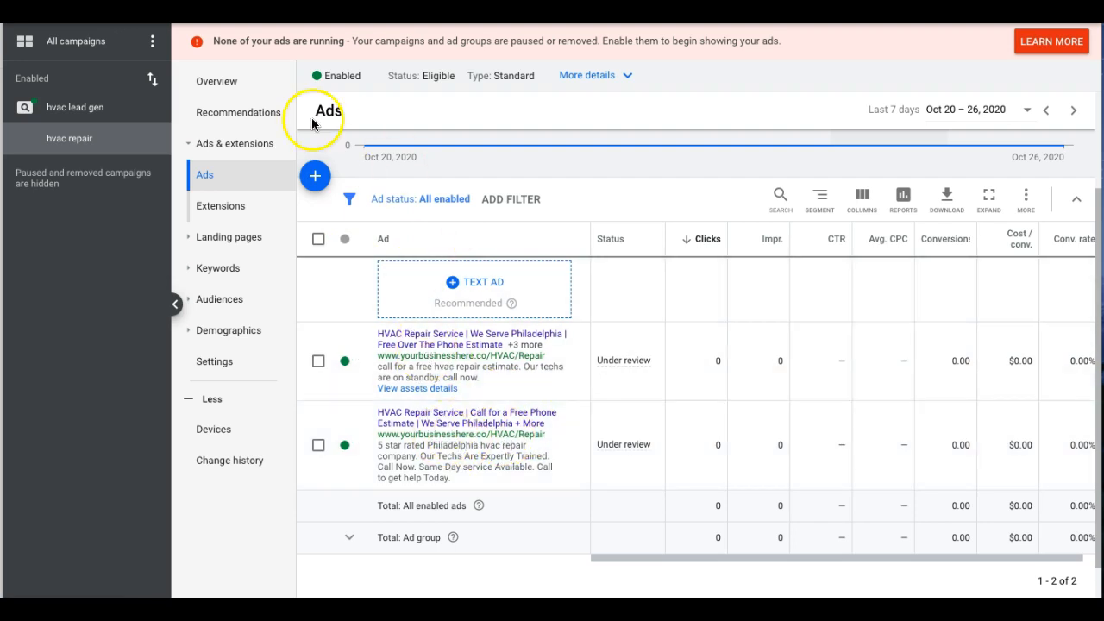
Step: Open the search keywords of the "hvac repair" ad group in the "hvac lead gen" campaign and start adding keywords
{"action": "left_click", "coordinate": [58, 106]}
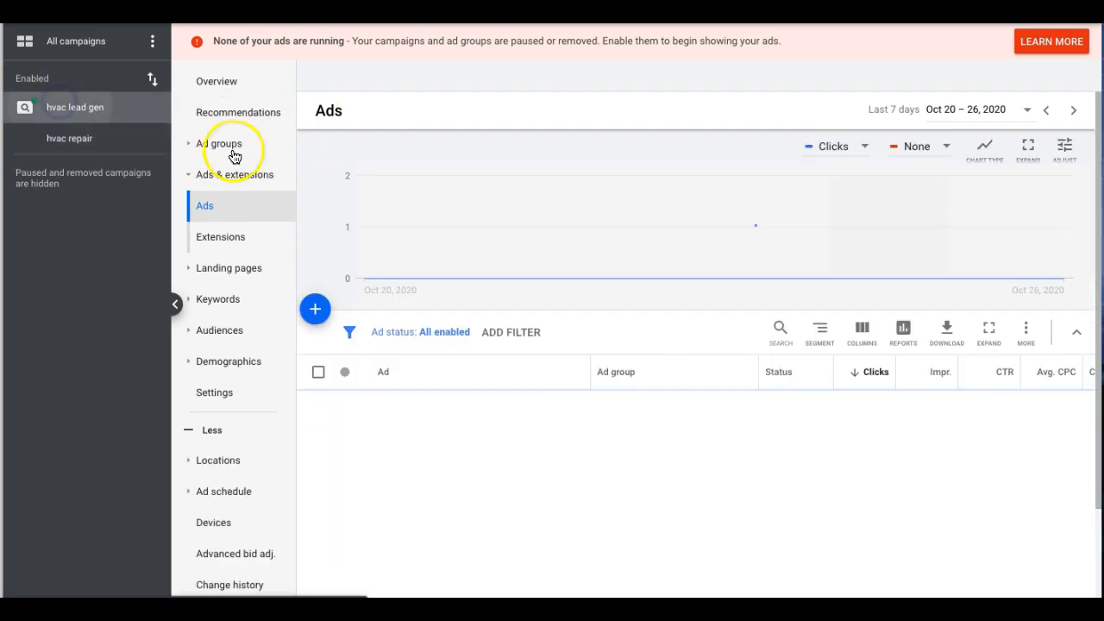
{"action": "left_click", "coordinate": [224, 148]}
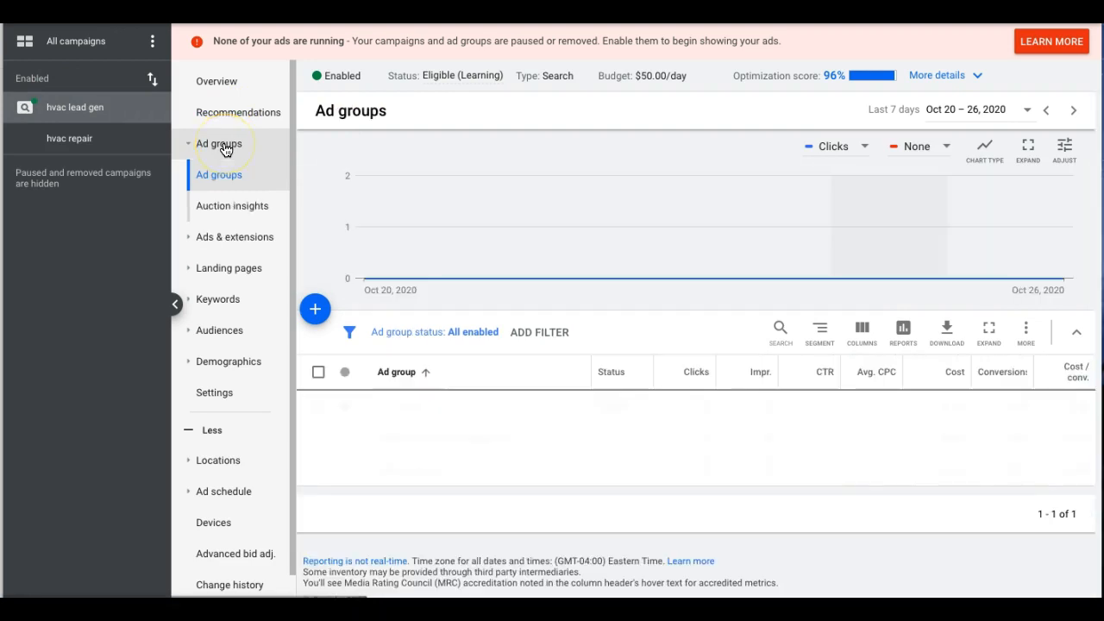
{"action": "left_click", "coordinate": [409, 407]}
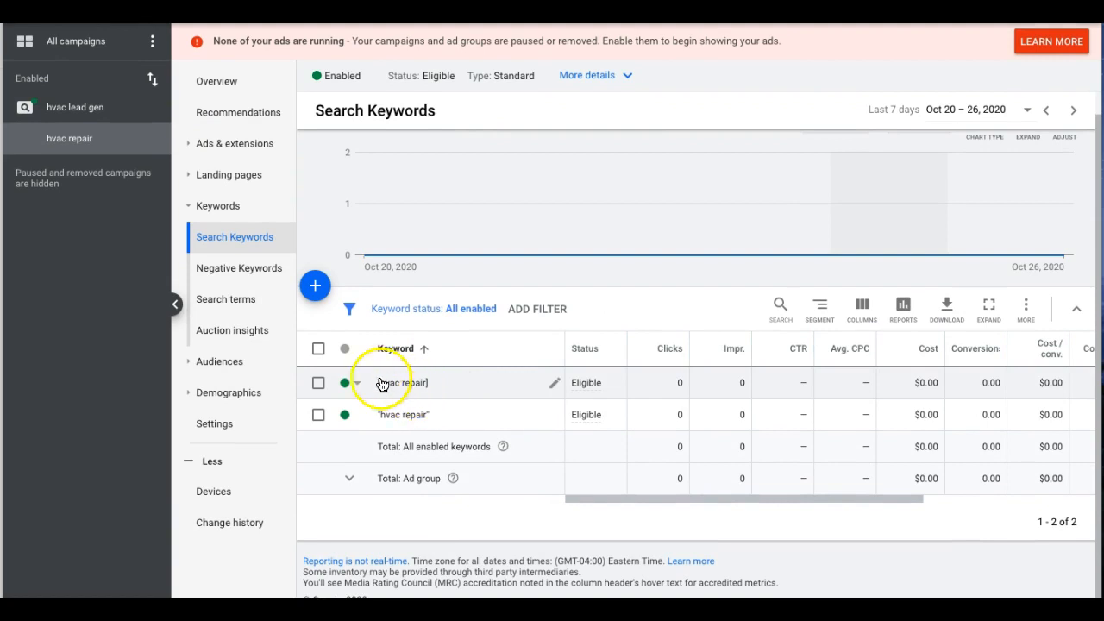
{"action": "left_click", "coordinate": [319, 289]}
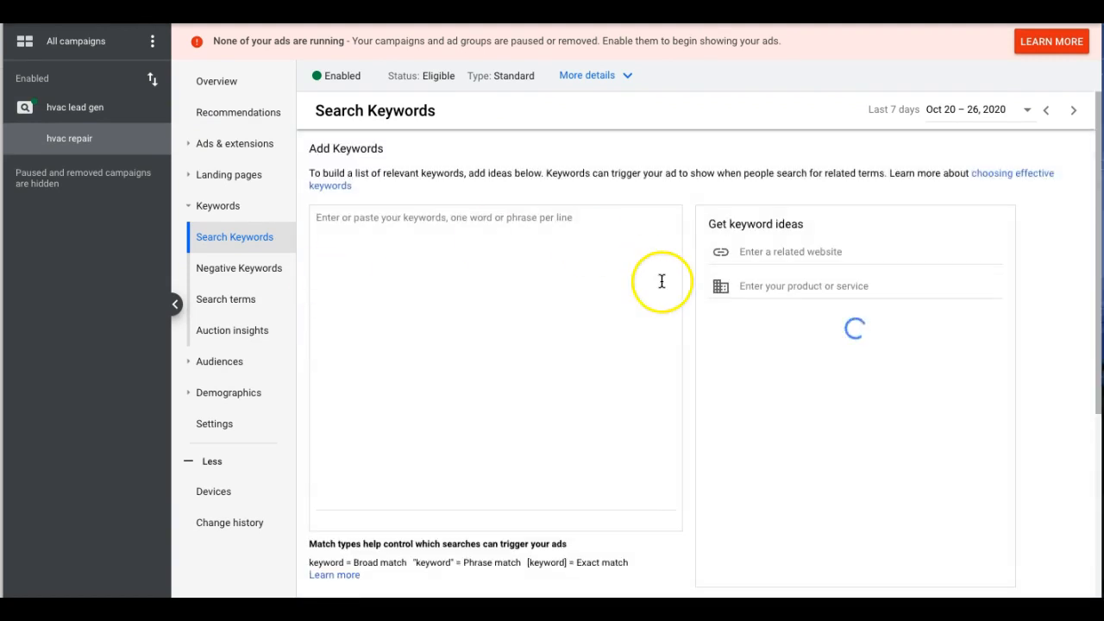
{"action": "scroll", "coordinate": [664, 306], "scroll_direction": "down", "scroll_amount": 1}
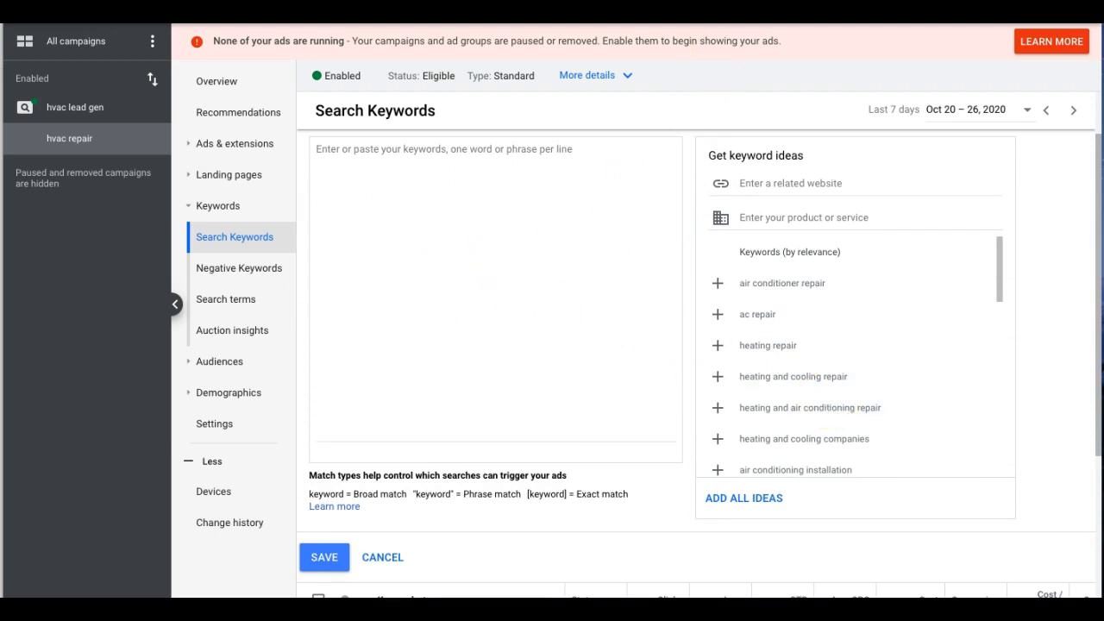
Step: Switch to Keyword Planner and get keyword ideas for "hvac repair" in place of the previous search term
{"action": "left_click", "coordinate": [850, 10]}
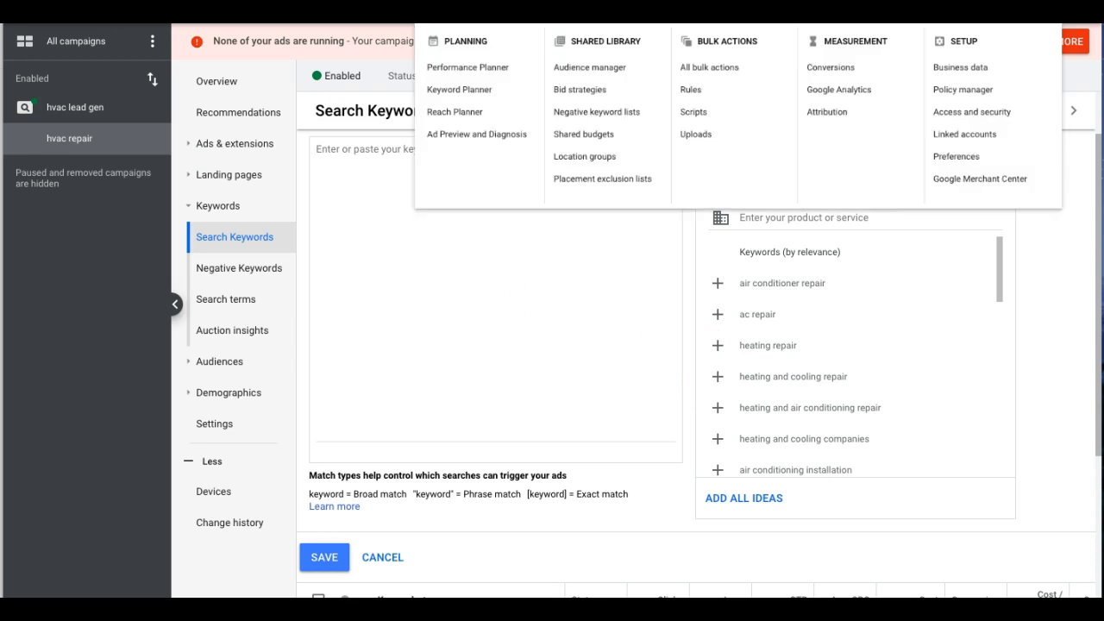
{"action": "left_click", "coordinate": [302, 108]}
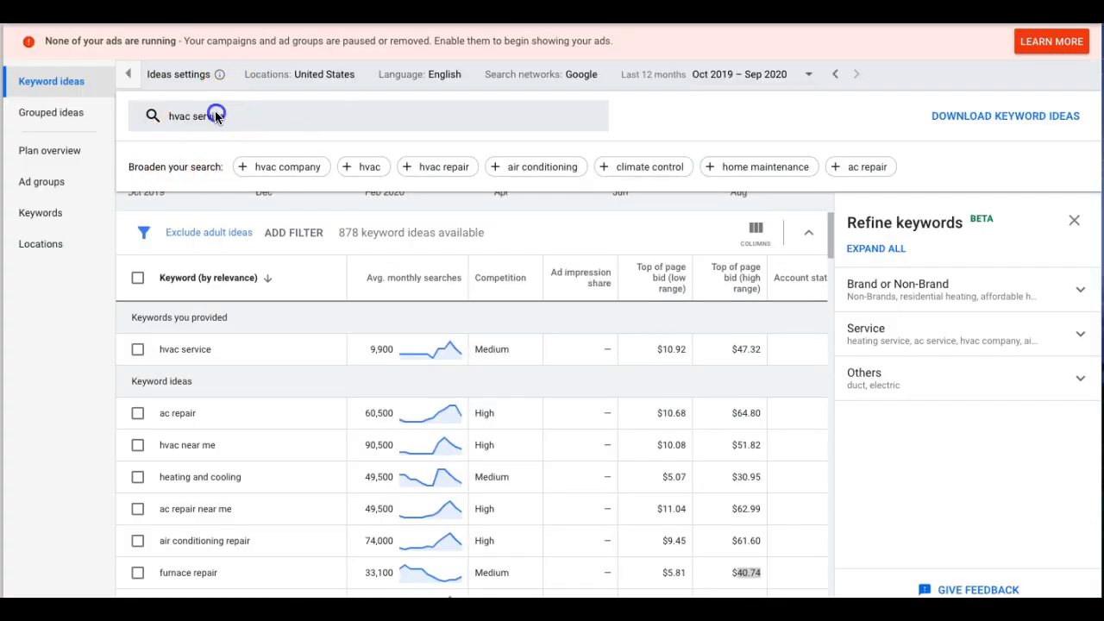
{"action": "left_click", "coordinate": [216, 115]}
{"action": "left_click", "coordinate": [265, 195]}
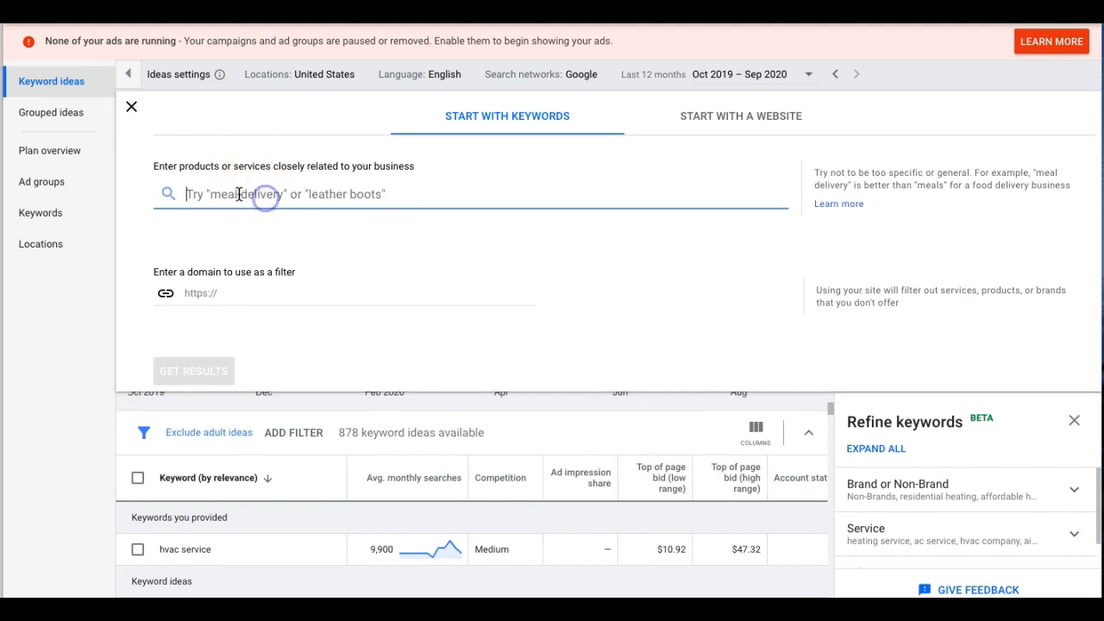
{"action": "type", "text": "hvac repair"}
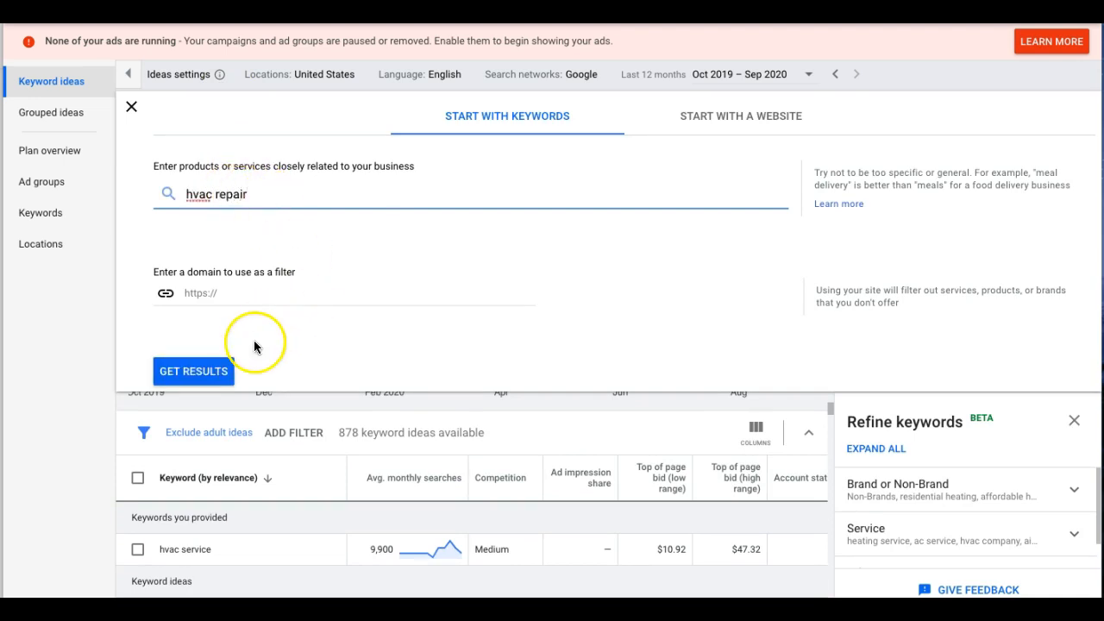
{"action": "left_click", "coordinate": [207, 371]}
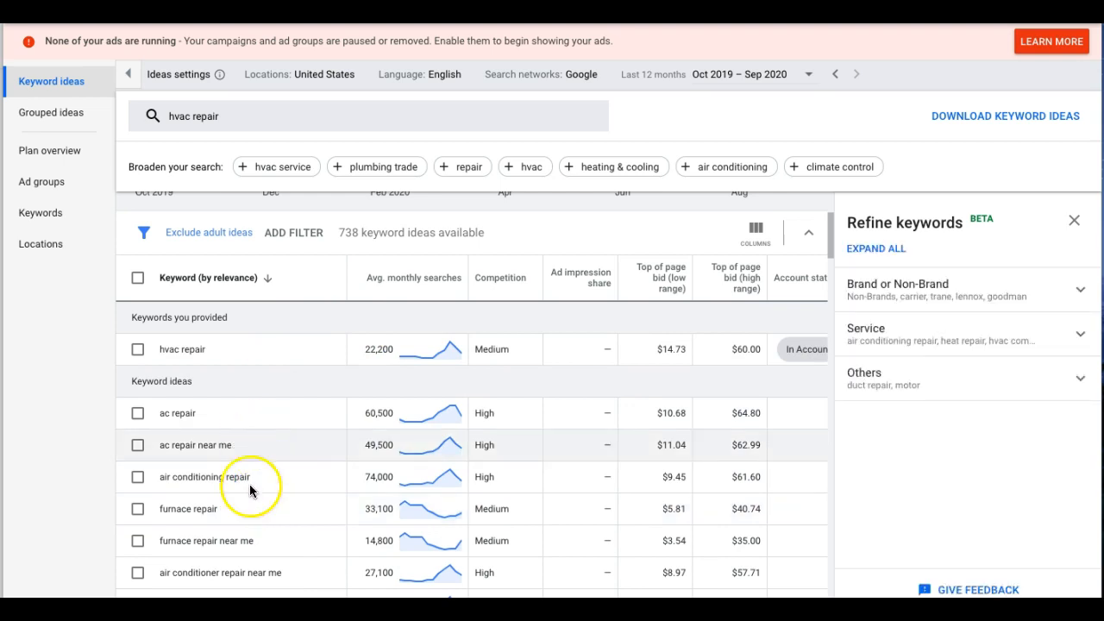
Step: Try to filter the keyword ideas to keyword text containing "havc repair"
{"action": "scroll", "coordinate": [322, 450], "scroll_direction": "down", "scroll_amount": 2}
{"action": "scroll", "coordinate": [322, 449], "scroll_direction": "up", "scroll_amount": 2}
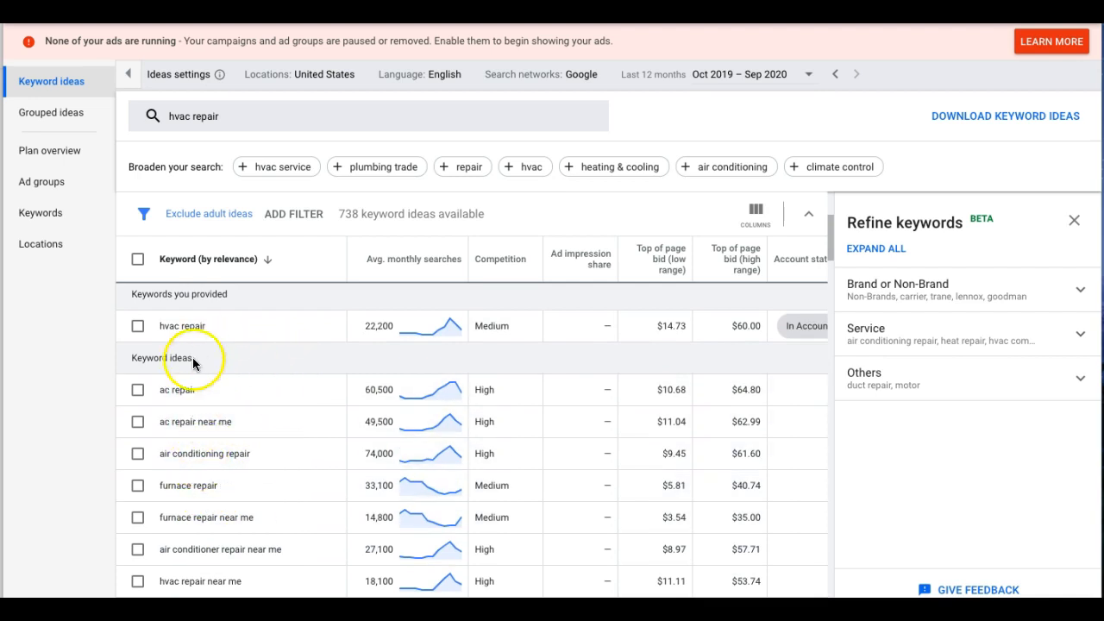
{"action": "scroll", "coordinate": [292, 394], "scroll_direction": "up", "scroll_amount": 2}
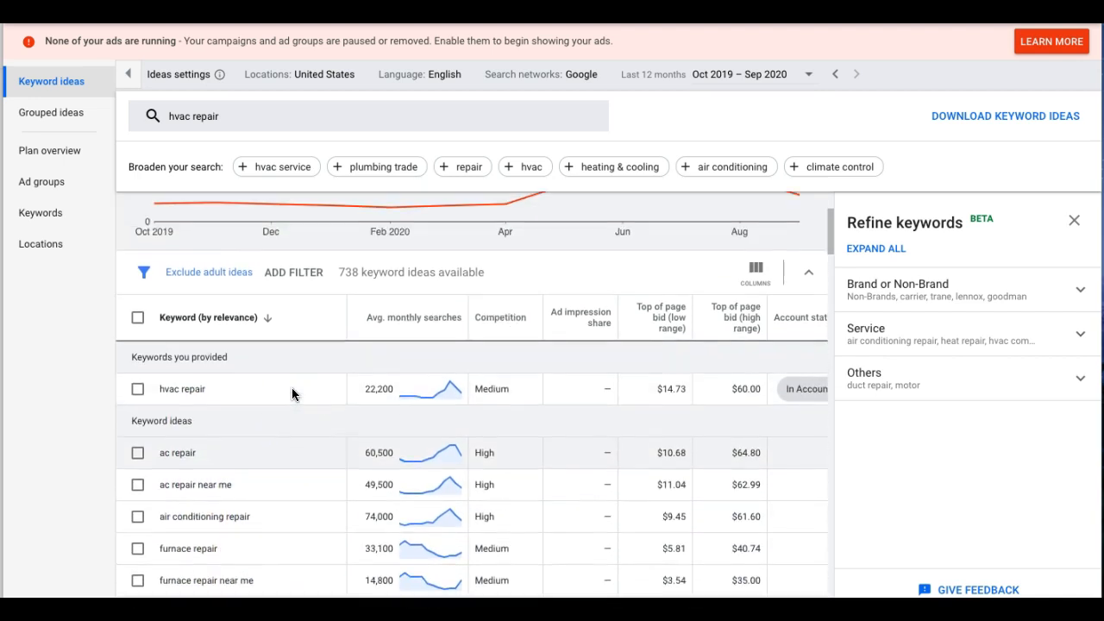
{"action": "left_click", "coordinate": [295, 274]}
{"action": "left_click", "coordinate": [347, 413]}
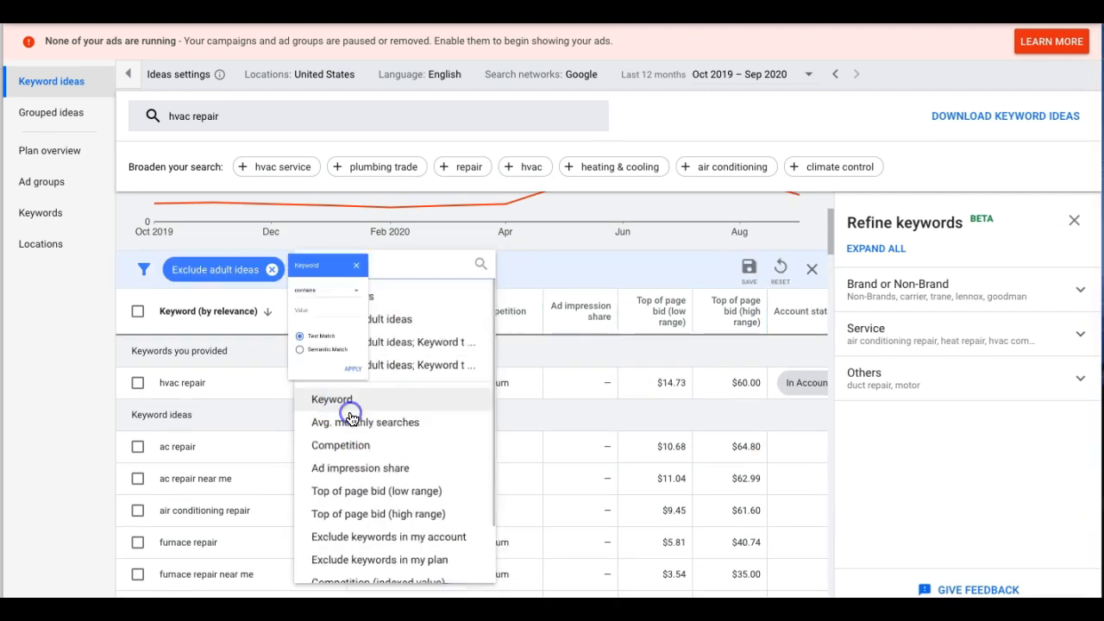
{"action": "left_click", "coordinate": [331, 364]}
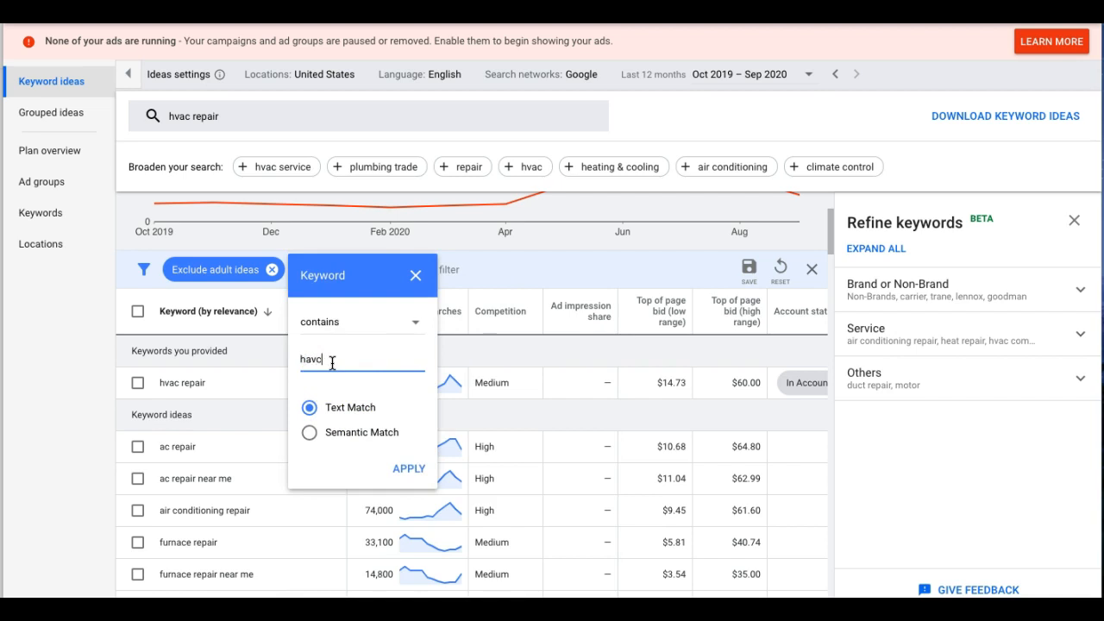
{"action": "left_click", "coordinate": [409, 468]}
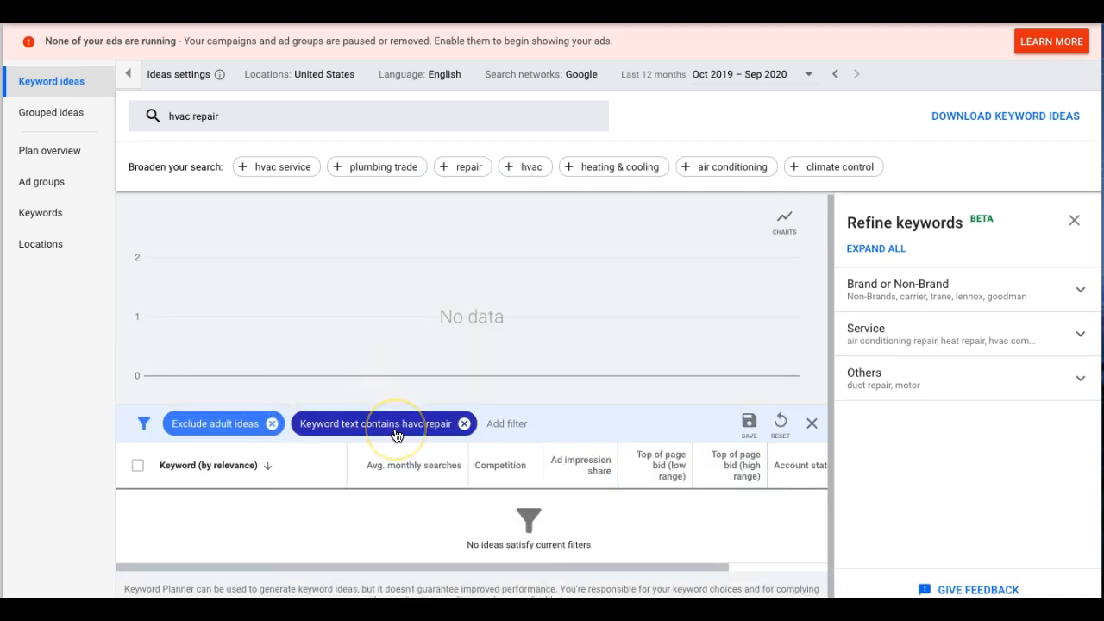
Step: Try shortening the keyword text filter to "havc" with text match
{"action": "left_click", "coordinate": [394, 425]}
{"action": "left_click", "coordinate": [368, 307]}
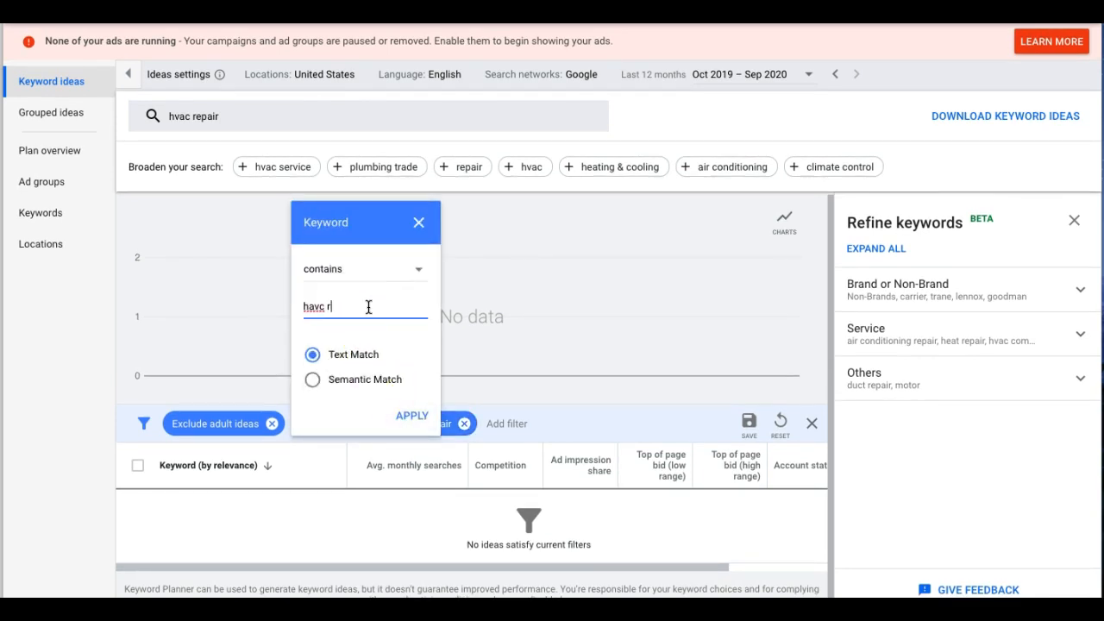
{"action": "type", "text": "c"}
{"action": "key", "text": "Return"}
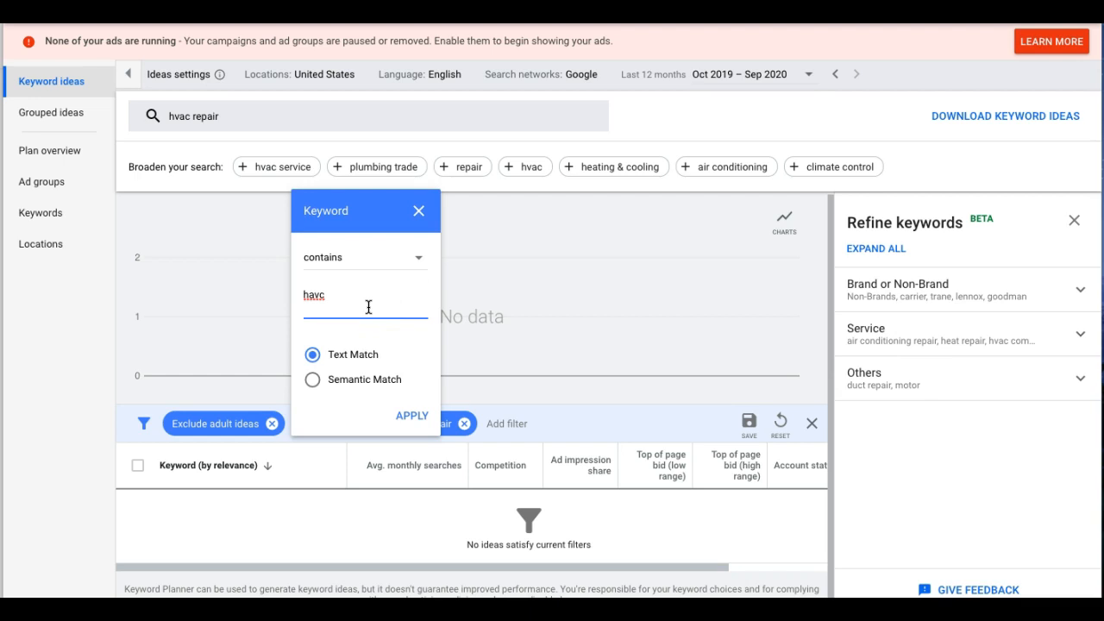
{"action": "key", "text": "BackSpace"}
{"action": "left_click", "coordinate": [413, 414]}
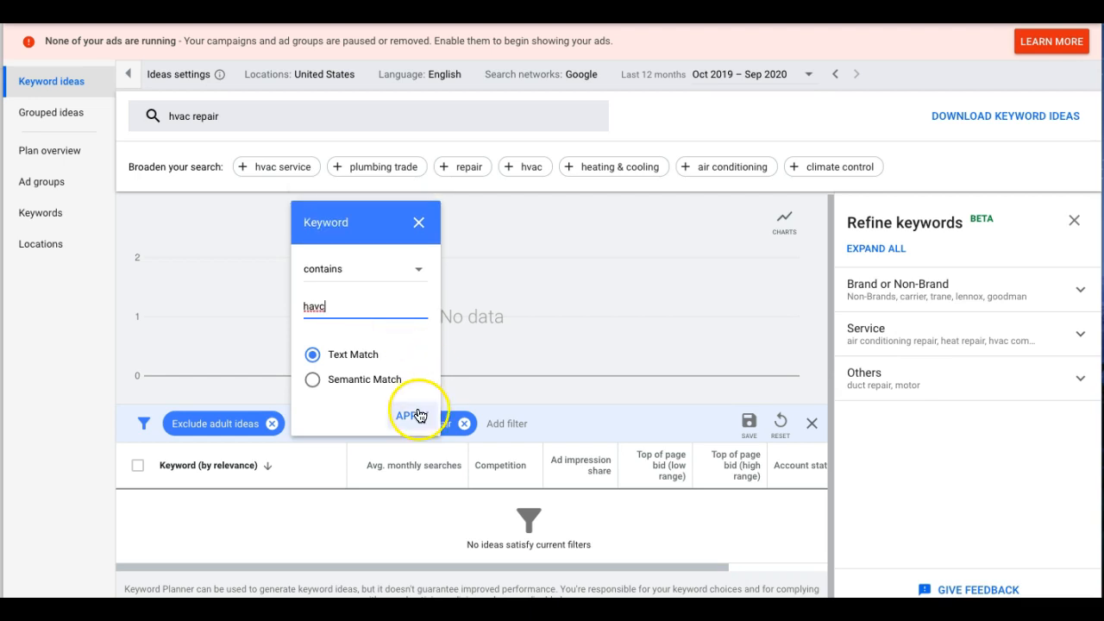
{"action": "left_click", "coordinate": [369, 345]}
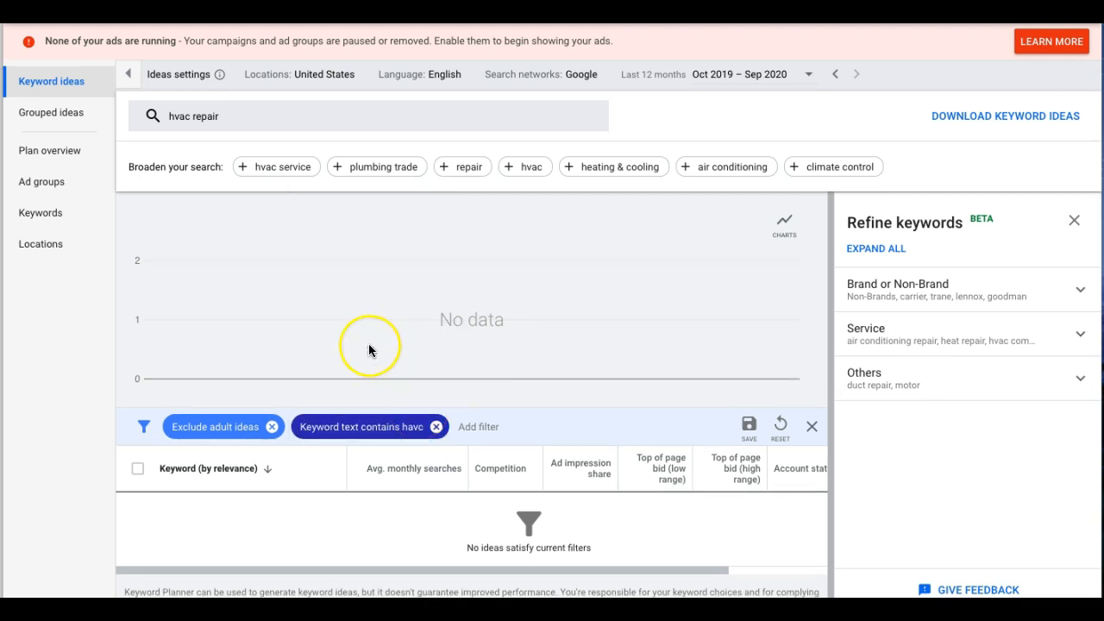
{"action": "left_click", "coordinate": [578, 369]}
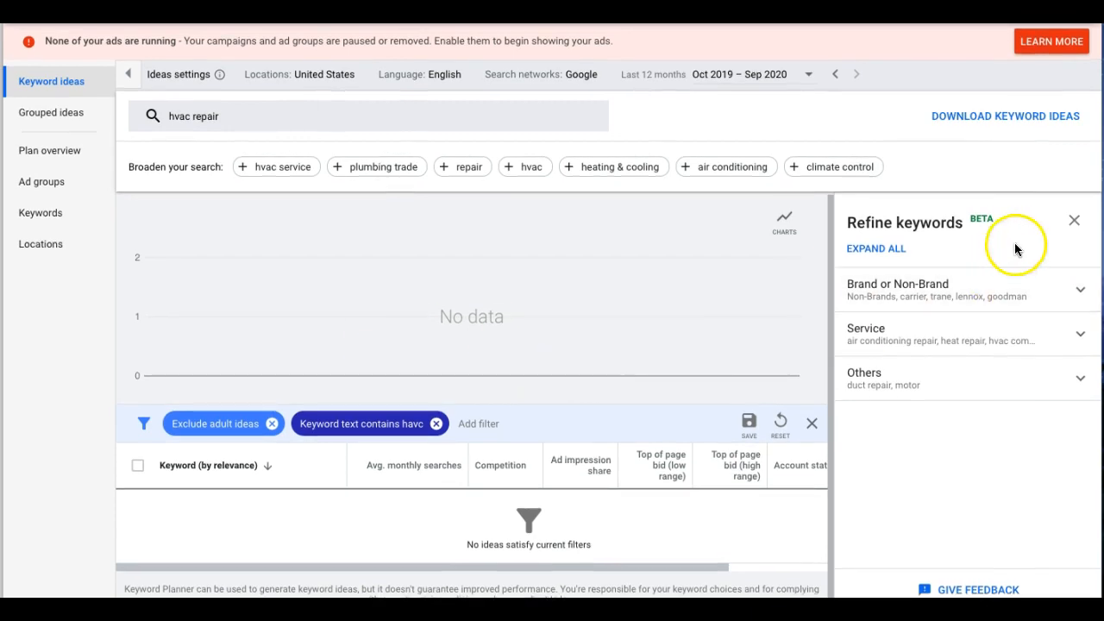
Step: Close the keyword refinement suggestions and filter the ideas to keyword text containing "hvac", replacing the misspelled filter
{"action": "left_click", "coordinate": [1071, 225]}
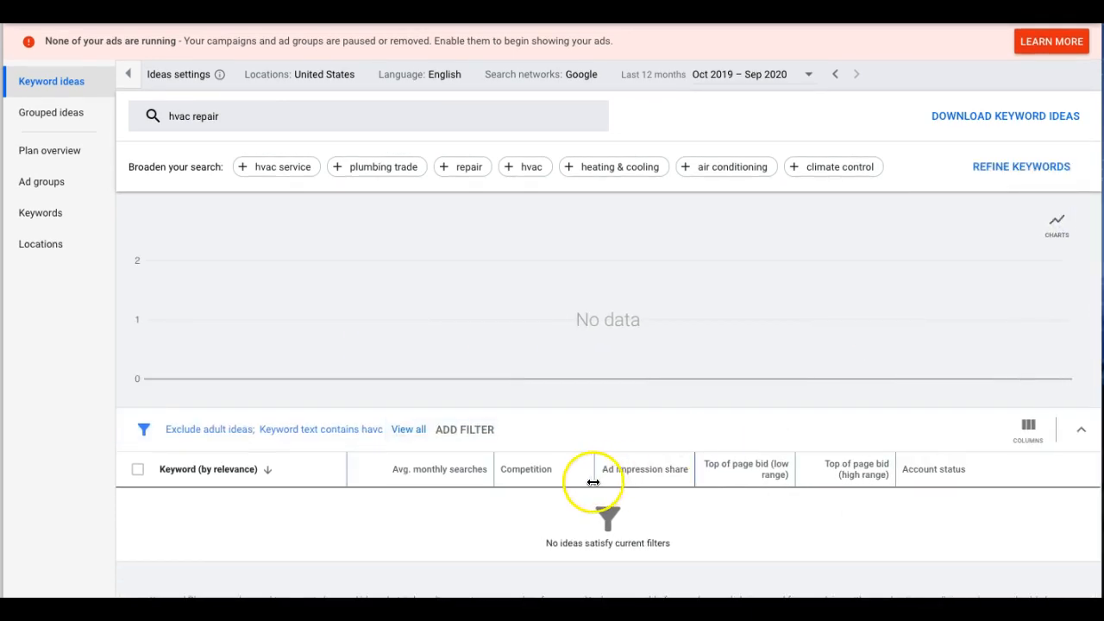
{"action": "left_click", "coordinate": [358, 438]}
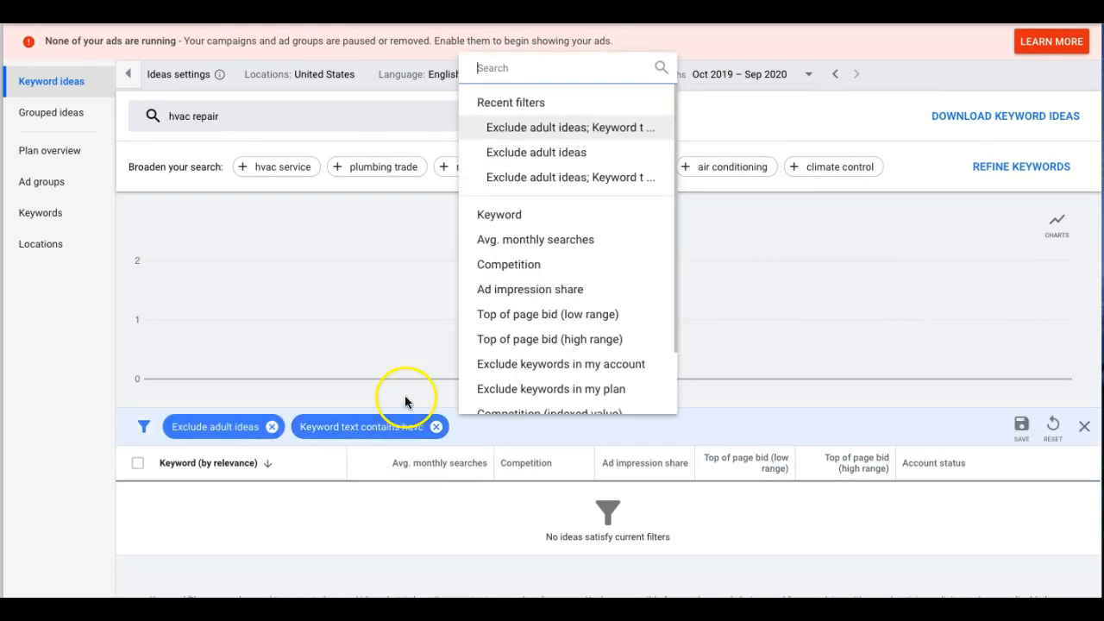
{"action": "left_click", "coordinate": [524, 218]}
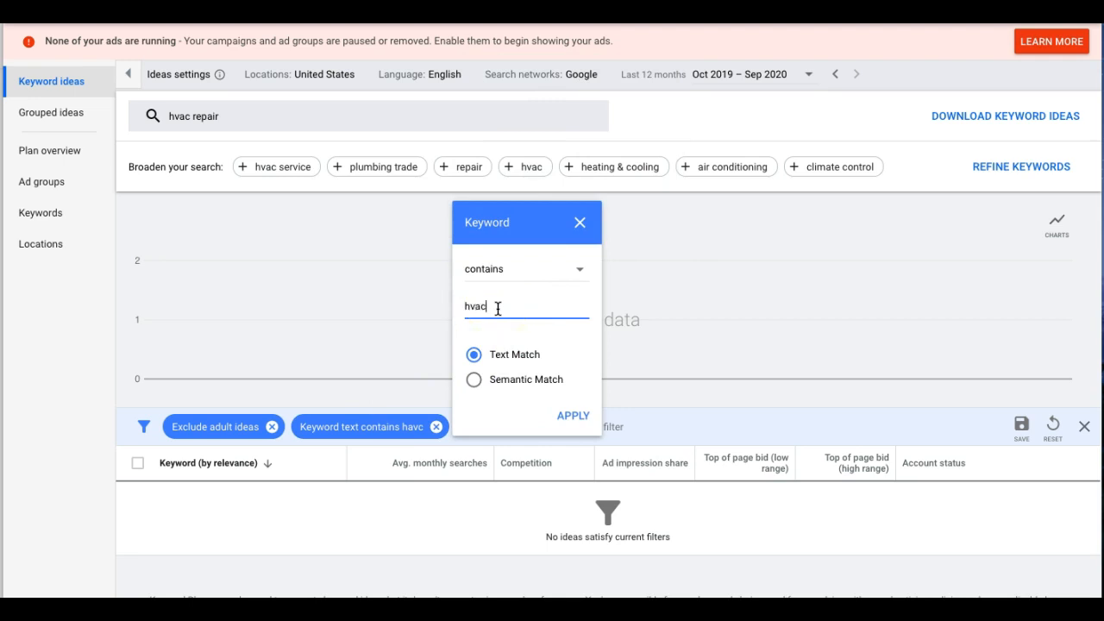
{"action": "left_click", "coordinate": [574, 416]}
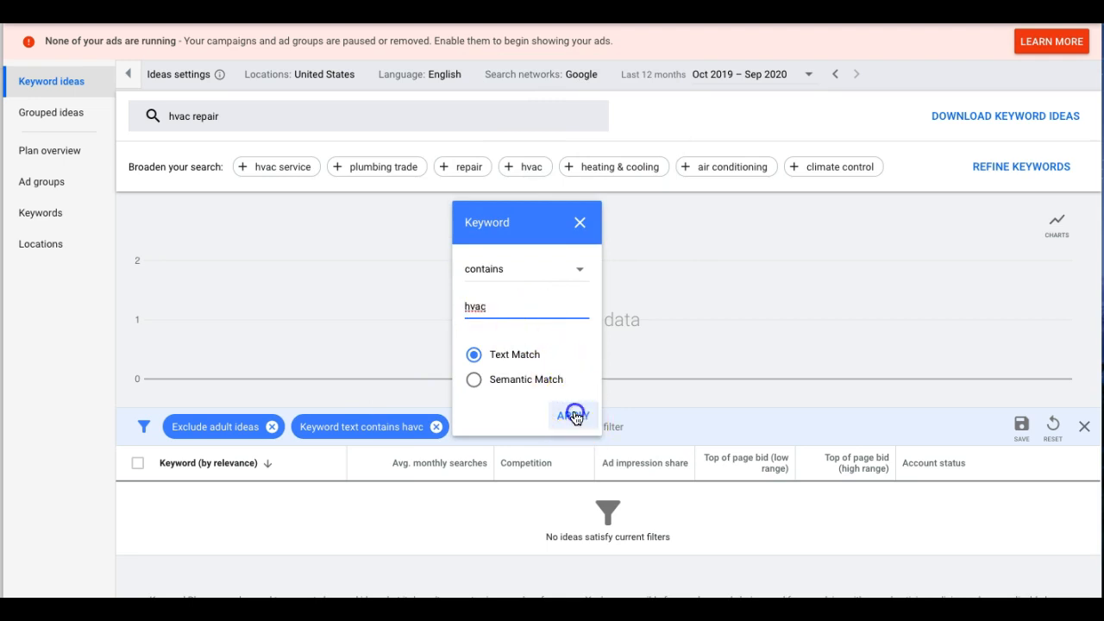
{"action": "left_click", "coordinate": [437, 427]}
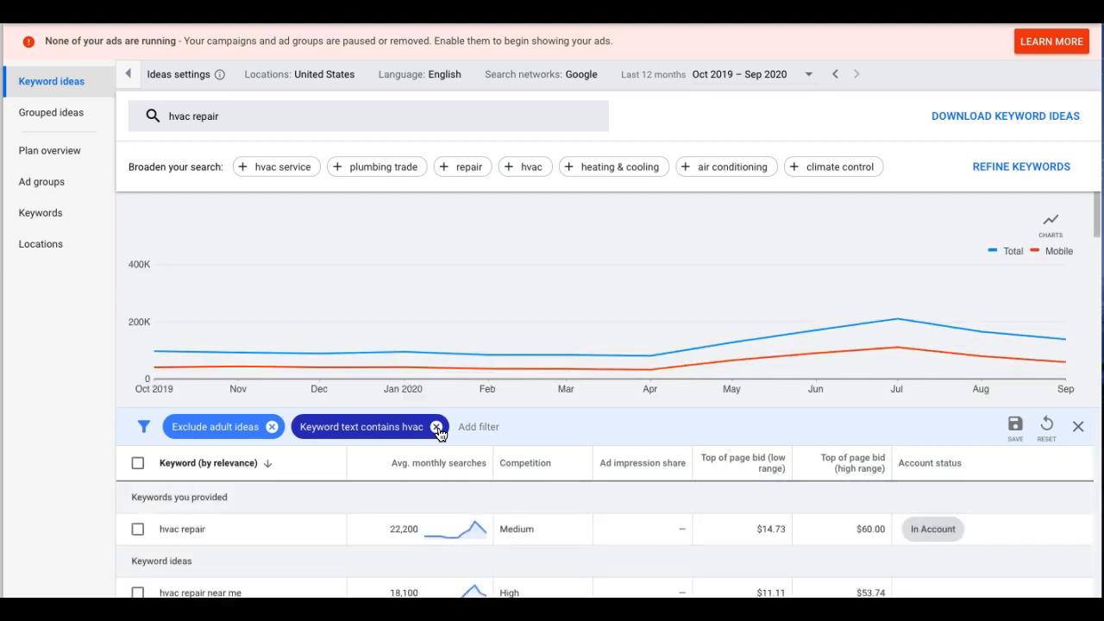
{"action": "scroll", "coordinate": [438, 431], "scroll_direction": "down", "scroll_amount": 5}
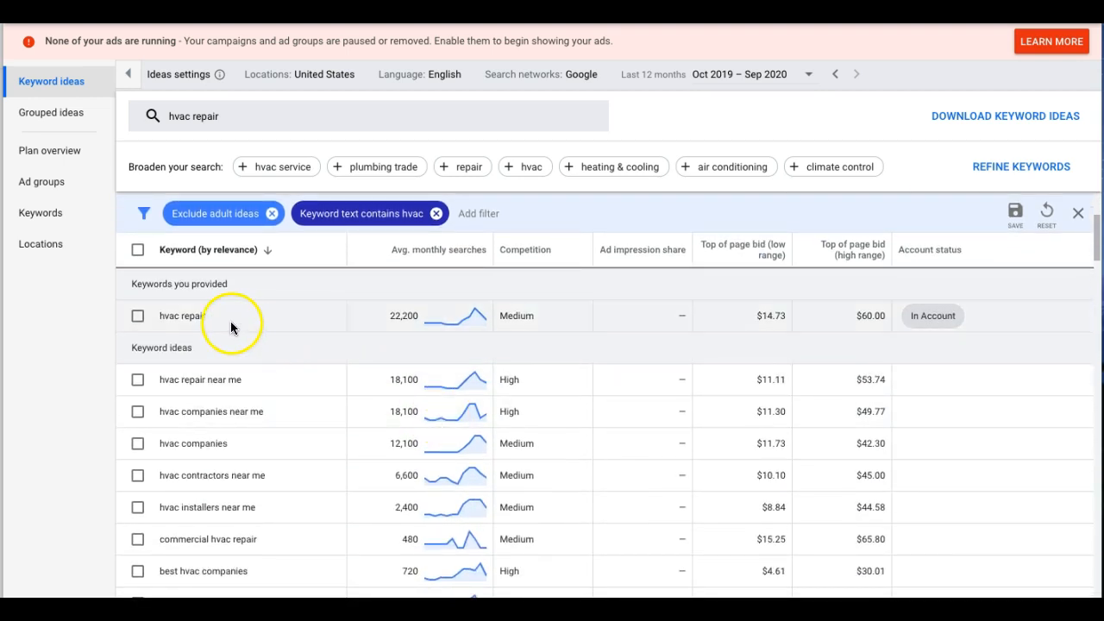
{"action": "scroll", "coordinate": [343, 380], "scroll_direction": "down", "scroll_amount": 1}
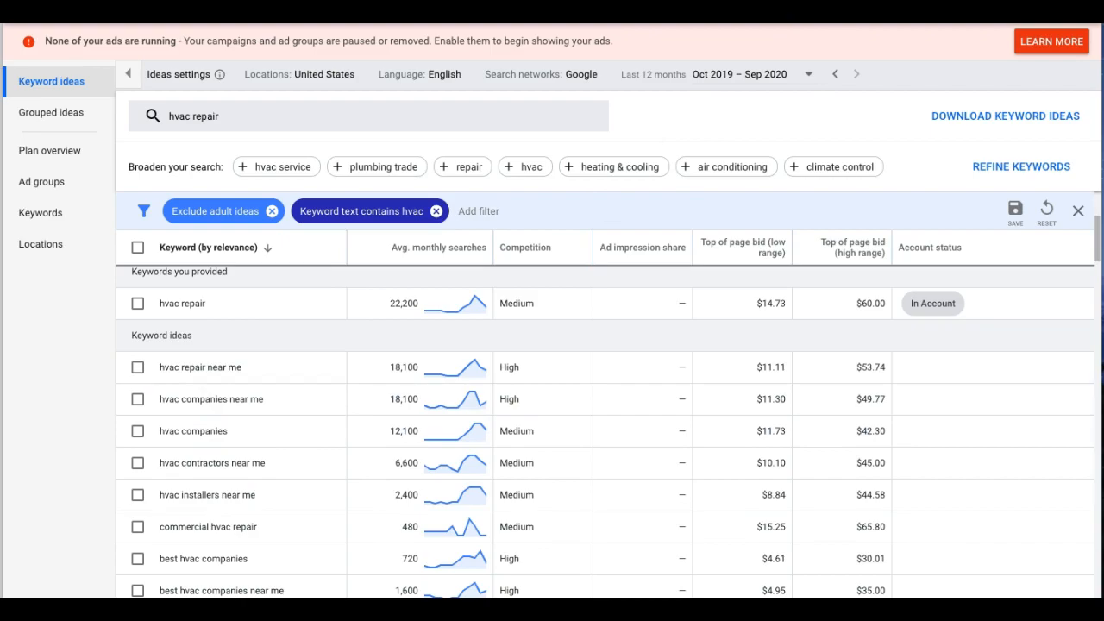
Step: Open the AdWords Wrapper website in a new tab at its keyword entry box and pick "hvac repair near me" from the keyword ideas
{"action": "key", "text": "super+t"}
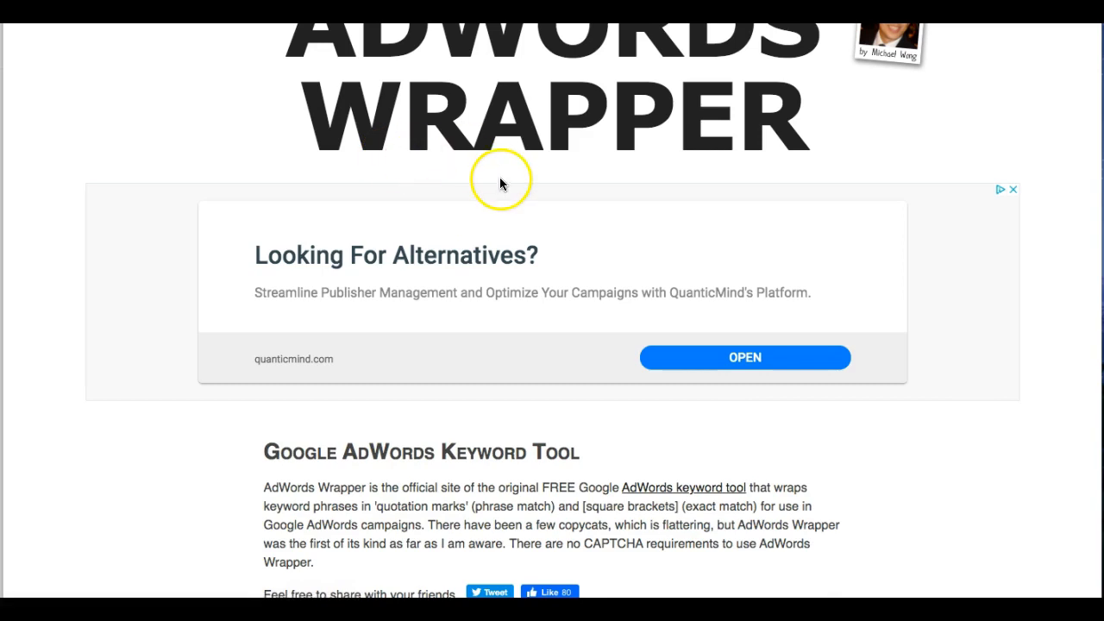
{"action": "scroll", "coordinate": [500, 183], "scroll_direction": "down", "scroll_amount": 10}
{"action": "scroll", "coordinate": [501, 185], "scroll_direction": "down", "scroll_amount": 6}
{"action": "left_click", "coordinate": [333, 233]}
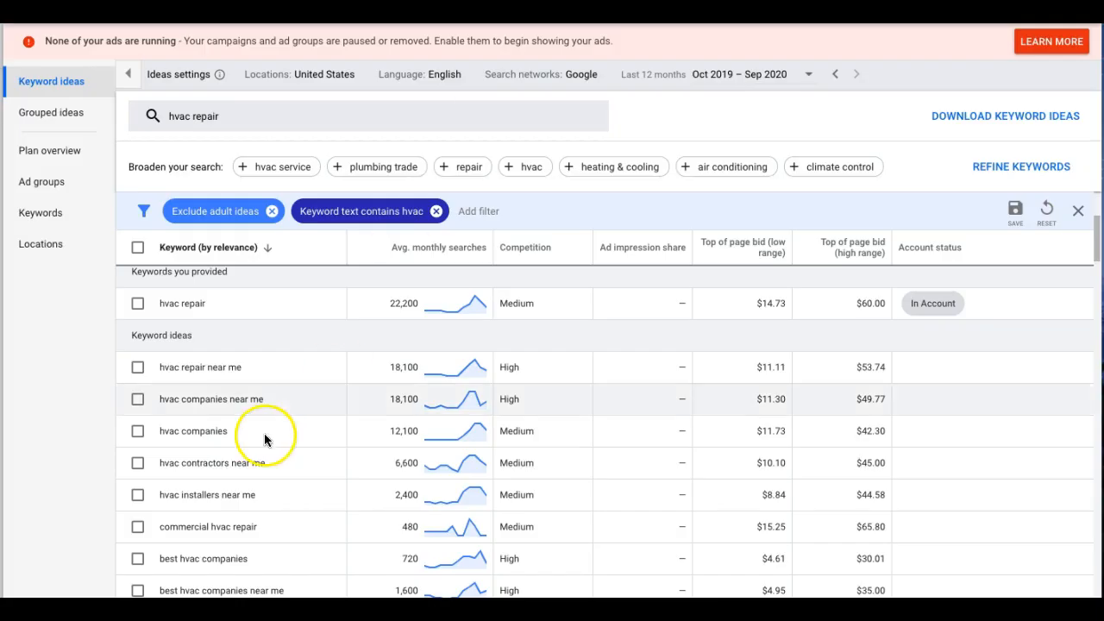
{"action": "left_click", "coordinate": [207, 367]}
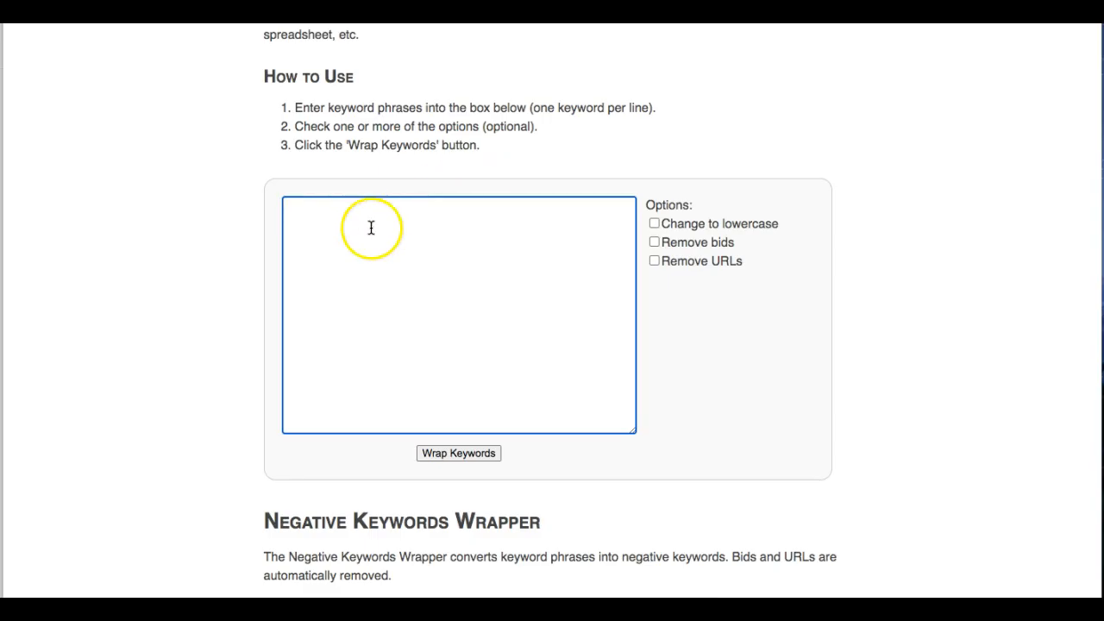
Step: Enter "hvac repair near me" in the keyword wrapper box and add "affordable hvac repair near me" from the keyword ideas on its own line
{"action": "type", "text": "hvac repair near me"}
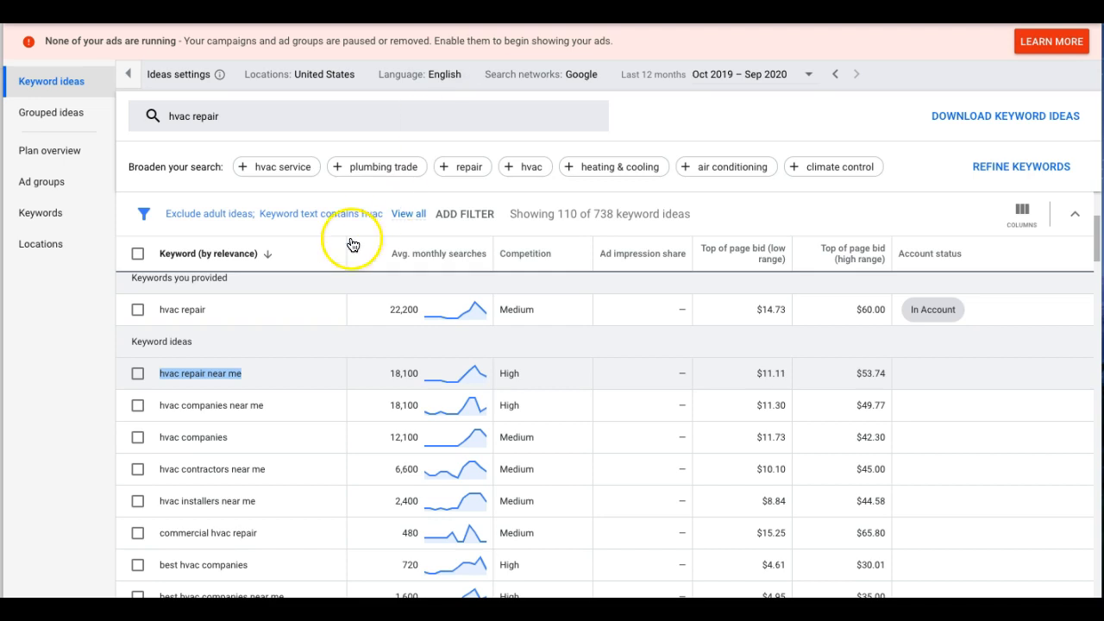
{"action": "scroll", "coordinate": [244, 410], "scroll_direction": "down", "scroll_amount": 1}
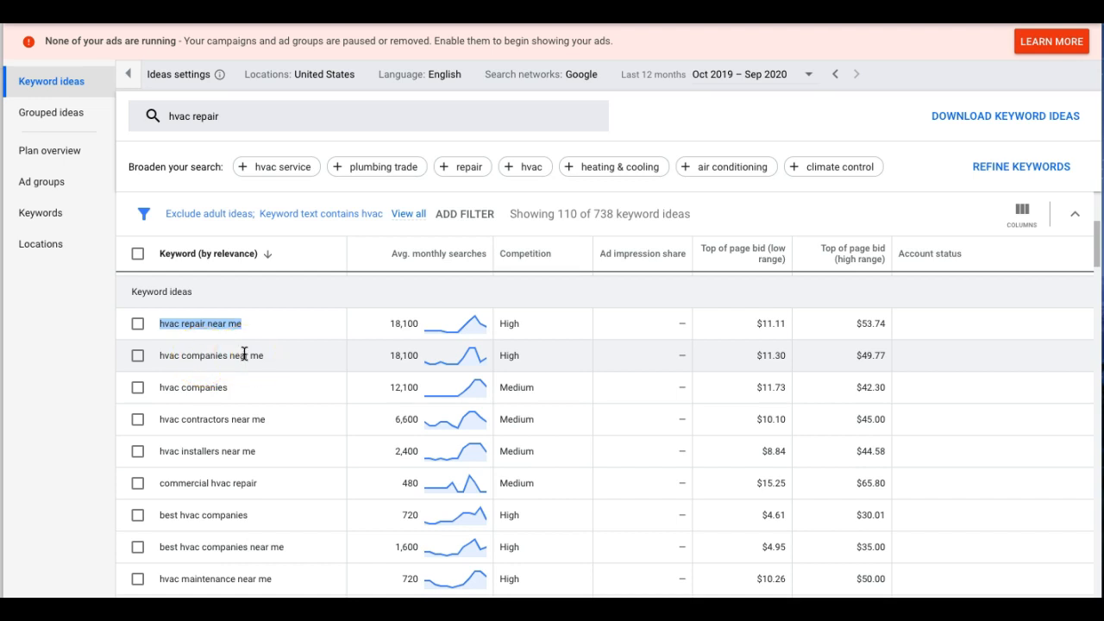
{"action": "scroll", "coordinate": [244, 354], "scroll_direction": "down", "scroll_amount": 2}
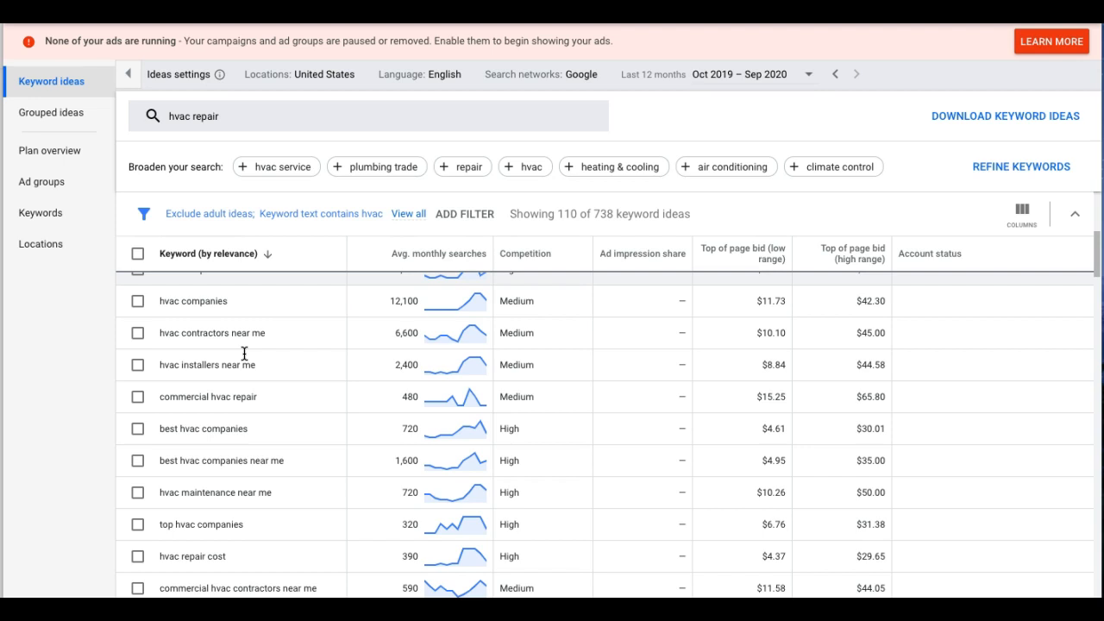
{"action": "scroll", "coordinate": [244, 354], "scroll_direction": "down", "scroll_amount": 3}
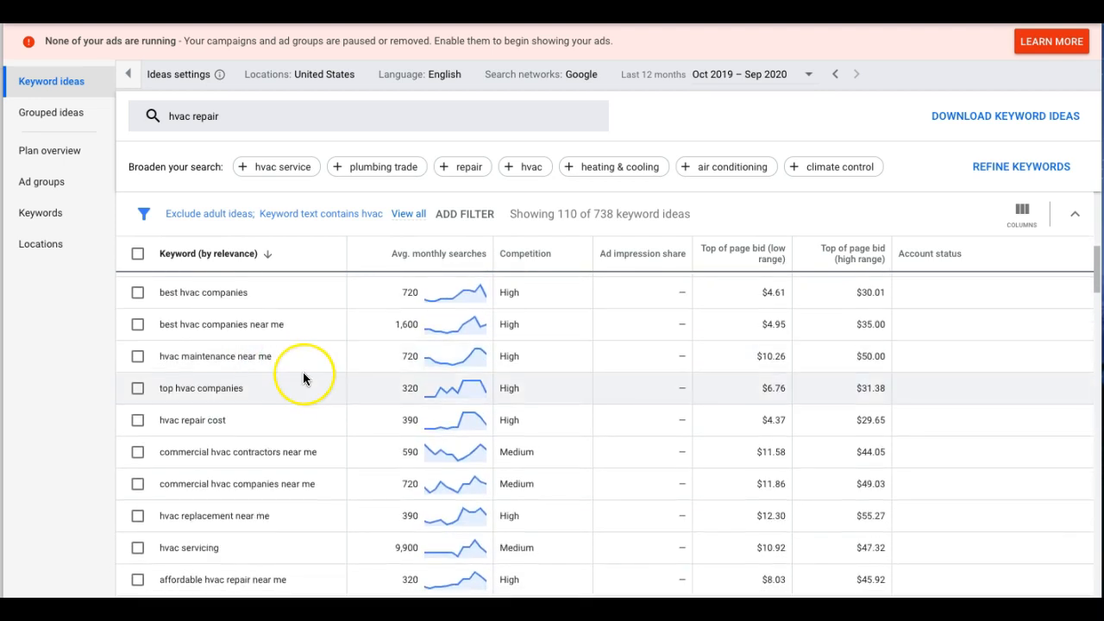
{"action": "scroll", "coordinate": [303, 372], "scroll_direction": "down", "scroll_amount": 2}
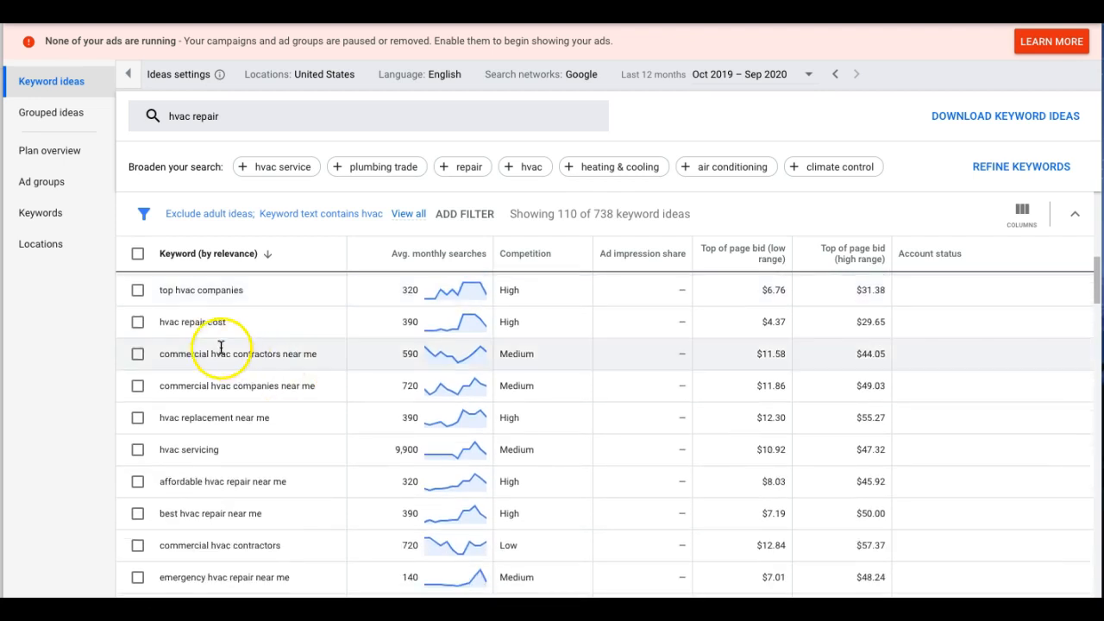
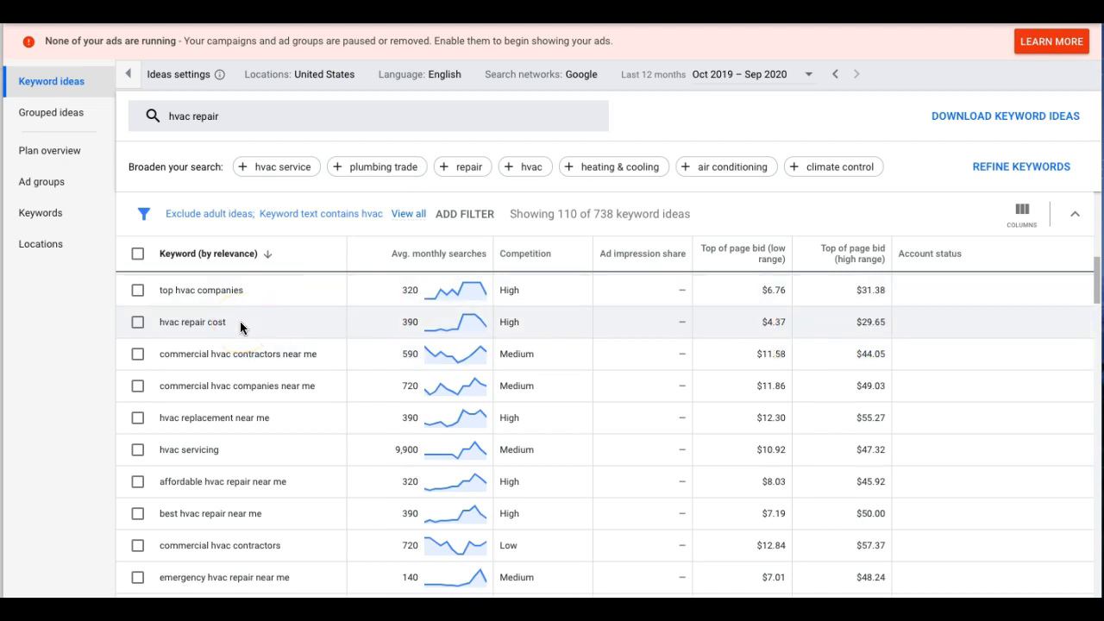
{"action": "scroll", "coordinate": [240, 321], "scroll_direction": "down", "scroll_amount": 2}
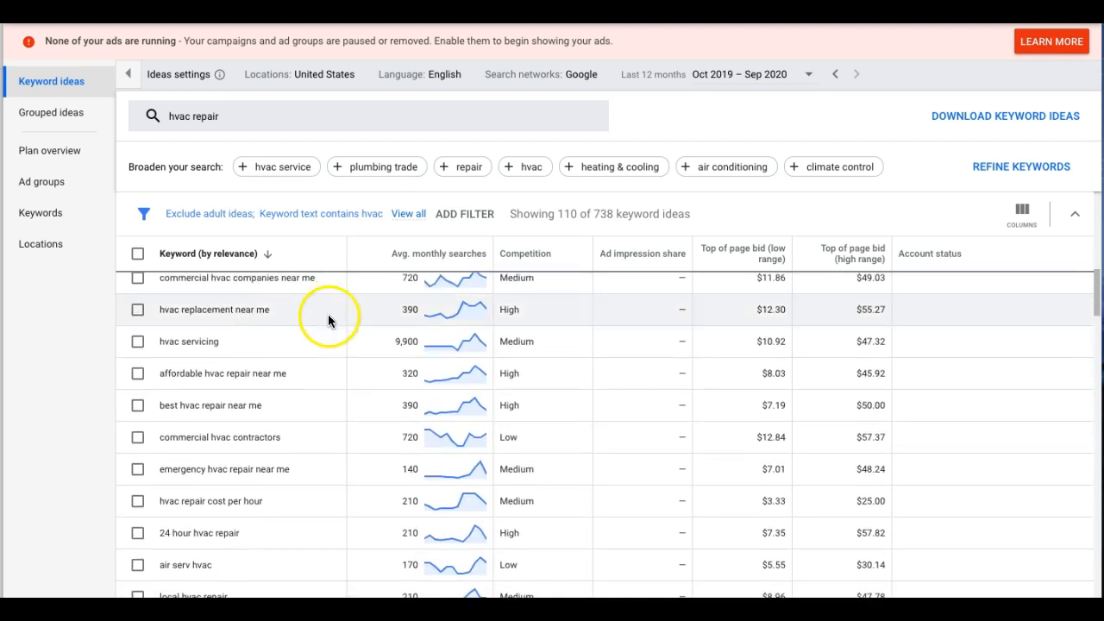
{"action": "triple_click", "coordinate": [212, 376]}
{"action": "key", "text": "super+c"}
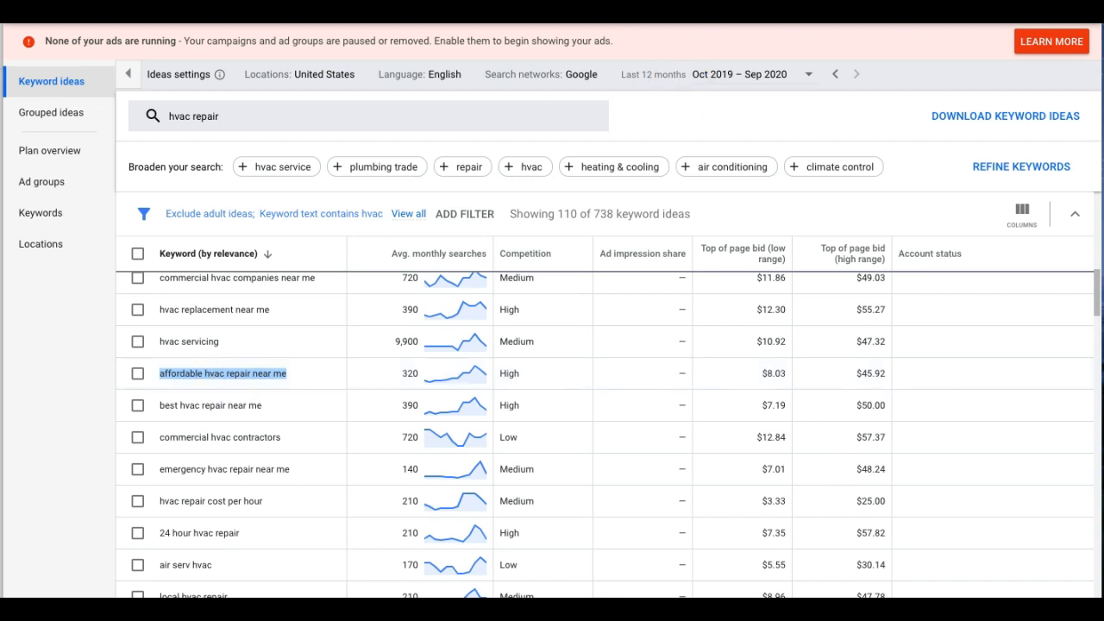
{"action": "left_click", "coordinate": [634, 10]}
{"action": "key", "text": "super+v"}
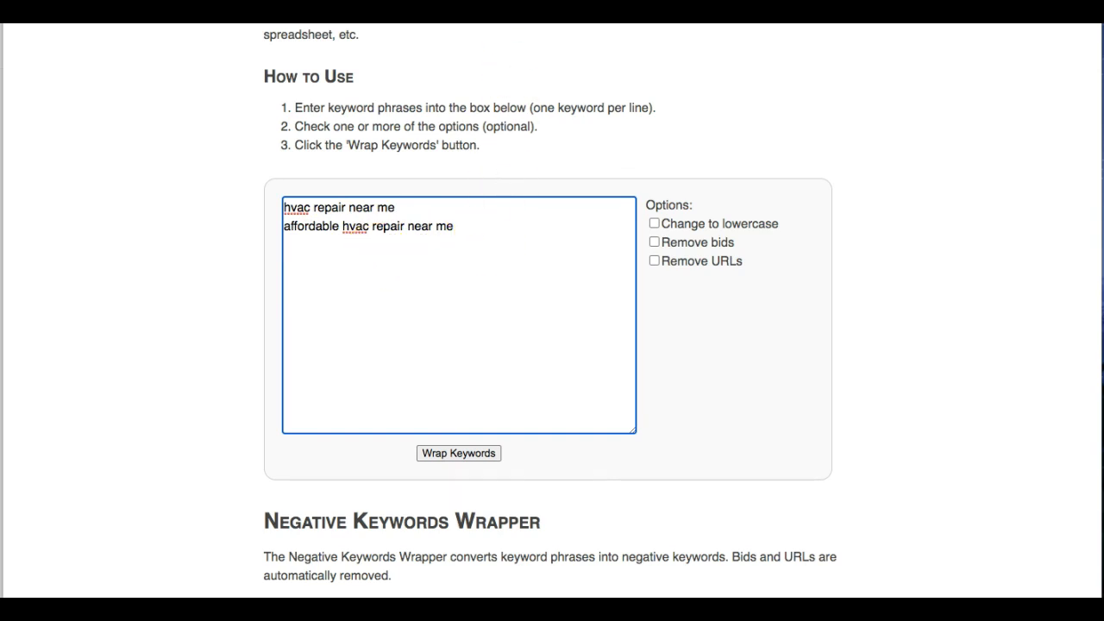
Step: Copy "best hvac repair near me" from the keyword ideas into the wrapper list as a separate line
{"action": "left_click", "coordinate": [492, 10]}
{"action": "scroll", "coordinate": [276, 364], "scroll_direction": "down", "scroll_amount": 1}
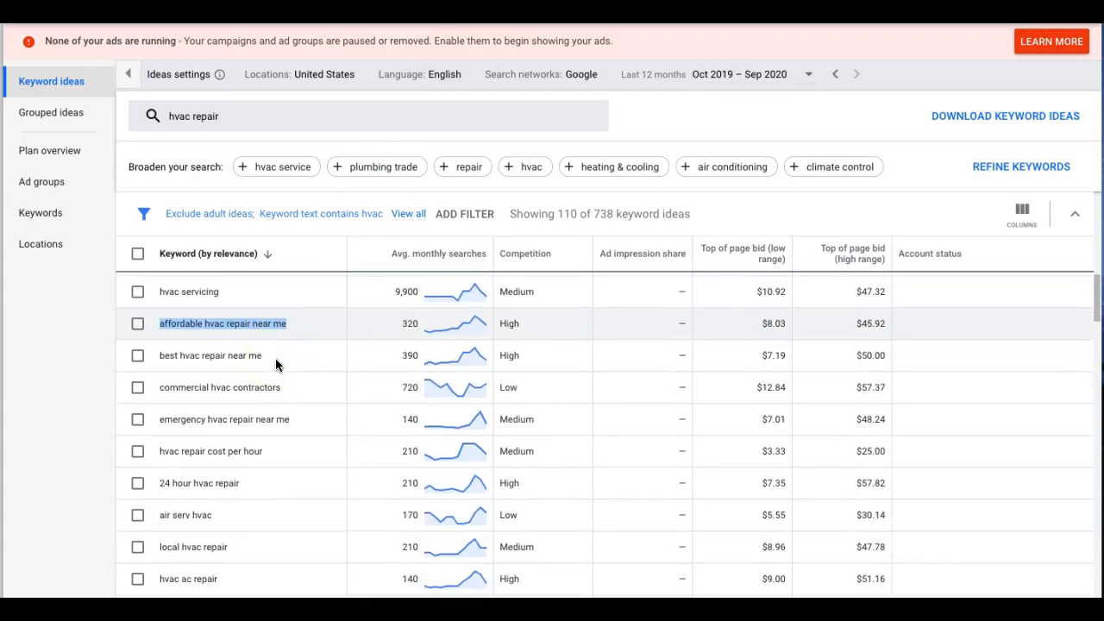
{"action": "triple_click", "coordinate": [196, 356]}
{"action": "key", "text": "super+c"}
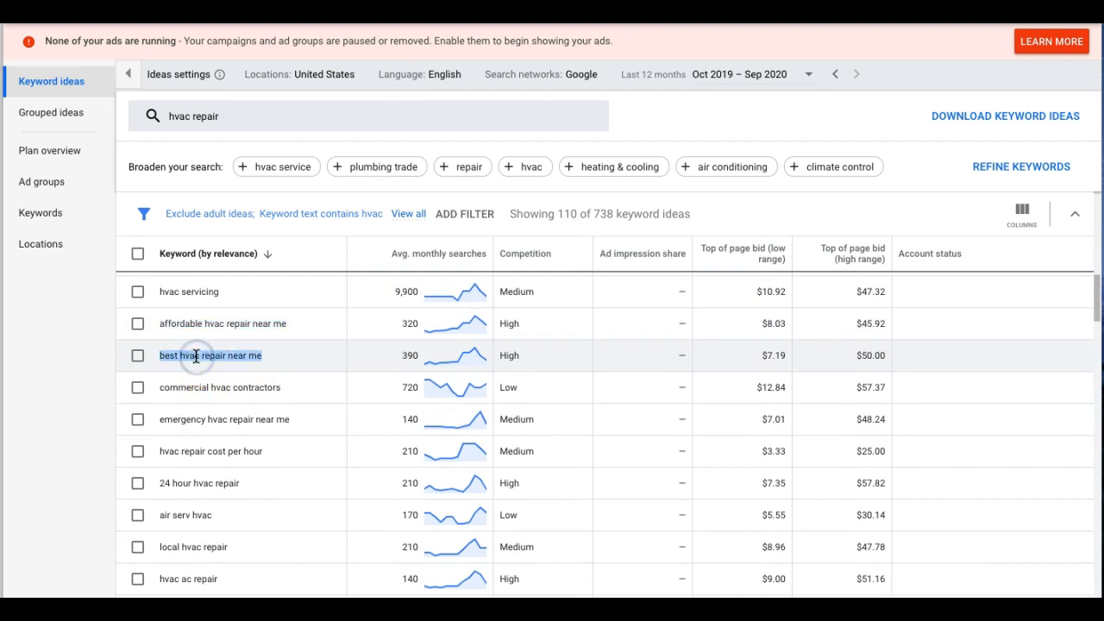
{"action": "left_click", "coordinate": [345, 10]}
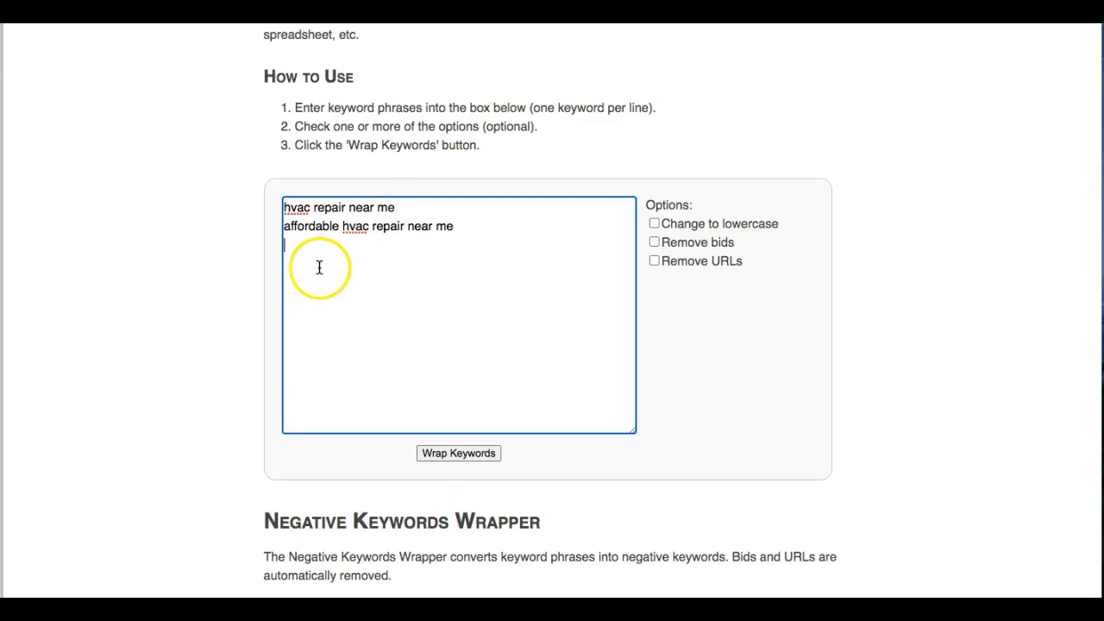
{"action": "key", "text": "super+v"}
{"action": "key", "text": "Return"}
Step: Copy the keyword idea "emergency hvac repair near me" onto a new line of the keyword wrapper list
{"action": "key", "text": "ctrl+shift+Tab"}
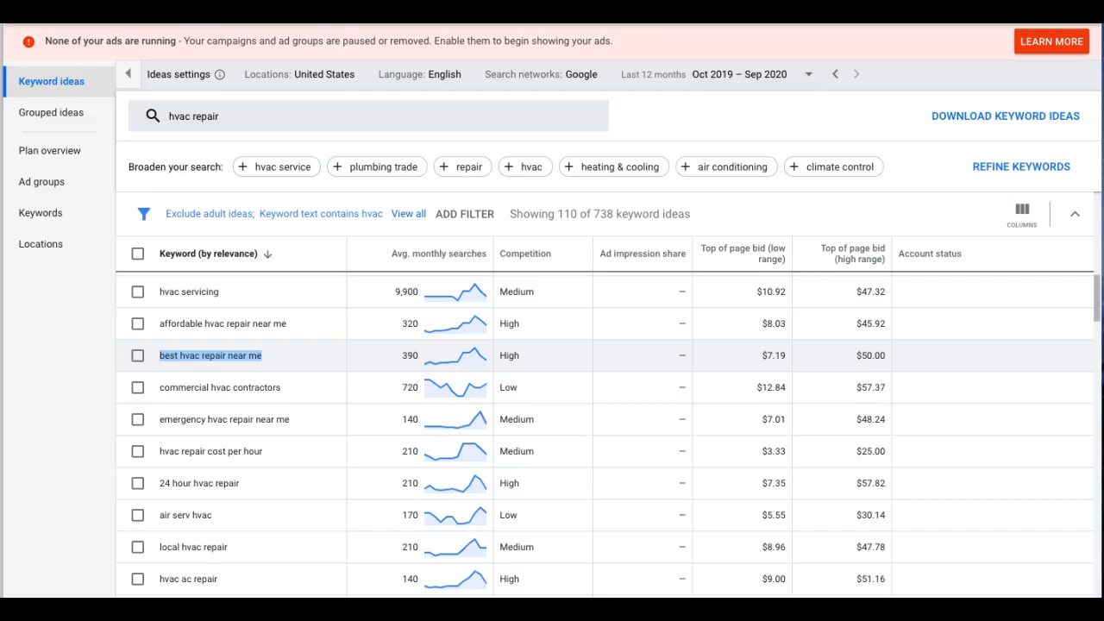
{"action": "scroll", "coordinate": [276, 343], "scroll_direction": "down", "scroll_amount": 1}
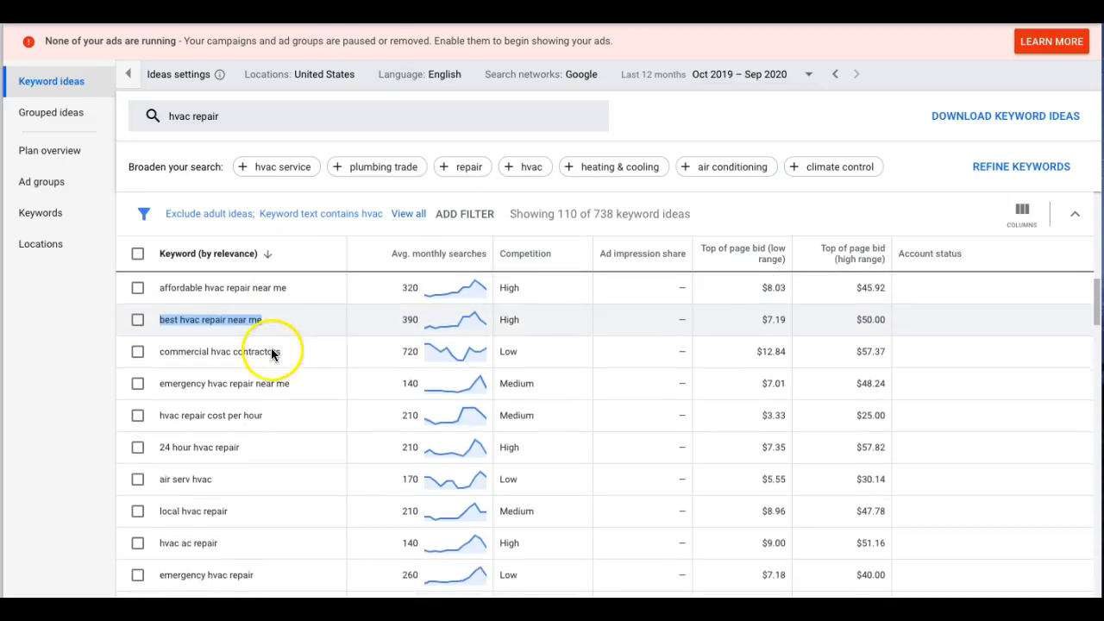
{"action": "triple_click", "coordinate": [234, 385]}
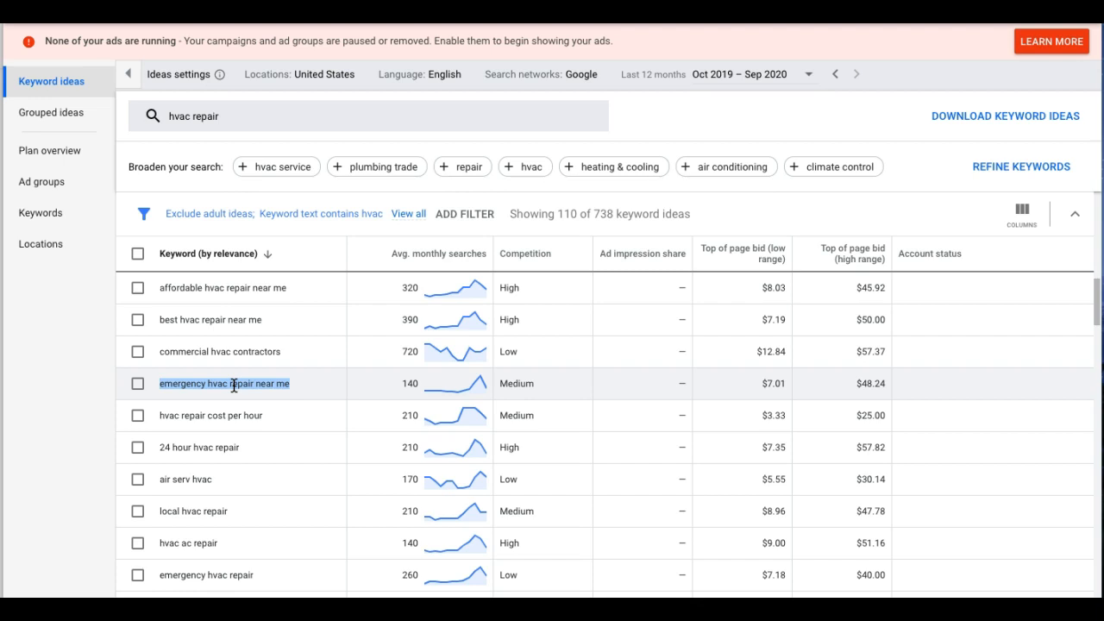
{"action": "left_click", "coordinate": [212, 386]}
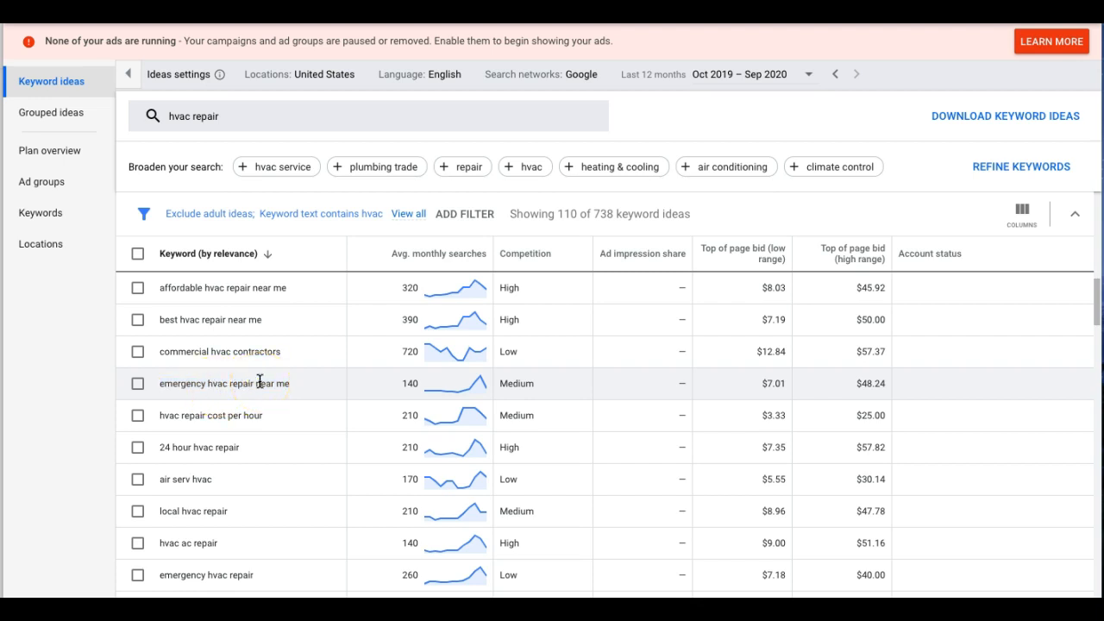
{"action": "left_click", "coordinate": [245, 383]}
{"action": "triple_click", "coordinate": [245, 383]}
{"action": "key", "text": "super+c"}
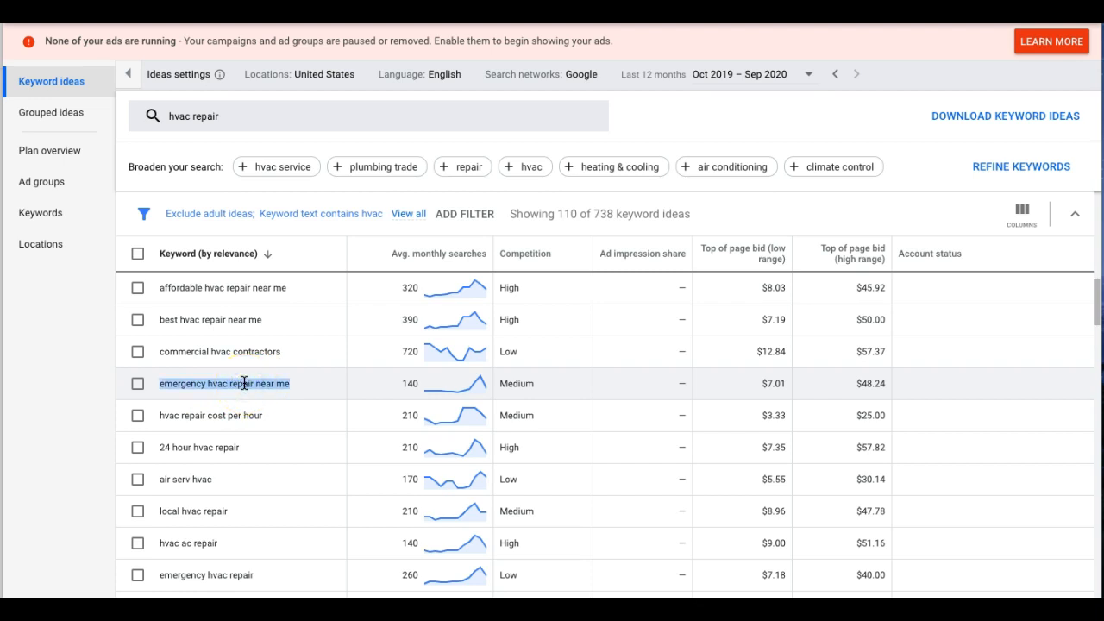
{"action": "left_click", "coordinate": [388, 12]}
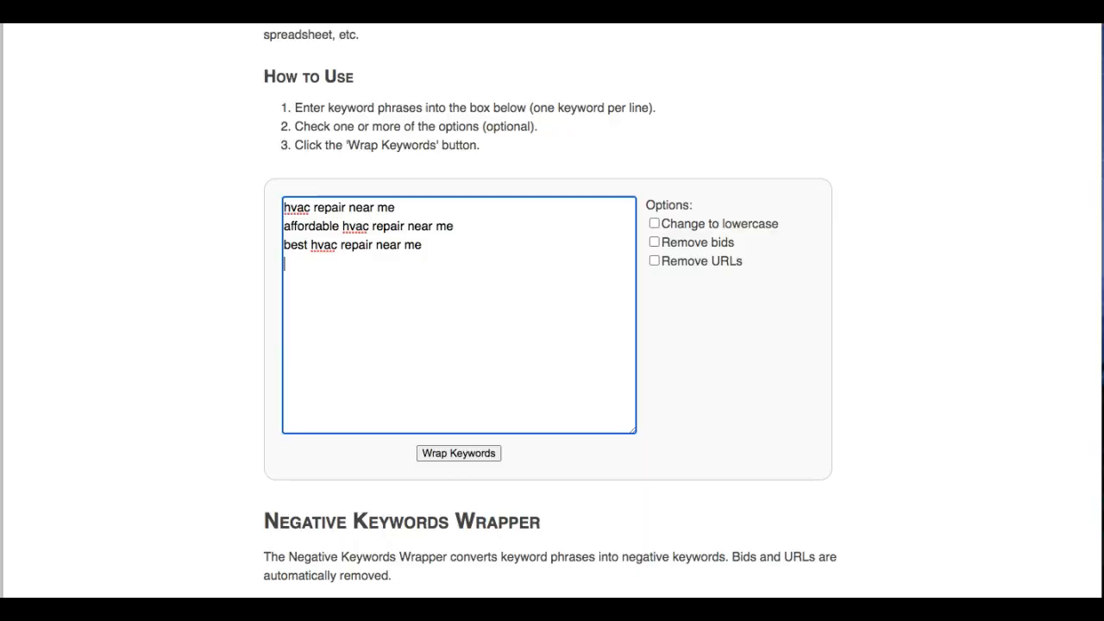
{"action": "key", "text": "super+v"}
{"action": "key", "text": "Return"}
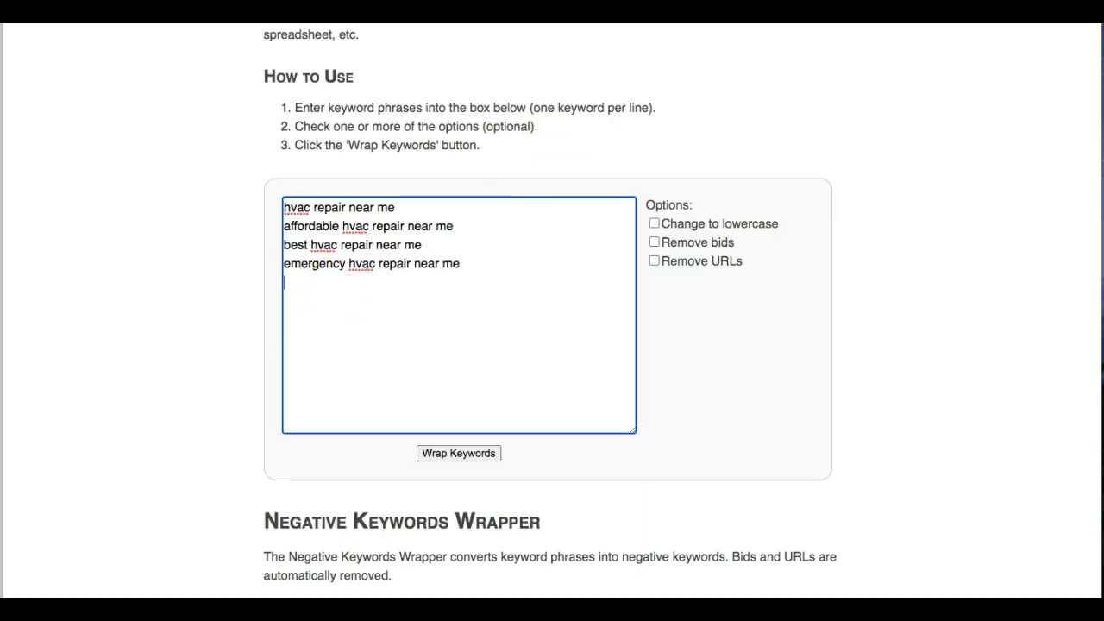
Step: Add the keyword idea "emergency hvac repair" to the end of the keyword wrapper list
{"action": "left_click", "coordinate": [199, 12]}
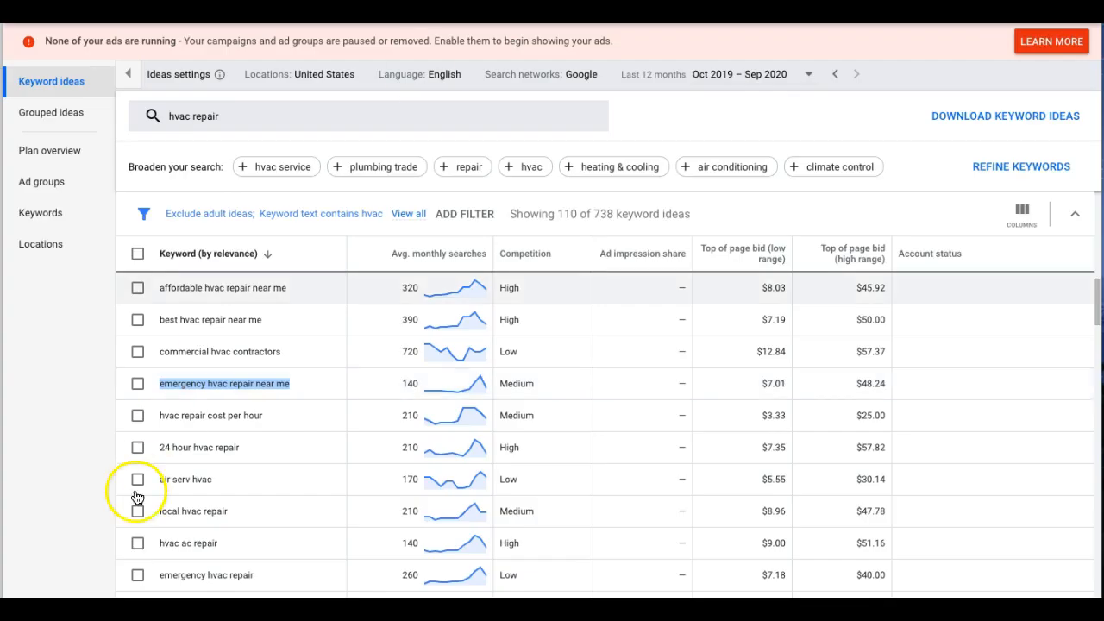
{"action": "triple_click", "coordinate": [211, 574]}
{"action": "key", "text": "super+c"}
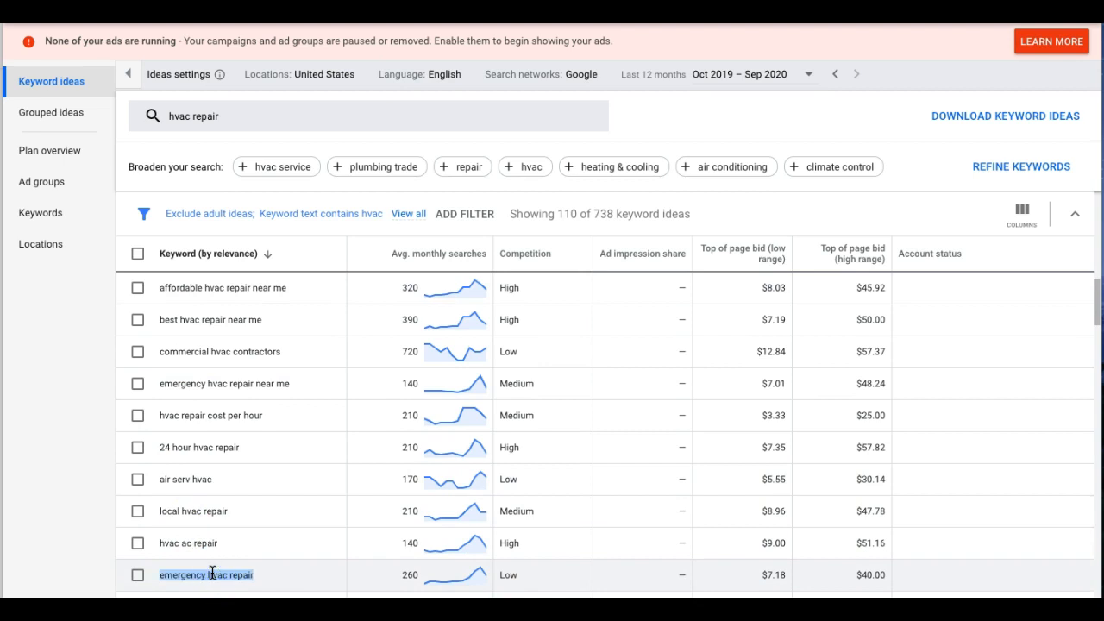
{"action": "left_click", "coordinate": [561, 13]}
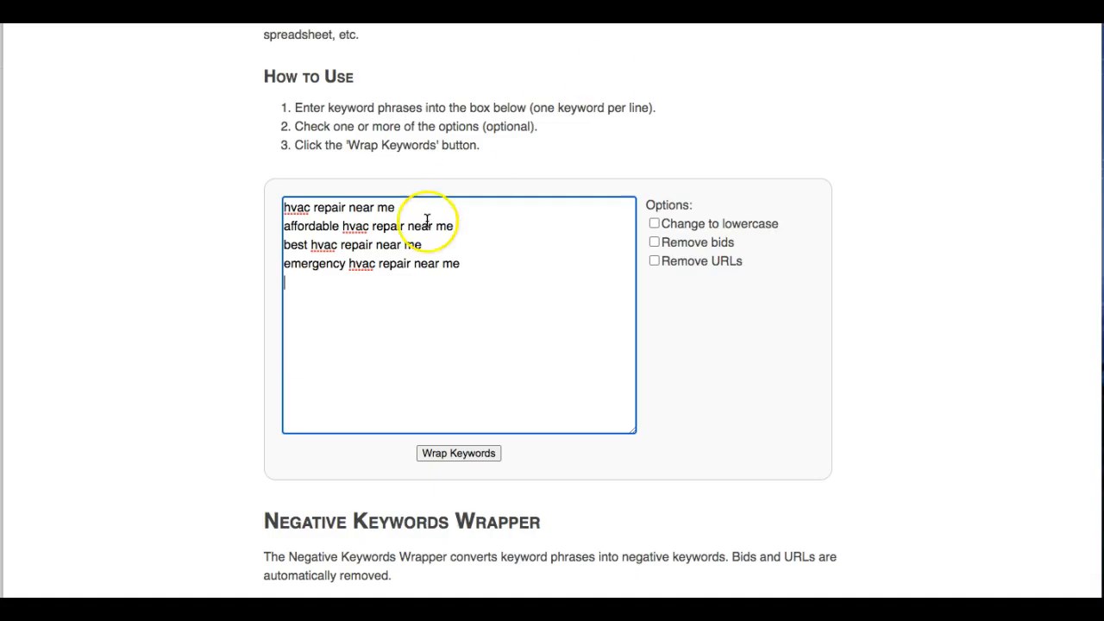
{"action": "key", "text": "super+v"}
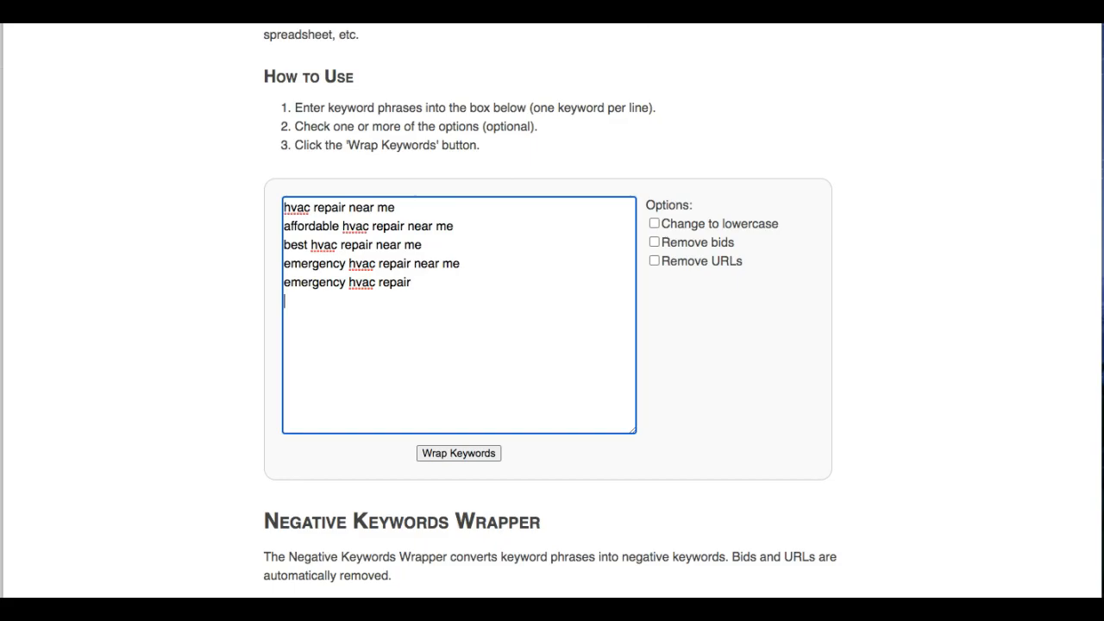
Step: Copy "local hvac repair" from the keyword ideas onto a new line of the wrapper list, and return to the keyword ideas
{"action": "key", "text": "super+Tab"}
{"action": "scroll", "coordinate": [243, 413], "scroll_direction": "down", "scroll_amount": 1}
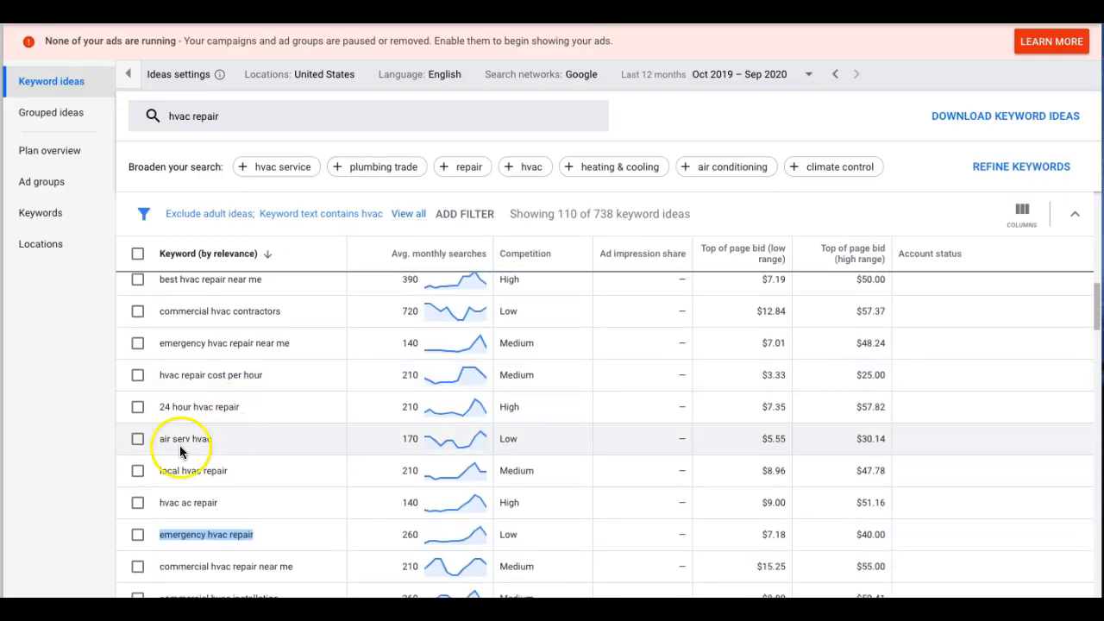
{"action": "triple_click", "coordinate": [185, 470]}
{"action": "key", "text": "super+c"}
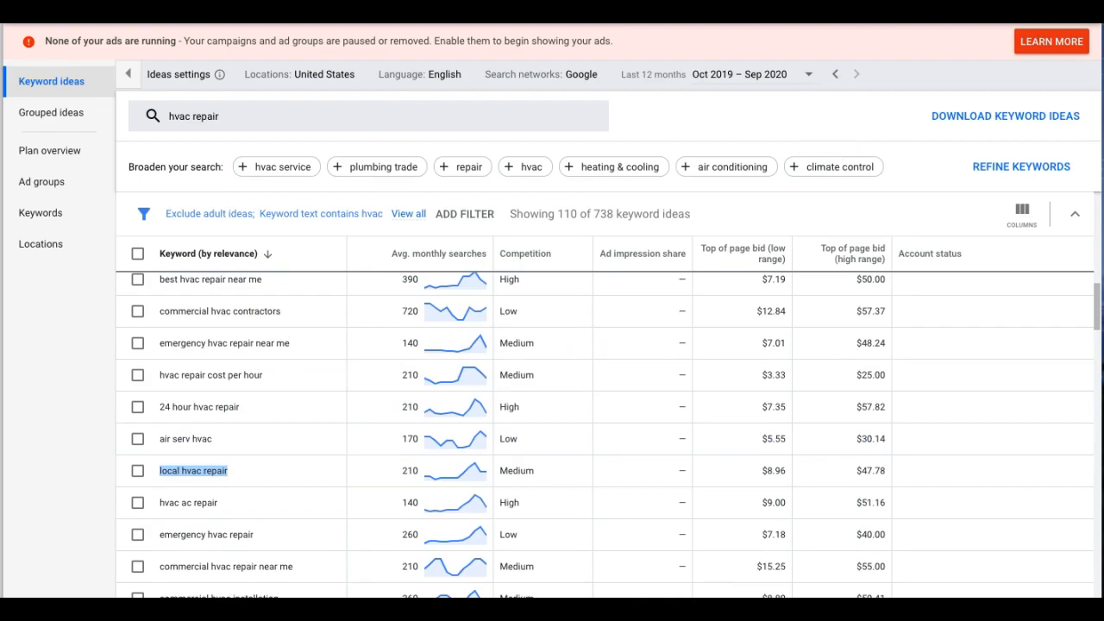
{"action": "left_click", "coordinate": [517, 11]}
{"action": "key", "text": "super+v"}
{"action": "key", "text": "Return"}
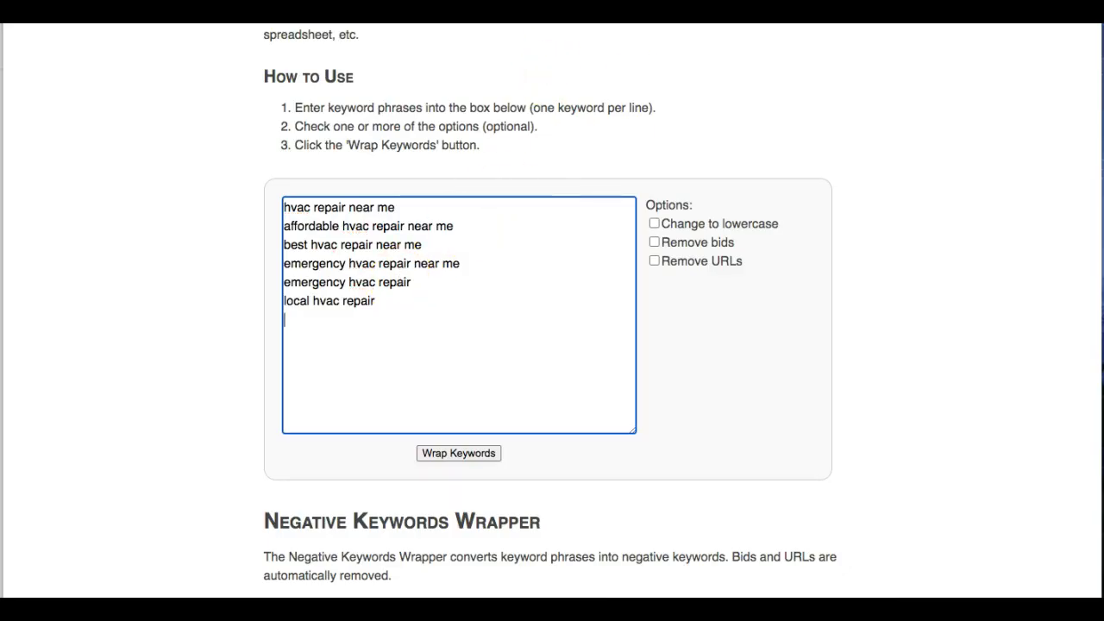
{"action": "left_click", "coordinate": [371, 12]}
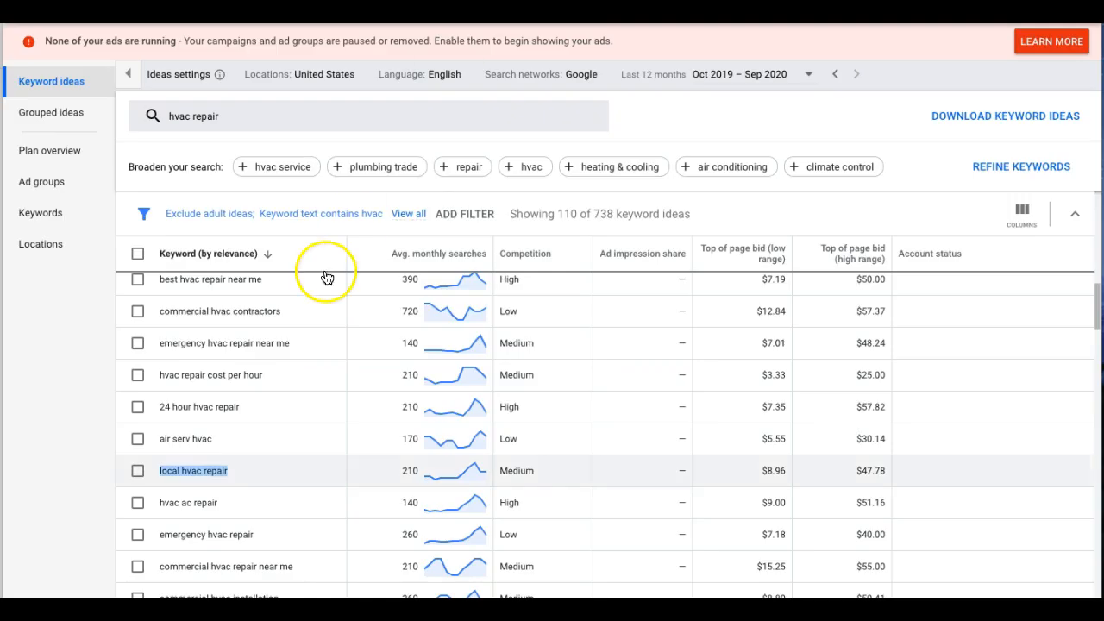
{"action": "triple_click", "coordinate": [189, 502]}
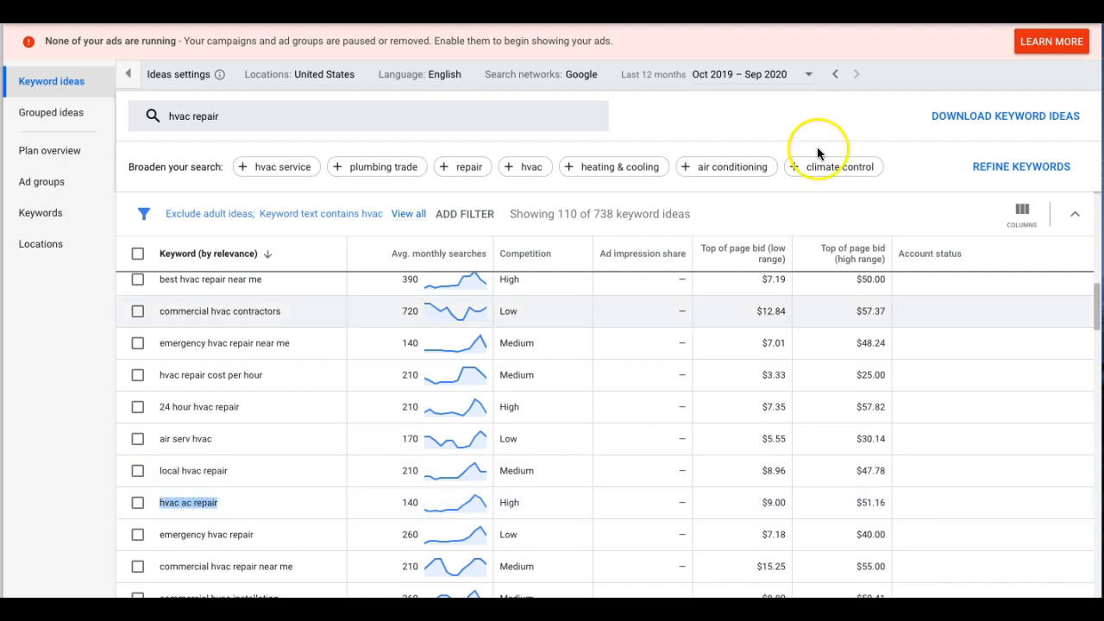
{"action": "double_click", "coordinate": [197, 502]}
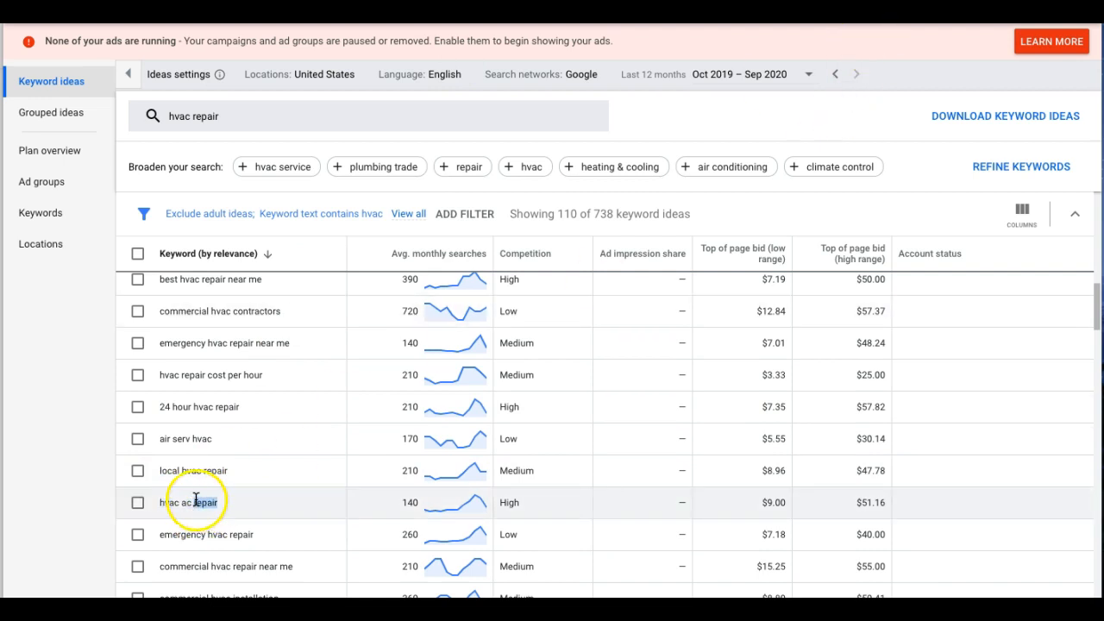
{"action": "left_click", "coordinate": [191, 500]}
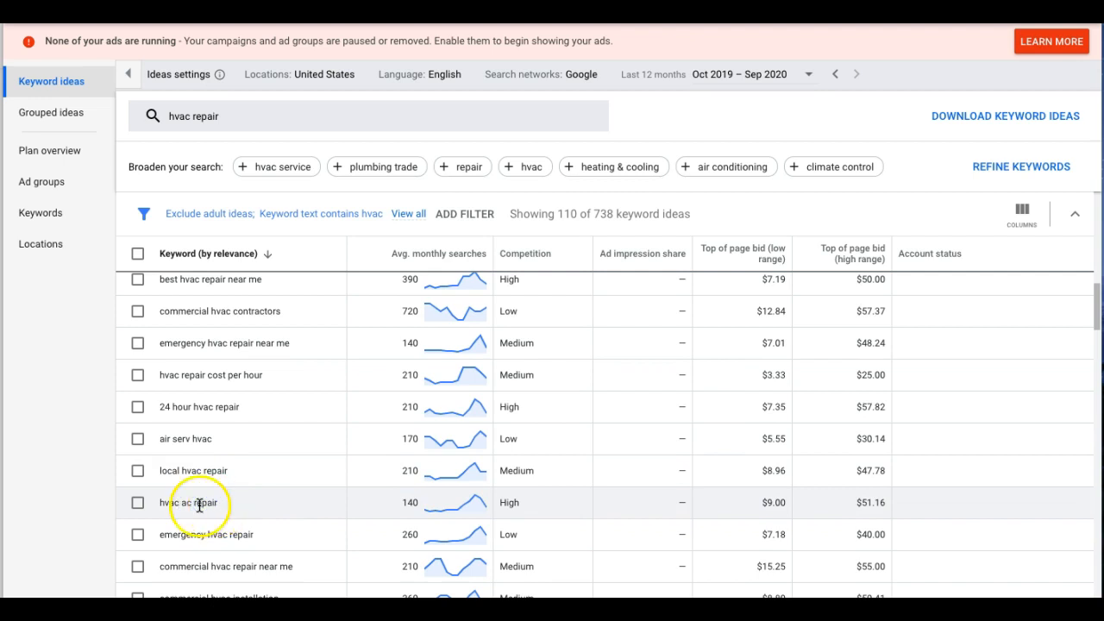
Step: Look through the rest of the hvac keyword ideas, down to the end of the page, for further relevant repair keywords
{"action": "scroll", "coordinate": [283, 476], "scroll_direction": "down", "scroll_amount": 3}
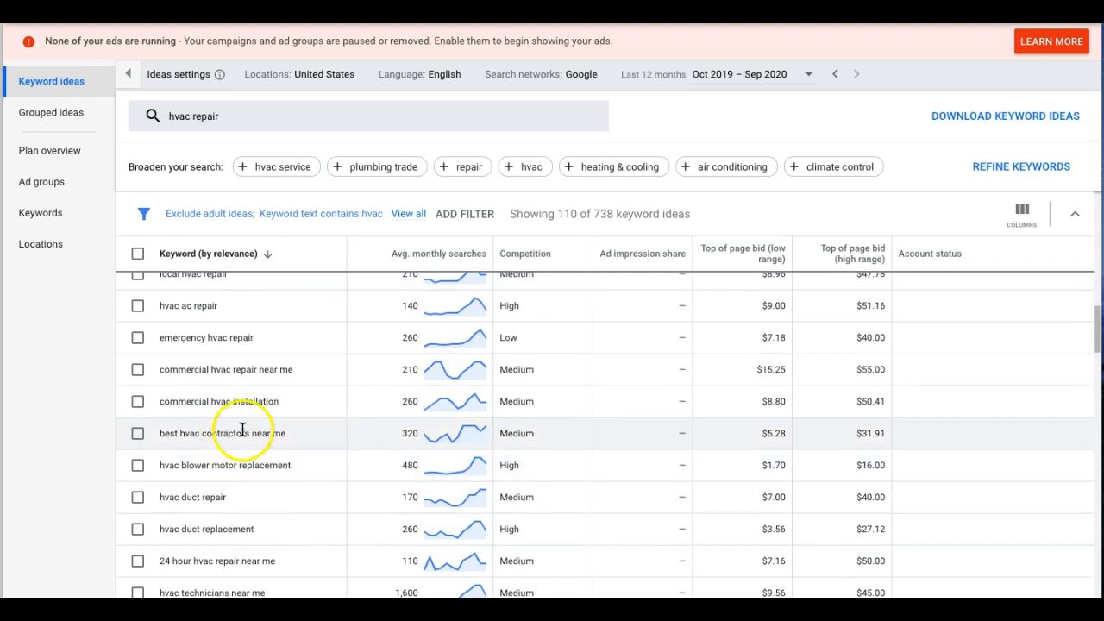
{"action": "scroll", "coordinate": [389, 380], "scroll_direction": "down", "scroll_amount": 2}
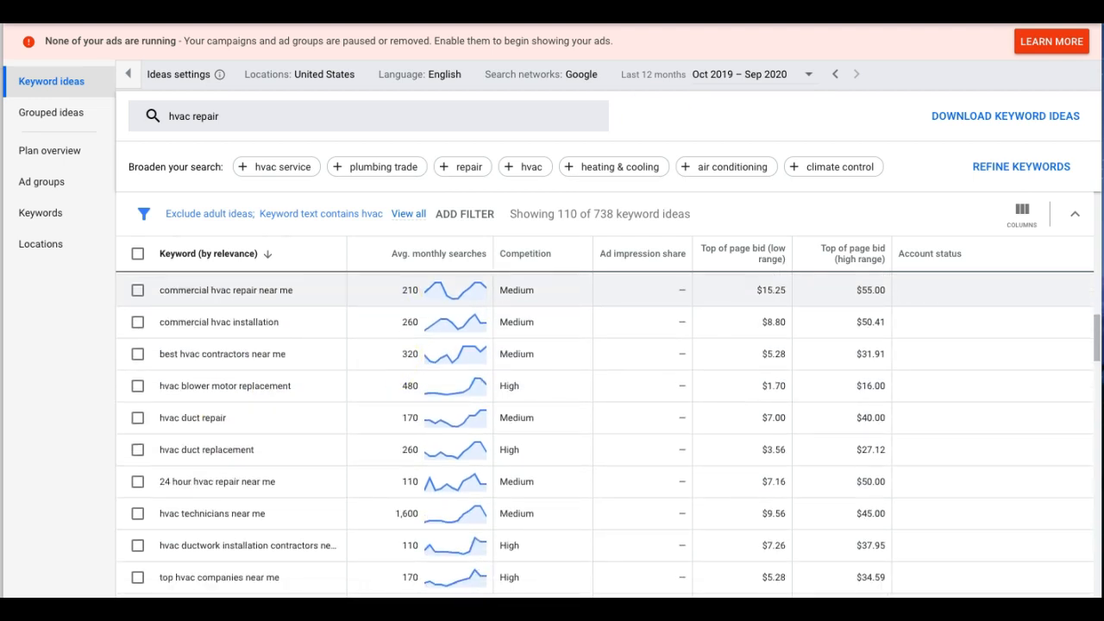
{"action": "scroll", "coordinate": [440, 356], "scroll_direction": "down", "scroll_amount": 8}
{"action": "scroll", "coordinate": [441, 360], "scroll_direction": "down", "scroll_amount": 8}
{"action": "scroll", "coordinate": [441, 360], "scroll_direction": "up", "scroll_amount": 2}
{"action": "scroll", "coordinate": [440, 356], "scroll_direction": "up", "scroll_amount": 15}
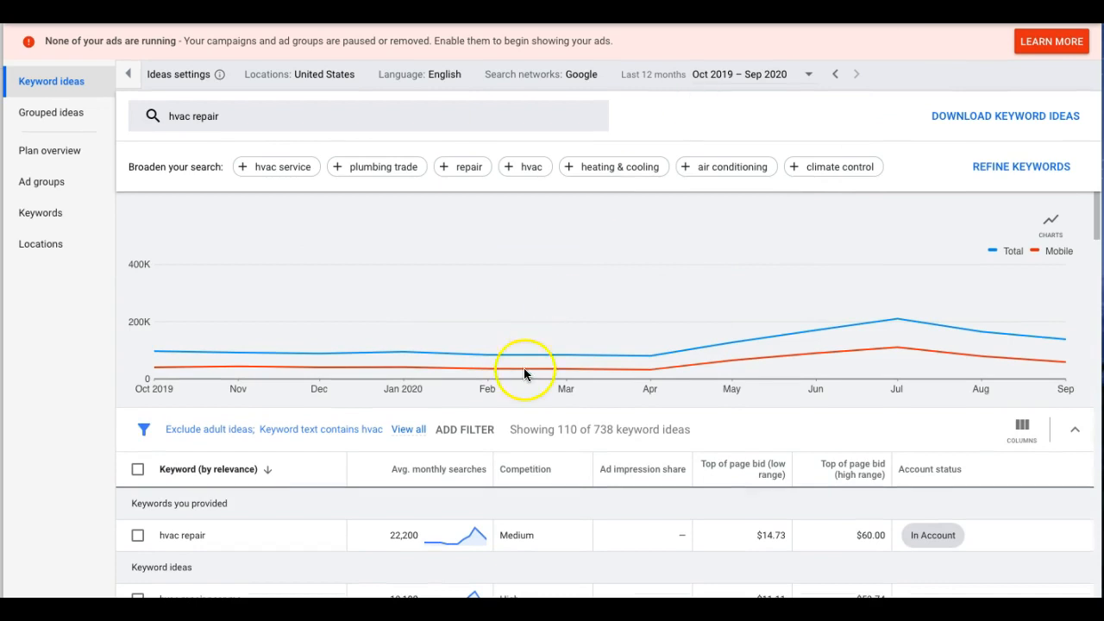
{"action": "scroll", "coordinate": [456, 472], "scroll_direction": "down", "scroll_amount": 2}
{"action": "scroll", "coordinate": [231, 463], "scroll_direction": "down", "scroll_amount": 10}
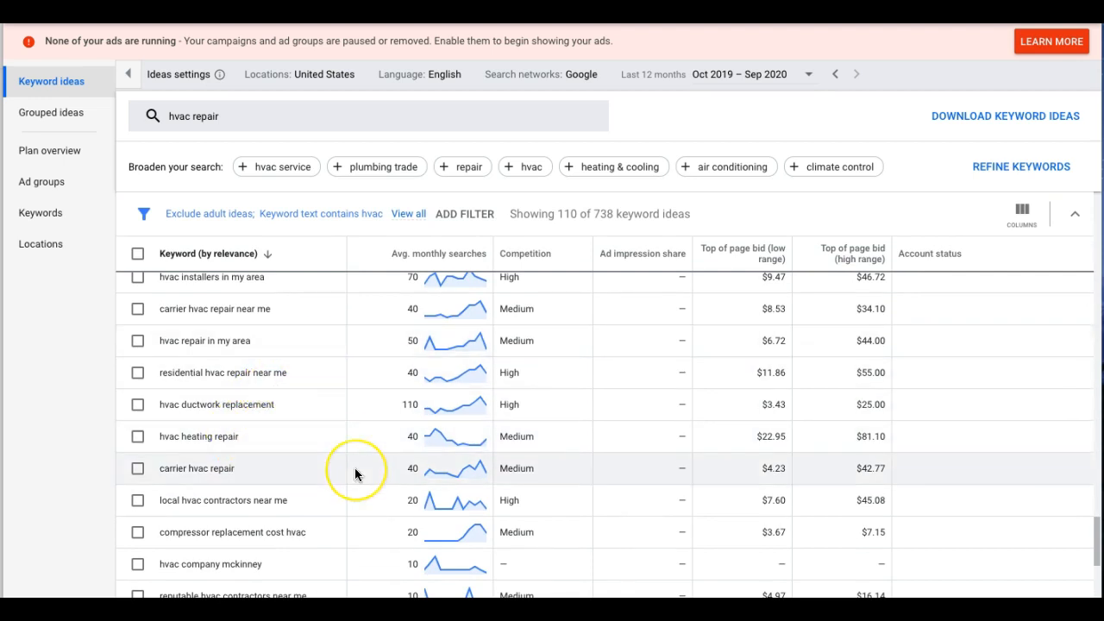
{"action": "scroll", "coordinate": [354, 468], "scroll_direction": "down", "scroll_amount": 10}
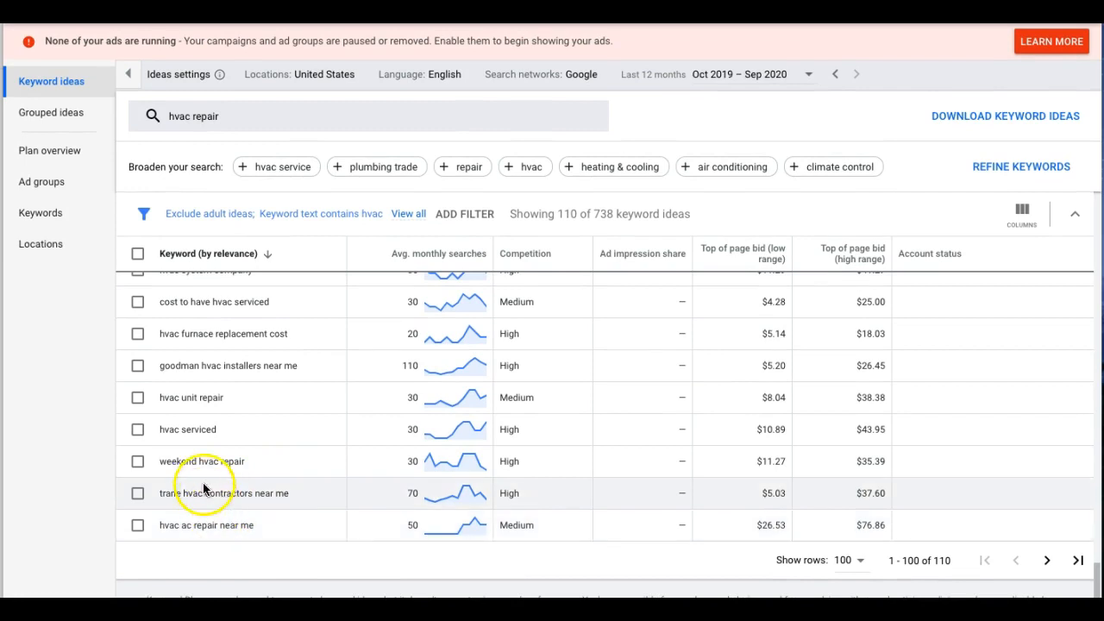
{"action": "triple_click", "coordinate": [198, 433]}
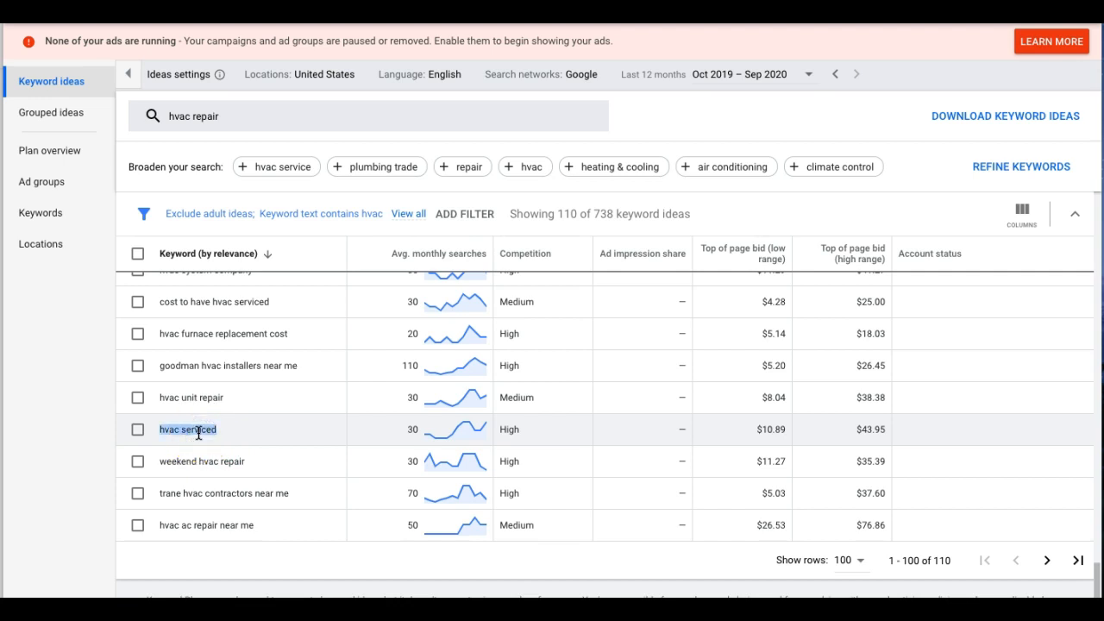
{"action": "left_click", "coordinate": [216, 432]}
{"action": "scroll", "coordinate": [216, 432], "scroll_direction": "up", "scroll_amount": 1}
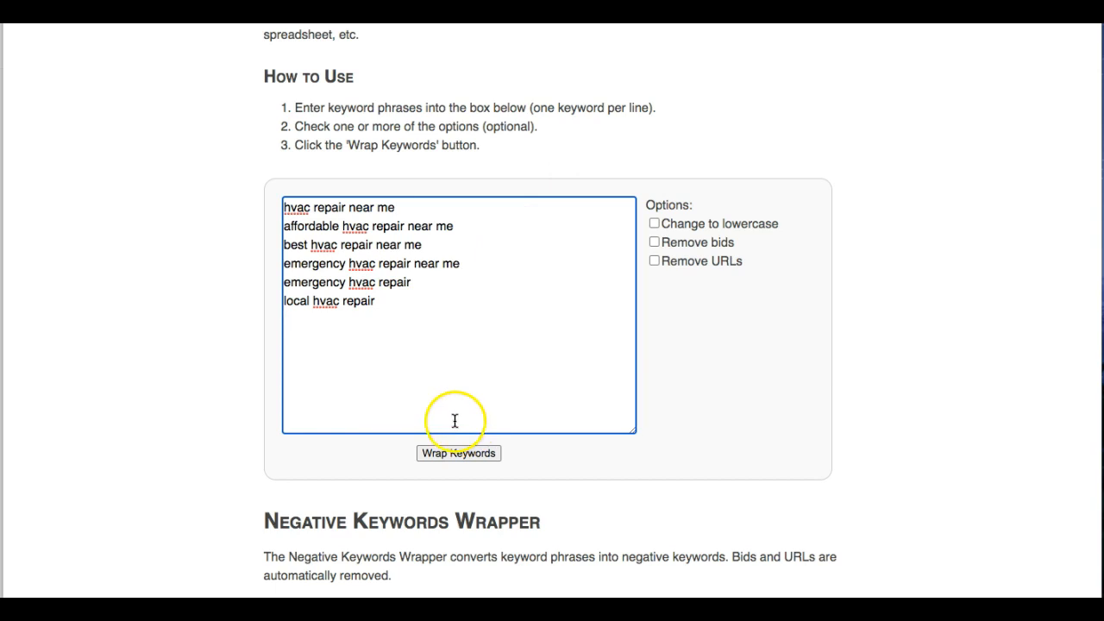
Step: Wrap the six collected hvac repair keywords and copy the resulting "Phrase" & [Exact] Match list
{"action": "left_click", "coordinate": [460, 453]}
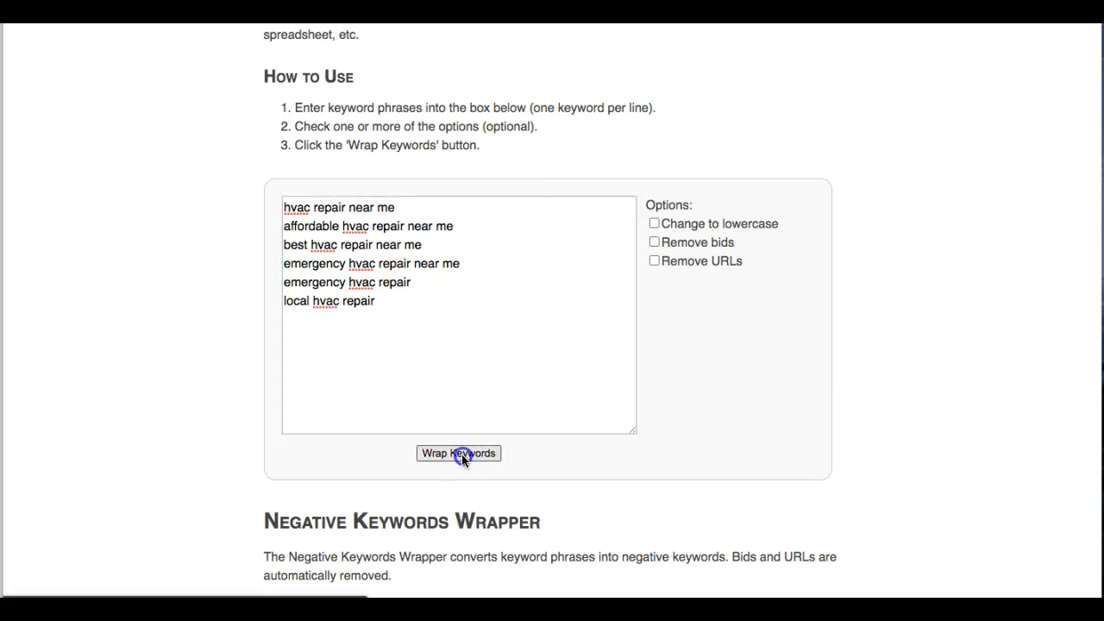
{"action": "scroll", "coordinate": [917, 431], "scroll_direction": "down", "scroll_amount": 6}
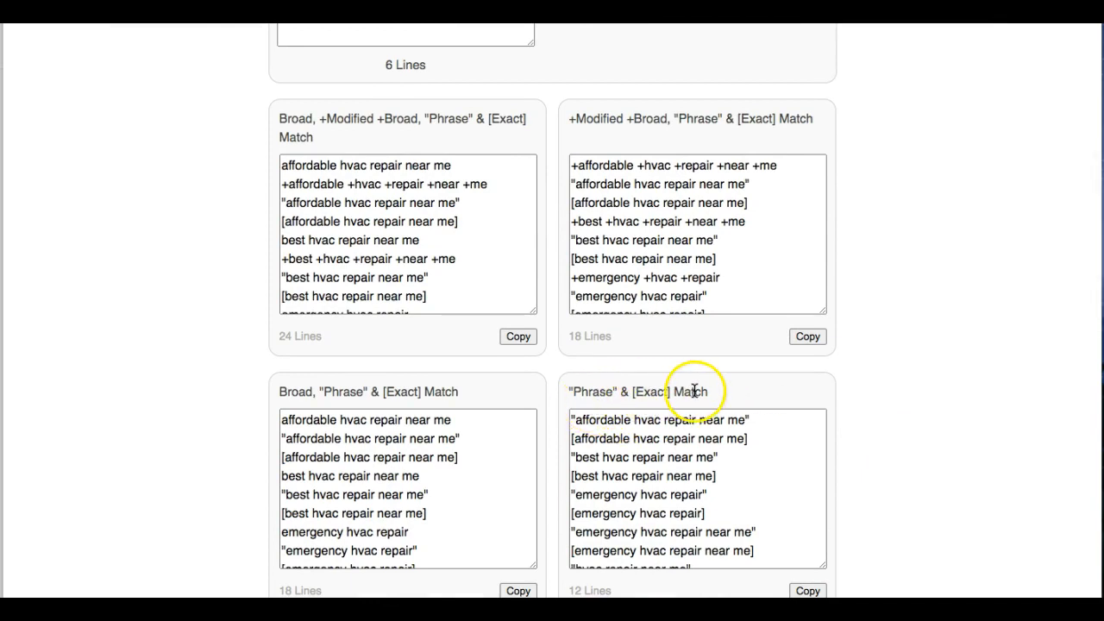
{"action": "scroll", "coordinate": [901, 456], "scroll_direction": "down", "scroll_amount": 3}
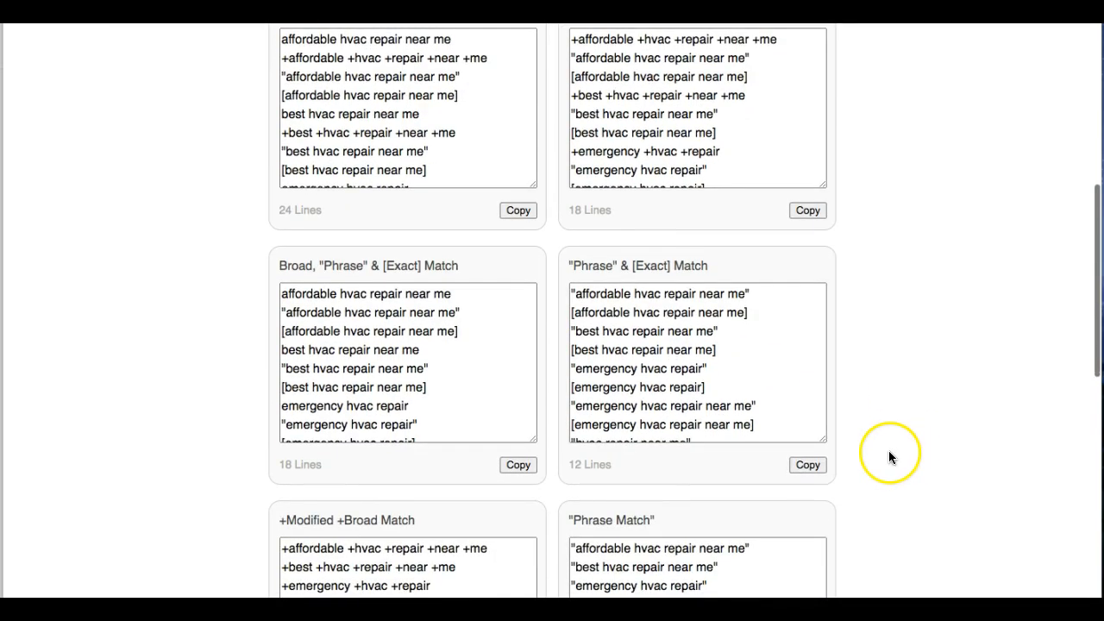
{"action": "left_click", "coordinate": [809, 465]}
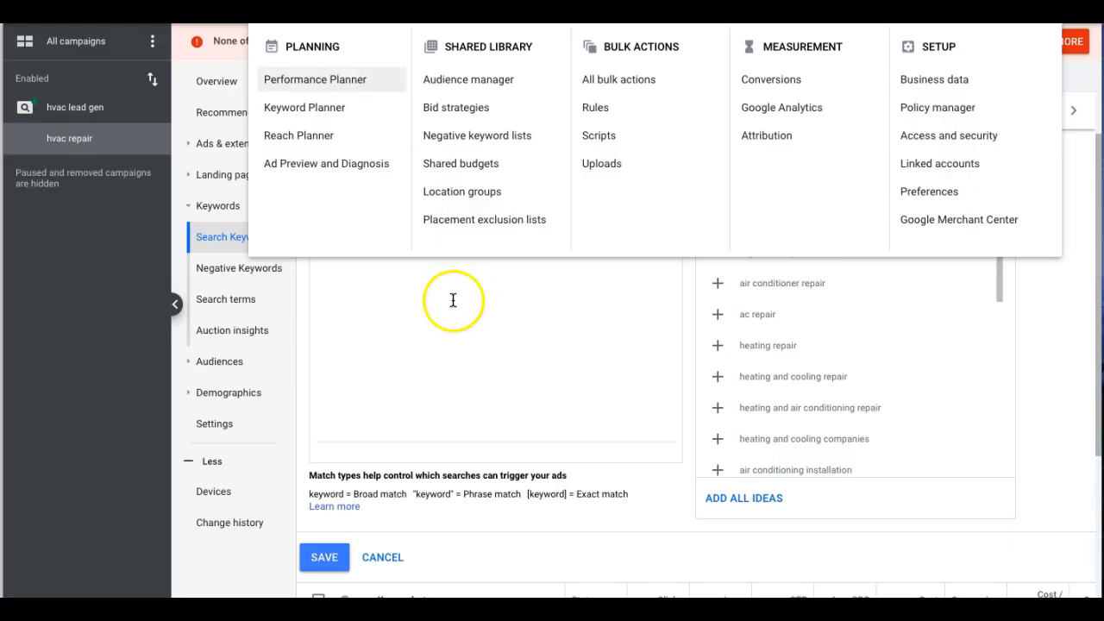
Step: Paste the wrapped phrase and exact match keywords into the hvac repair ad group's search keywords in Google Ads and save them
{"action": "left_click", "coordinate": [444, 301]}
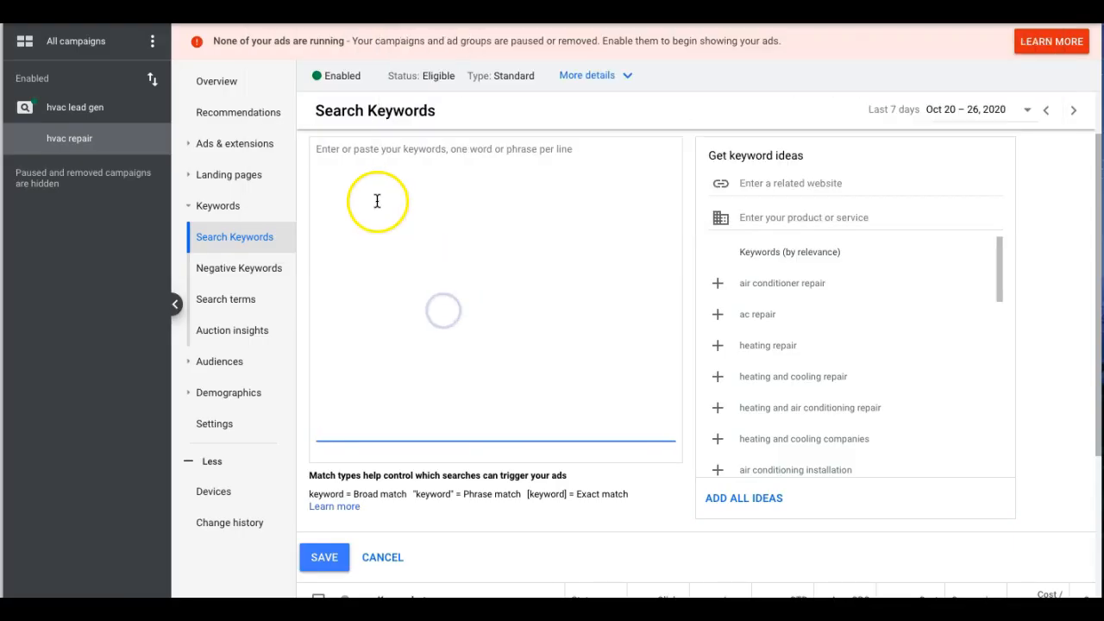
{"action": "scroll", "coordinate": [392, 331], "scroll_direction": "down", "scroll_amount": 3}
{"action": "scroll", "coordinate": [392, 331], "scroll_direction": "up", "scroll_amount": 3}
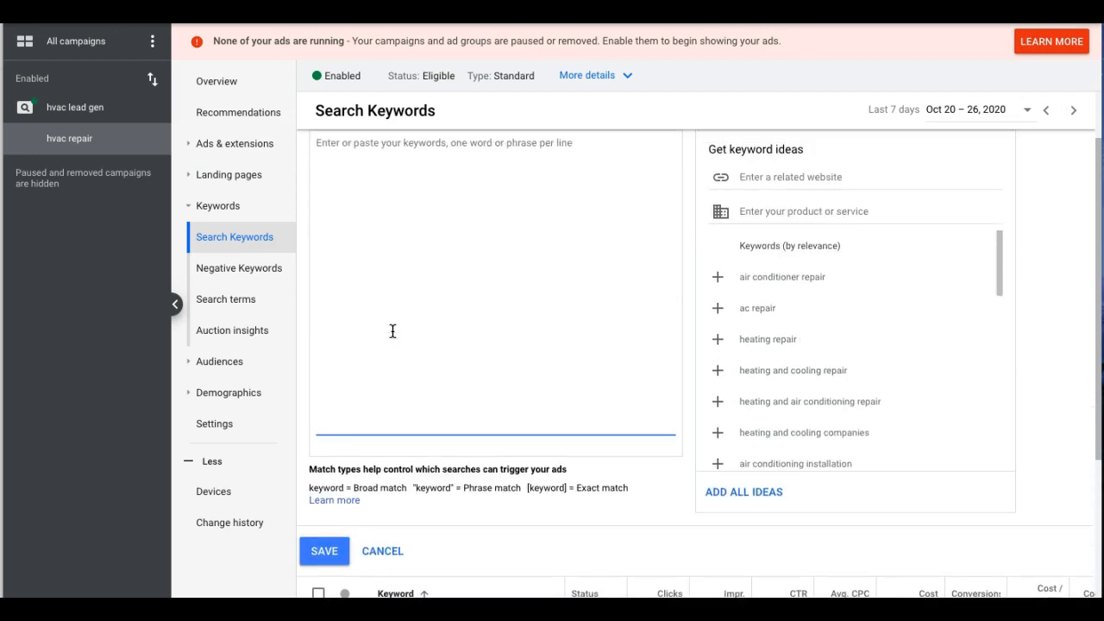
{"action": "scroll", "coordinate": [354, 204], "scroll_direction": "up", "scroll_amount": 1}
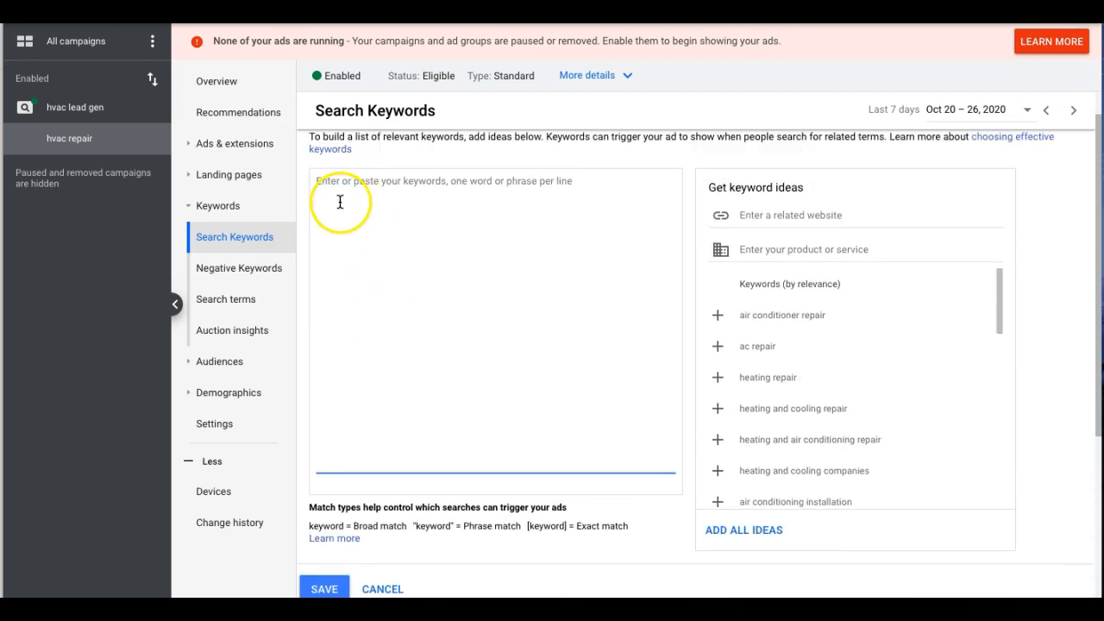
{"action": "key", "text": "ctrl+v"}
{"action": "left_click", "coordinate": [328, 589]}
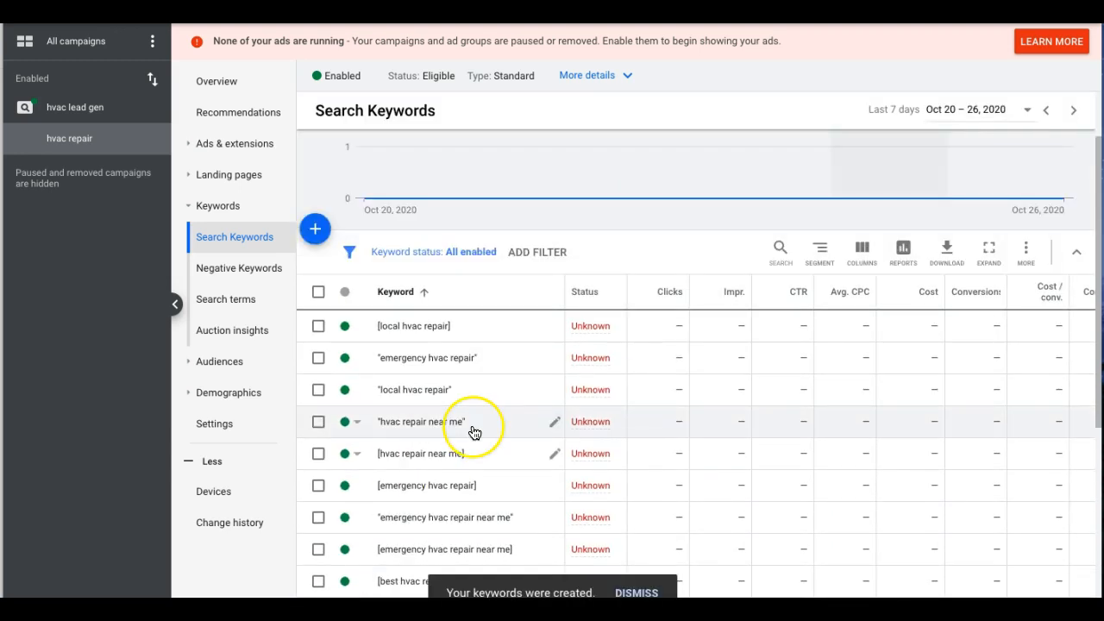
Step: Check through the ad group's keyword list, and open the ad groups of the hvac lead gen campaign
{"action": "scroll", "coordinate": [473, 432], "scroll_direction": "down", "scroll_amount": 6}
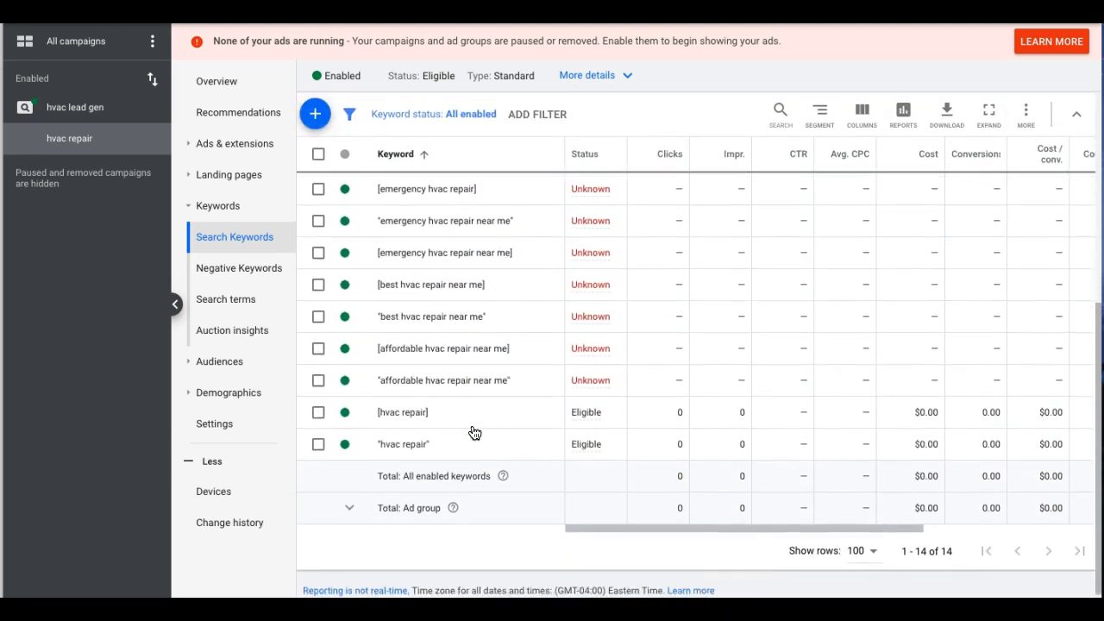
{"action": "scroll", "coordinate": [473, 432], "scroll_direction": "up", "scroll_amount": 6}
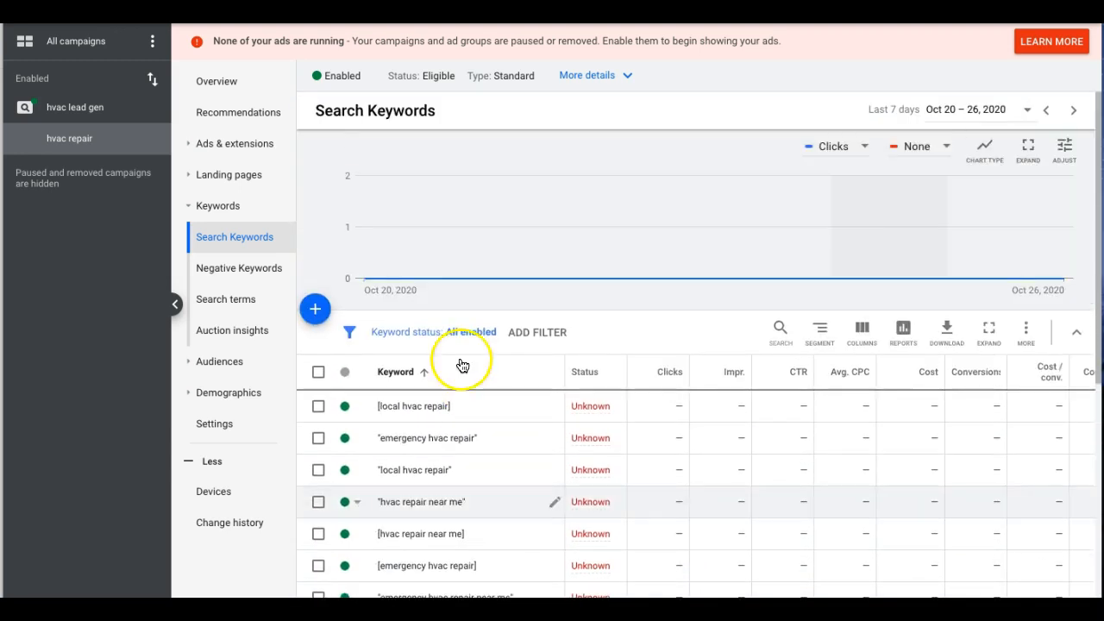
{"action": "left_click", "coordinate": [79, 118]}
{"action": "left_click", "coordinate": [218, 143]}
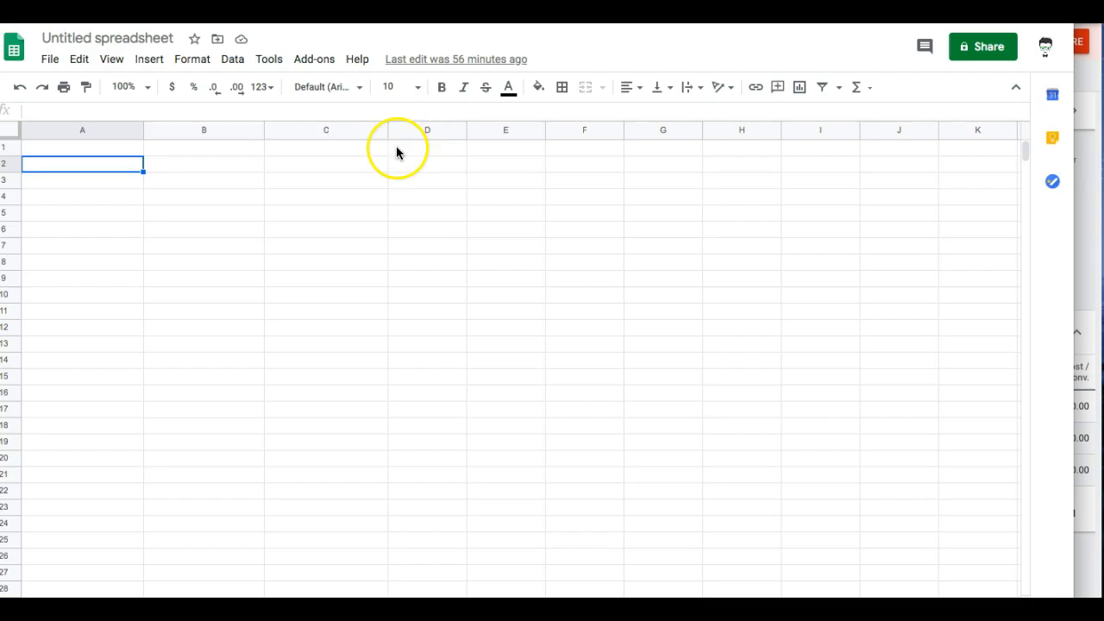
{"action": "left_click", "coordinate": [181, 176]}
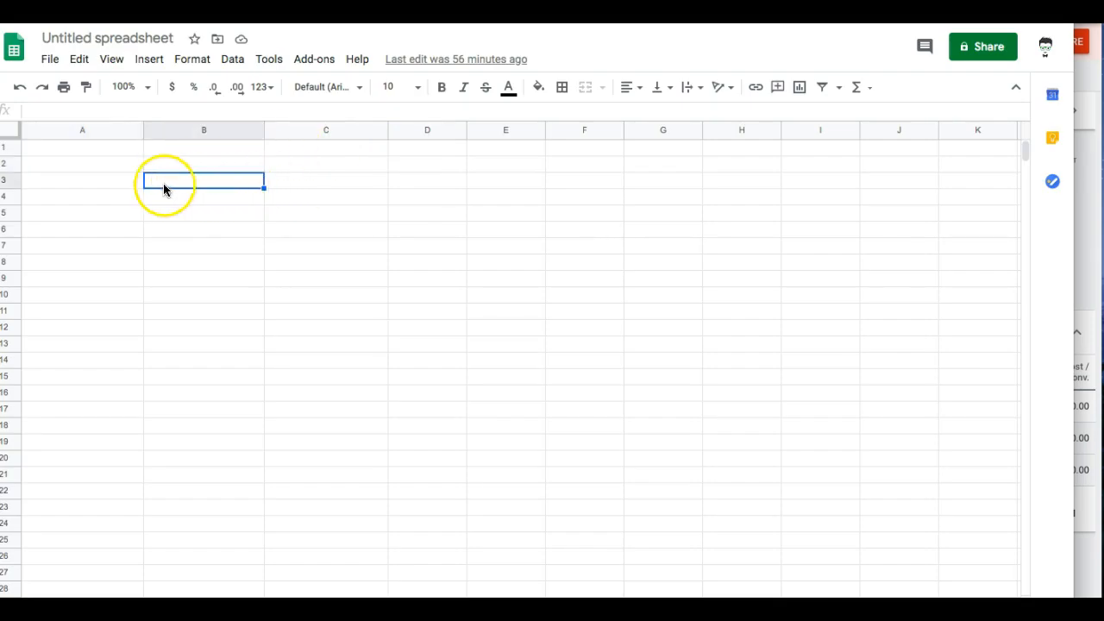
{"action": "left_click", "coordinate": [73, 178]}
{"action": "left_click", "coordinate": [195, 180]}
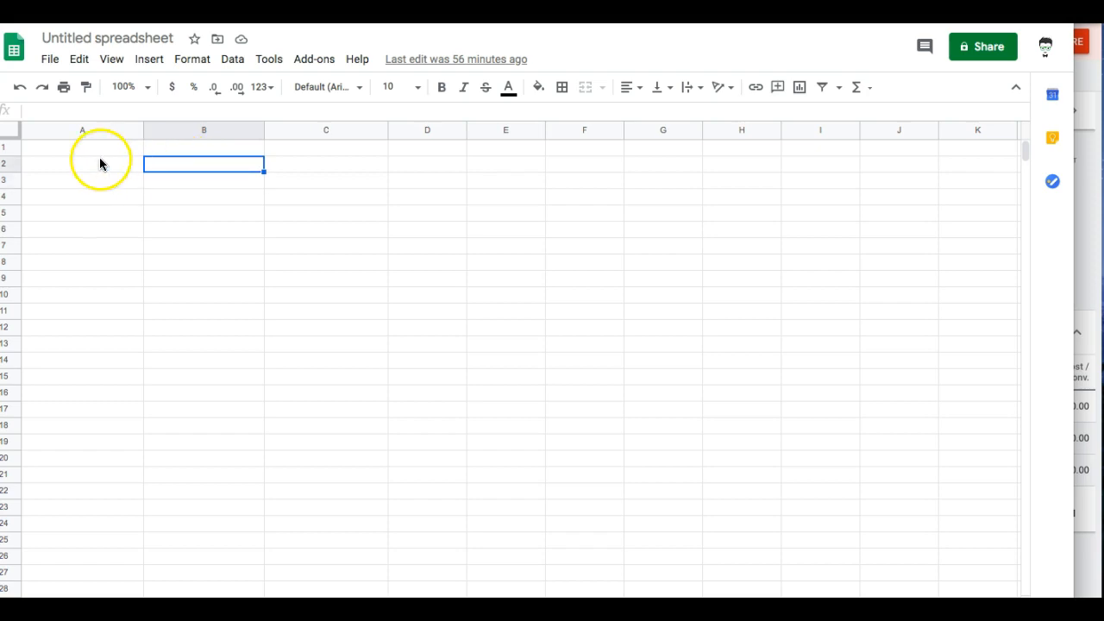
{"action": "left_click", "coordinate": [95, 161]}
{"action": "left_click", "coordinate": [205, 152]}
{"action": "double_click", "coordinate": [196, 217]}
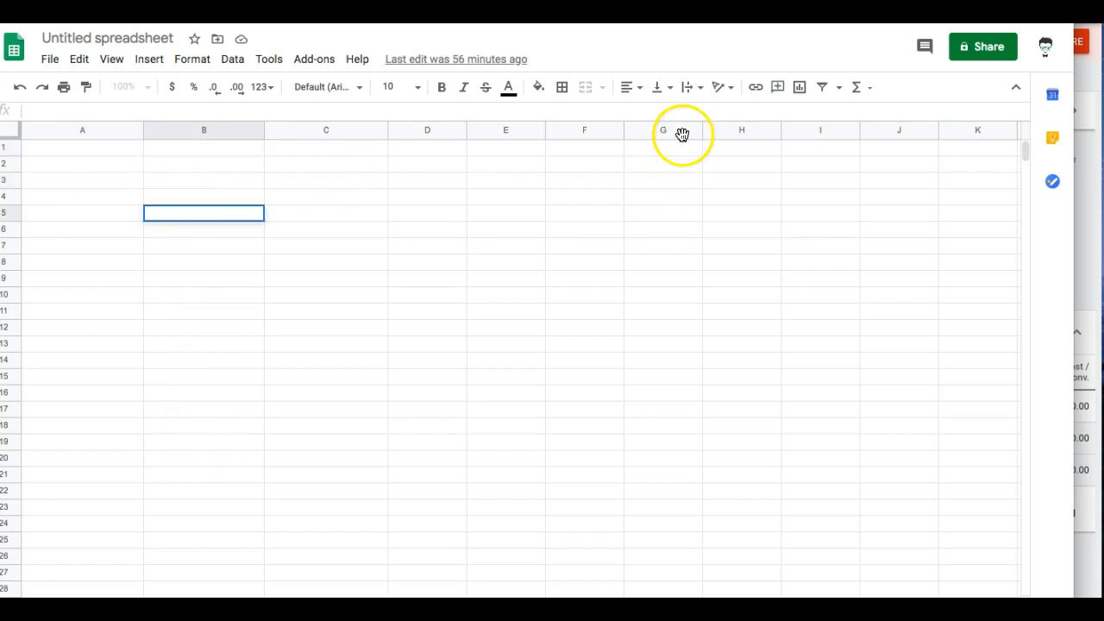
Step: Return to the campaign's ad groups, copy the hvac repair ad group and paste it as a duplicate
{"action": "left_click", "coordinate": [1089, 88]}
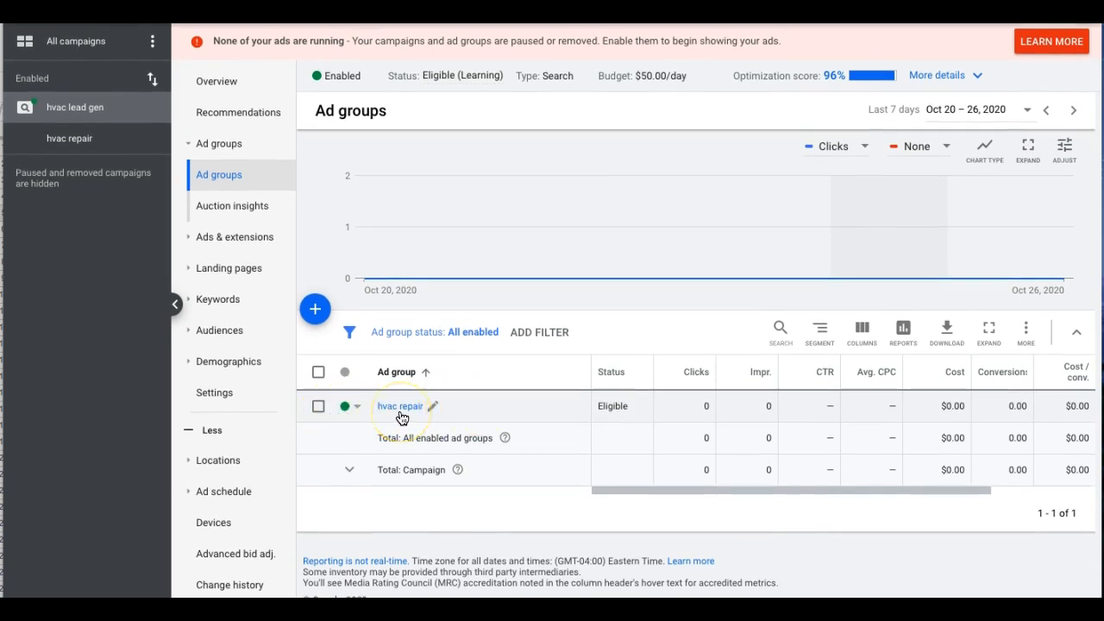
{"action": "left_click", "coordinate": [319, 409]}
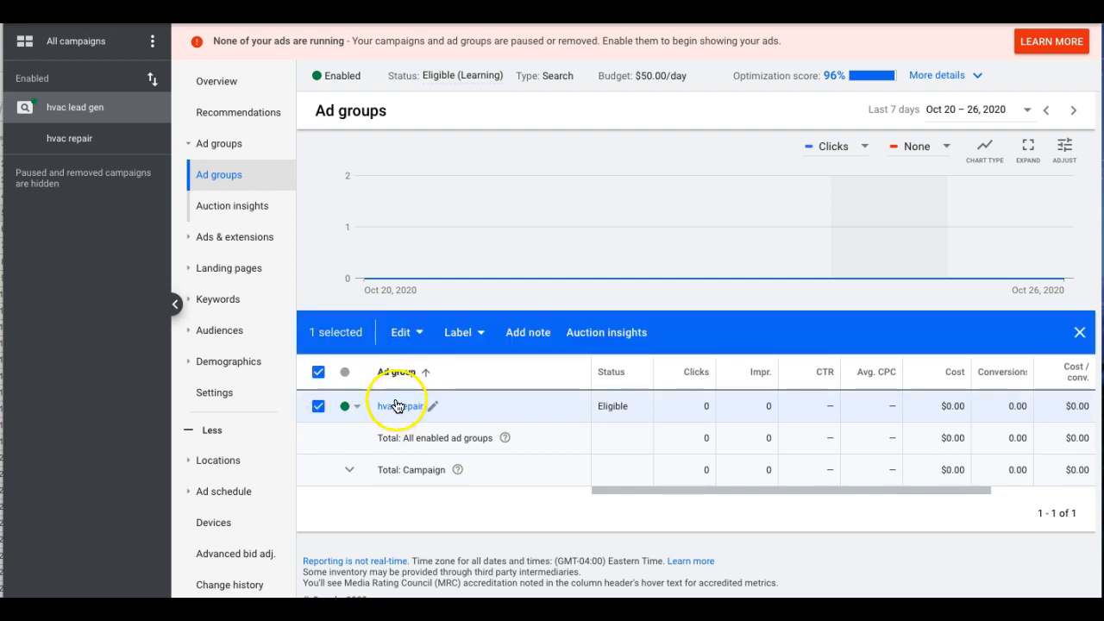
{"action": "left_click", "coordinate": [409, 335]}
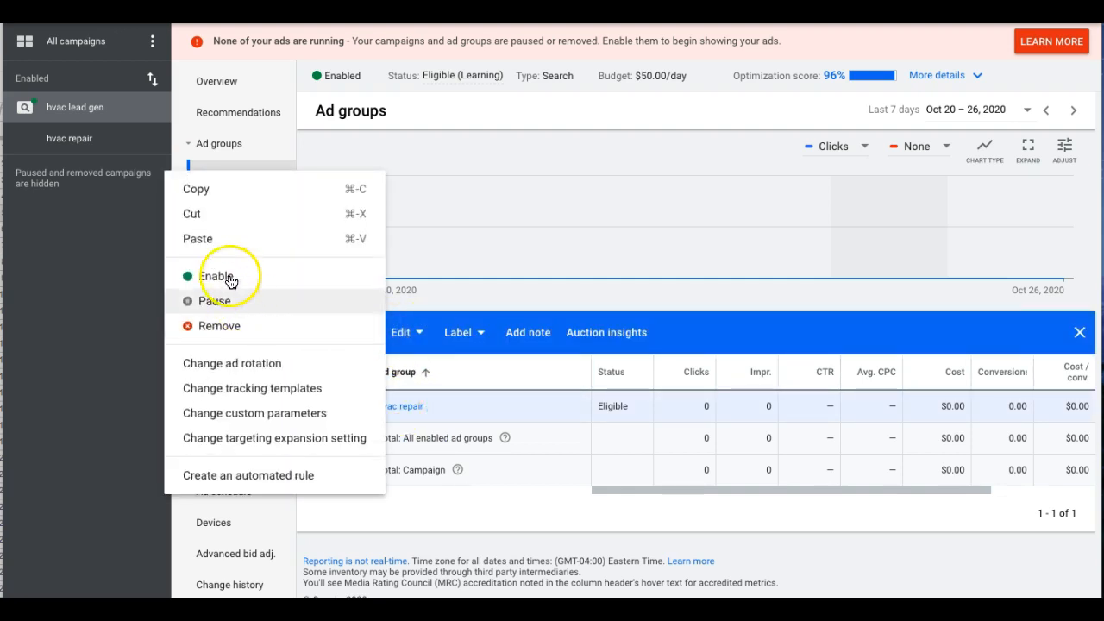
{"action": "left_click", "coordinate": [211, 193]}
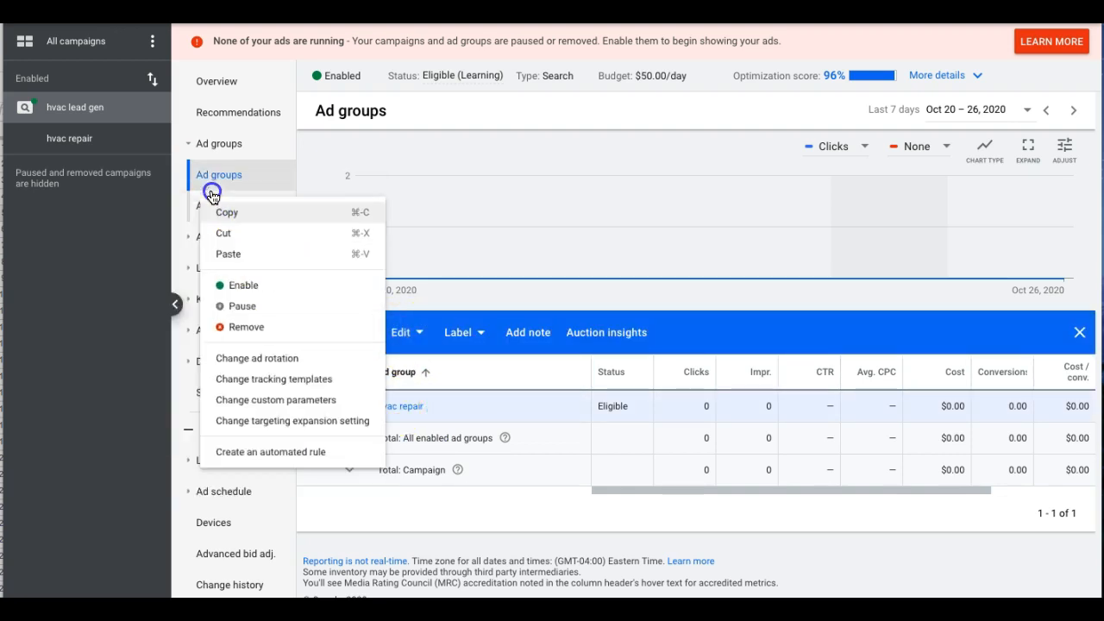
{"action": "left_click", "coordinate": [401, 333]}
{"action": "left_click", "coordinate": [223, 240]}
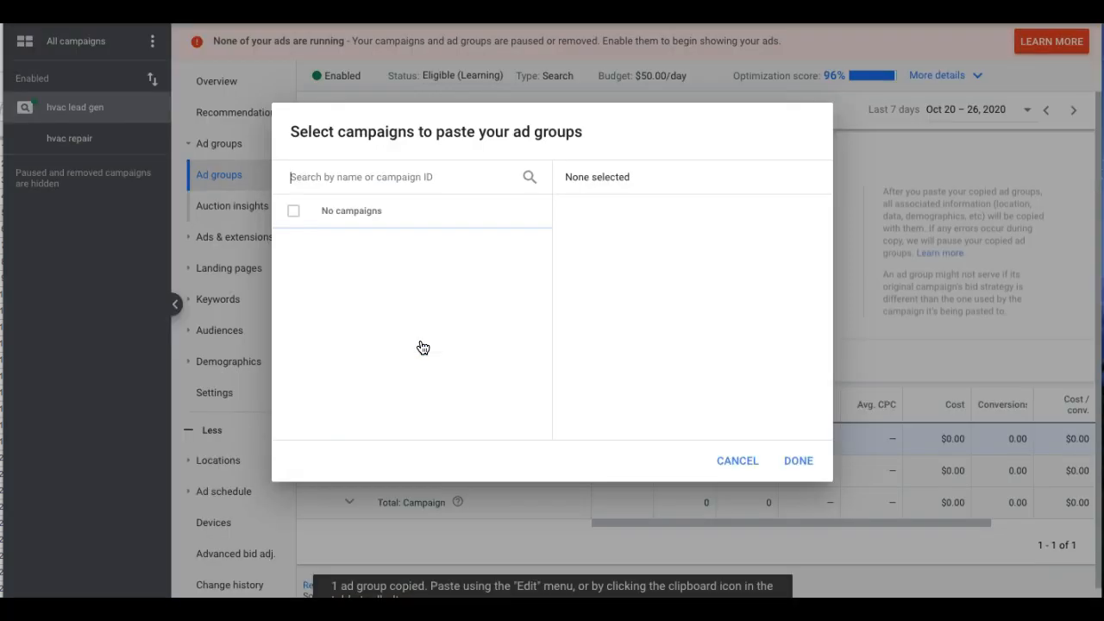
{"action": "left_click", "coordinate": [801, 468]}
{"action": "left_click", "coordinate": [332, 366]}
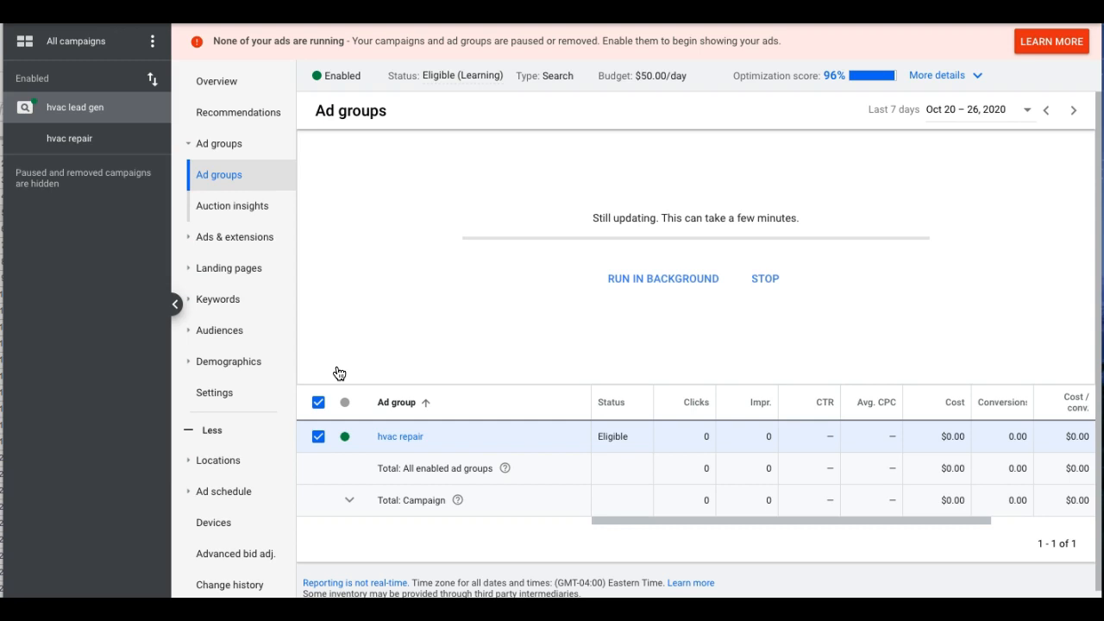
Step: Switch to Keyword Planner, replace the search term hvac repair with "hvac services" and get the keyword ideas
{"action": "left_click", "coordinate": [543, 250]}
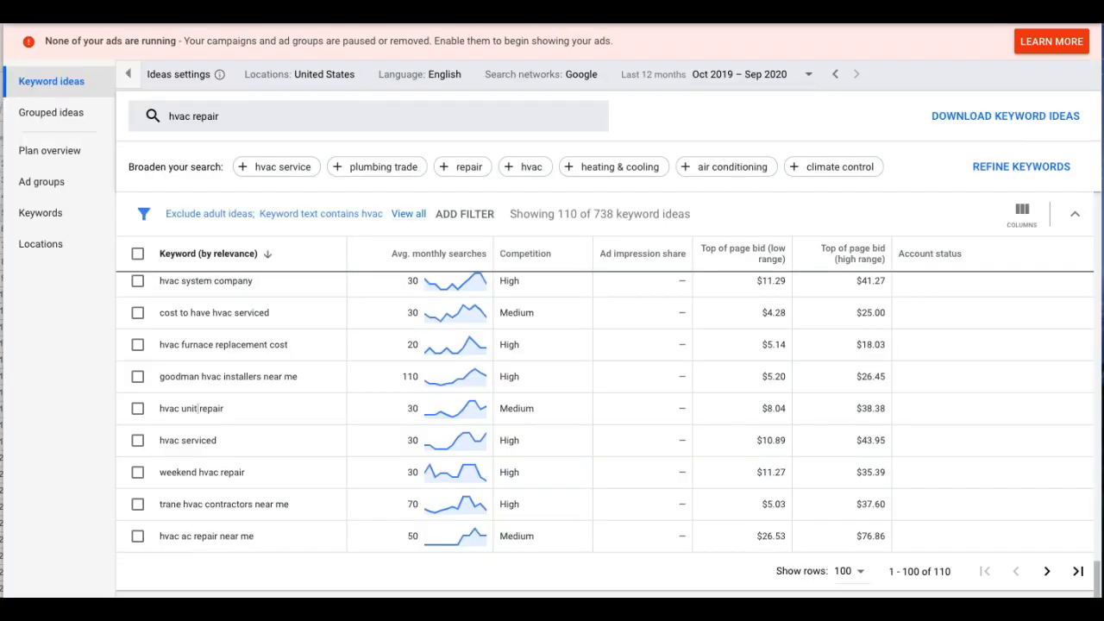
{"action": "scroll", "coordinate": [259, 368], "scroll_direction": "down", "scroll_amount": 5}
{"action": "scroll", "coordinate": [259, 367], "scroll_direction": "up", "scroll_amount": 10}
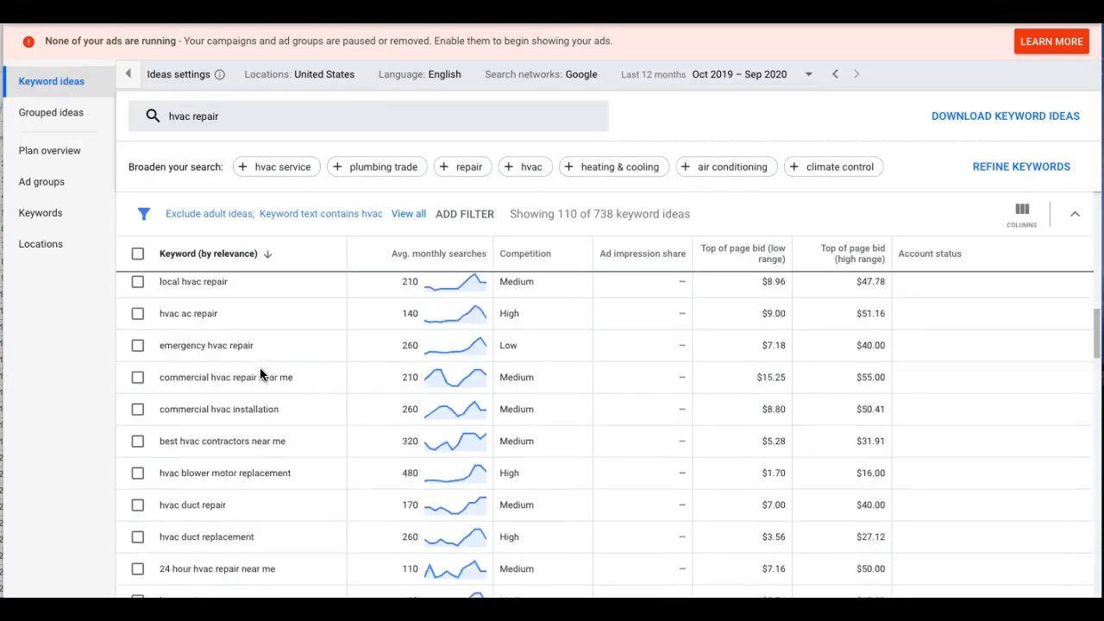
{"action": "left_click", "coordinate": [216, 120]}
{"action": "left_click", "coordinate": [226, 195]}
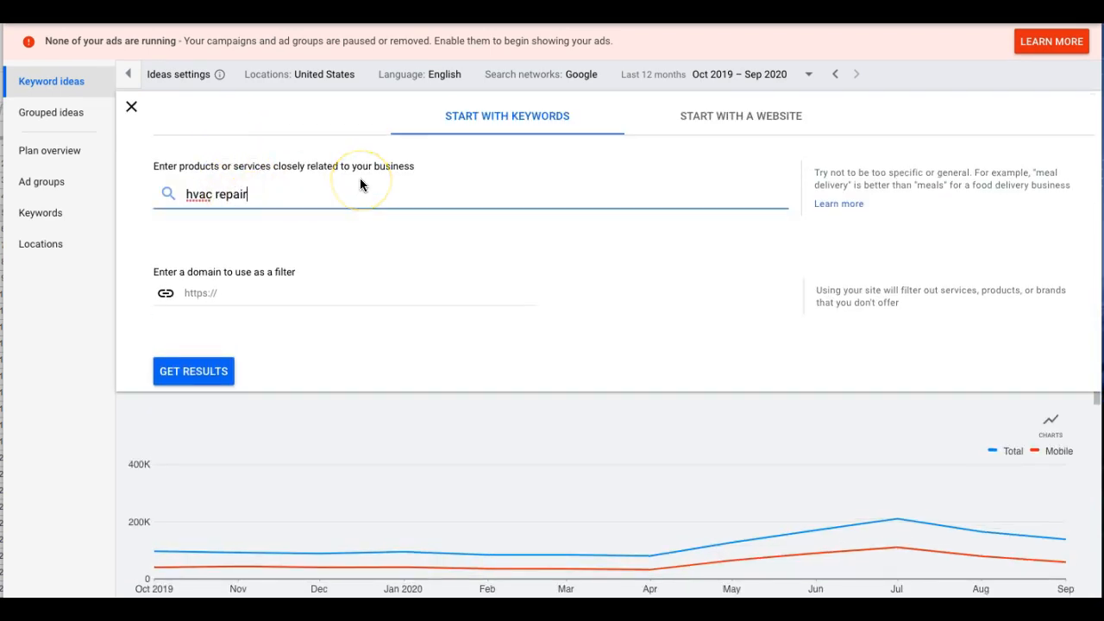
{"action": "left_click", "coordinate": [401, 112]}
{"action": "left_click", "coordinate": [850, 12]}
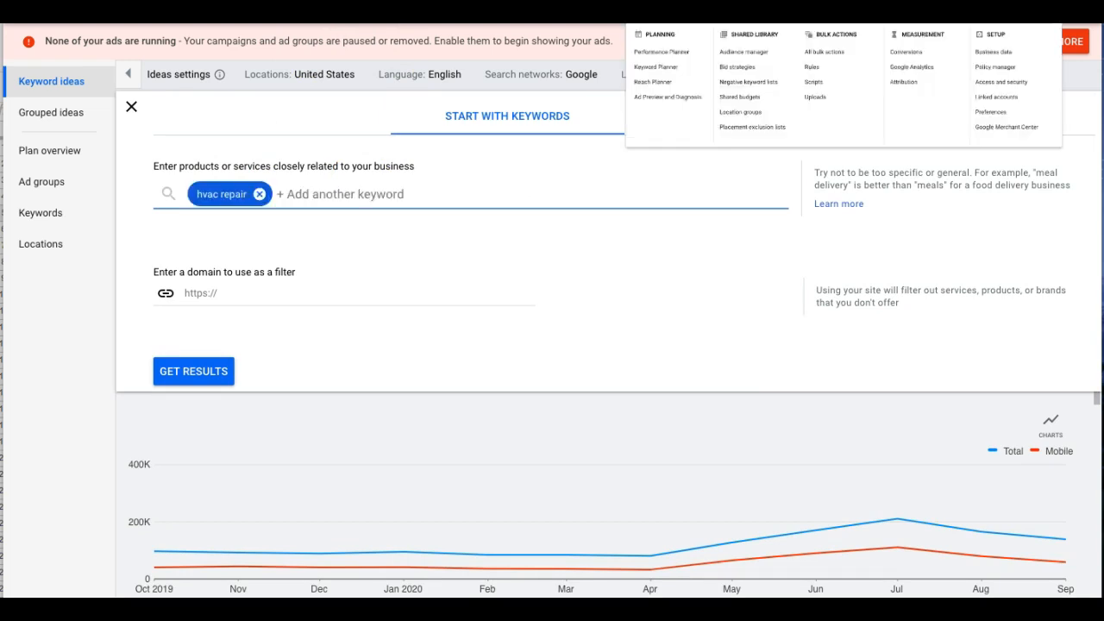
{"action": "left_click", "coordinate": [166, 200]}
{"action": "left_click", "coordinate": [260, 195]}
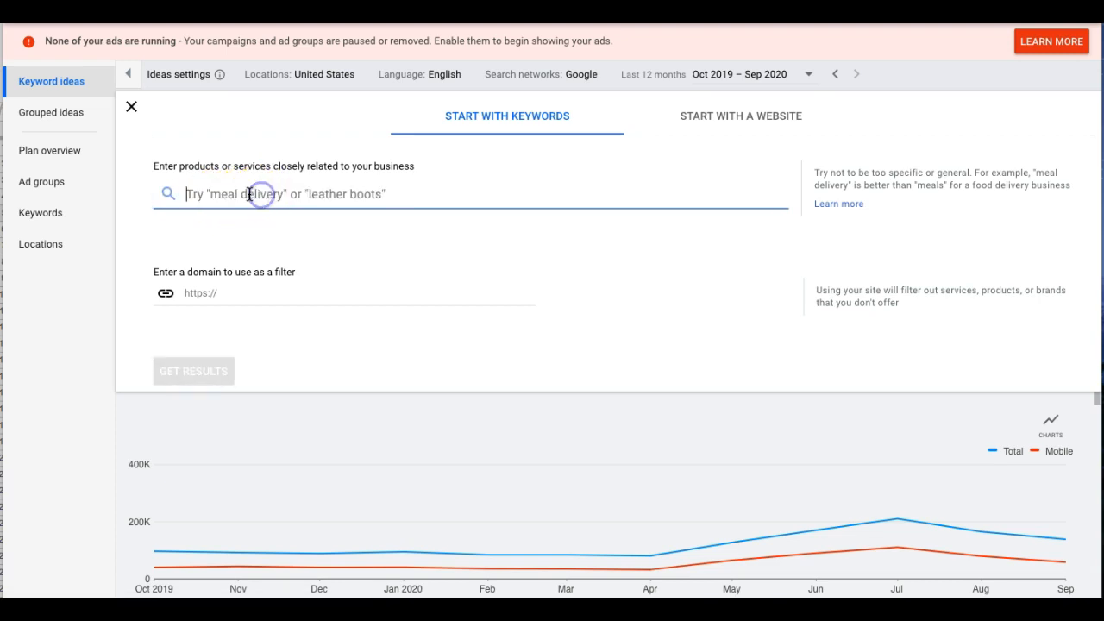
{"action": "type", "text": "hvac"}
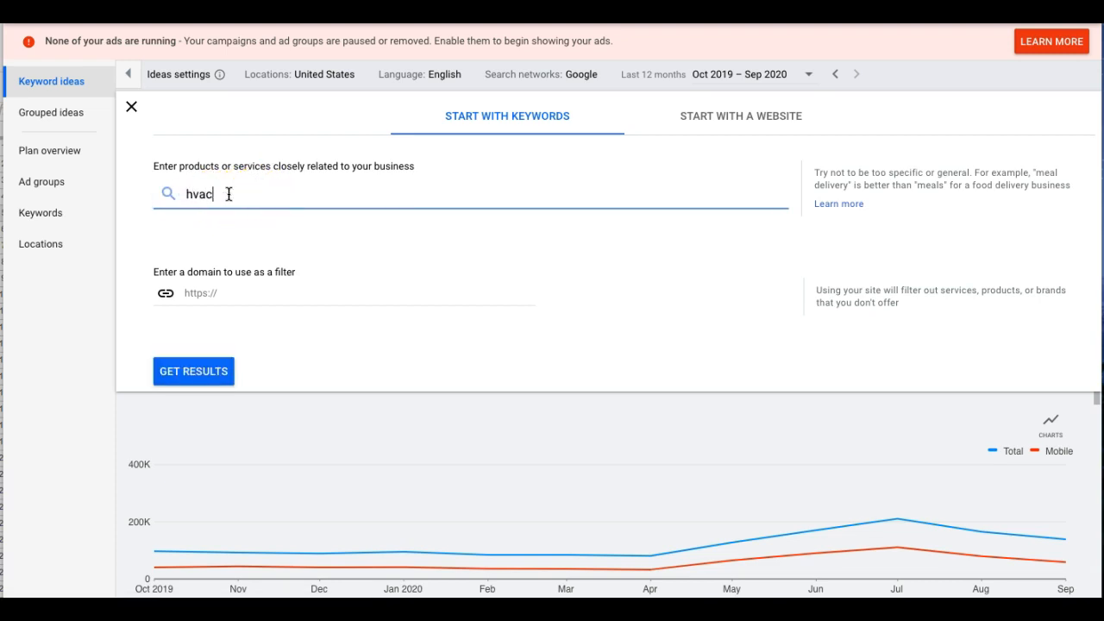
{"action": "type", "text": " services"}
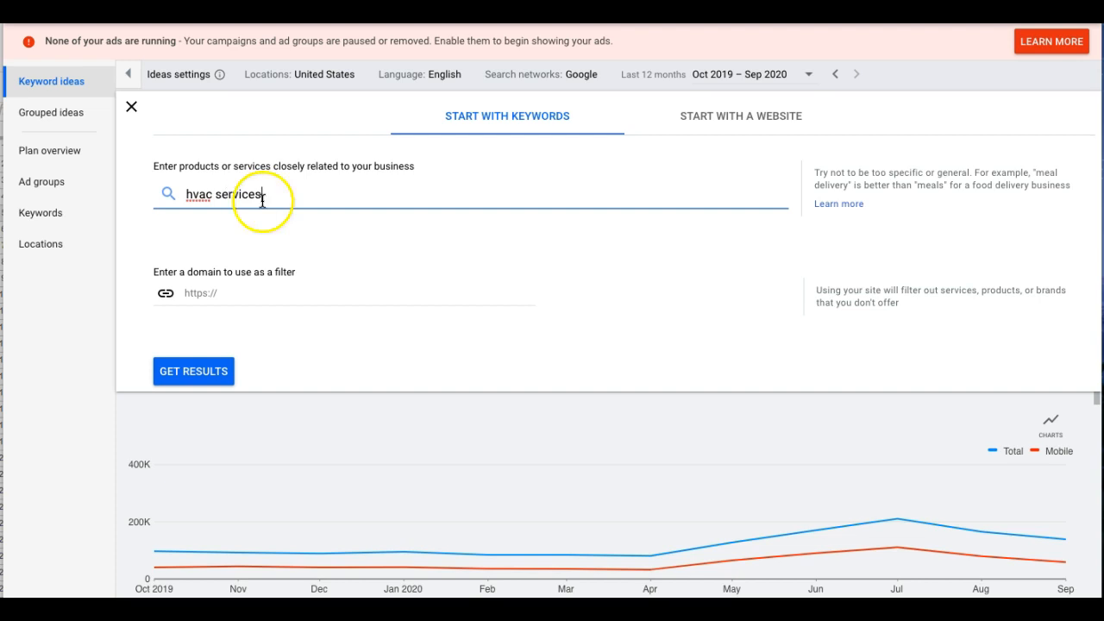
{"action": "left_click", "coordinate": [197, 371]}
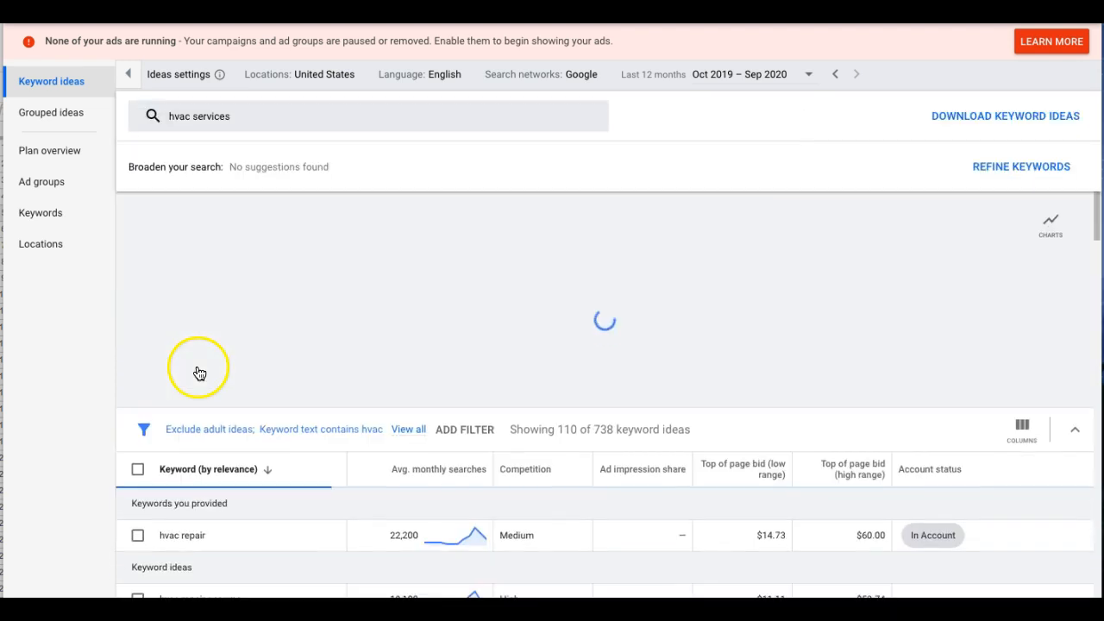
Step: Remove the "Keyword text contains hvac" filter from the keyword ideas, keeping the adult ideas exclusion
{"action": "left_click", "coordinate": [366, 442]}
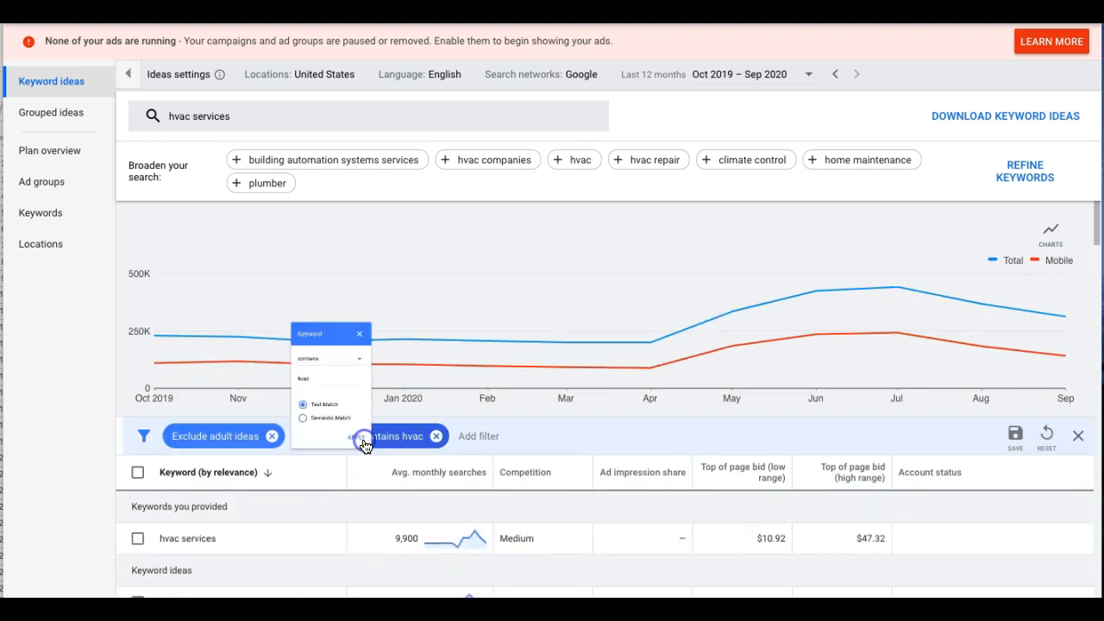
{"action": "left_click", "coordinate": [421, 238]}
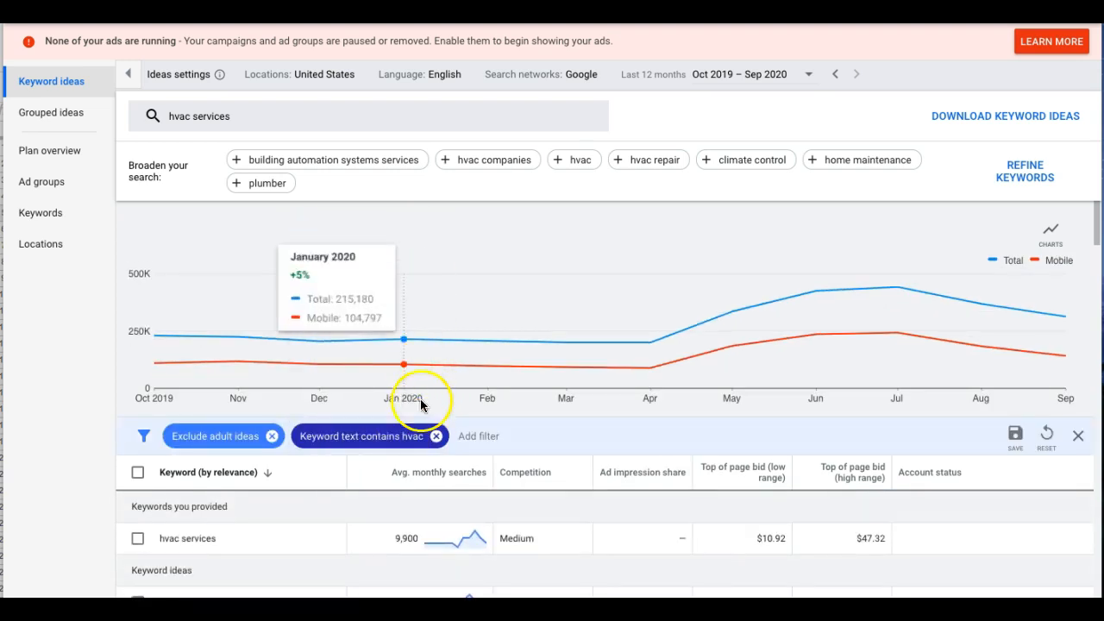
{"action": "left_click", "coordinate": [435, 436]}
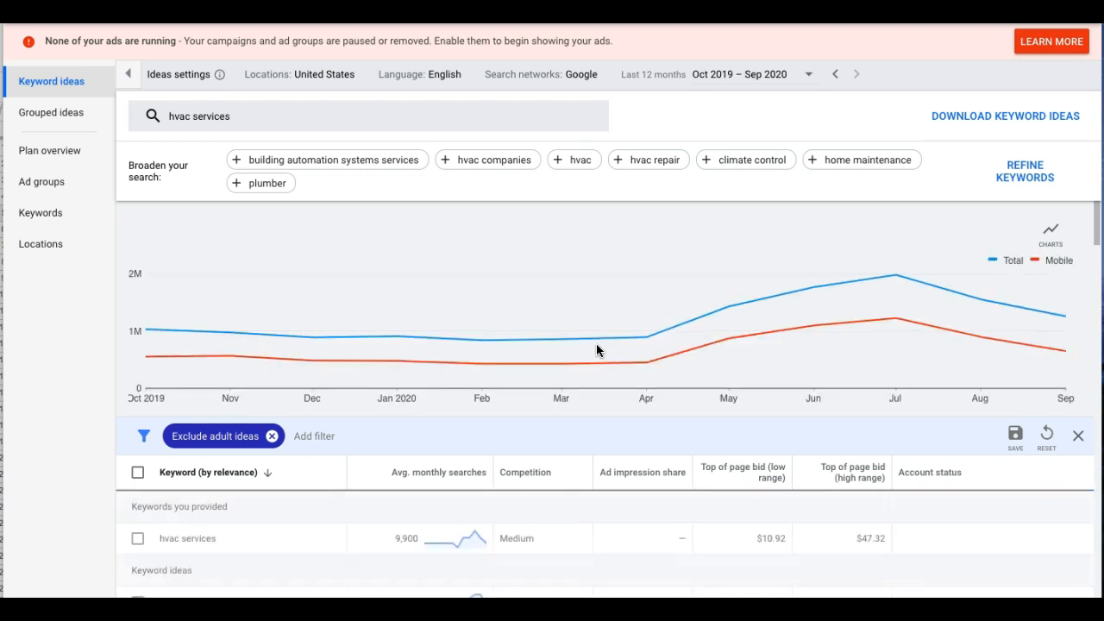
Step: Copy the "ac repair" keyword idea into cell A1 of the untitled Google Sheets spreadsheet
{"action": "scroll", "coordinate": [597, 351], "scroll_direction": "down", "scroll_amount": 2}
{"action": "scroll", "coordinate": [598, 351], "scroll_direction": "down", "scroll_amount": 2}
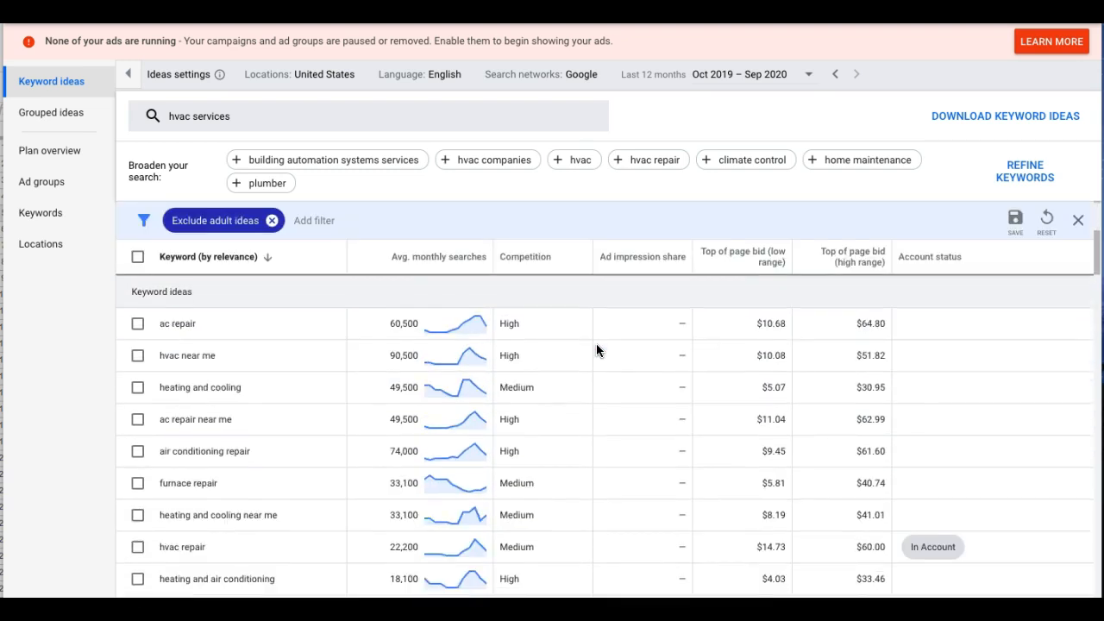
{"action": "left_click", "coordinate": [186, 323]}
{"action": "double_click", "coordinate": [186, 325]}
{"action": "key", "text": "ctrl+c"}
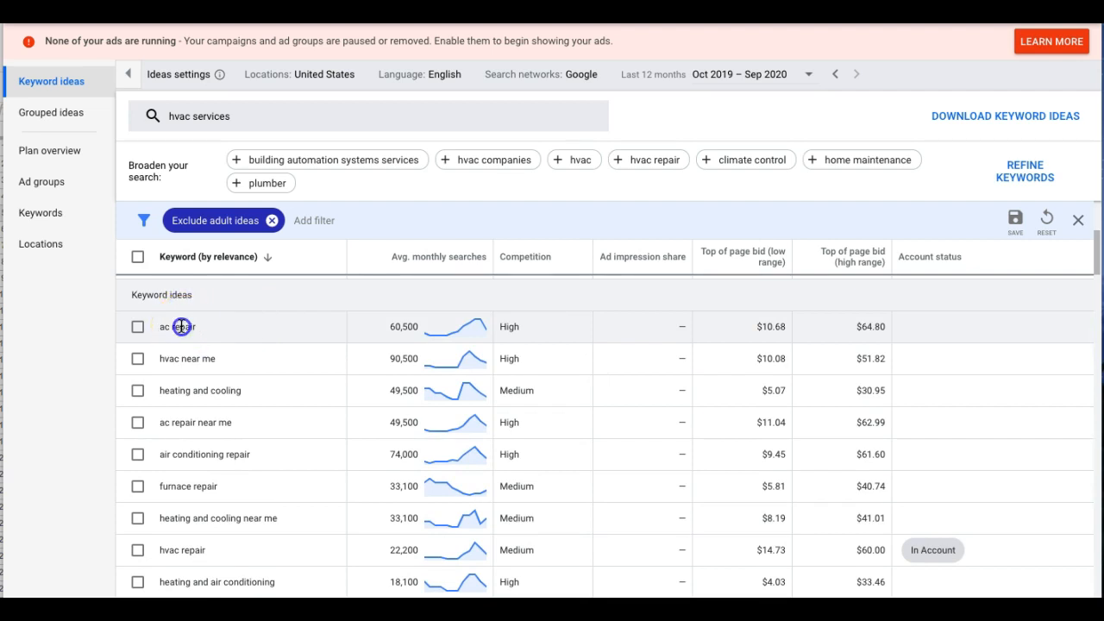
{"action": "left_click", "coordinate": [1, 213]}
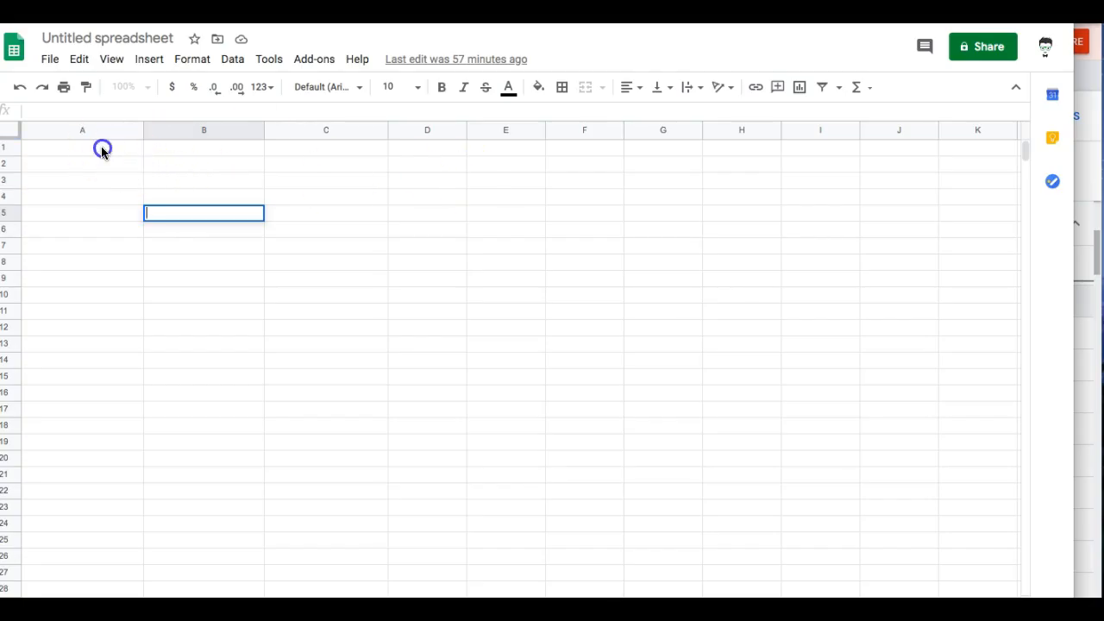
{"action": "left_click", "coordinate": [102, 151]}
{"action": "key", "text": "ctrl+v"}
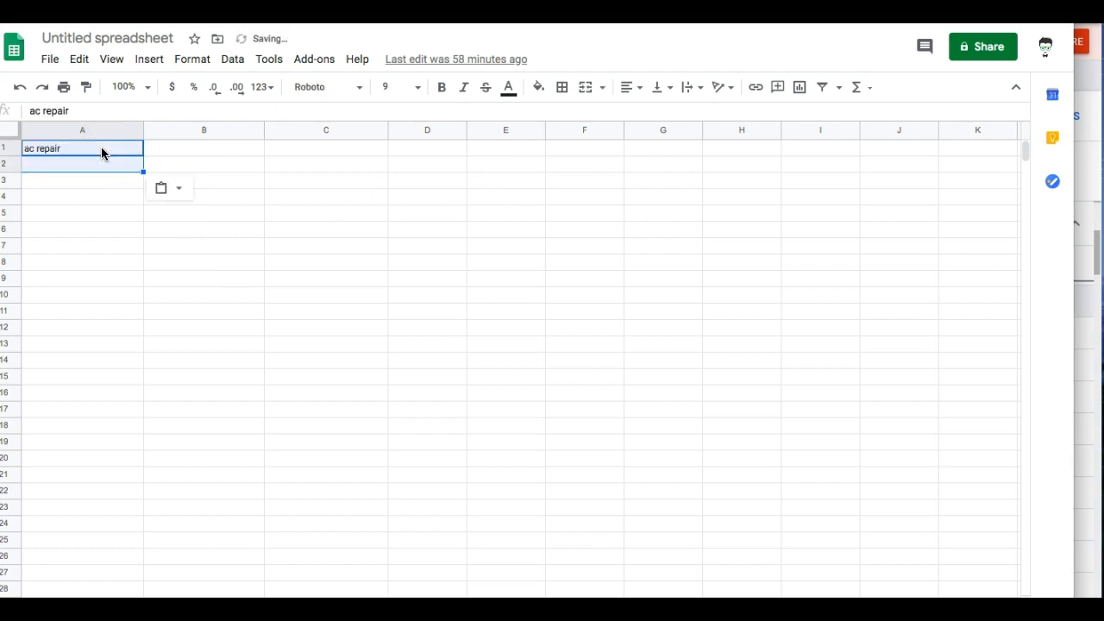
{"action": "left_click", "coordinate": [86, 197]}
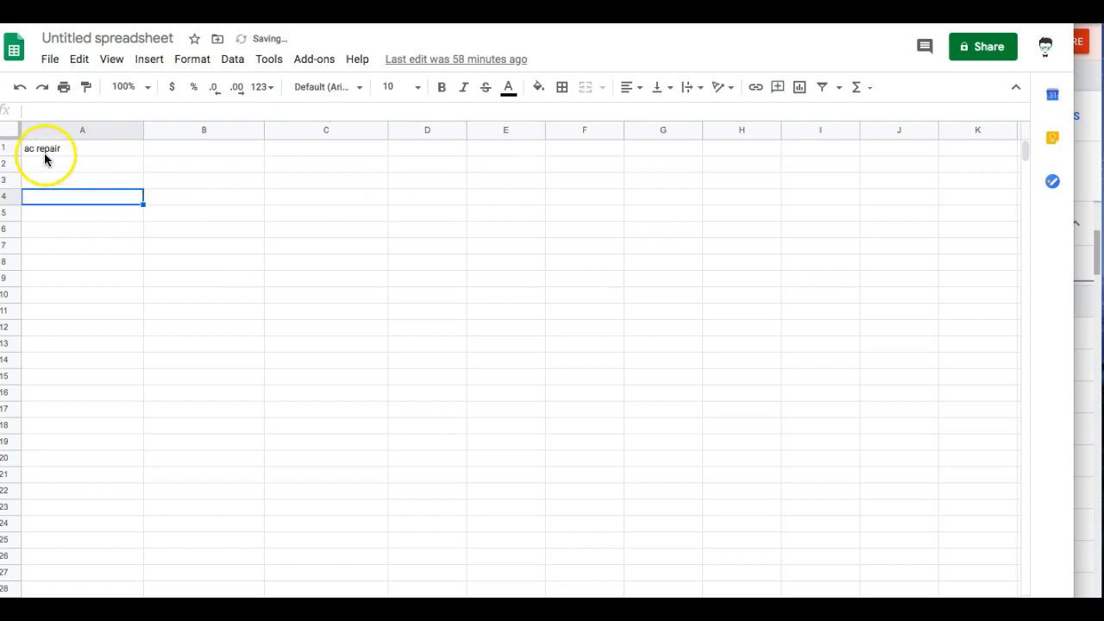
{"action": "left_click", "coordinate": [44, 152]}
{"action": "left_click", "coordinate": [45, 181]}
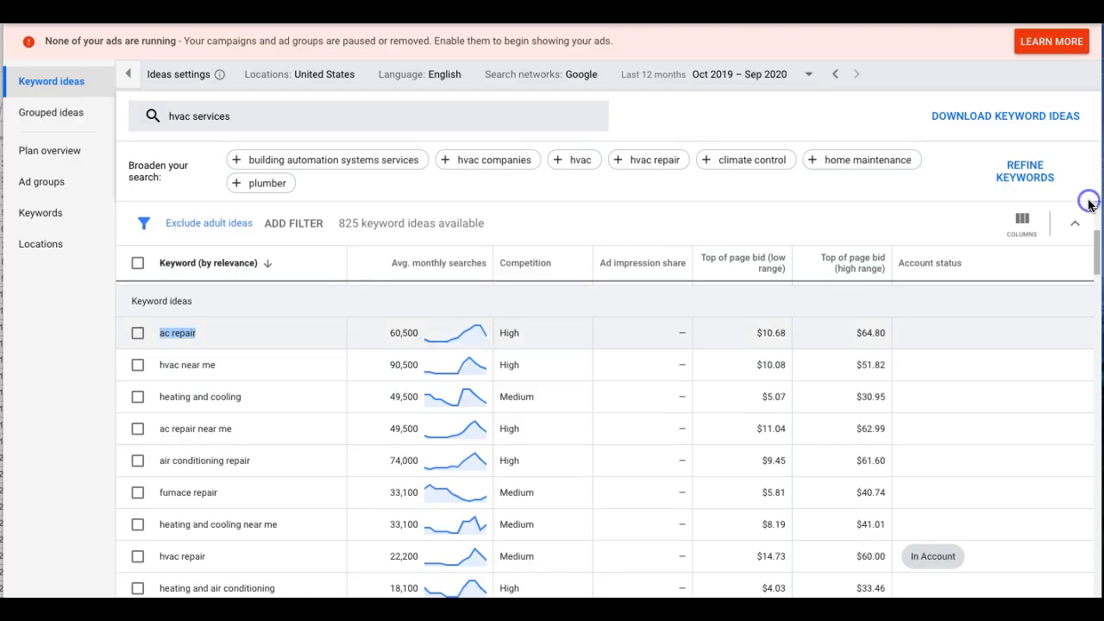
Step: Return to Keyword Planner and compare the "ac repair" and "ac repair near me" keyword ideas
{"action": "left_click", "coordinate": [1087, 201]}
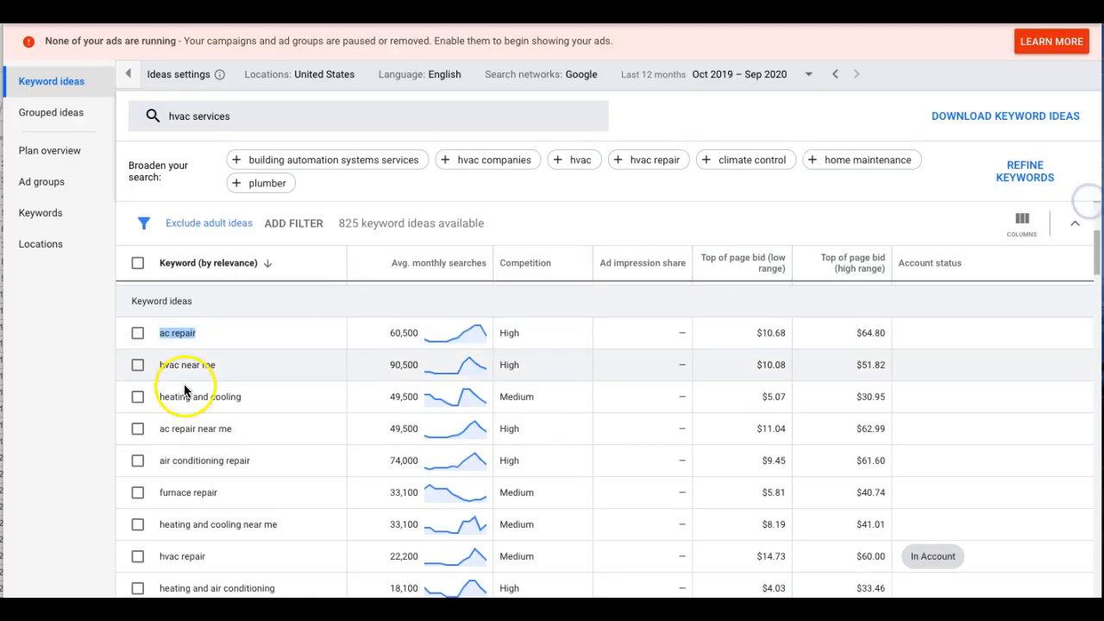
{"action": "scroll", "coordinate": [281, 415], "scroll_direction": "down", "scroll_amount": 1}
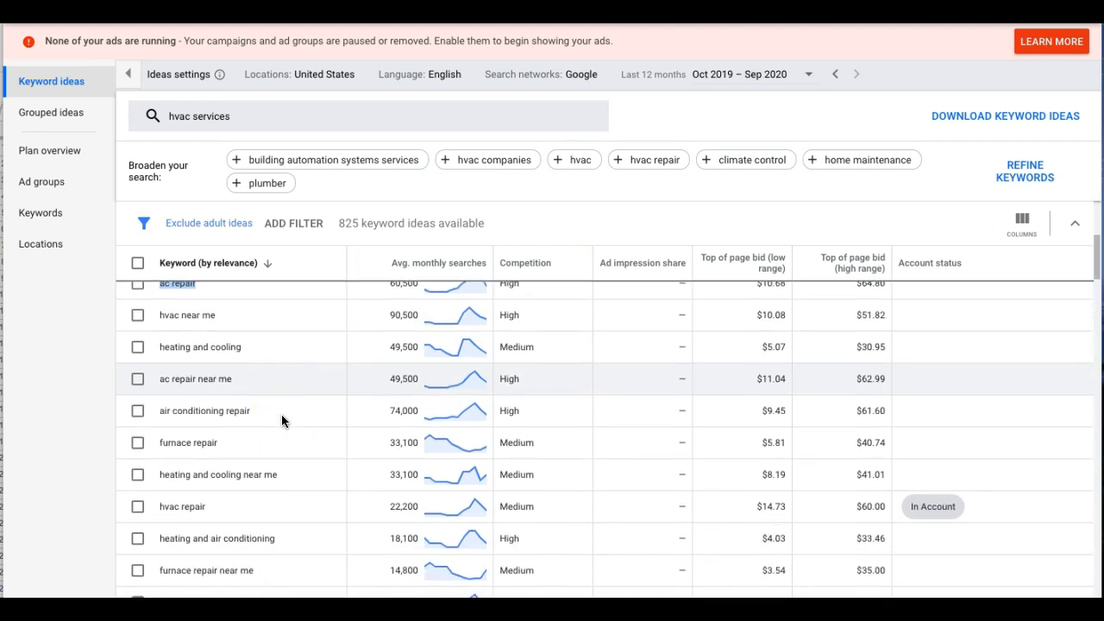
{"action": "left_click_drag", "start_coordinate": [172, 350], "coordinate": [194, 347]}
{"action": "triple_click", "coordinate": [193, 348]}
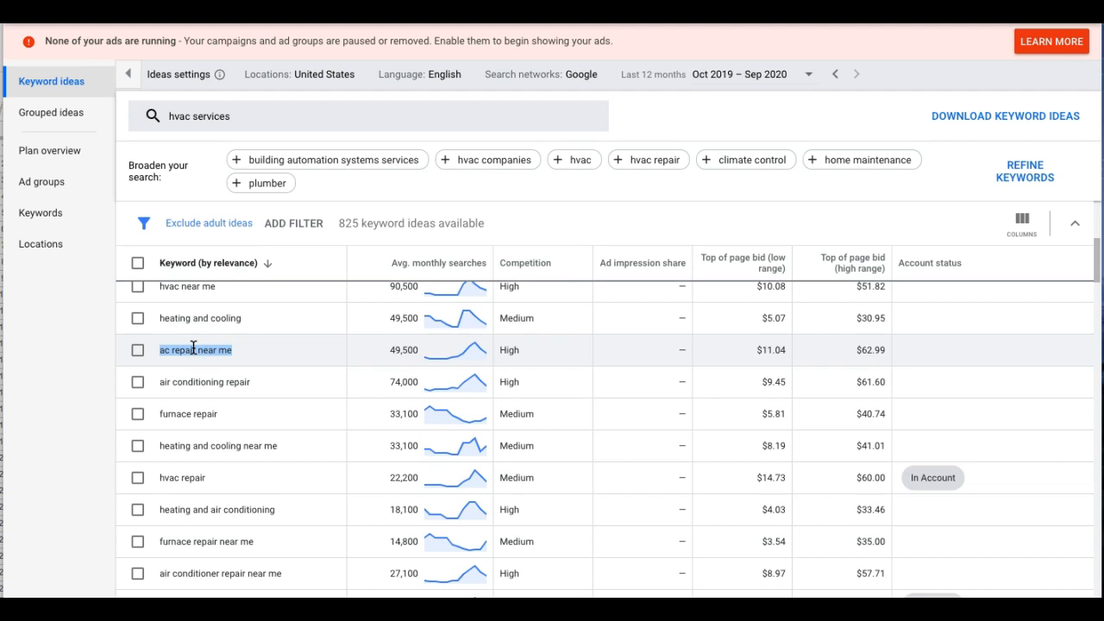
{"action": "scroll", "coordinate": [194, 349], "scroll_direction": "up", "scroll_amount": 2}
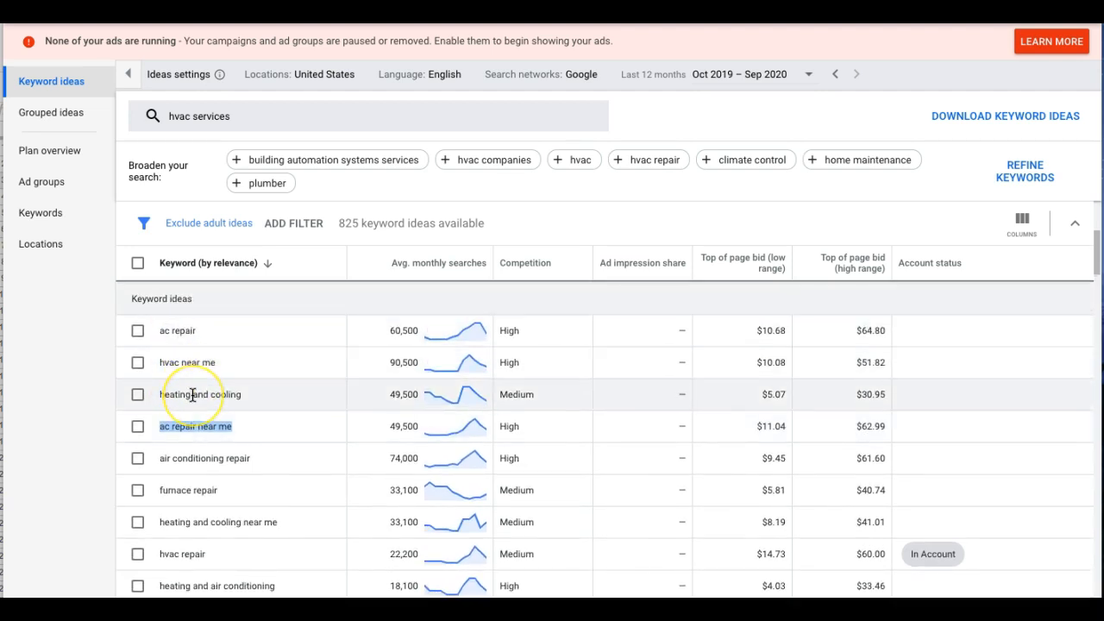
{"action": "left_click", "coordinate": [181, 330]}
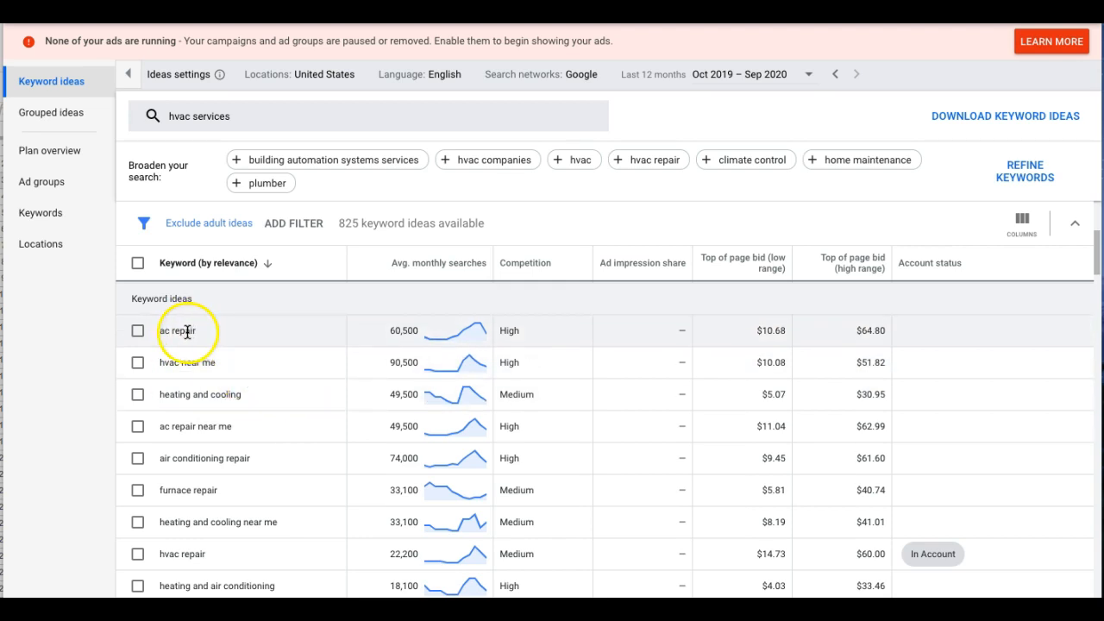
Step: Copy the "furnace repair" keyword idea into cell B1 of the Google Sheets spreadsheet
{"action": "scroll", "coordinate": [258, 440], "scroll_direction": "down", "scroll_amount": 1}
{"action": "scroll", "coordinate": [258, 440], "scroll_direction": "down", "scroll_amount": 3}
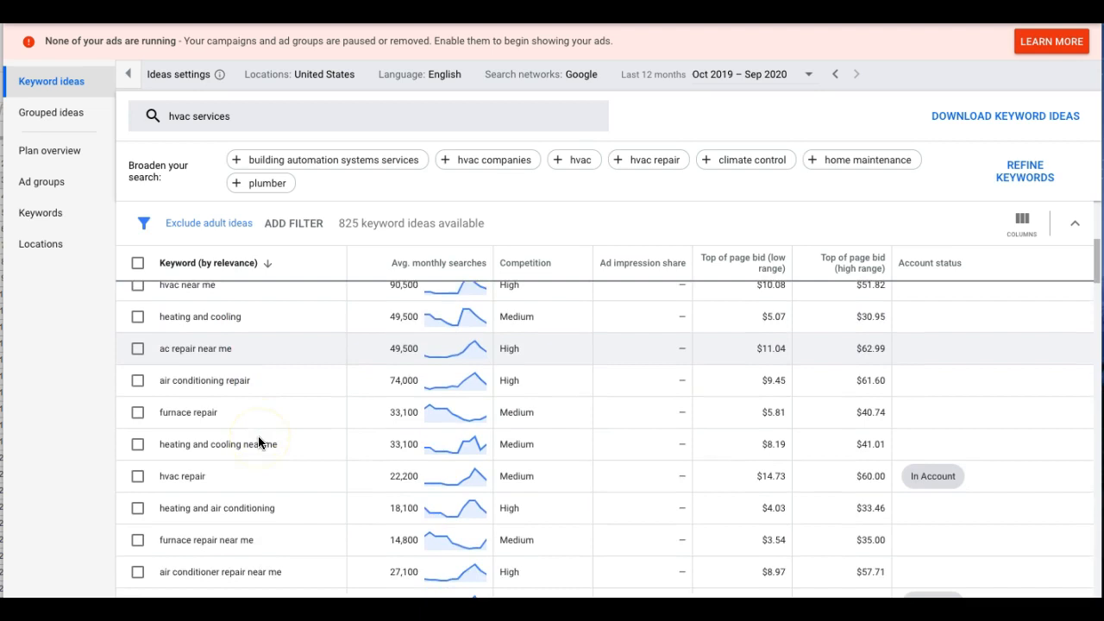
{"action": "triple_click", "coordinate": [199, 370]}
{"action": "key", "text": "ctrl+c"}
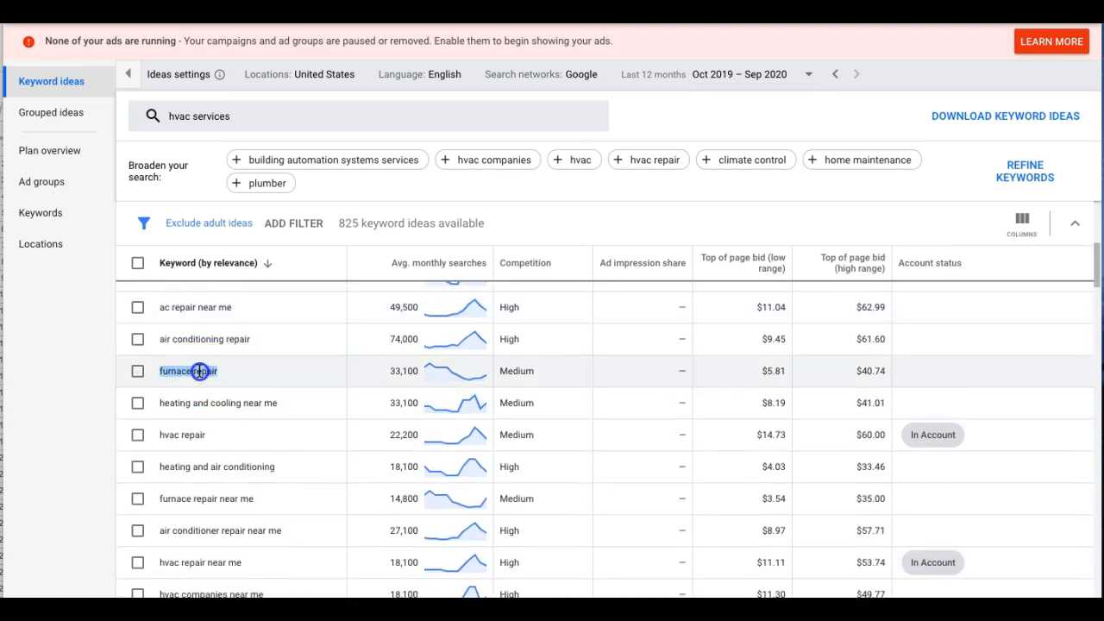
{"action": "key", "text": "alt+Tab"}
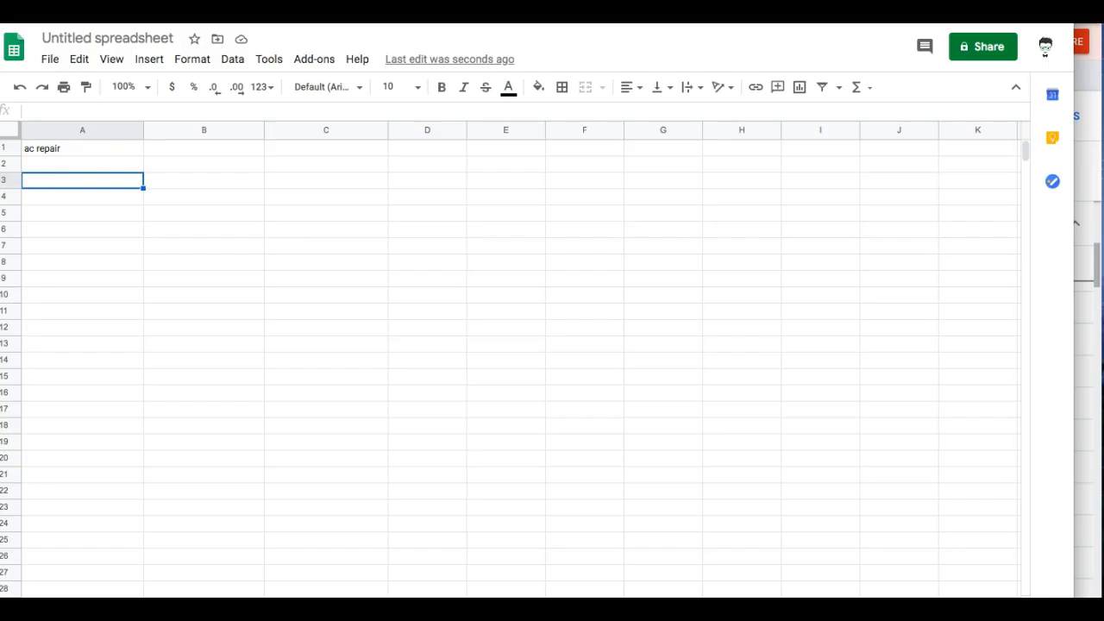
{"action": "left_click", "coordinate": [186, 149]}
{"action": "key", "text": "ctrl+v"}
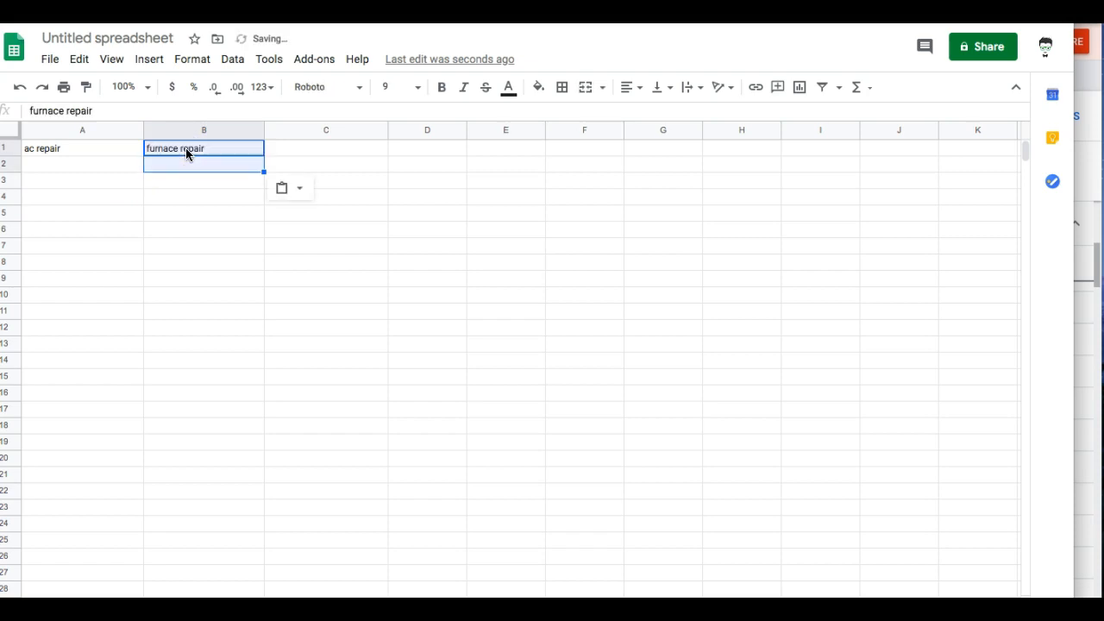
Step: Find the "hvac companies" idea in Keyword Planner and copy it into cell C1 of the Google Sheets spreadsheet
{"action": "left_click", "coordinate": [1098, 235]}
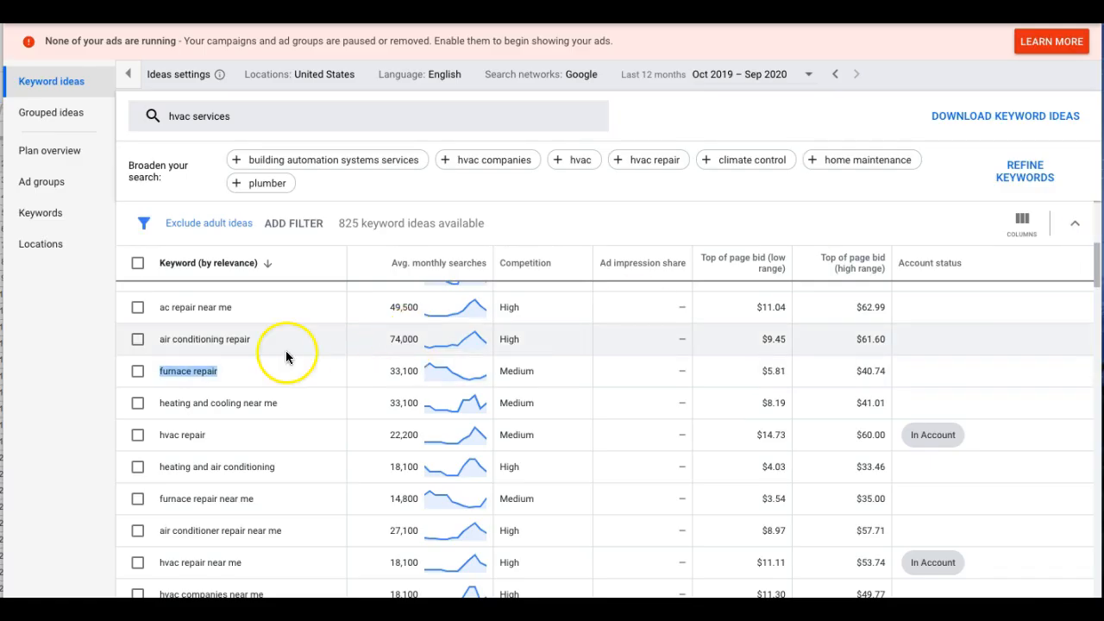
{"action": "scroll", "coordinate": [263, 359], "scroll_direction": "down", "scroll_amount": 3}
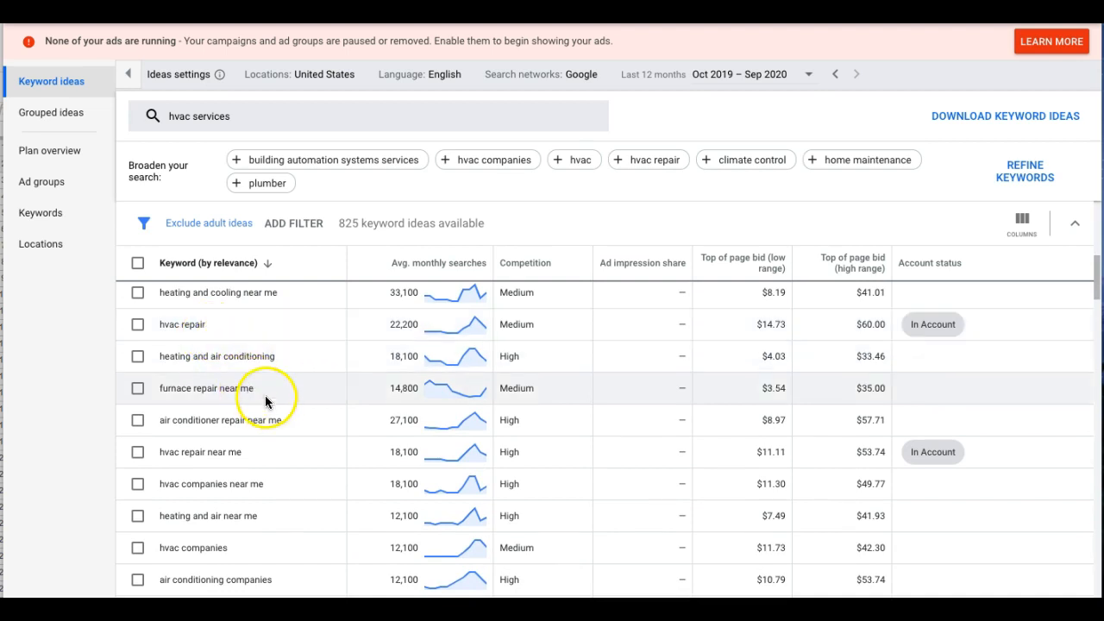
{"action": "scroll", "coordinate": [274, 407], "scroll_direction": "down", "scroll_amount": 3}
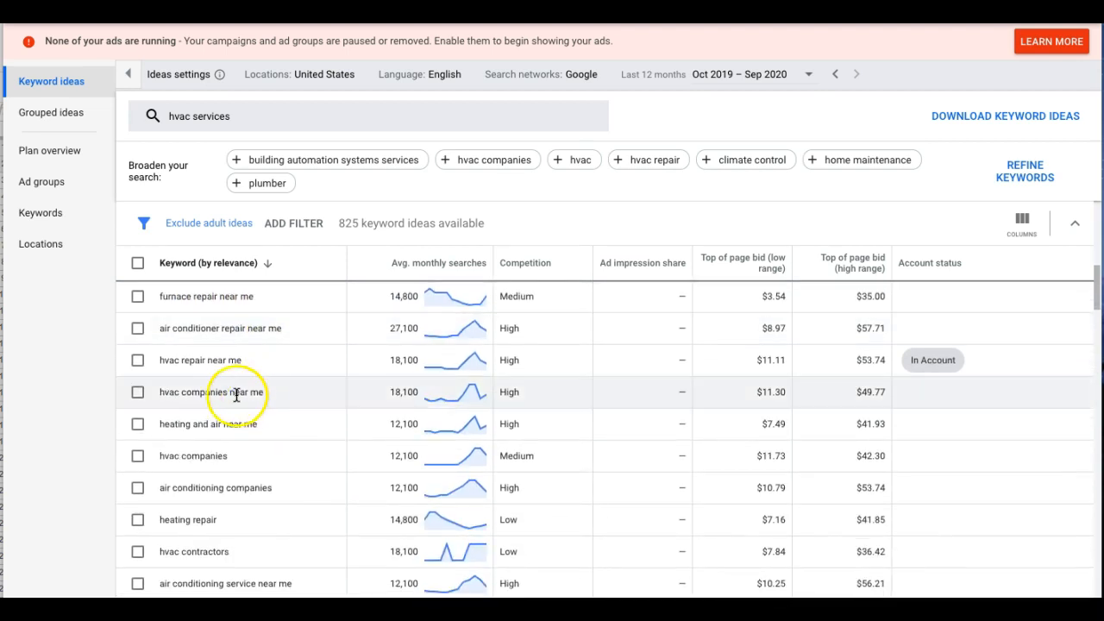
{"action": "triple_click", "coordinate": [212, 455]}
{"action": "key", "text": "ctrl+c"}
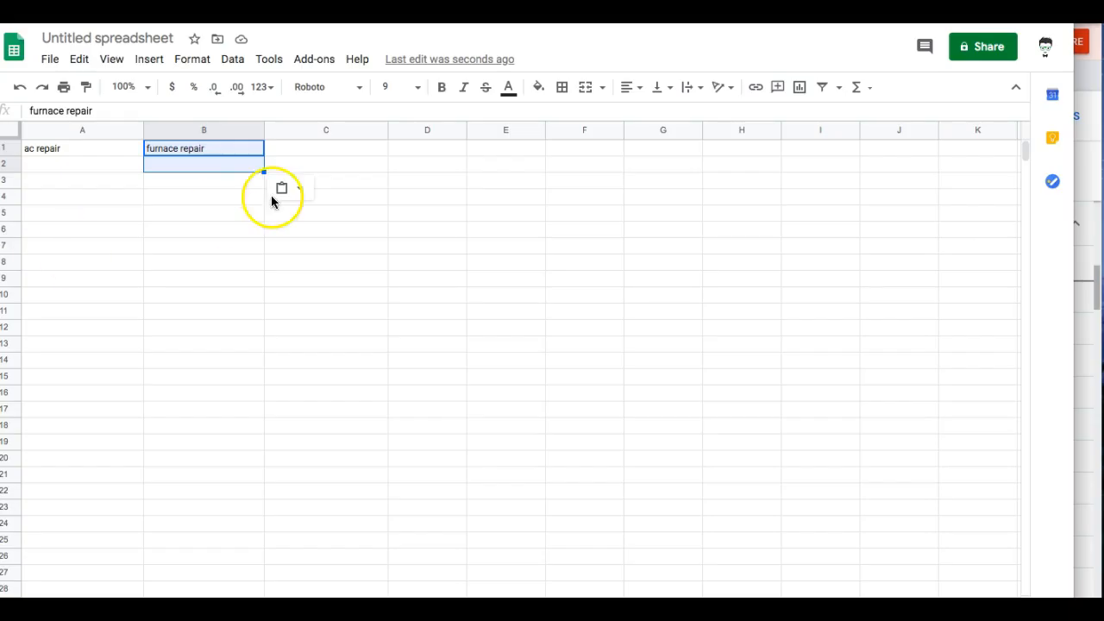
{"action": "left_click", "coordinate": [306, 148]}
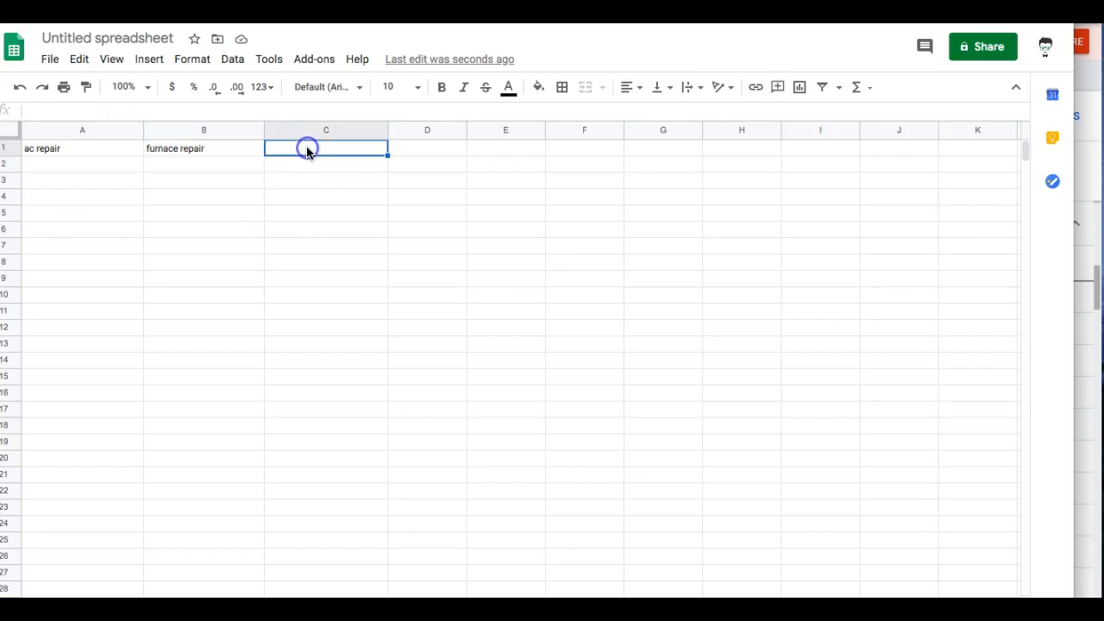
{"action": "key", "text": "ctrl+v"}
{"action": "left_click", "coordinate": [450, 230]}
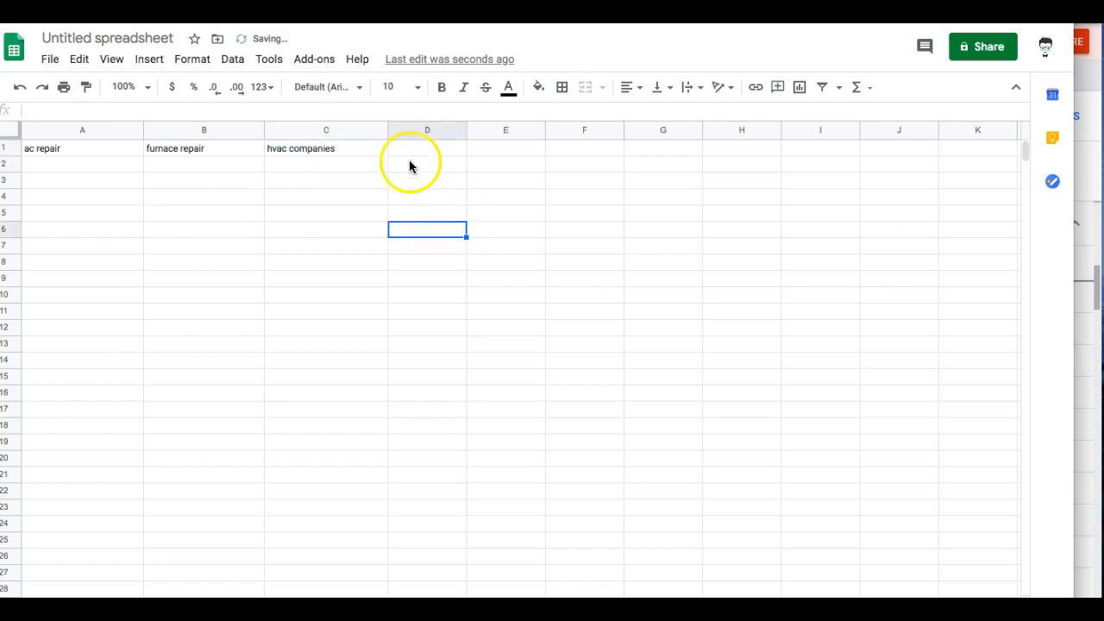
Step: Return to Keyword Planner and look through the remaining hvac services keyword ideas for further ad group themes
{"action": "left_click", "coordinate": [1089, 191]}
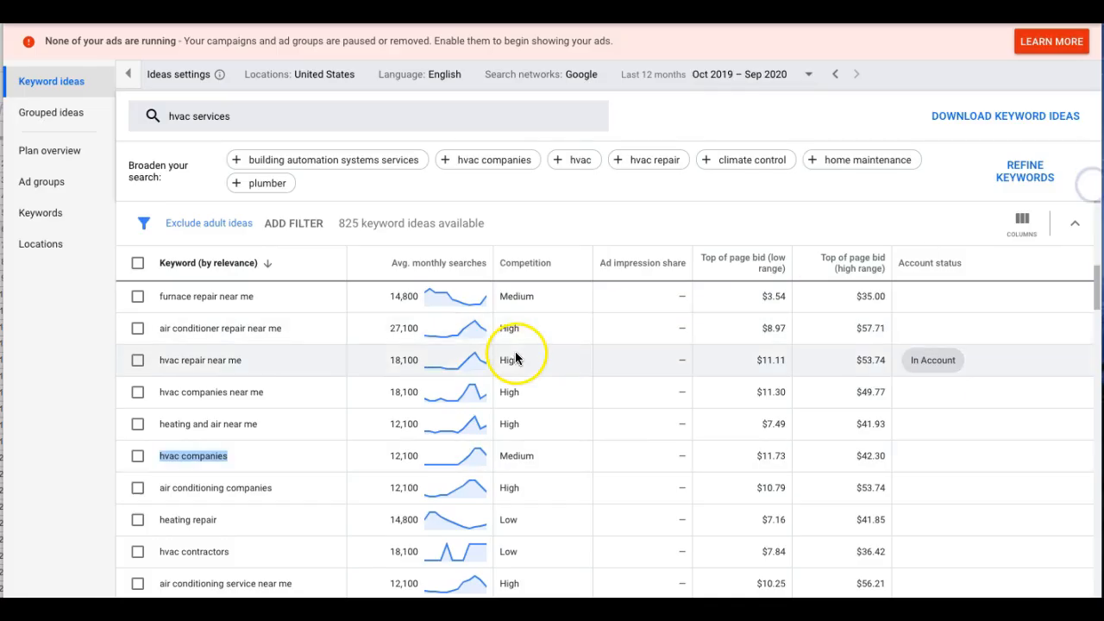
{"action": "scroll", "coordinate": [359, 357], "scroll_direction": "down", "scroll_amount": 2}
{"action": "scroll", "coordinate": [360, 363], "scroll_direction": "down", "scroll_amount": 5}
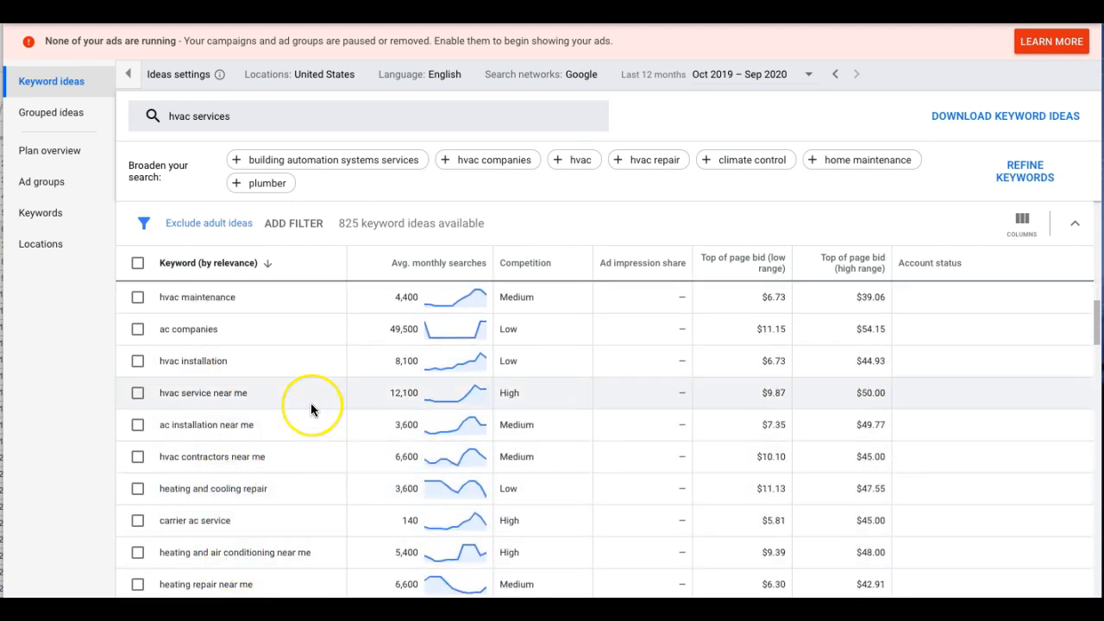
{"action": "scroll", "coordinate": [310, 405], "scroll_direction": "down", "scroll_amount": 2}
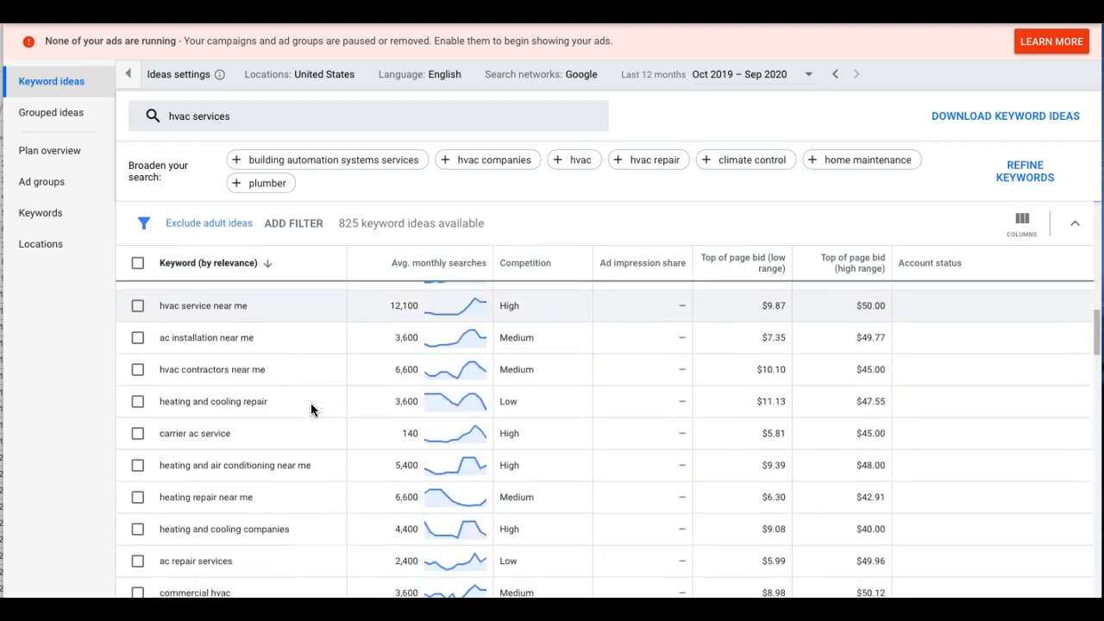
{"action": "scroll", "coordinate": [311, 406], "scroll_direction": "down", "scroll_amount": 3}
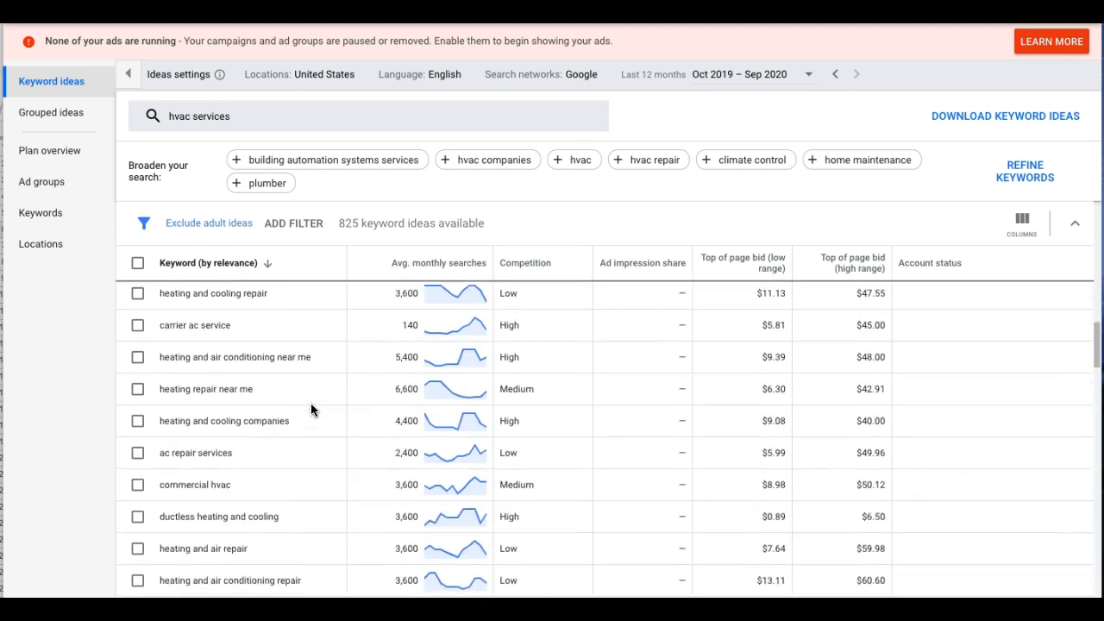
{"action": "scroll", "coordinate": [311, 405], "scroll_direction": "down", "scroll_amount": 3}
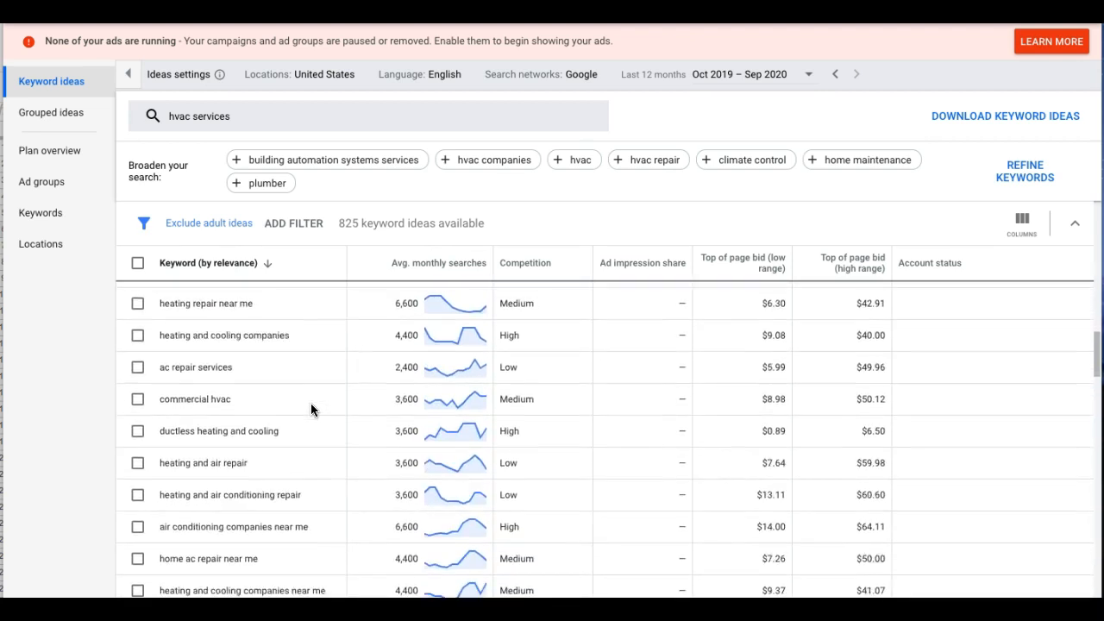
{"action": "double_click", "coordinate": [214, 336]}
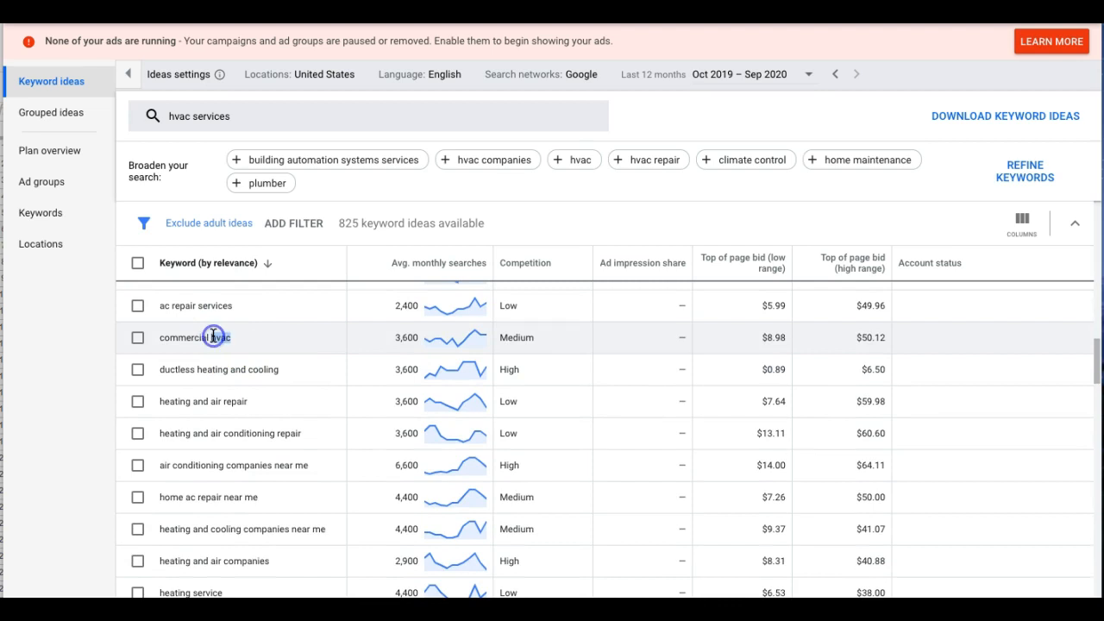
{"action": "left_click", "coordinate": [278, 398]}
{"action": "scroll", "coordinate": [329, 403], "scroll_direction": "down", "scroll_amount": 1}
{"action": "scroll", "coordinate": [328, 409], "scroll_direction": "down", "scroll_amount": 2}
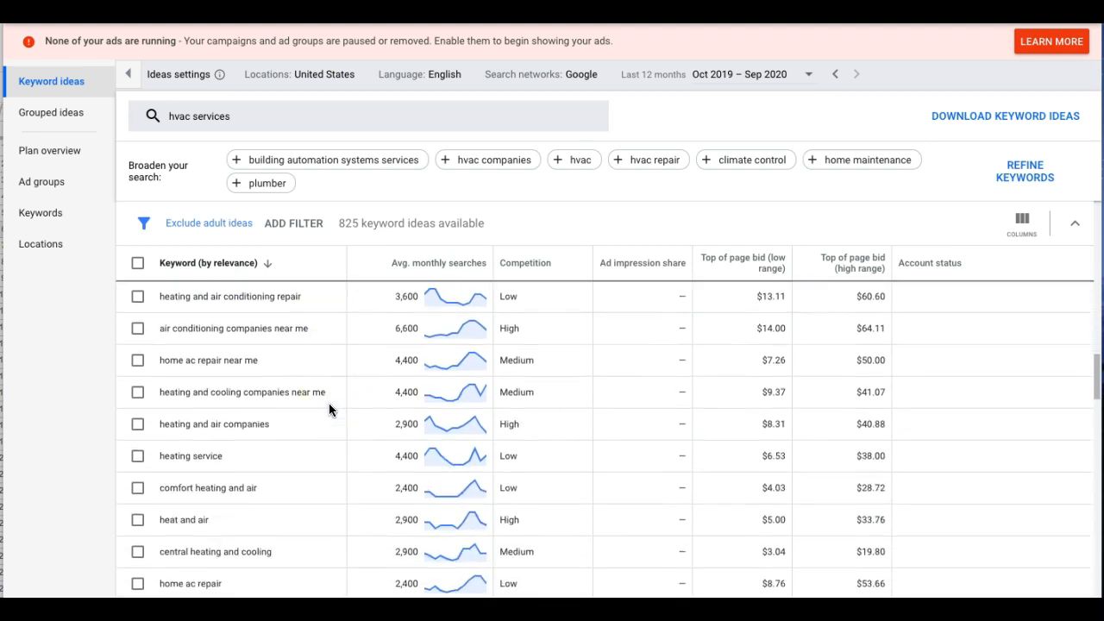
{"action": "scroll", "coordinate": [329, 410], "scroll_direction": "down", "scroll_amount": 3}
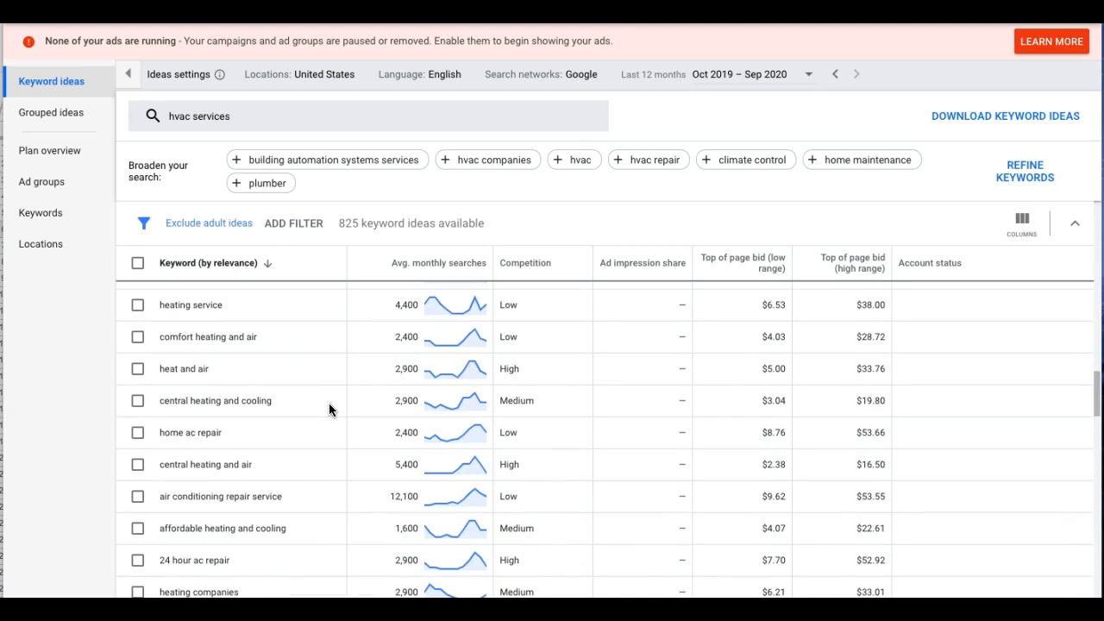
{"action": "scroll", "coordinate": [328, 410], "scroll_direction": "down", "scroll_amount": 5}
{"action": "scroll", "coordinate": [329, 409], "scroll_direction": "down", "scroll_amount": 2}
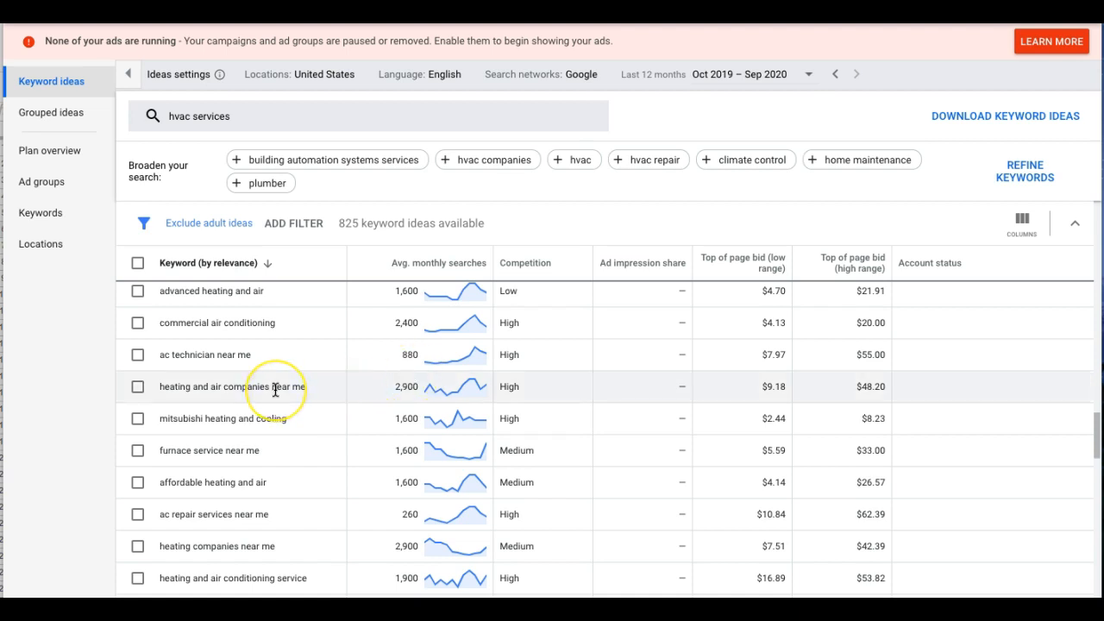
{"action": "scroll", "coordinate": [274, 390], "scroll_direction": "down", "scroll_amount": 1}
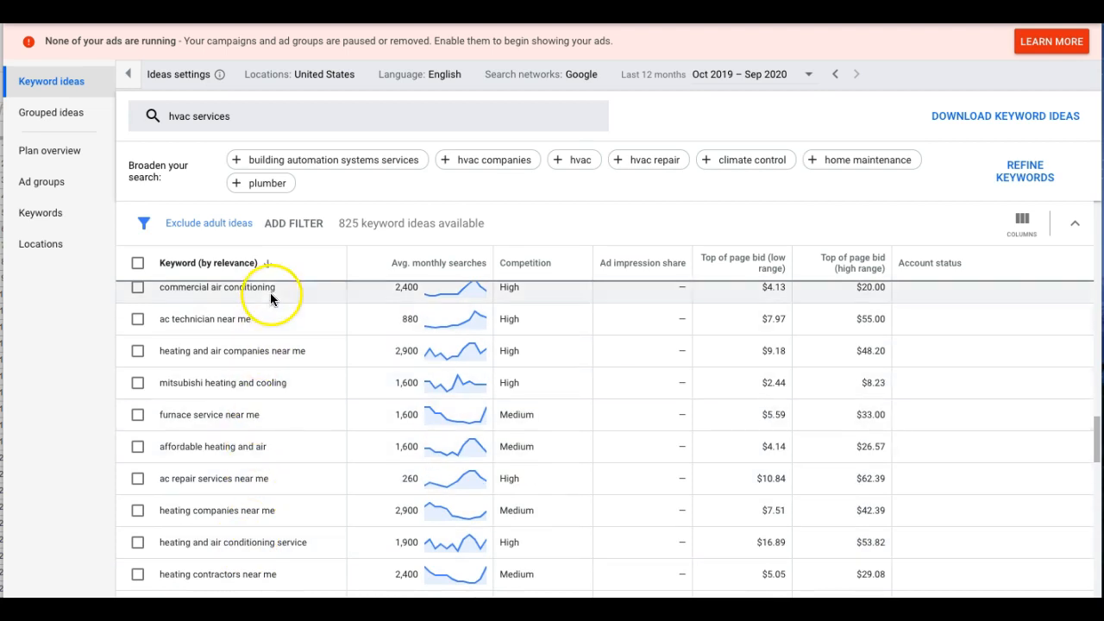
{"action": "scroll", "coordinate": [283, 468], "scroll_direction": "down", "scroll_amount": 6}
{"action": "scroll", "coordinate": [283, 467], "scroll_direction": "up", "scroll_amount": 10}
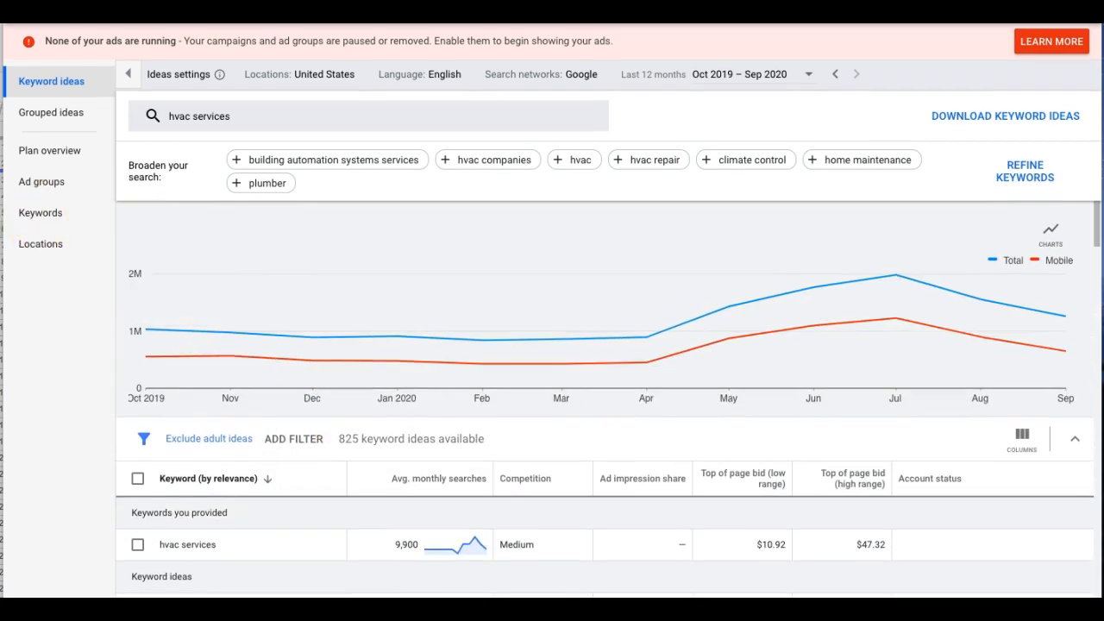
Step: Switch to the Google Sheets spreadsheet and copy "ac repair" from cell A1
{"action": "left_click", "coordinate": [0, 170]}
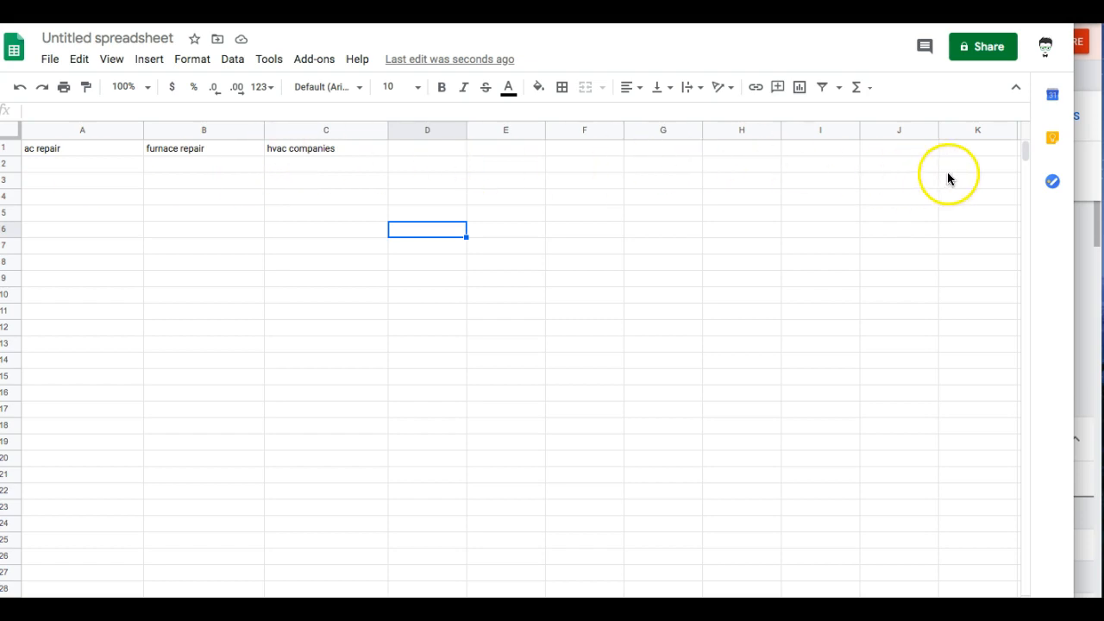
{"action": "left_click", "coordinate": [51, 176]}
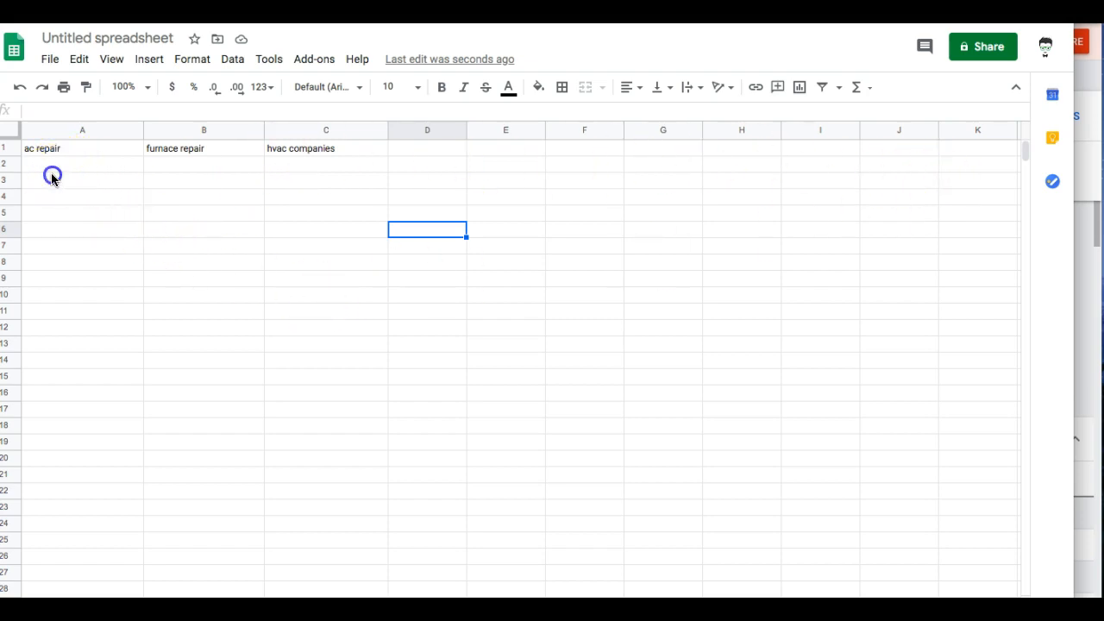
{"action": "left_click", "coordinate": [54, 150]}
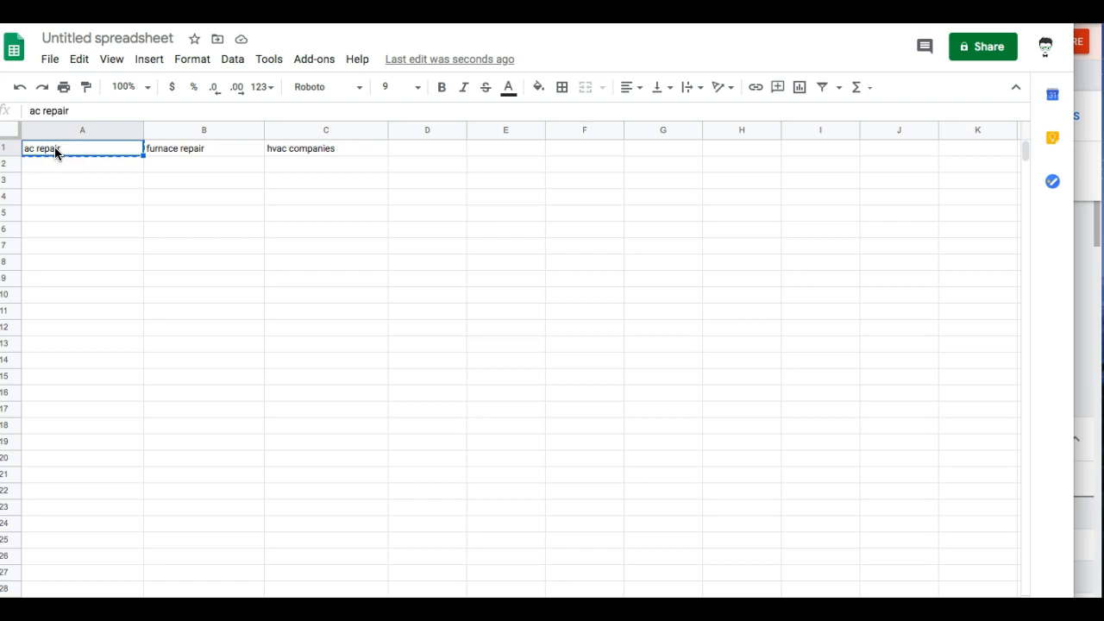
Step: Switch from the spreadsheet to Keyword Planner and get keyword ideas for "ac repair" in place of "hvac services"
{"action": "left_click", "coordinate": [52, 181]}
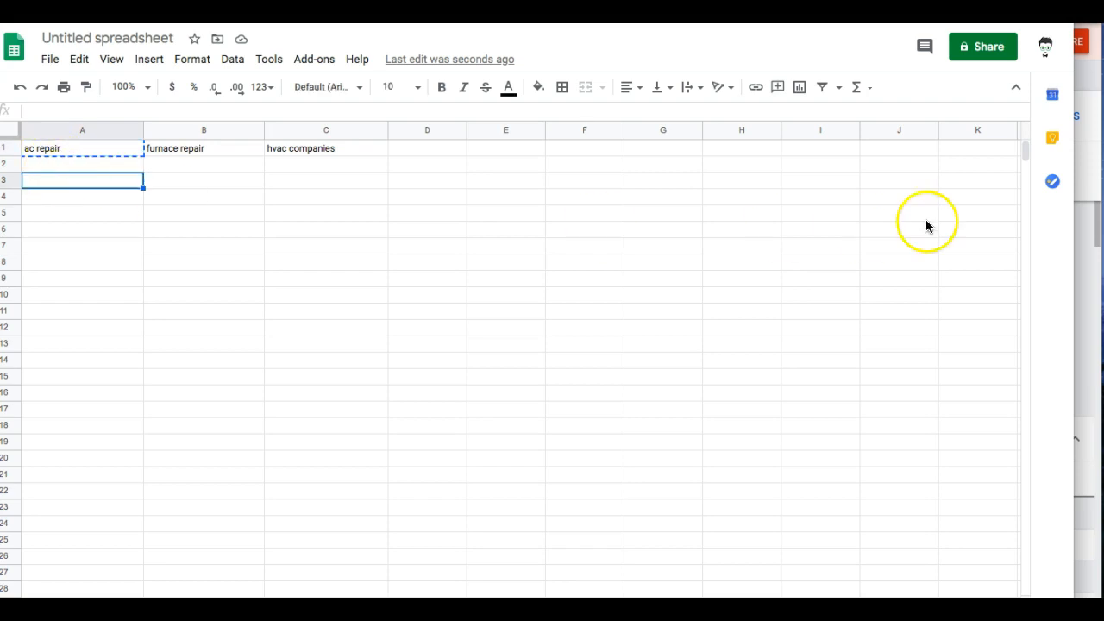
{"action": "left_click", "coordinate": [1089, 165]}
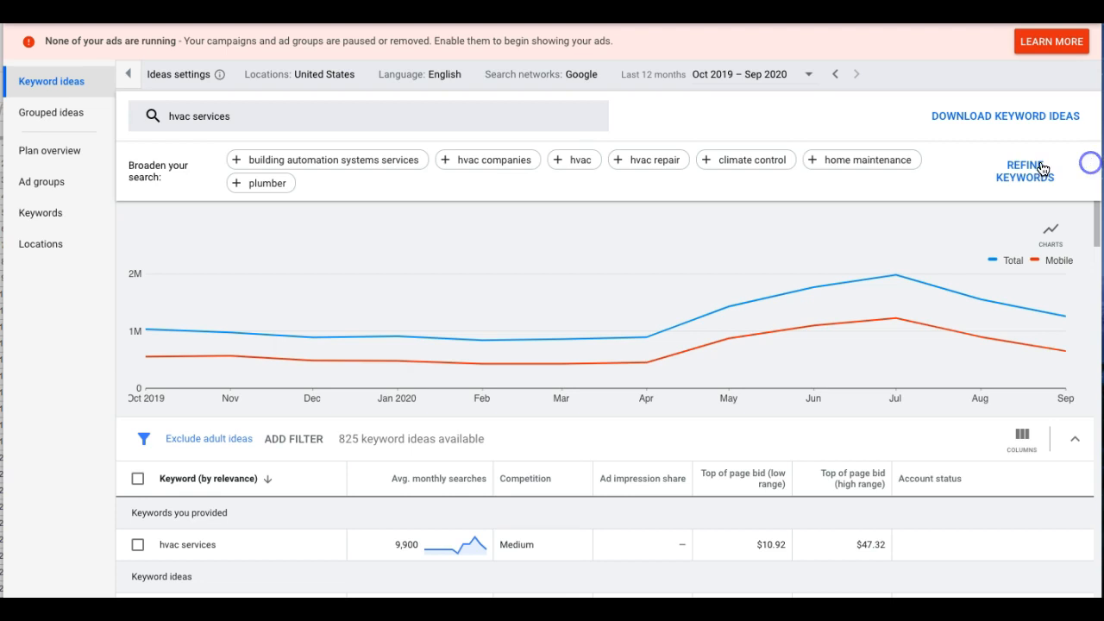
{"action": "left_click", "coordinate": [211, 118]}
{"action": "left_click", "coordinate": [272, 193]}
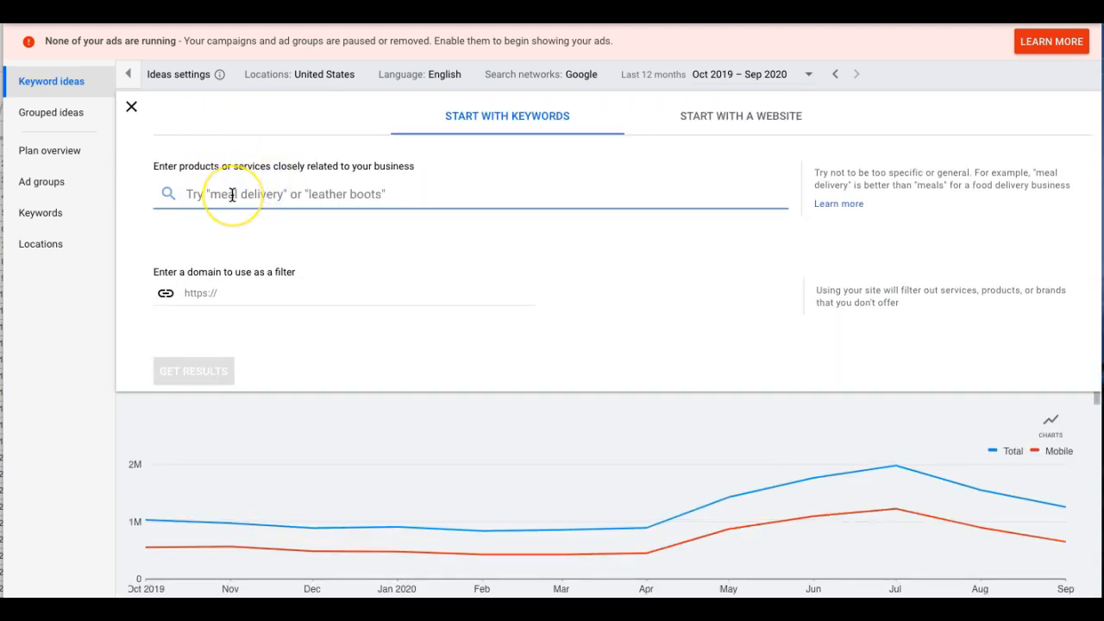
{"action": "type", "text": "ac repair"}
{"action": "left_click", "coordinate": [197, 378]}
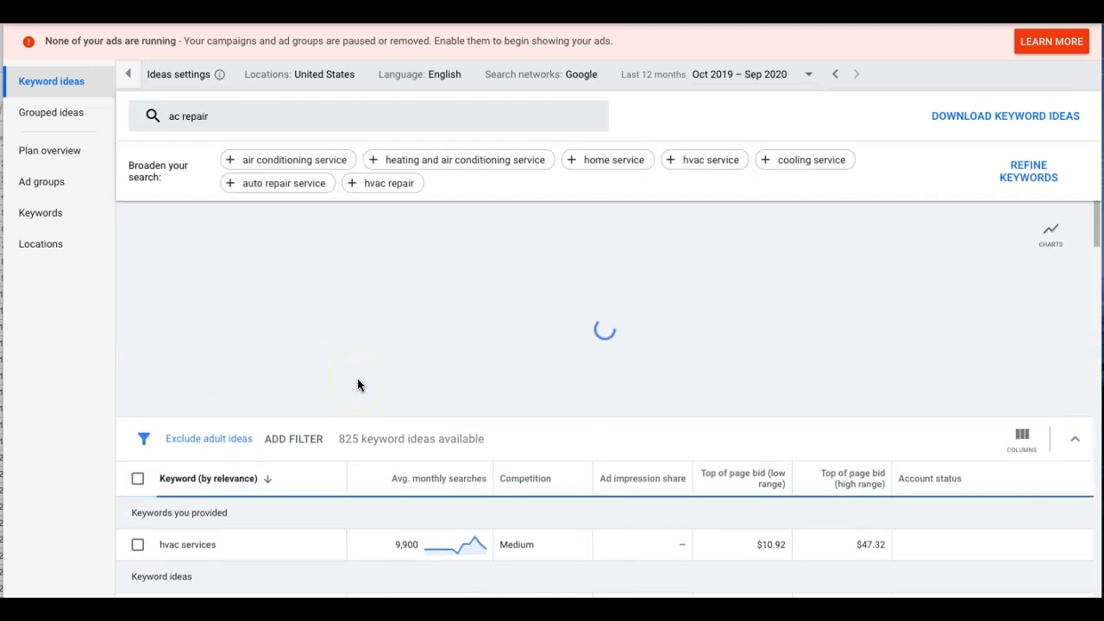
Step: Find the "ac repair near me" keyword idea and copy it into cell A3 of the Google Sheets spreadsheet
{"action": "scroll", "coordinate": [357, 384], "scroll_direction": "down", "scroll_amount": 2}
{"action": "scroll", "coordinate": [357, 384], "scroll_direction": "down", "scroll_amount": 3}
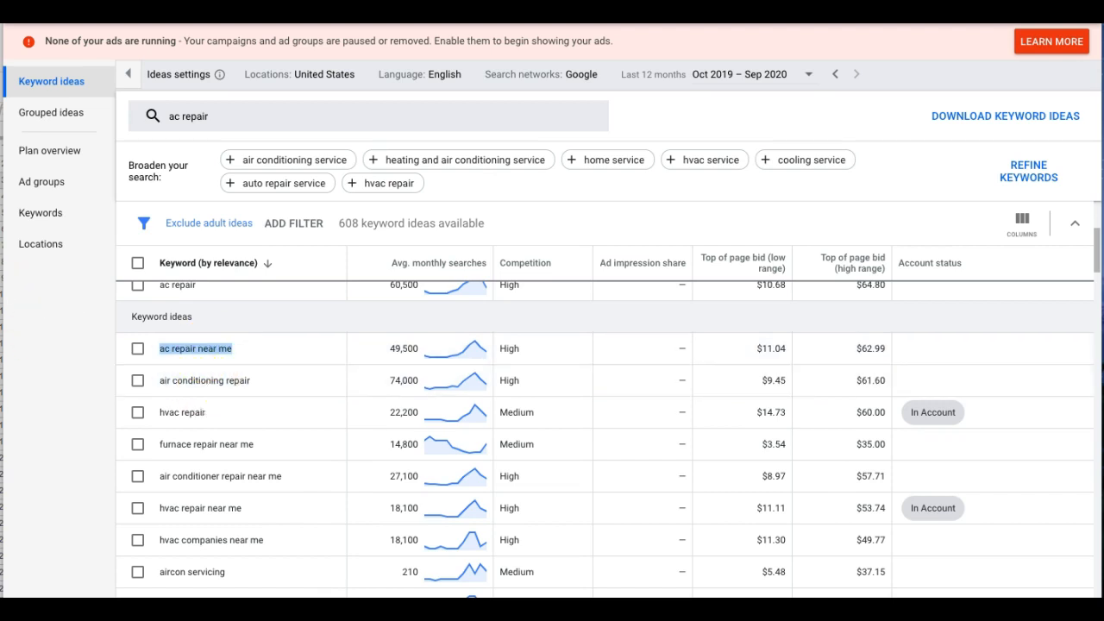
{"action": "left_click", "coordinate": [2, 302]}
{"action": "type", "text": "ac repair near me"}
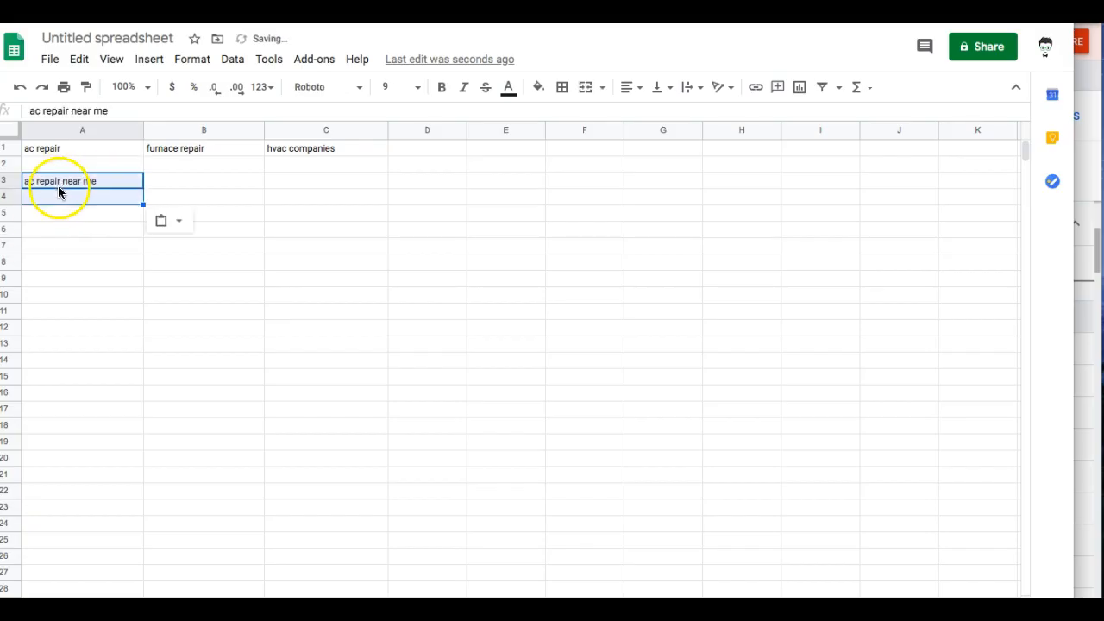
Step: Copy the "air conditioning repair" idea from Keyword Planner into cell A4 of the Google Sheets spreadsheet
{"action": "left_click", "coordinate": [56, 197]}
{"action": "left_click", "coordinate": [1084, 184]}
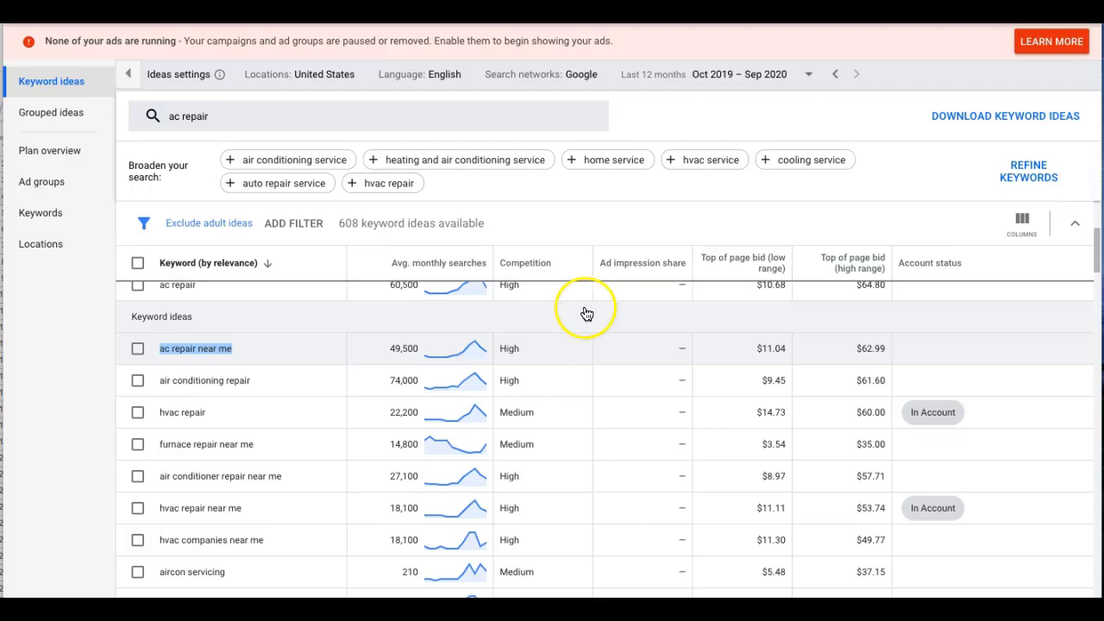
{"action": "triple_click", "coordinate": [187, 383]}
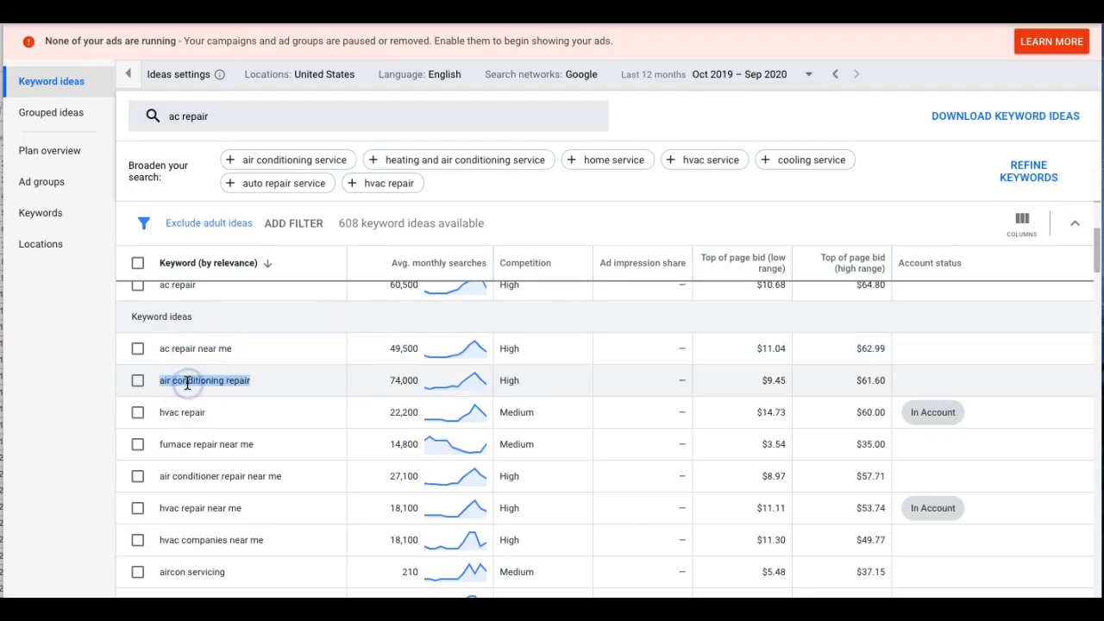
{"action": "key", "text": "ctrl+c"}
{"action": "key", "text": "alt+Tab"}
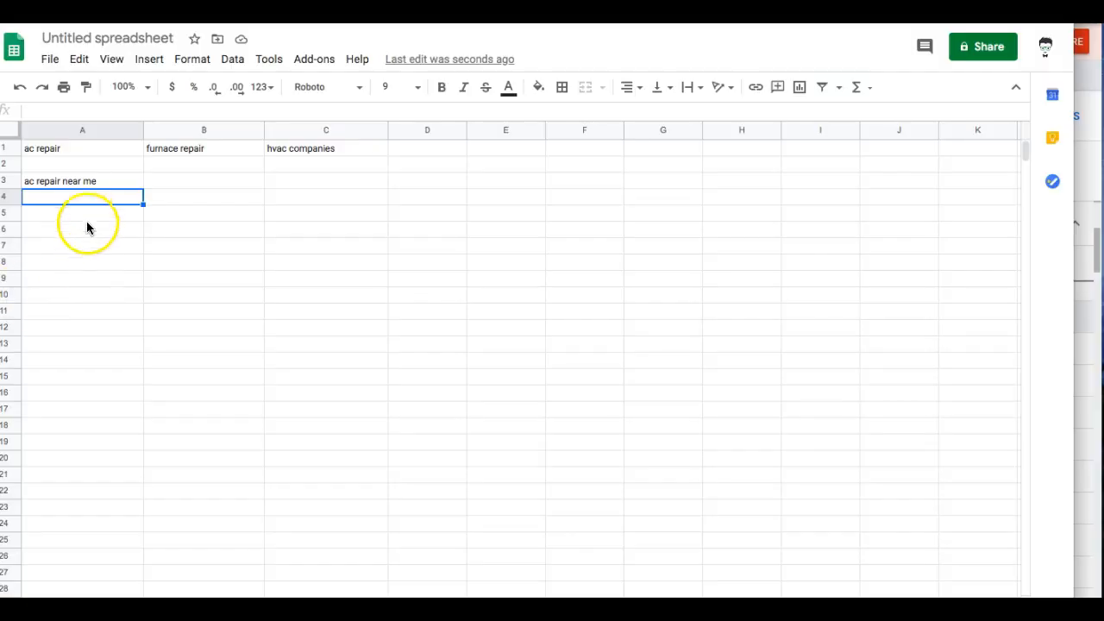
{"action": "key", "text": "ctrl+v"}
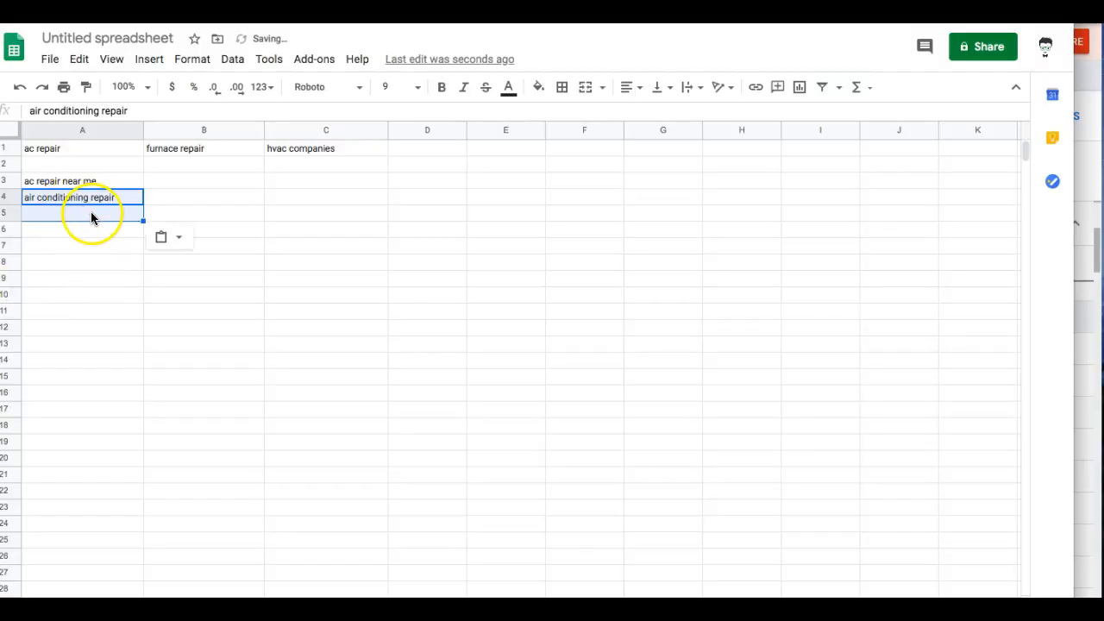
{"action": "left_click", "coordinate": [92, 218]}
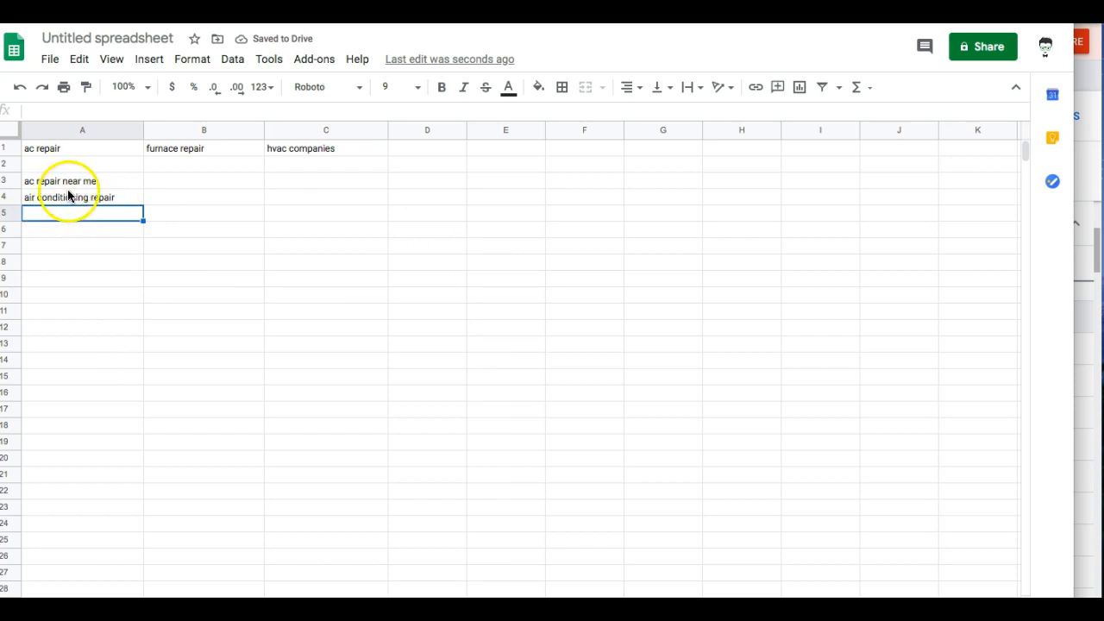
{"action": "left_click", "coordinate": [94, 182]}
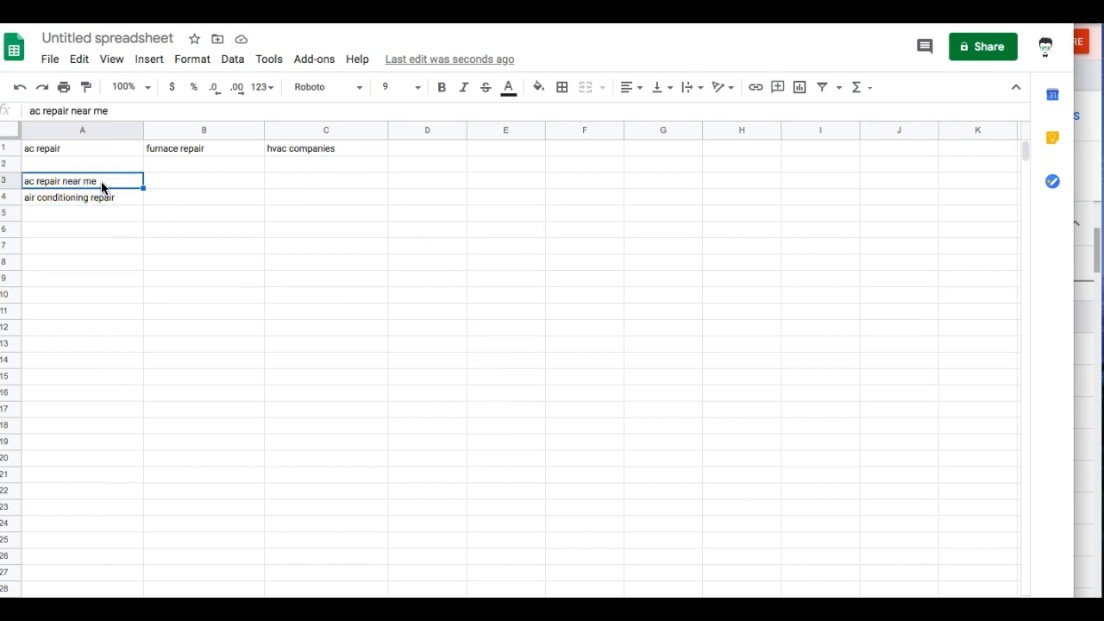
{"action": "left_click", "coordinate": [76, 218]}
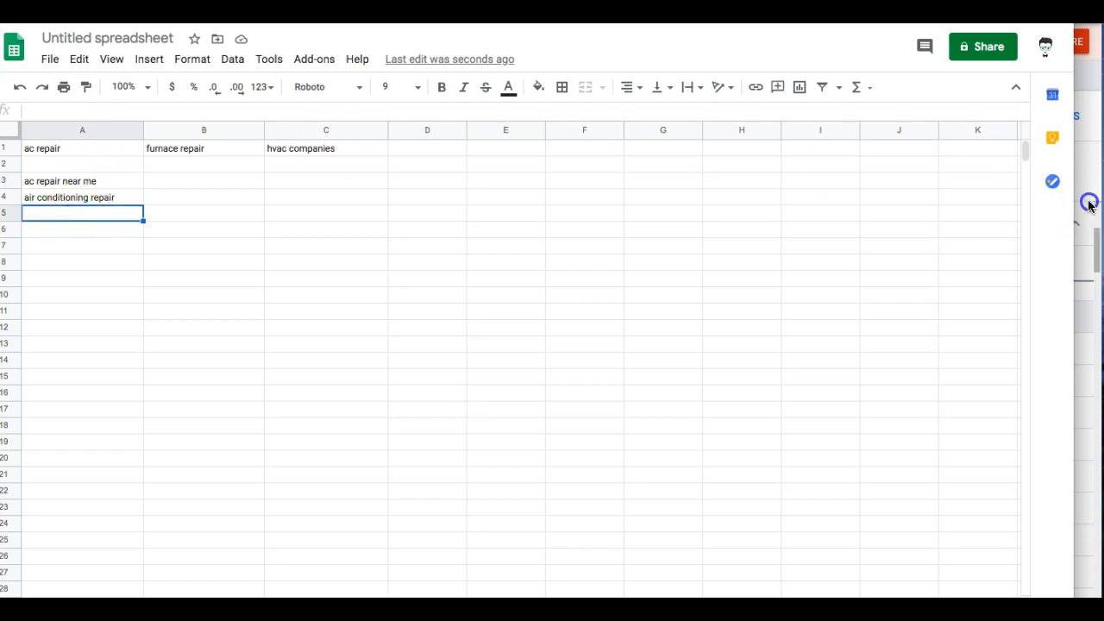
Step: Return to Keyword Planner and look through the remaining ac repair ideas for closely related keywords
{"action": "left_click", "coordinate": [1089, 204]}
{"action": "scroll", "coordinate": [402, 337], "scroll_direction": "down", "scroll_amount": 3}
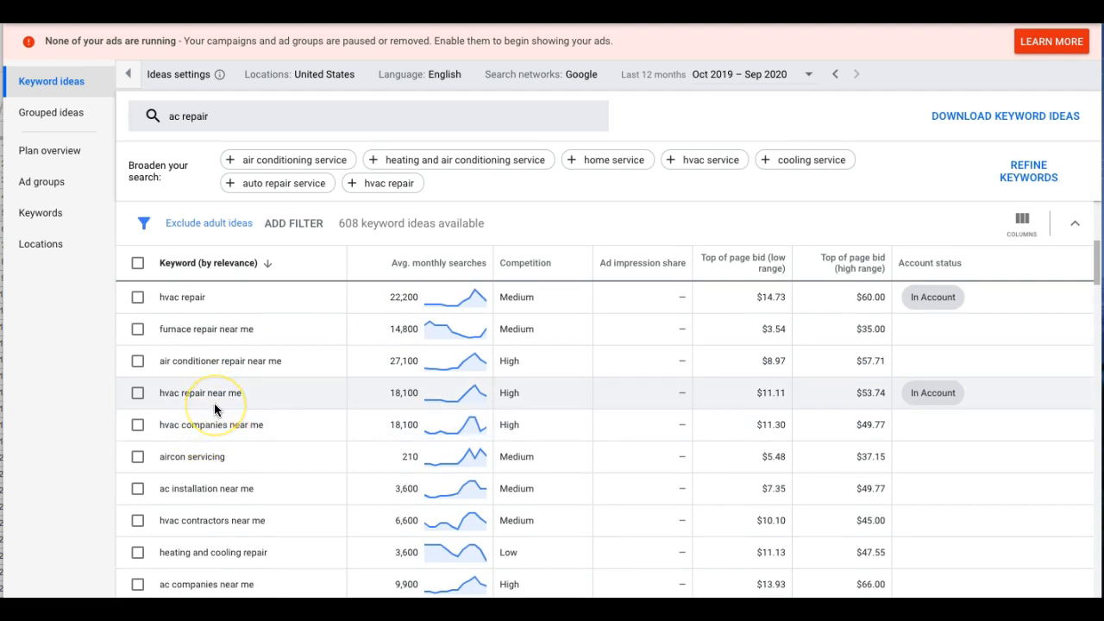
{"action": "scroll", "coordinate": [214, 409], "scroll_direction": "up", "scroll_amount": 1}
{"action": "scroll", "coordinate": [215, 410], "scroll_direction": "down", "scroll_amount": 2}
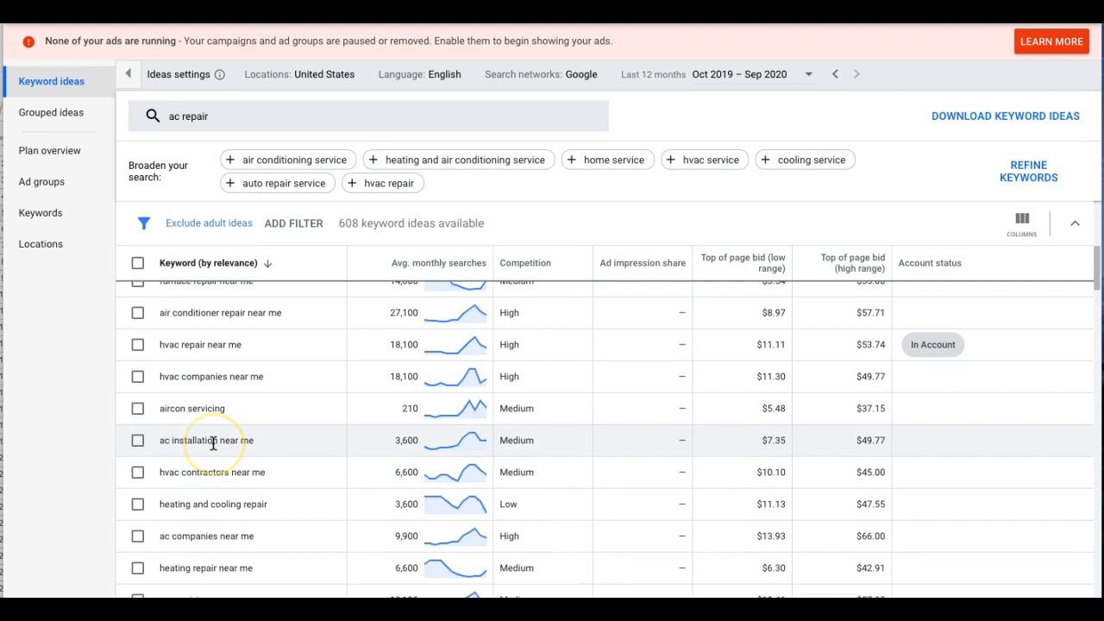
{"action": "triple_click", "coordinate": [213, 441]}
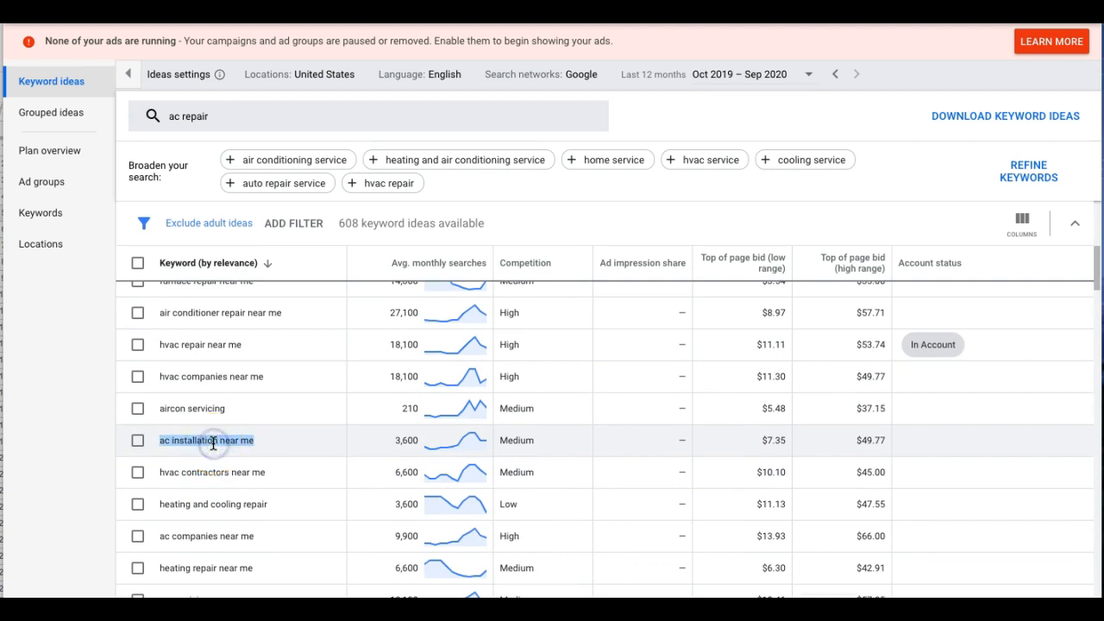
{"action": "scroll", "coordinate": [213, 442], "scroll_direction": "down", "scroll_amount": 3}
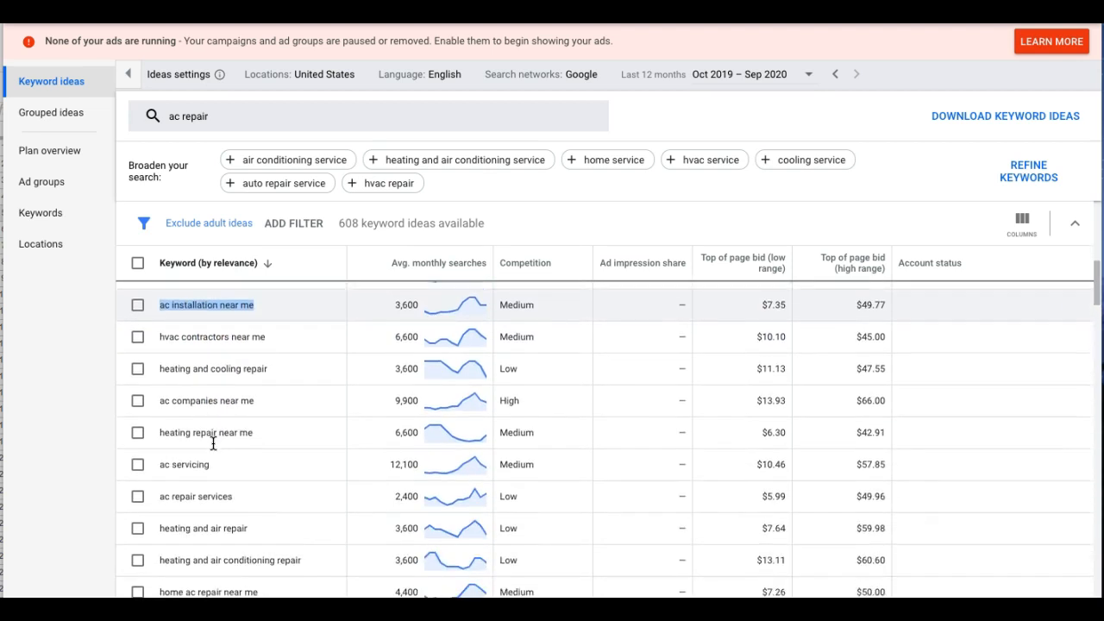
{"action": "scroll", "coordinate": [240, 384], "scroll_direction": "down", "scroll_amount": 4}
{"action": "scroll", "coordinate": [239, 384], "scroll_direction": "up", "scroll_amount": 2}
Step: Copy the "ac repair services" keyword idea into cell A5 of the Google Sheets spreadsheet
{"action": "triple_click", "coordinate": [190, 354]}
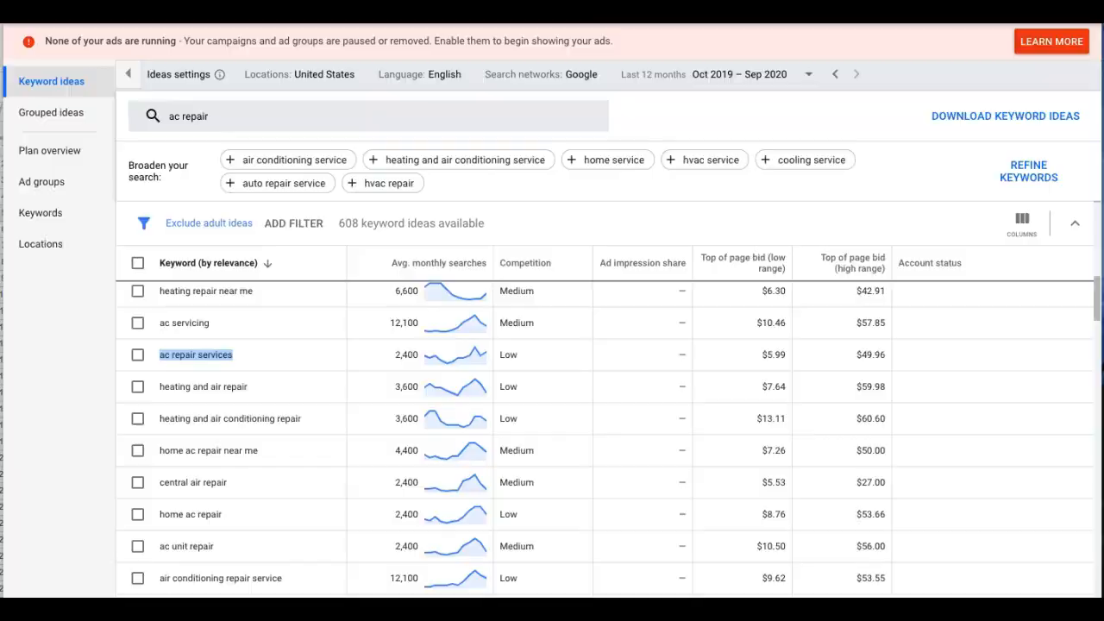
{"action": "key", "text": "alt+Tab"}
{"action": "left_click", "coordinate": [85, 206]}
{"action": "key", "text": "ctrl+v"}
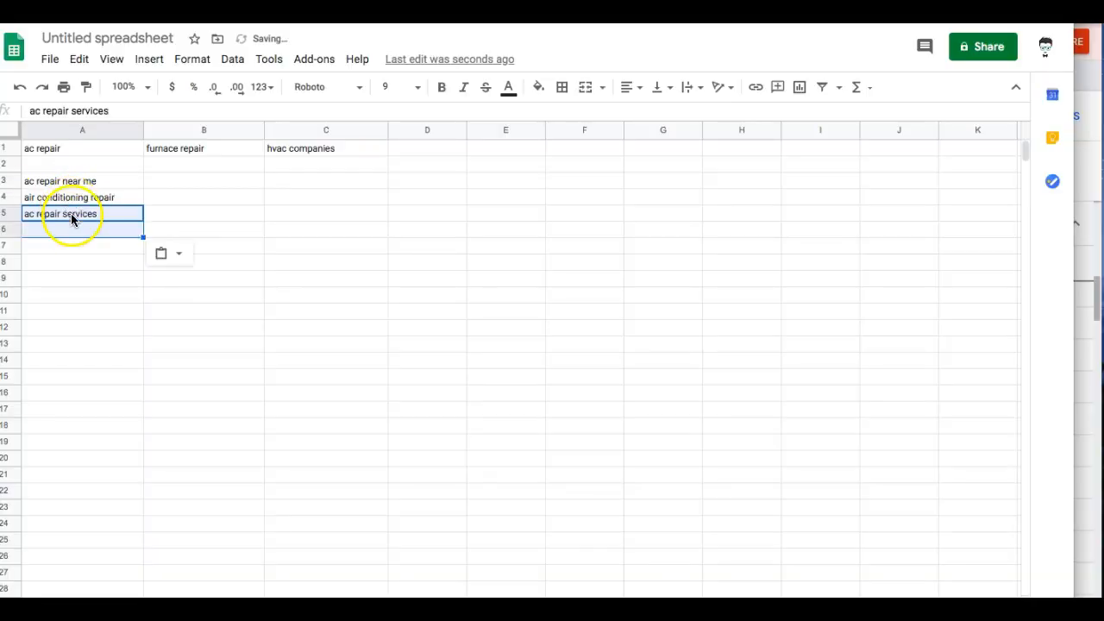
{"action": "left_click", "coordinate": [69, 222]}
{"action": "left_click", "coordinate": [70, 268]}
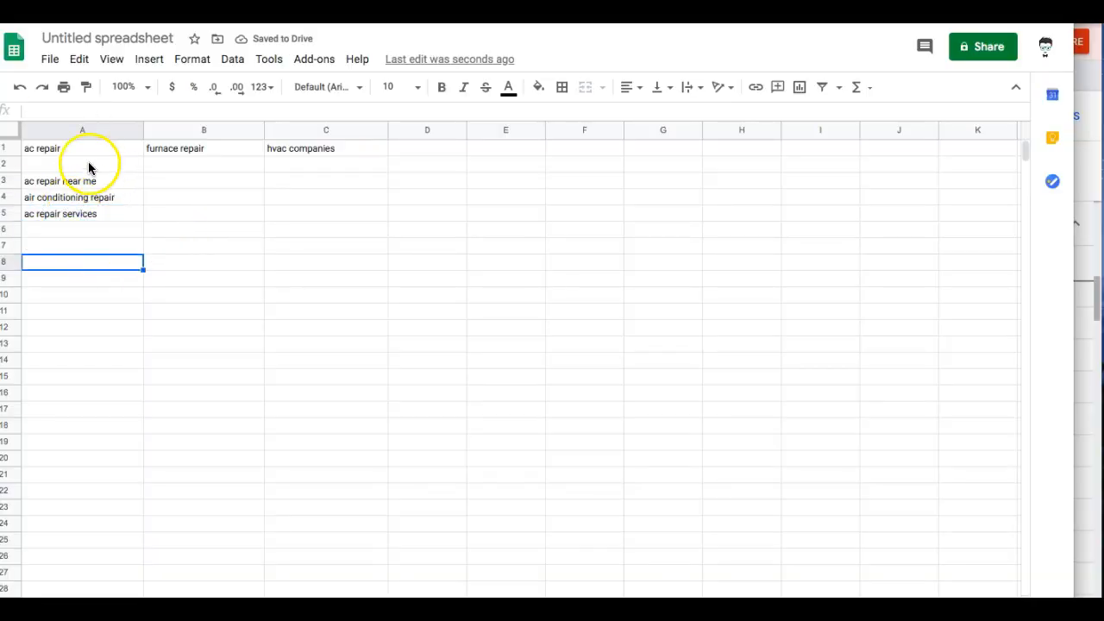
Step: Copy "ac repair" from cell A1, switch to Google Ads and rename the "hvac repair #2" ad group as "ac repair"
{"action": "left_click", "coordinate": [57, 149]}
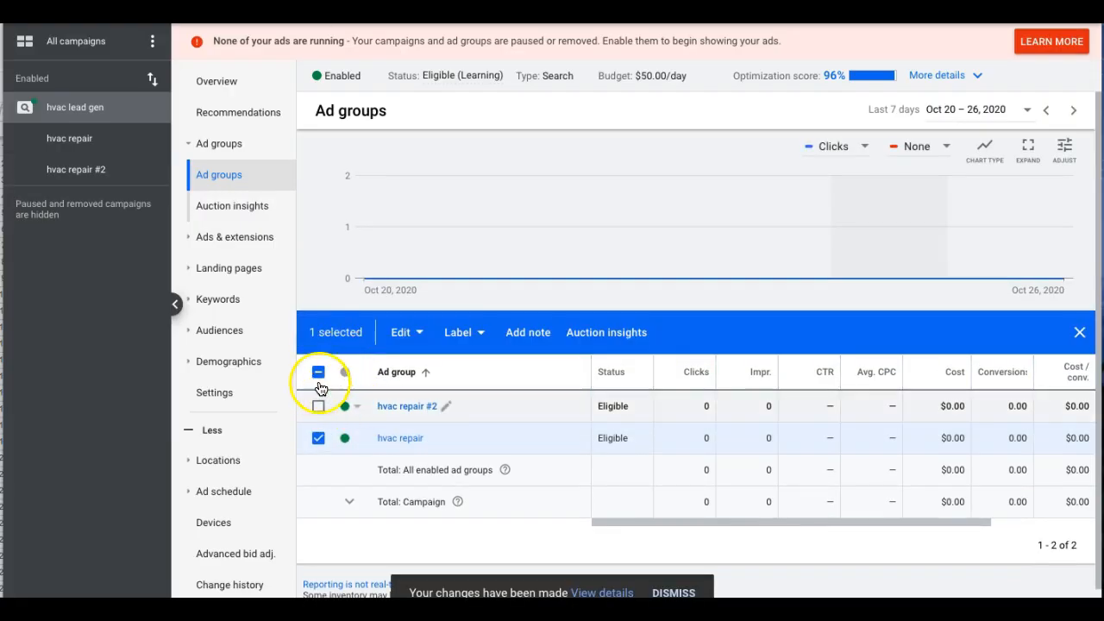
{"action": "left_click", "coordinate": [319, 376]}
{"action": "left_click", "coordinate": [317, 376]}
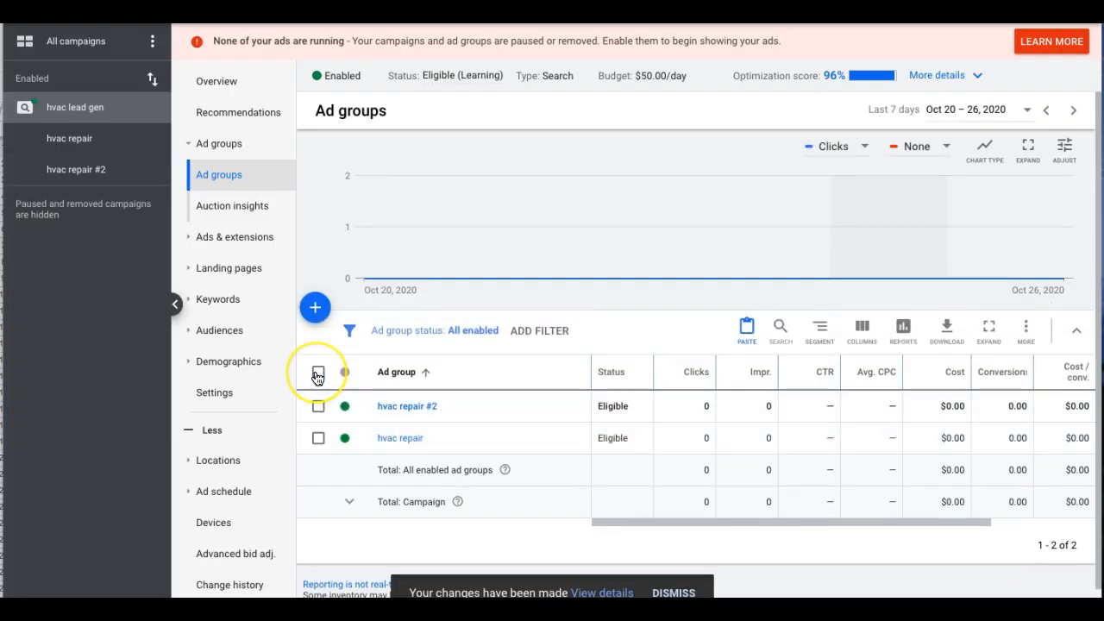
{"action": "left_click", "coordinate": [445, 407]}
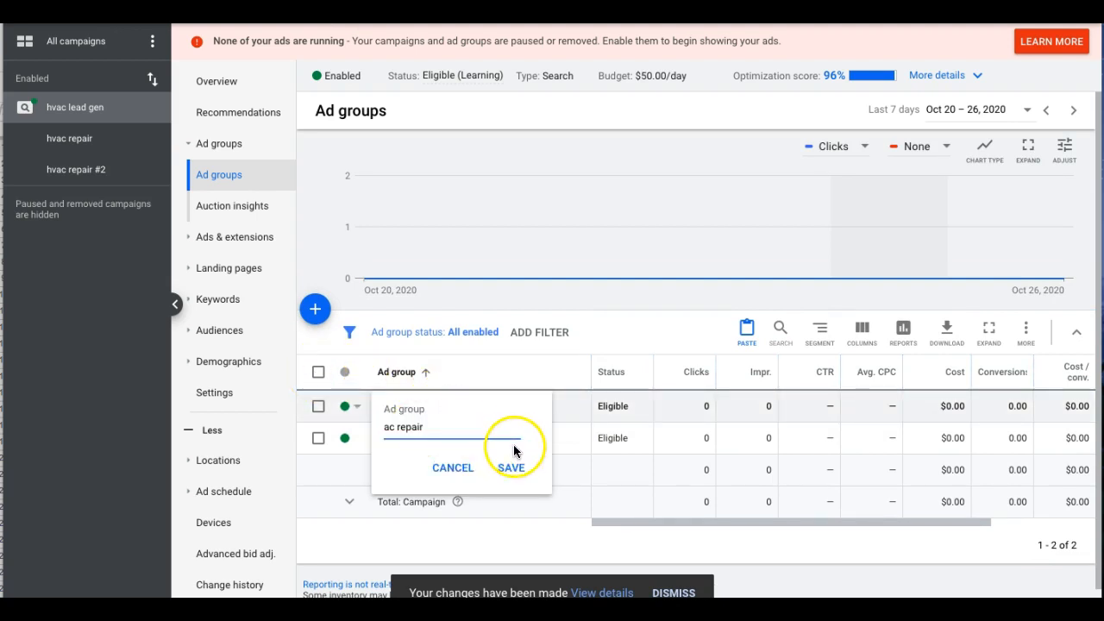
{"action": "left_click", "coordinate": [511, 468]}
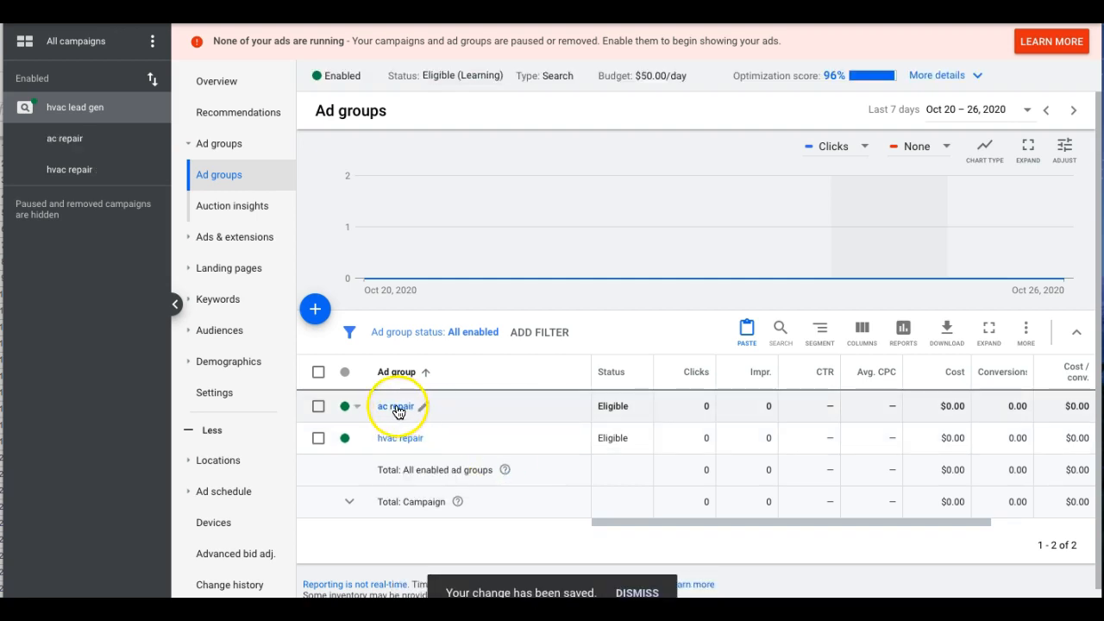
Step: Open the ac repair ad group and remove all of its existing search keywords
{"action": "left_click", "coordinate": [397, 409]}
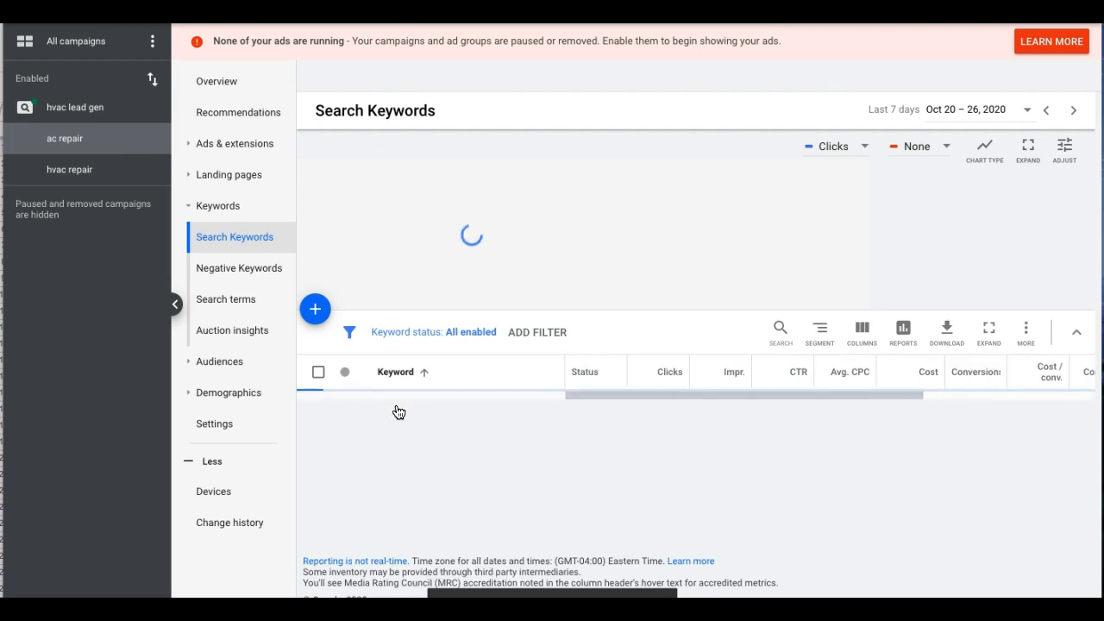
{"action": "left_click", "coordinate": [318, 376]}
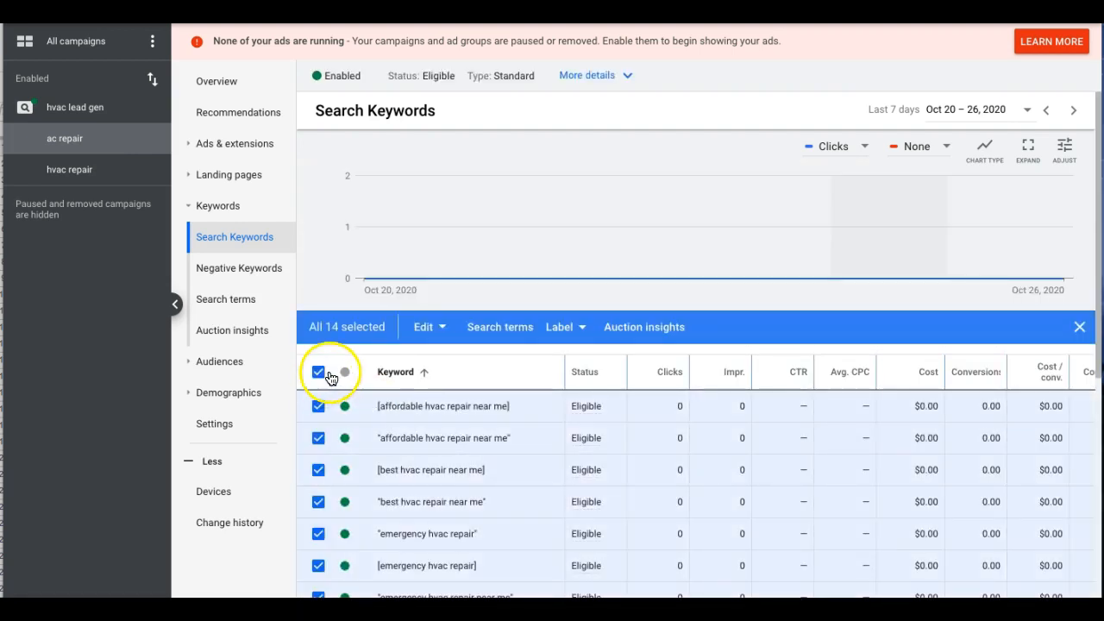
{"action": "left_click", "coordinate": [425, 336]}
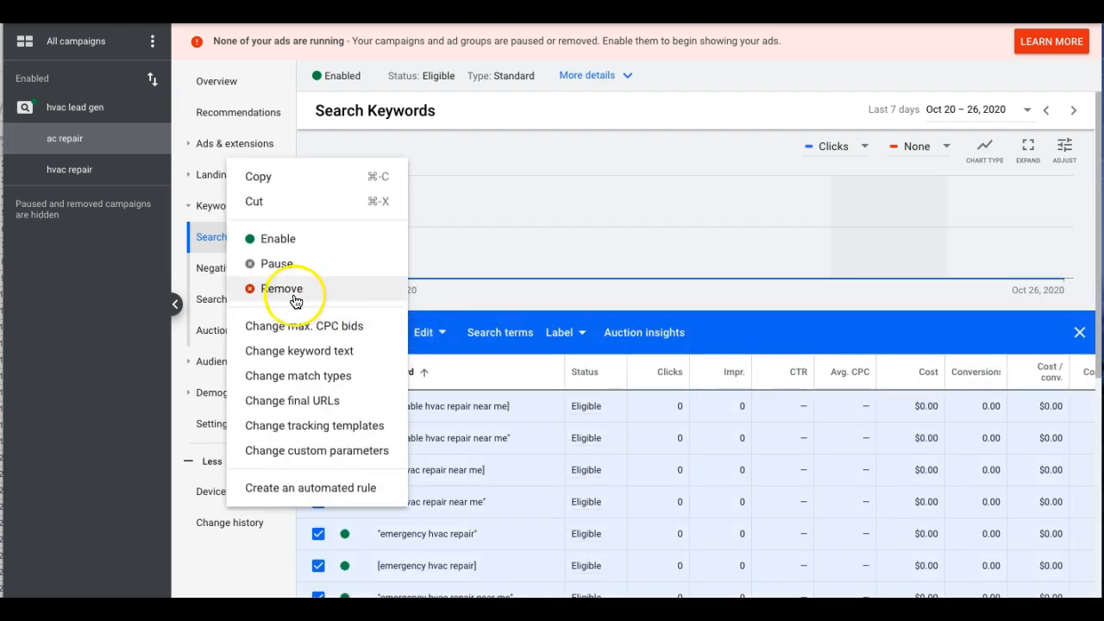
{"action": "left_click", "coordinate": [295, 294]}
{"action": "left_click", "coordinate": [693, 338]}
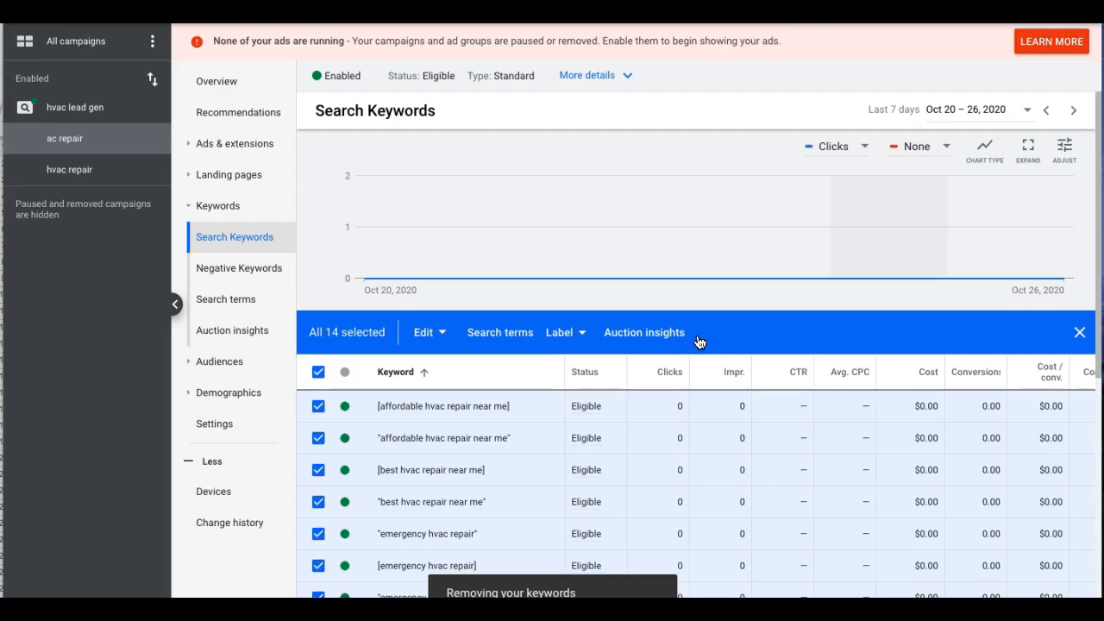
{"action": "left_click", "coordinate": [492, 349]}
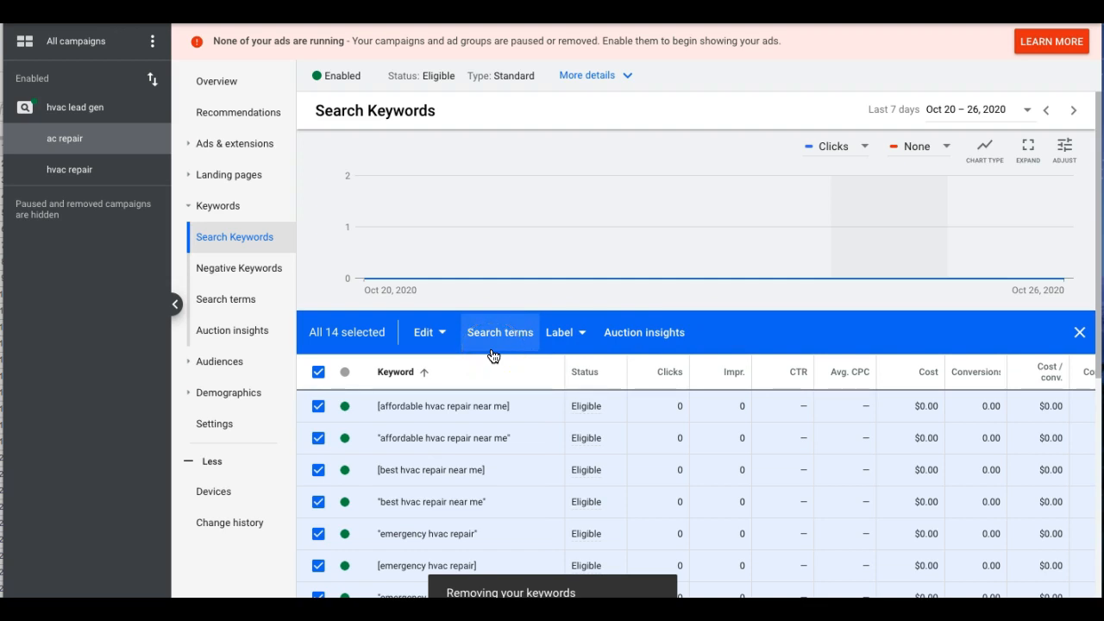
Step: Switch to the Google Sheets spreadsheet and copy the three ac repair keywords in cells A3 to A5
{"action": "left_click", "coordinate": [1, 101]}
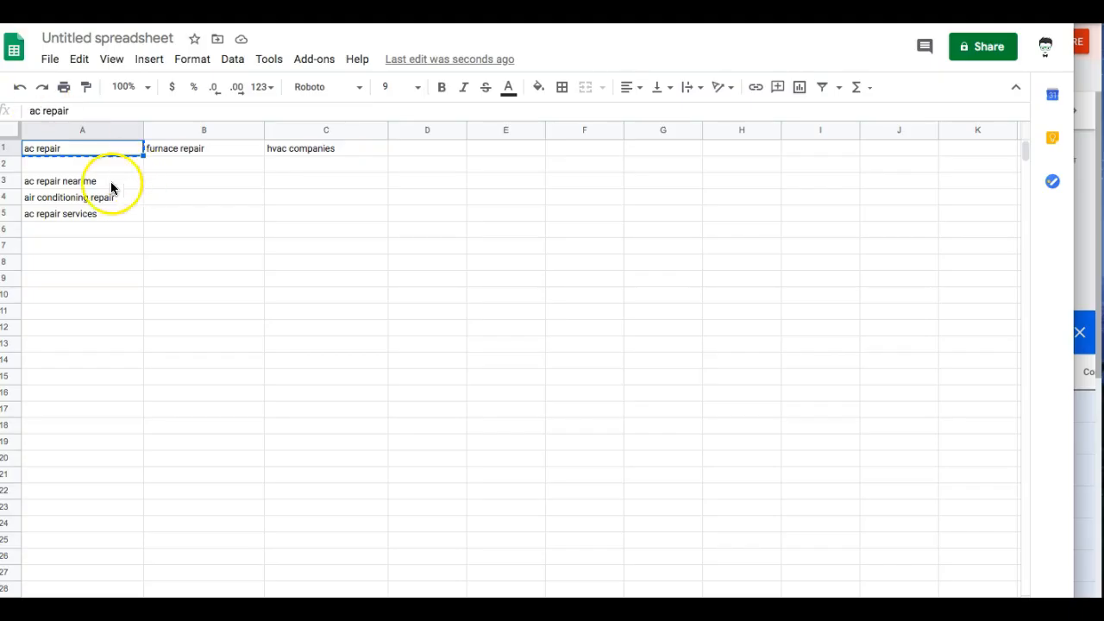
{"action": "left_click", "coordinate": [51, 184]}
{"action": "left_click_drag", "start_coordinate": [65, 185], "coordinate": [65, 216]}
{"action": "key", "text": "super+c"}
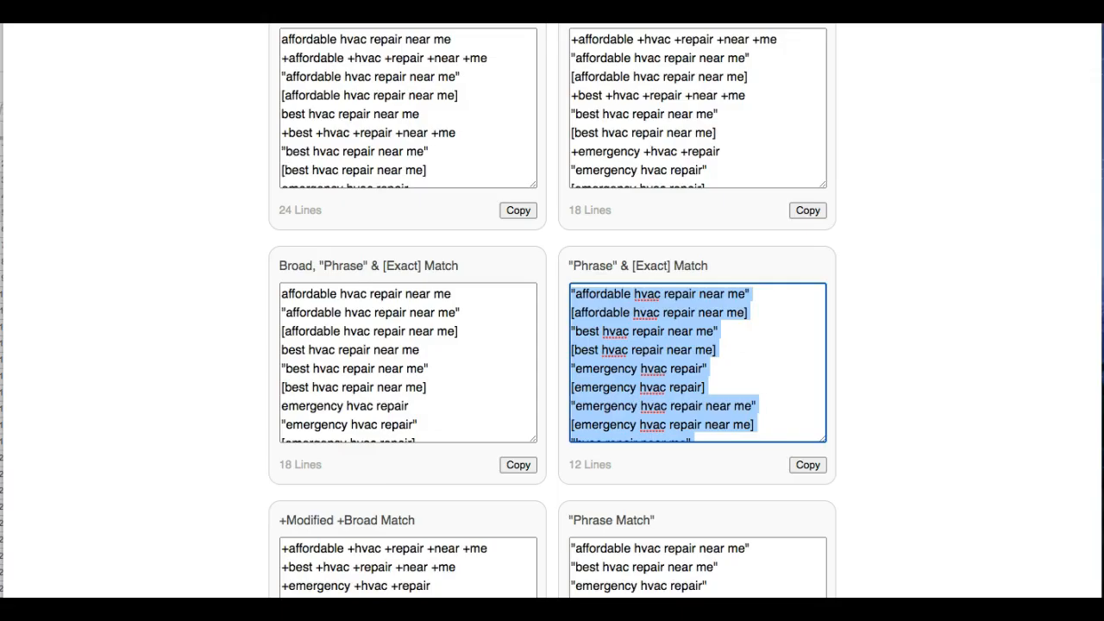
Step: Switch to AdWords Wrapper, replace the entered hvac keywords with the copied ac repair keywords and wrap them
{"action": "scroll", "coordinate": [451, 130], "scroll_direction": "up", "scroll_amount": 5}
{"action": "left_click_drag", "start_coordinate": [277, 226], "coordinate": [405, 322]}
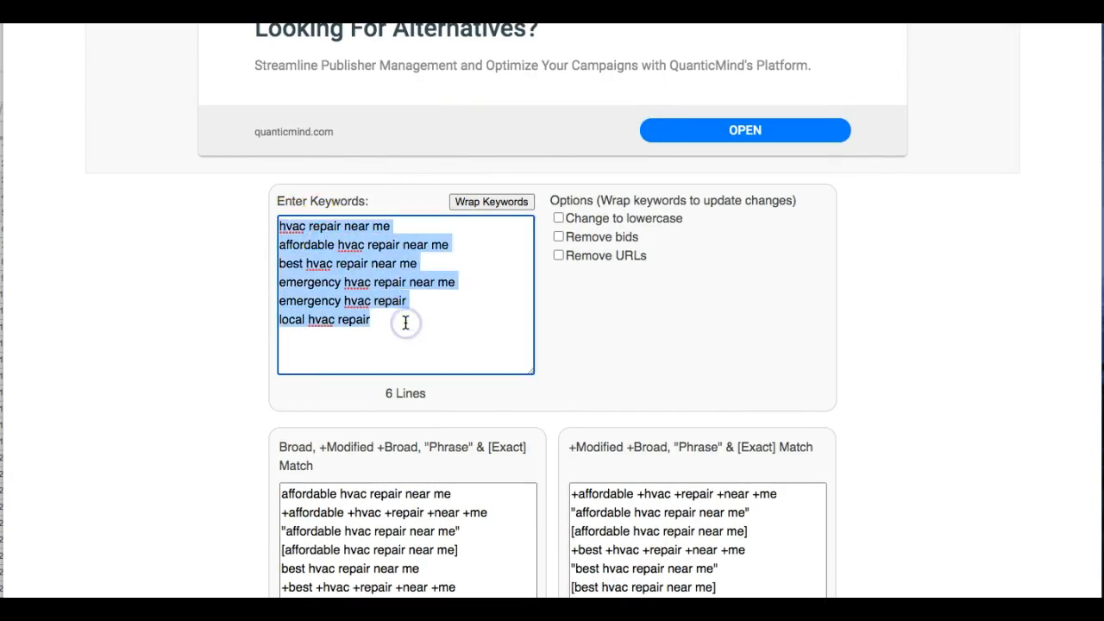
{"action": "key", "text": "super+v"}
{"action": "left_click", "coordinate": [491, 204]}
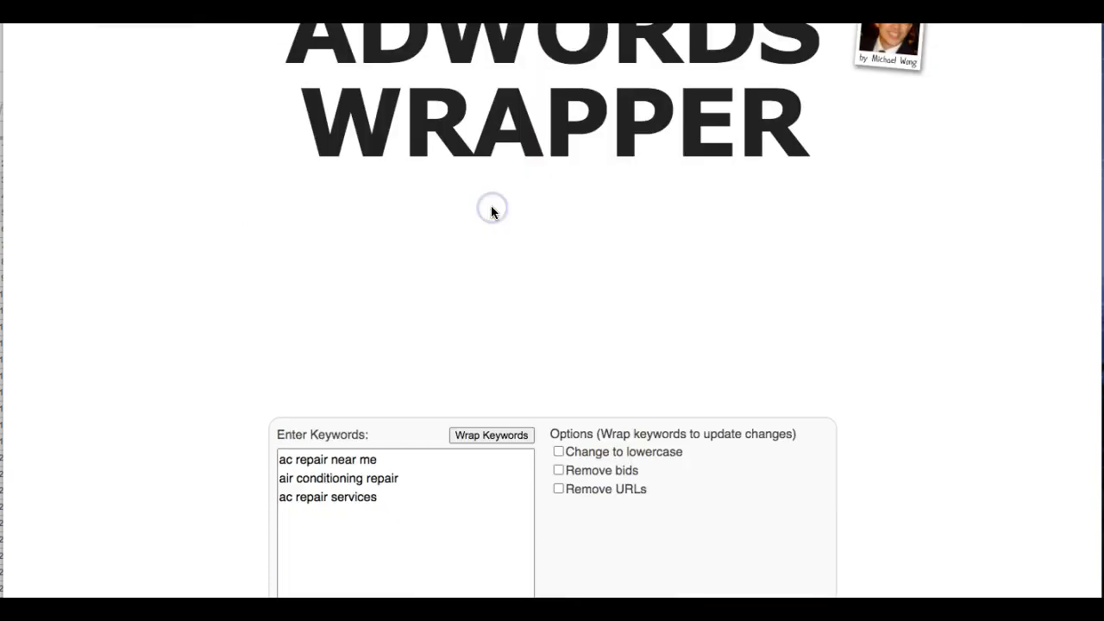
Step: Copy the wrapped ac repair keywords from the "Phrase" & [Exact] Match list
{"action": "scroll", "coordinate": [864, 371], "scroll_direction": "down", "scroll_amount": 5}
{"action": "scroll", "coordinate": [866, 376], "scroll_direction": "down", "scroll_amount": 5}
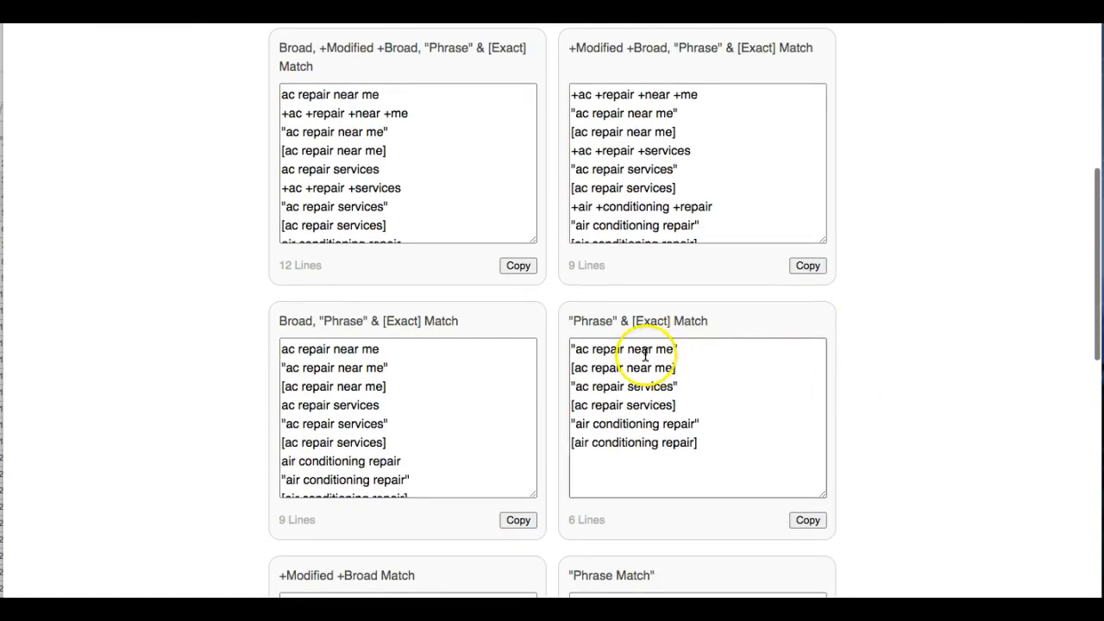
{"action": "left_click", "coordinate": [808, 521]}
{"action": "key", "text": "ctrl+c"}
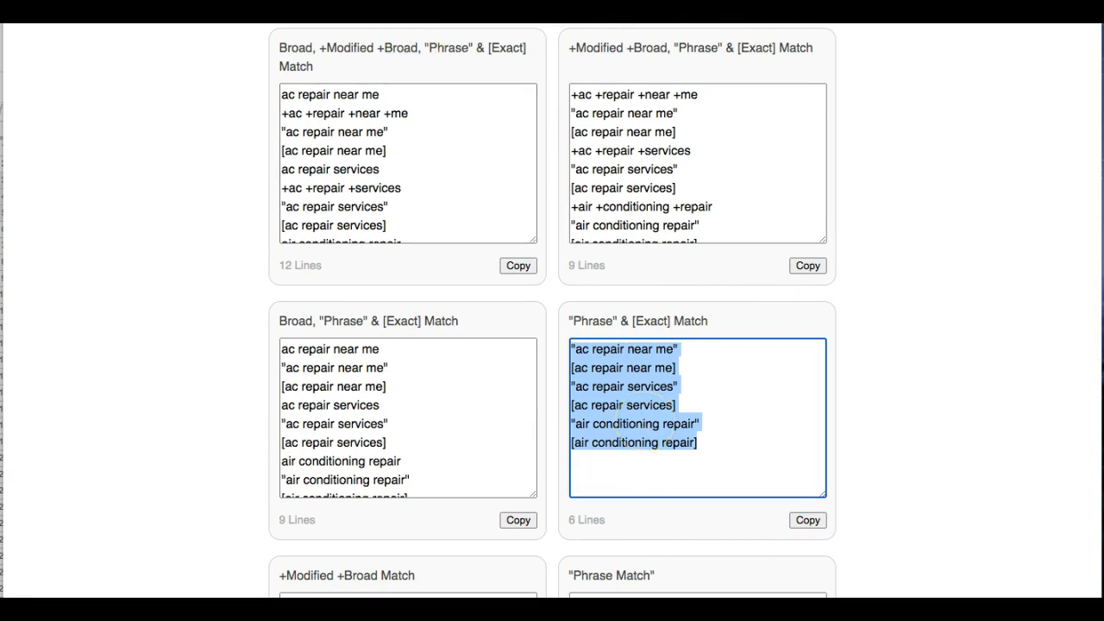
Step: Switch back to Google Ads and add the copied phrase and exact match ac repair keywords to the ac repair ad group
{"action": "key", "text": "ctrl+Tab"}
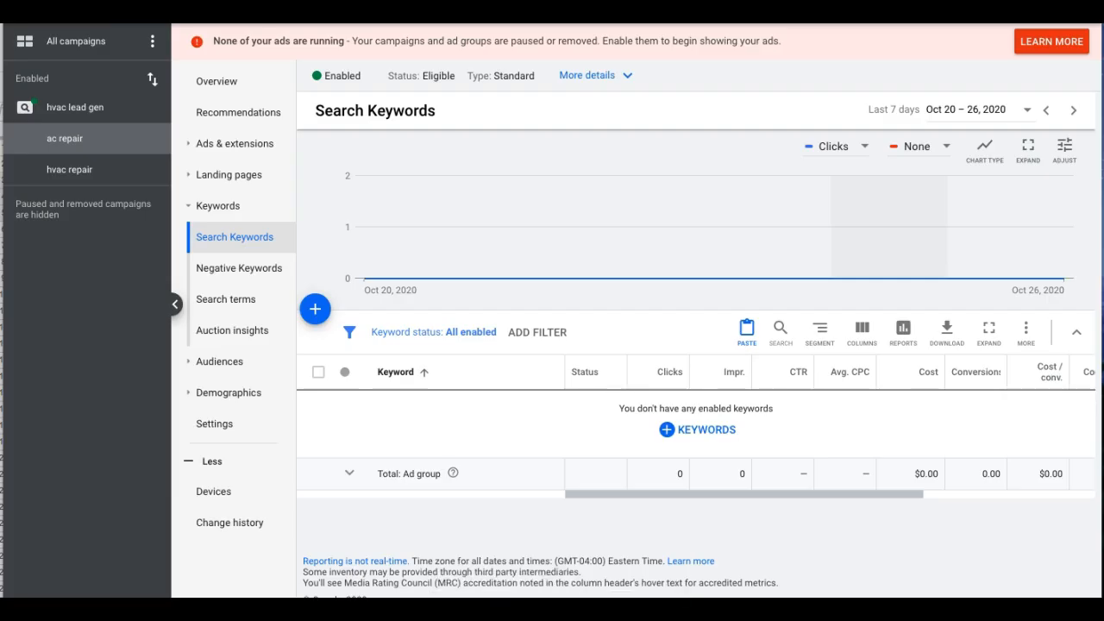
{"action": "left_click", "coordinate": [316, 310]}
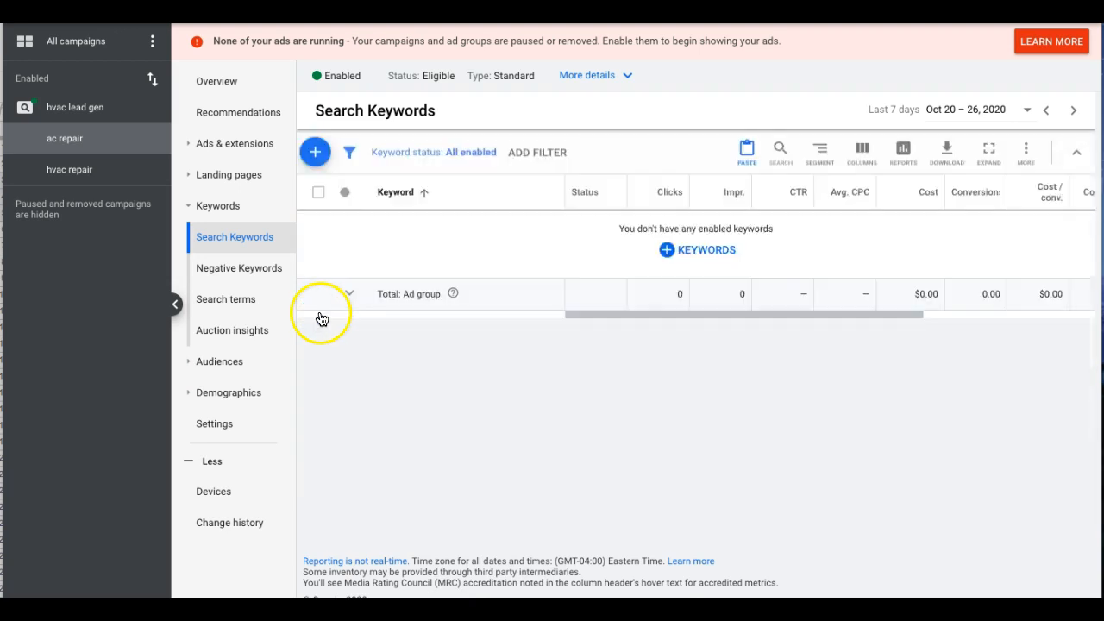
{"action": "left_click", "coordinate": [377, 250]}
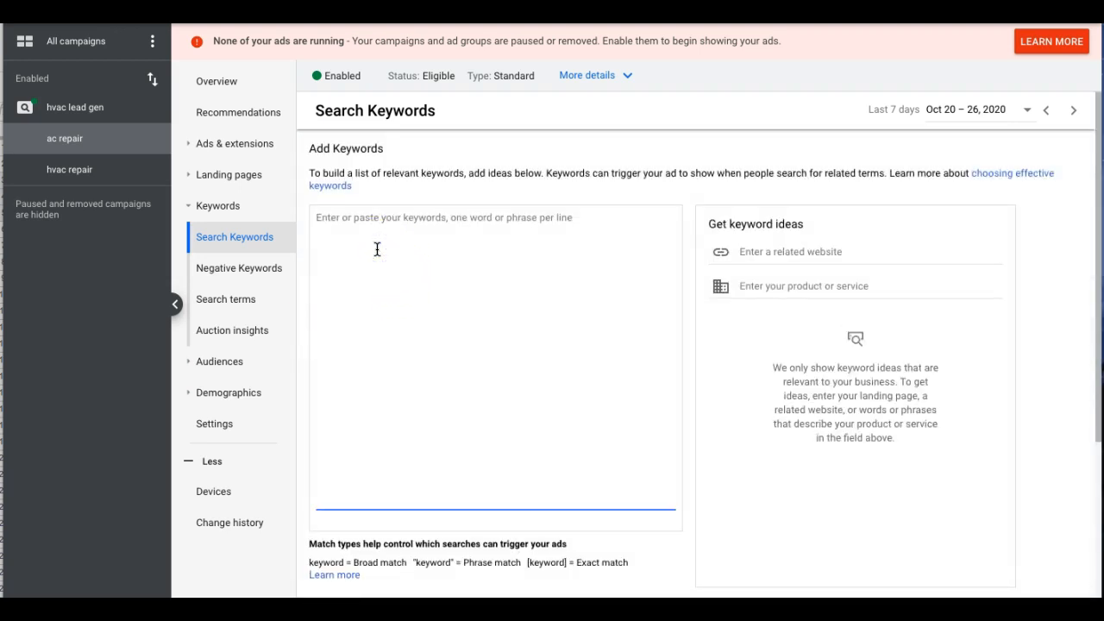
{"action": "key", "text": "ctrl+v"}
{"action": "scroll", "coordinate": [458, 316], "scroll_direction": "down", "scroll_amount": 1}
{"action": "left_click", "coordinate": [319, 523]}
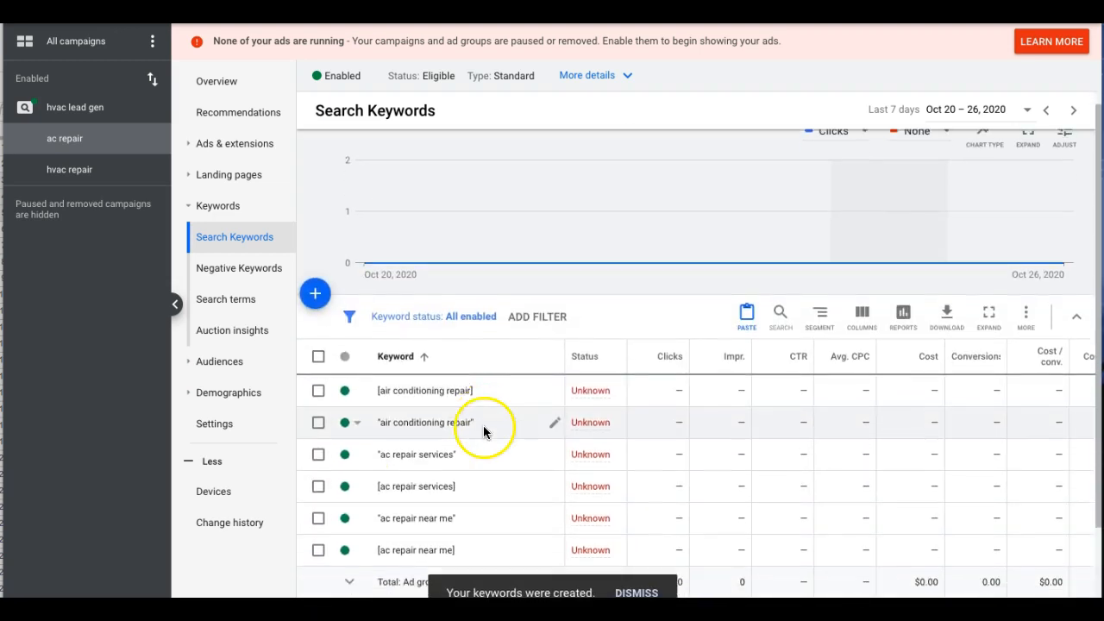
{"action": "scroll", "coordinate": [483, 425], "scroll_direction": "down", "scroll_amount": 2}
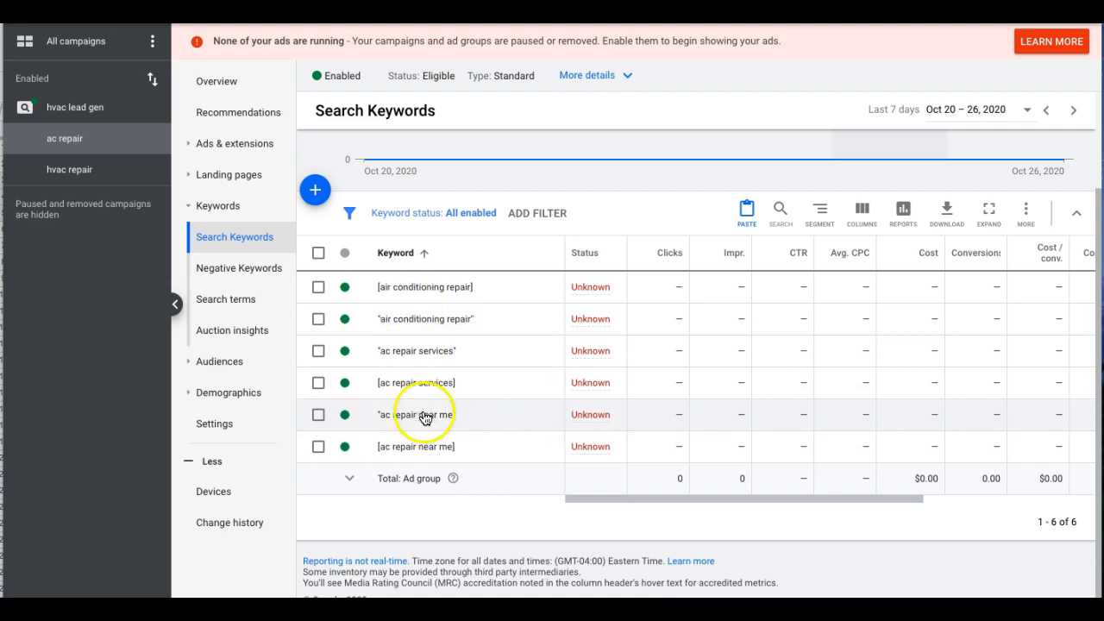
{"action": "scroll", "coordinate": [427, 353], "scroll_direction": "up", "scroll_amount": 2}
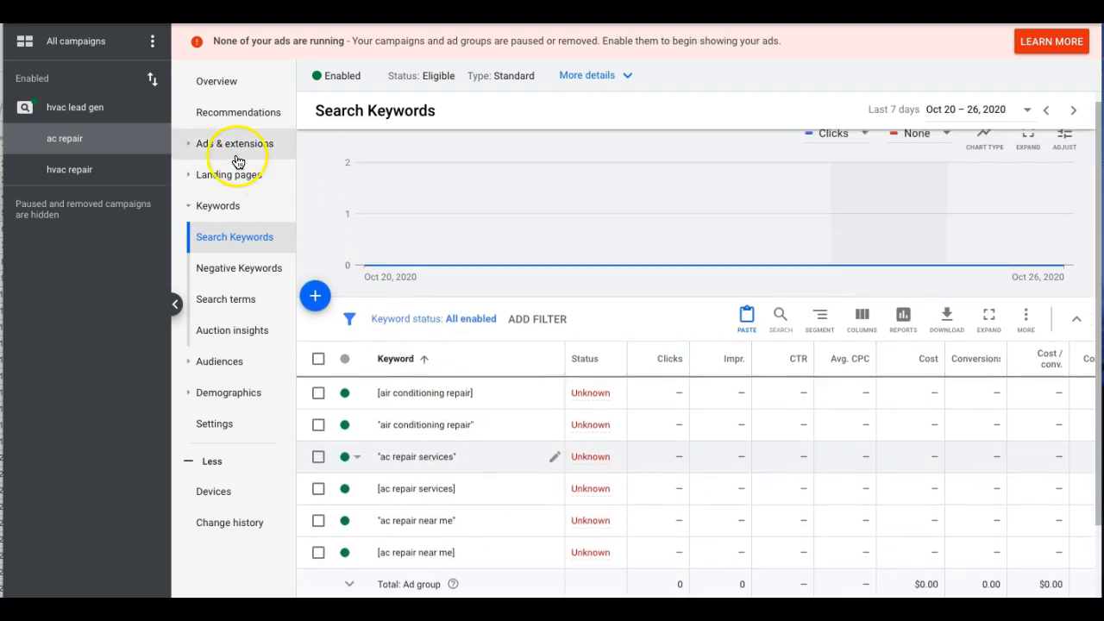
Step: Edit the ac repair group's HVAC text ad, setting Headline 1 to "AC Repair Service" and the first display path to "AC"
{"action": "left_click", "coordinate": [238, 162]}
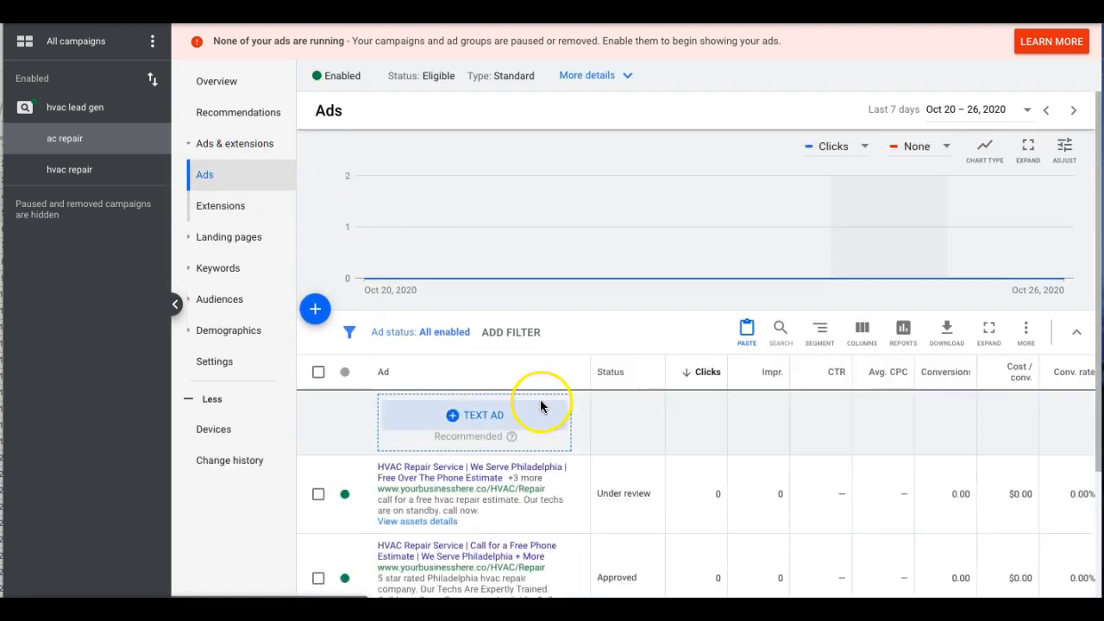
{"action": "scroll", "coordinate": [543, 402], "scroll_direction": "down", "scroll_amount": 3}
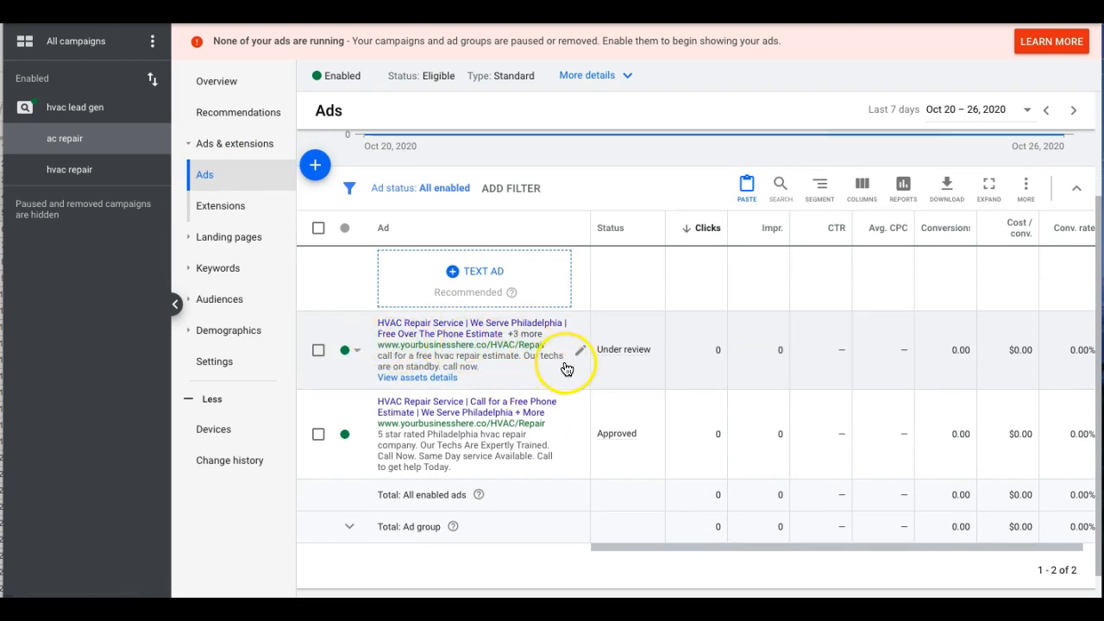
{"action": "left_click", "coordinate": [566, 439]}
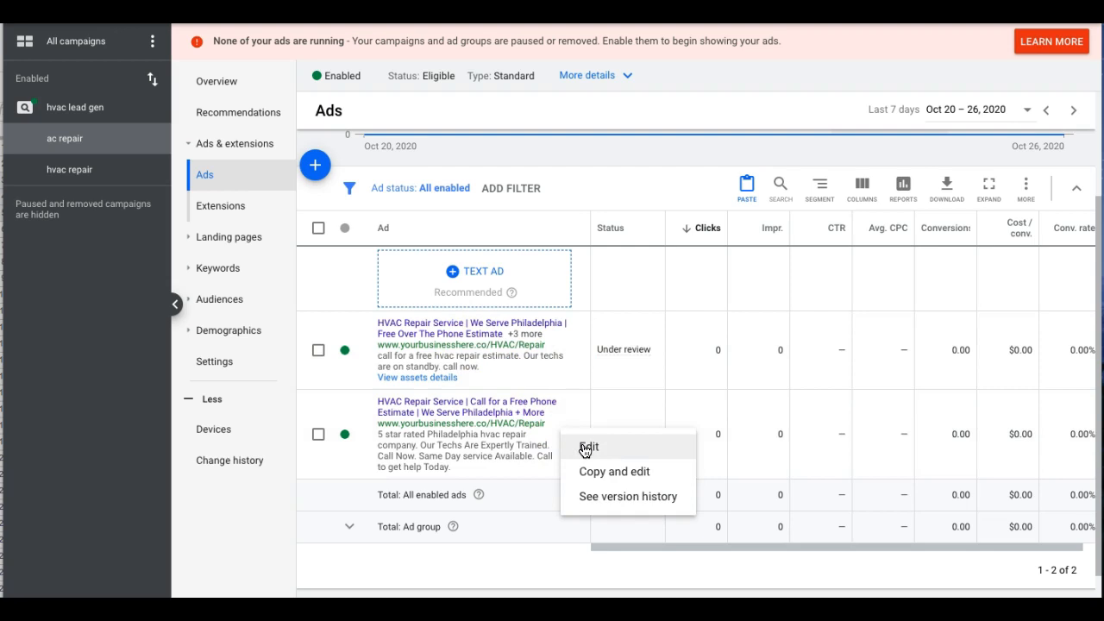
{"action": "left_click", "coordinate": [585, 450]}
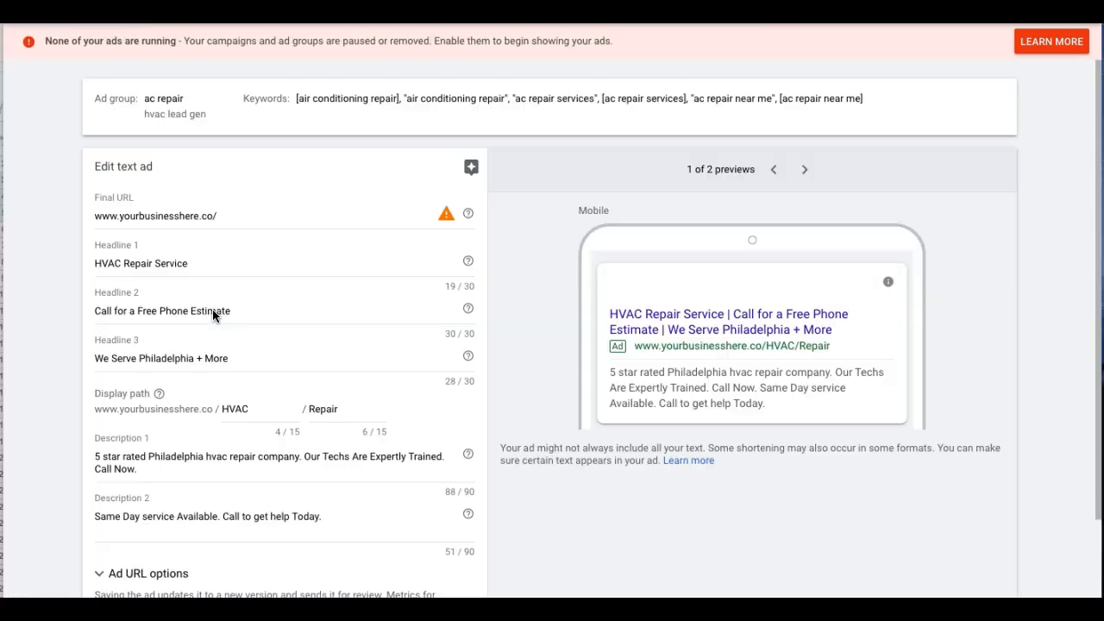
{"action": "left_click", "coordinate": [107, 263]}
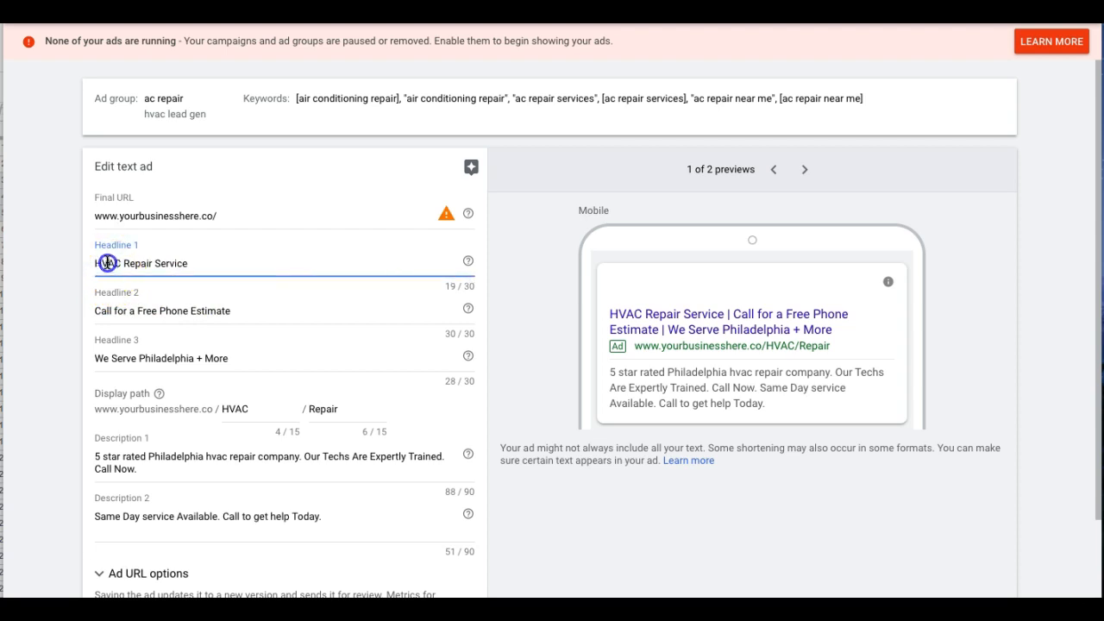
{"action": "key", "text": "BackSpace"}
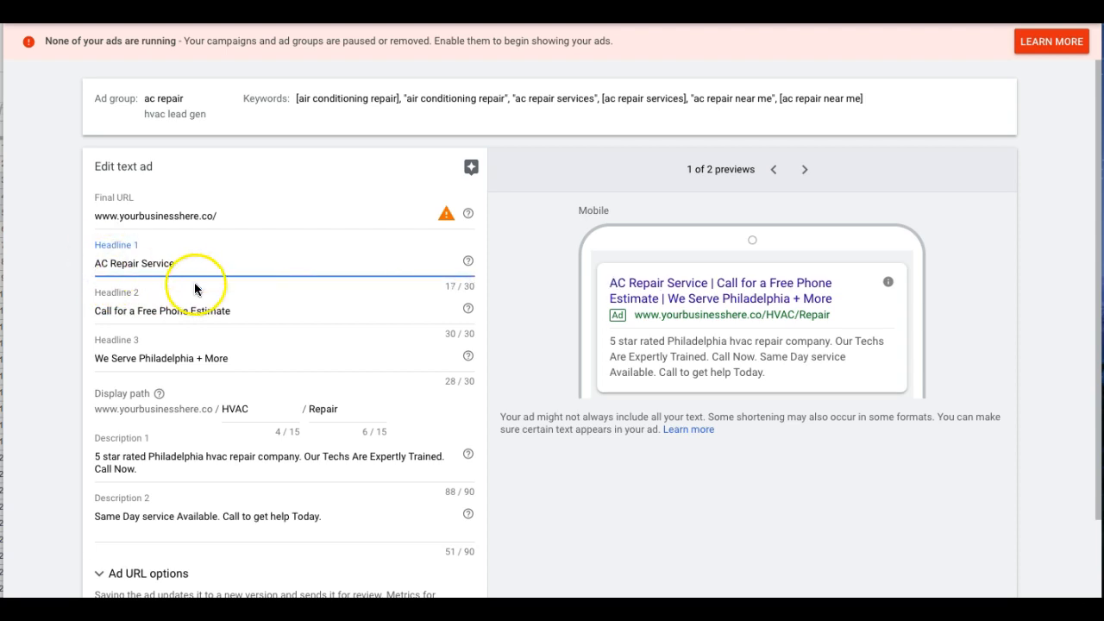
{"action": "left_click_drag", "start_coordinate": [235, 409], "coordinate": [208, 407]}
{"action": "key", "text": "BackSpace"}
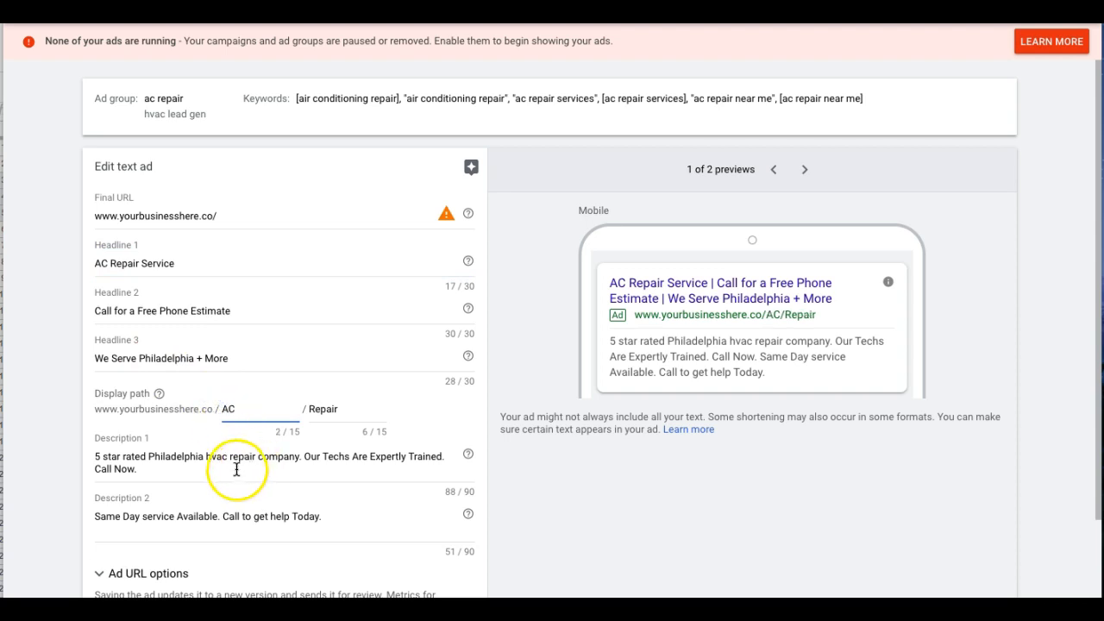
Step: Replace the first sentence of Description 1 with "We Can Fix Any brand AC Unit Residential or Commercial"
{"action": "left_click", "coordinate": [299, 458]}
{"action": "left_click_drag", "start_coordinate": [299, 458], "coordinate": [94, 452]}
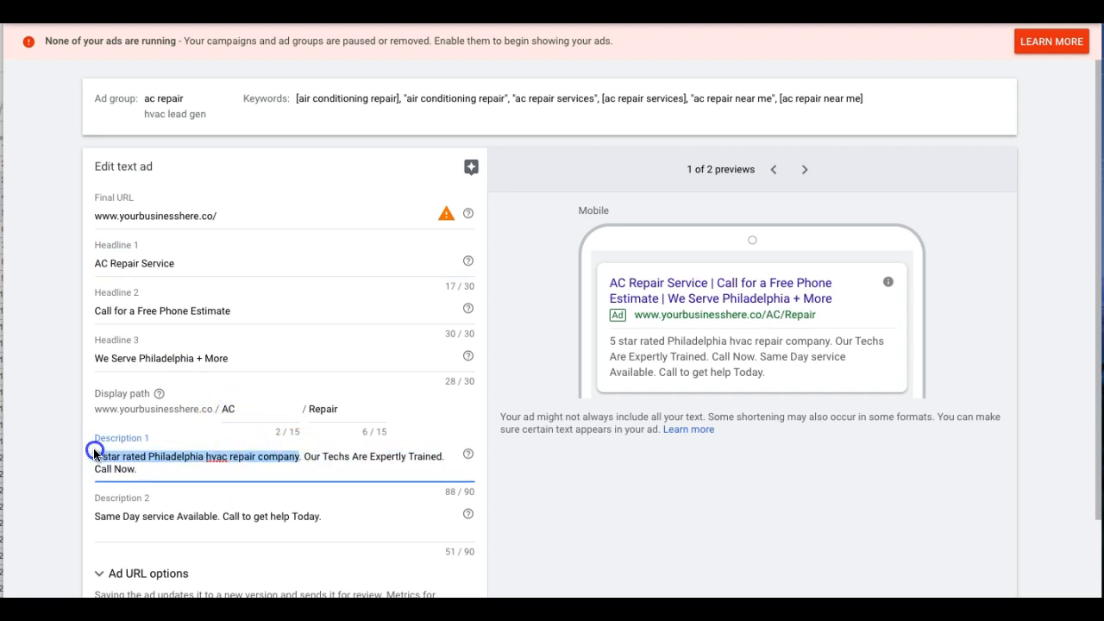
{"action": "type", "text": "We Can "}
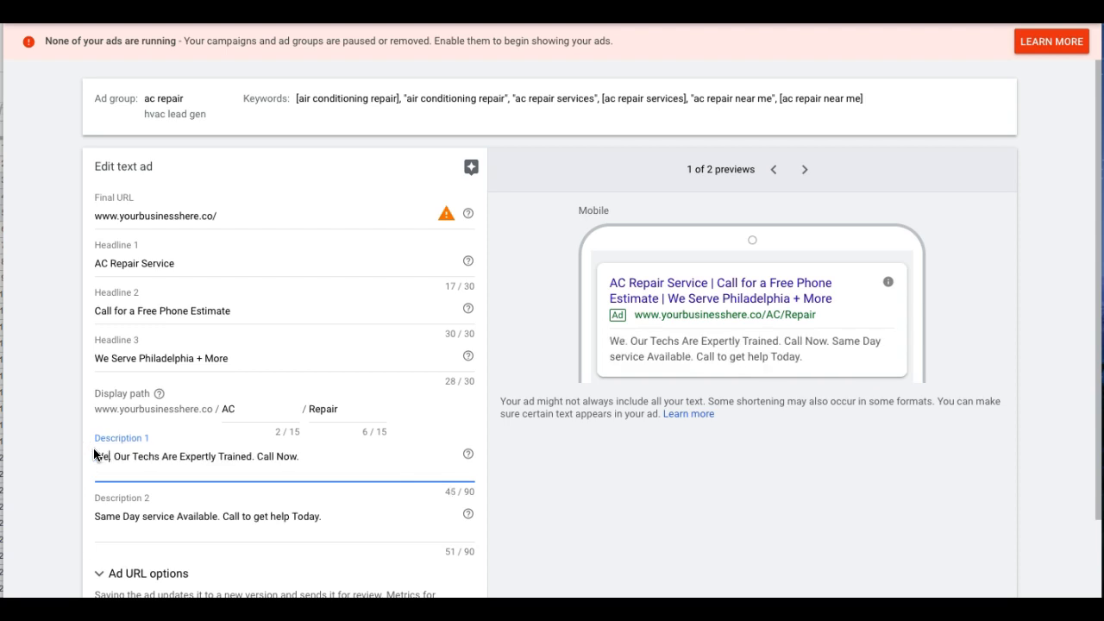
{"action": "type", "text": "Fix Any b"}
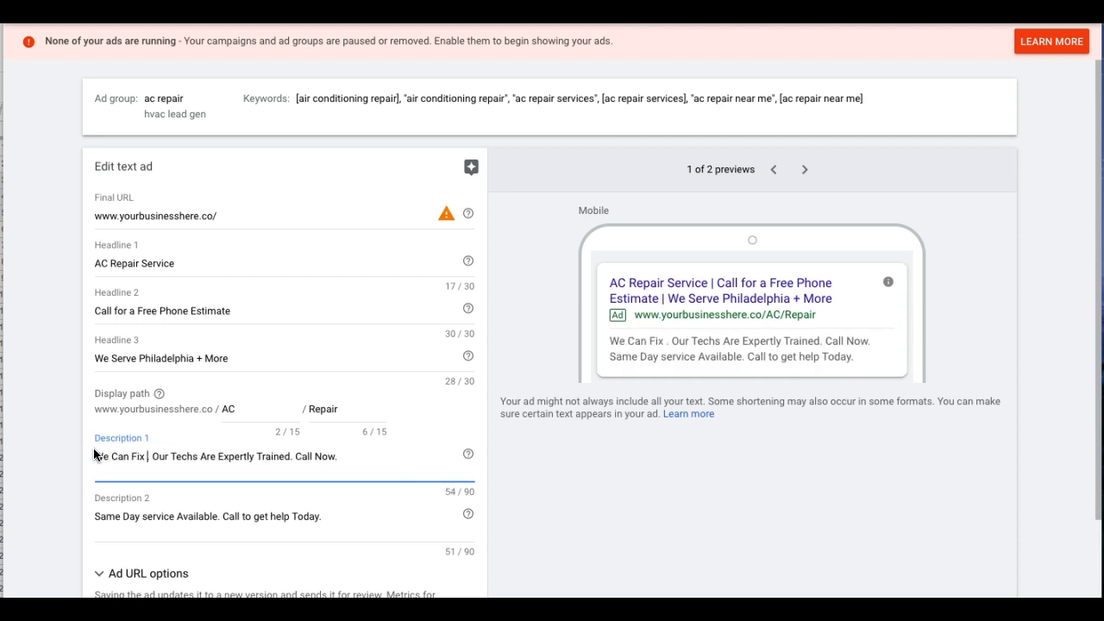
{"action": "type", "text": "rand AC "}
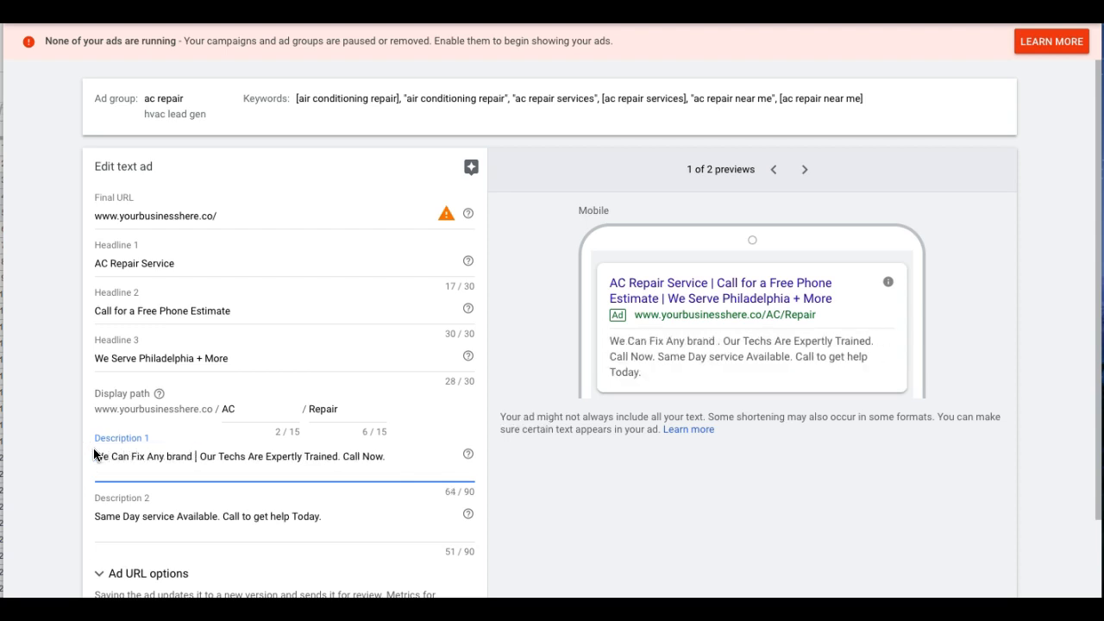
{"action": "type", "text": "Unit"}
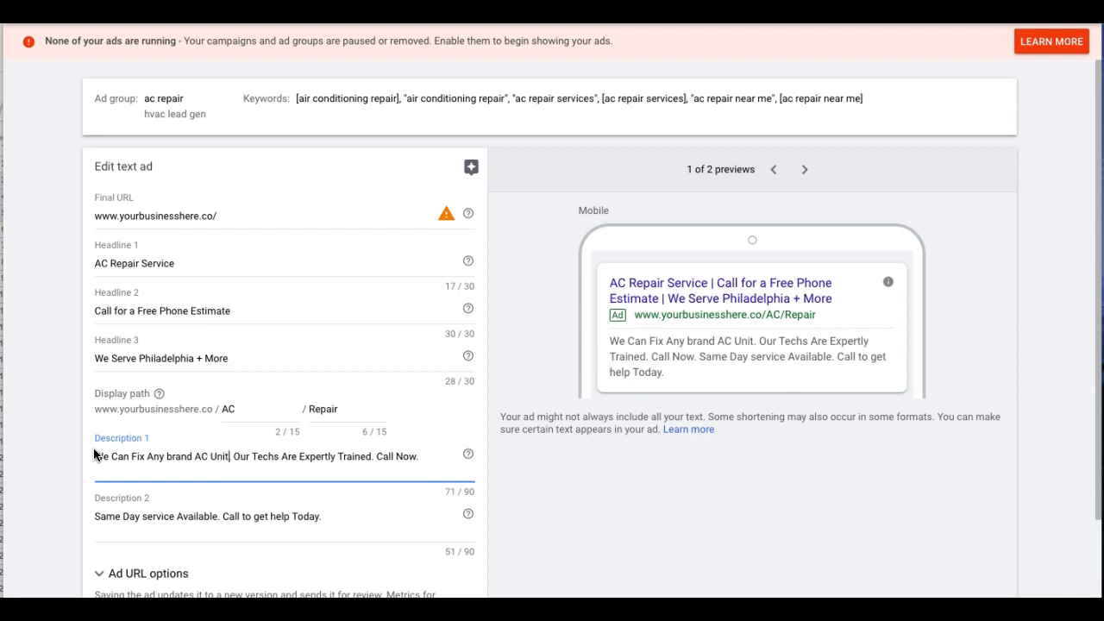
{"action": "type", "text": " Residential"}
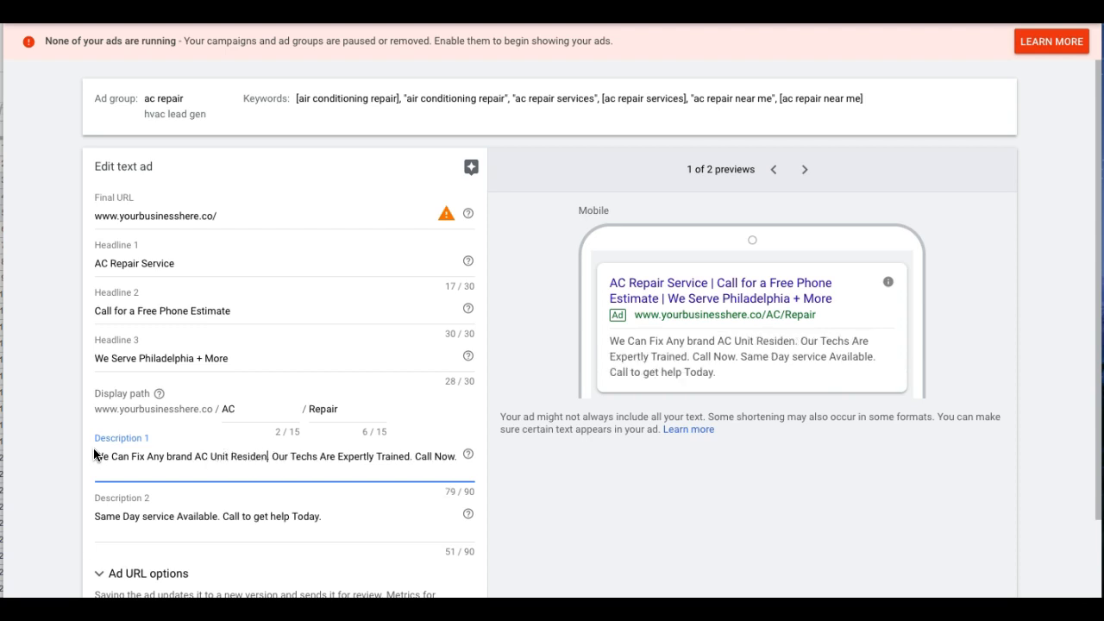
{"action": "type", "text": " or Commercial"}
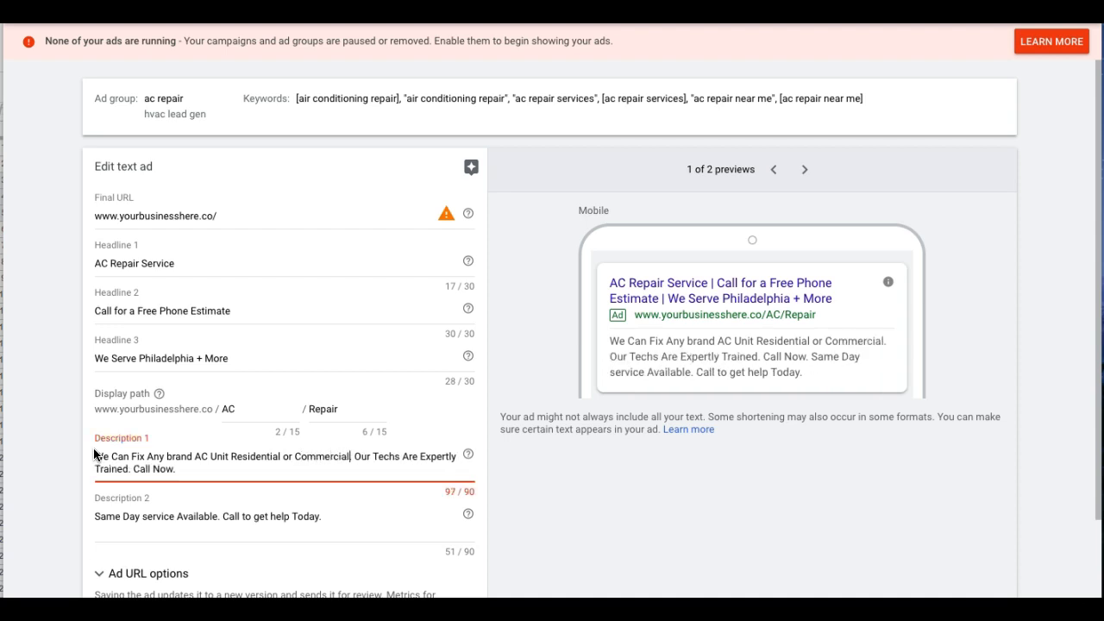
Step: Remove "Call Now." from the end of Description 1 and save the text ad
{"action": "key", "text": "BackSpace"}
{"action": "key", "text": "BackSpace"}
{"action": "key", "text": "BackSpace"}
{"action": "key", "text": "BackSpace"}
{"action": "key", "text": "BackSpace"}
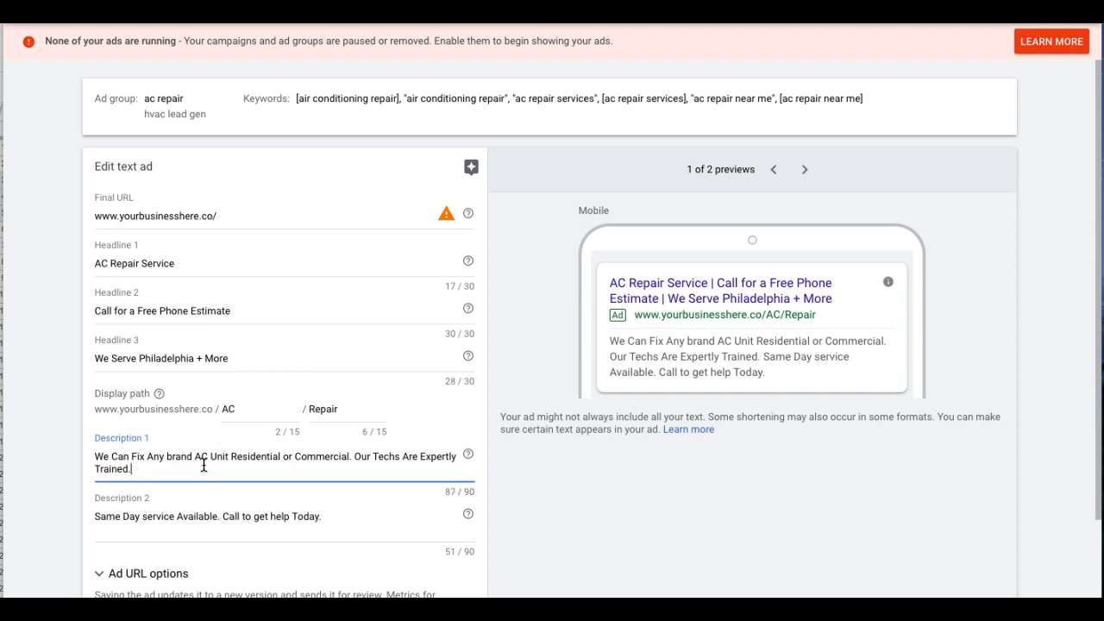
{"action": "scroll", "coordinate": [333, 512], "scroll_direction": "down", "scroll_amount": 2}
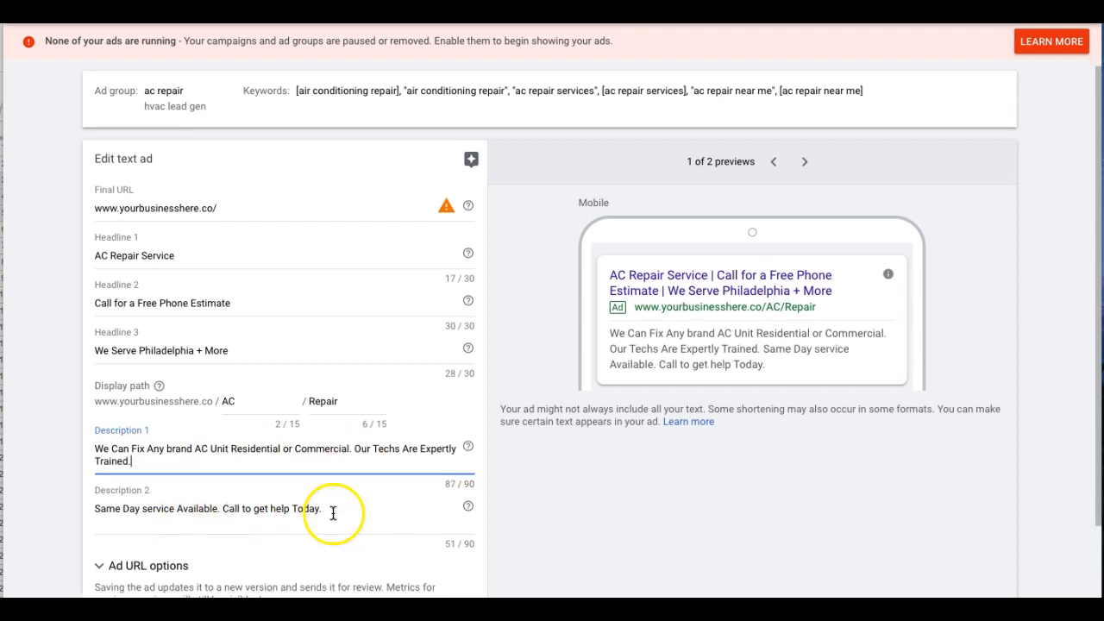
{"action": "left_click", "coordinate": [296, 542]}
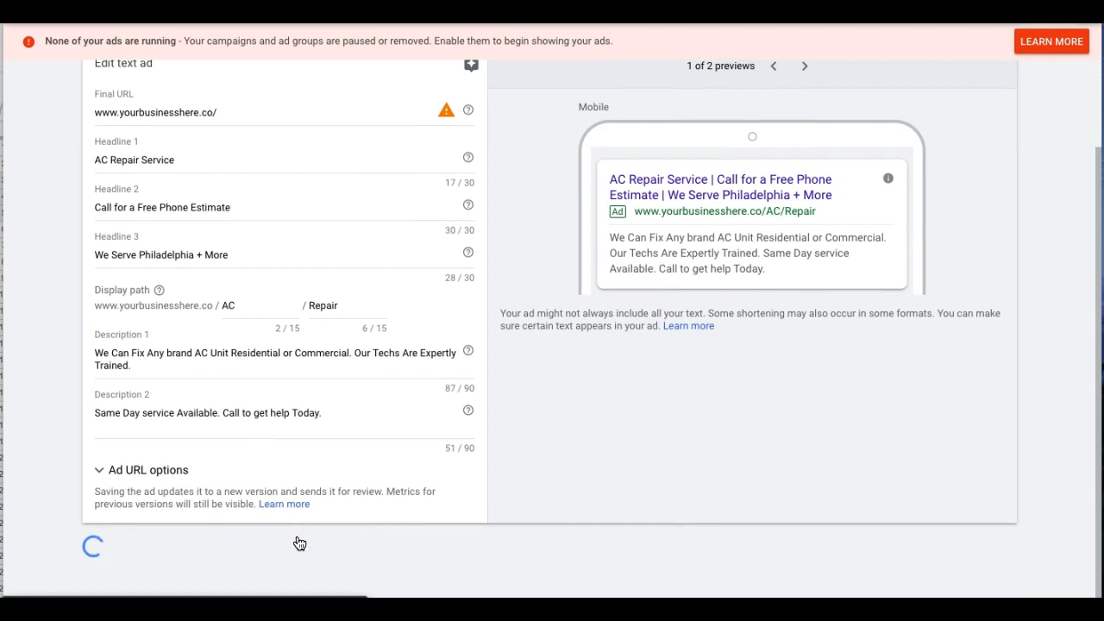
Step: Edit the ac repair group's responsive search ad, setting the first display path to "AC" and the first headline to "AC Repair Service"
{"action": "scroll", "coordinate": [637, 463], "scroll_direction": "down", "scroll_amount": 3}
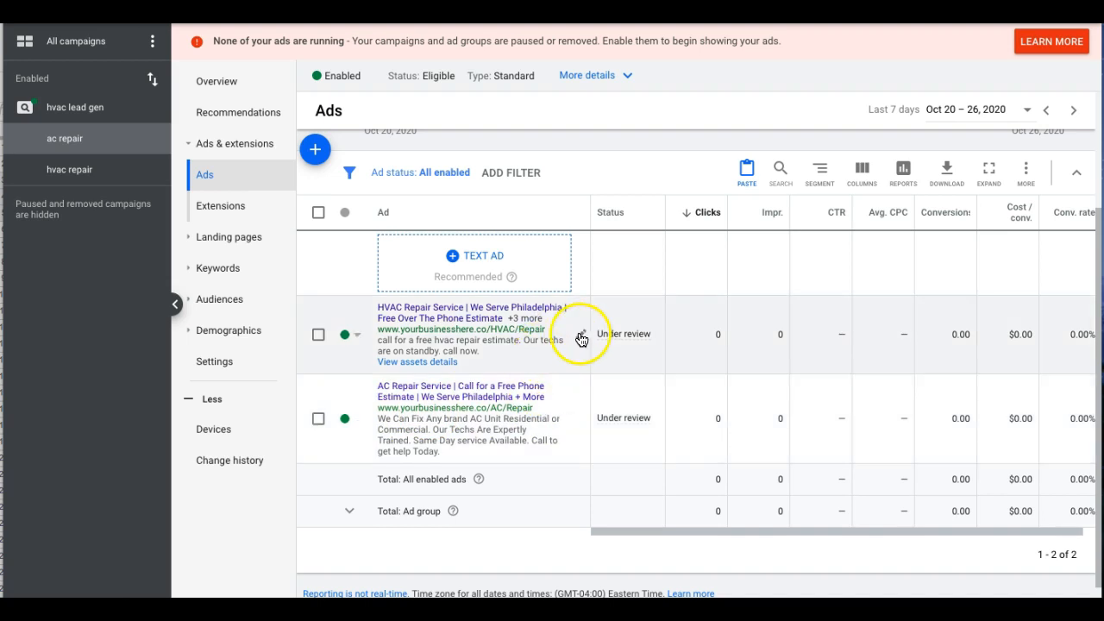
{"action": "left_click", "coordinate": [581, 337]}
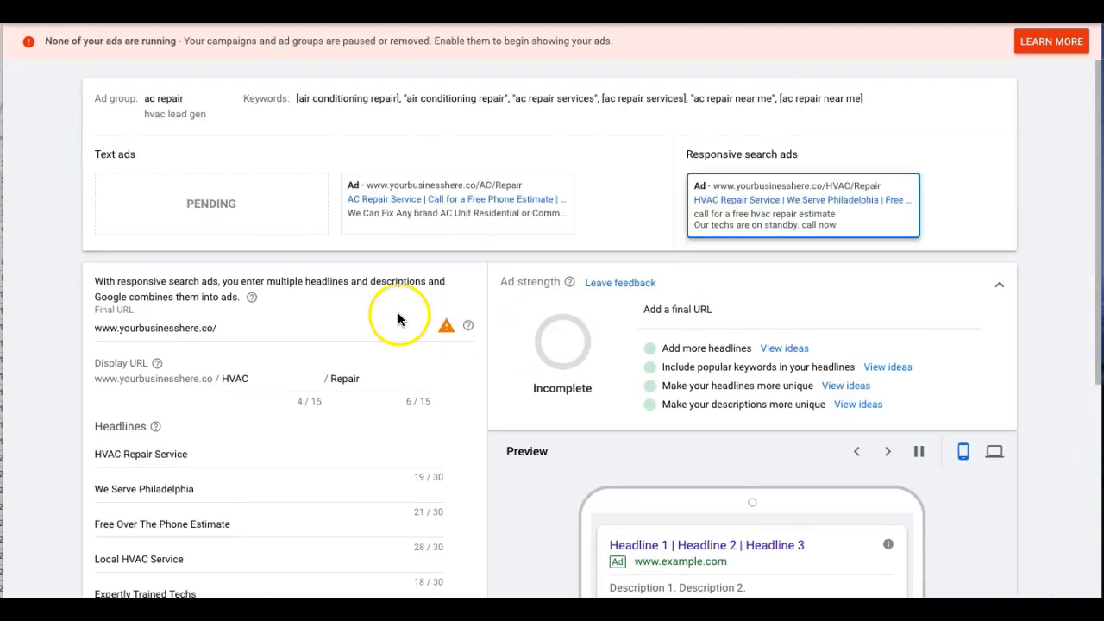
{"action": "scroll", "coordinate": [273, 304], "scroll_direction": "down", "scroll_amount": 1}
{"action": "left_click", "coordinate": [228, 283]}
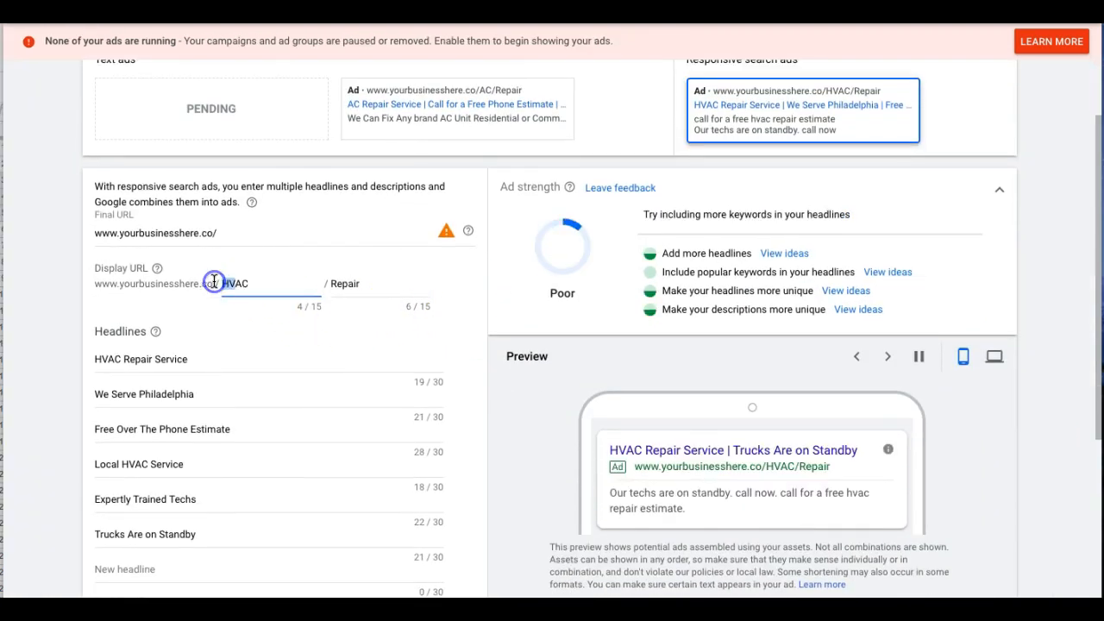
{"action": "scroll", "coordinate": [362, 332], "scroll_direction": "down", "scroll_amount": 1}
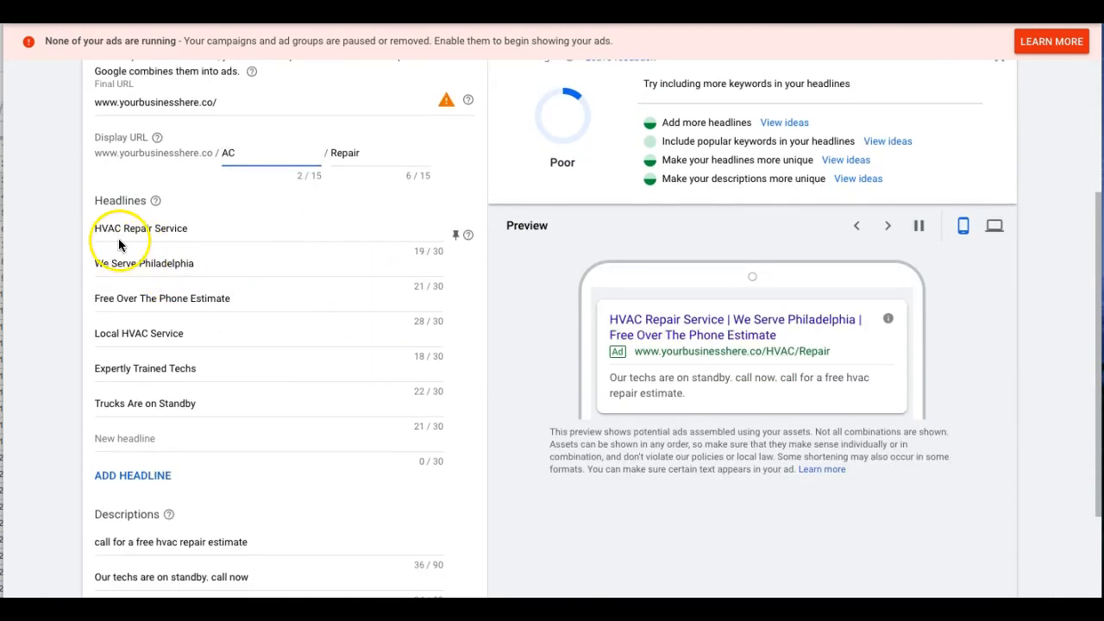
{"action": "left_click_drag", "start_coordinate": [107, 227], "coordinate": [86, 231]}
{"action": "key", "text": "BackSpace"}
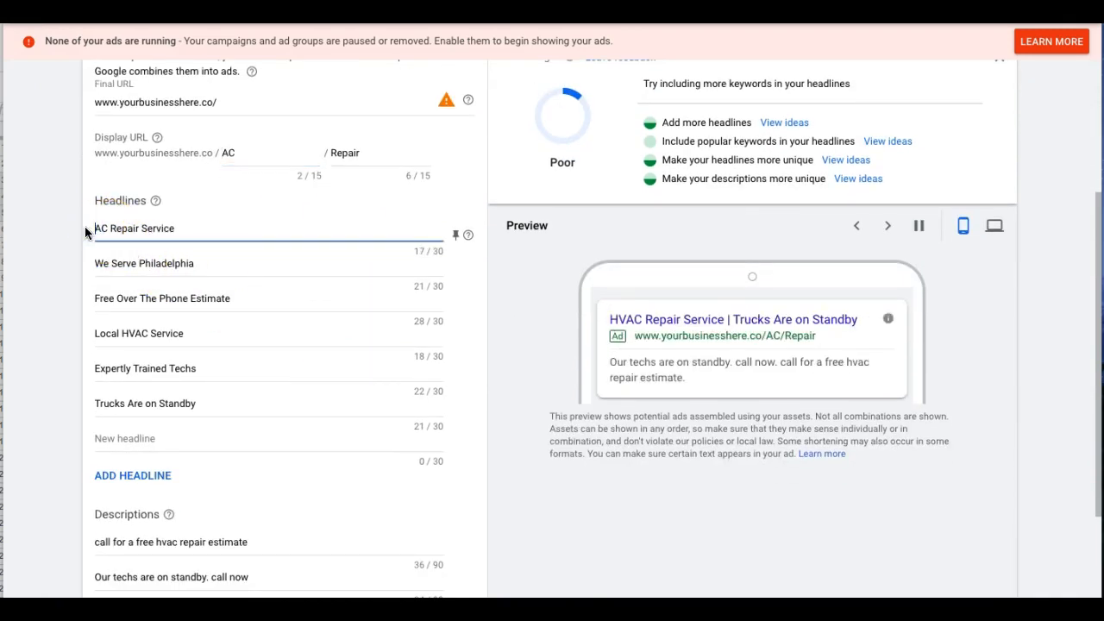
Step: Change the "Local HVAC Service" headline to "Local AC Service" and save the responsive search ad
{"action": "scroll", "coordinate": [165, 288], "scroll_direction": "down", "scroll_amount": 1}
{"action": "left_click_drag", "start_coordinate": [121, 257], "coordinate": [136, 256]}
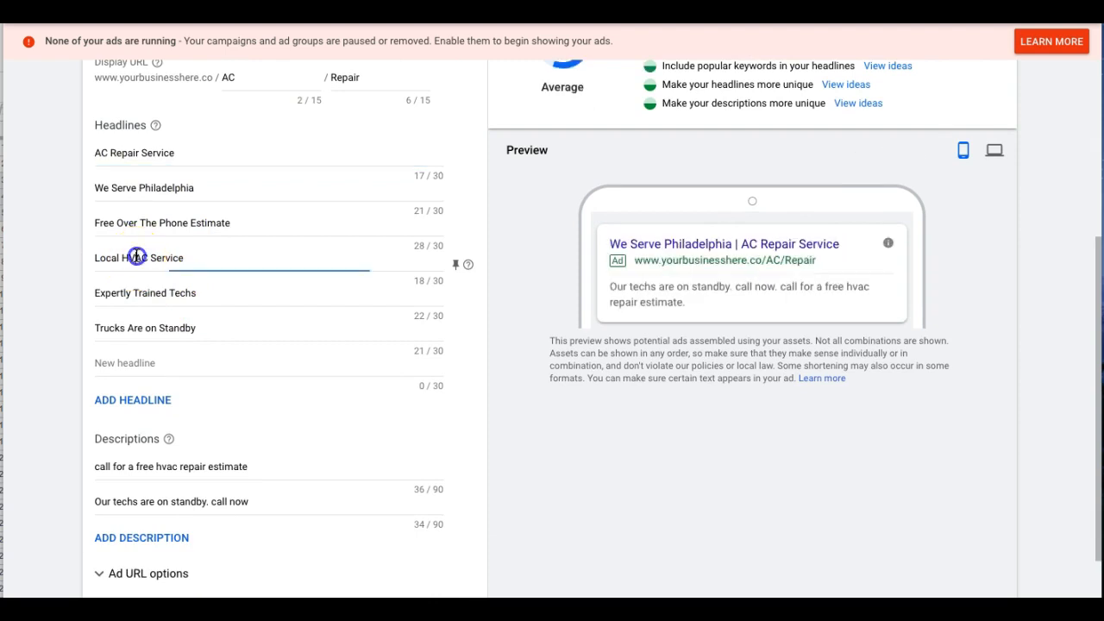
{"action": "key", "text": "BackSpace"}
{"action": "scroll", "coordinate": [260, 285], "scroll_direction": "down", "scroll_amount": 1}
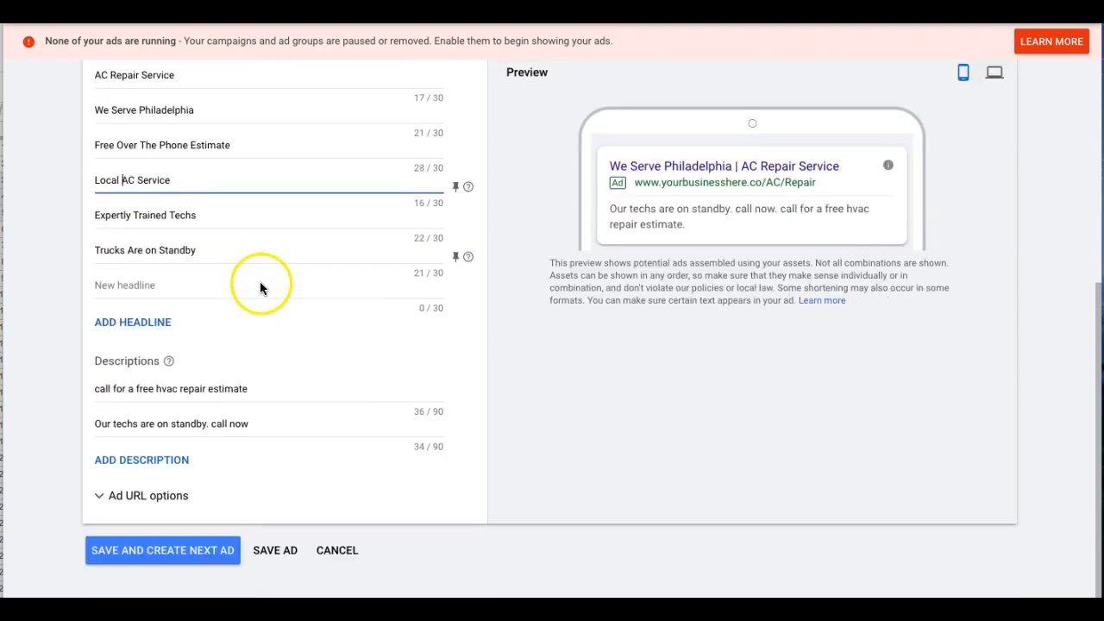
{"action": "left_click", "coordinate": [276, 543]}
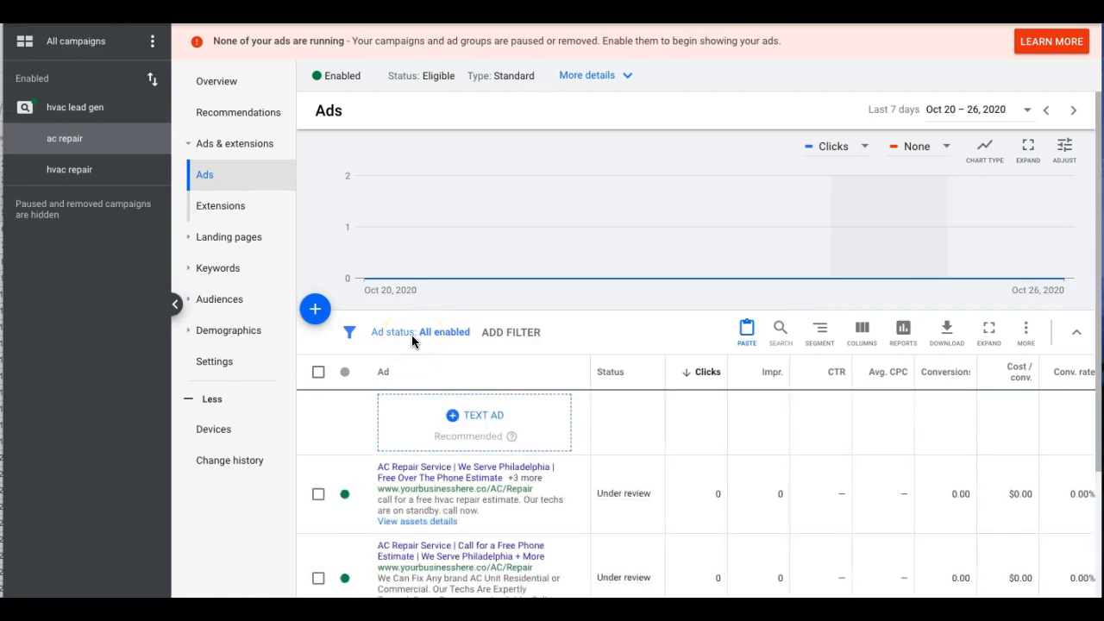
Step: Review the hvac lead gen campaign's ad groups, and switch to the Google Sheets spreadsheet to select the furnace repair heading in B1
{"action": "left_click", "coordinate": [86, 107]}
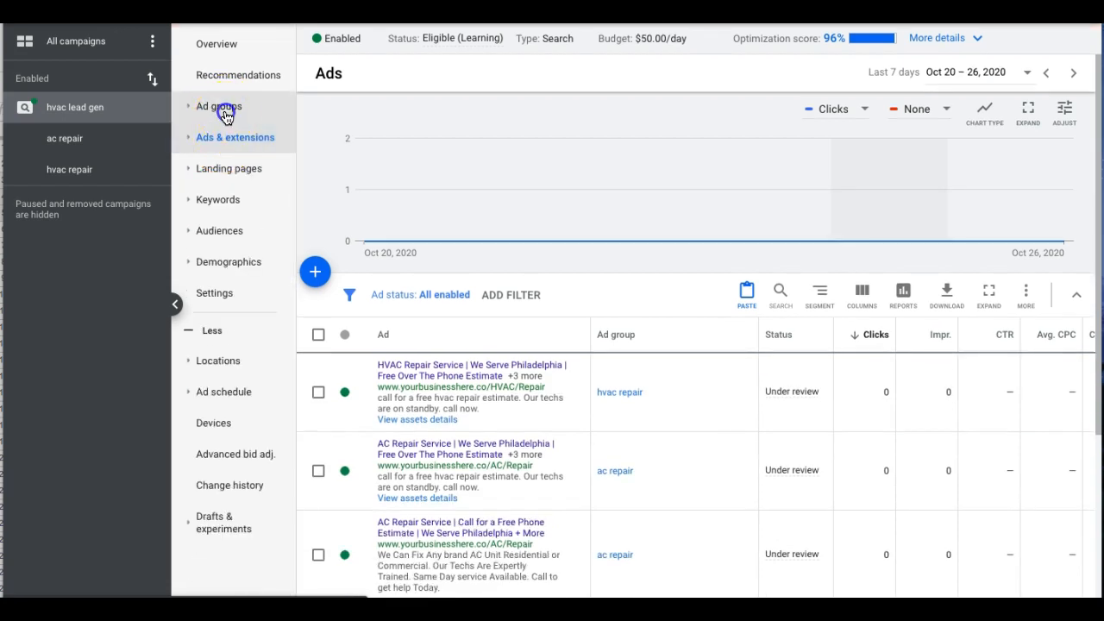
{"action": "left_click", "coordinate": [226, 116]}
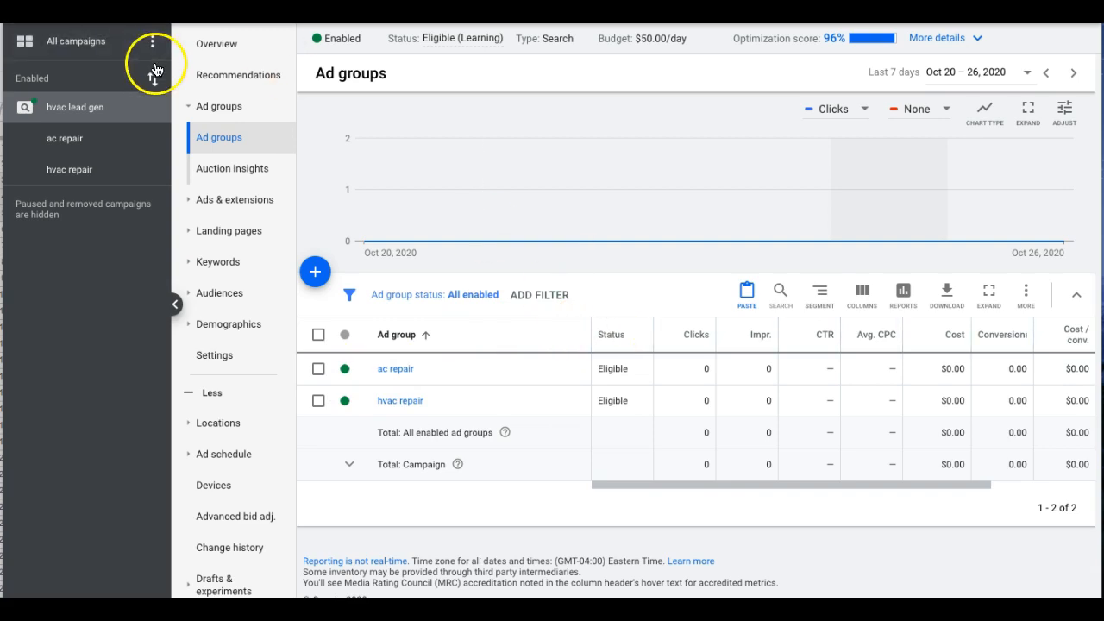
{"action": "left_click", "coordinate": [2, 69]}
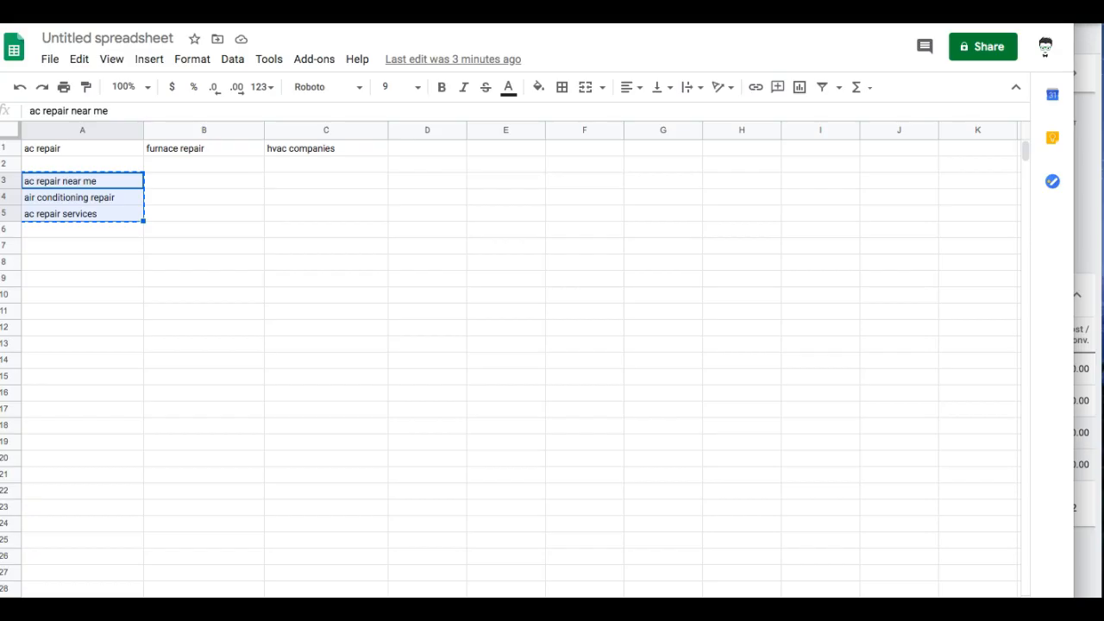
{"action": "left_click", "coordinate": [202, 153]}
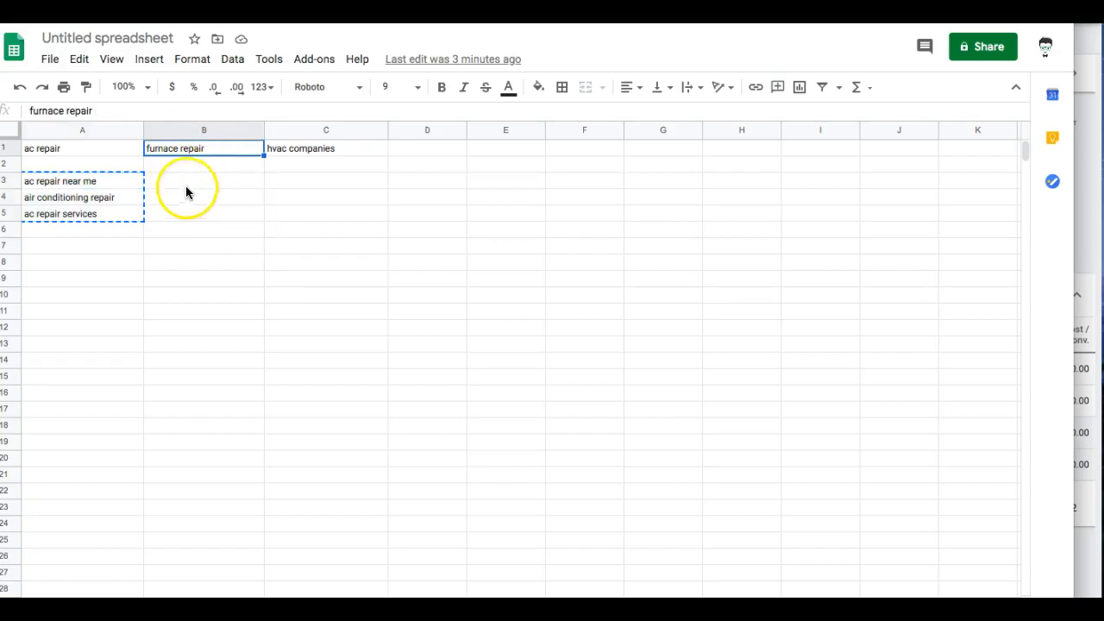
Step: Switch to Keyword Planner and search for keyword ideas for "hvac services"
{"action": "left_click", "coordinate": [1093, 225]}
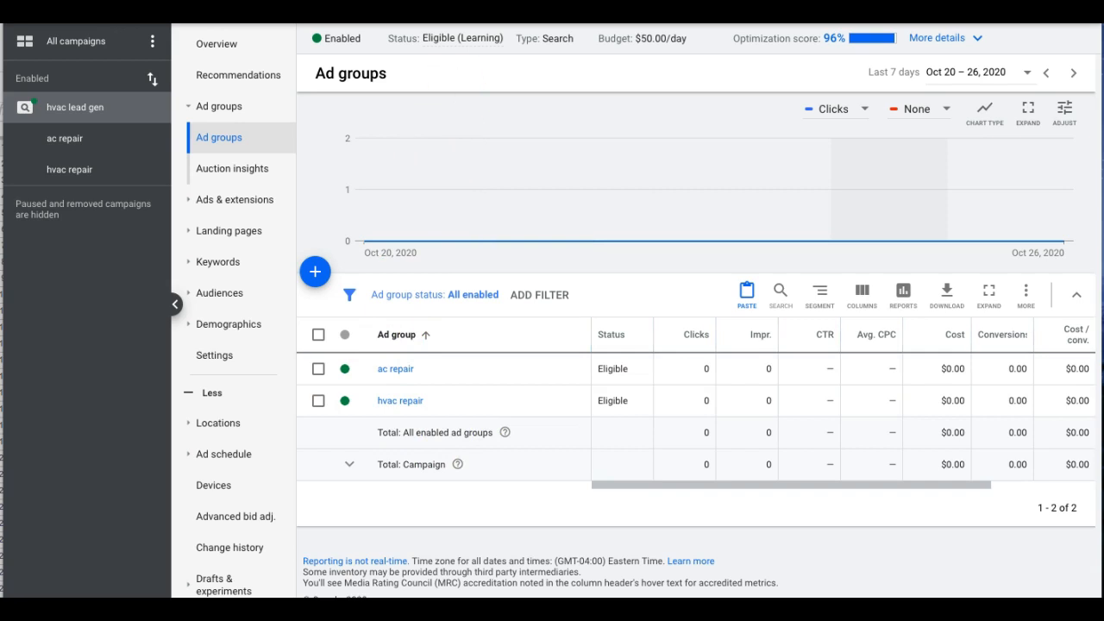
{"action": "left_click", "coordinate": [733, 17]}
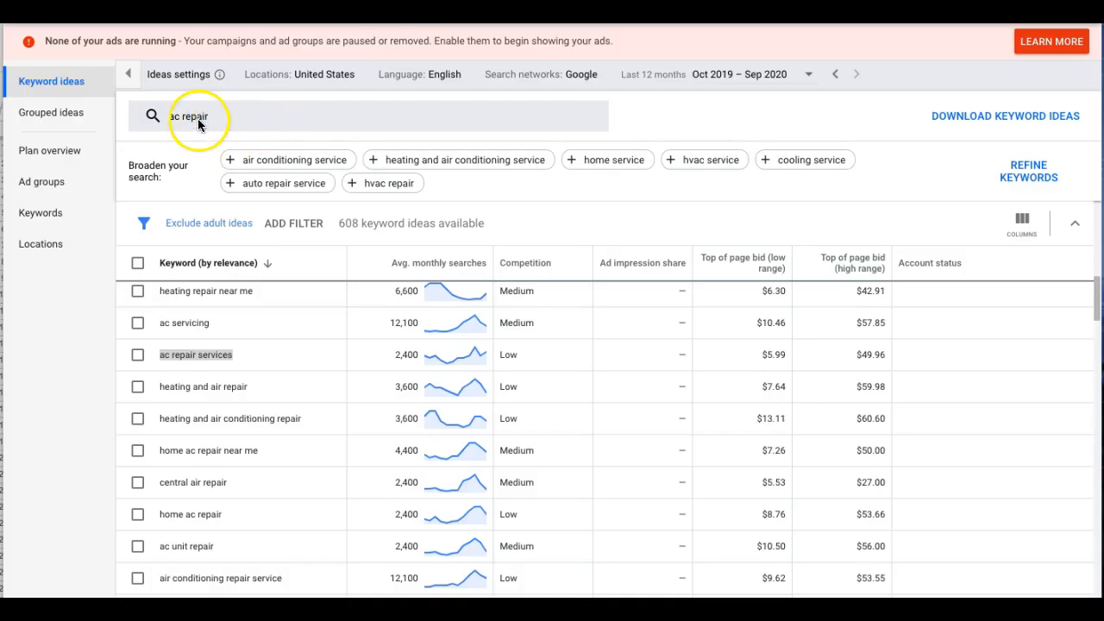
{"action": "scroll", "coordinate": [320, 233], "scroll_direction": "up", "scroll_amount": 5}
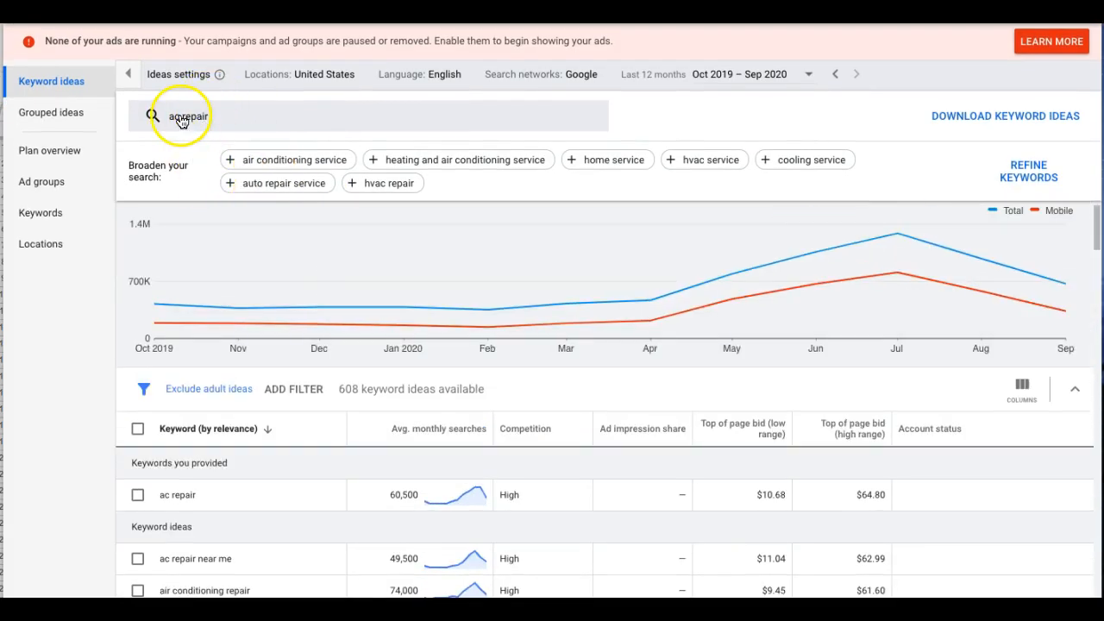
{"action": "left_click", "coordinate": [181, 120]}
{"action": "left_click", "coordinate": [248, 195]}
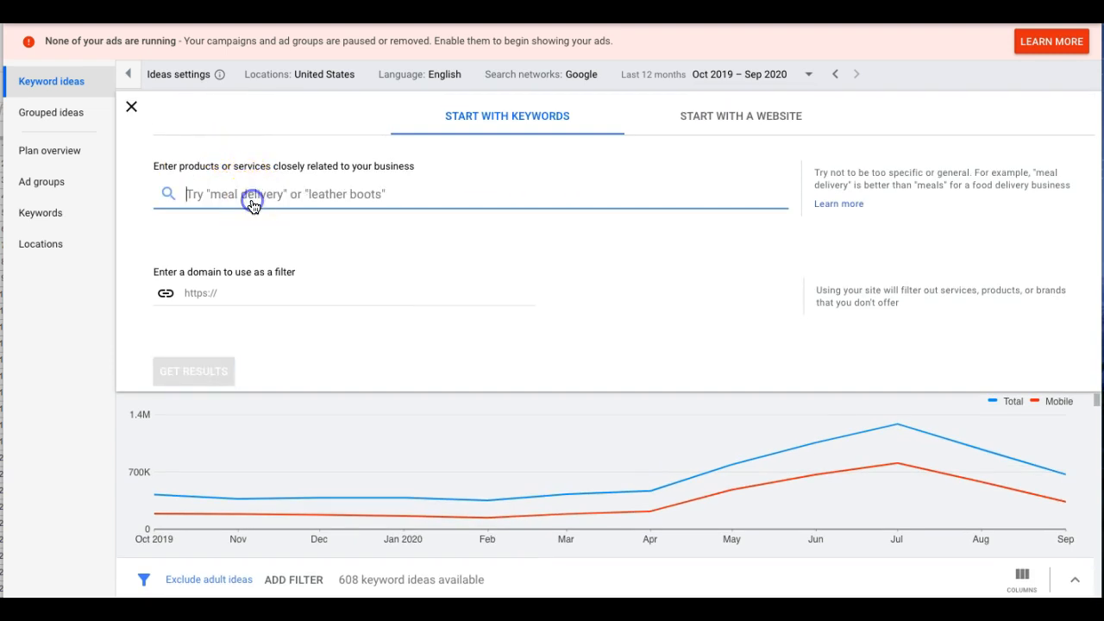
{"action": "type", "text": "hvac ser"}
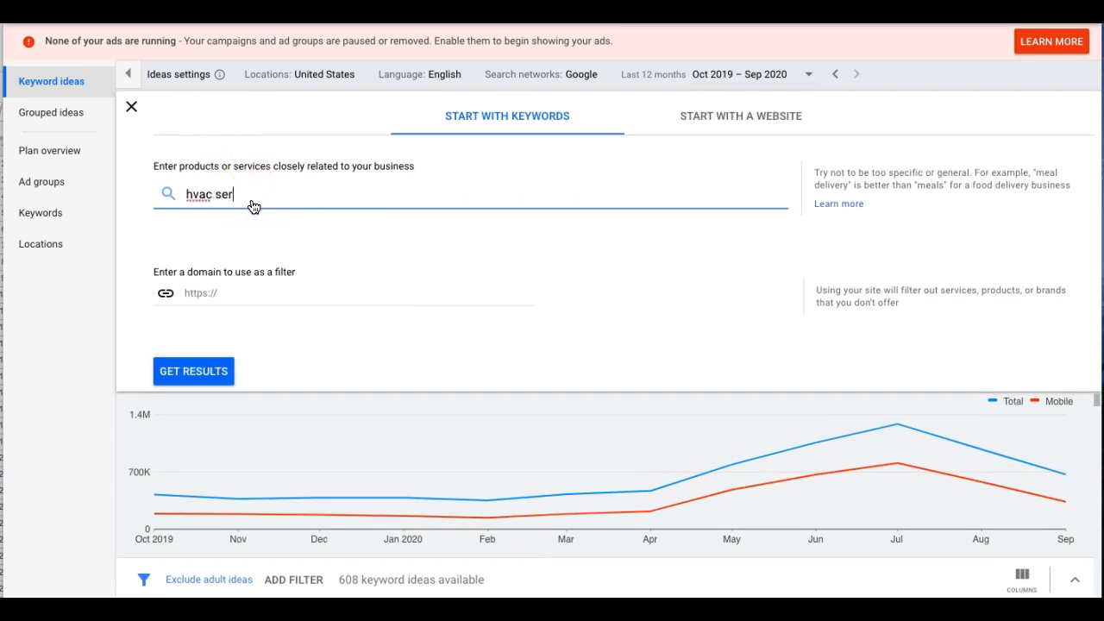
{"action": "type", "text": "vices"}
{"action": "left_click", "coordinate": [216, 371]}
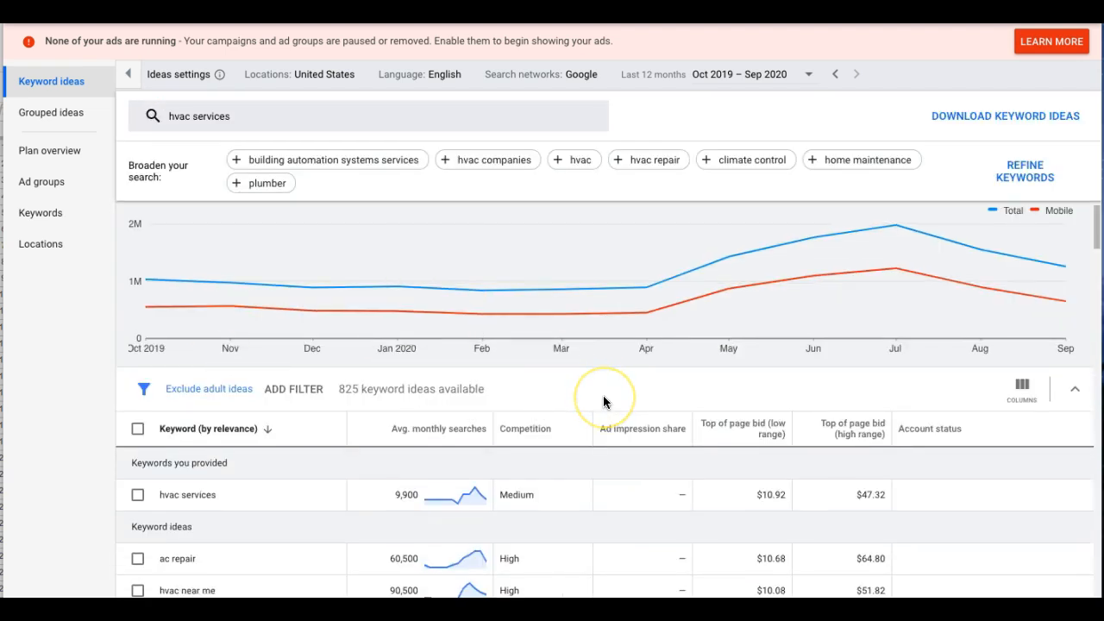
Step: Go to the last page of the hvac services keyword ideas
{"action": "mouse_move", "coordinate": [764, 433]}
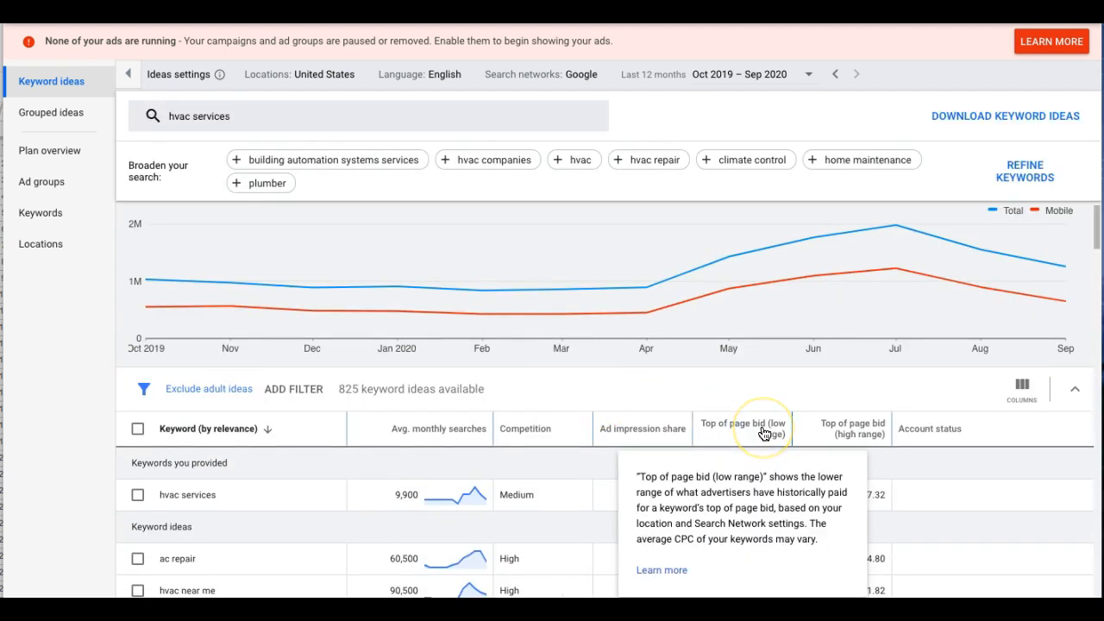
{"action": "scroll", "coordinate": [961, 459], "scroll_direction": "down", "scroll_amount": 5}
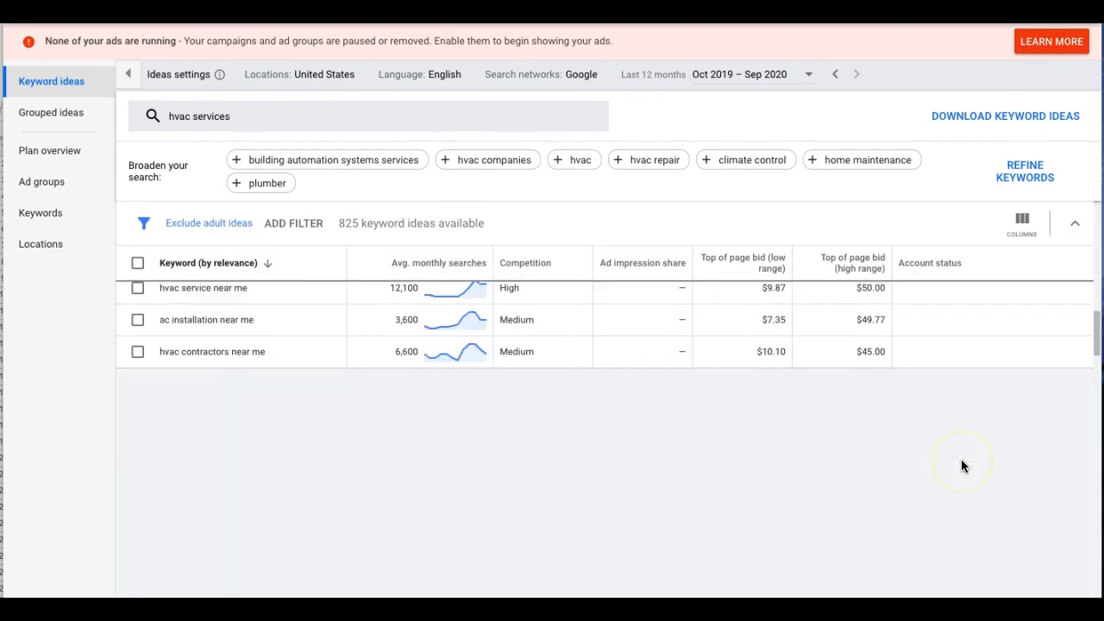
{"action": "scroll", "coordinate": [961, 463], "scroll_direction": "down", "scroll_amount": 10}
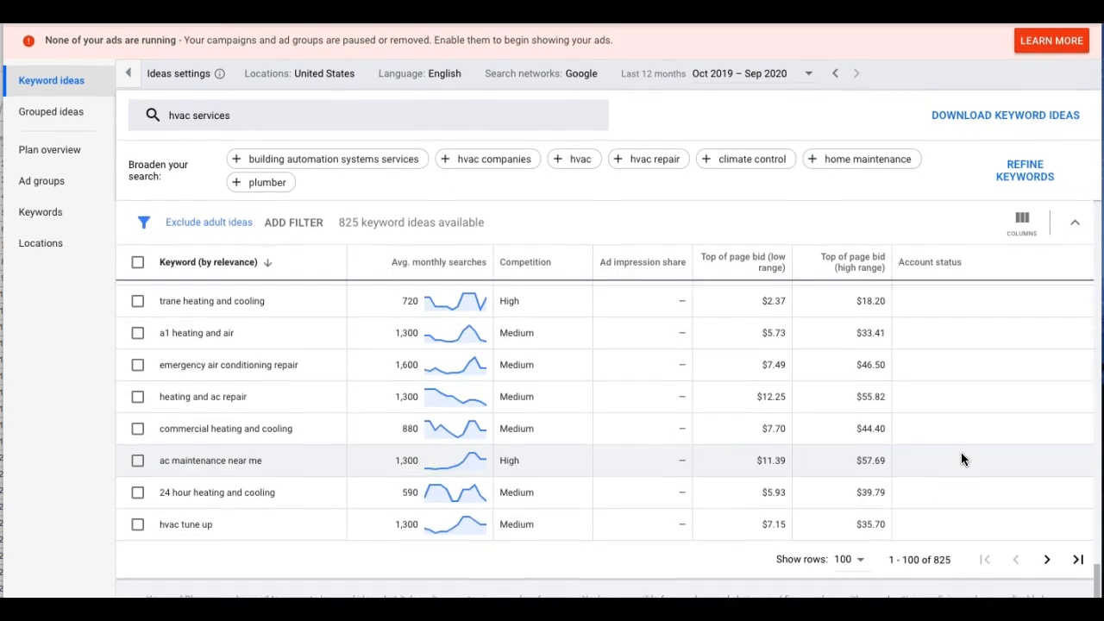
{"action": "left_click", "coordinate": [1078, 560]}
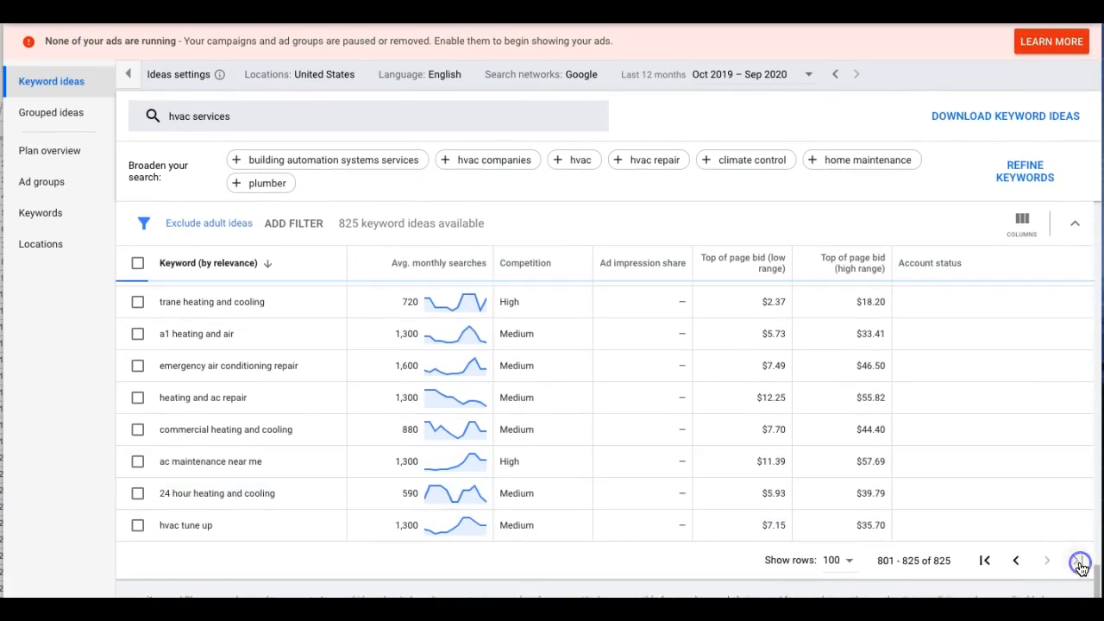
Step: Copy the company name "newman" from the "newman heating and air" keyword idea into cell D2 of the Google Sheets spreadsheet
{"action": "scroll", "coordinate": [624, 467], "scroll_direction": "down", "scroll_amount": 5}
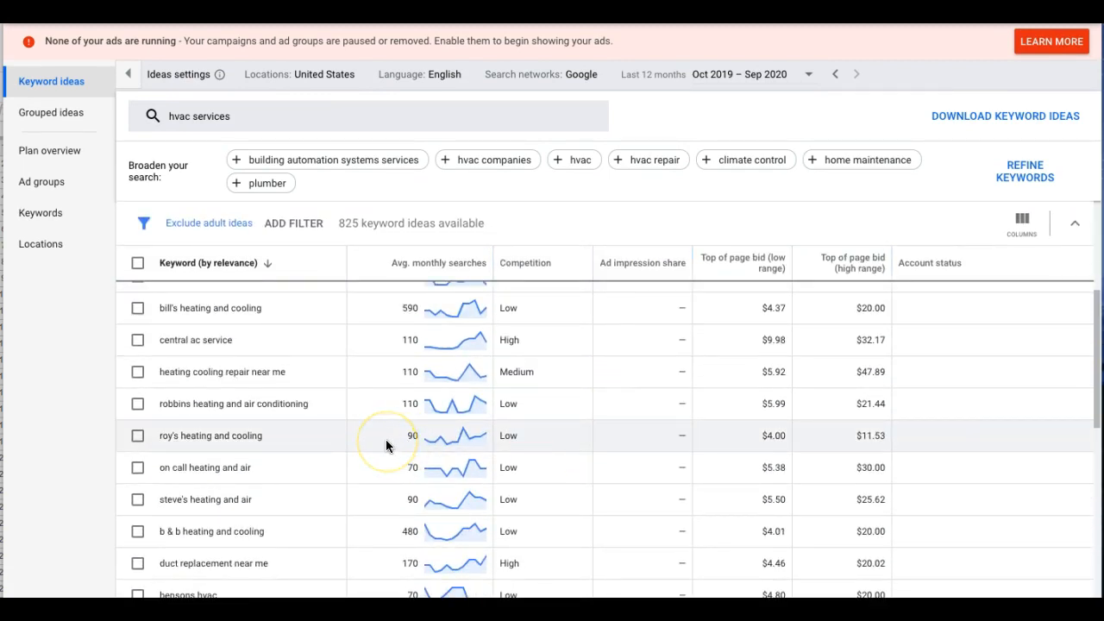
{"action": "scroll", "coordinate": [296, 452], "scroll_direction": "down", "scroll_amount": 5}
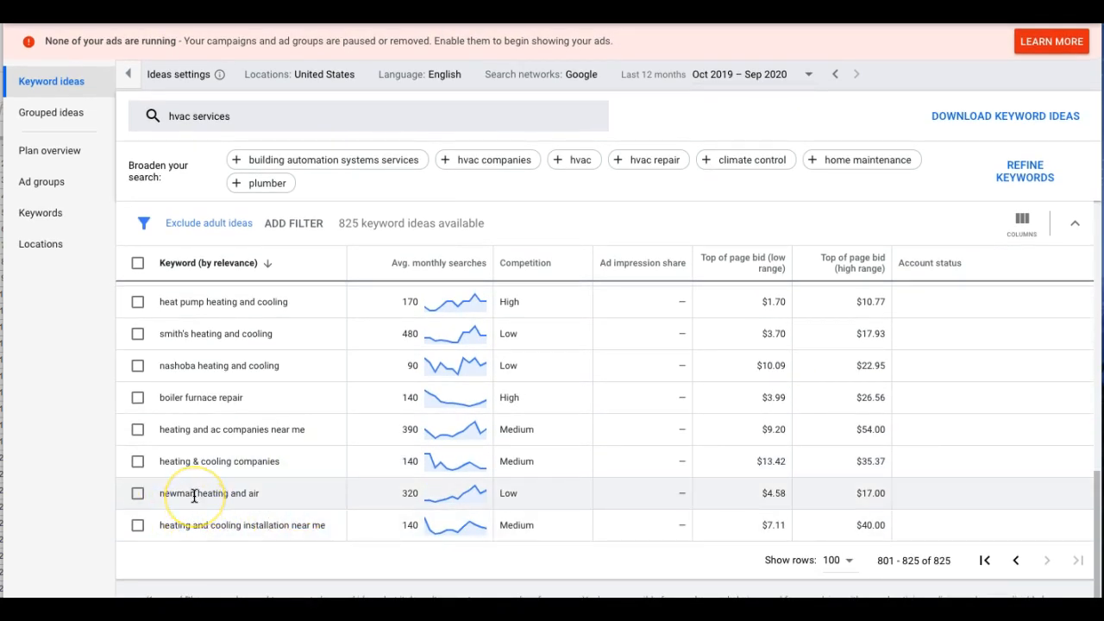
{"action": "left_click_drag", "start_coordinate": [194, 496], "coordinate": [163, 495]}
{"action": "key", "text": "ctrl+c"}
{"action": "key", "text": "super+Tab"}
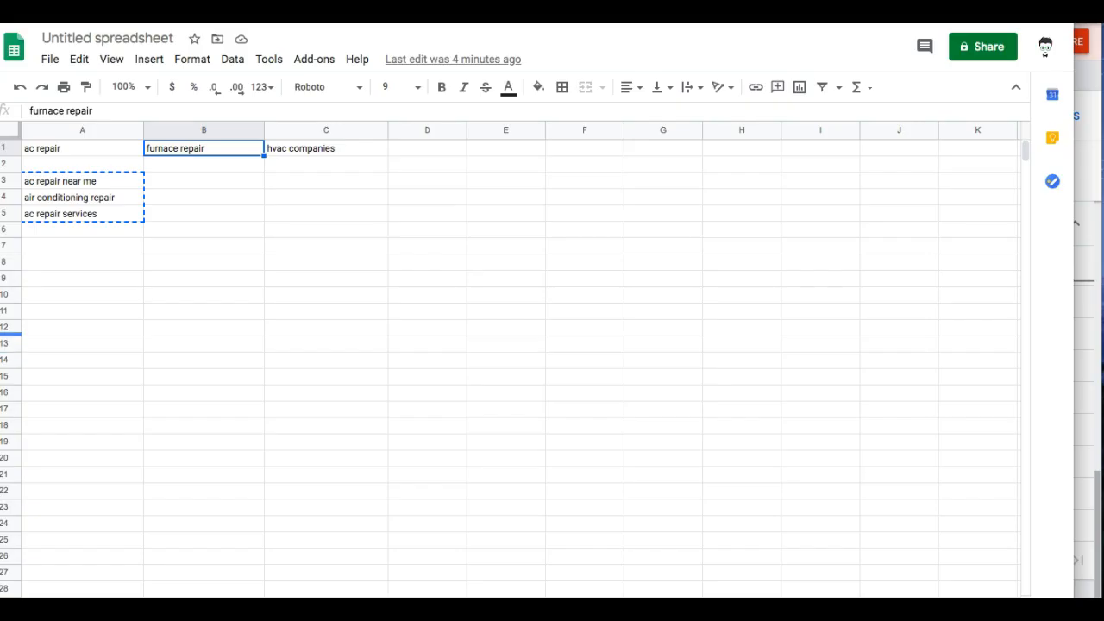
{"action": "left_click", "coordinate": [417, 149]}
{"action": "left_click", "coordinate": [418, 172]}
{"action": "key", "text": "ctrl+v"}
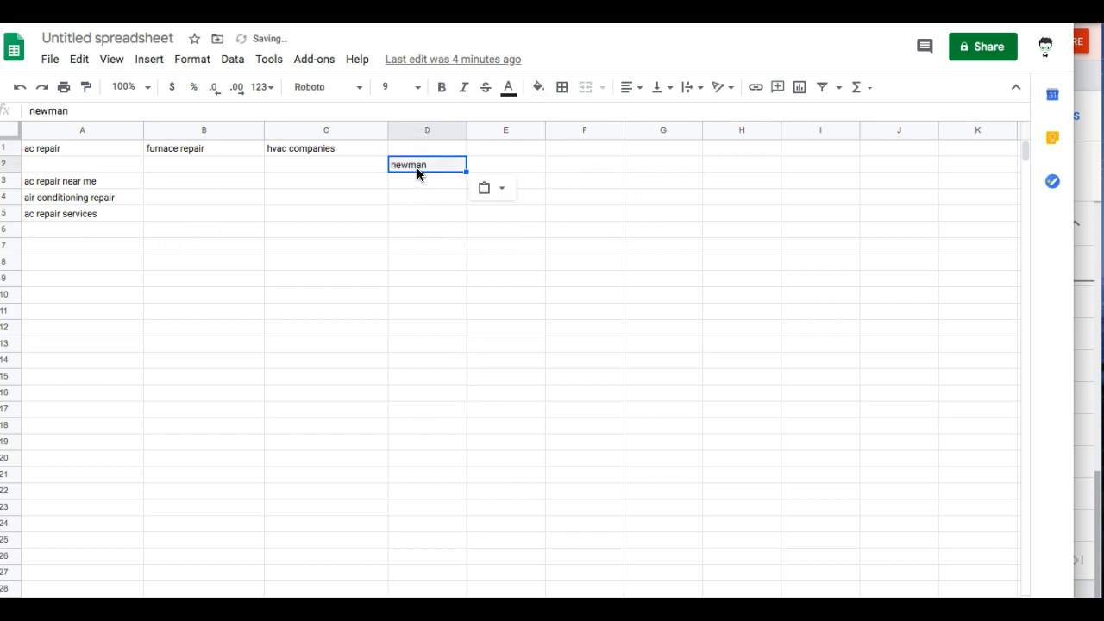
Step: Find the "b & b heating and cooling" idea in Keyword Planner and copy "b & b" into cell D3 of the spreadsheet
{"action": "left_click", "coordinate": [1089, 259]}
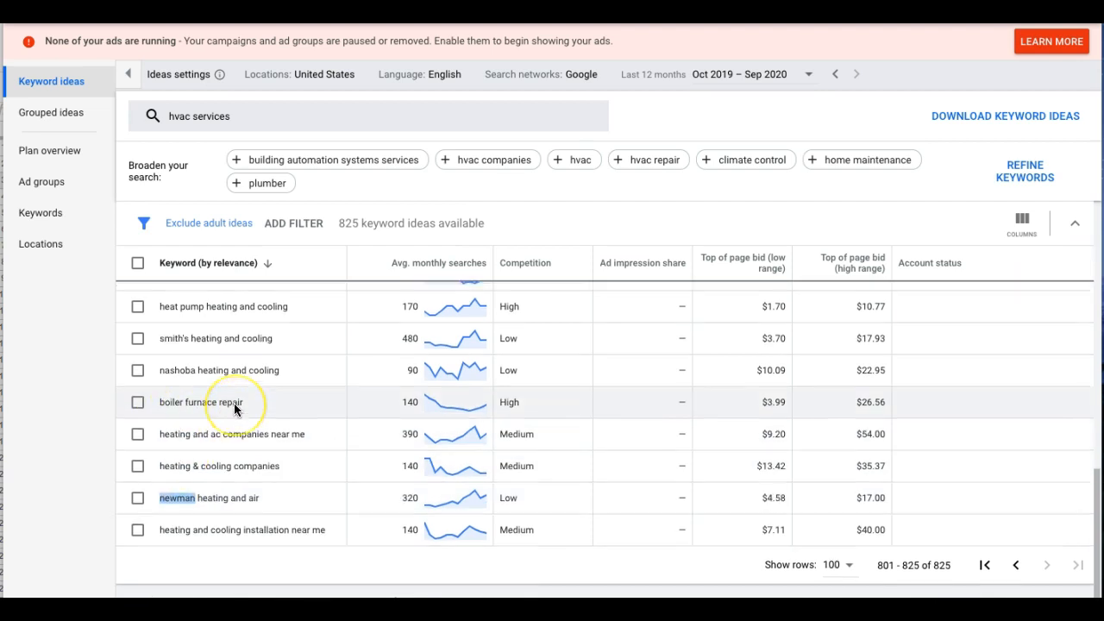
{"action": "scroll", "coordinate": [234, 404], "scroll_direction": "up", "scroll_amount": 1}
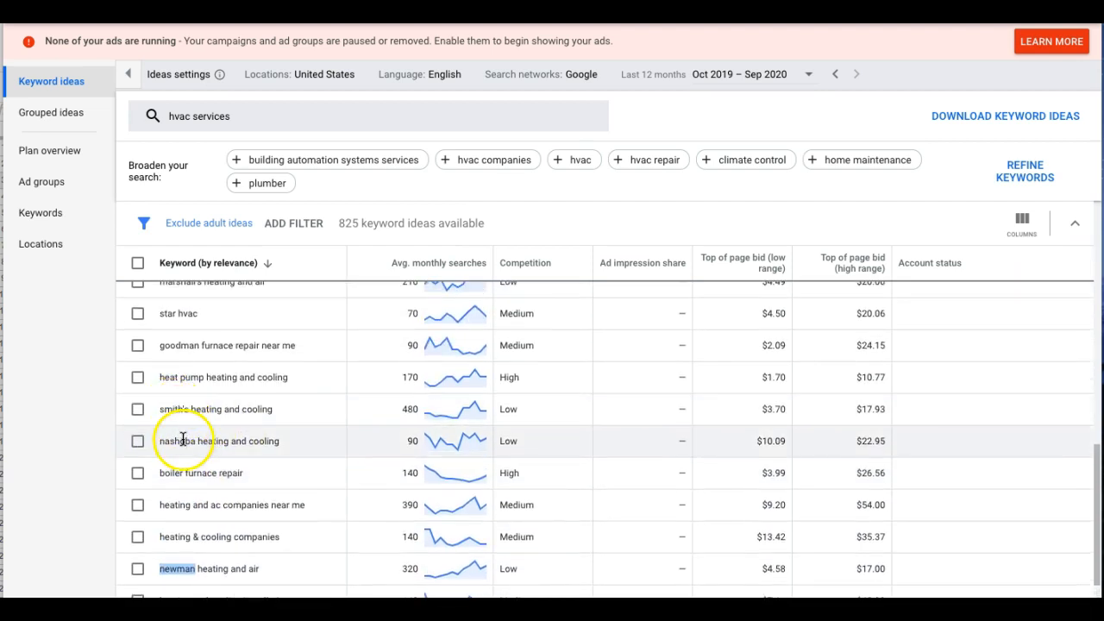
{"action": "scroll", "coordinate": [186, 438], "scroll_direction": "up", "scroll_amount": 1}
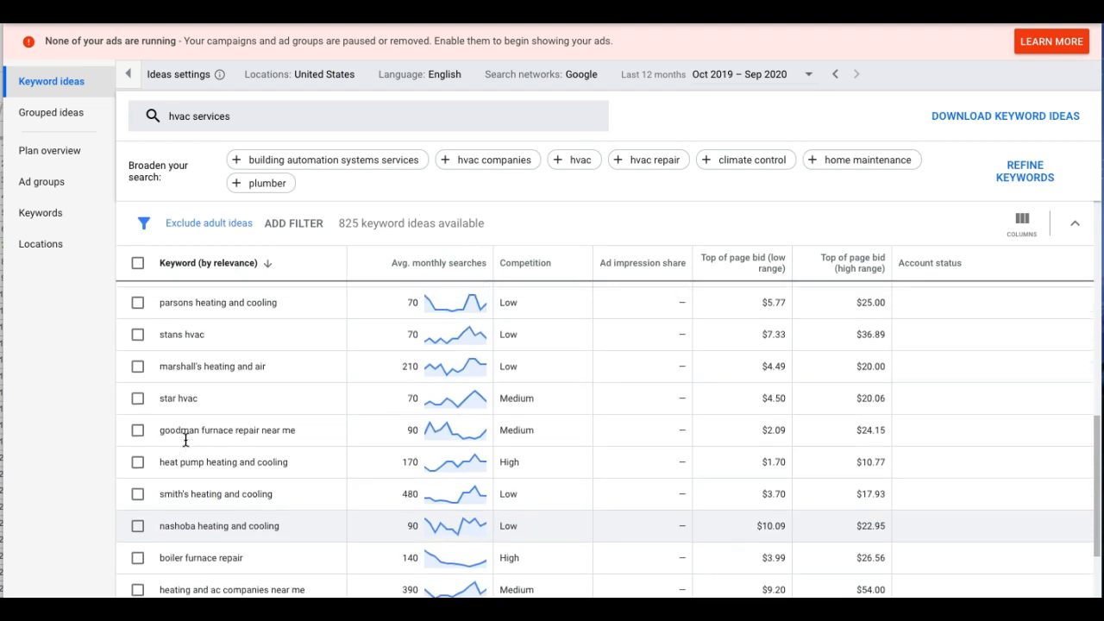
{"action": "scroll", "coordinate": [185, 434], "scroll_direction": "up", "scroll_amount": 1}
{"action": "left_click", "coordinate": [184, 405]}
{"action": "scroll", "coordinate": [185, 405], "scroll_direction": "up", "scroll_amount": 1}
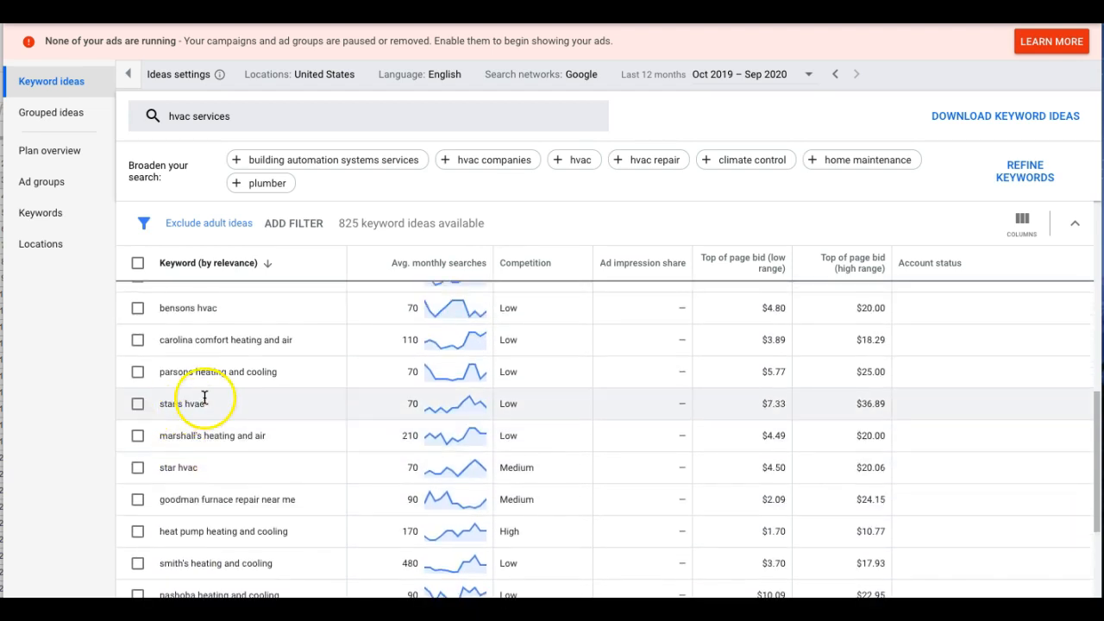
{"action": "scroll", "coordinate": [176, 388], "scroll_direction": "up", "scroll_amount": 1}
{"action": "scroll", "coordinate": [176, 392], "scroll_direction": "up", "scroll_amount": 2}
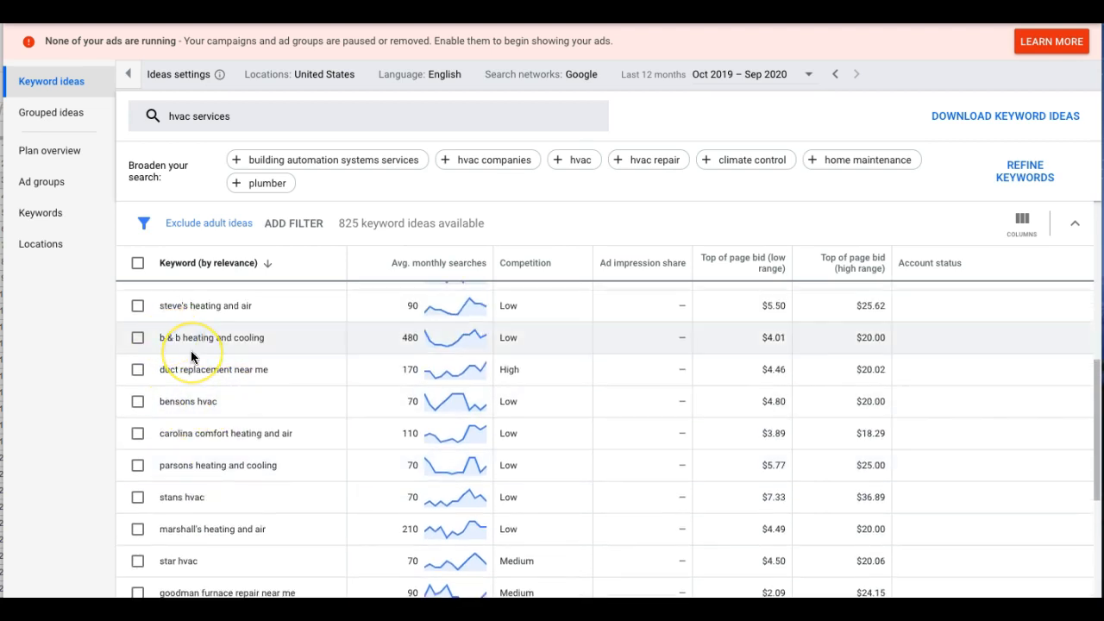
{"action": "scroll", "coordinate": [191, 350], "scroll_direction": "up", "scroll_amount": 1}
{"action": "scroll", "coordinate": [190, 350], "scroll_direction": "up", "scroll_amount": 1}
{"action": "left_click", "coordinate": [181, 430]}
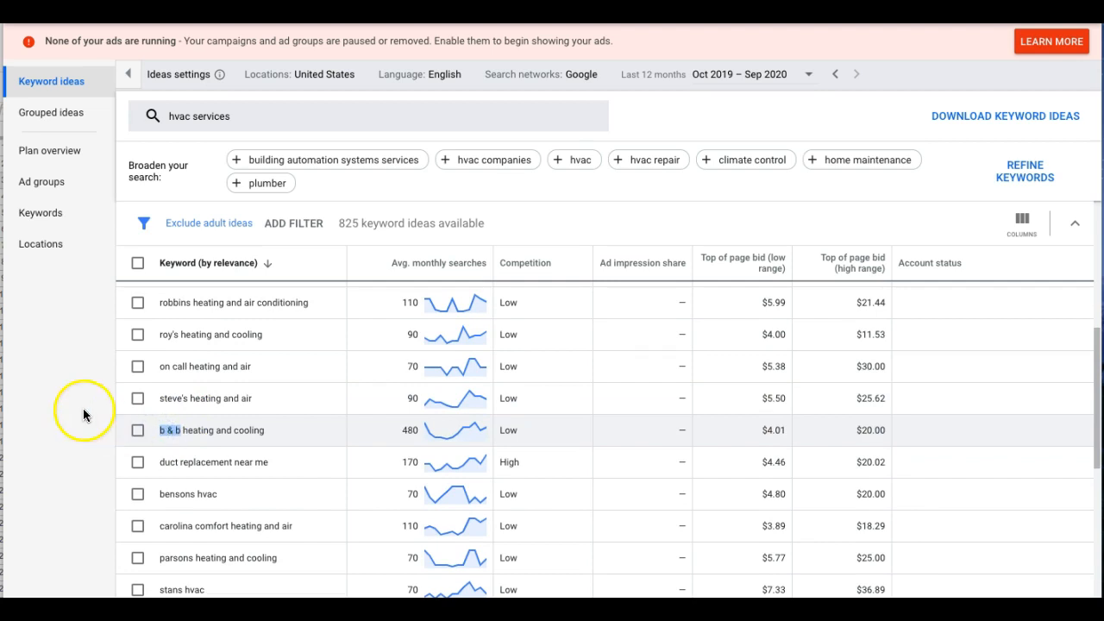
{"action": "left_click", "coordinate": [1, 355]}
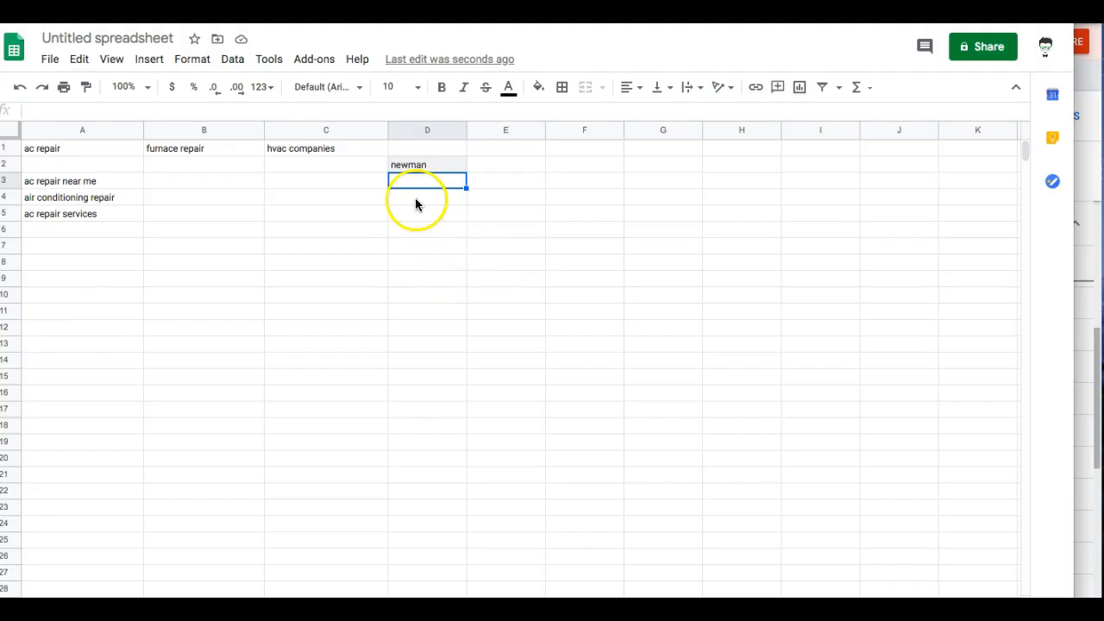
{"action": "type", "text": "b & b"}
{"action": "left_click", "coordinate": [428, 200]}
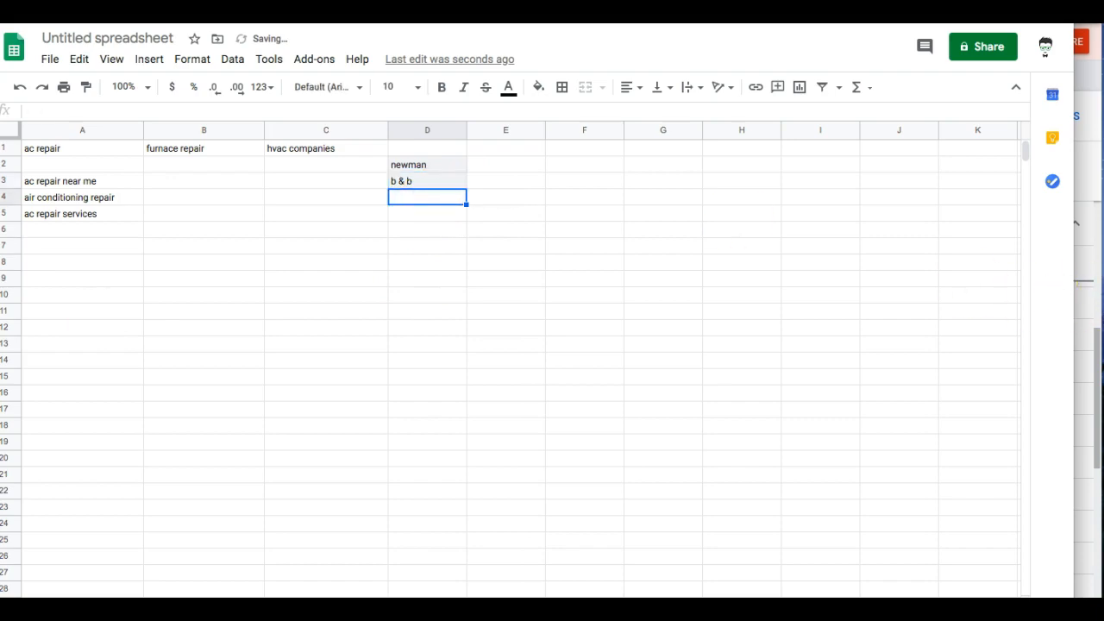
Step: Return to Keyword Planner, check the remaining ideas on the last page for company names, and go to the previous page
{"action": "left_click", "coordinate": [1093, 259]}
{"action": "scroll", "coordinate": [281, 414], "scroll_direction": "up", "scroll_amount": 1}
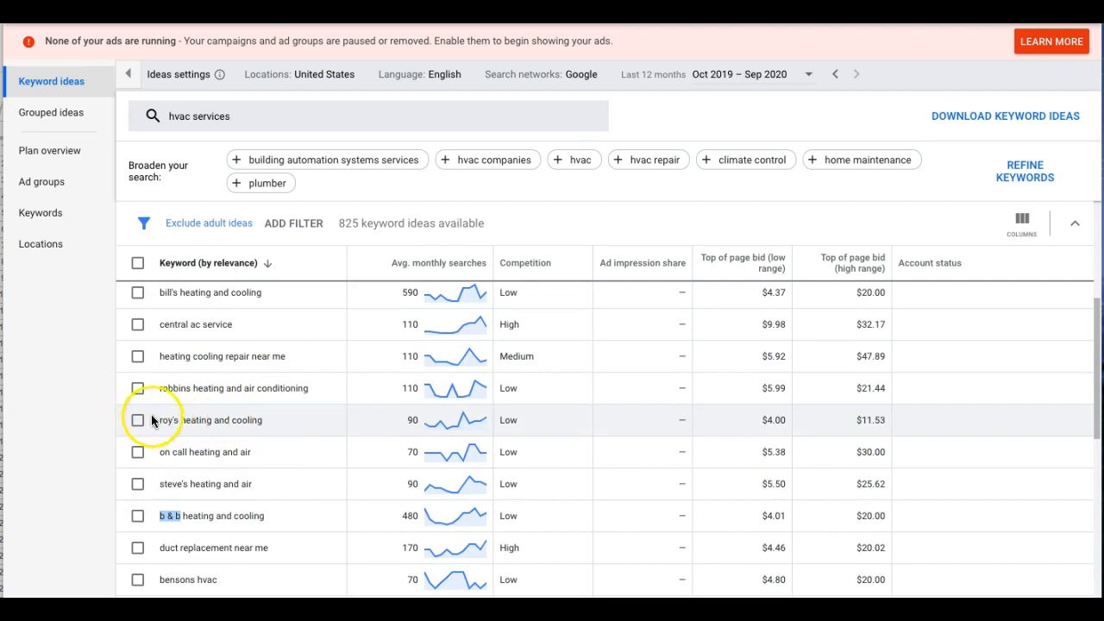
{"action": "scroll", "coordinate": [216, 375], "scroll_direction": "up", "scroll_amount": 1}
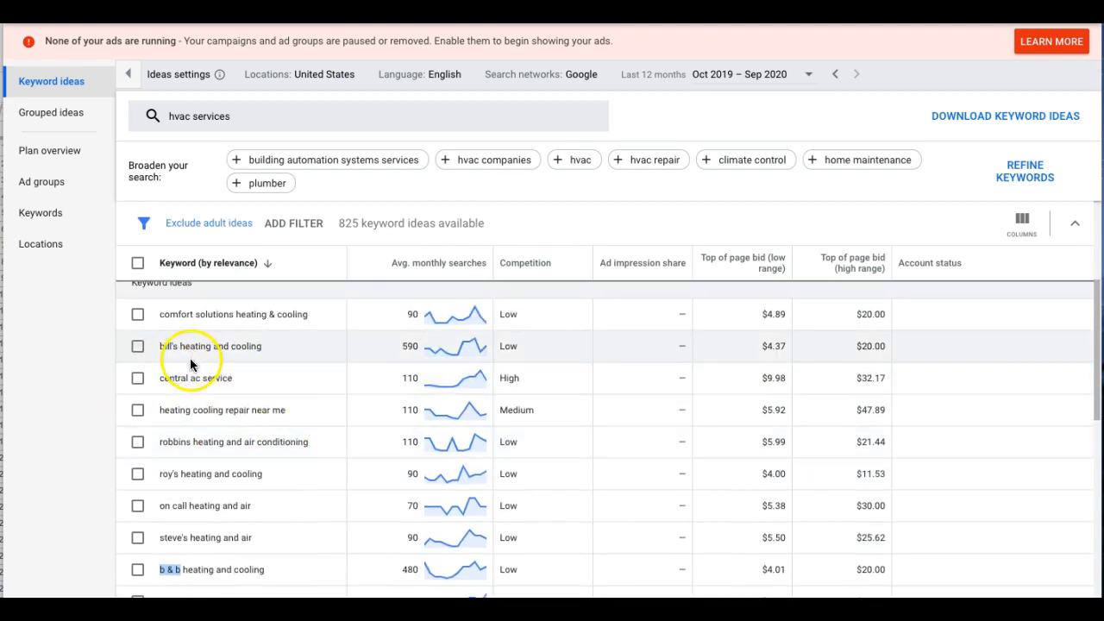
{"action": "scroll", "coordinate": [455, 464], "scroll_direction": "up", "scroll_amount": 1}
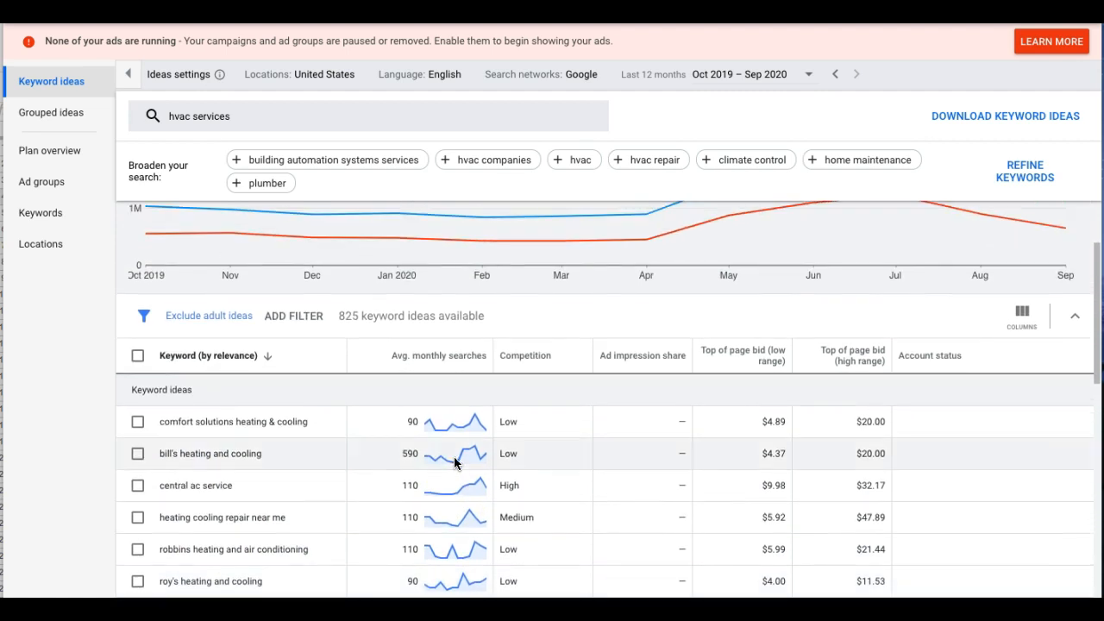
{"action": "scroll", "coordinate": [690, 472], "scroll_direction": "down", "scroll_amount": 3}
{"action": "scroll", "coordinate": [689, 472], "scroll_direction": "down", "scroll_amount": 10}
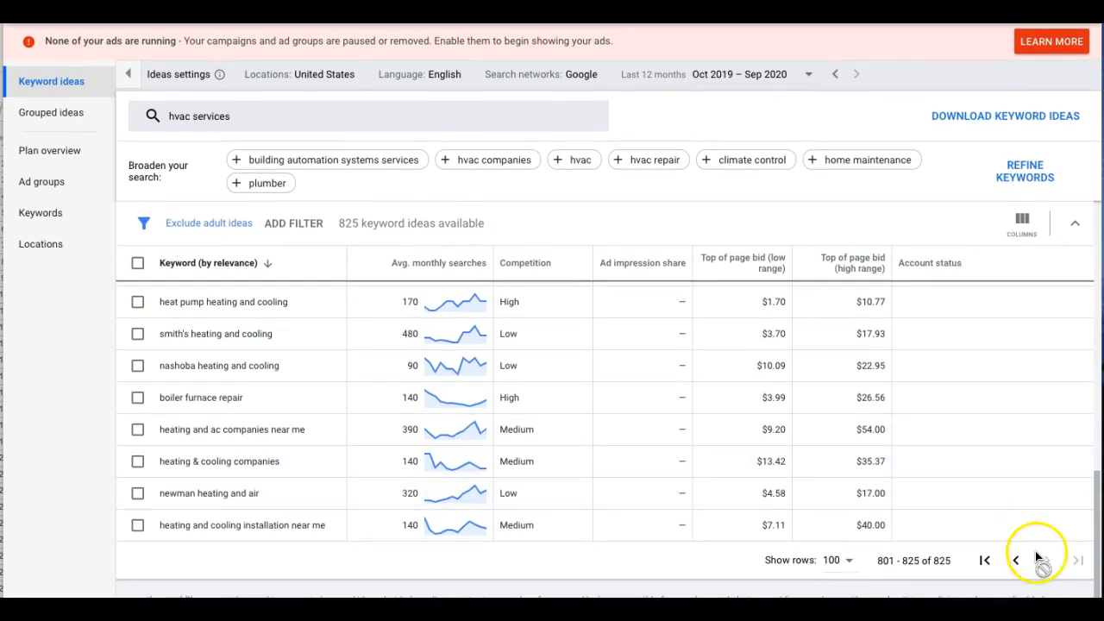
{"action": "left_click", "coordinate": [1017, 561]}
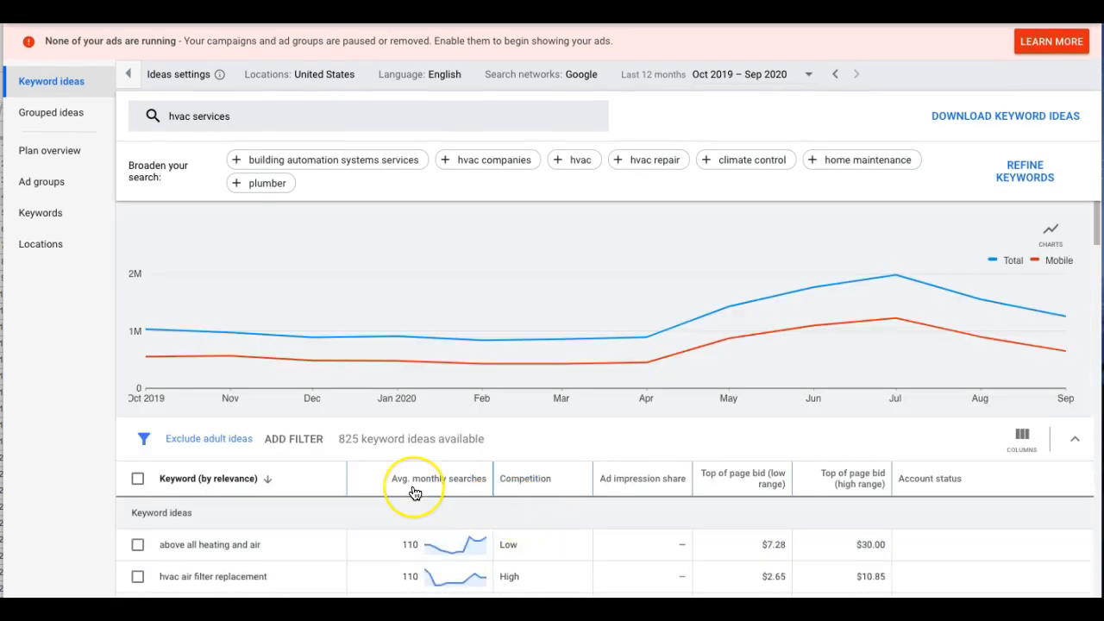
Step: Copy "groggs" from the "groggs heating and cooling" keyword idea into cell D4 of the spreadsheet
{"action": "scroll", "coordinate": [414, 492], "scroll_direction": "down", "scroll_amount": 3}
{"action": "scroll", "coordinate": [412, 489], "scroll_direction": "down", "scroll_amount": 1}
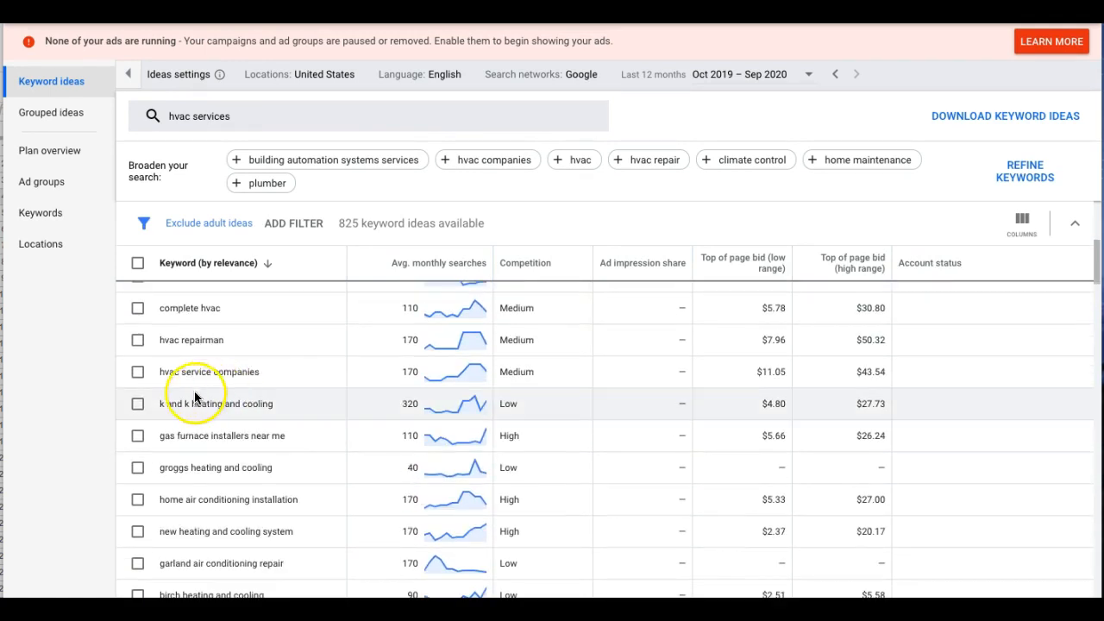
{"action": "scroll", "coordinate": [380, 438], "scroll_direction": "down", "scroll_amount": 2}
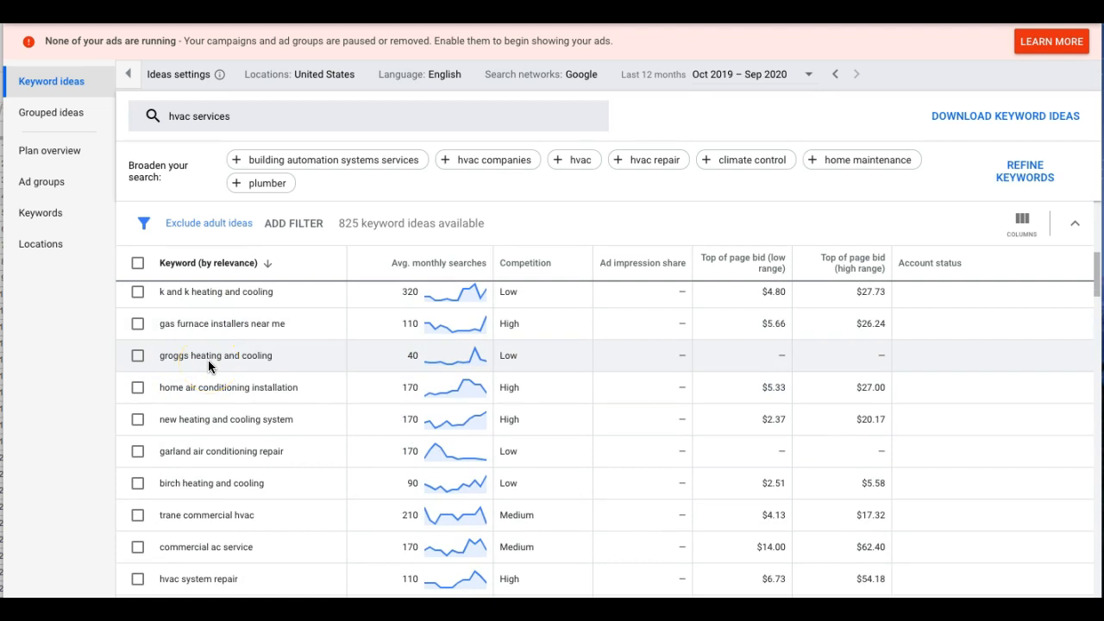
{"action": "scroll", "coordinate": [209, 366], "scroll_direction": "down", "scroll_amount": 1}
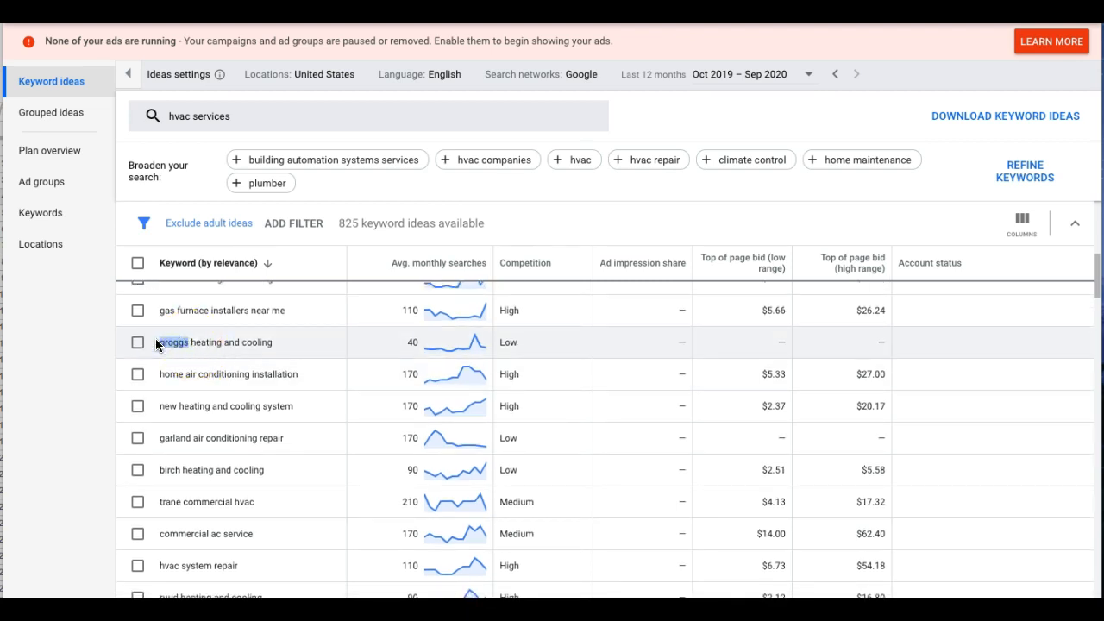
{"action": "left_click", "coordinate": [2, 233]}
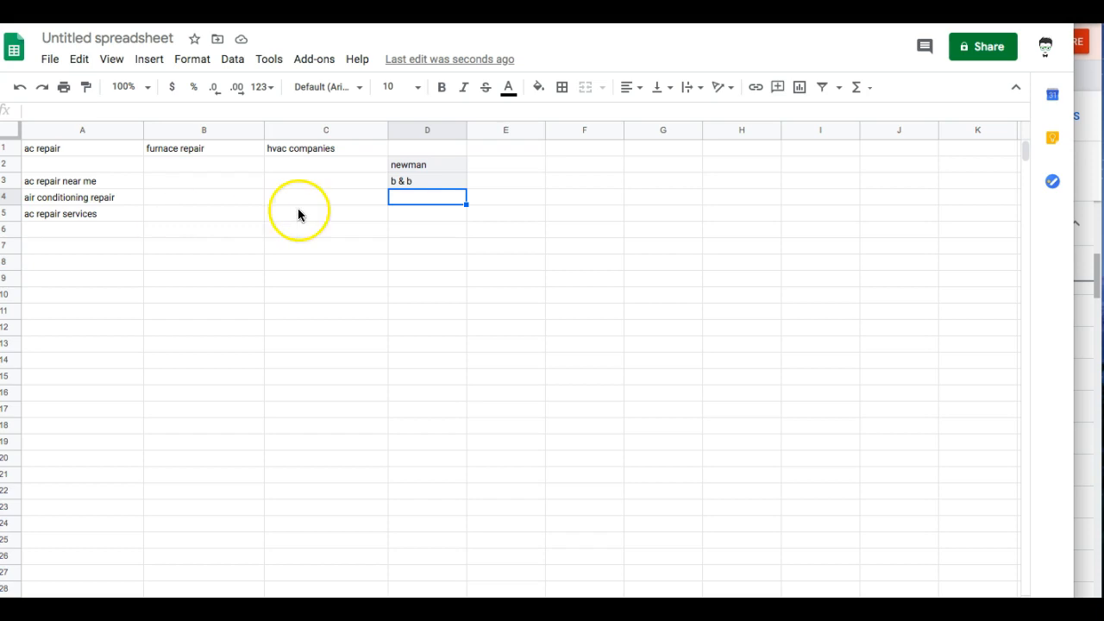
{"action": "type", "text": "groggs"}
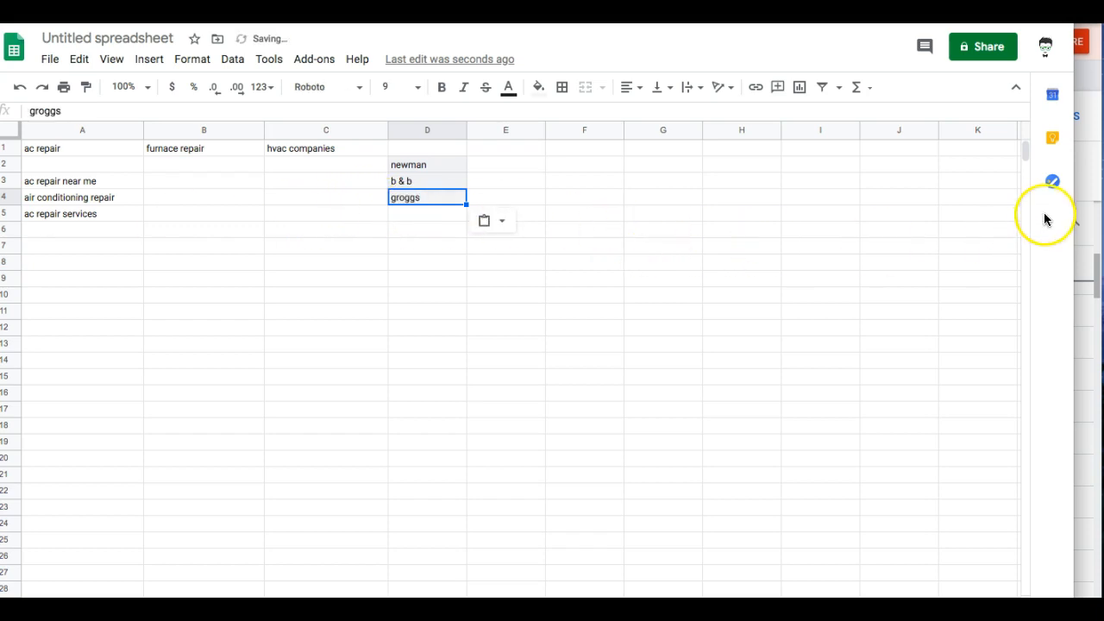
Step: Copy "birch heating" from the "birch heating and cooling" keyword idea into cell D5 of the spreadsheet
{"action": "left_click", "coordinate": [1084, 216]}
{"action": "scroll", "coordinate": [379, 336], "scroll_direction": "down", "scroll_amount": 1}
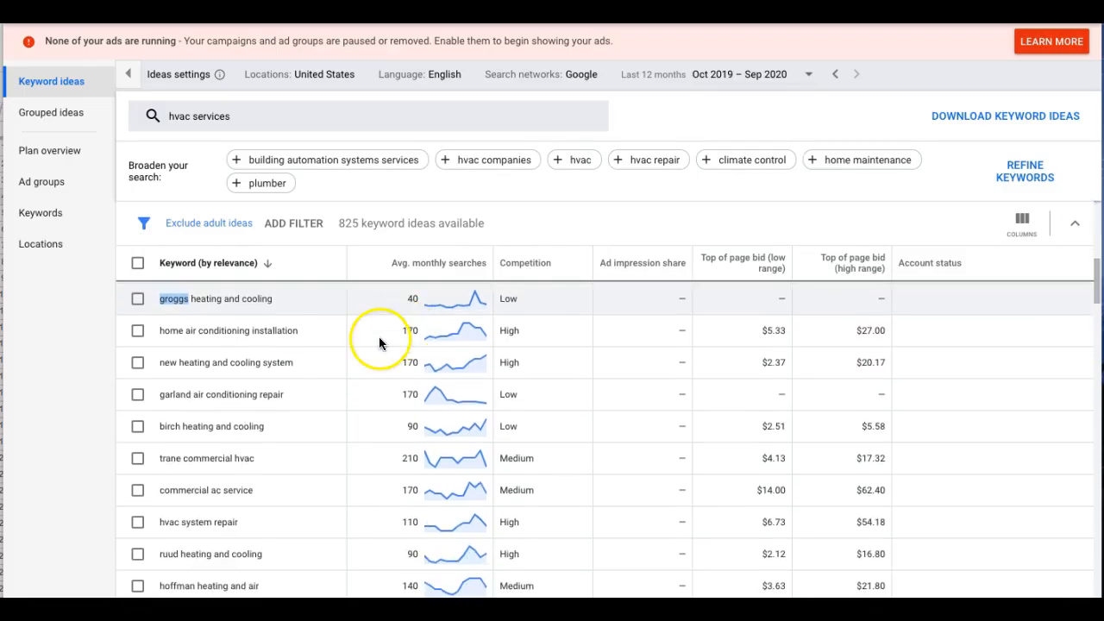
{"action": "left_click", "coordinate": [213, 427]}
{"action": "left_click_drag", "start_coordinate": [213, 426], "coordinate": [173, 424]}
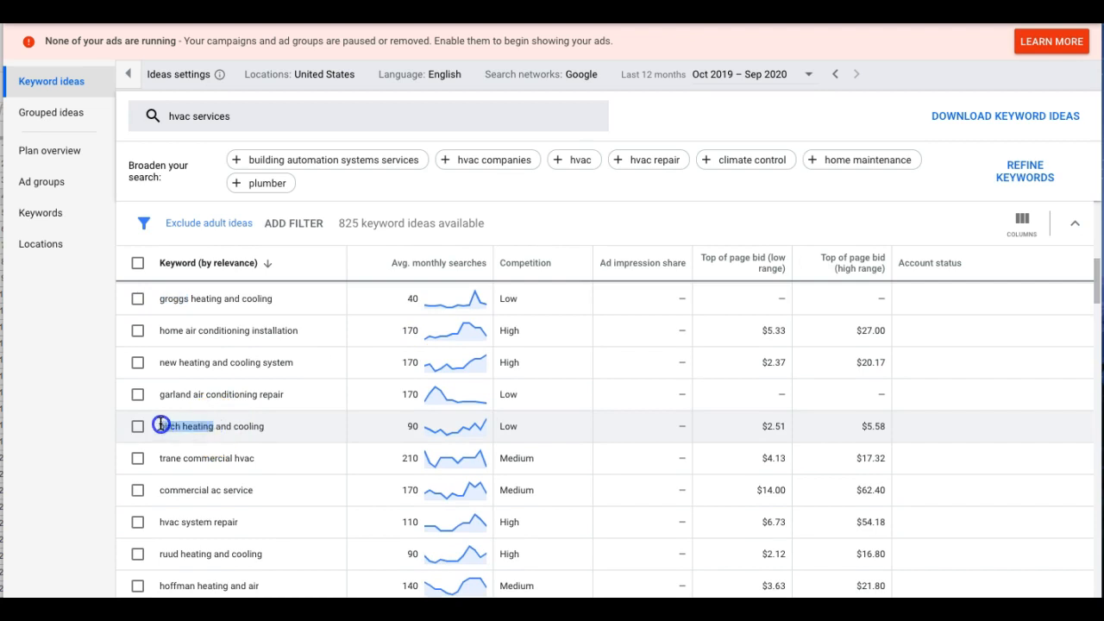
{"action": "left_click", "coordinate": [1, 350]}
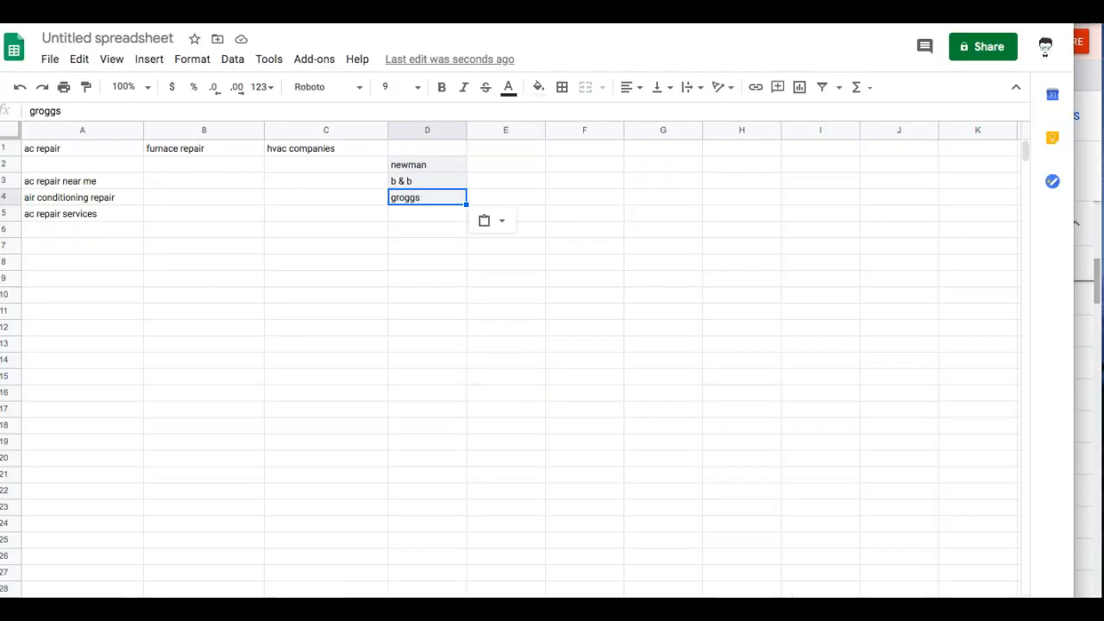
{"action": "left_click", "coordinate": [409, 217]}
{"action": "type", "text": "birch heating"}
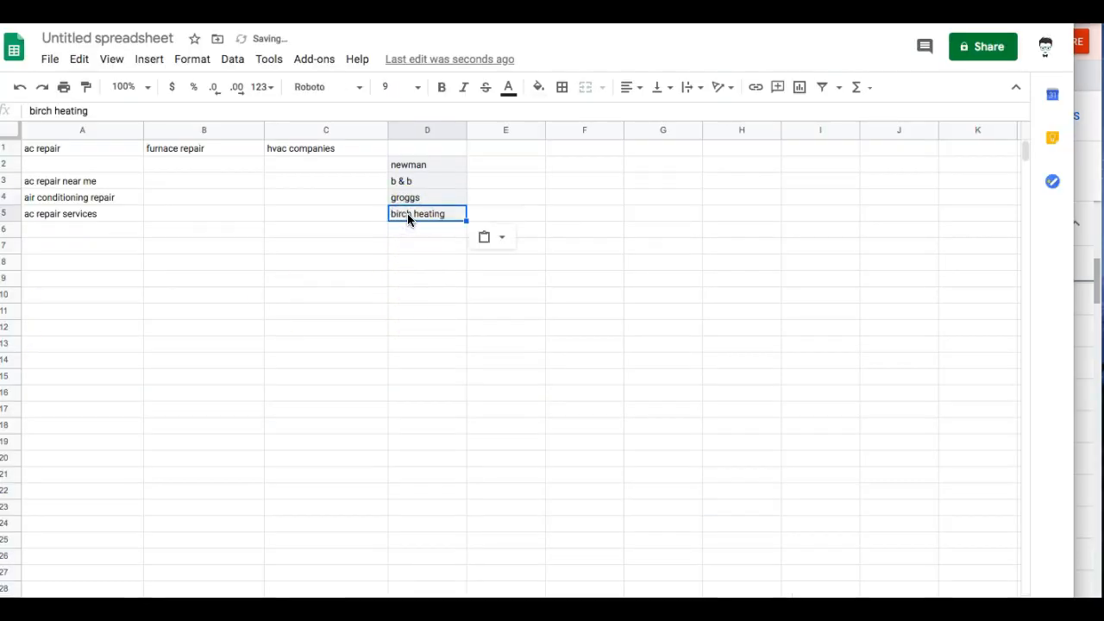
Step: Copy "hoffman" from the "hoffman heating and air" keyword idea in Keyword Planner into cell D6 of the spreadsheet
{"action": "left_click", "coordinate": [408, 229]}
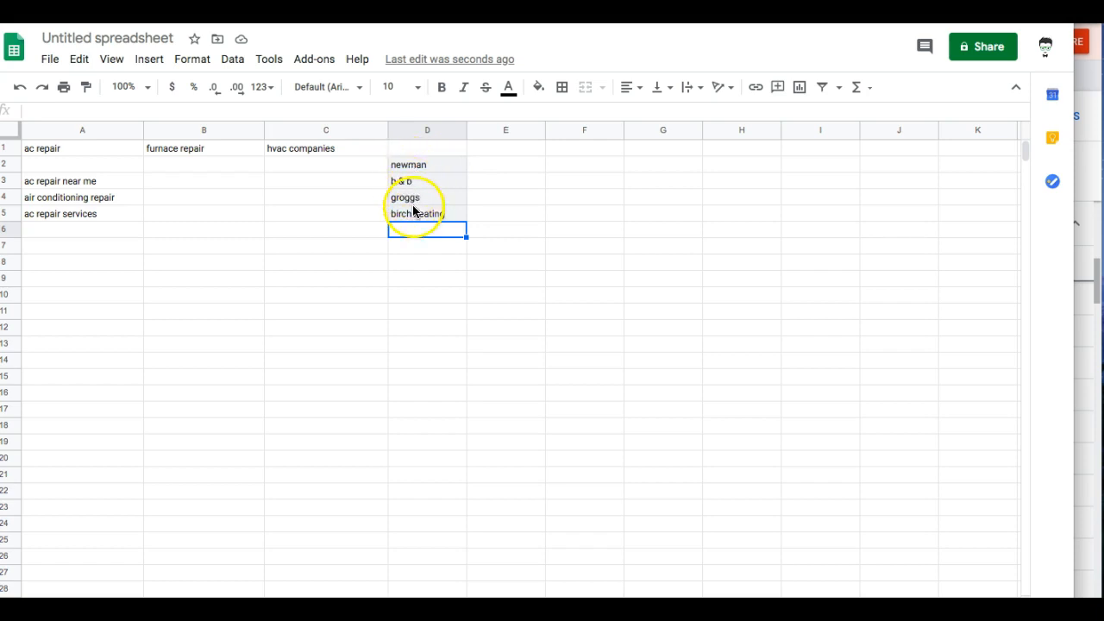
{"action": "left_click", "coordinate": [1084, 193]}
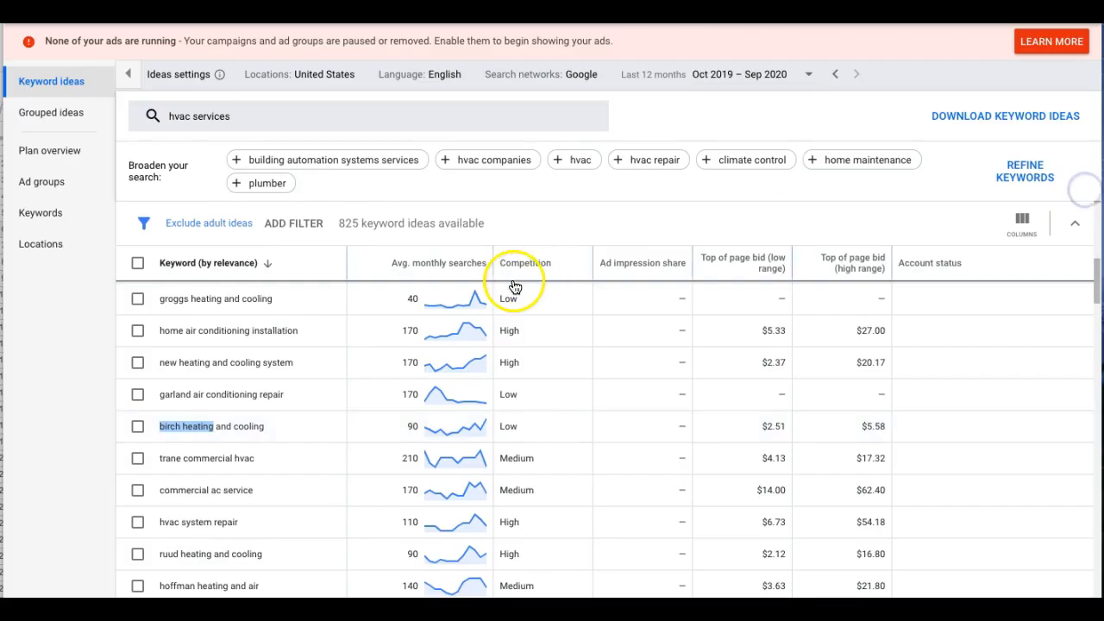
{"action": "scroll", "coordinate": [333, 373], "scroll_direction": "down", "scroll_amount": 3}
{"action": "scroll", "coordinate": [333, 371], "scroll_direction": "down", "scroll_amount": 1}
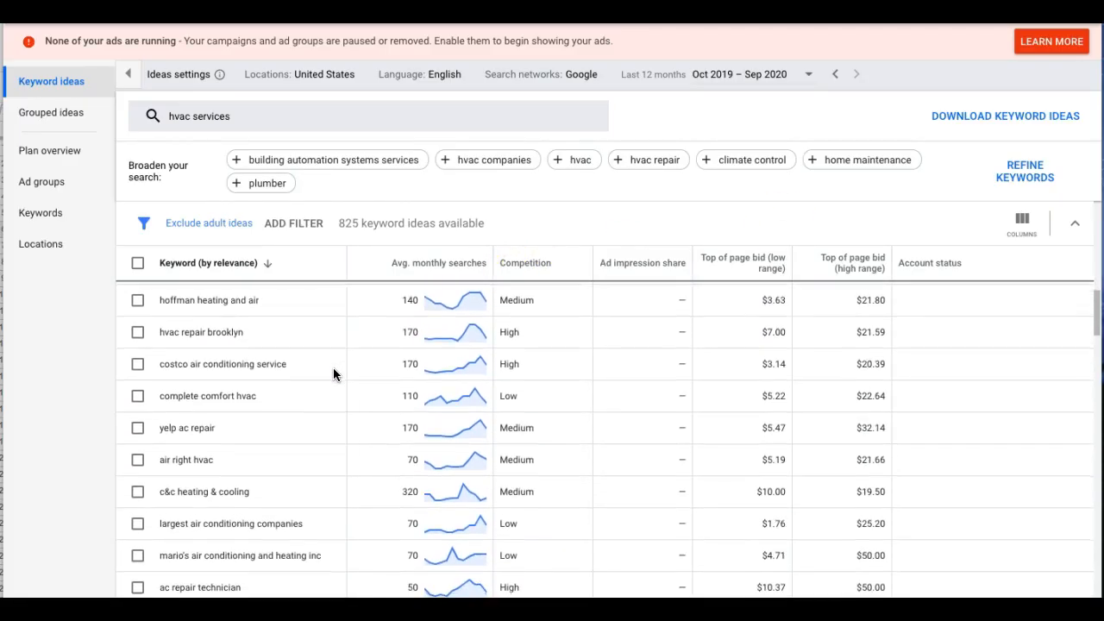
{"action": "left_click_drag", "start_coordinate": [193, 301], "coordinate": [173, 301]}
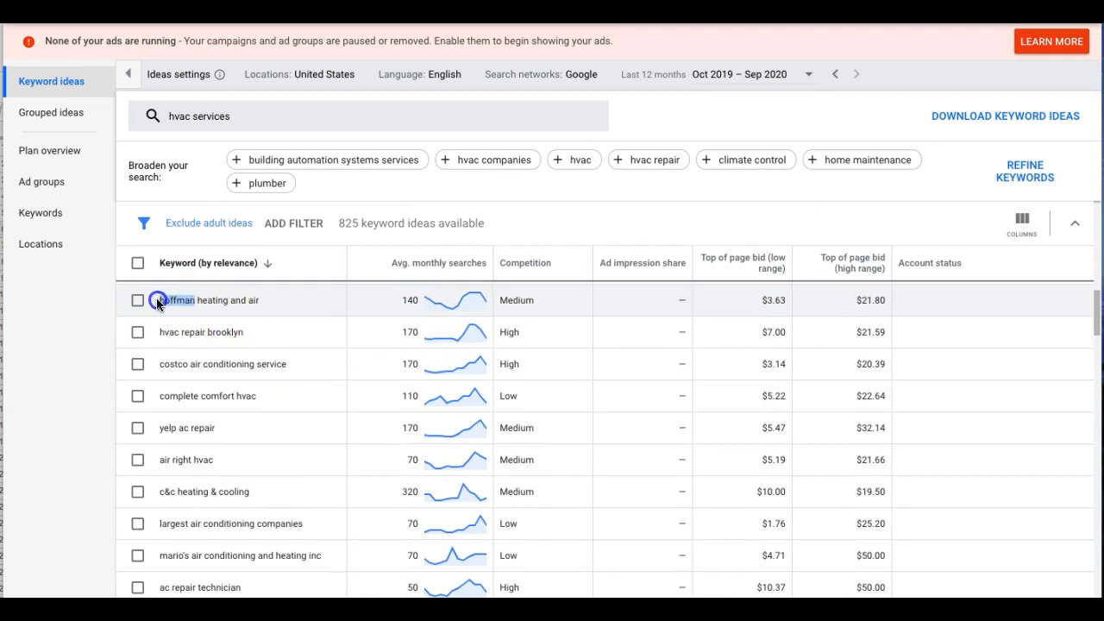
{"action": "key", "text": "alt+Tab"}
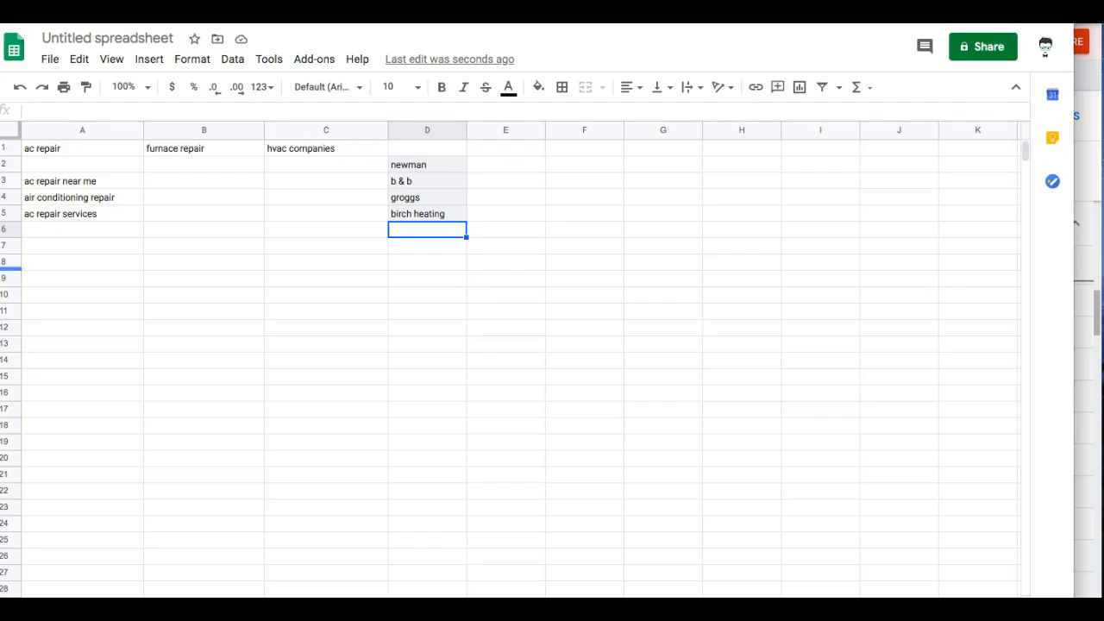
{"action": "type", "text": "hoffman"}
{"action": "left_click", "coordinate": [529, 248]}
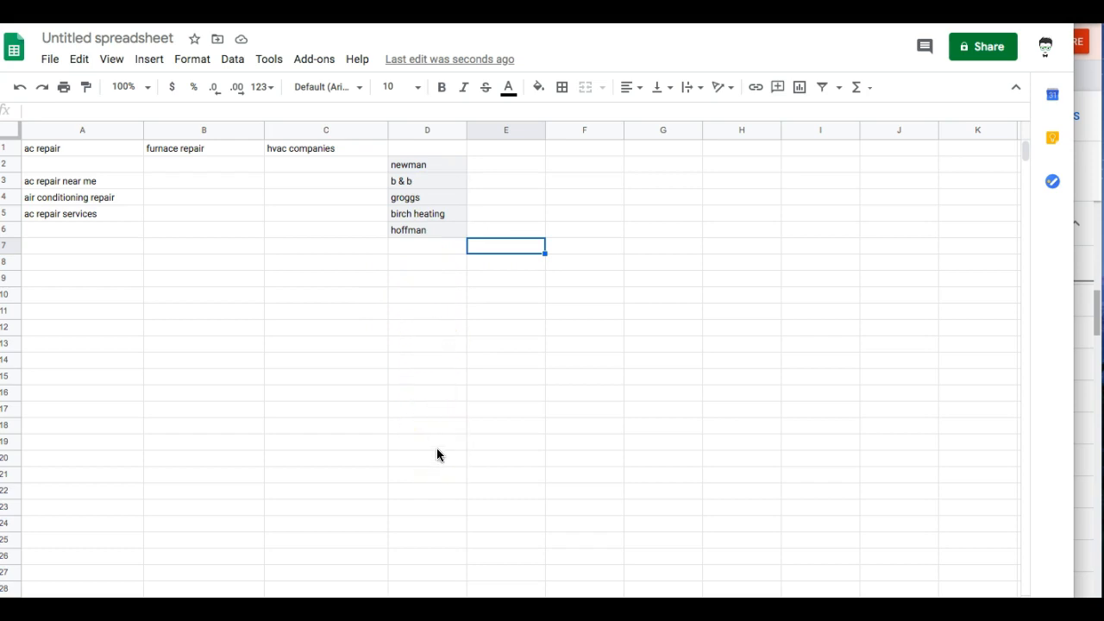
Step: Copy the company names in D2:D6 and open the negative keywords of the hvac lead gen campaign in Google Ads
{"action": "left_click_drag", "start_coordinate": [405, 166], "coordinate": [407, 235]}
{"action": "key", "text": "ctrl+c"}
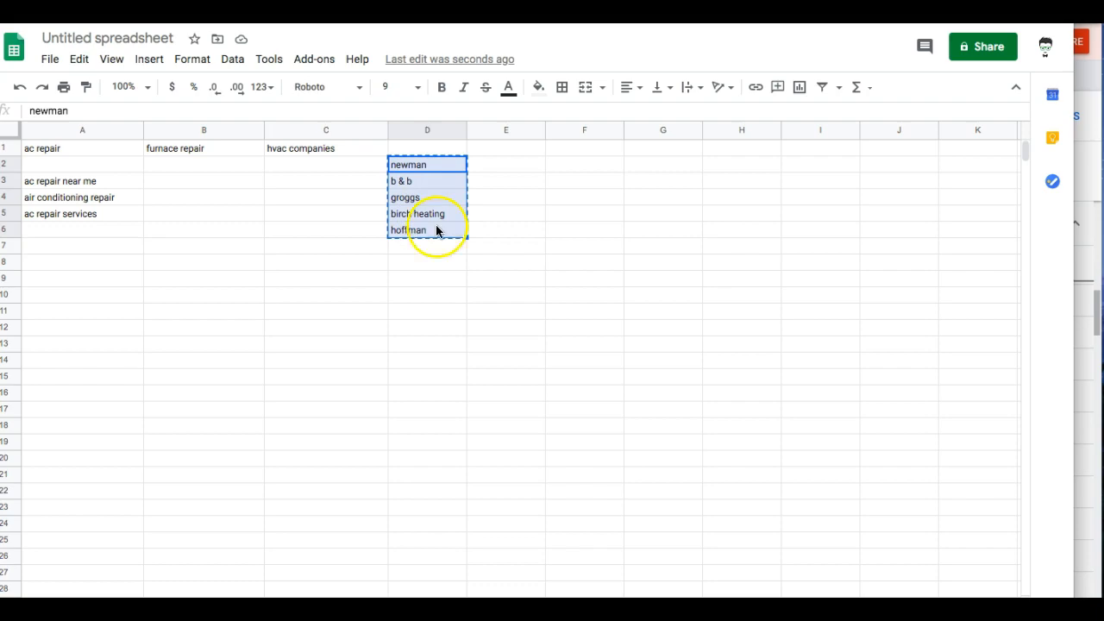
{"action": "left_click", "coordinate": [1095, 209]}
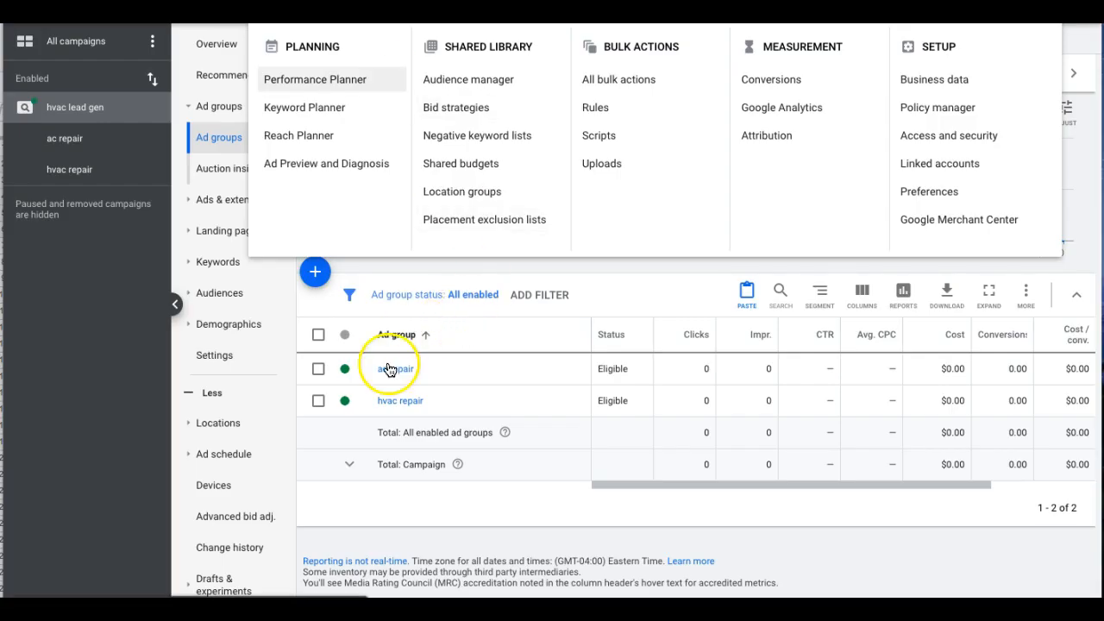
{"action": "left_click", "coordinate": [393, 512]}
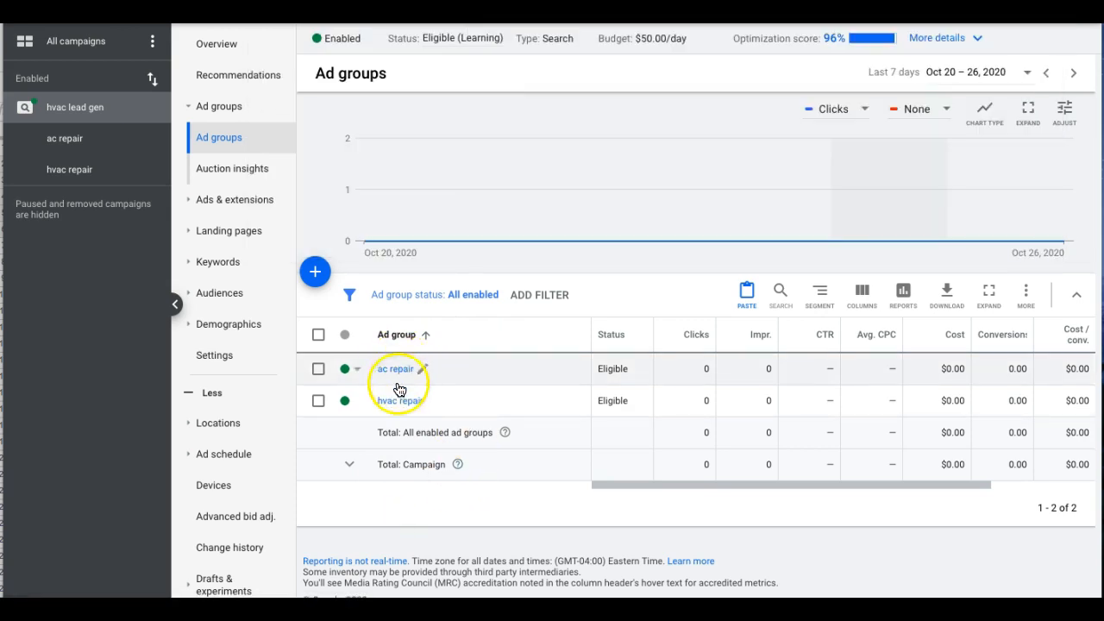
{"action": "left_click", "coordinate": [221, 269]}
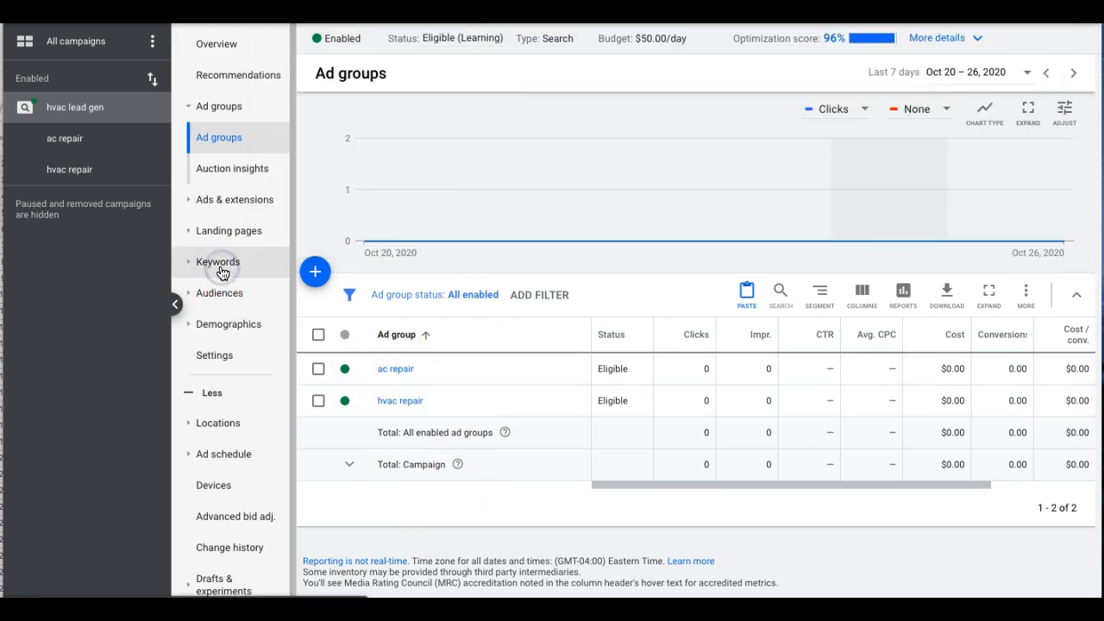
{"action": "left_click", "coordinate": [246, 271]}
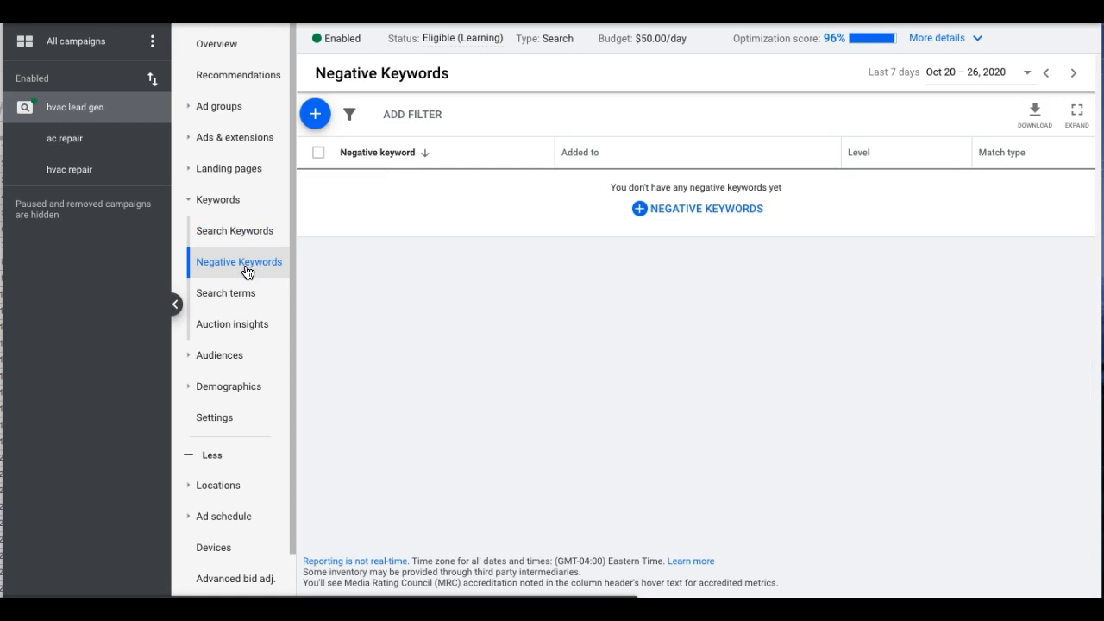
Step: Add newman, b & b, groggs, birch heating and hoffman as campaign-level negative keywords for hvac lead gen and save them
{"action": "left_click", "coordinate": [315, 114]}
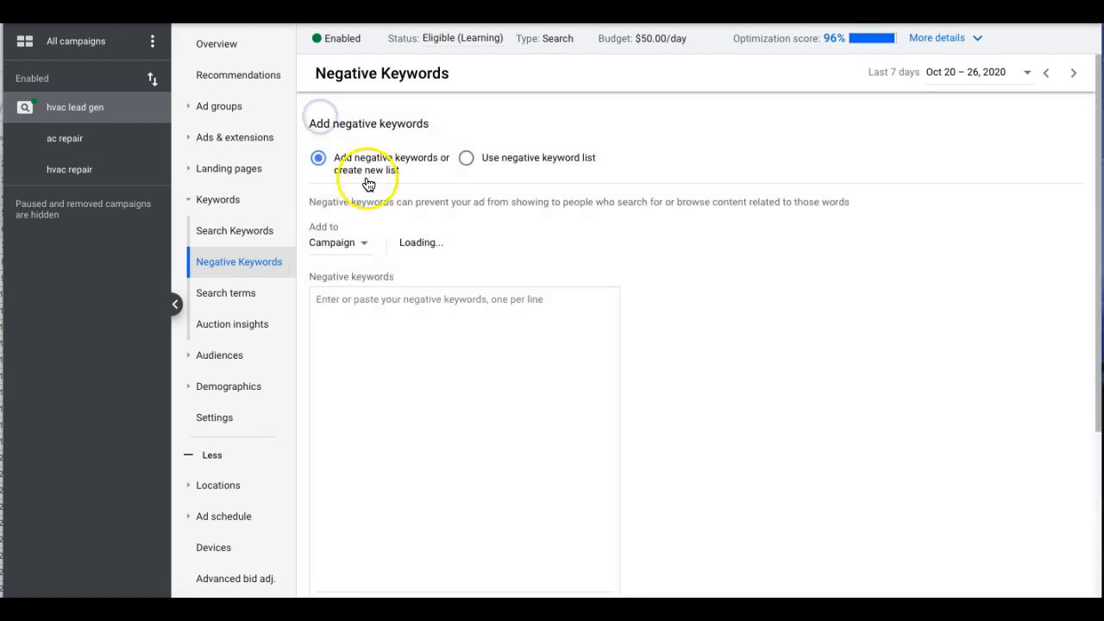
{"action": "left_click", "coordinate": [347, 245]}
{"action": "left_click", "coordinate": [348, 263]}
{"action": "left_click", "coordinate": [364, 329]}
{"action": "key", "text": "ctrl+v"}
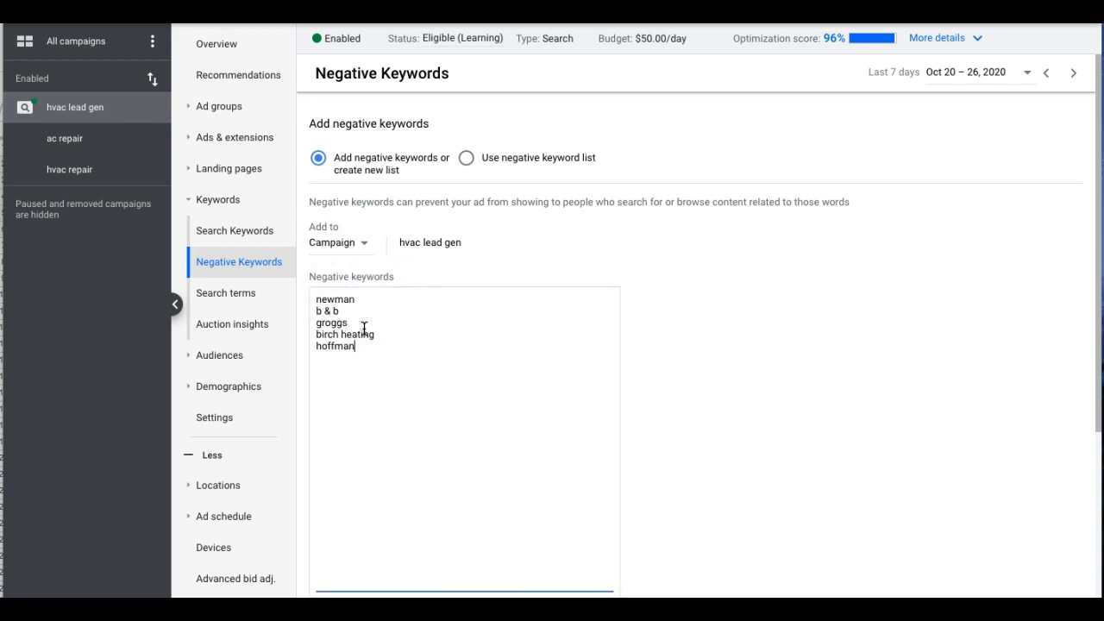
{"action": "scroll", "coordinate": [431, 388], "scroll_direction": "down", "scroll_amount": 3}
{"action": "left_click", "coordinate": [321, 470]}
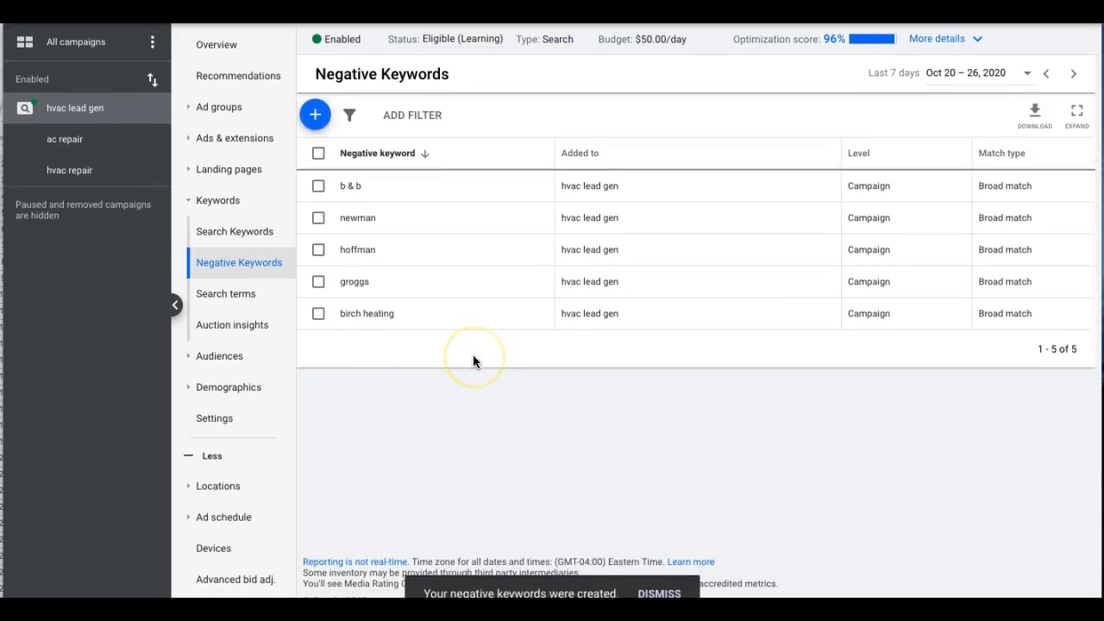
Step: Go through the campaign's ad groups and ads, and open its ad extensions overview
{"action": "left_click", "coordinate": [220, 108]}
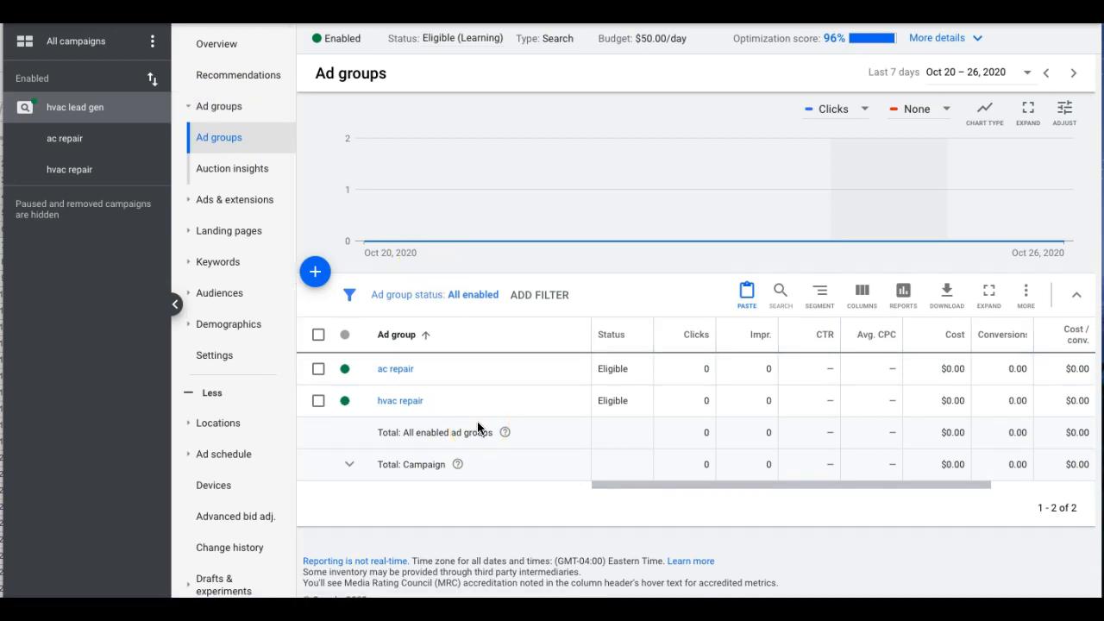
{"action": "left_click", "coordinate": [222, 201]}
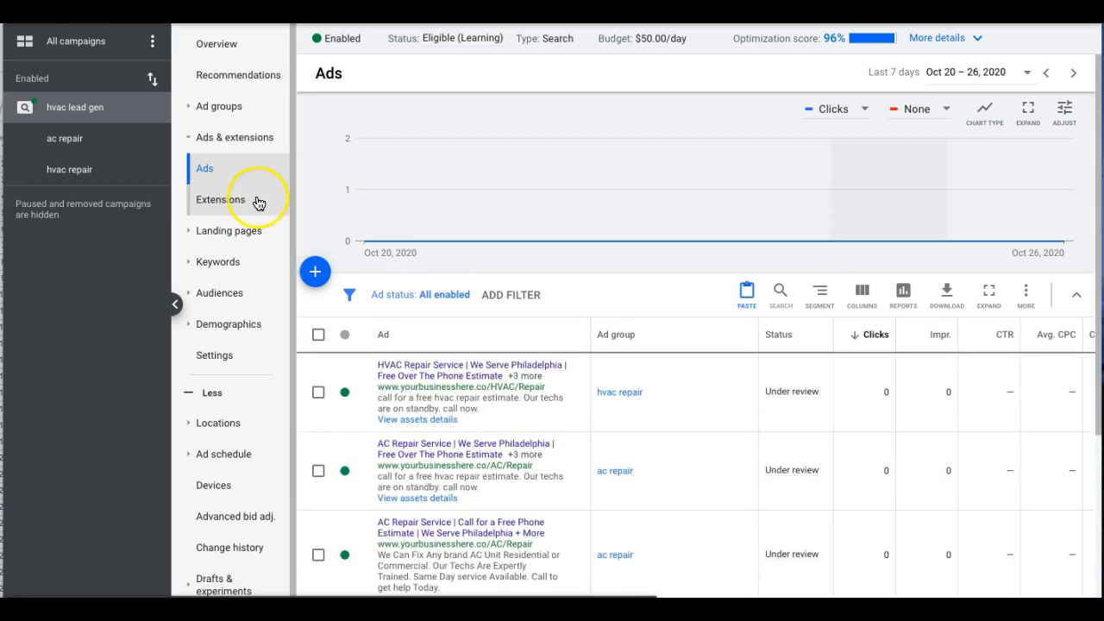
{"action": "left_click", "coordinate": [220, 199]}
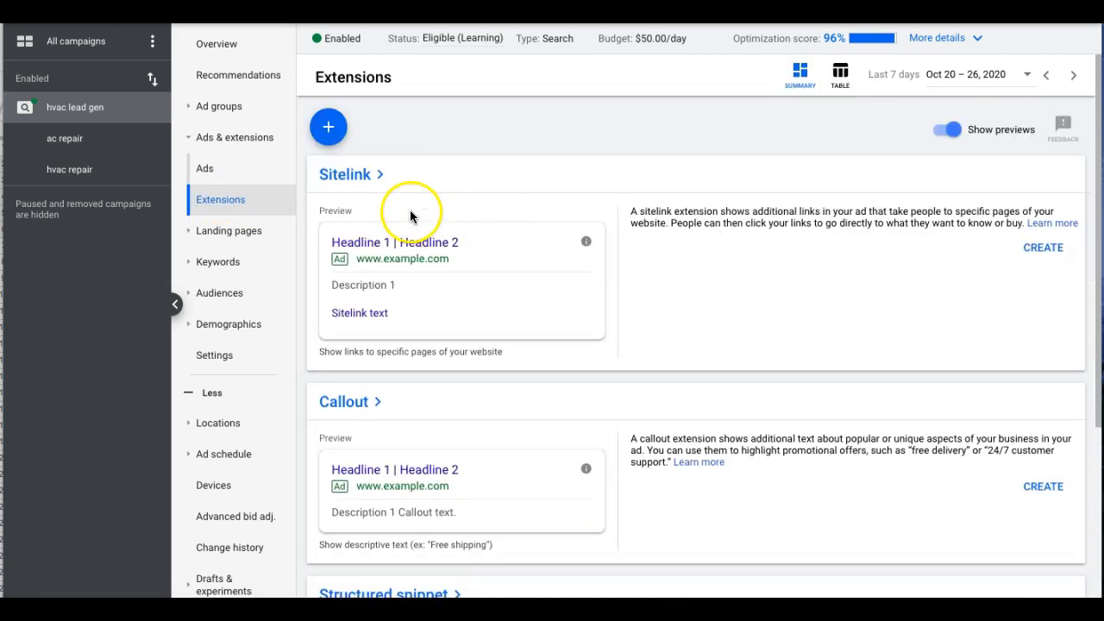
{"action": "left_click", "coordinate": [328, 126]}
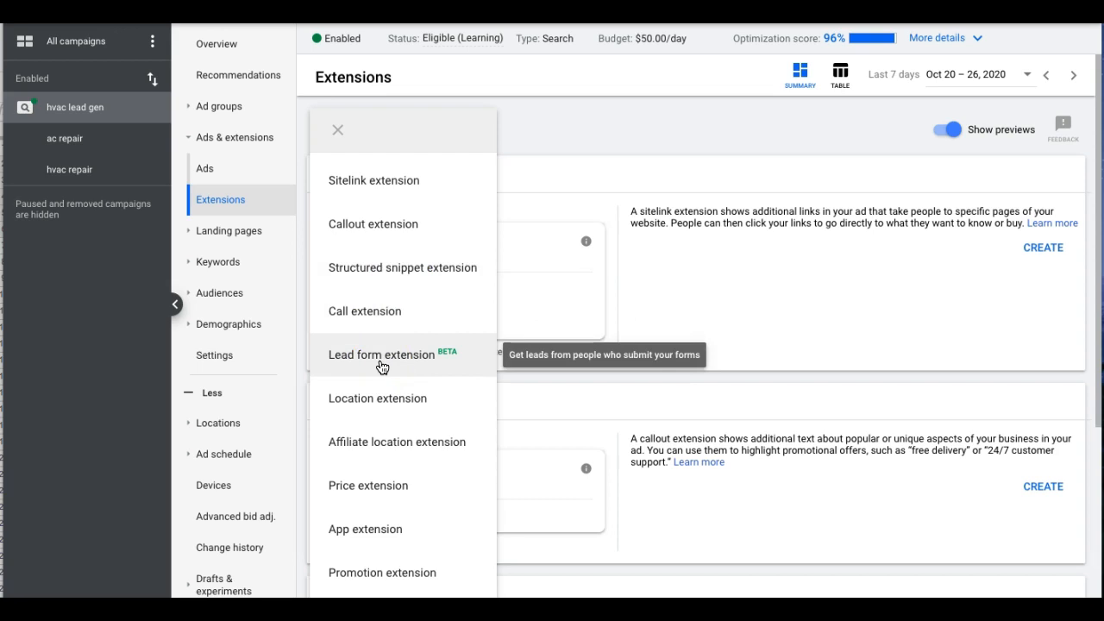
{"action": "left_click", "coordinate": [392, 405]}
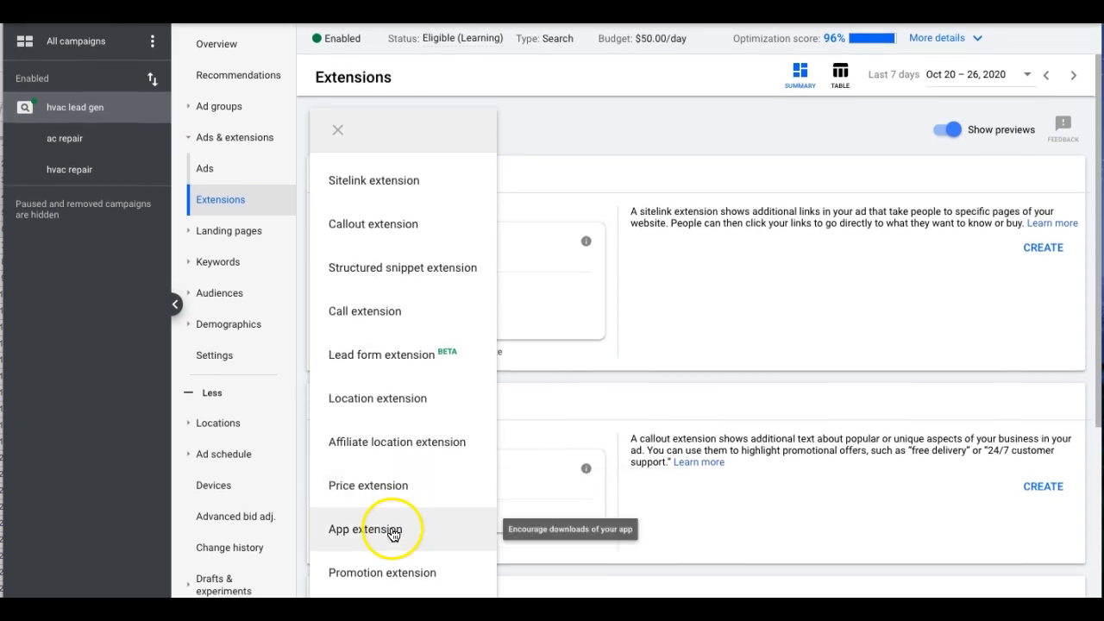
{"action": "left_click", "coordinate": [423, 577]}
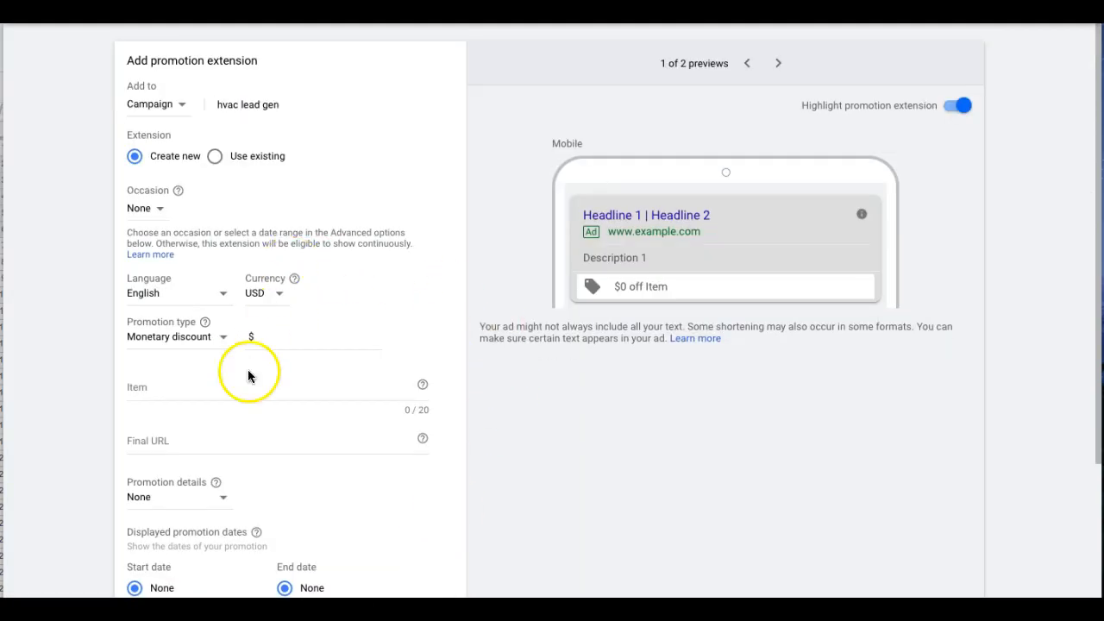
{"action": "scroll", "coordinate": [218, 398], "scroll_direction": "down", "scroll_amount": 3}
{"action": "left_click", "coordinate": [200, 544]}
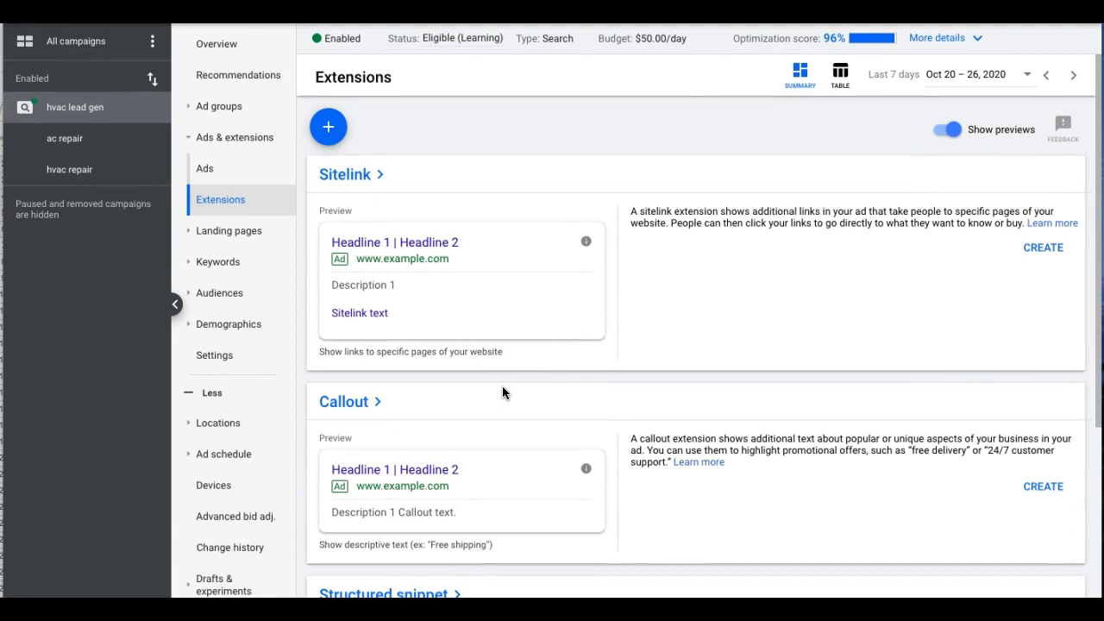
{"action": "left_click", "coordinate": [500, 165]}
{"action": "left_click", "coordinate": [331, 128]}
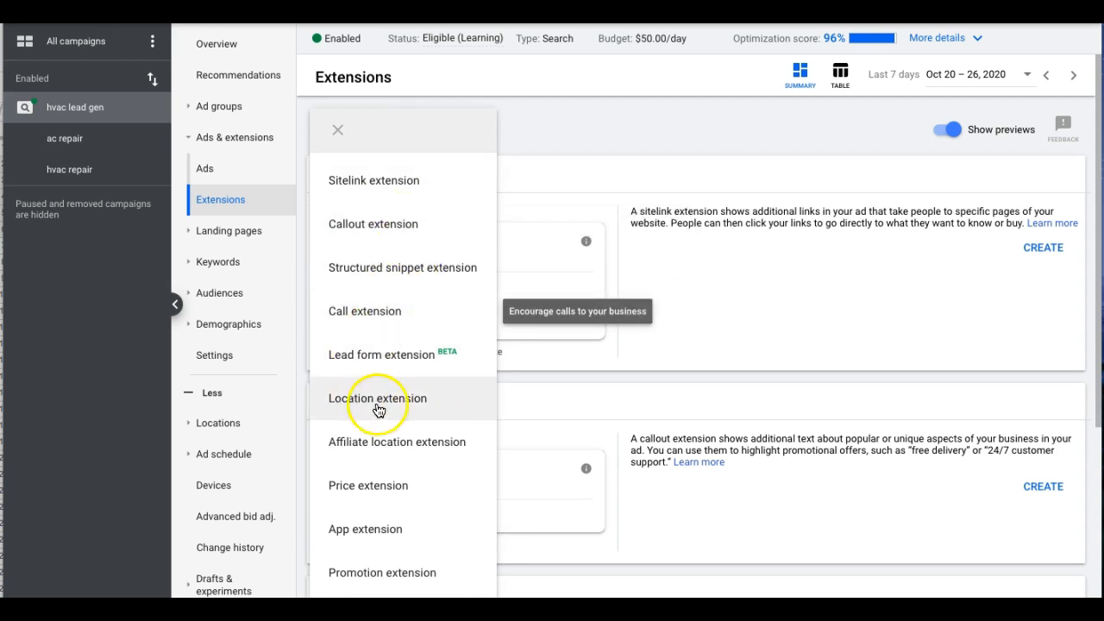
{"action": "left_click", "coordinate": [373, 180]}
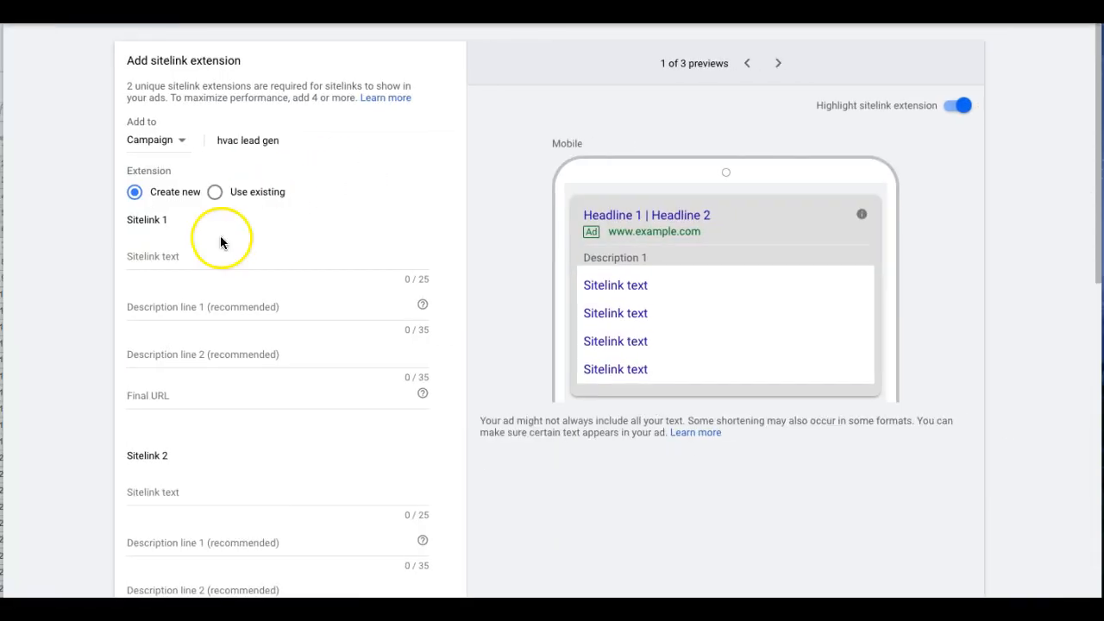
{"action": "scroll", "coordinate": [207, 398], "scroll_direction": "down", "scroll_amount": 2}
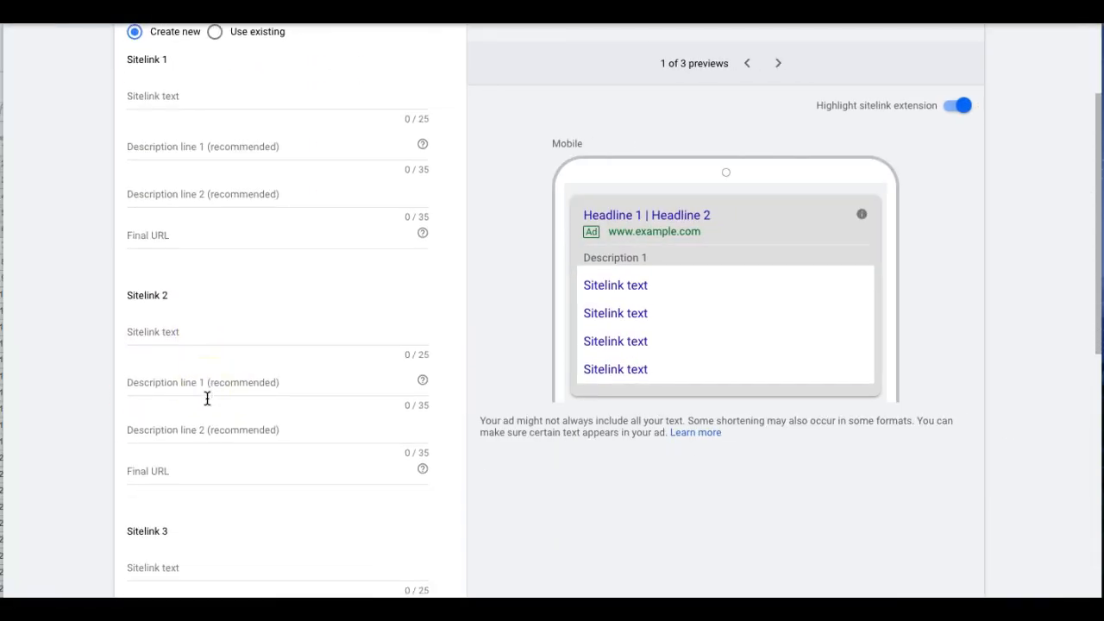
{"action": "left_click", "coordinate": [156, 235]}
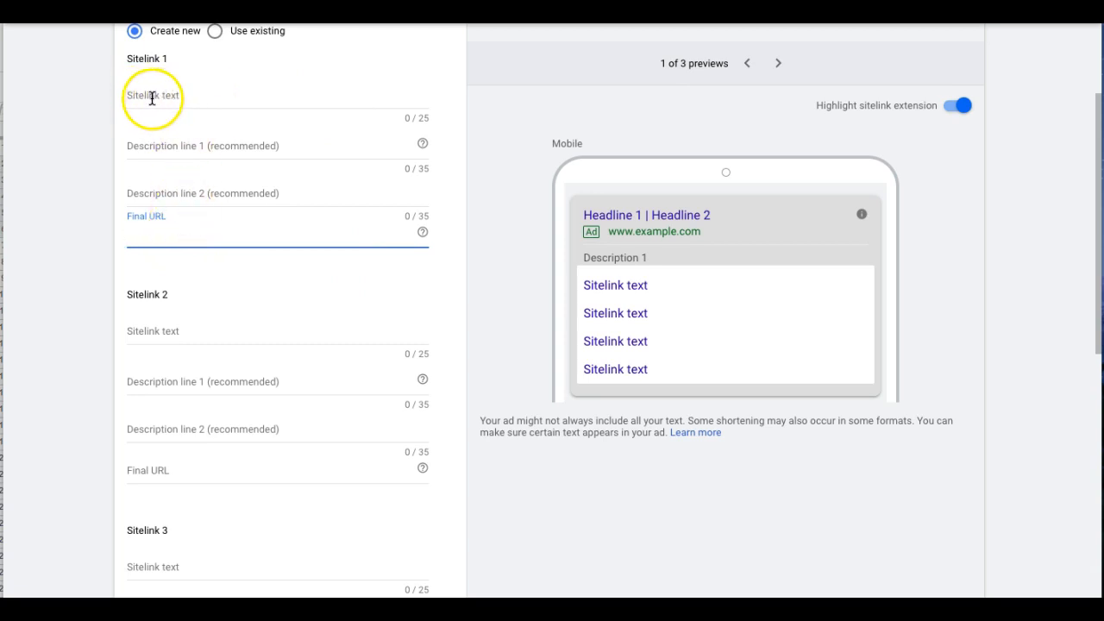
{"action": "left_click", "coordinate": [209, 97]}
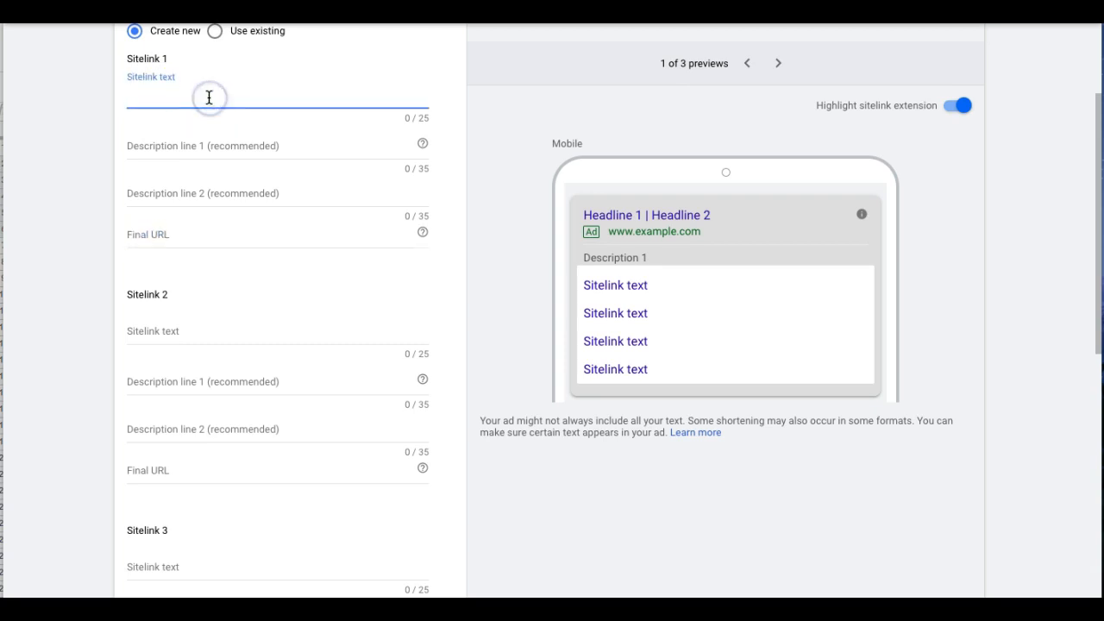
{"action": "type", "text": "Hvac Service"}
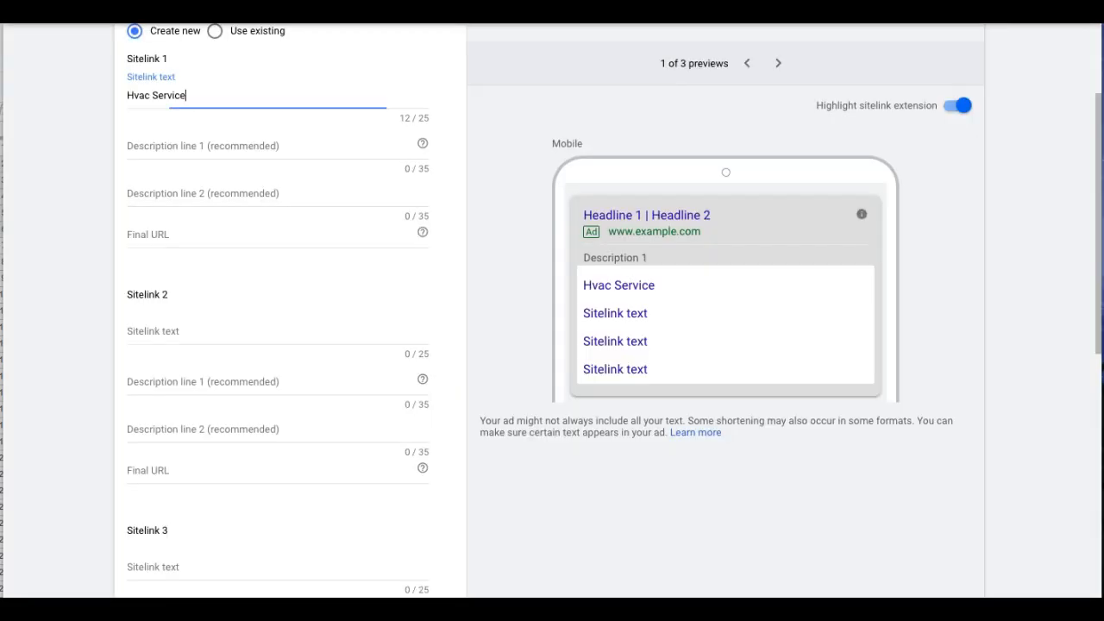
{"action": "left_click", "coordinate": [173, 239]}
{"action": "type", "text": "http://www.yourbusinesshere.co/"}
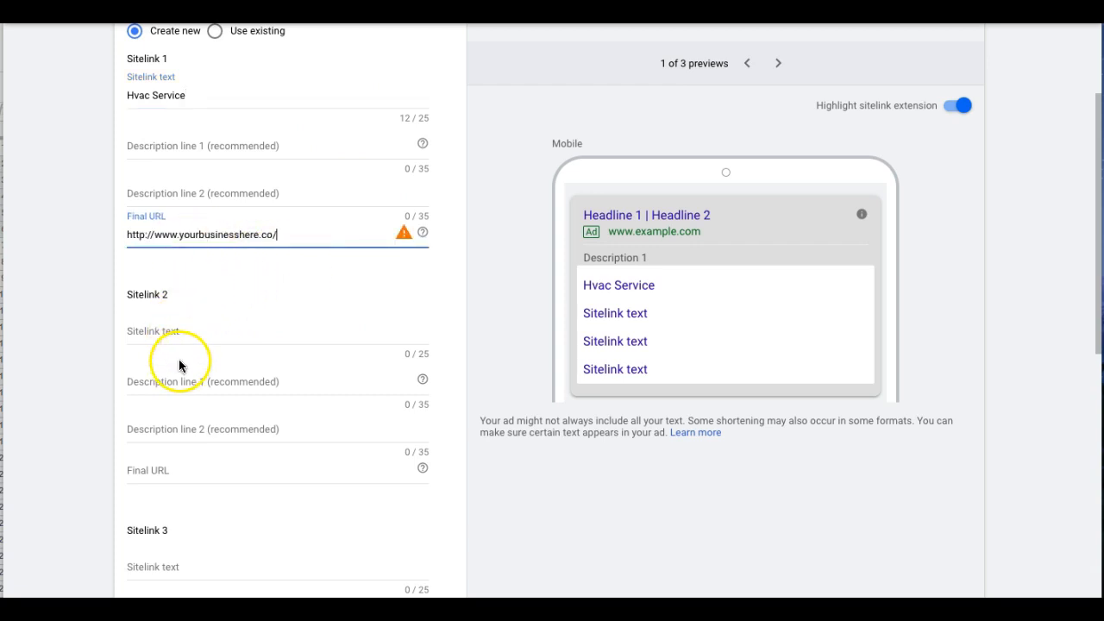
{"action": "left_click", "coordinate": [159, 470]}
{"action": "left_click", "coordinate": [153, 329]}
{"action": "type", "text": "About Us"}
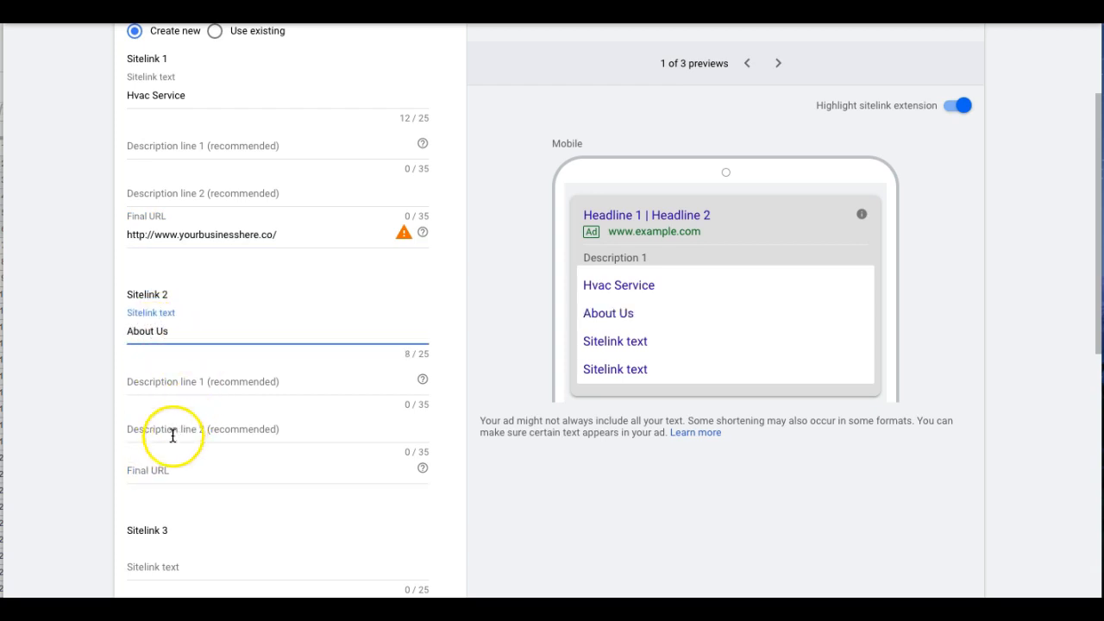
{"action": "left_click", "coordinate": [160, 469]}
{"action": "type", "text": "http://www.yourbusinesshere.co"}
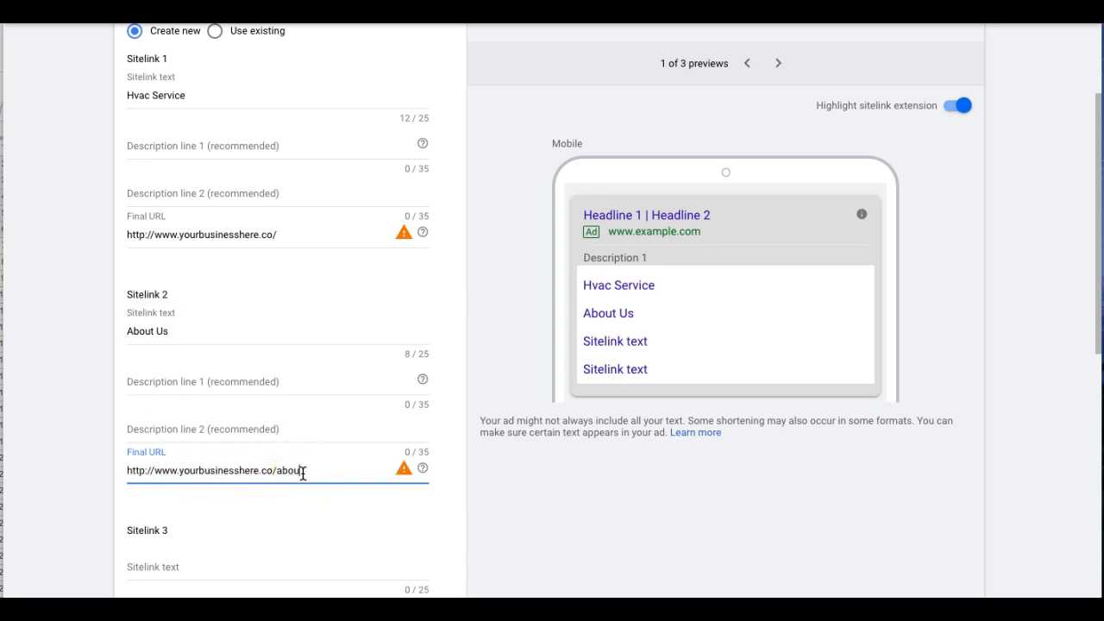
{"action": "left_click", "coordinate": [302, 471]}
{"action": "type", "text": "-us"}
{"action": "scroll", "coordinate": [296, 424], "scroll_direction": "down", "scroll_amount": 1}
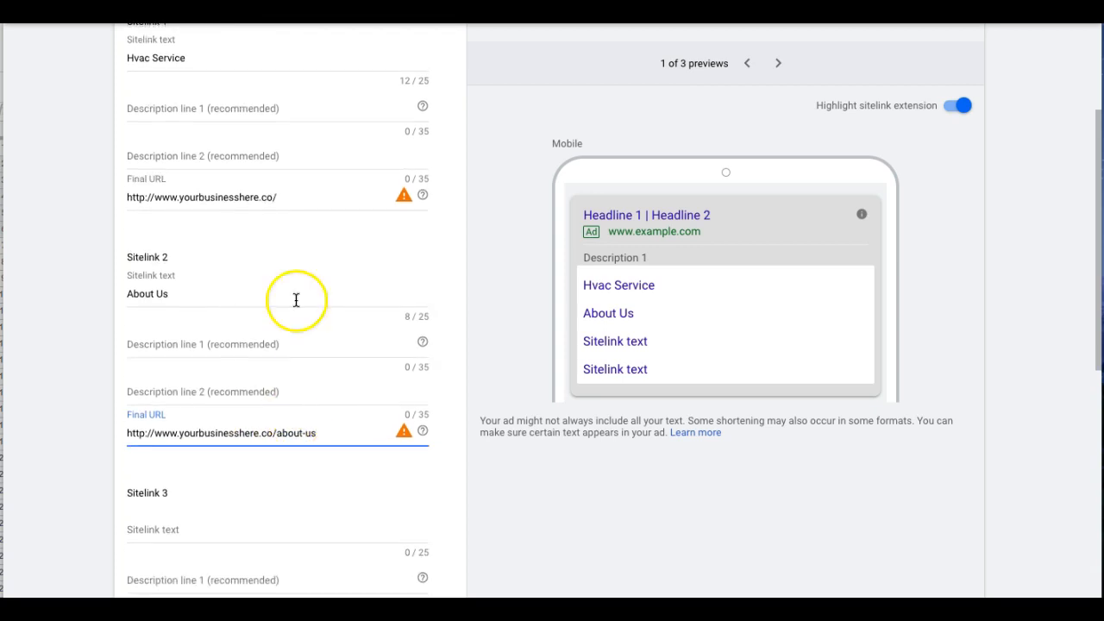
Step: Review the final URLs and the empty Sitelink 3 and 4 fields, and discard the sitelink extension without saving
{"action": "triple_click", "coordinate": [247, 198]}
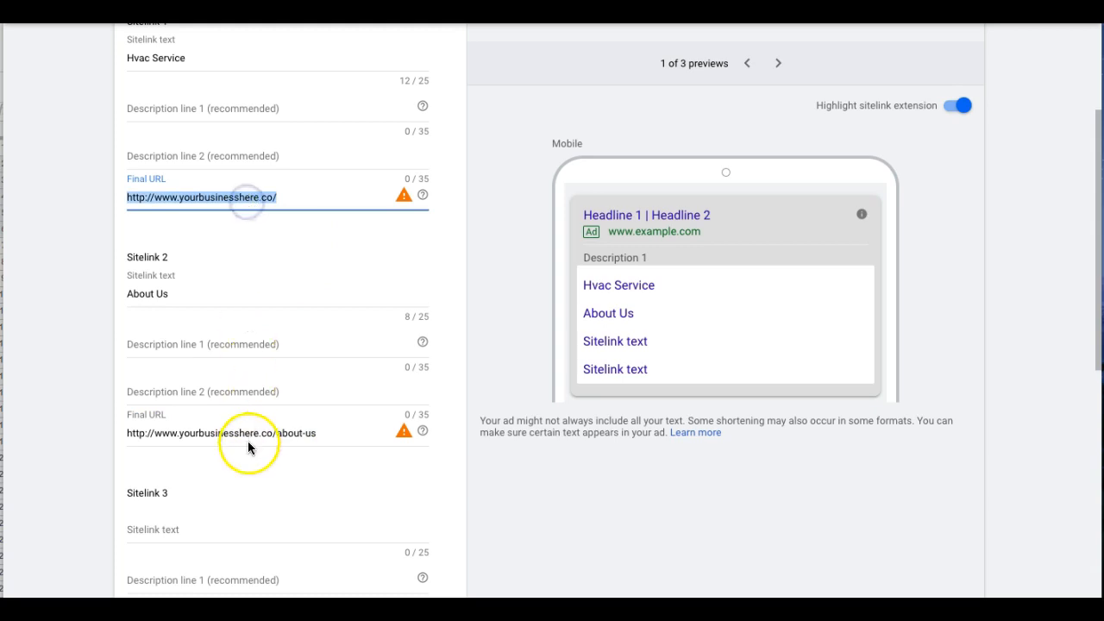
{"action": "scroll", "coordinate": [276, 464], "scroll_direction": "down", "scroll_amount": 5}
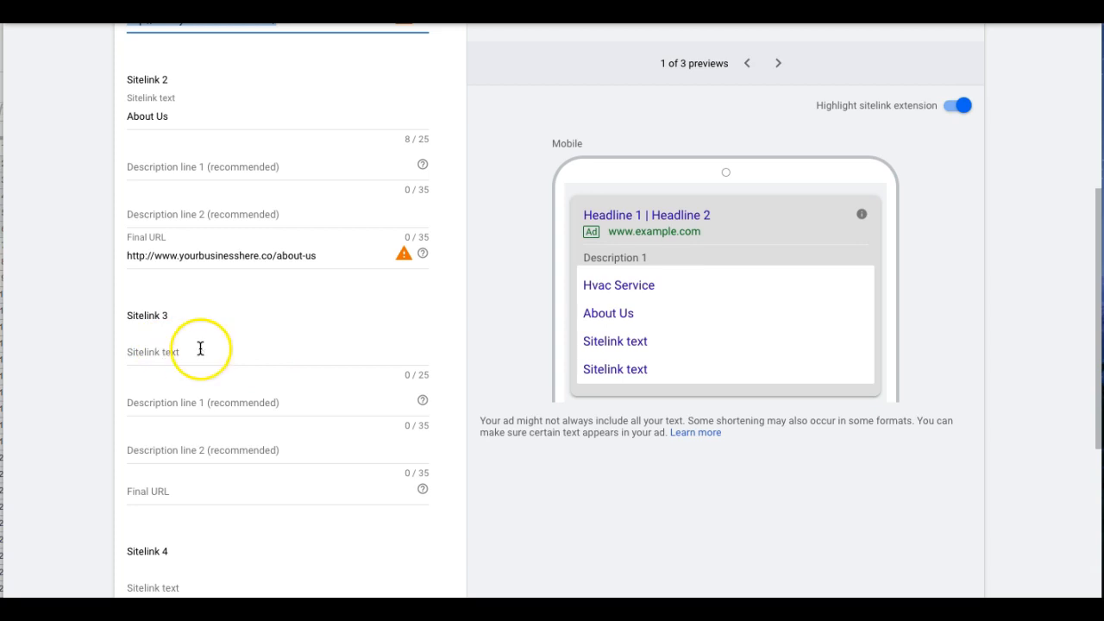
{"action": "scroll", "coordinate": [216, 348], "scroll_direction": "down", "scroll_amount": 1}
{"action": "scroll", "coordinate": [218, 324], "scroll_direction": "down", "scroll_amount": 7}
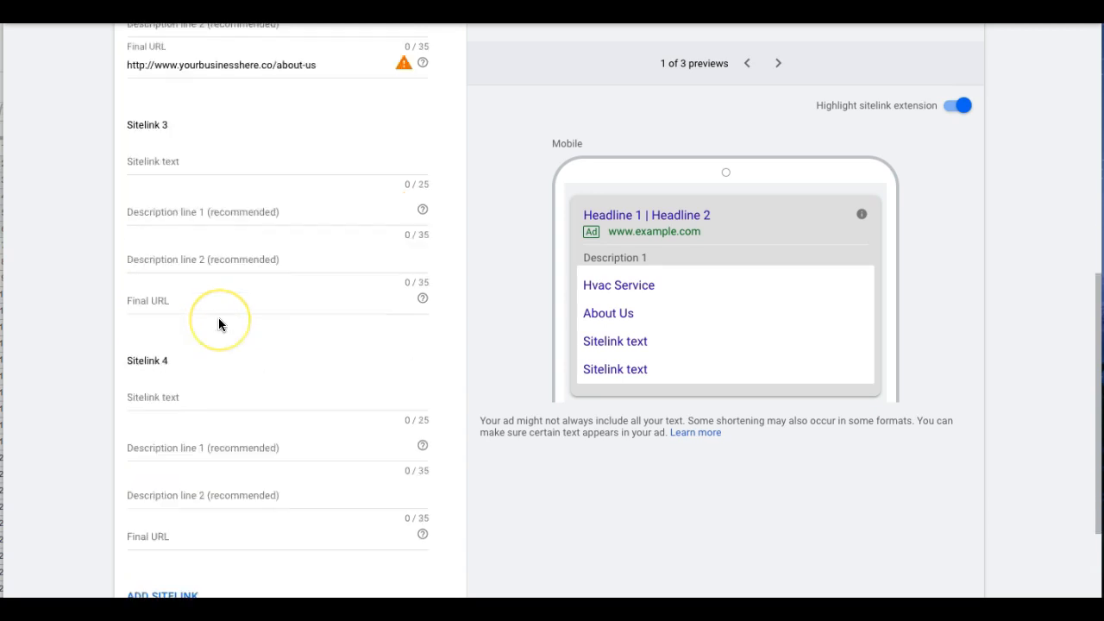
{"action": "left_click", "coordinate": [199, 544]}
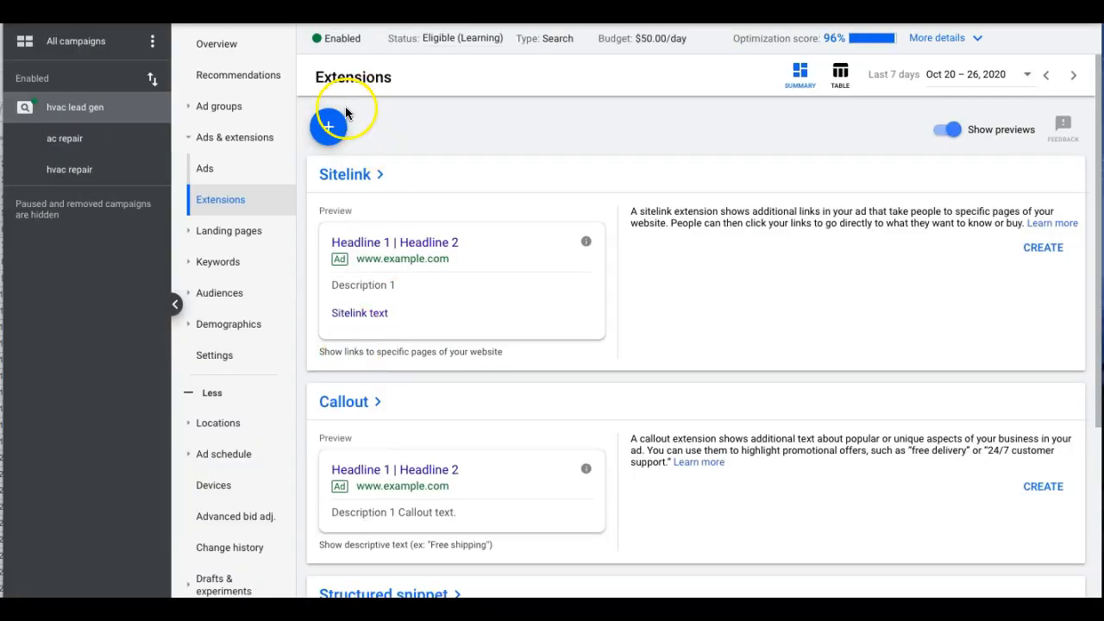
Step: Start a new callout extension for the hvac lead gen campaign and enter "5 star reviews" as callout text 1
{"action": "left_click", "coordinate": [328, 127]}
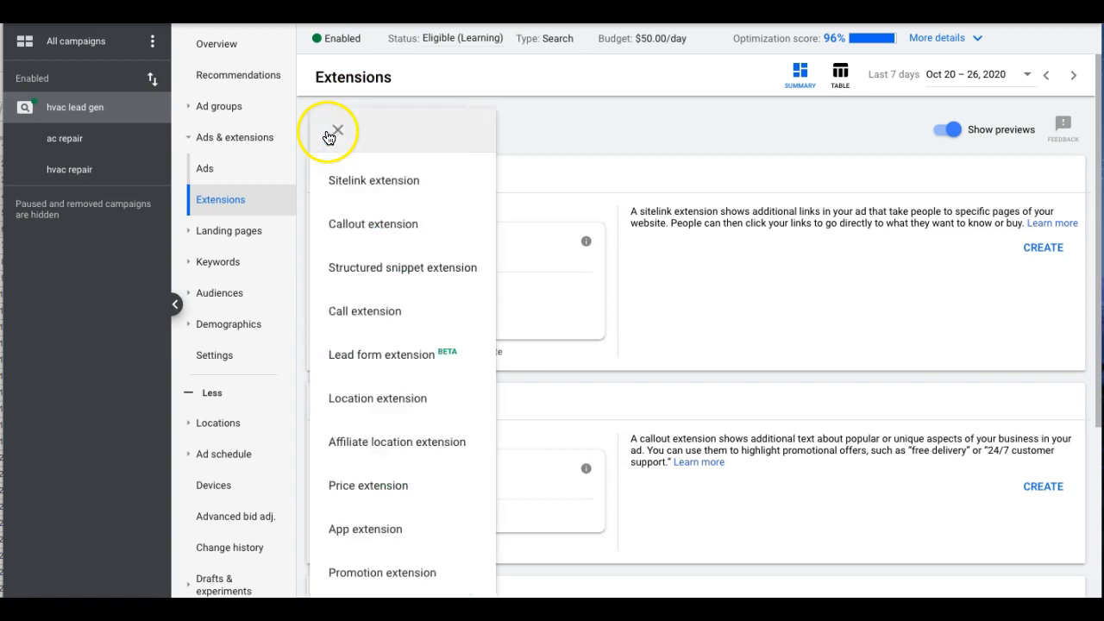
{"action": "left_click", "coordinate": [371, 228]}
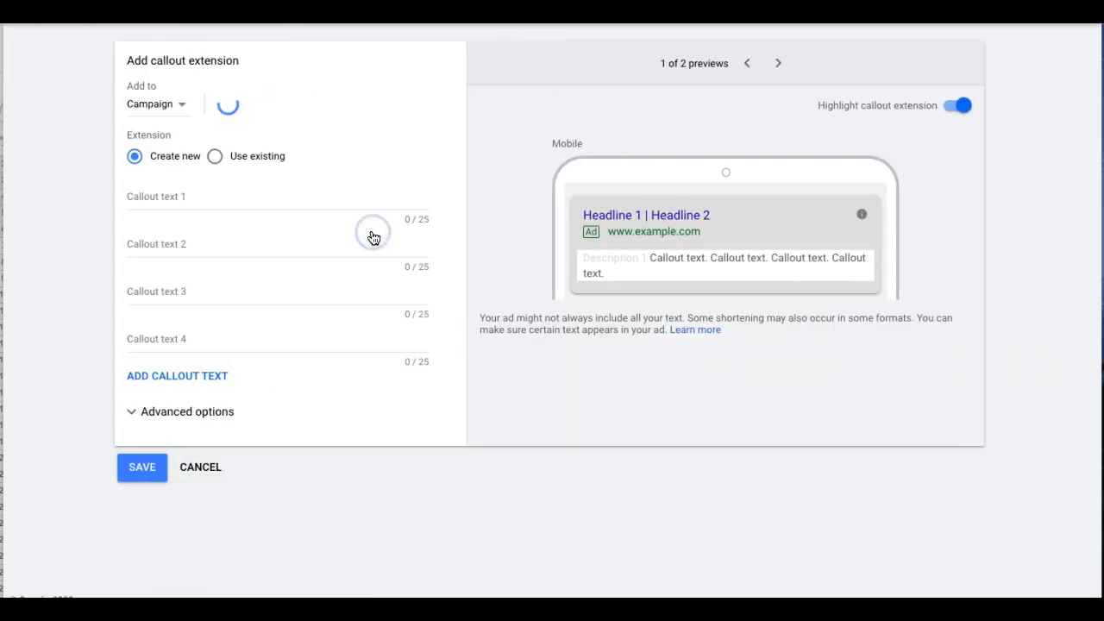
{"action": "left_click", "coordinate": [166, 202]}
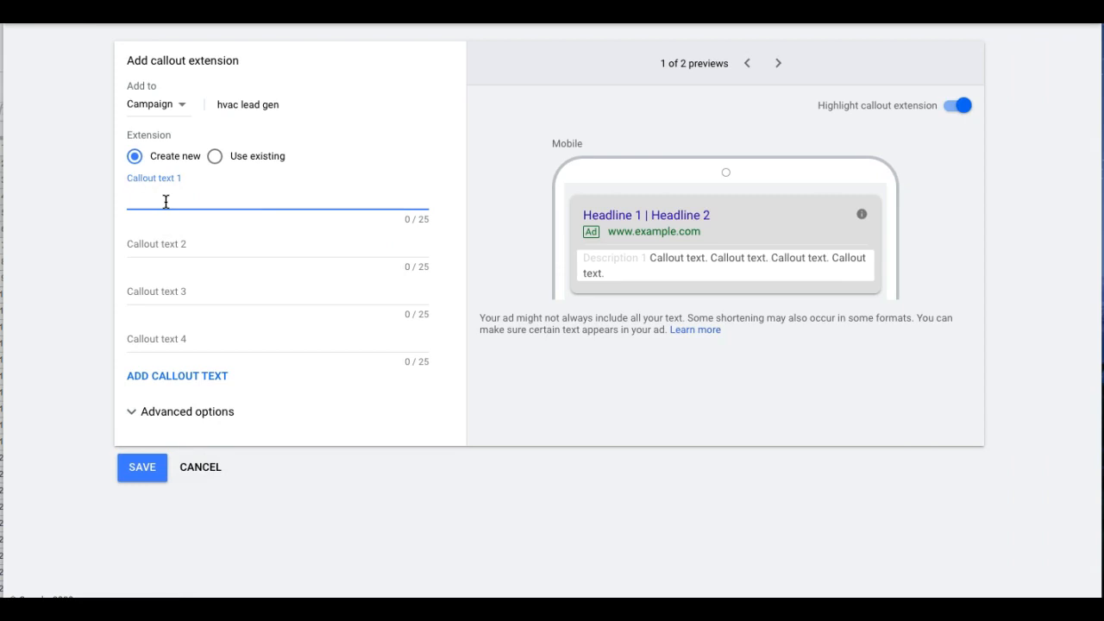
{"action": "type", "text": "5 star r"}
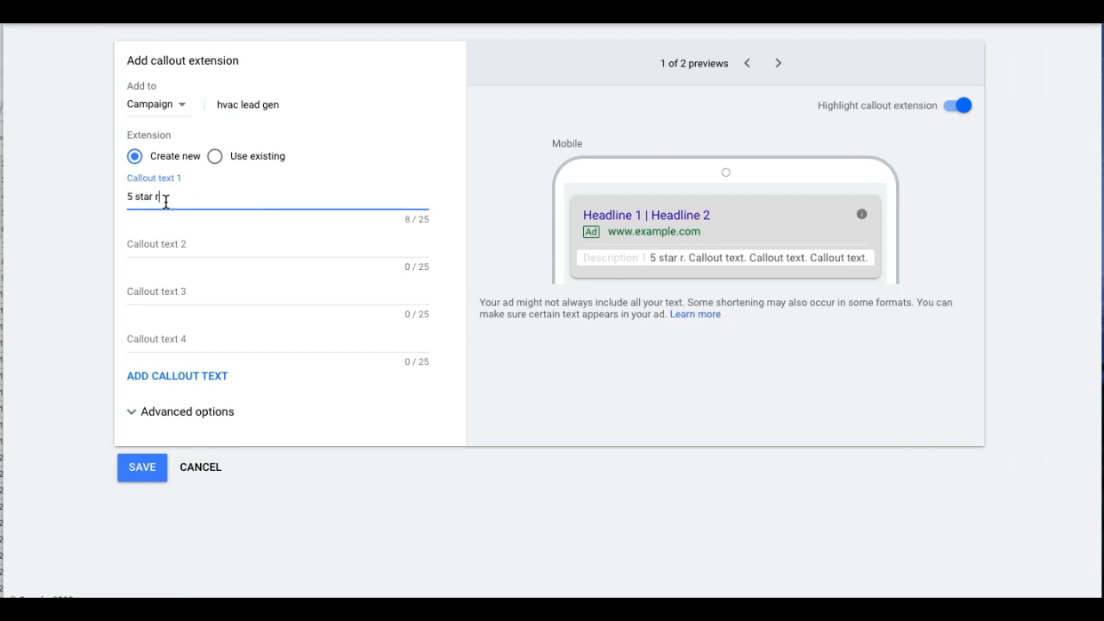
{"action": "type", "text": "eviews"}
Step: Fill in callout text 2 with "free phone estiates" and callout text 3 with "schedule", and discard the callout extension without saving
{"action": "left_click", "coordinate": [149, 244]}
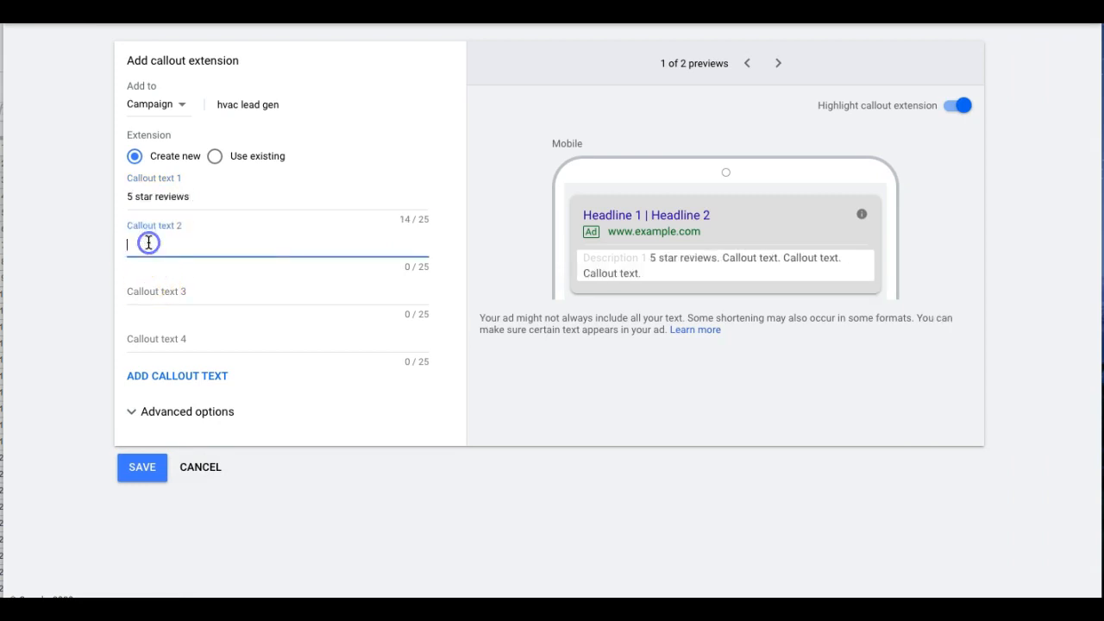
{"action": "type", "text": "fre"}
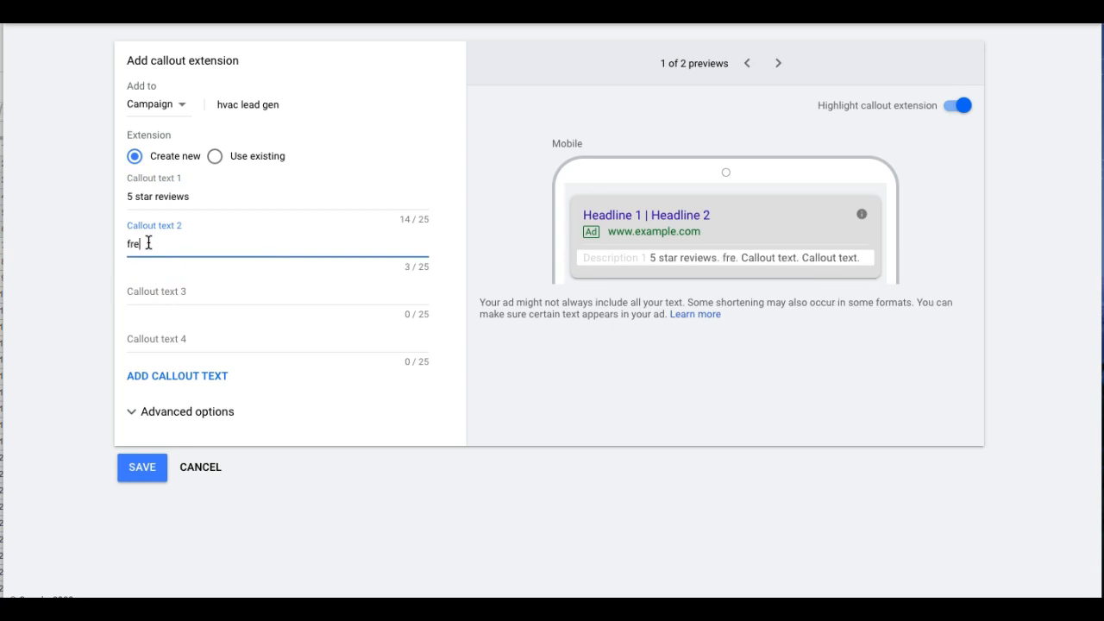
{"action": "type", "text": "e phone estiates"}
{"action": "left_click", "coordinate": [148, 288]}
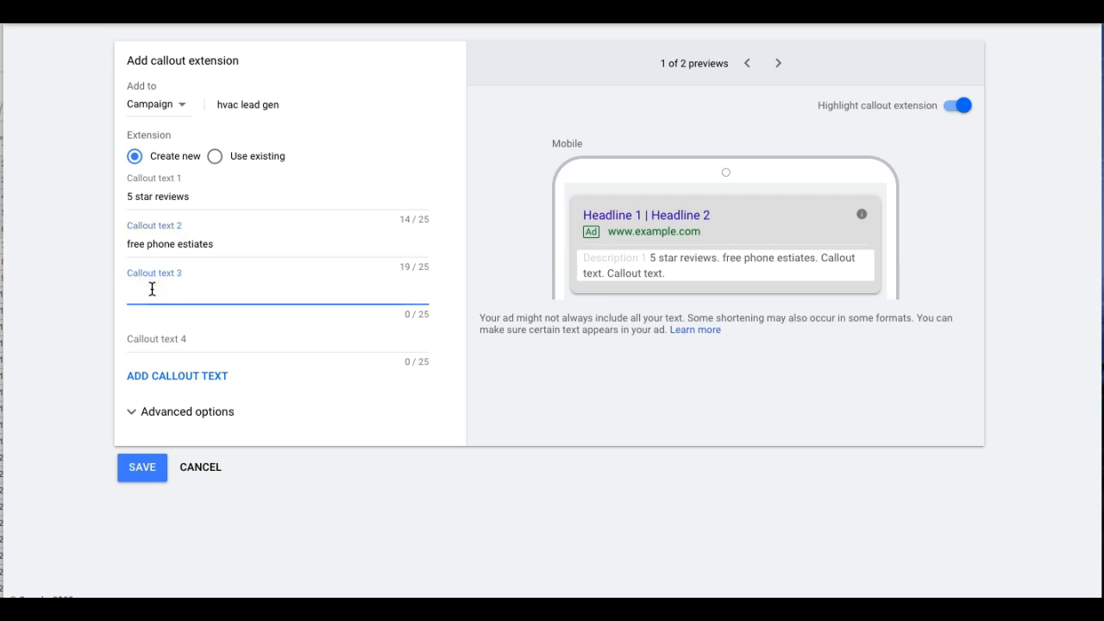
{"action": "type", "text": "schedule"}
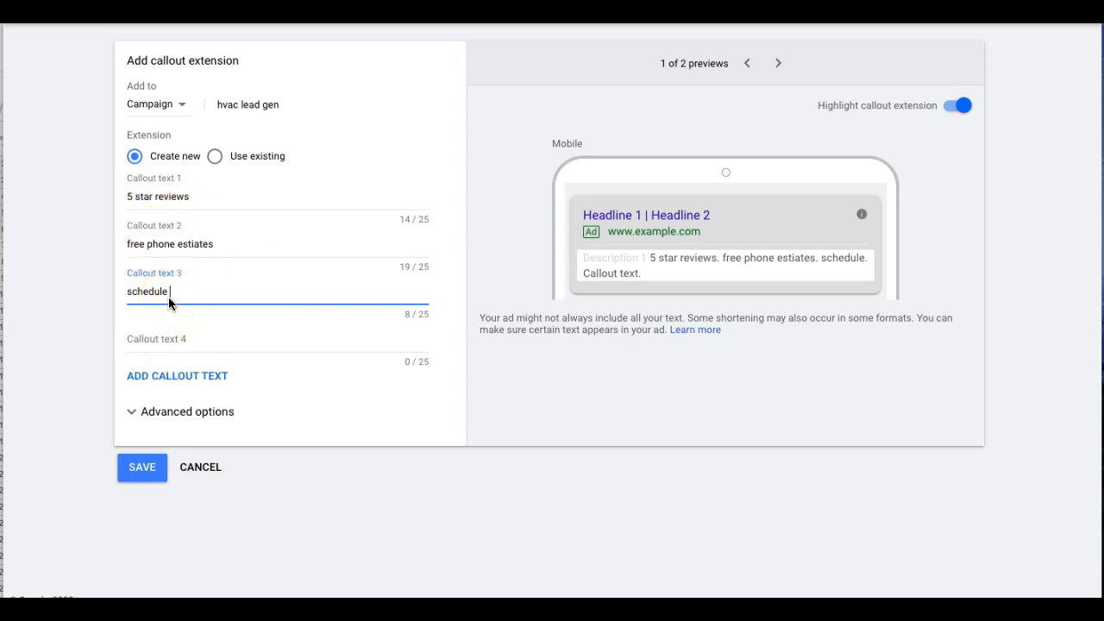
{"action": "left_click", "coordinate": [144, 350]}
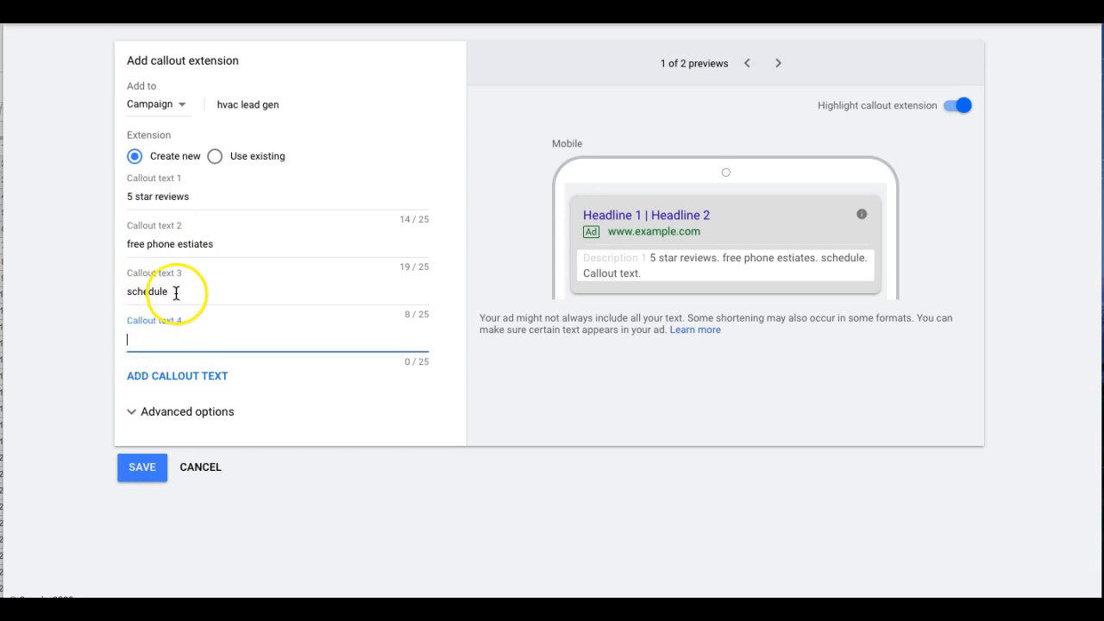
{"action": "left_click", "coordinate": [202, 468]}
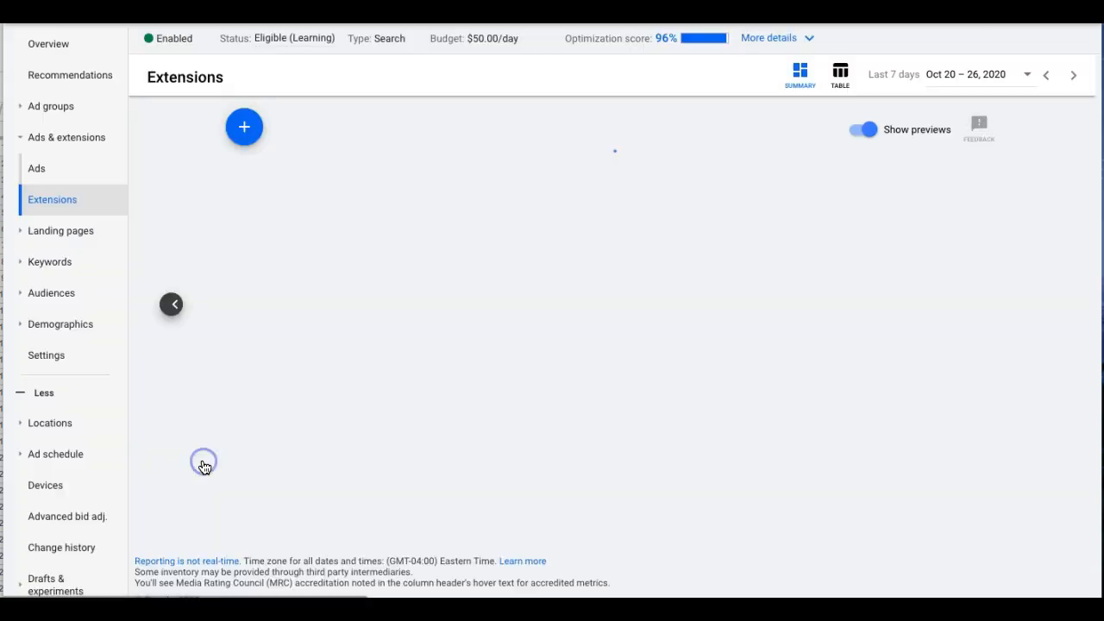
Step: Start a new campaign-level structured snippet extension and choose Service catalog as its header type
{"action": "left_click", "coordinate": [327, 127]}
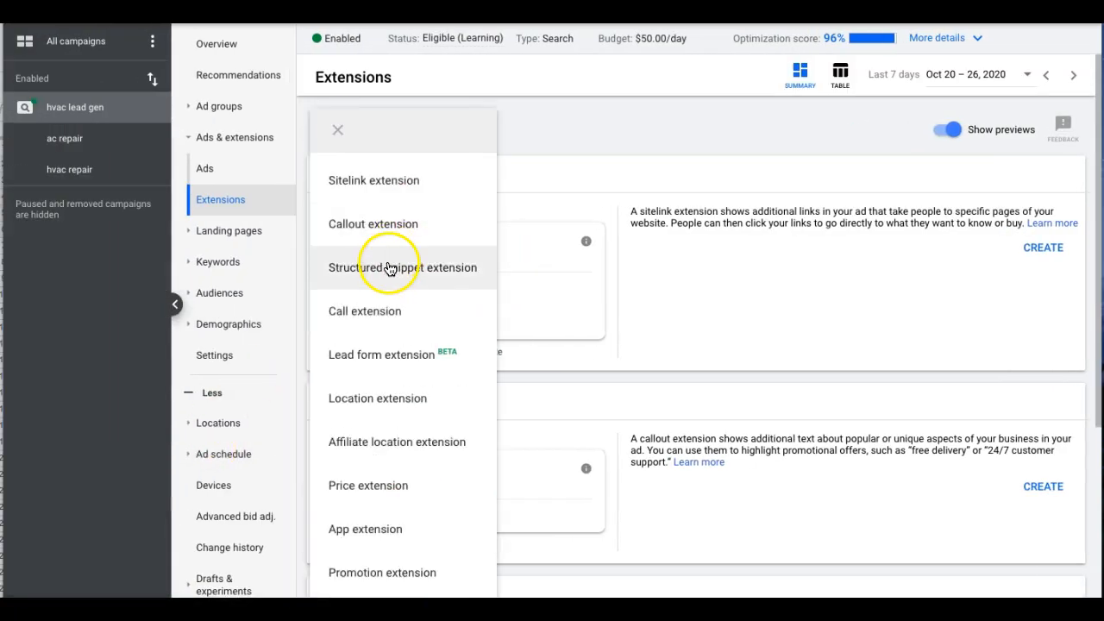
{"action": "left_click", "coordinate": [388, 267]}
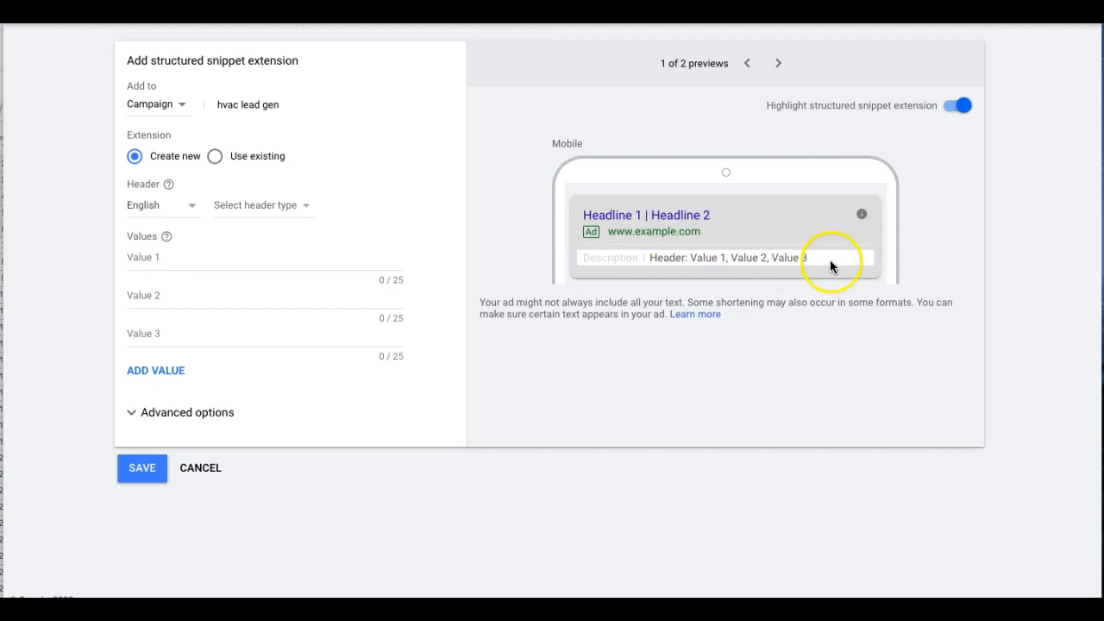
{"action": "left_click", "coordinate": [254, 207]}
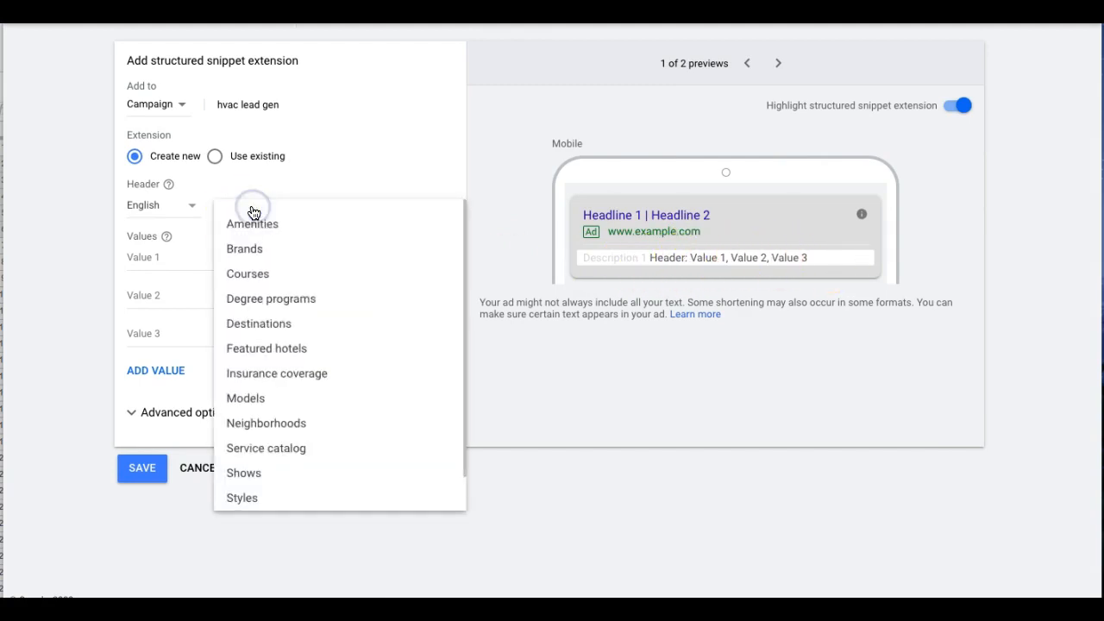
{"action": "scroll", "coordinate": [300, 412], "scroll_direction": "down", "scroll_amount": 1}
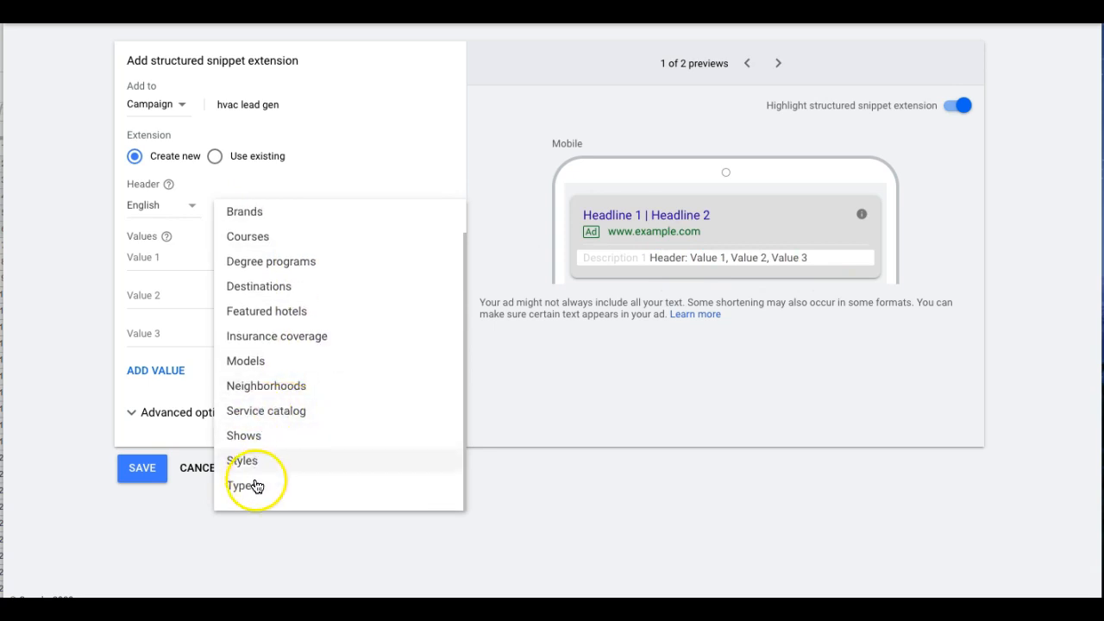
{"action": "left_click", "coordinate": [289, 414]}
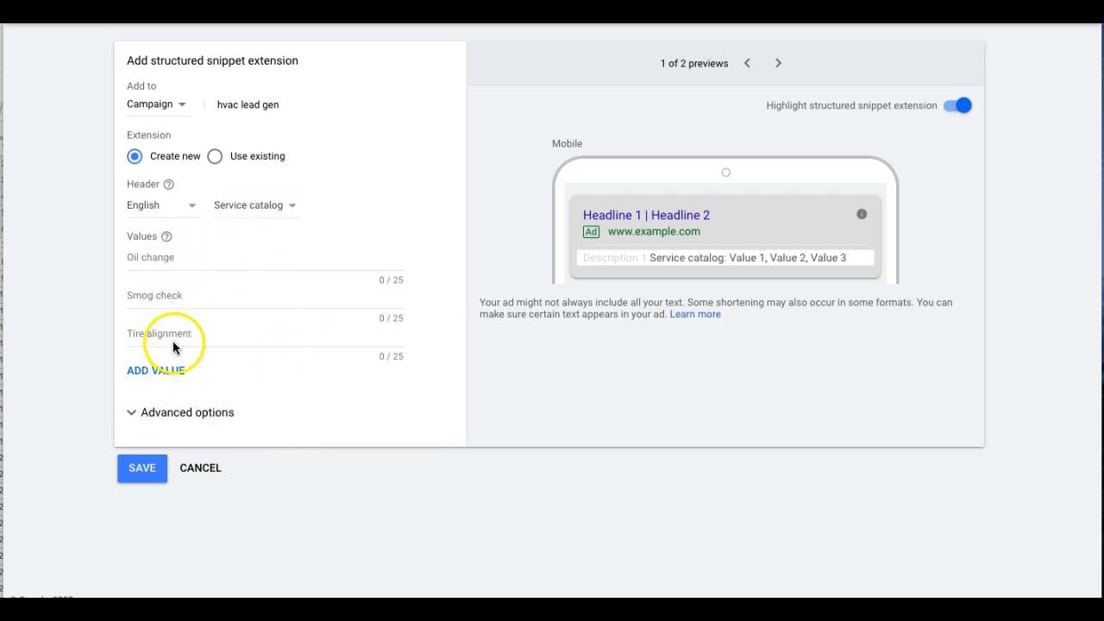
Step: Add five more value fields to the Service catalog snippet and discard the structured snippet extension without saving
{"action": "left_click", "coordinate": [164, 371]}
{"action": "left_click", "coordinate": [164, 412]}
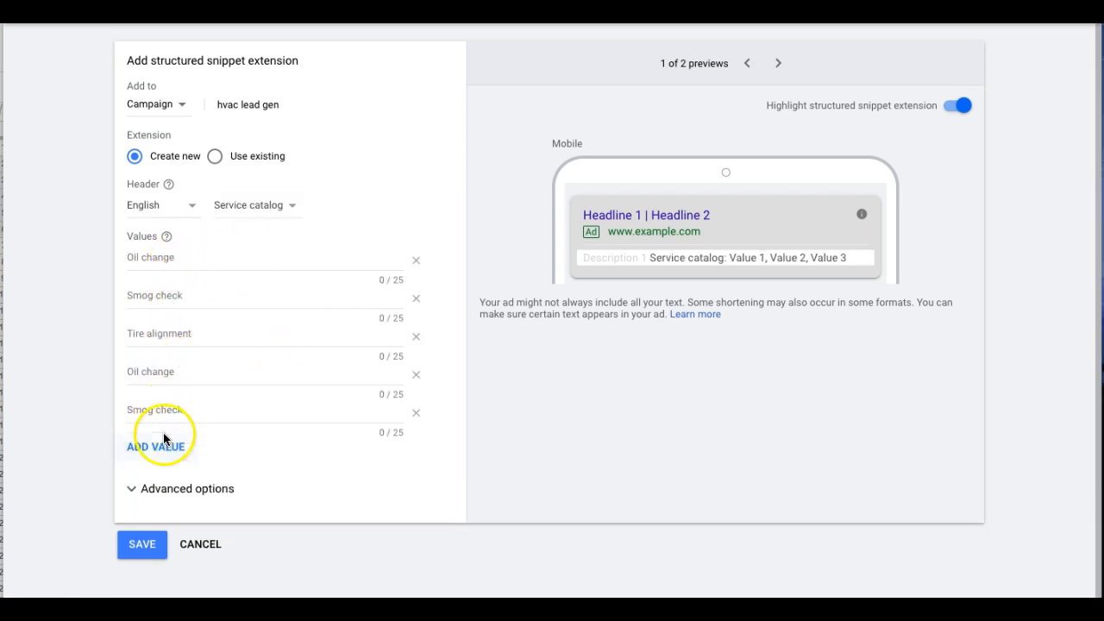
{"action": "left_click", "coordinate": [164, 446]}
{"action": "left_click", "coordinate": [165, 484]}
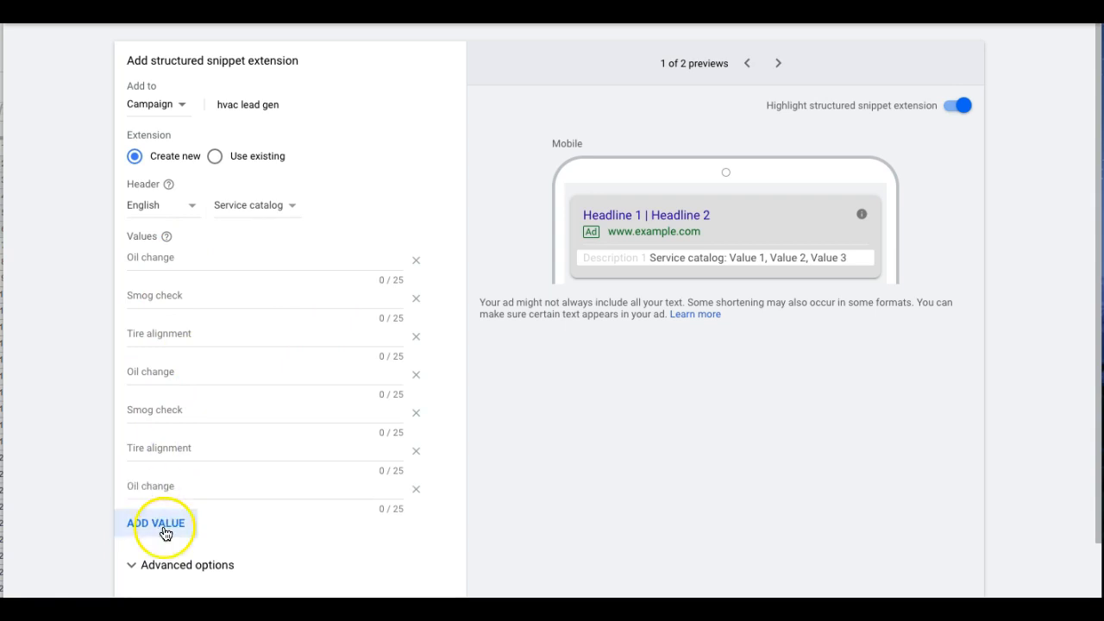
{"action": "left_click", "coordinate": [162, 524]}
{"action": "scroll", "coordinate": [202, 395], "scroll_direction": "down", "scroll_amount": 2}
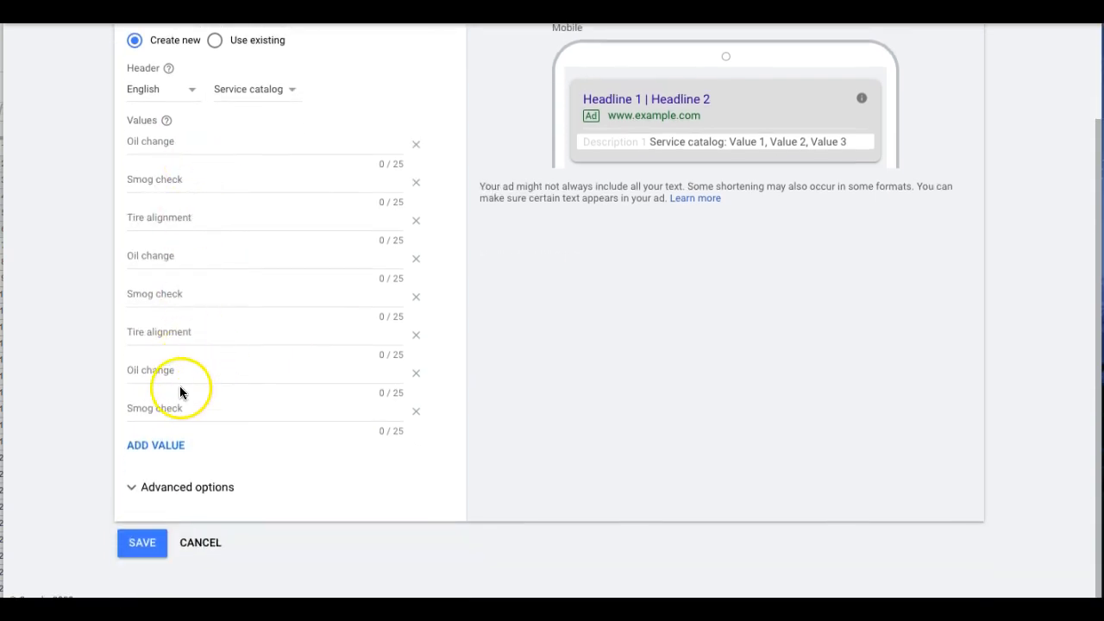
{"action": "left_click", "coordinate": [207, 547]}
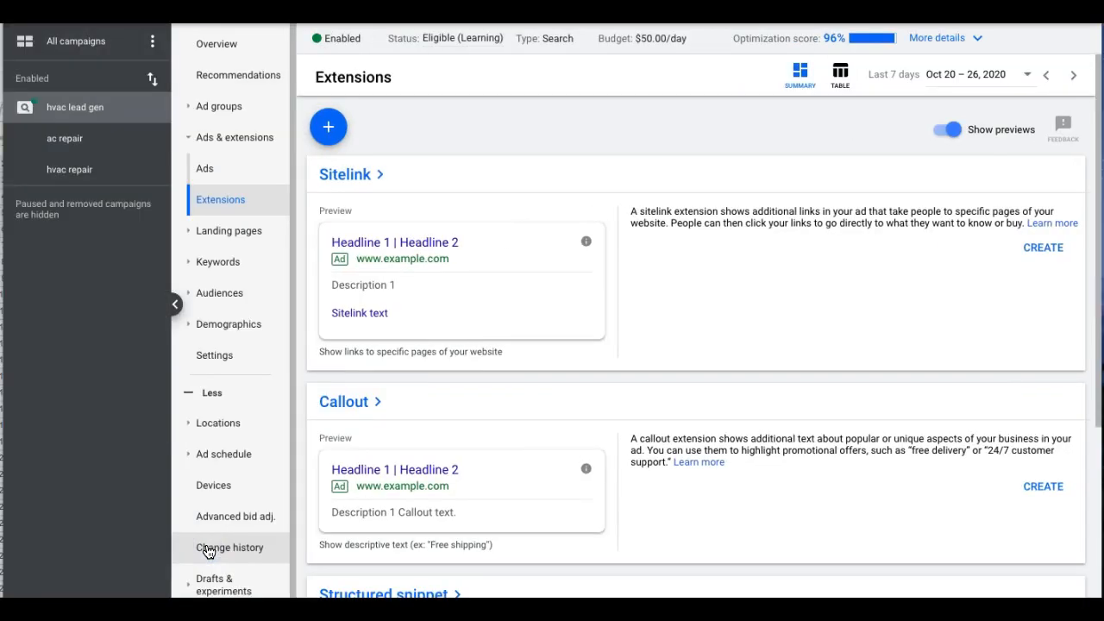
Step: Start a new campaign-level call extension and set its conversion action to call extension lead hvac
{"action": "left_click", "coordinate": [331, 134]}
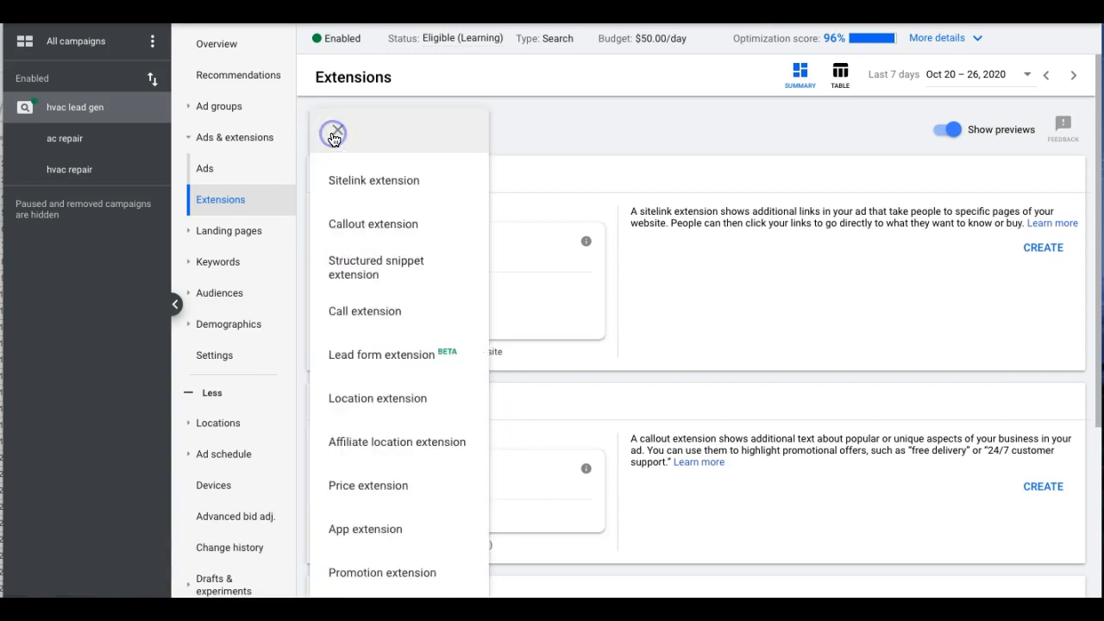
{"action": "left_click", "coordinate": [377, 324]}
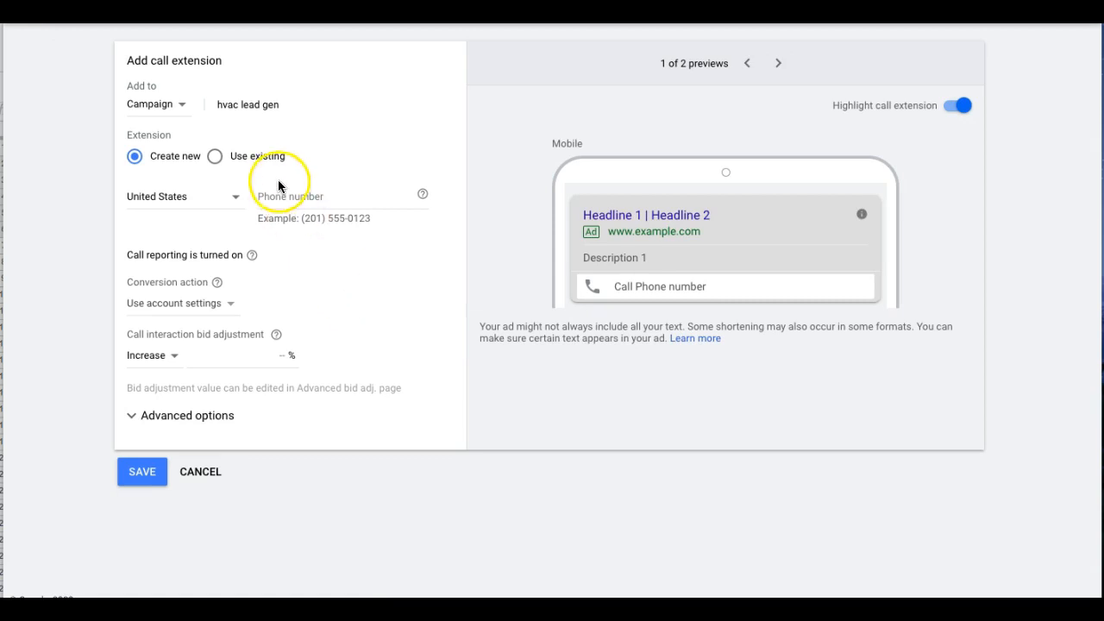
{"action": "left_click", "coordinate": [296, 192]}
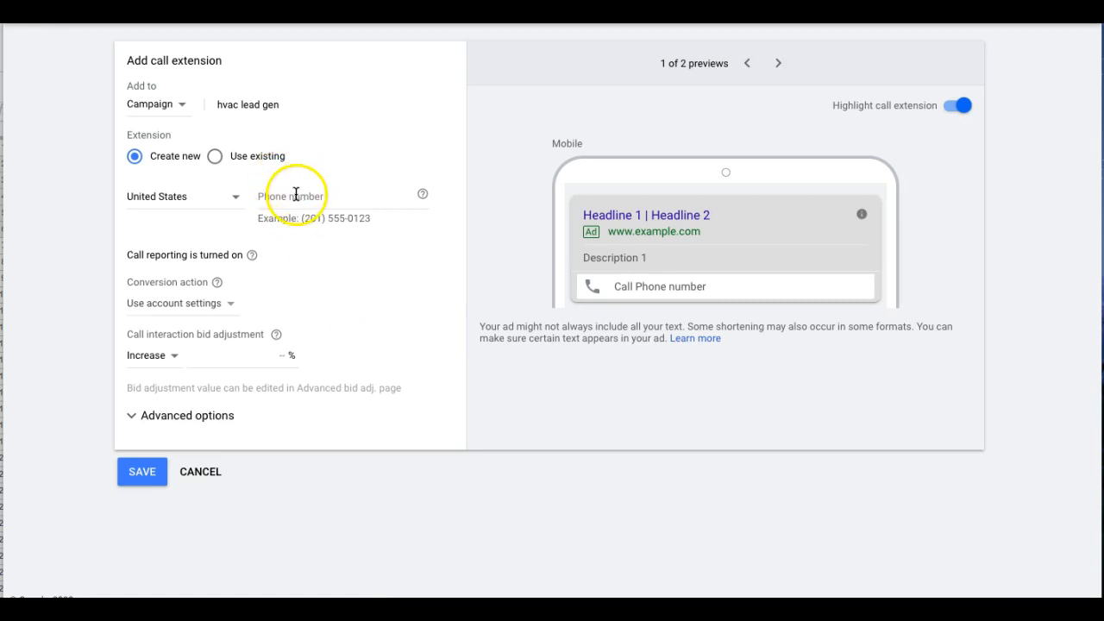
{"action": "left_click", "coordinate": [276, 198]}
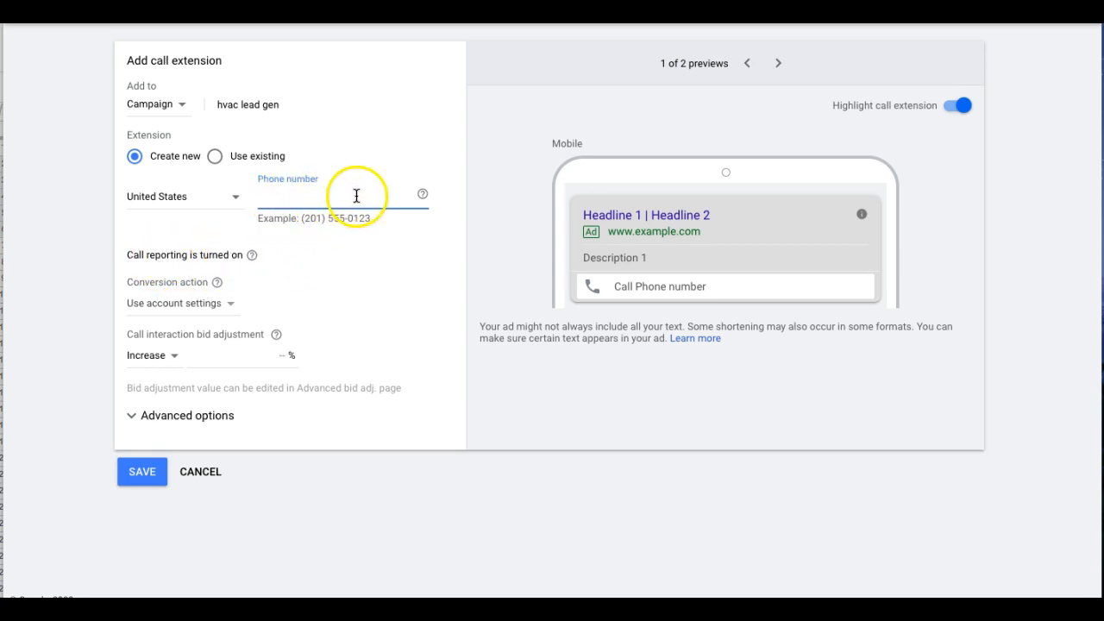
{"action": "left_click", "coordinate": [184, 319]}
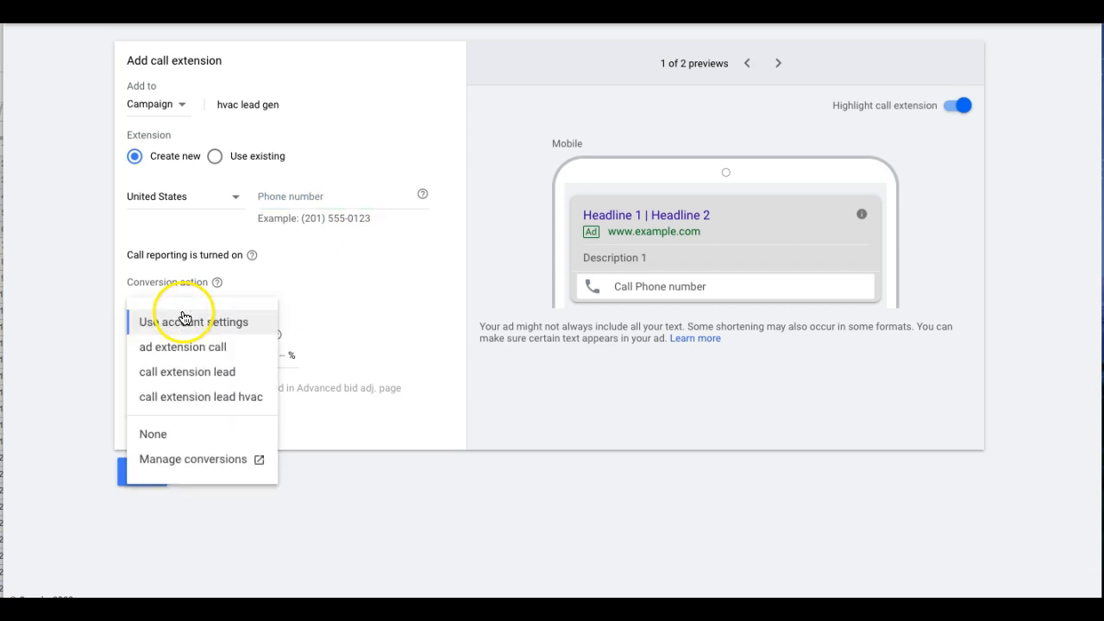
{"action": "left_click", "coordinate": [218, 404]}
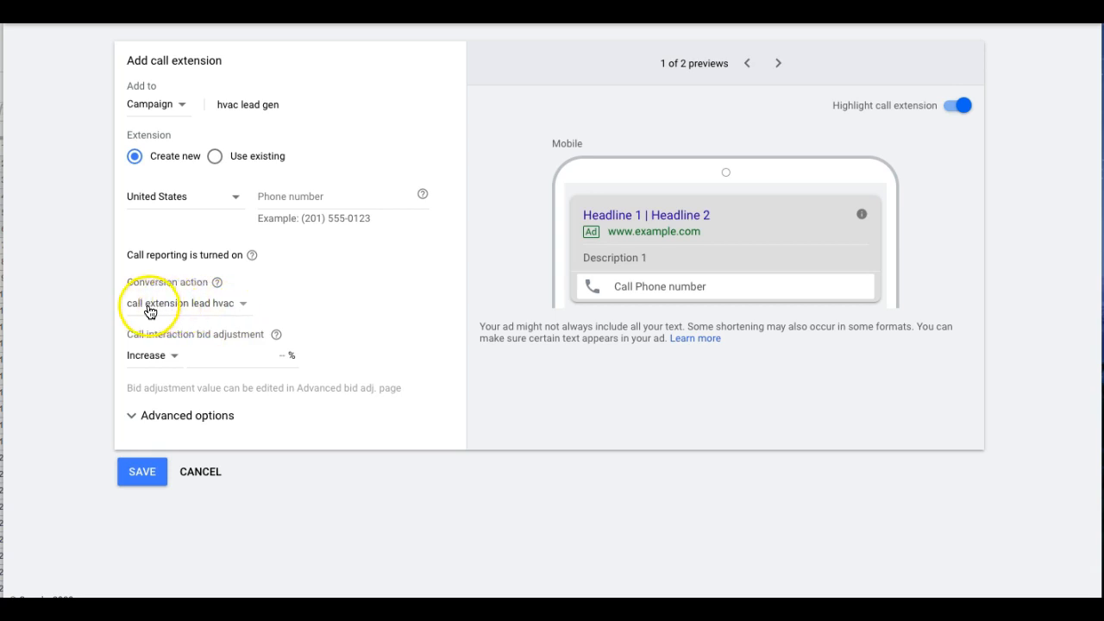
Step: Set the call extension's device preference to Mobile in the advanced options, review its scheduling, and discard the extension
{"action": "left_click", "coordinate": [134, 420]}
{"action": "left_click", "coordinate": [134, 463]}
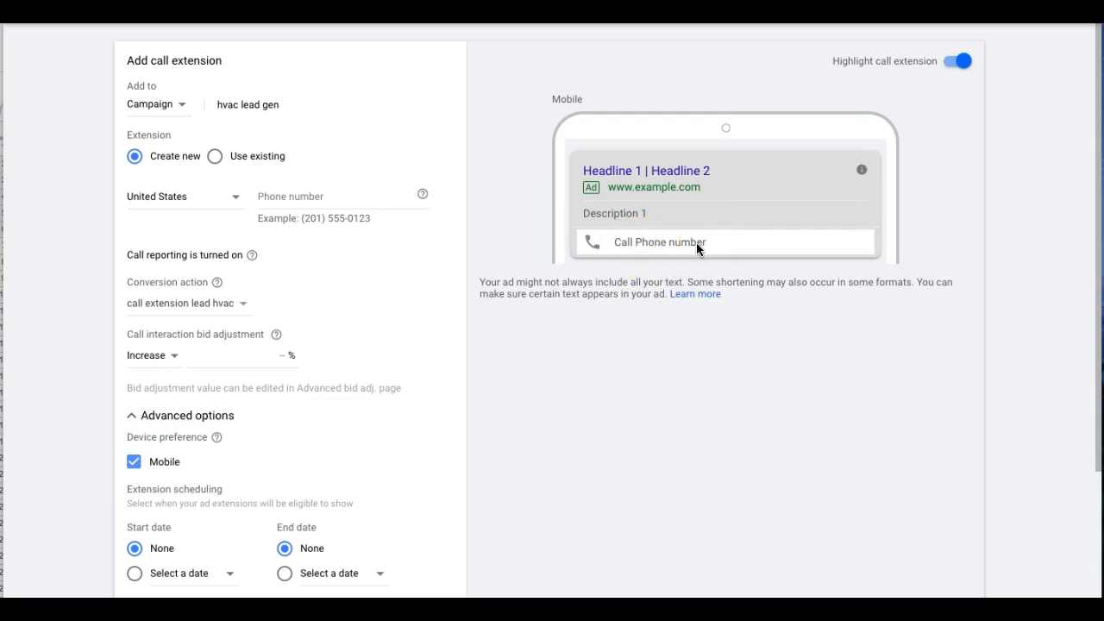
{"action": "scroll", "coordinate": [253, 399], "scroll_direction": "down", "scroll_amount": 3}
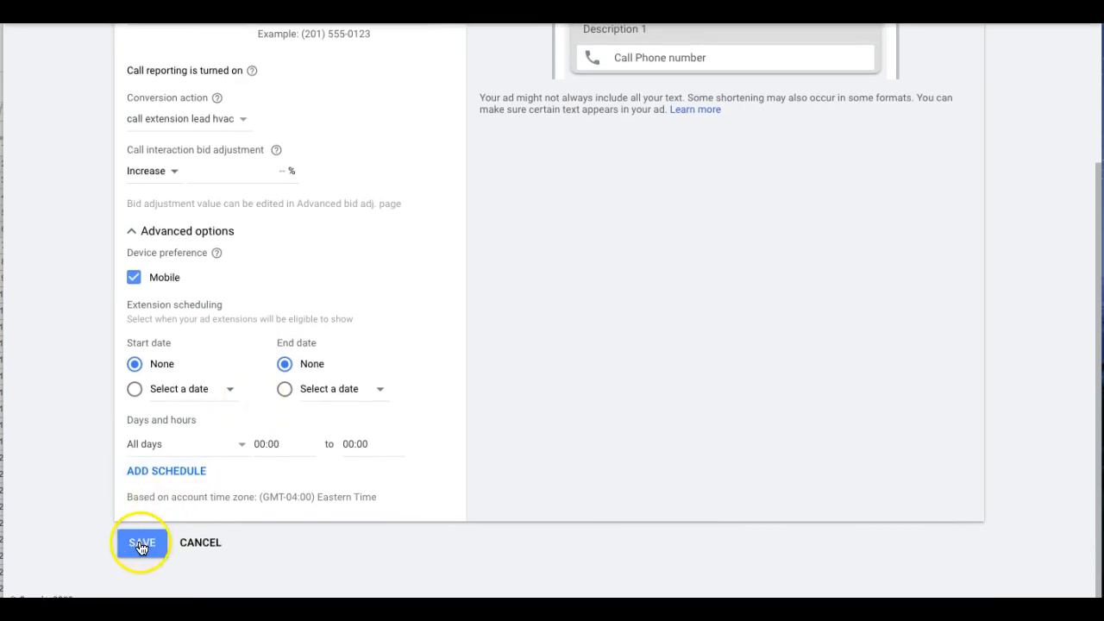
{"action": "left_click", "coordinate": [203, 544]}
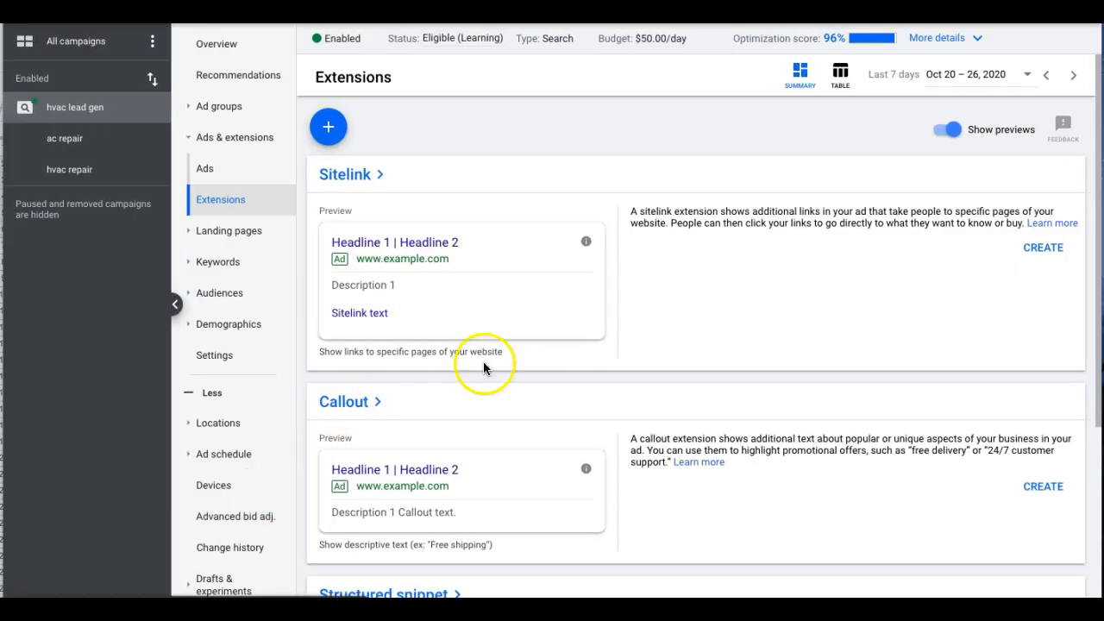
Step: Examine the Google My Business linking options for a location extension, cancel the setup, and return to the campaign's ad groups
{"action": "scroll", "coordinate": [576, 355], "scroll_direction": "down", "scroll_amount": 2}
{"action": "scroll", "coordinate": [405, 261], "scroll_direction": "up", "scroll_amount": 2}
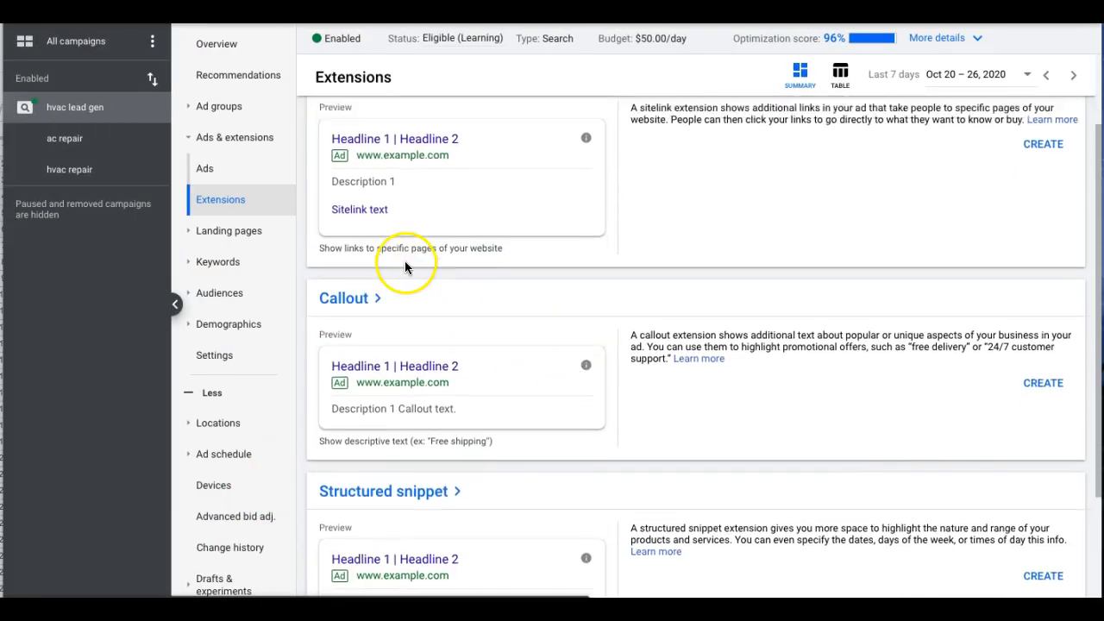
{"action": "left_click", "coordinate": [326, 129]}
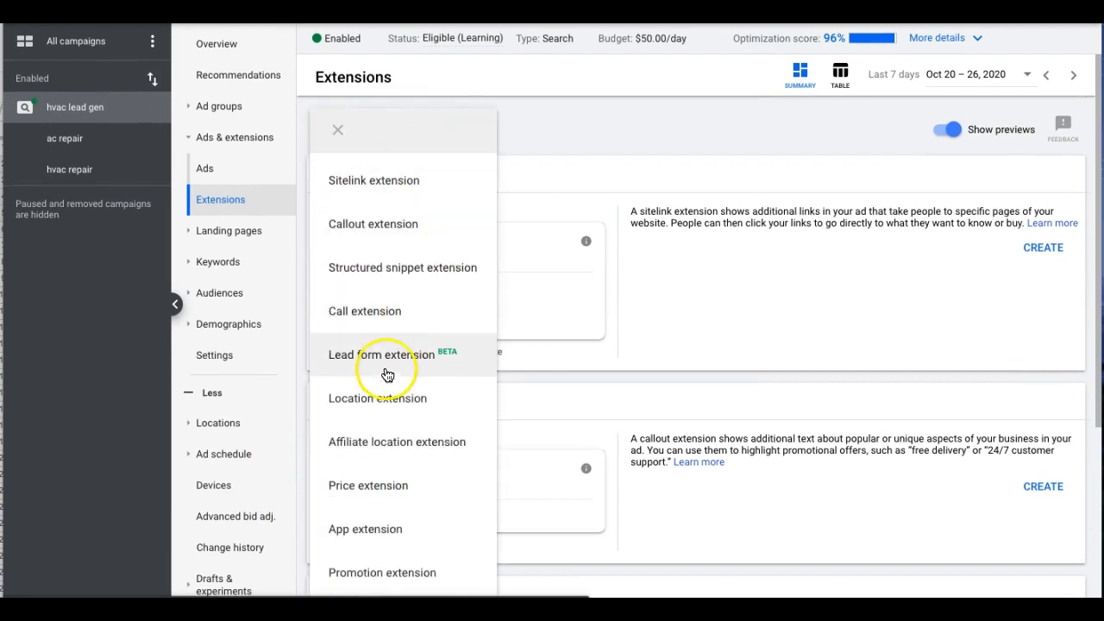
{"action": "left_click", "coordinate": [386, 399]}
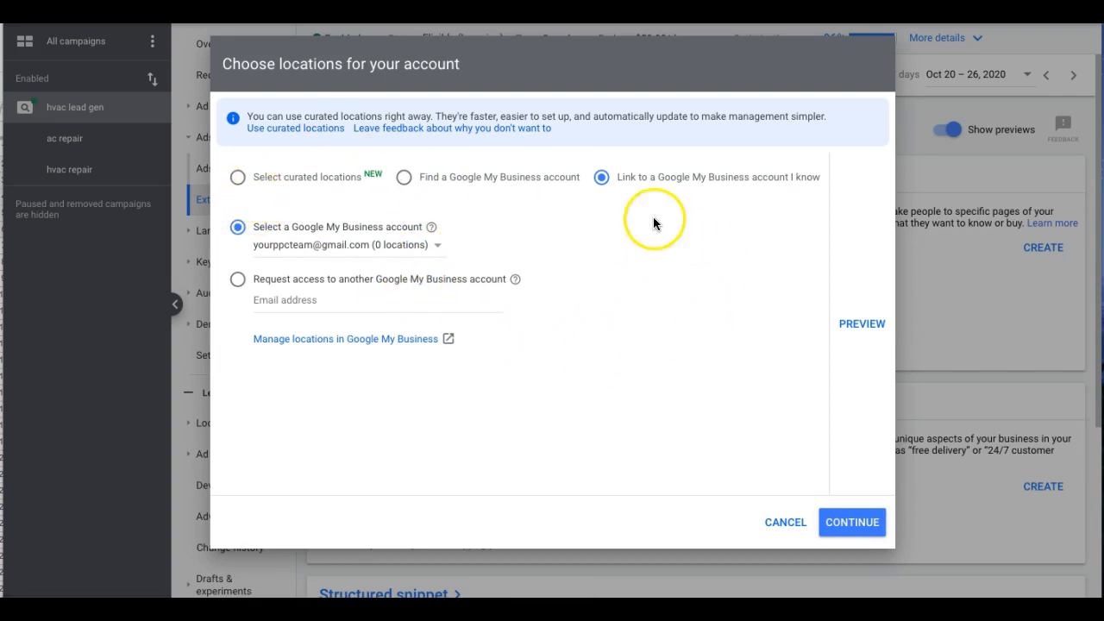
{"action": "left_click", "coordinate": [785, 522]}
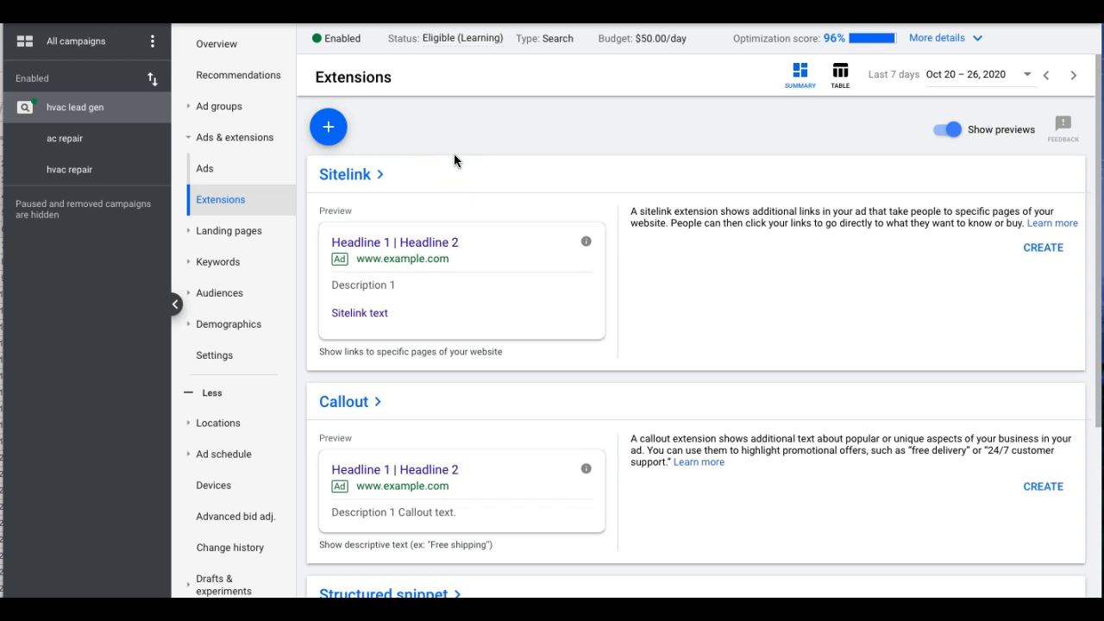
{"action": "left_click", "coordinate": [217, 112]}
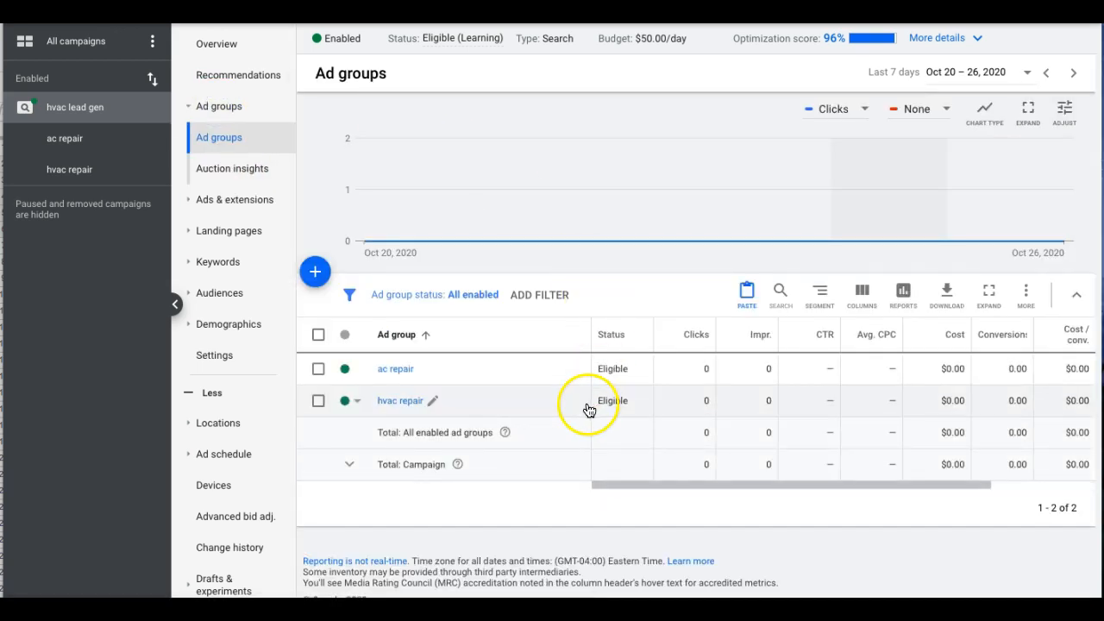